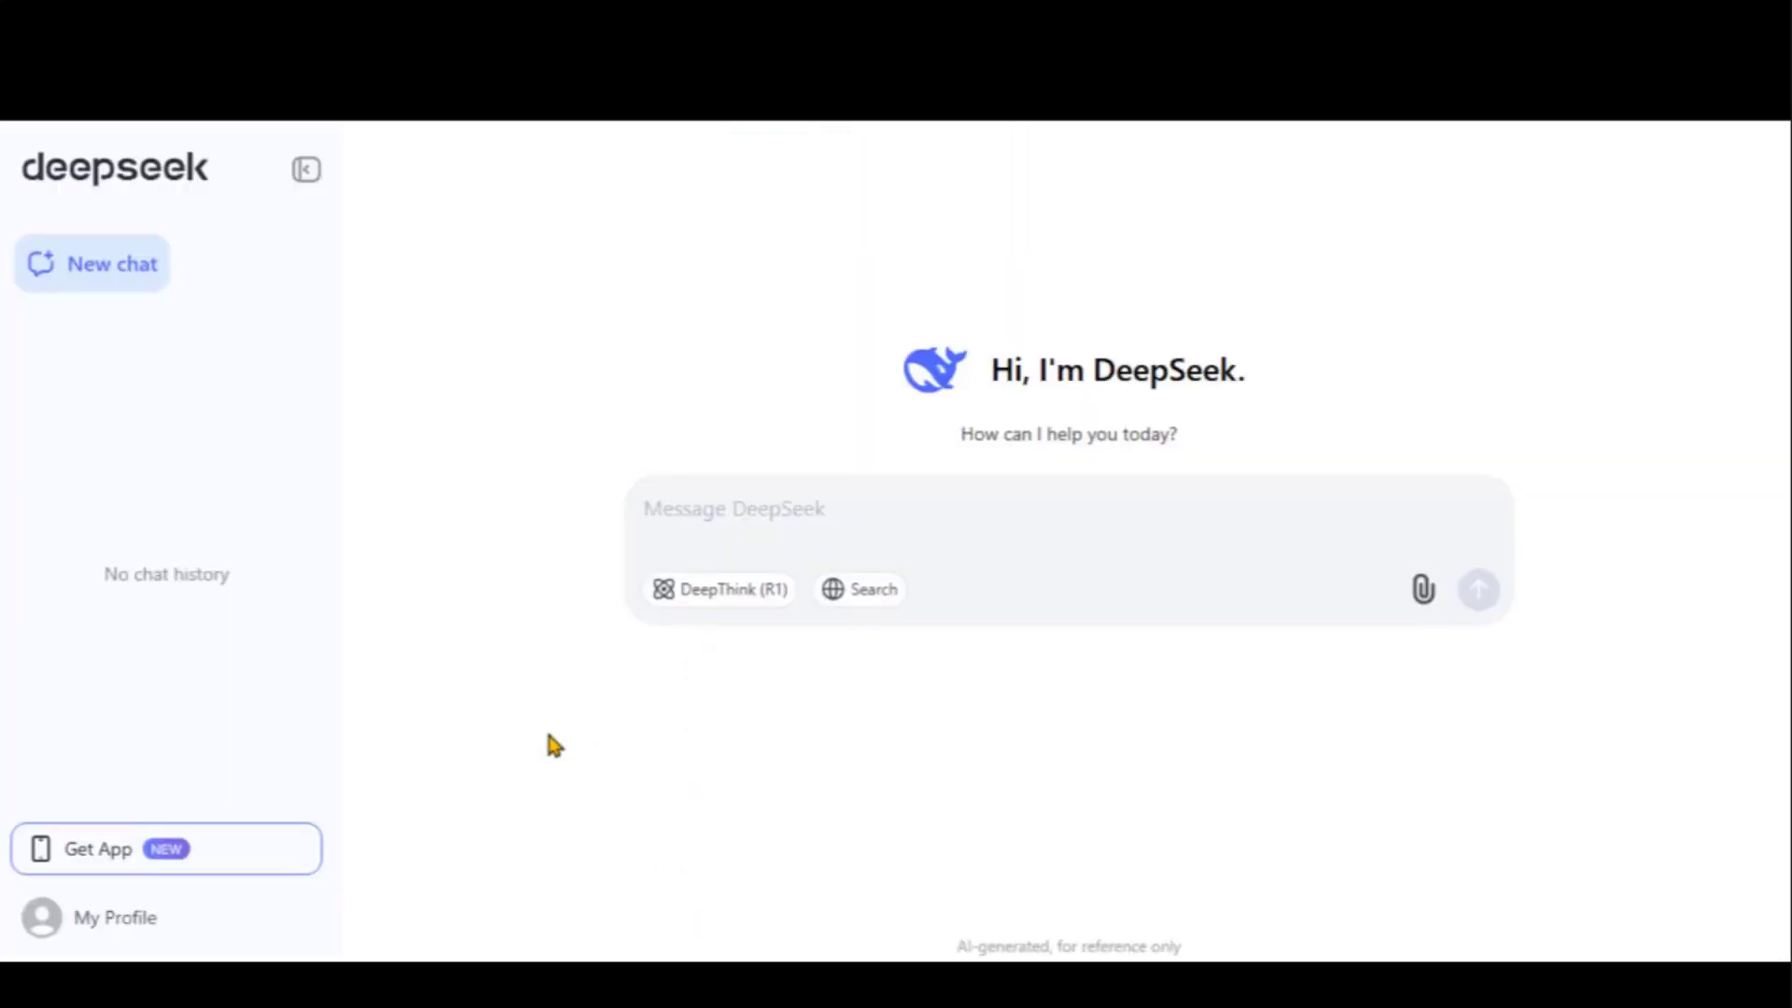
{"action": "left_click_drag", "start_coordinate": [991, 371], "coordinate": [963, 428]}
{"action": "left_click", "coordinate": [1237, 390]}
{"action": "left_click", "coordinate": [739, 605]}
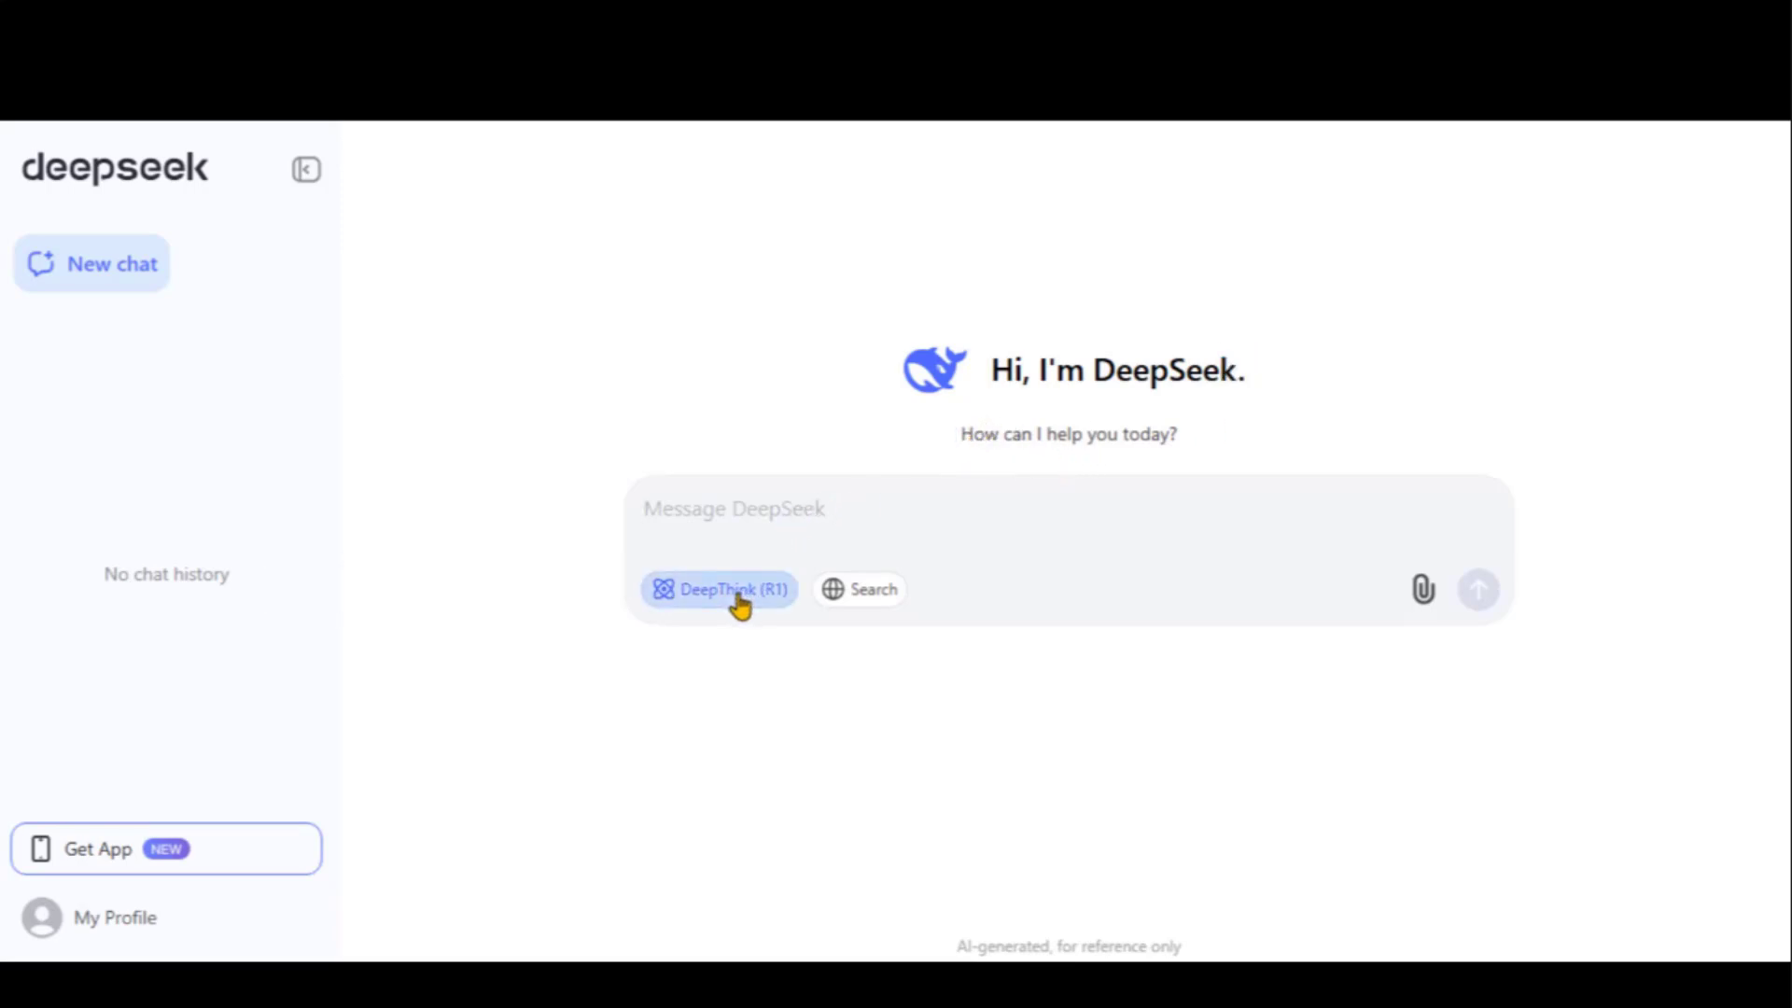
{"action": "left_click", "coordinate": [776, 589]}
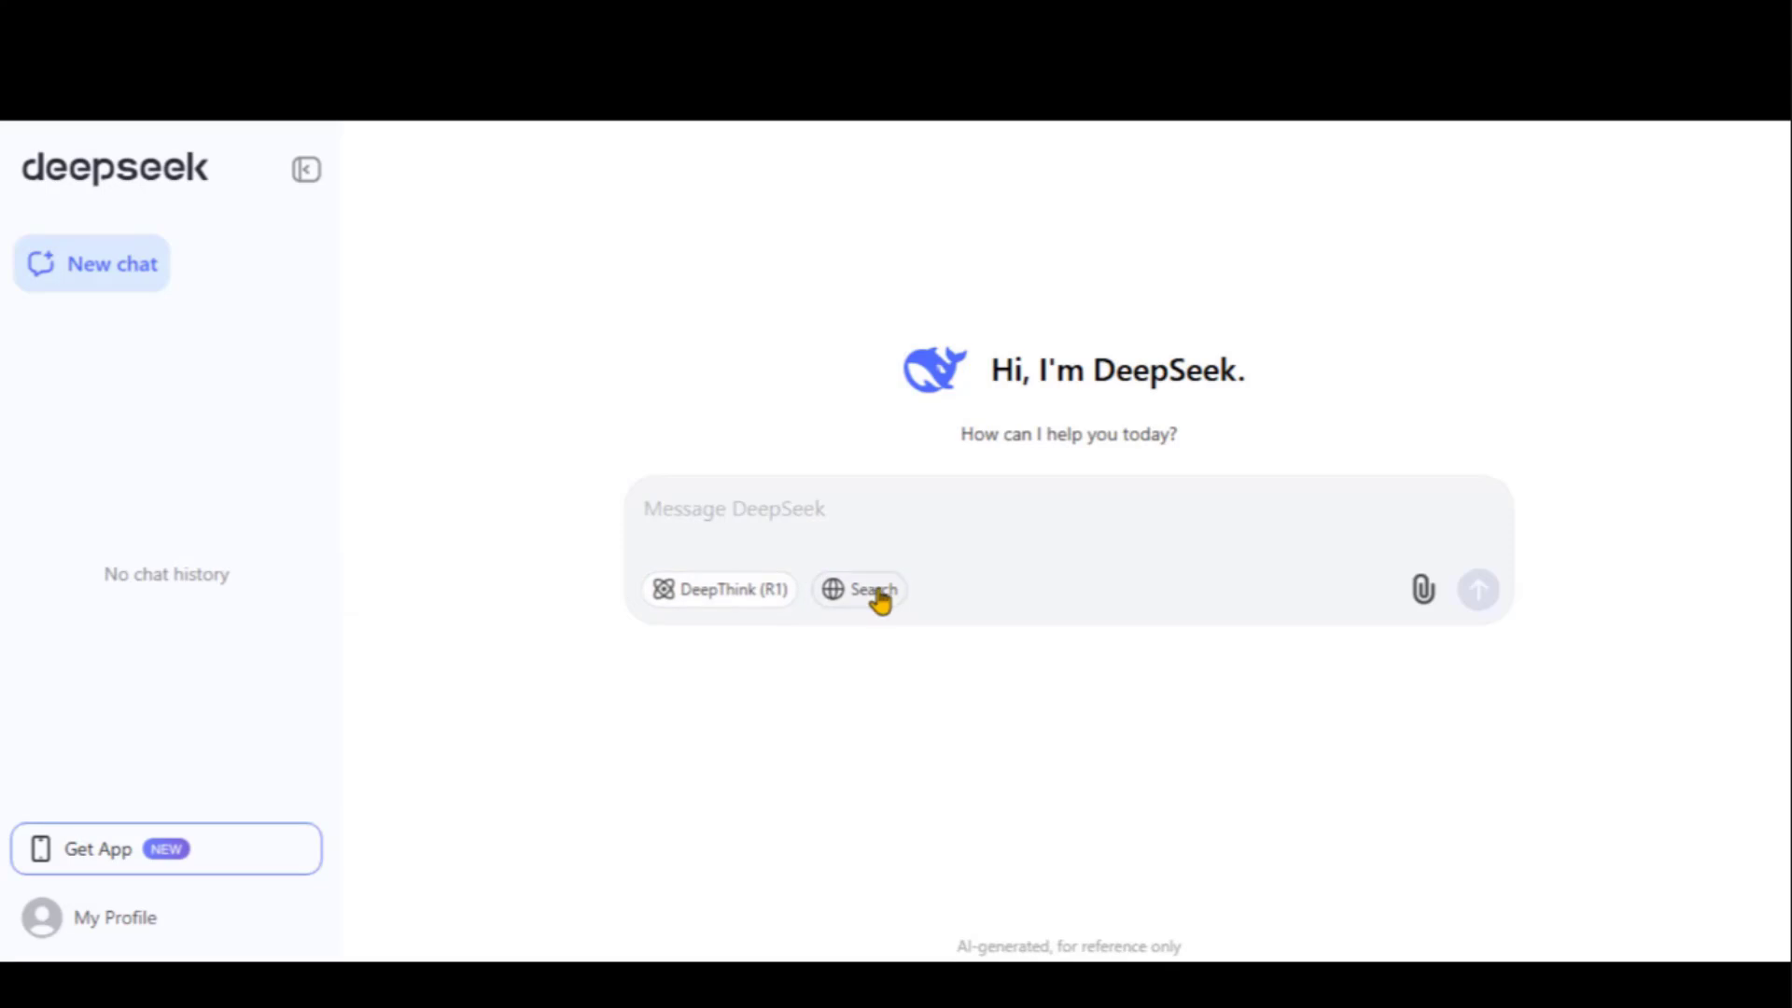
{"action": "left_click", "coordinate": [877, 593]}
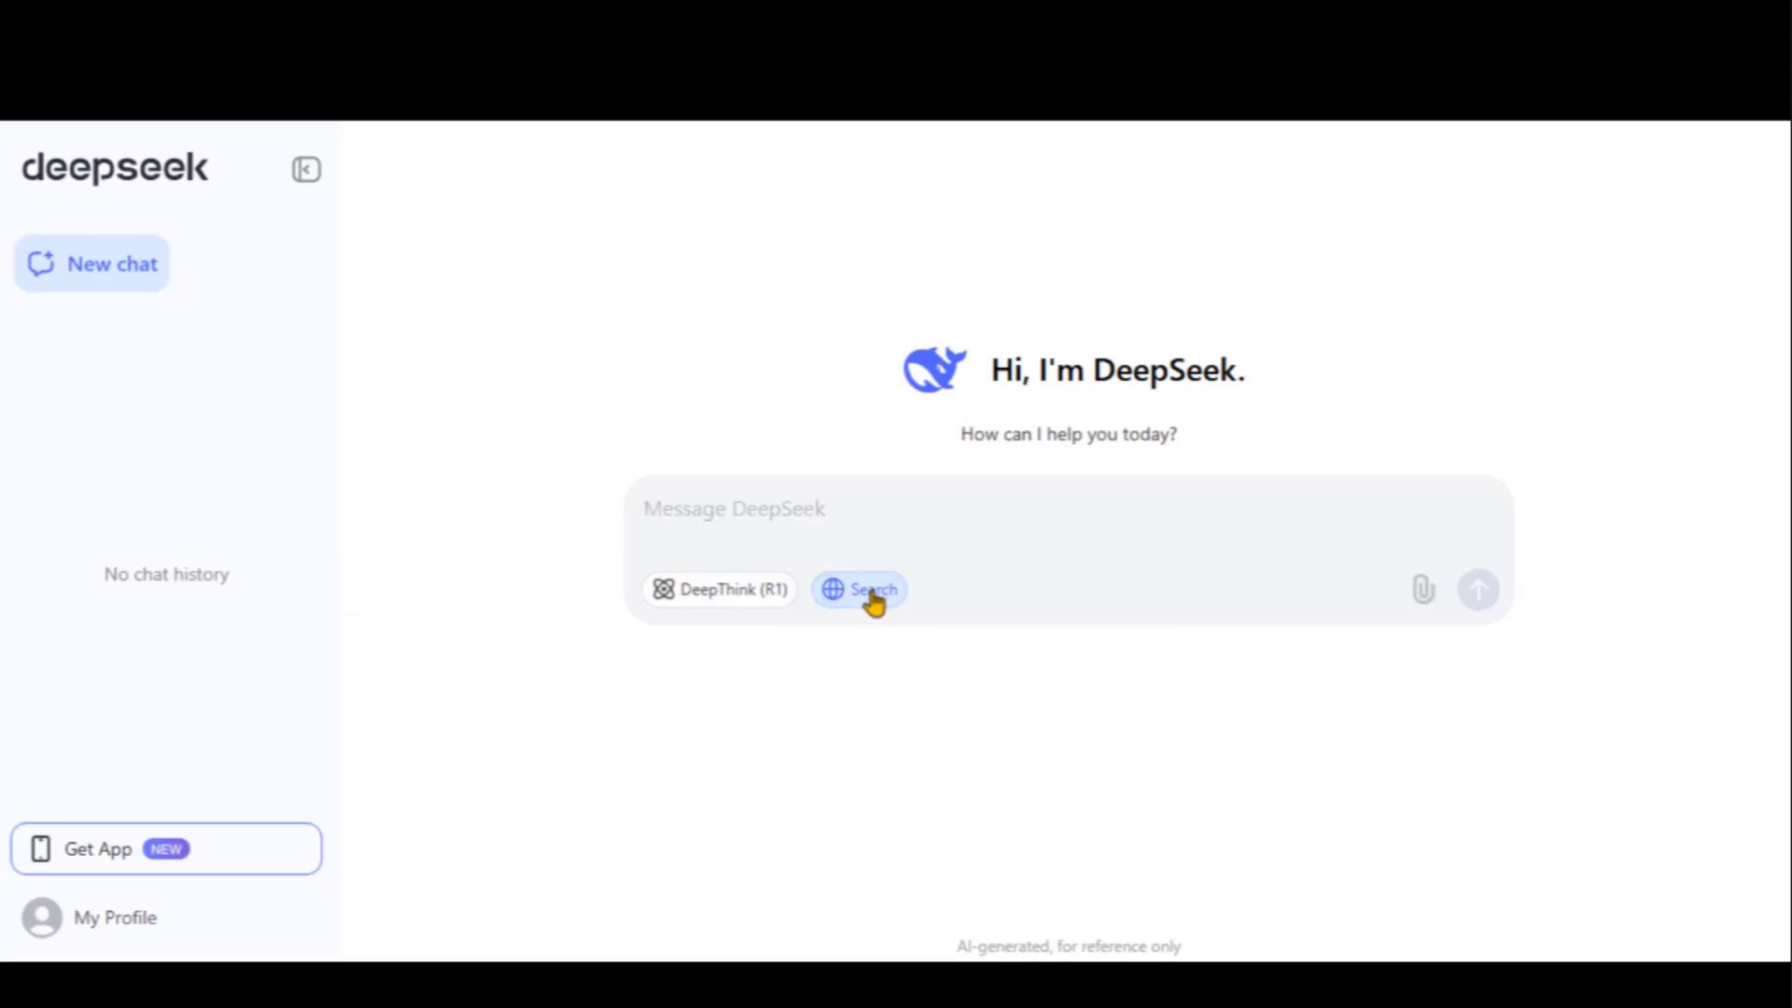
{"action": "left_click", "coordinate": [874, 599]}
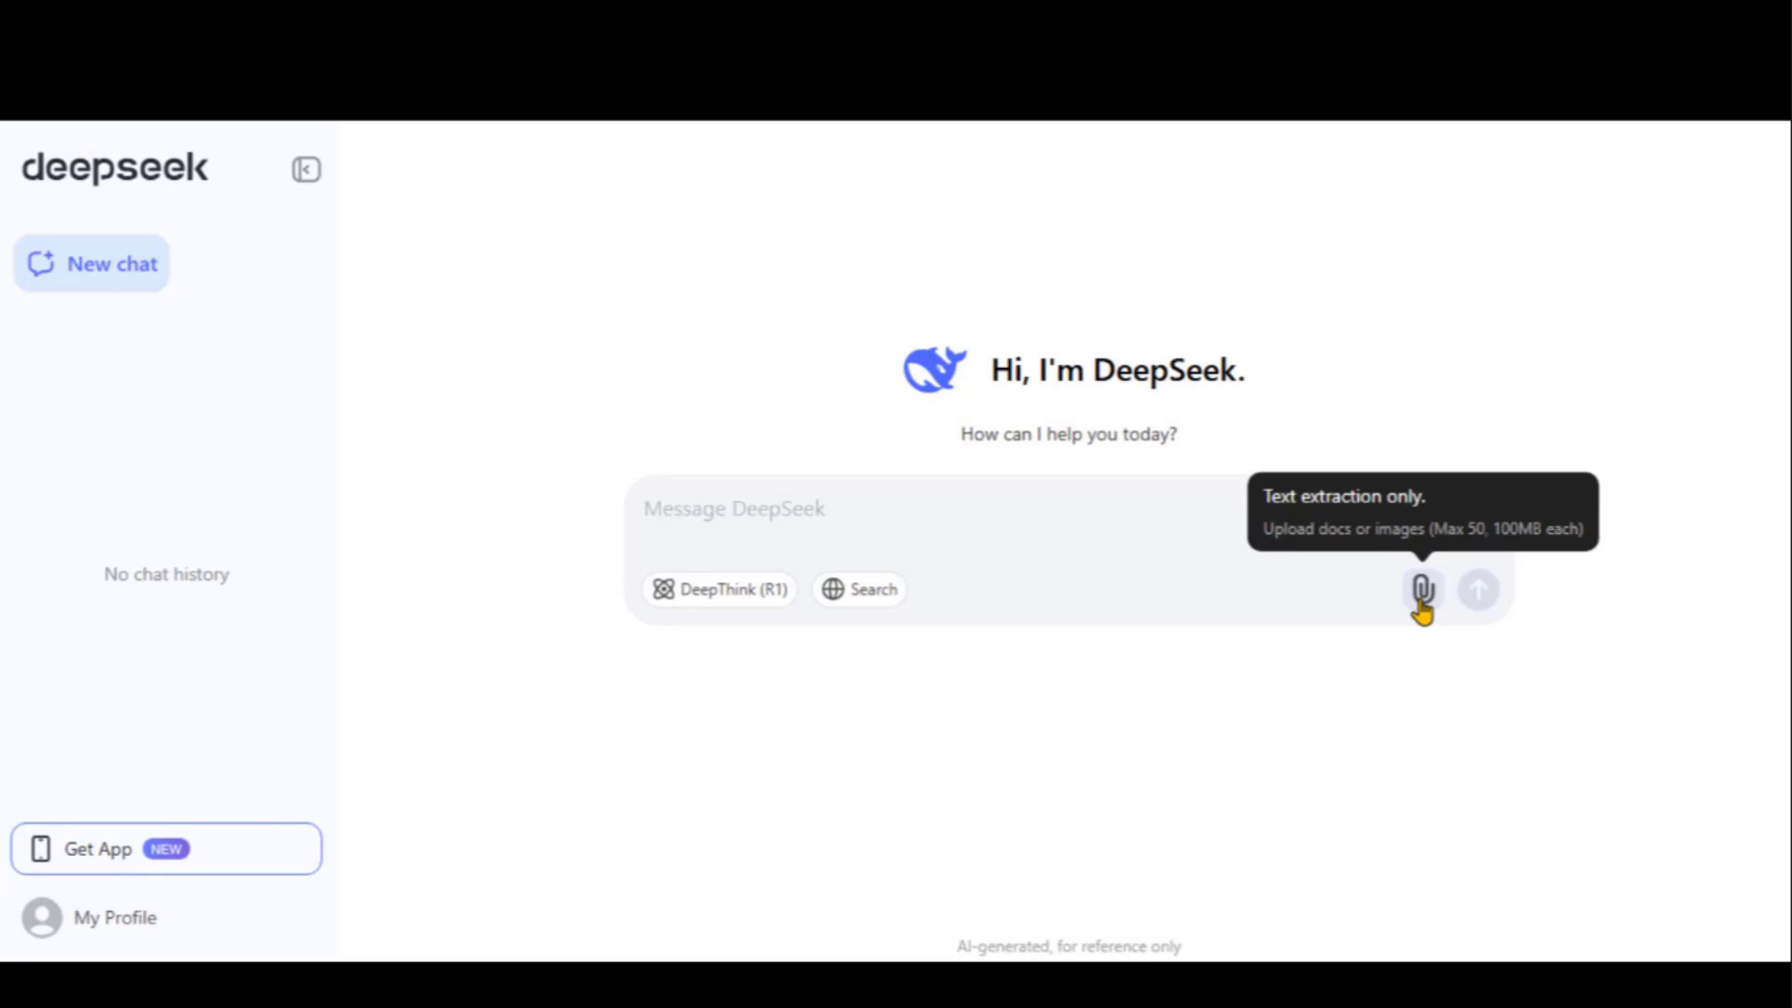
Ask DeepSeek for short Pixar-style thriller and adventure cartoon ideas, correcting 'pixar' to 'Pixar'
{"action": "type", "text": "I am plan"}
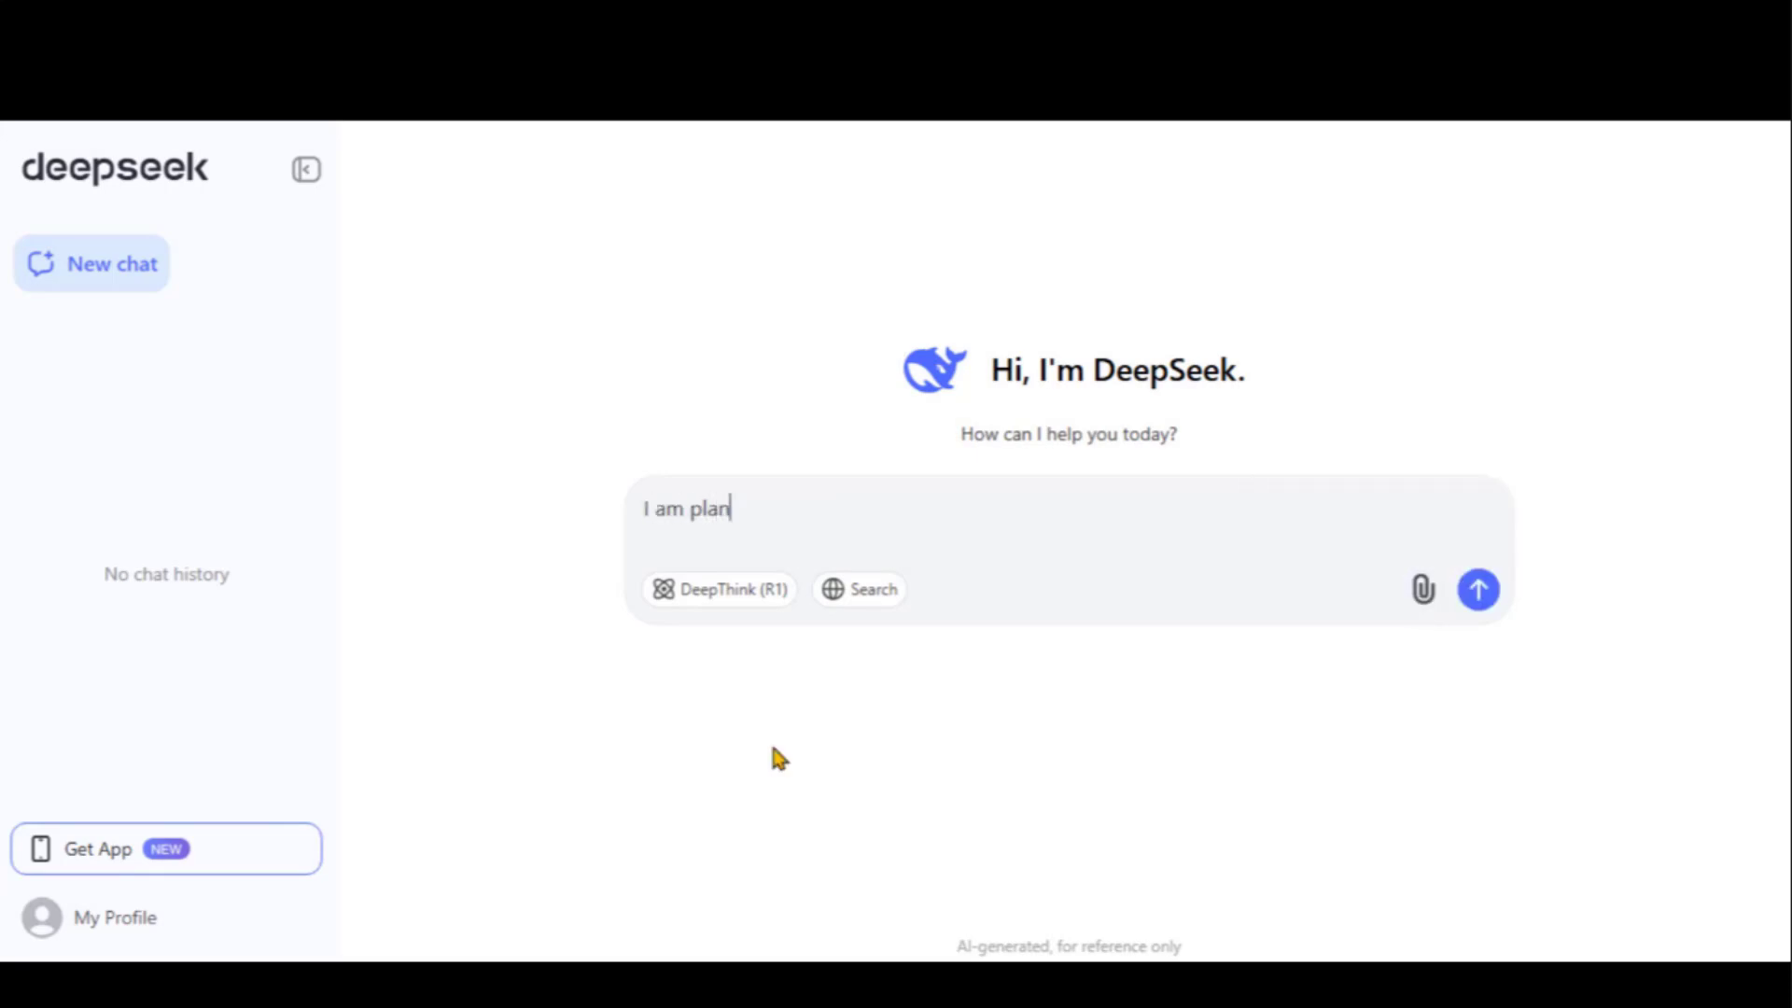
{"action": "type", "text": "ning to create a short pixar style cartoon video with AI video generators"}
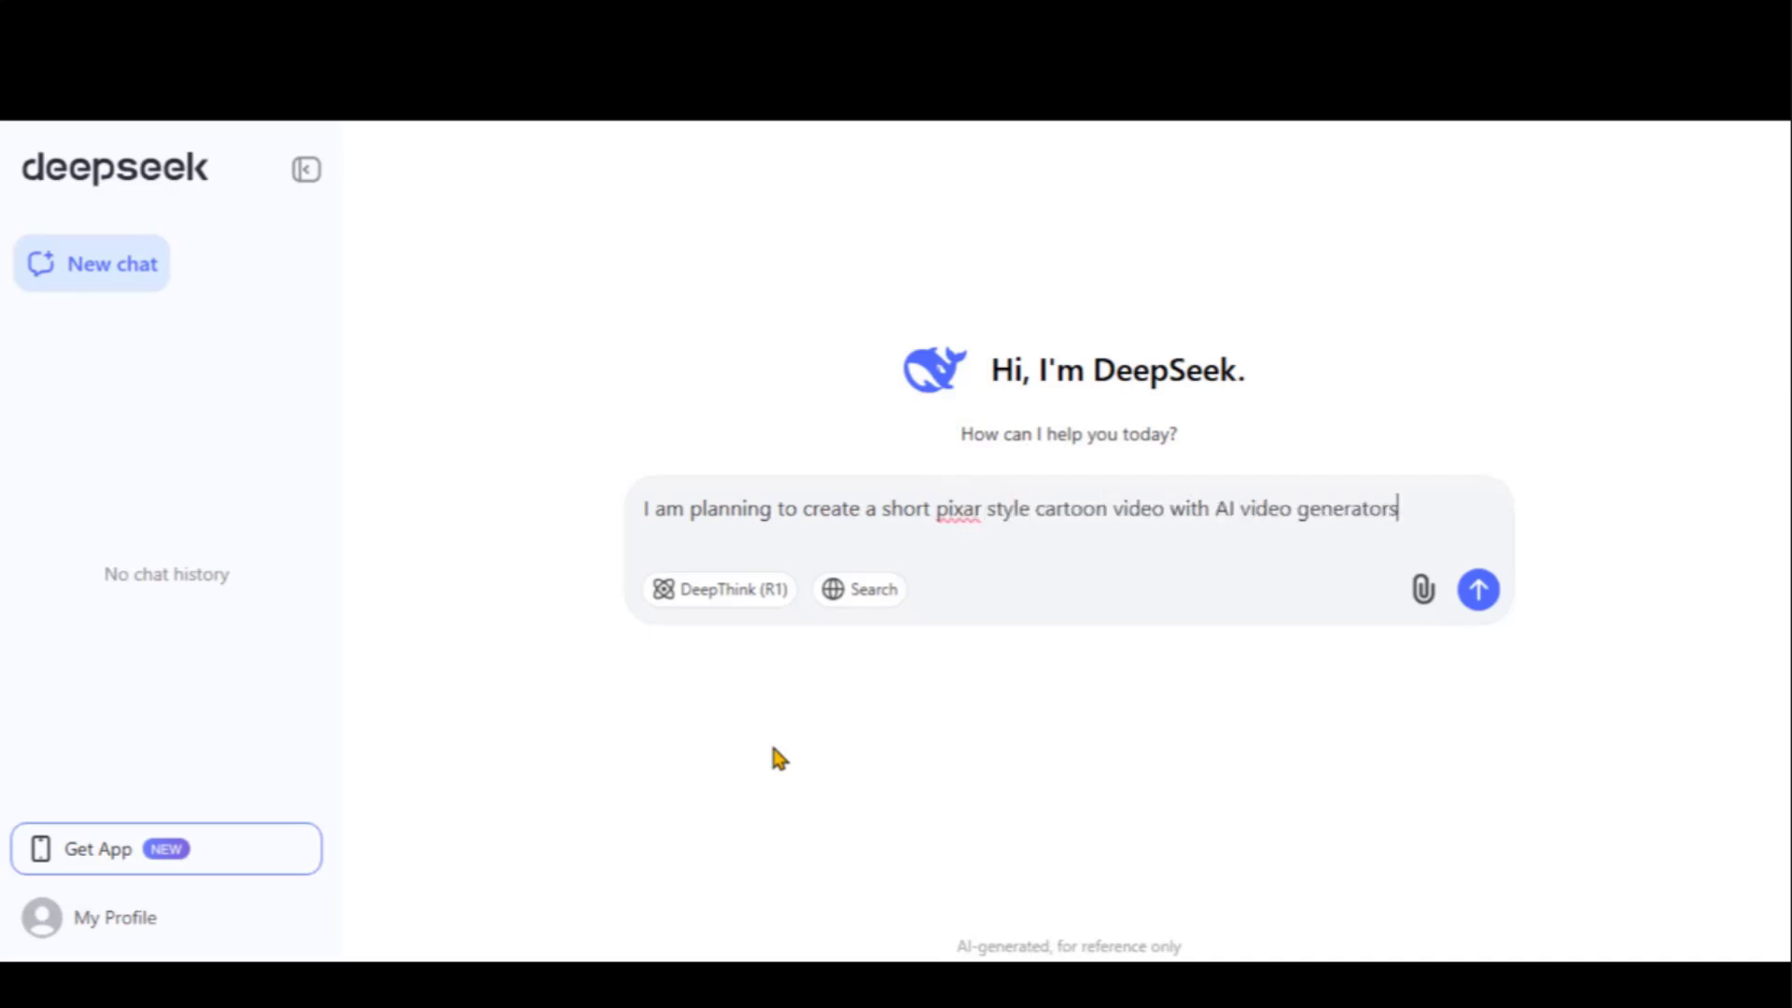
{"action": "type", "text": " such as Kling or Hail"}
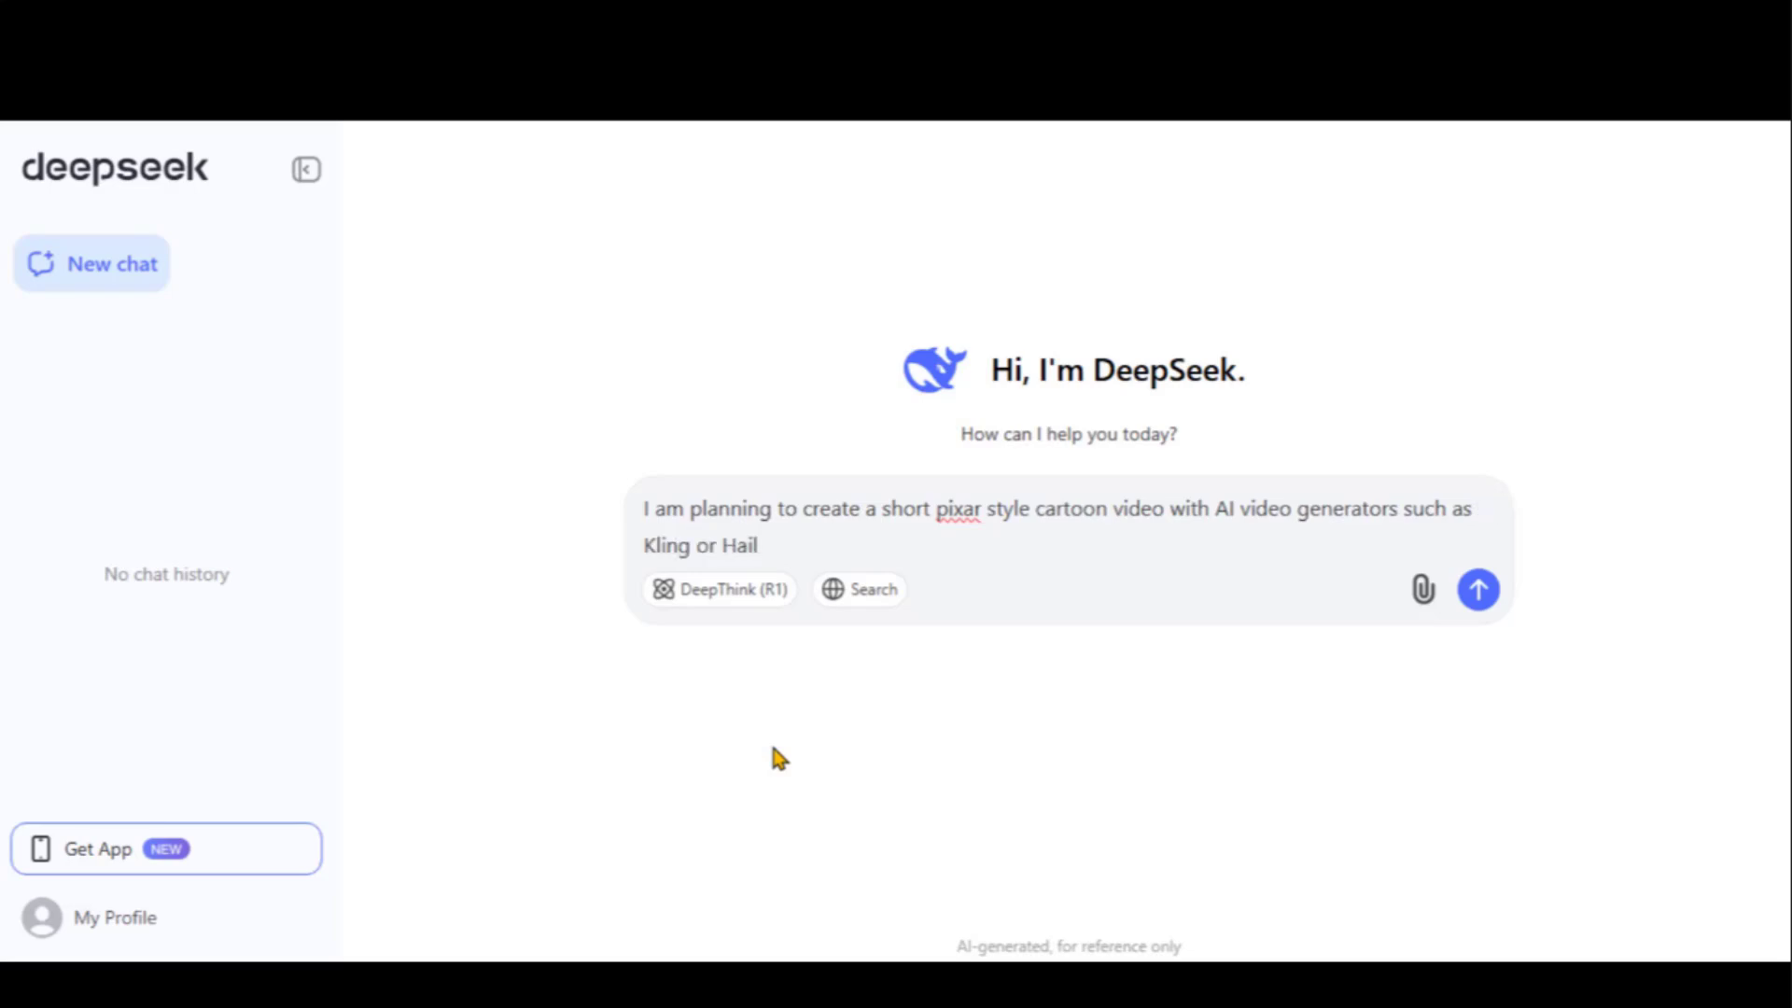
{"action": "type", "text": "uo AI. The running time of the video be 2~3 minutes. Suggest me some"}
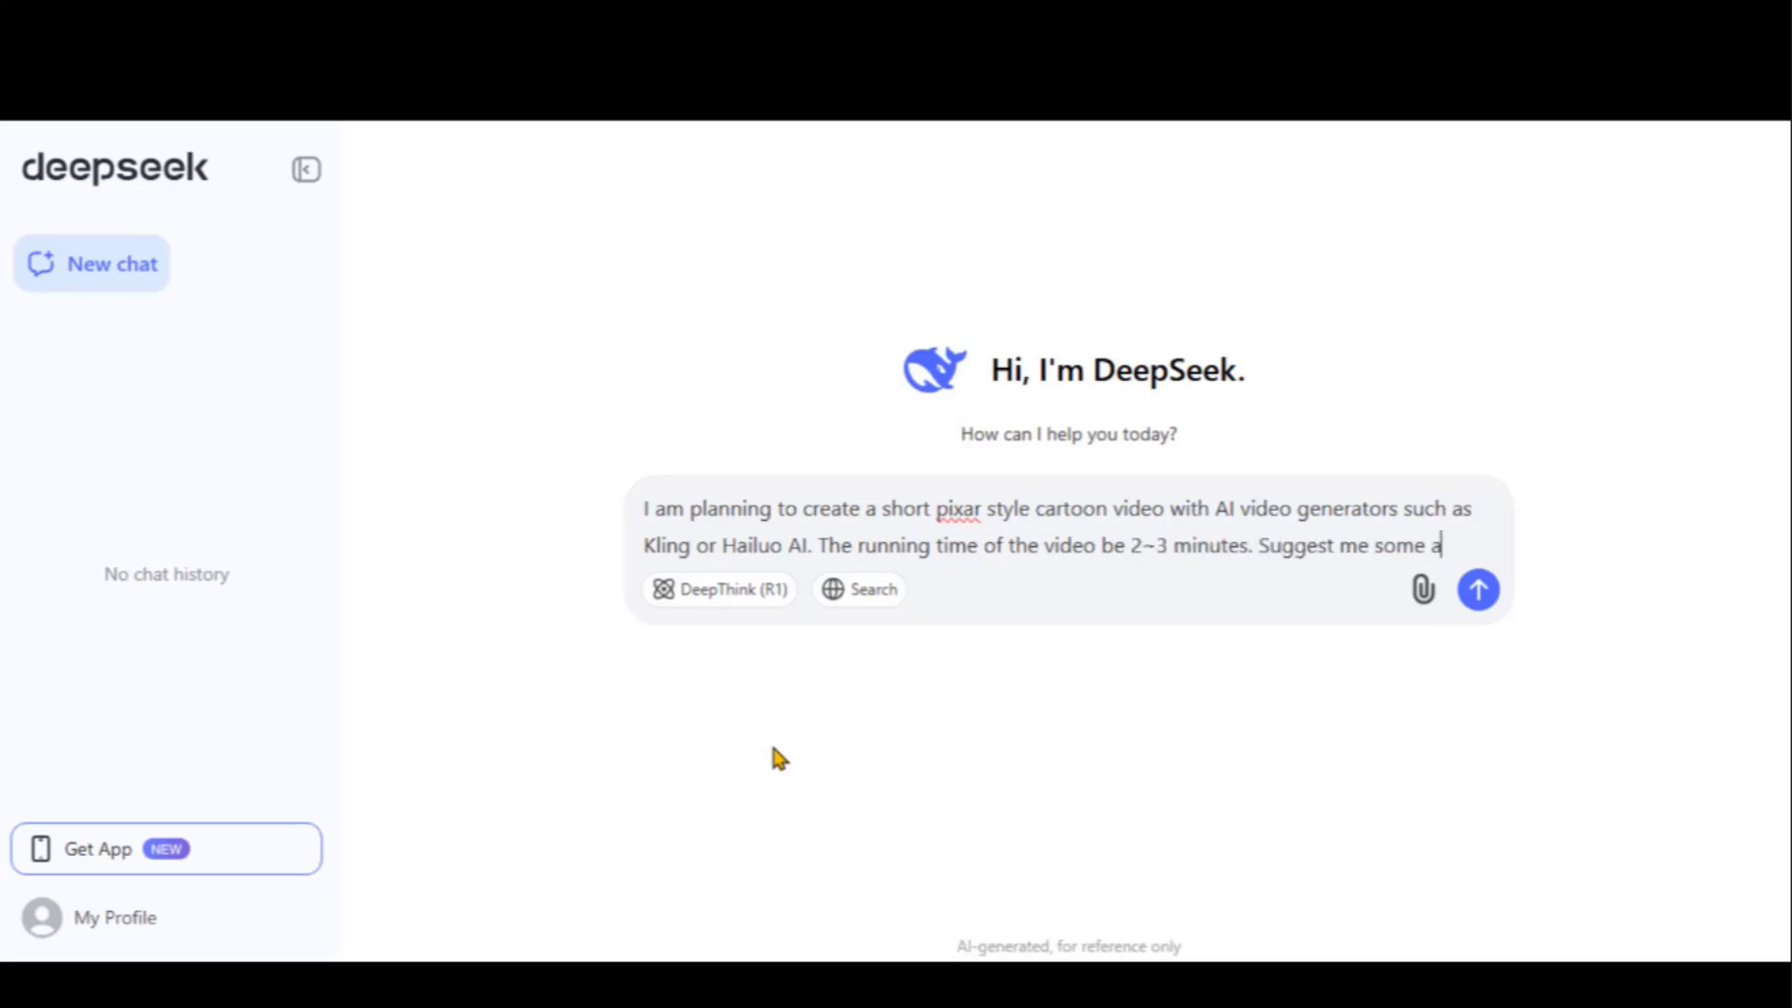
{"action": "type", "text": "and ad"}
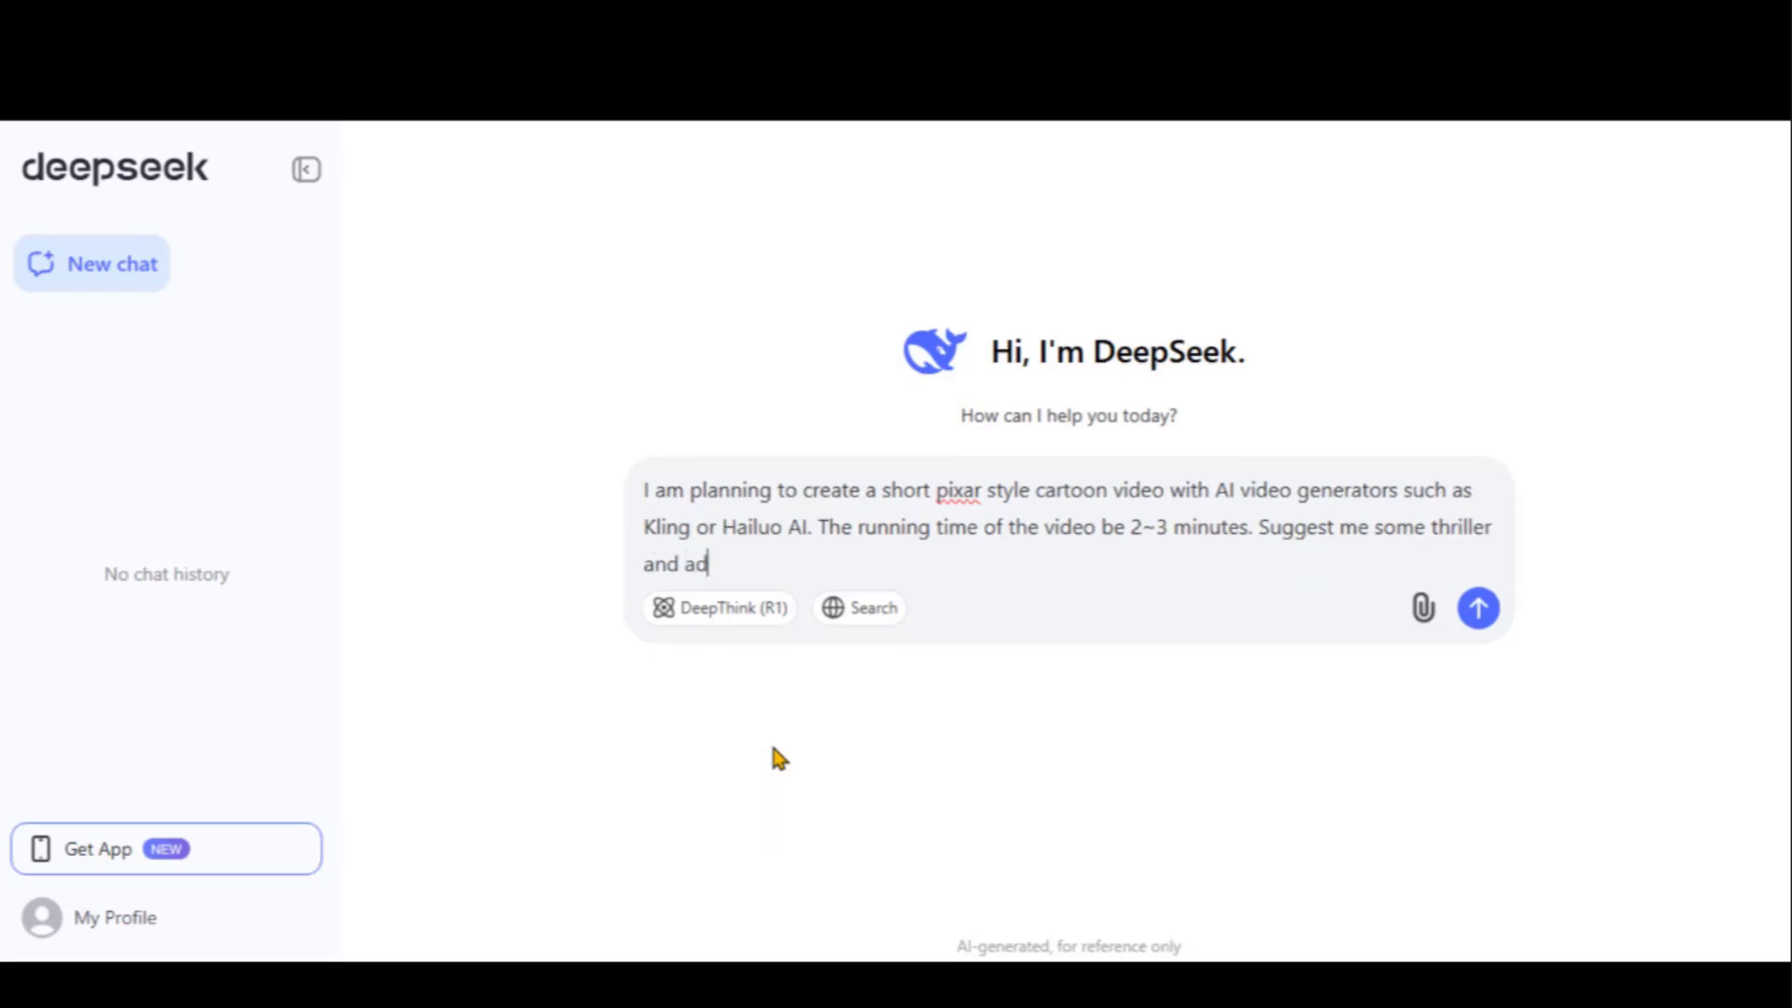
{"action": "type", "text": "venture based "}
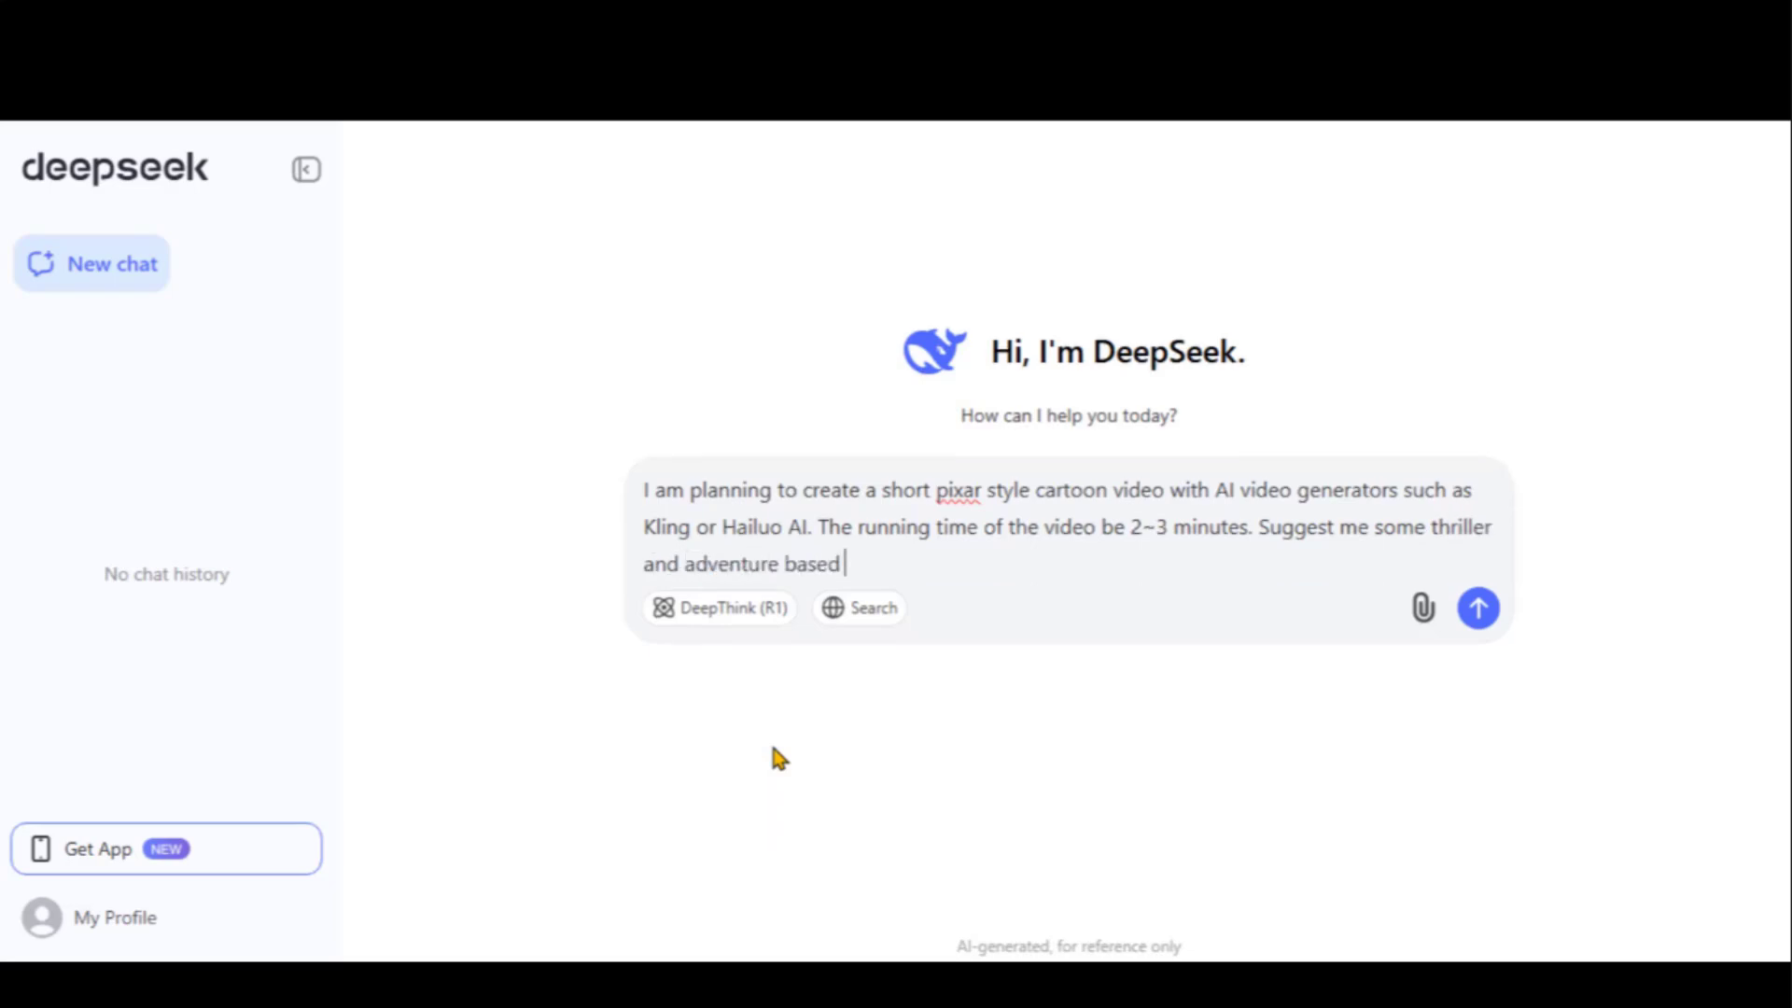
{"action": "type", "text": "ideas."}
{"action": "right_click", "coordinate": [954, 490]}
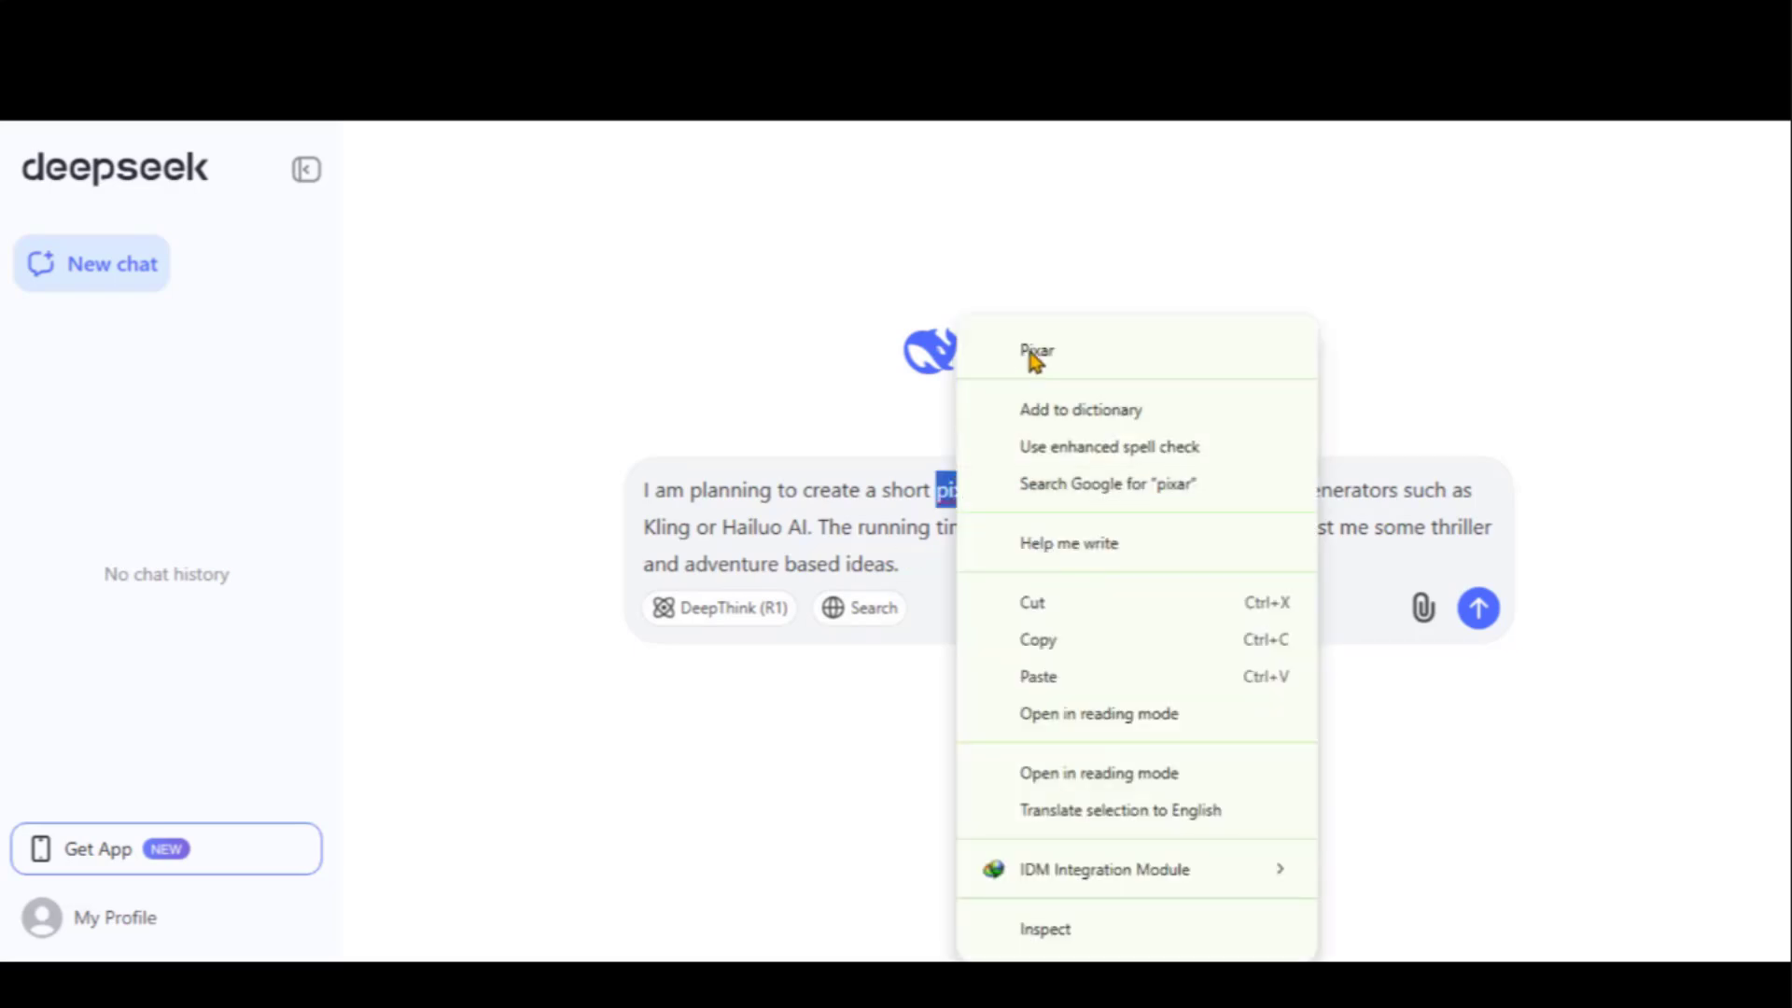
{"action": "left_click", "coordinate": [1034, 353]}
{"action": "key", "text": "Return"}
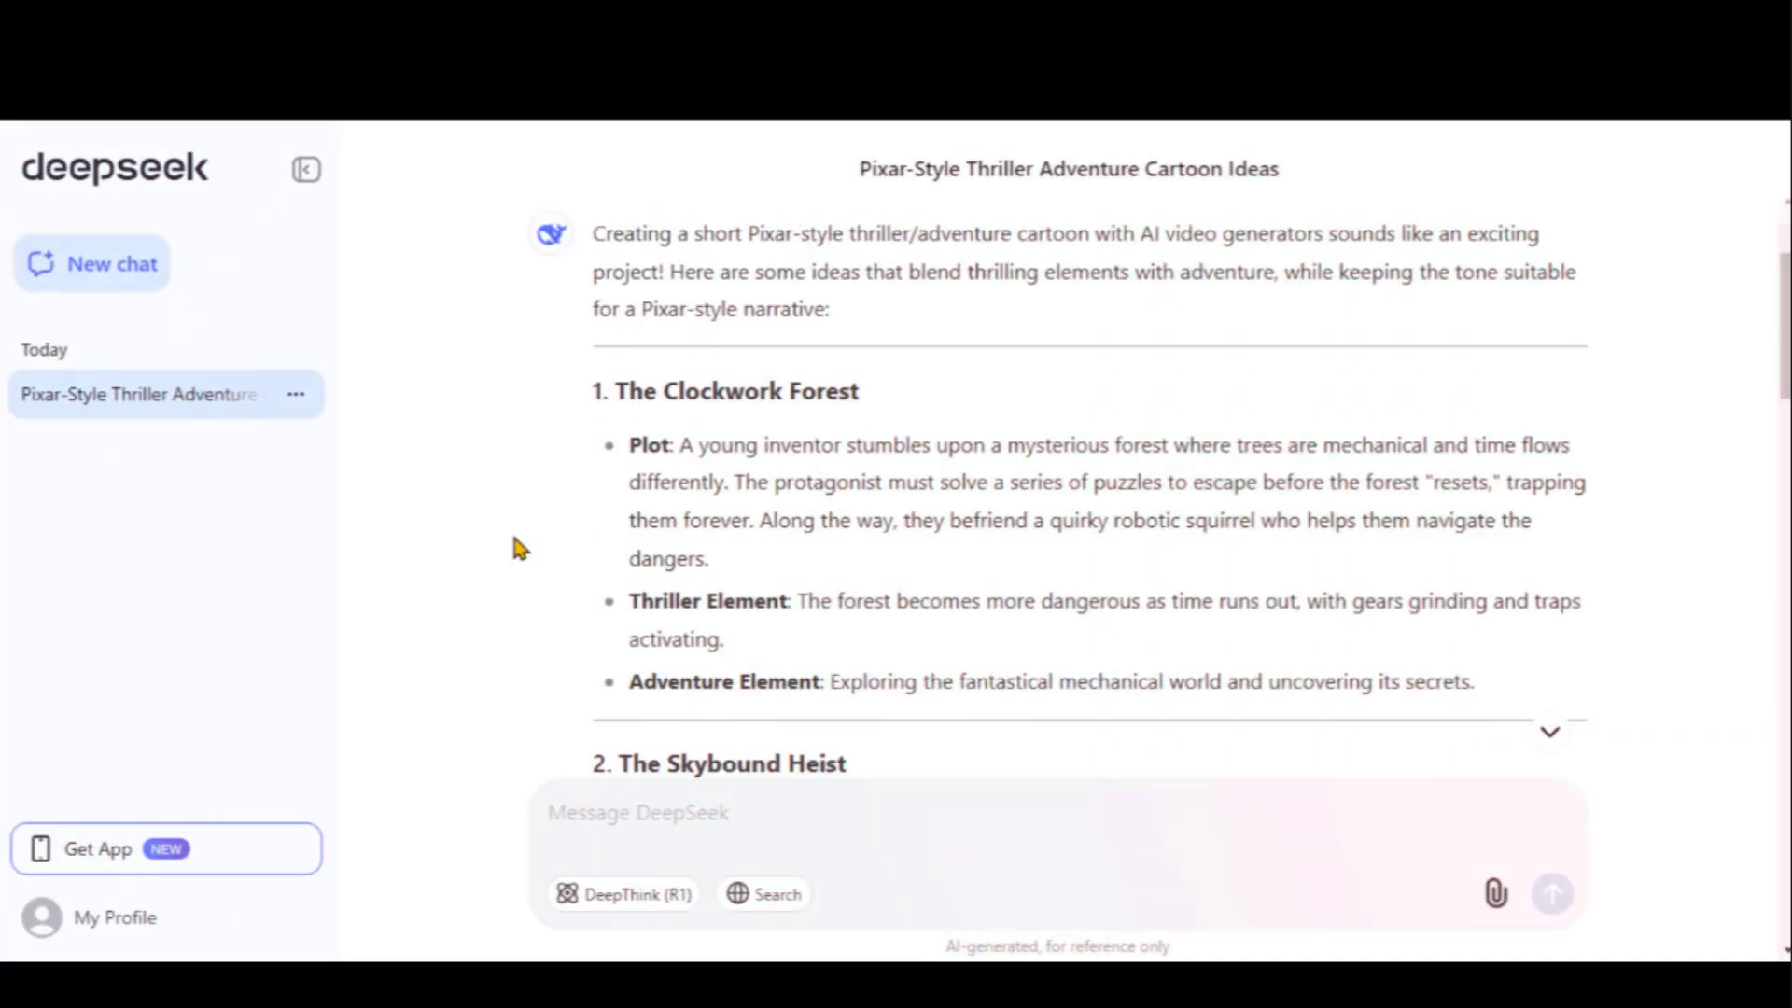
Scroll through DeepSeek's ten numbered story ideas
{"action": "scroll", "coordinate": [518, 547], "scroll_direction": "down", "scroll_amount": 2}
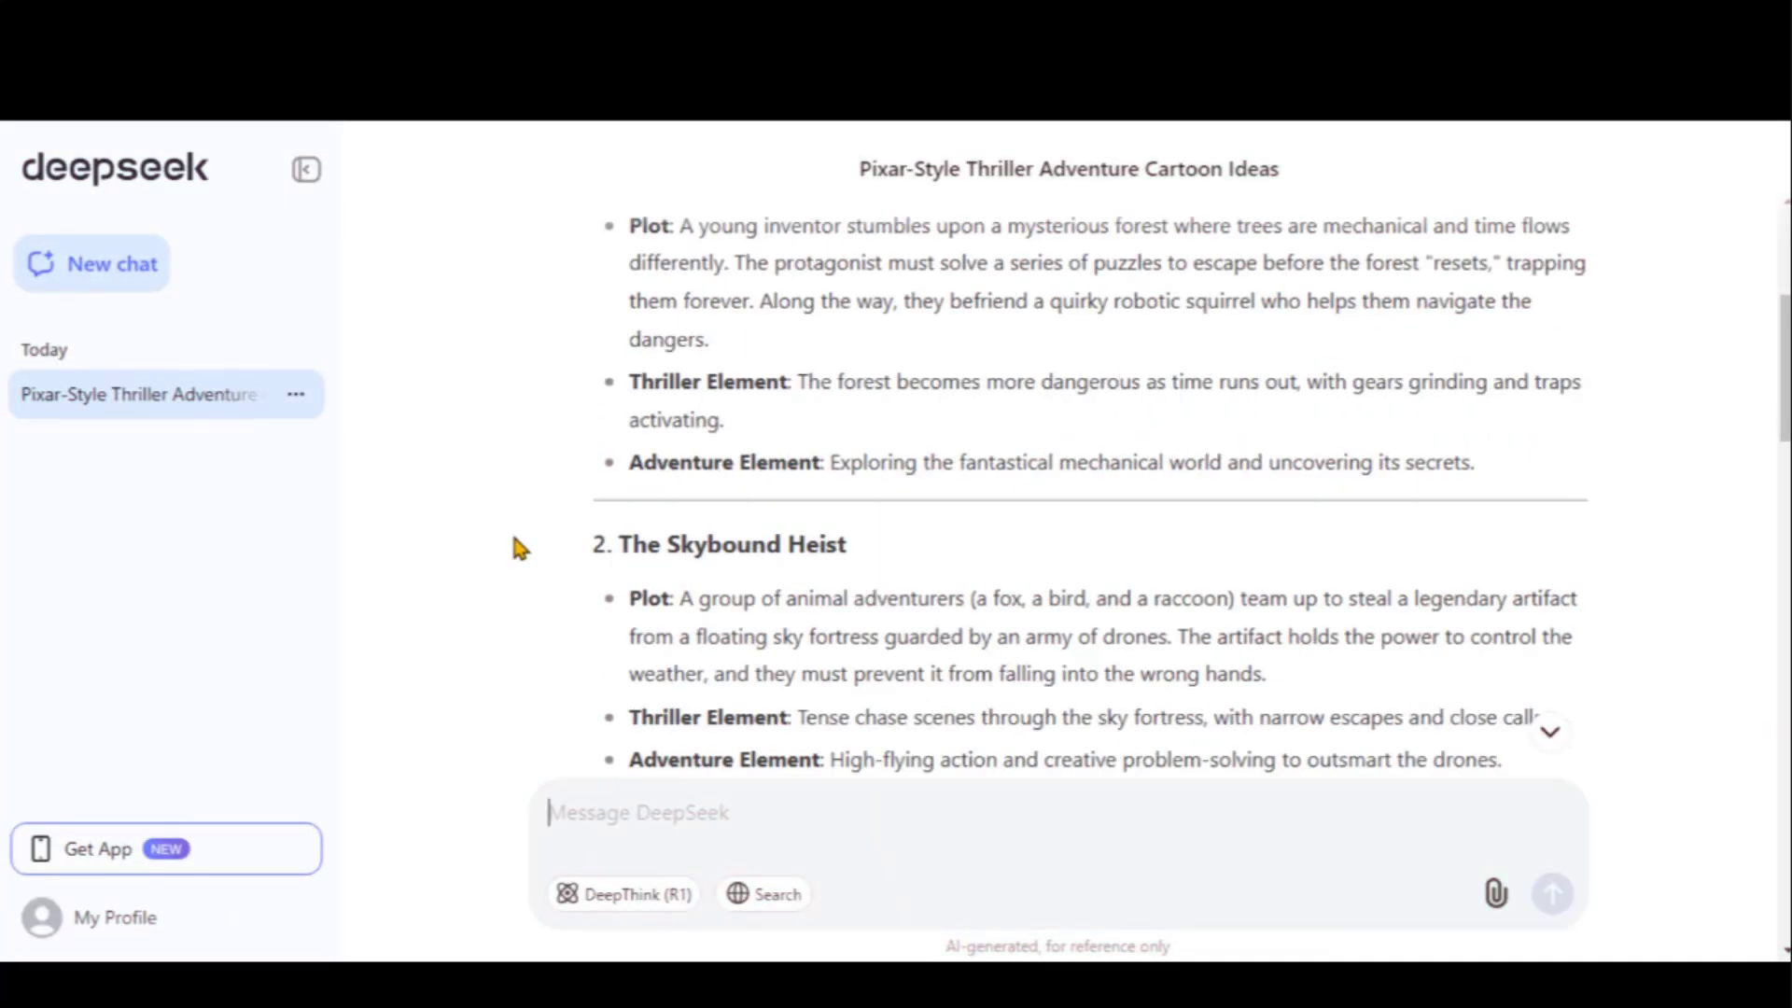
{"action": "scroll", "coordinate": [516, 543], "scroll_direction": "down", "scroll_amount": 2}
{"action": "scroll", "coordinate": [515, 543], "scroll_direction": "down", "scroll_amount": 2}
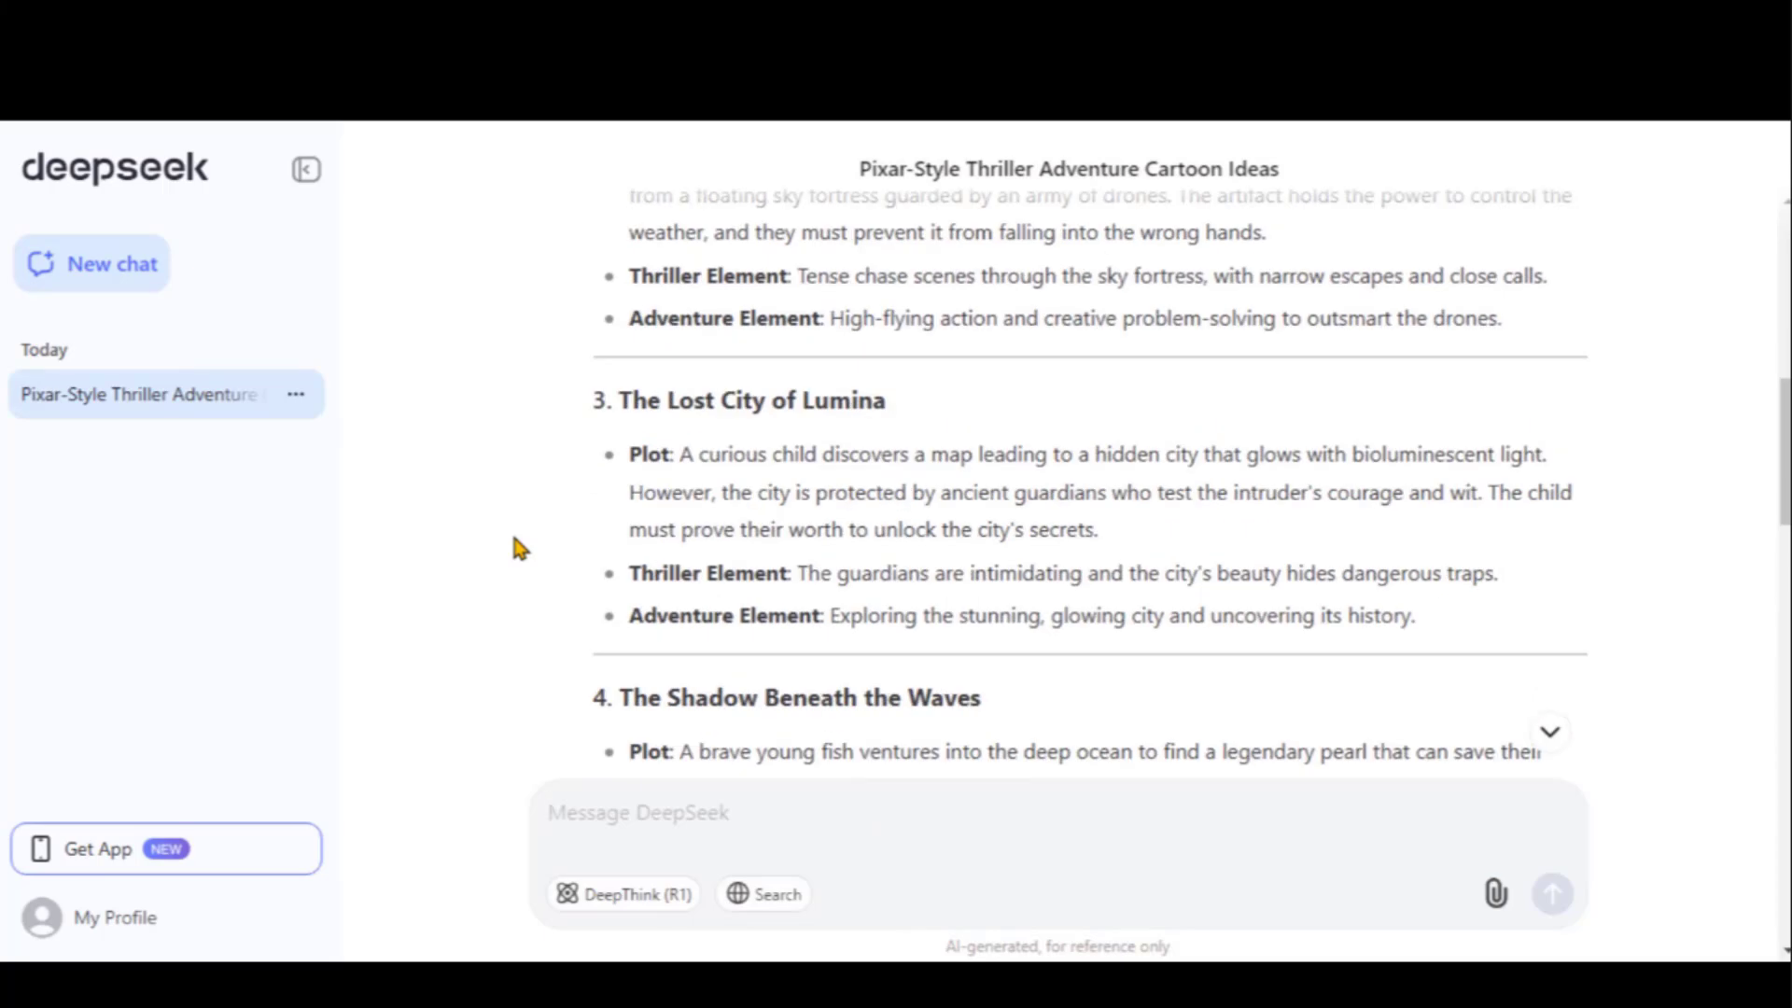
{"action": "scroll", "coordinate": [519, 547], "scroll_direction": "down", "scroll_amount": 13}
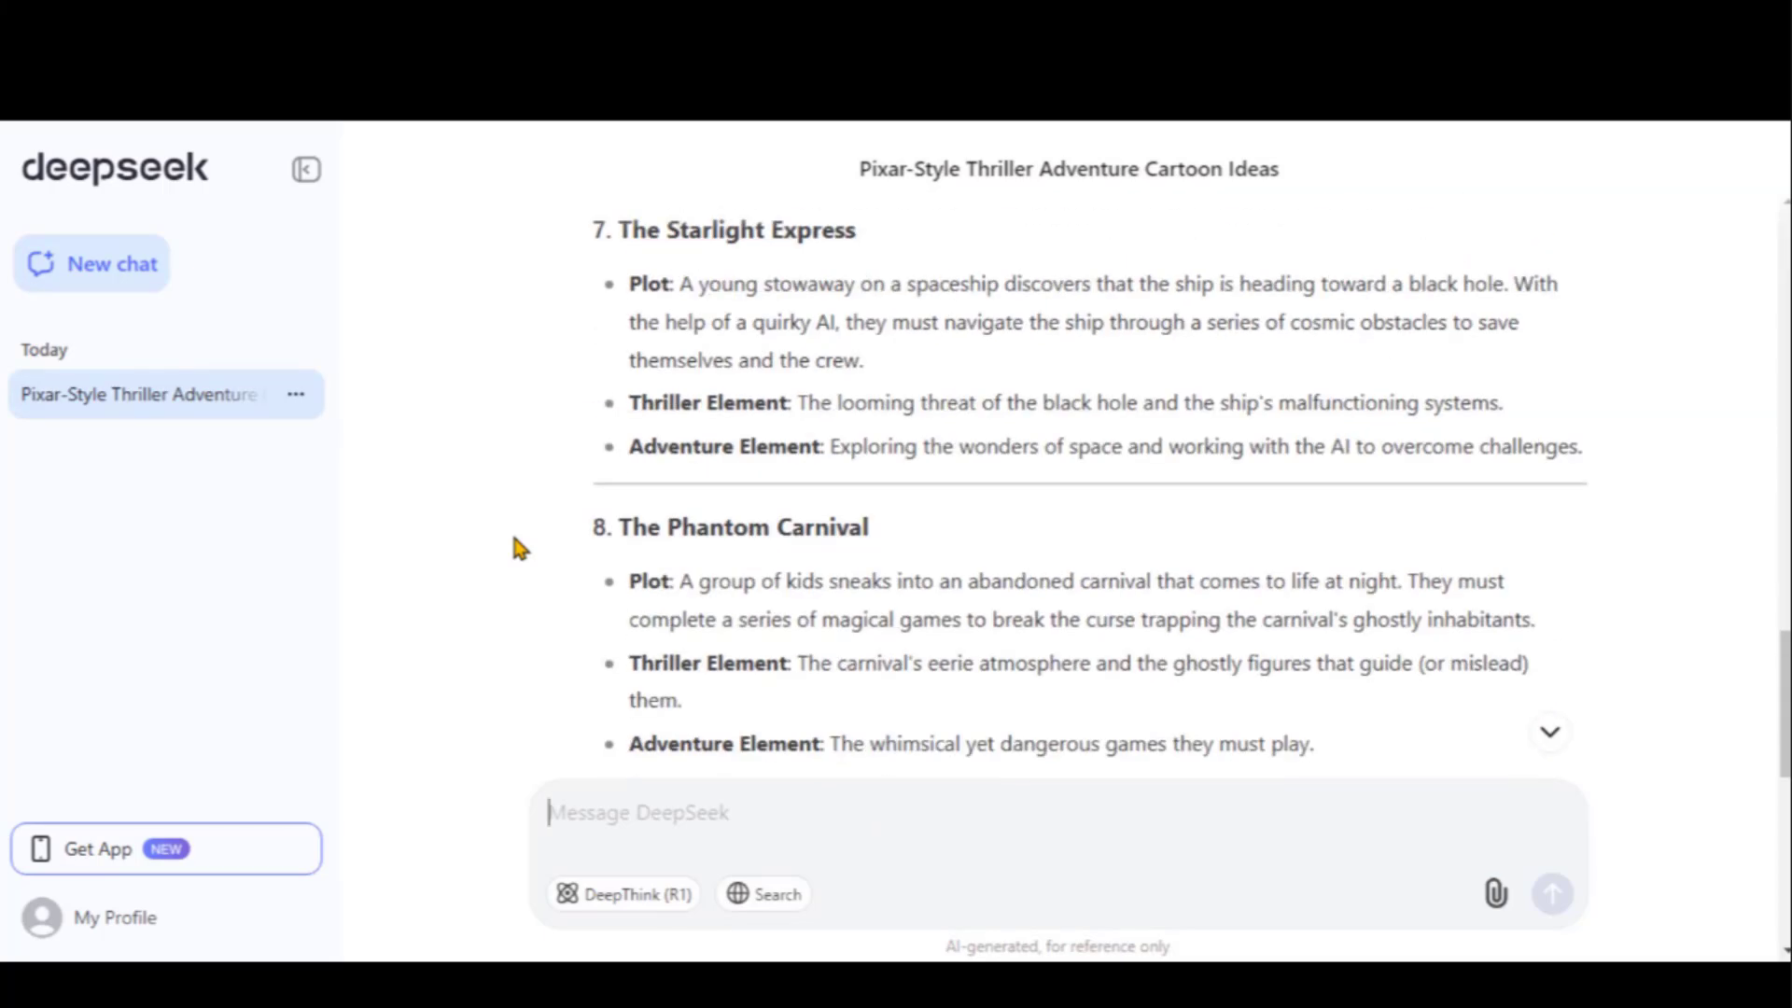
{"action": "scroll", "coordinate": [518, 546], "scroll_direction": "down", "scroll_amount": 5}
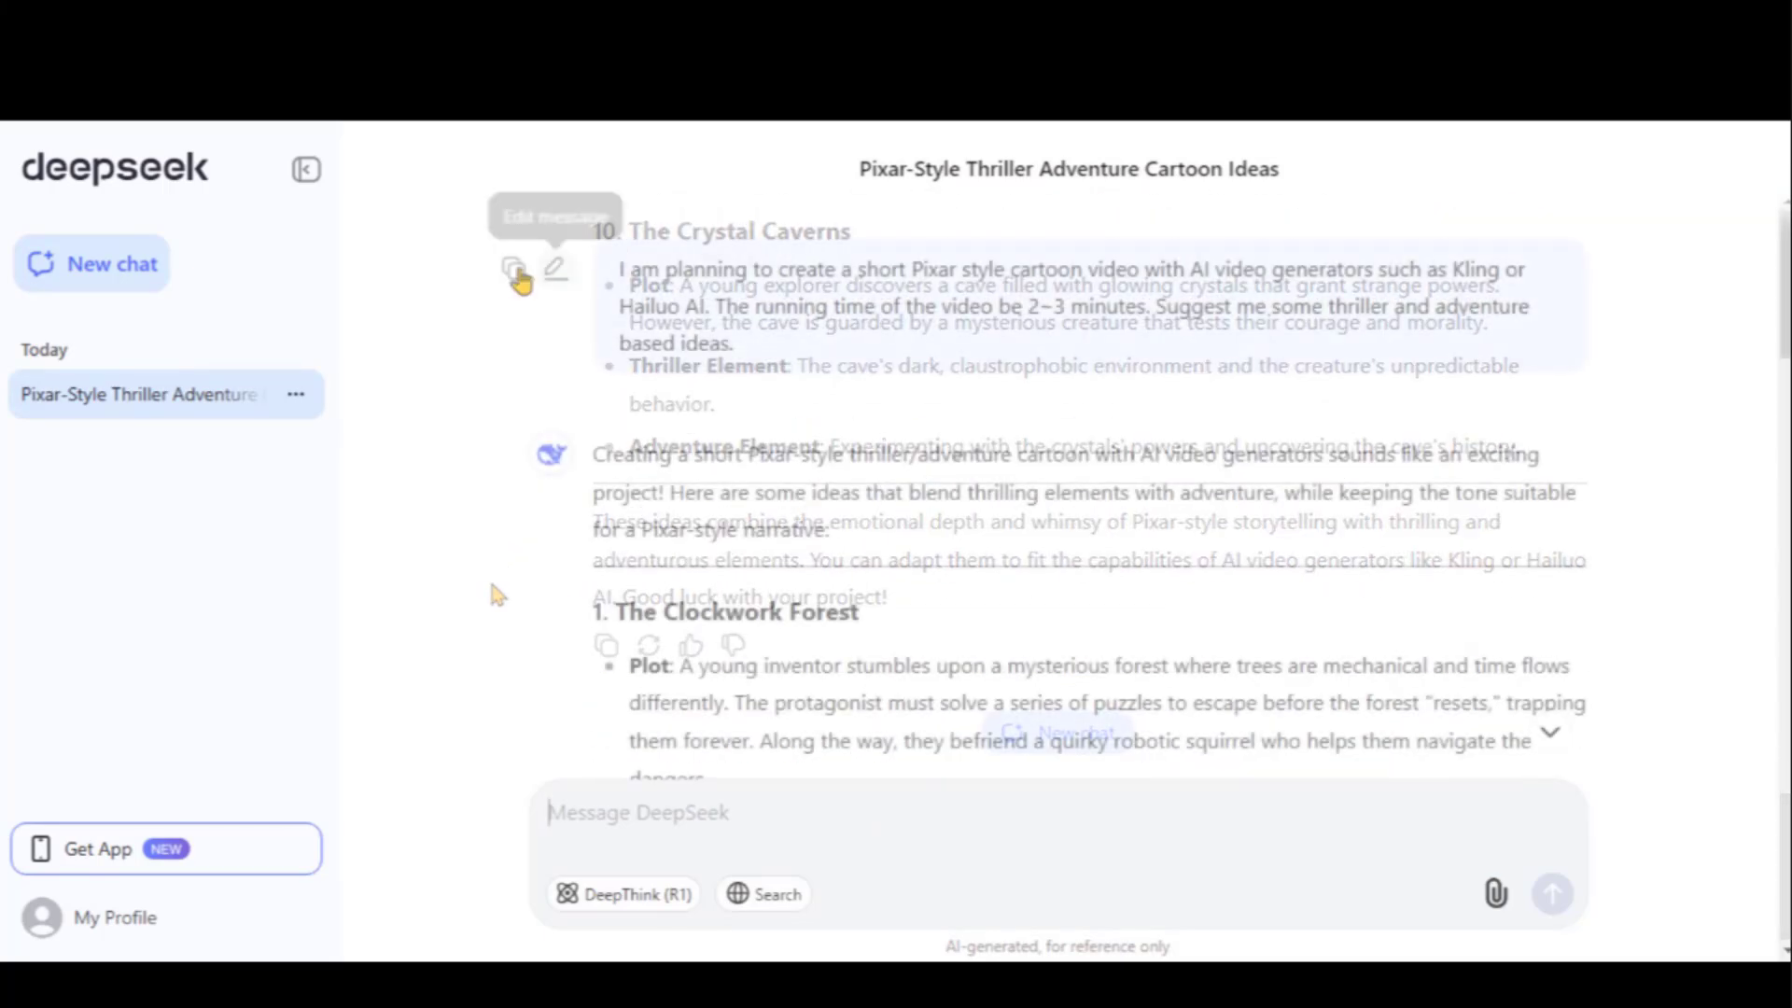
Copy the original story-ideas prompt and send it to ChatGPT 4o
{"action": "left_click", "coordinate": [513, 268]}
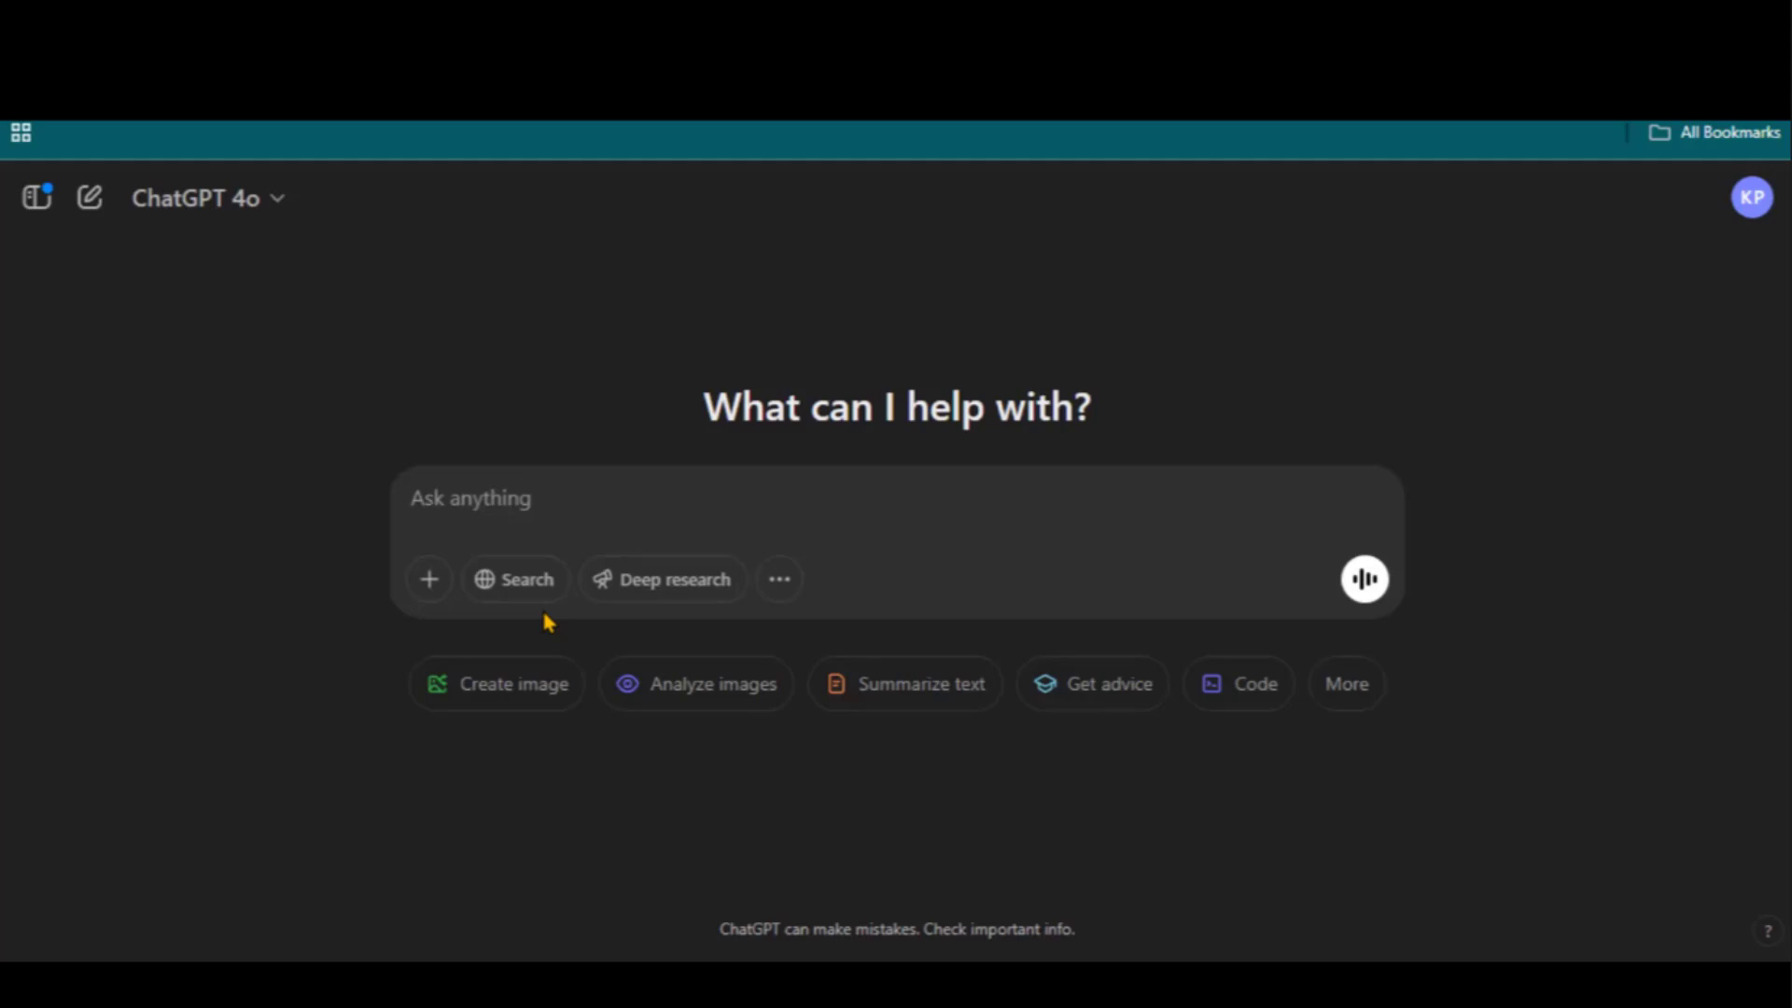
{"action": "key", "text": "ctrl+v"}
{"action": "key", "text": "ctrl+a"}
{"action": "key", "text": "Return"}
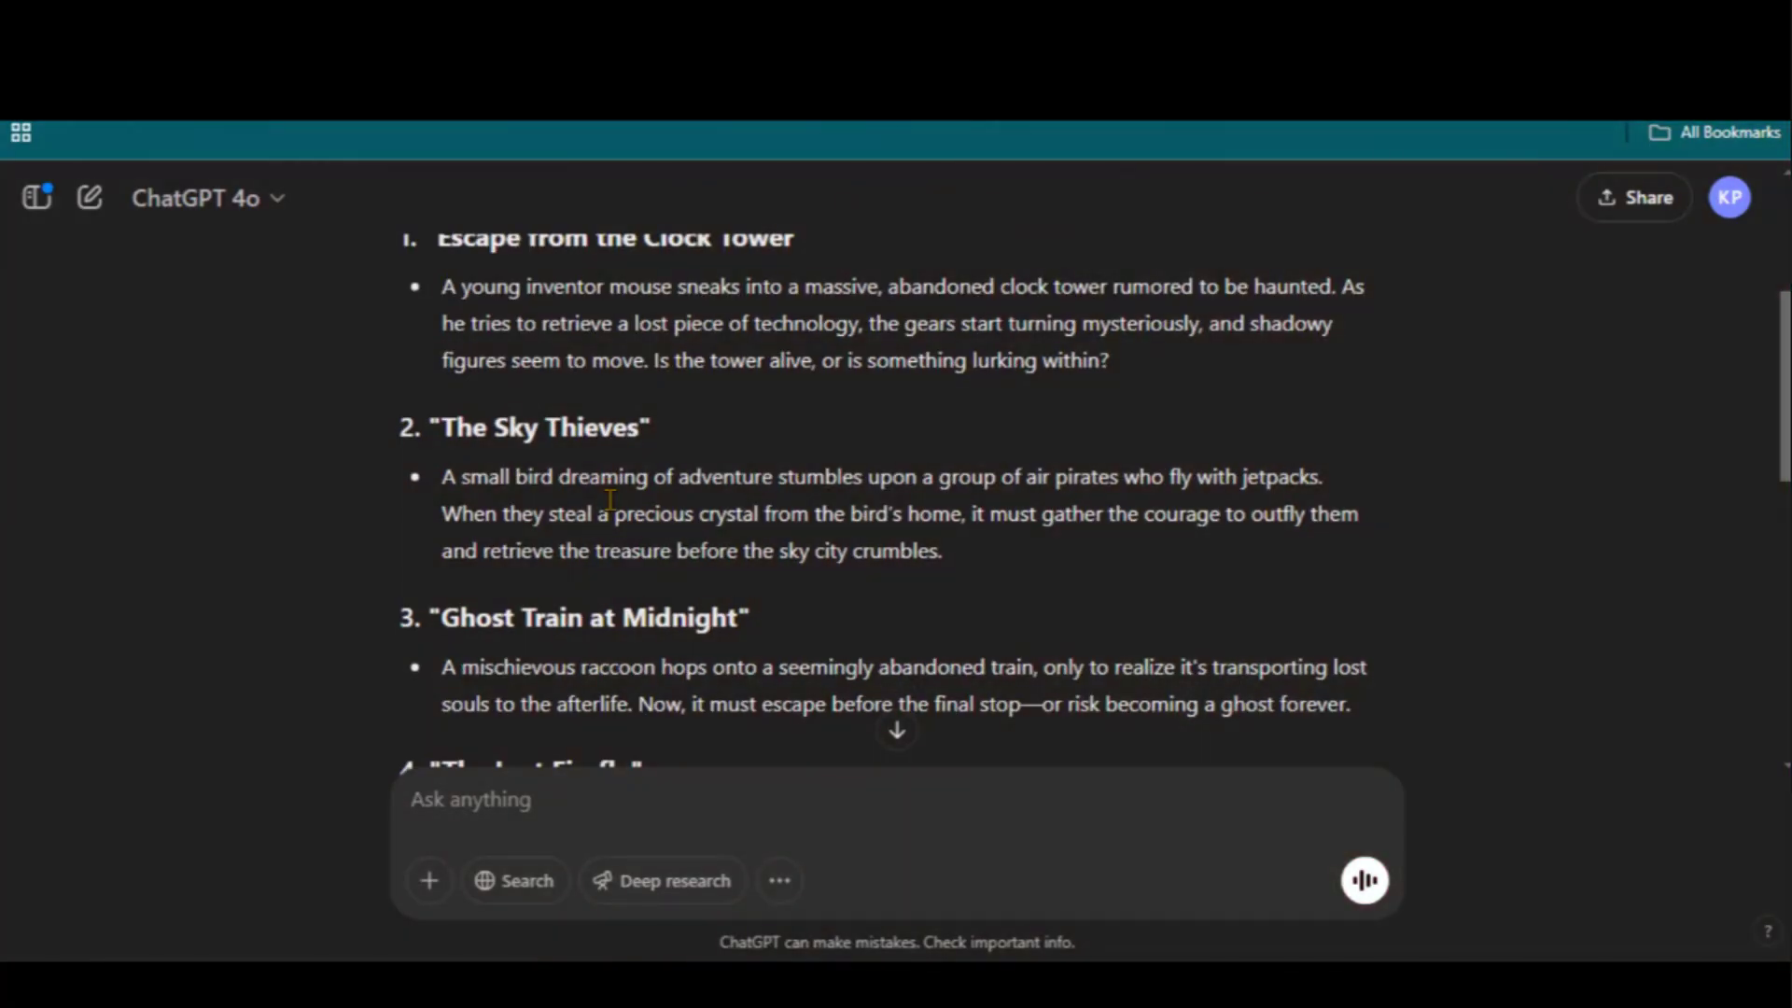
Read ChatGPT's list of ideas down to 'Underwater Chase'
{"action": "left_click_drag", "start_coordinate": [444, 429], "coordinate": [632, 467]}
{"action": "left_click", "coordinate": [632, 467]}
{"action": "scroll", "coordinate": [588, 521], "scroll_direction": "down", "scroll_amount": 3}
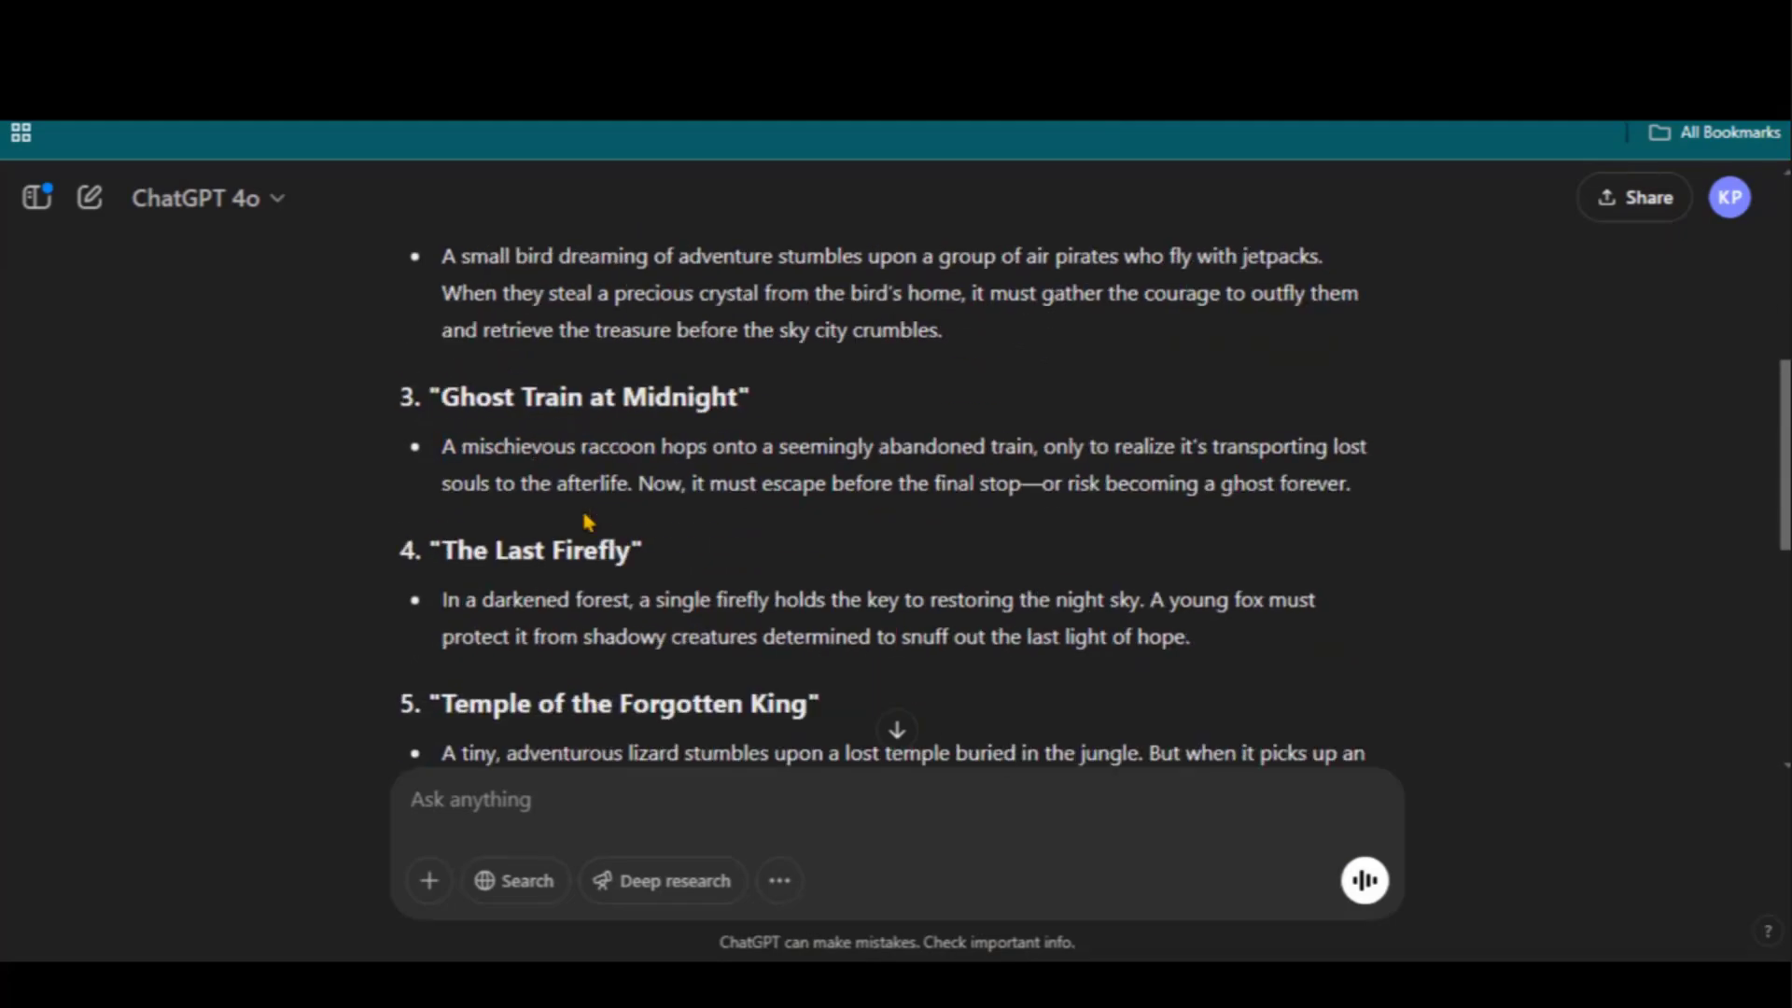
{"action": "left_click_drag", "start_coordinate": [431, 548], "coordinate": [609, 549]}
{"action": "left_click", "coordinate": [612, 549]}
{"action": "scroll", "coordinate": [587, 559], "scroll_direction": "down", "scroll_amount": 4}
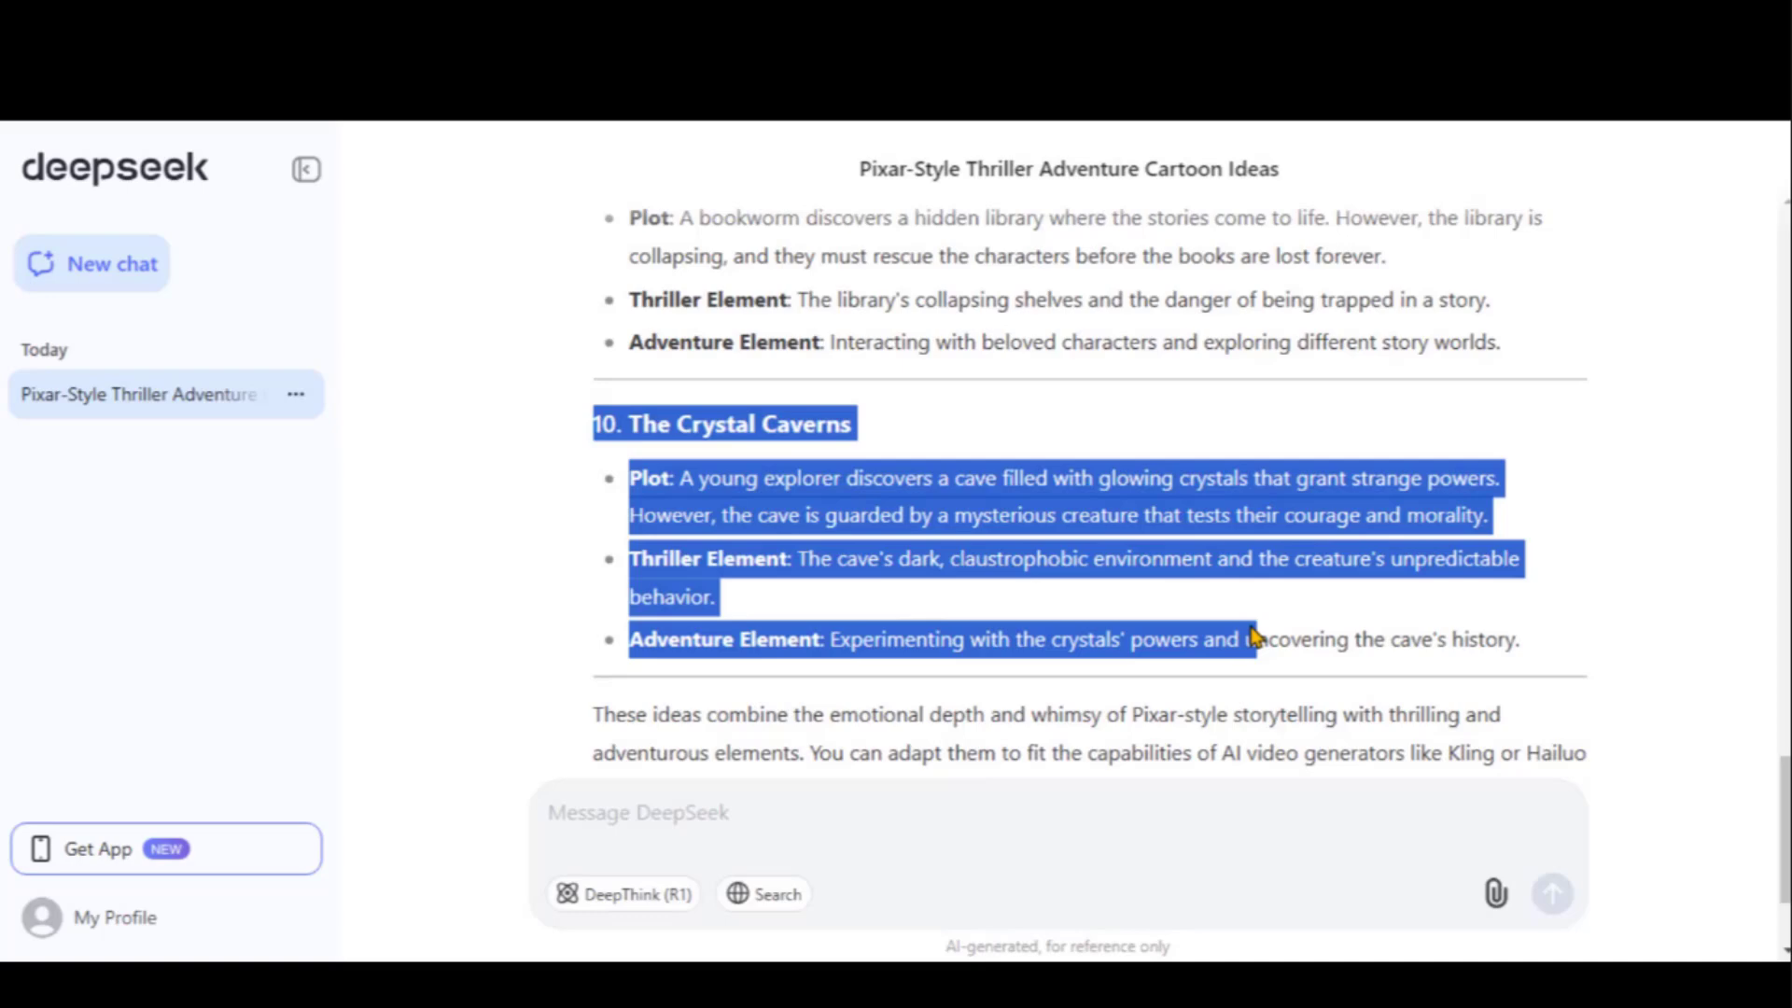
Ask DeepSeek to expand the copied 'The Crystal Caverns' idea into a complete script and scenes
{"action": "left_click_drag", "start_coordinate": [1256, 640], "coordinate": [1531, 647]}
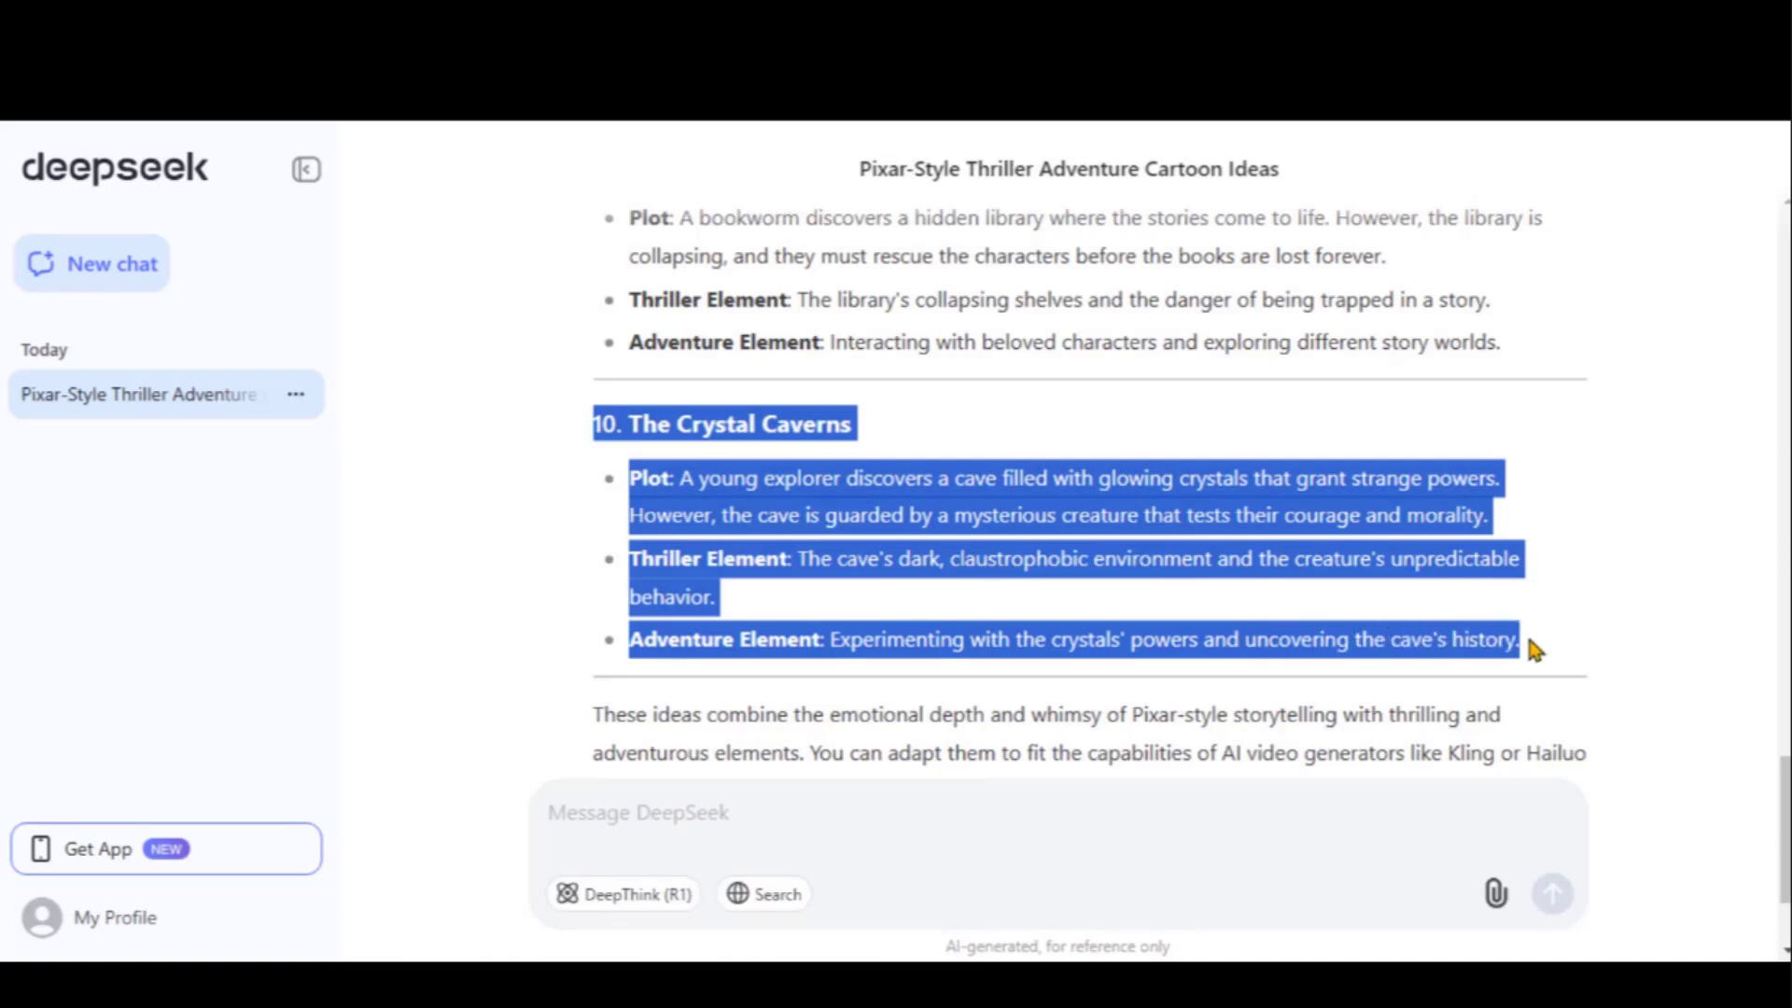
{"action": "right_click", "coordinate": [886, 644]}
{"action": "left_click", "coordinate": [966, 305]}
{"action": "scroll", "coordinate": [936, 466], "scroll_direction": "down", "scroll_amount": 2}
{"action": "left_click", "coordinate": [703, 823]}
{"action": "type", "text": "Please expand this story idea into a complete script and scene"}
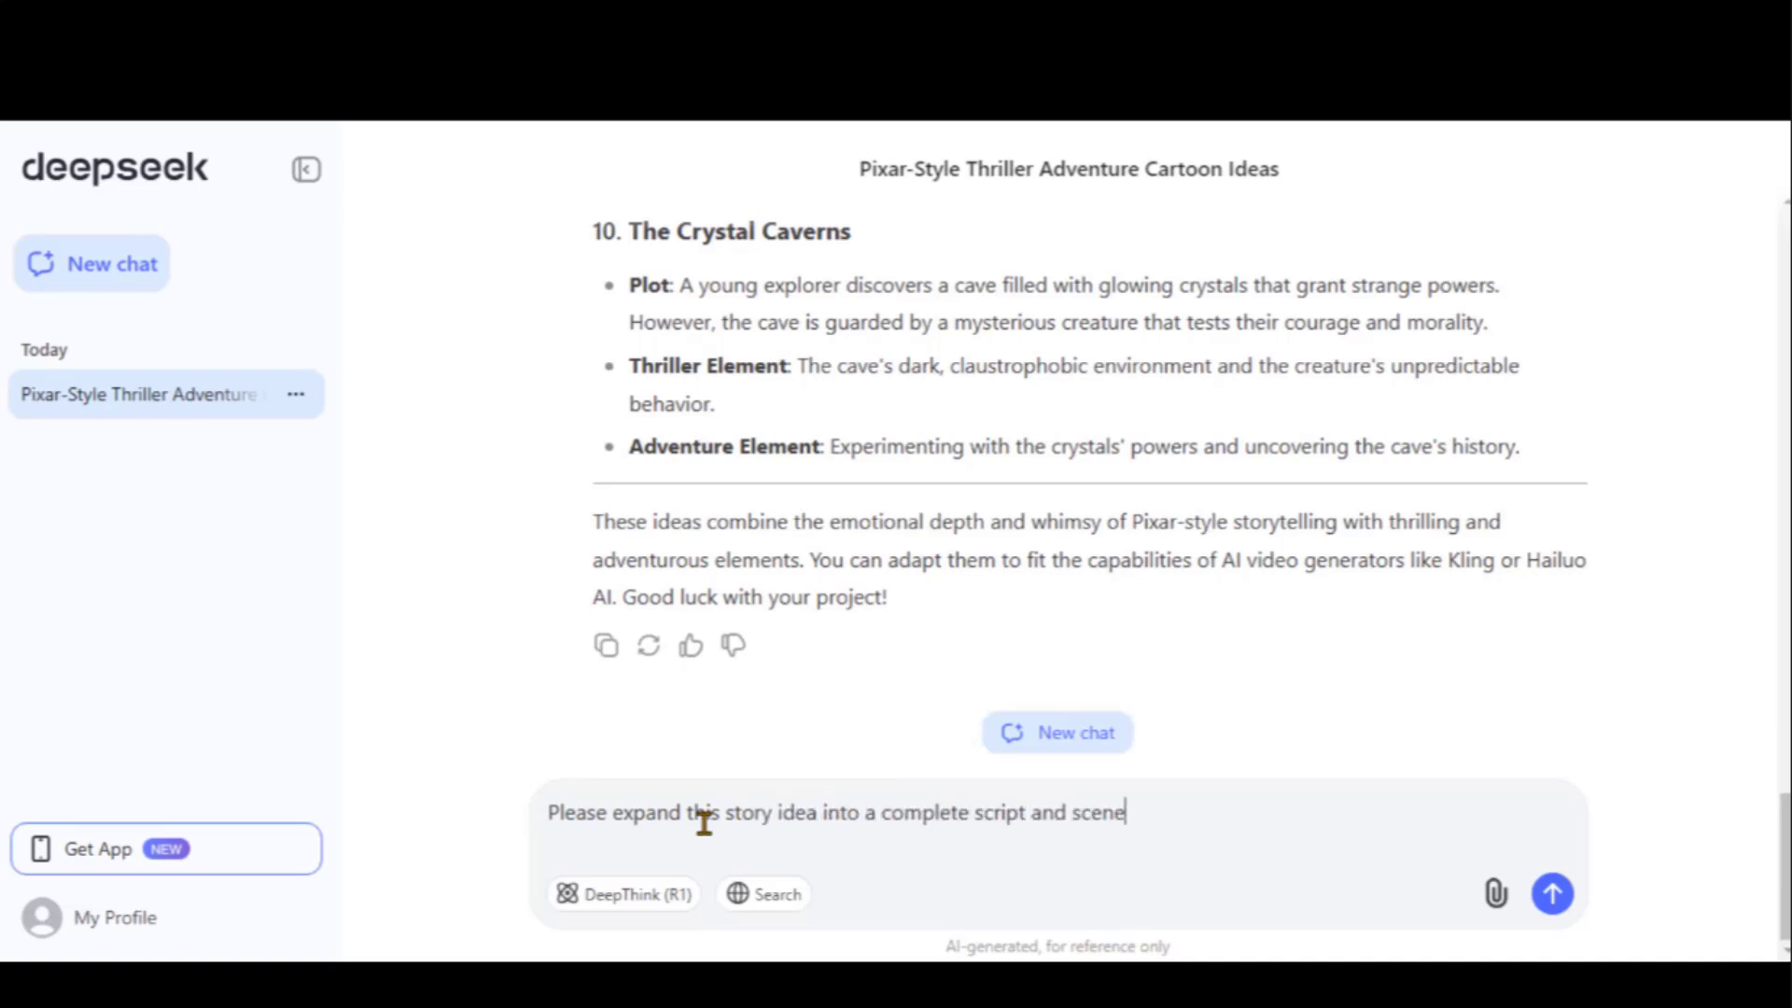
{"action": "type", "text": "s:"}
{"action": "key", "text": "ctrl+v"}
{"action": "key", "text": "Return"}
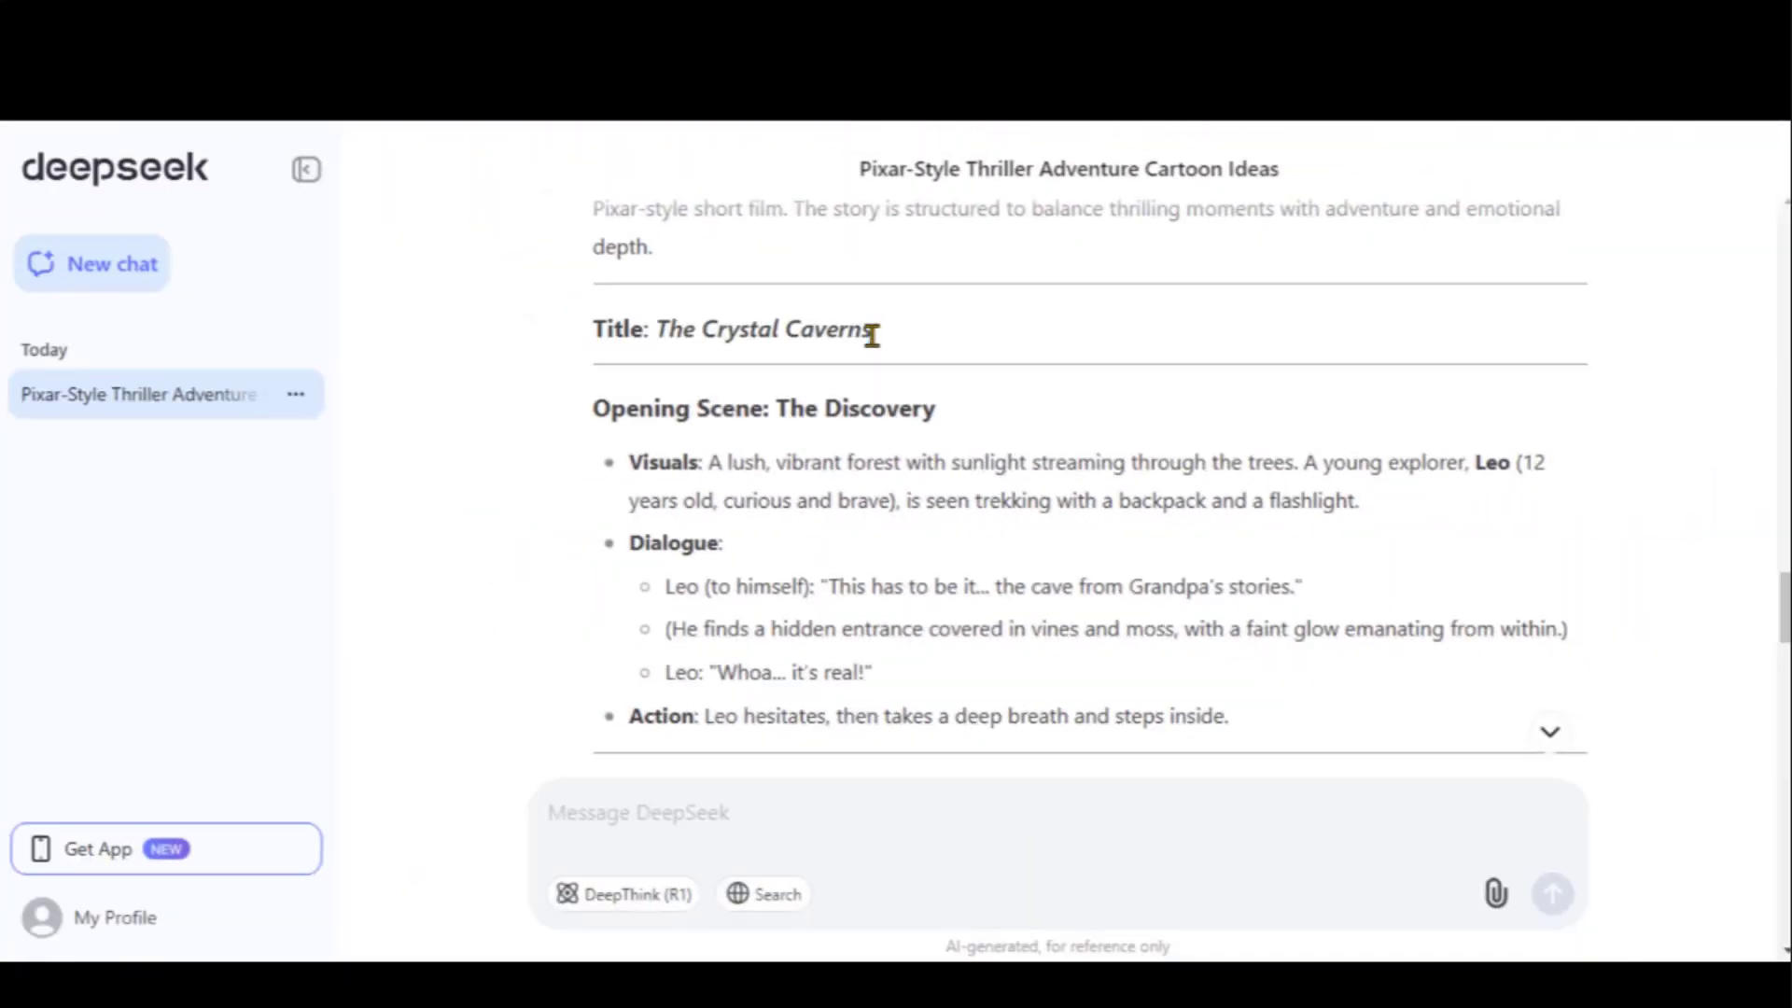
Read through the script's Opening Scene visuals, action and Scene 2
{"action": "left_click_drag", "start_coordinate": [594, 408], "coordinate": [800, 408]}
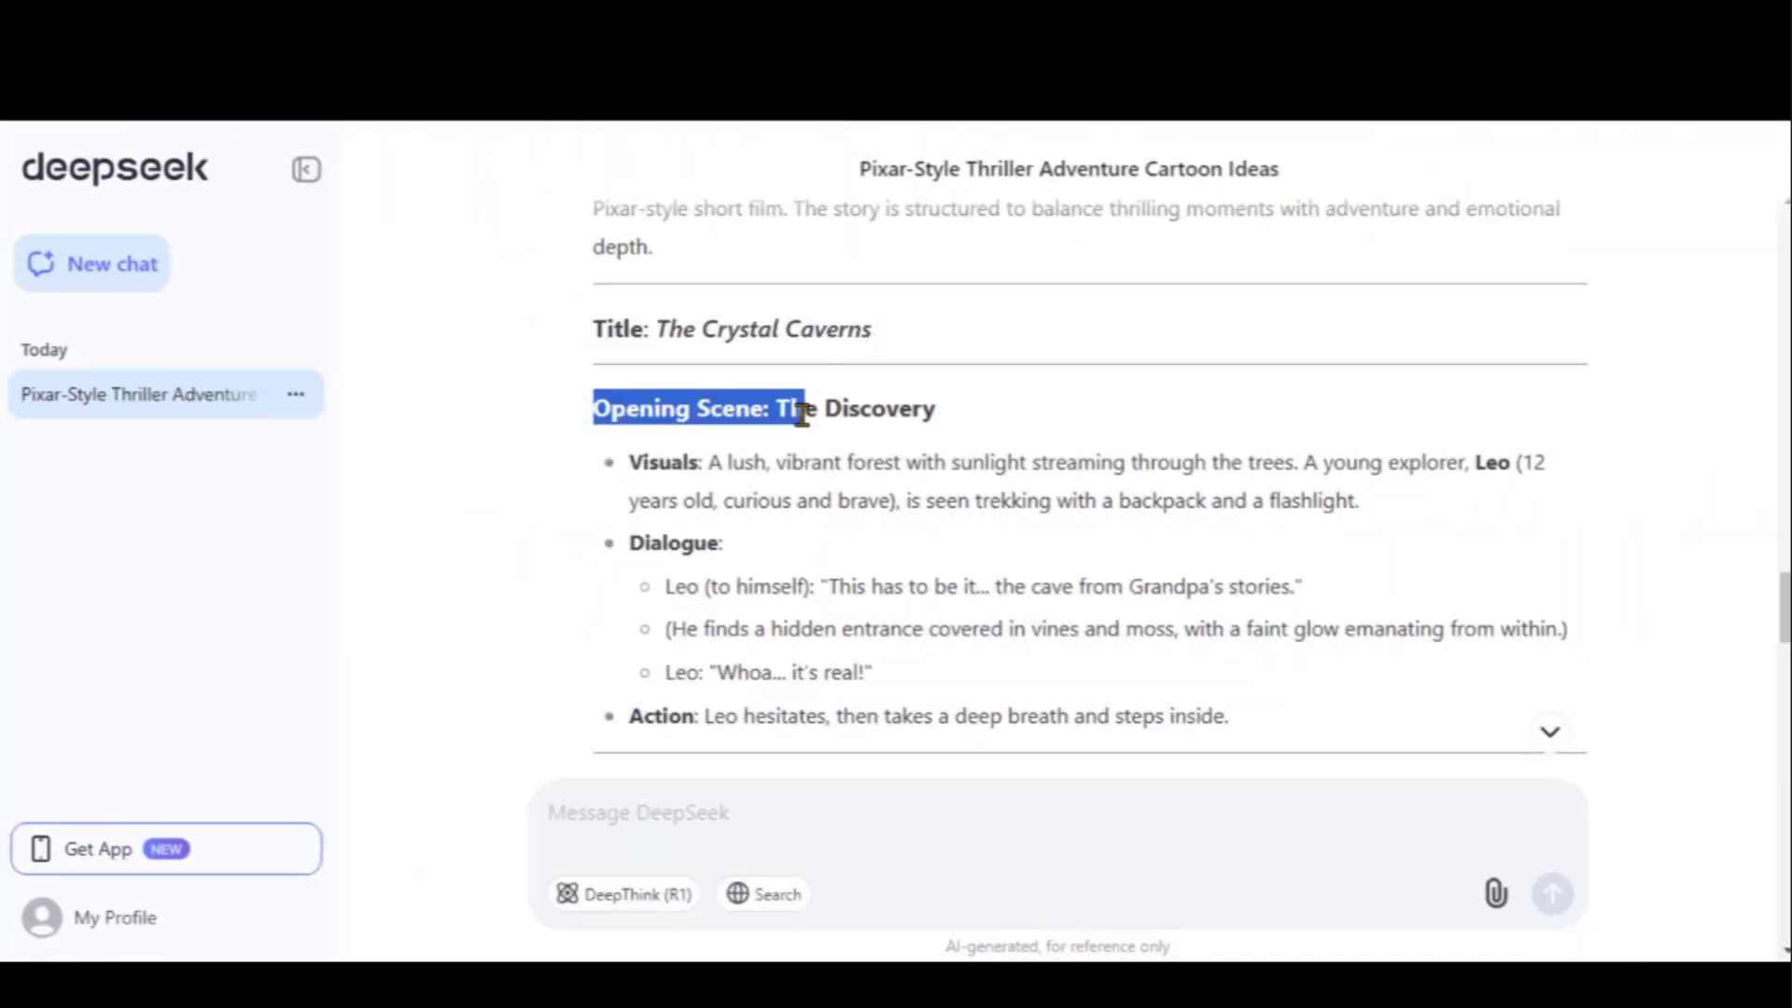
{"action": "left_click", "coordinate": [799, 408]}
{"action": "left_click_drag", "start_coordinate": [629, 462], "coordinate": [1323, 528]}
{"action": "left_click", "coordinate": [1390, 503]}
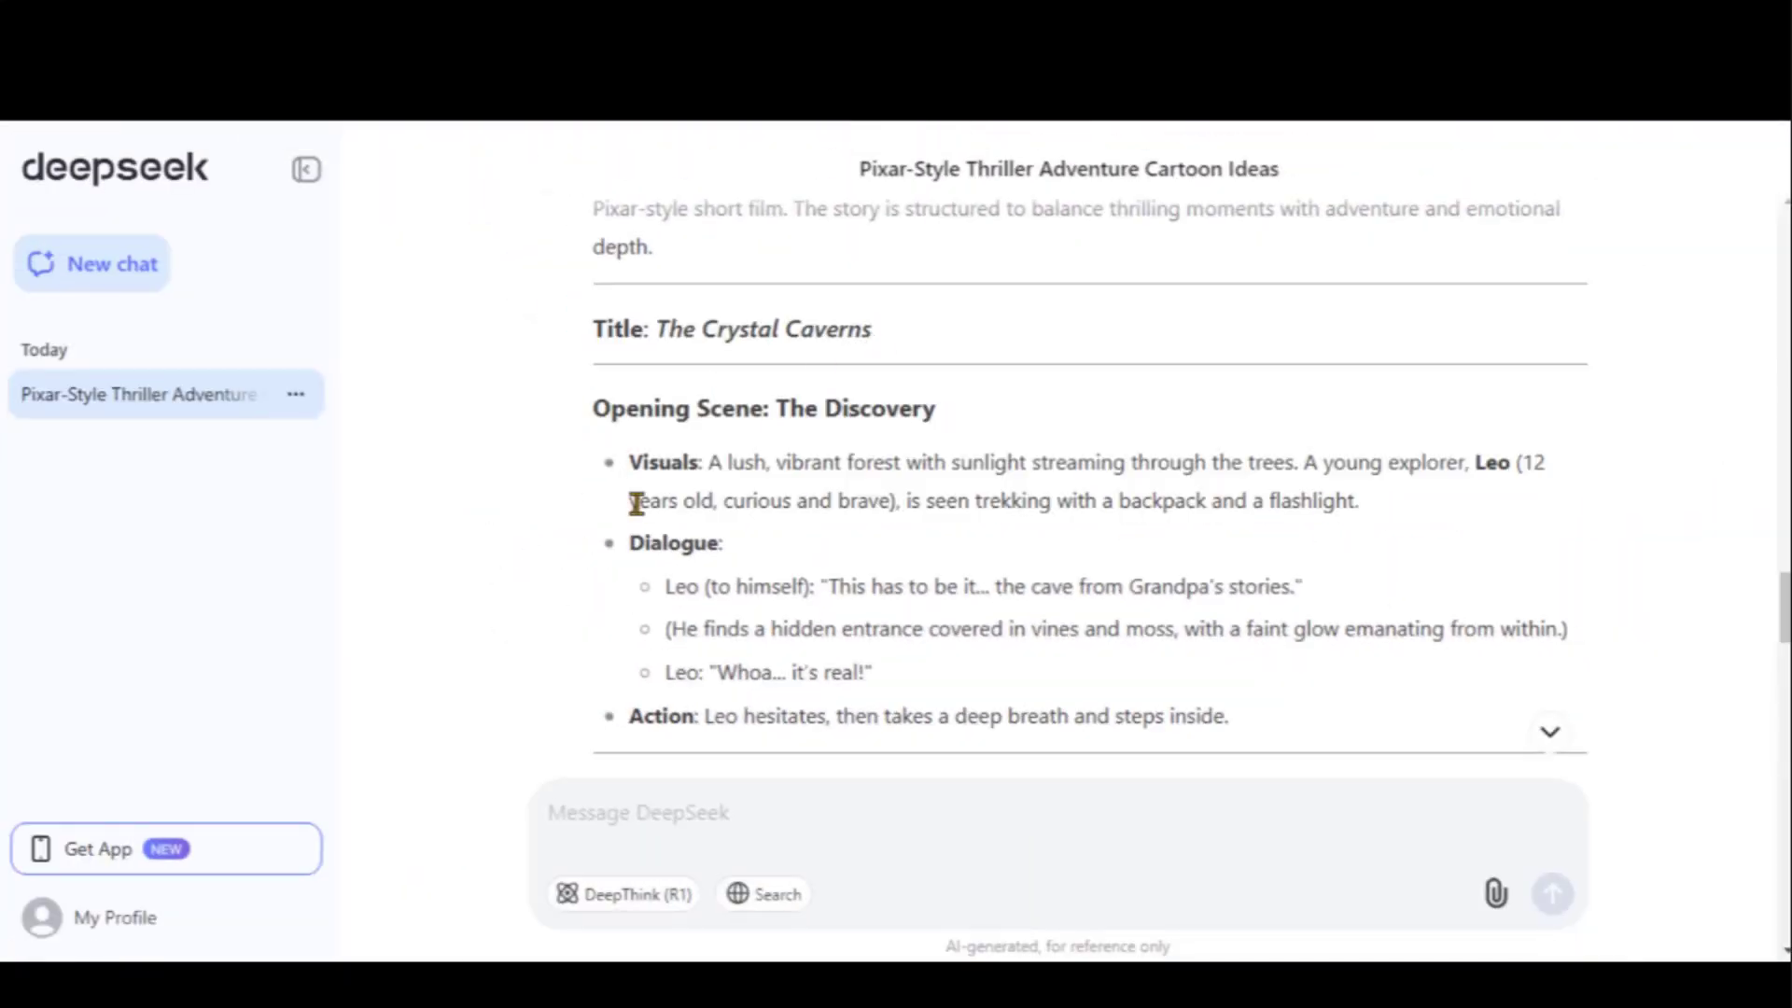
{"action": "scroll", "coordinate": [894, 504], "scroll_direction": "down", "scroll_amount": 2}
{"action": "left_click_drag", "start_coordinate": [627, 494], "coordinate": [928, 496]}
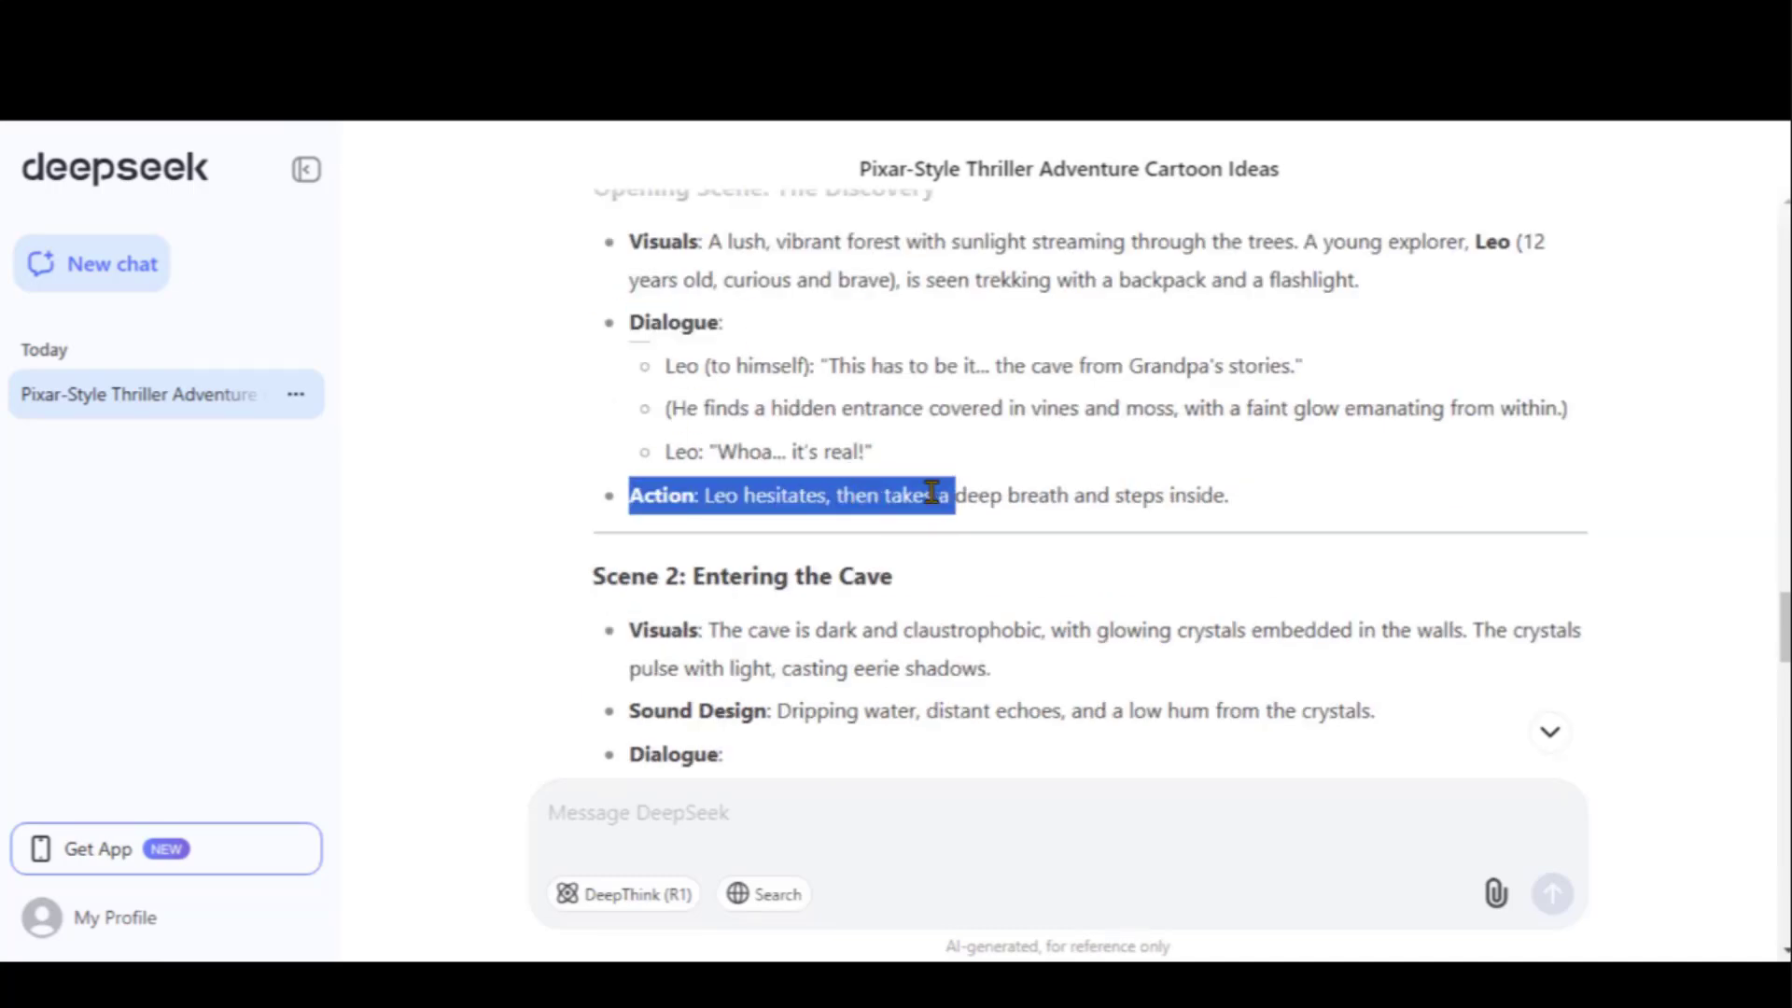
{"action": "left_click", "coordinate": [864, 508]}
{"action": "scroll", "coordinate": [840, 496], "scroll_direction": "down", "scroll_amount": 2}
{"action": "left_click_drag", "start_coordinate": [593, 357], "coordinate": [907, 379]}
{"action": "left_click", "coordinate": [910, 383]}
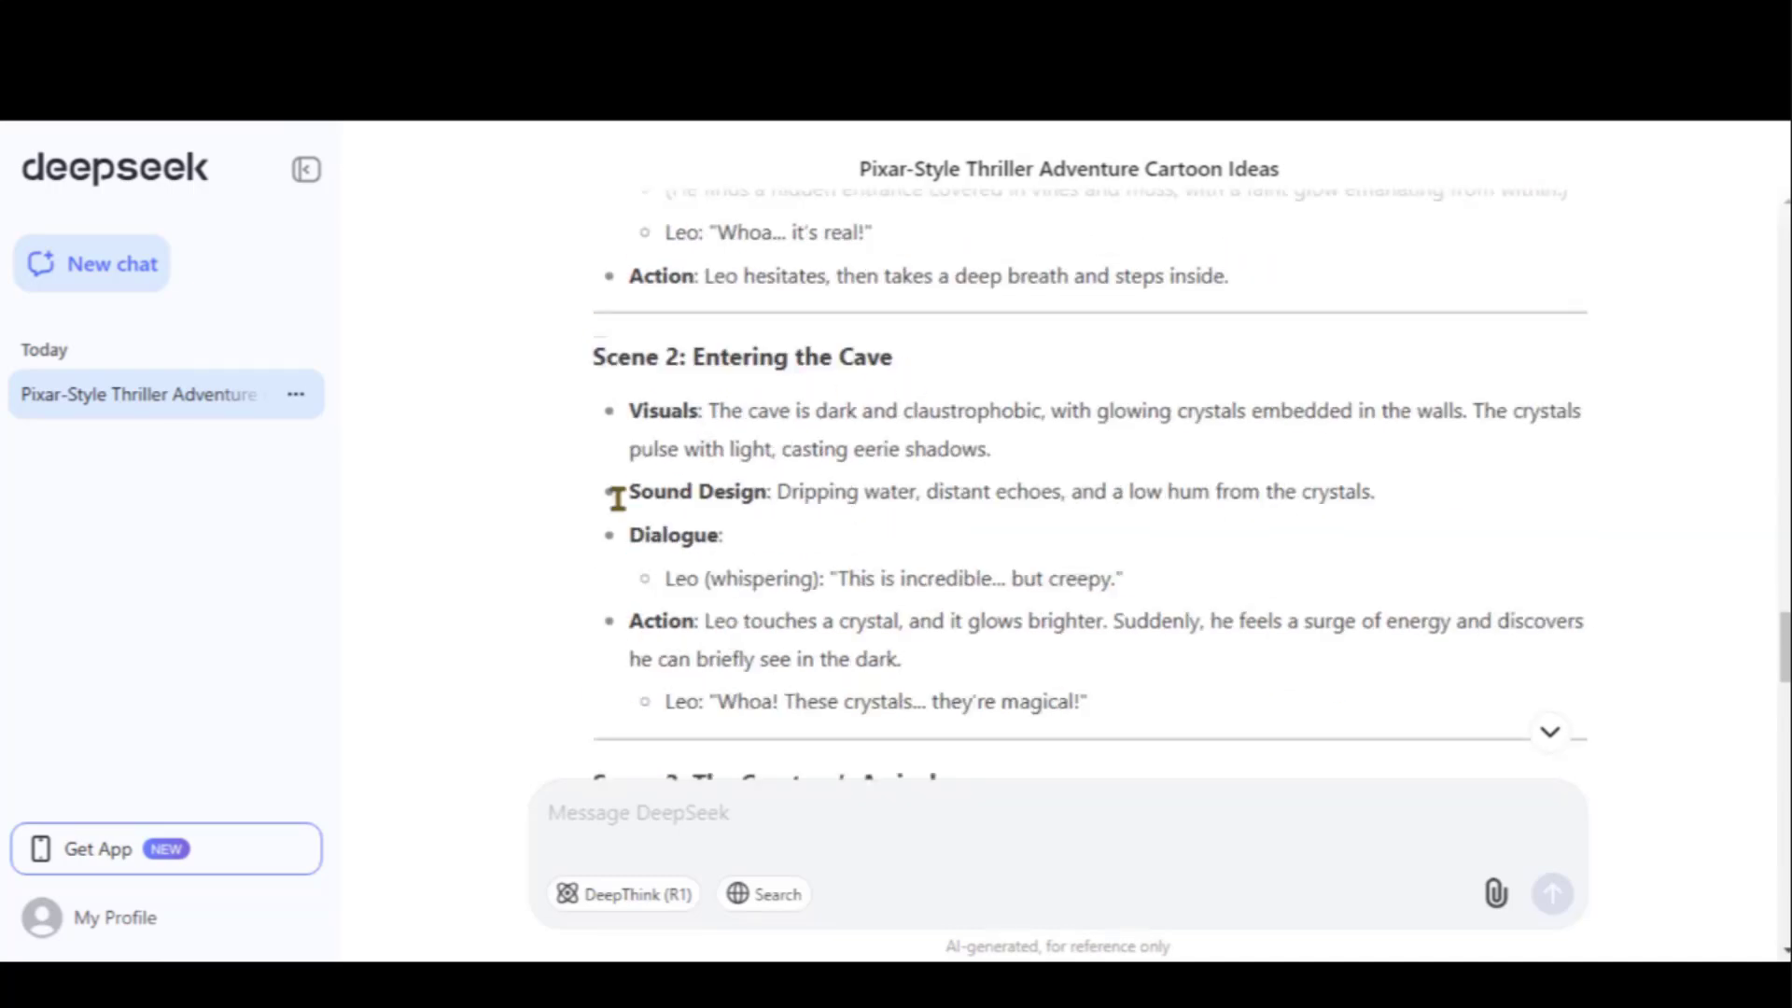
{"action": "scroll", "coordinate": [579, 506], "scroll_direction": "down", "scroll_amount": 2}
{"action": "scroll", "coordinate": [579, 506], "scroll_direction": "up", "scroll_amount": 2}
{"action": "scroll", "coordinate": [520, 508], "scroll_direction": "down", "scroll_amount": 4}
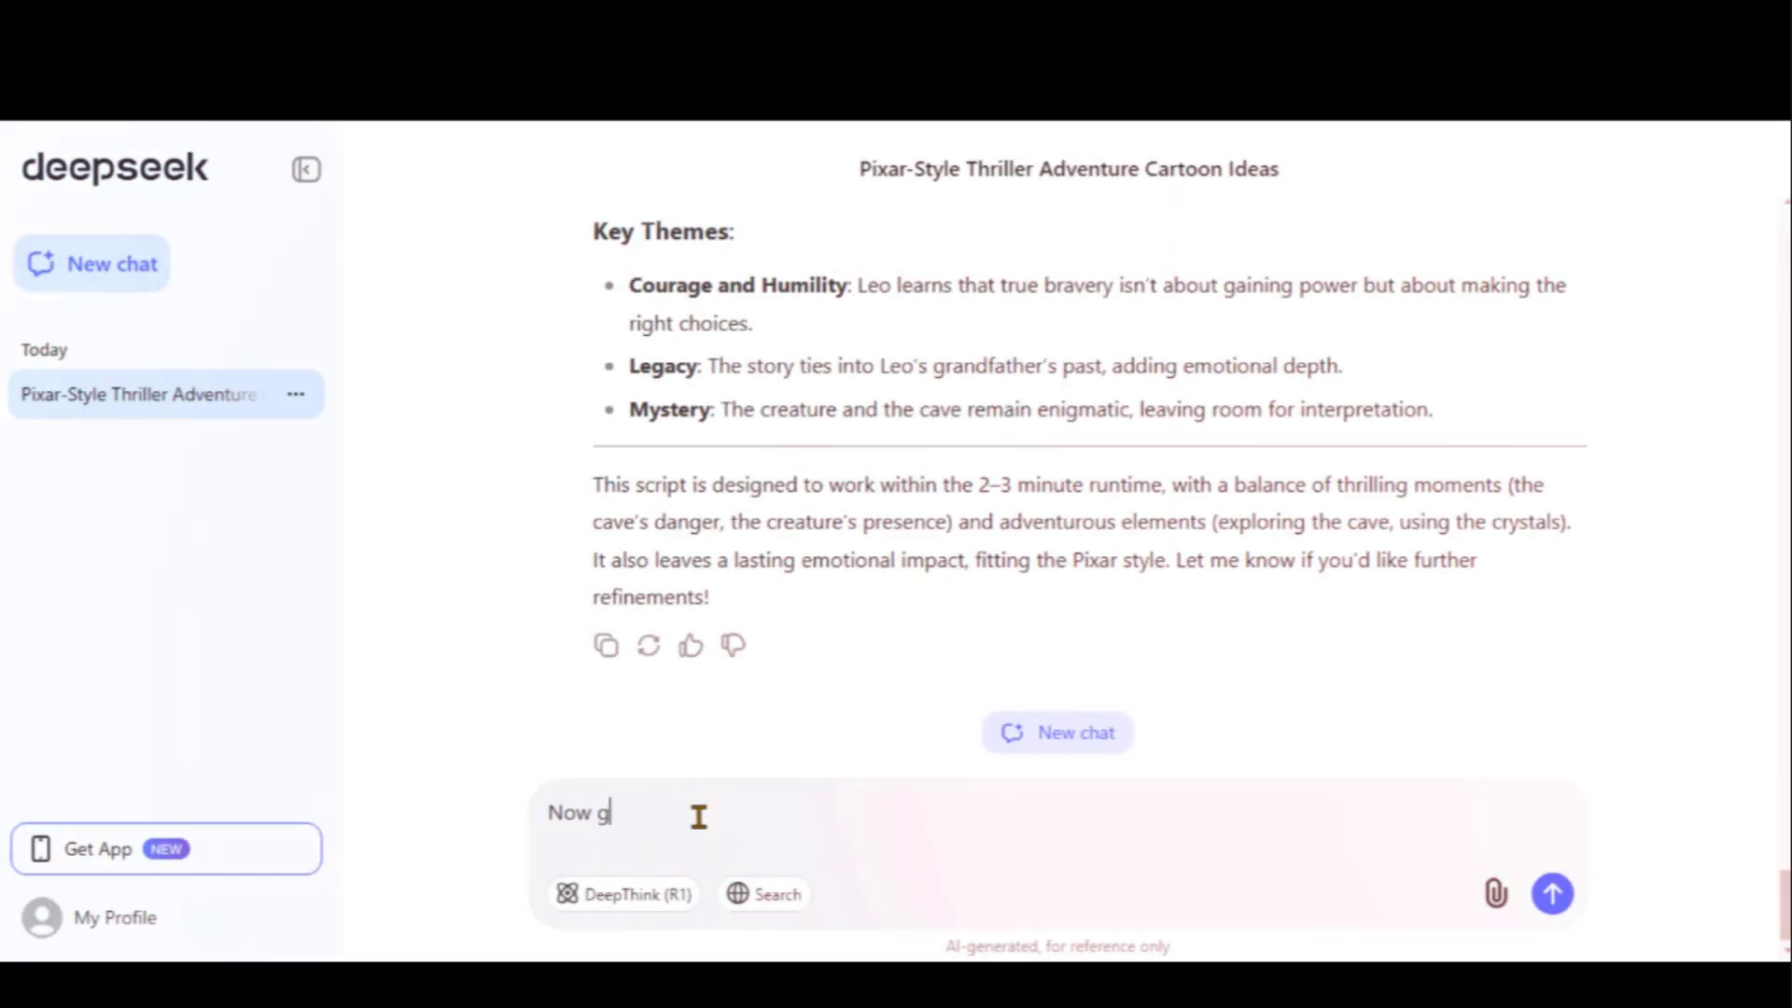
Request image and video prompts per scene covering main subject, action, background, background movement and camera motion
{"action": "type", "text": "ive me the prompts for images and videos"}
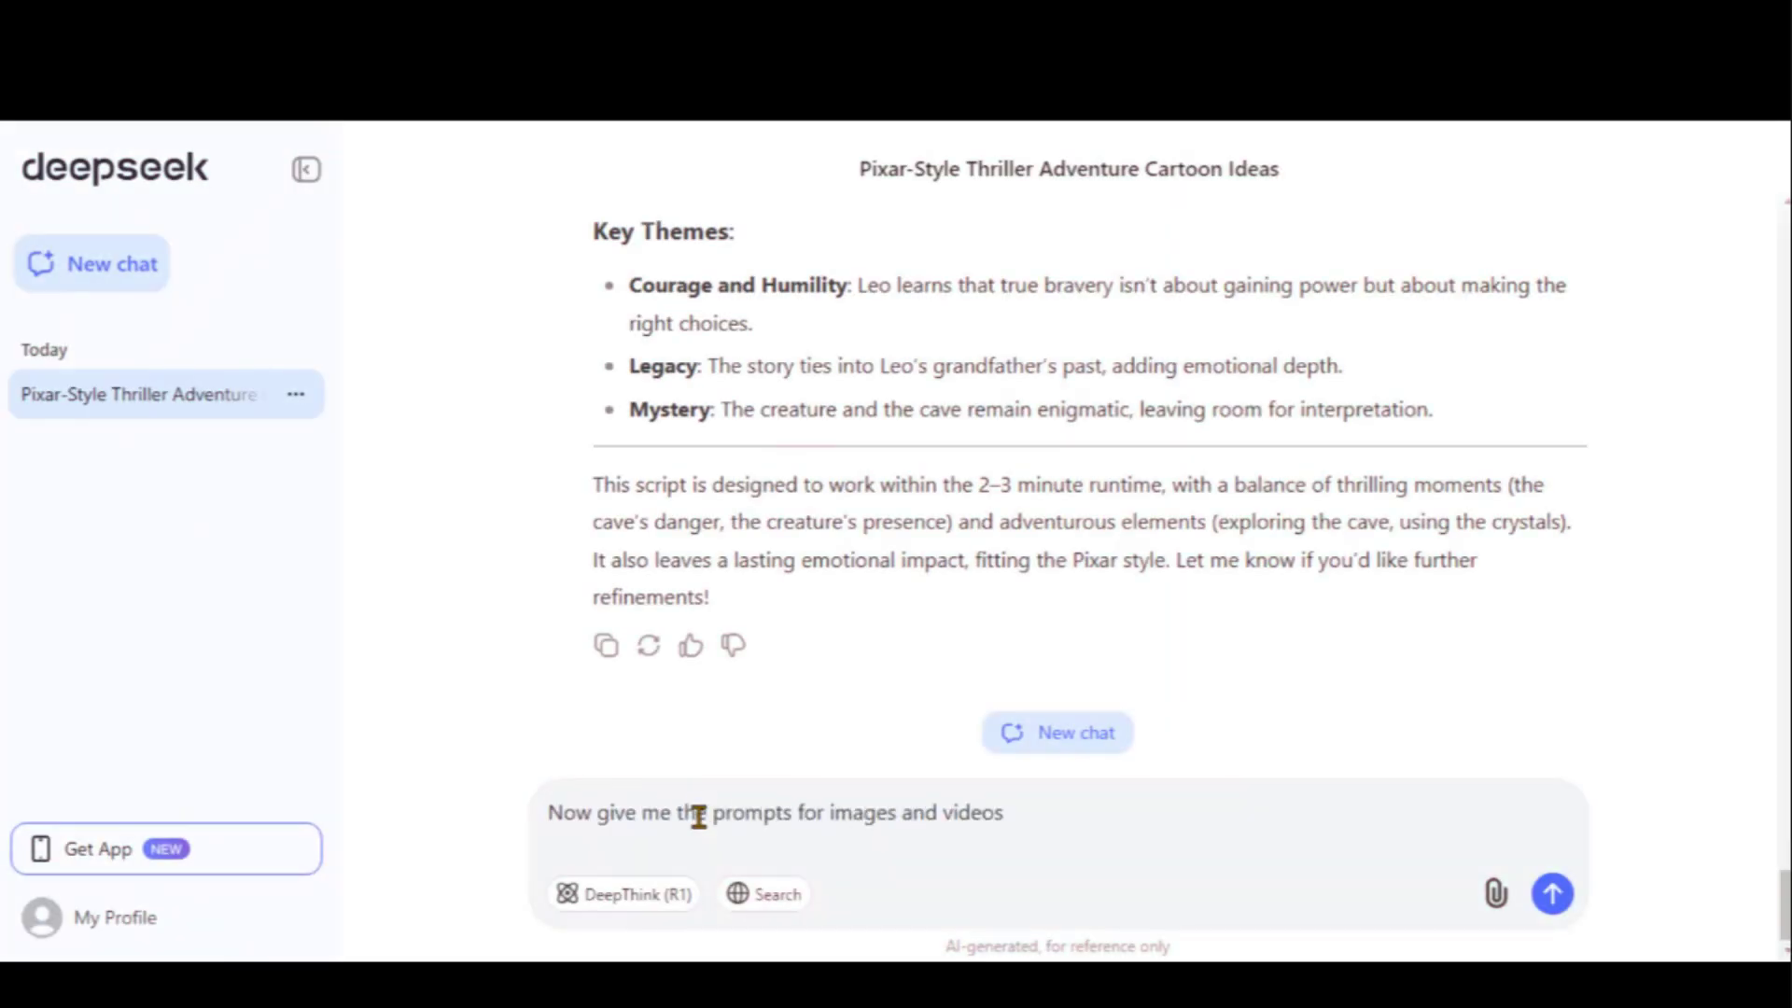
{"action": "type", "text": " that will be used to generate these "}
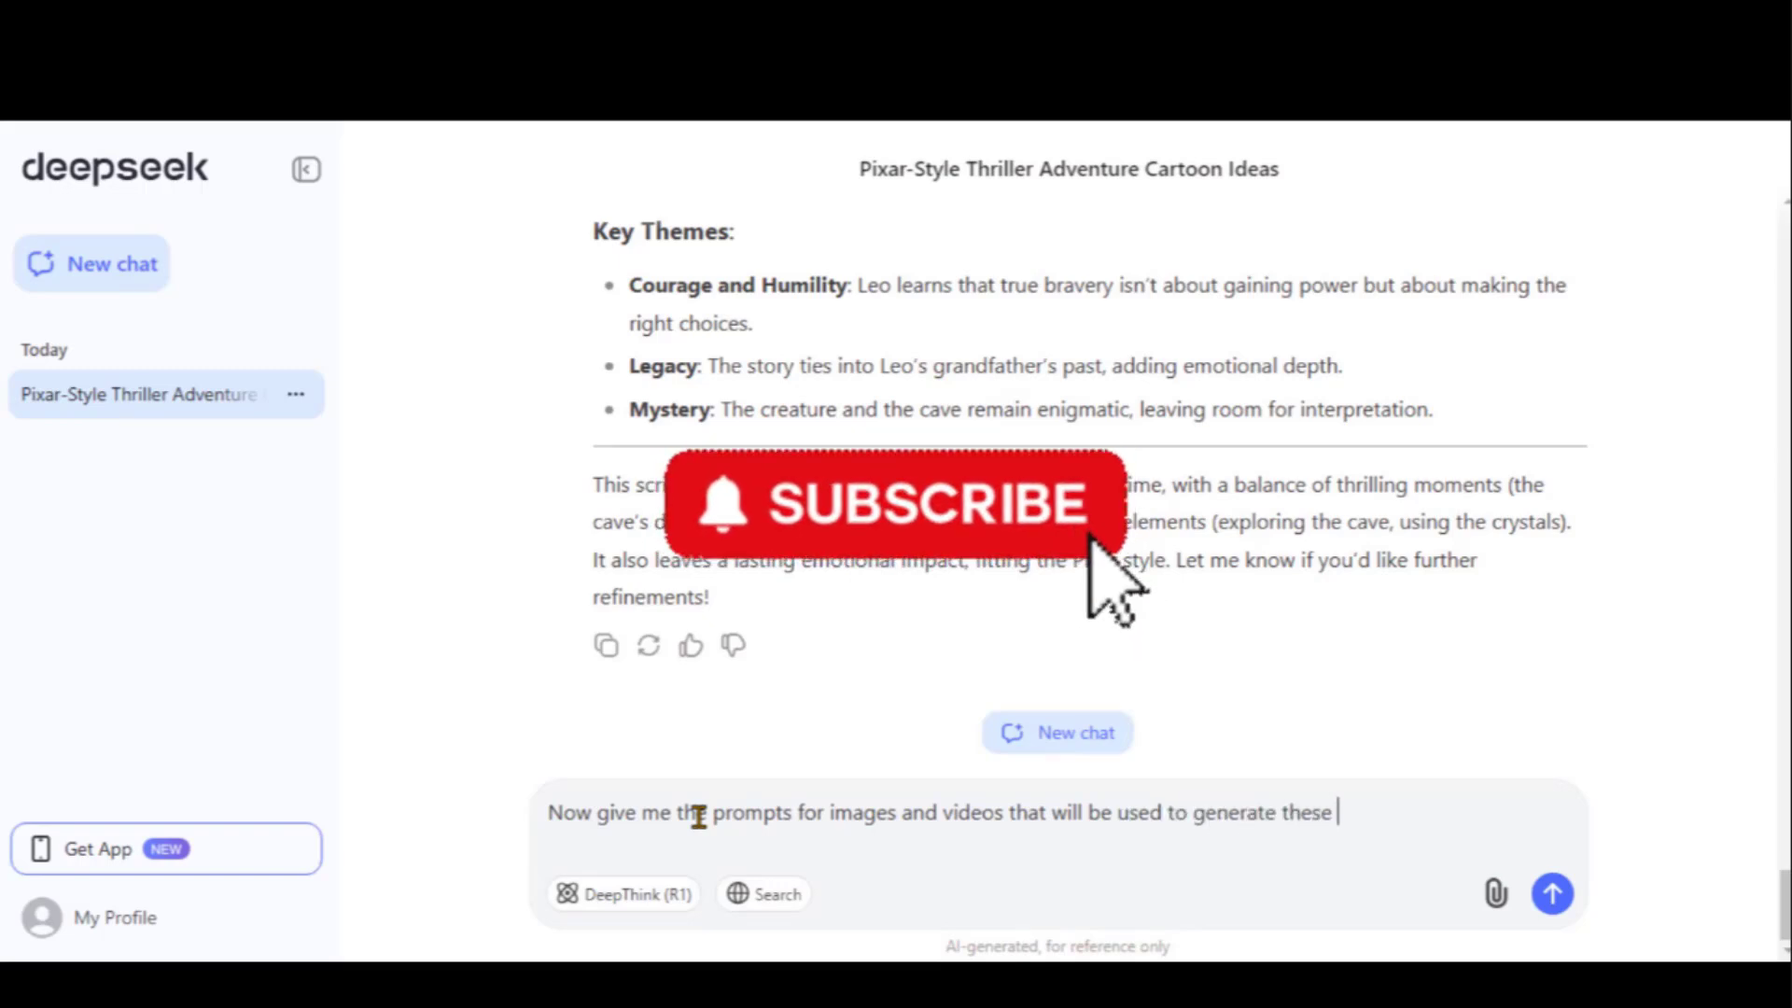
{"action": "type", "text": "scenes by following the below points:"}
{"action": "type", "text": "Main Subject: Describe the main focus of the video. Action: Explain what is happening in the scene. Background: Describe the setting and surroundings. Background Movement: Explain how the background changes or moves. Camera Motion: Describe how the camera moves to capture the scene."}
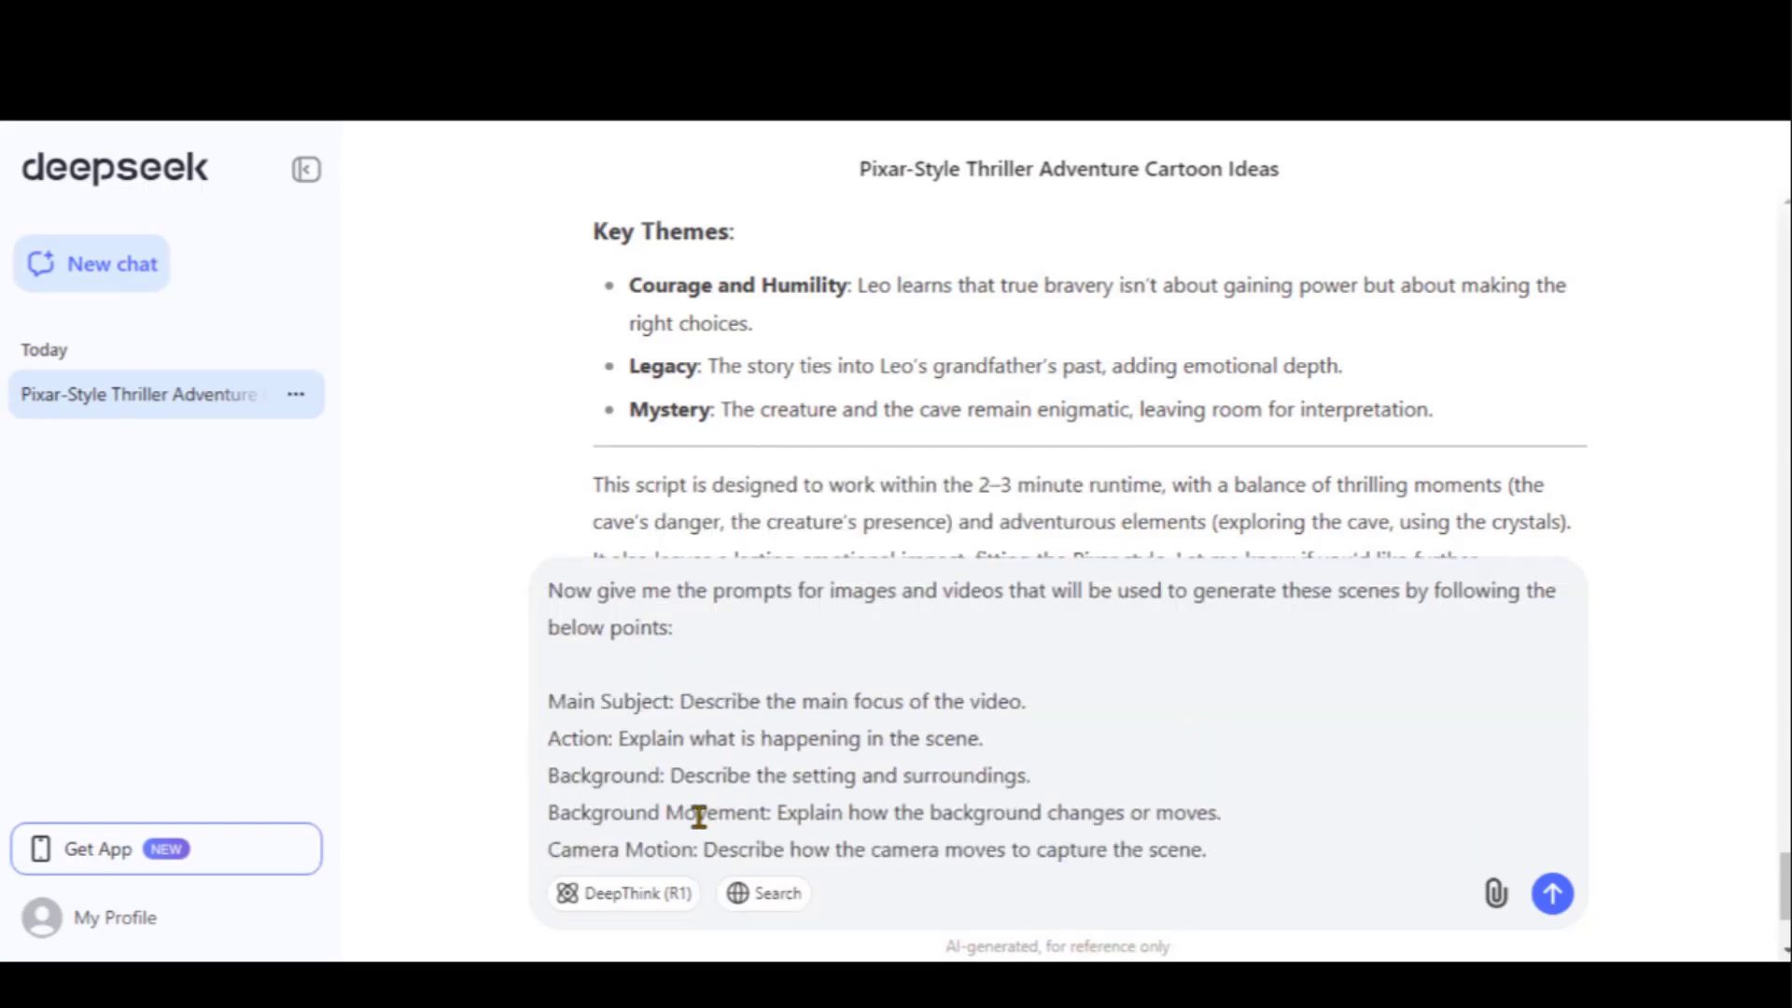
{"action": "left_click_drag", "start_coordinate": [552, 700], "coordinate": [1032, 704]}
{"action": "left_click_drag", "start_coordinate": [548, 737], "coordinate": [986, 737]}
{"action": "left_click", "coordinate": [986, 738]}
{"action": "left_click_drag", "start_coordinate": [548, 774], "coordinate": [1032, 775]}
{"action": "left_click", "coordinate": [1032, 774]}
{"action": "left_click_drag", "start_coordinate": [548, 811], "coordinate": [1220, 812]}
{"action": "left_click", "coordinate": [1220, 812]}
{"action": "left_click_drag", "start_coordinate": [547, 849], "coordinate": [1222, 847]}
{"action": "left_click", "coordinate": [1236, 846]}
{"action": "scroll", "coordinate": [1183, 815], "scroll_direction": "down", "scroll_amount": 3}
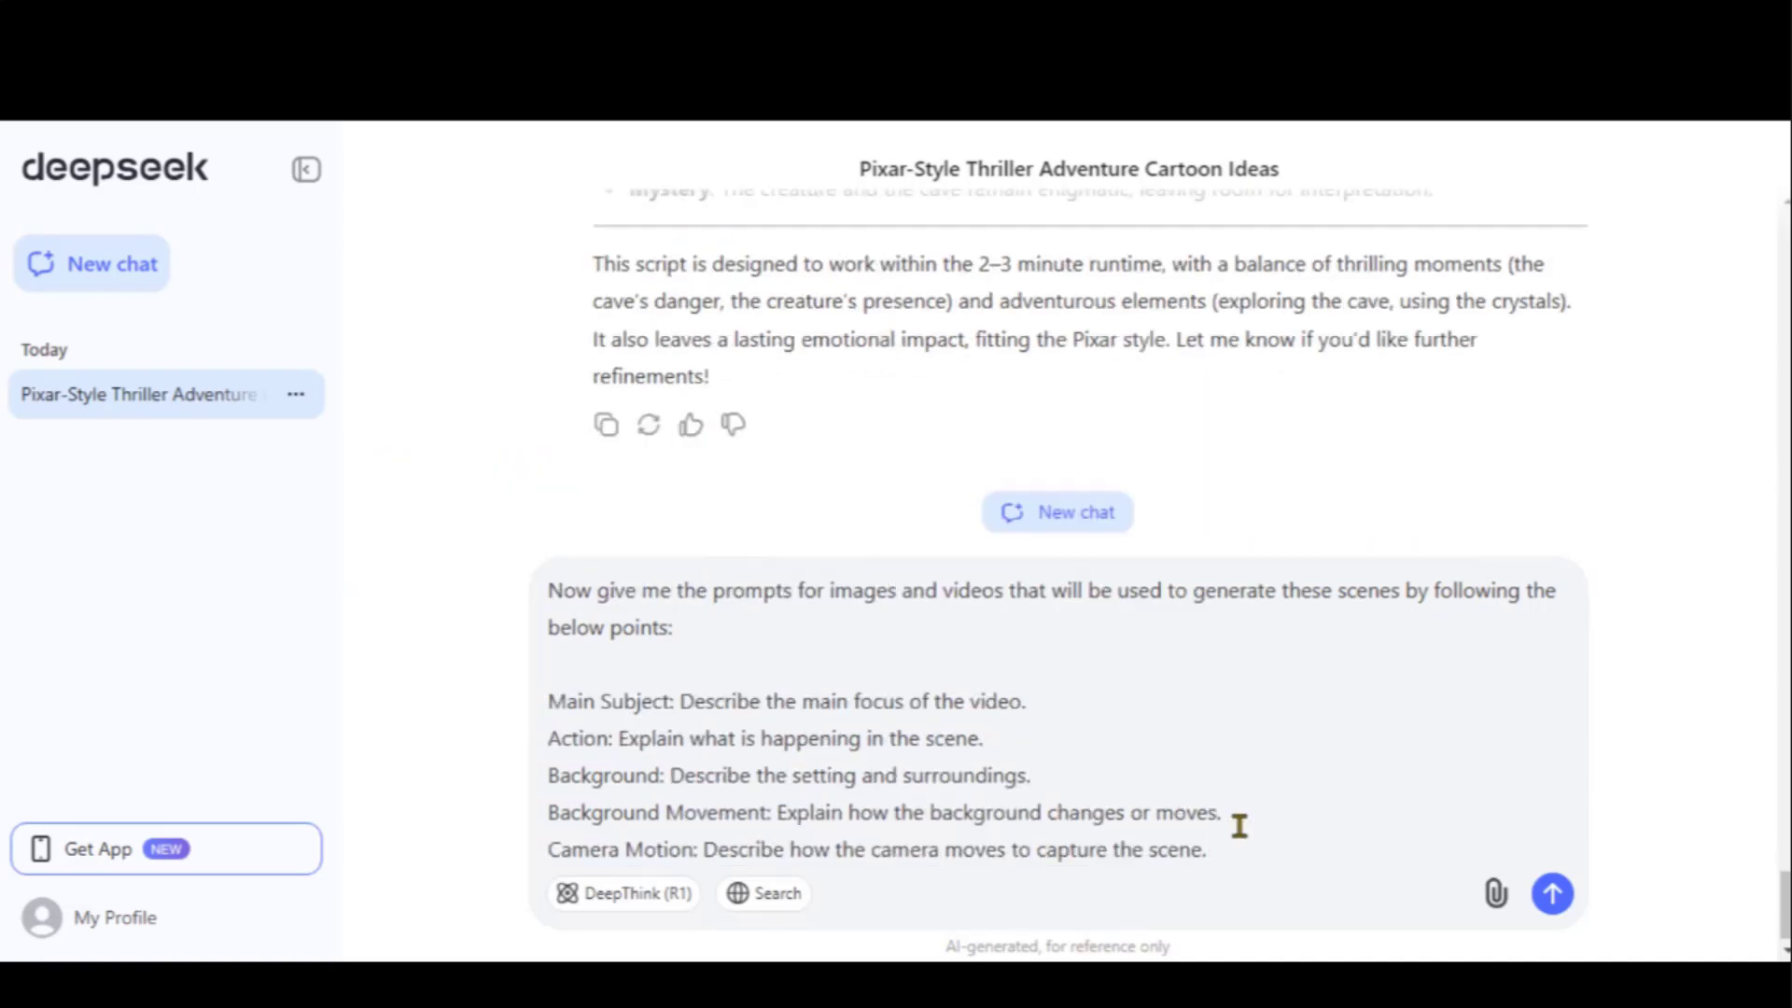
{"action": "left_click", "coordinate": [1552, 894]}
Scroll through the per-scene prompts as they stream through Scene 7 and the ending
{"action": "left_click_drag", "start_coordinate": [668, 525], "coordinate": [709, 537]}
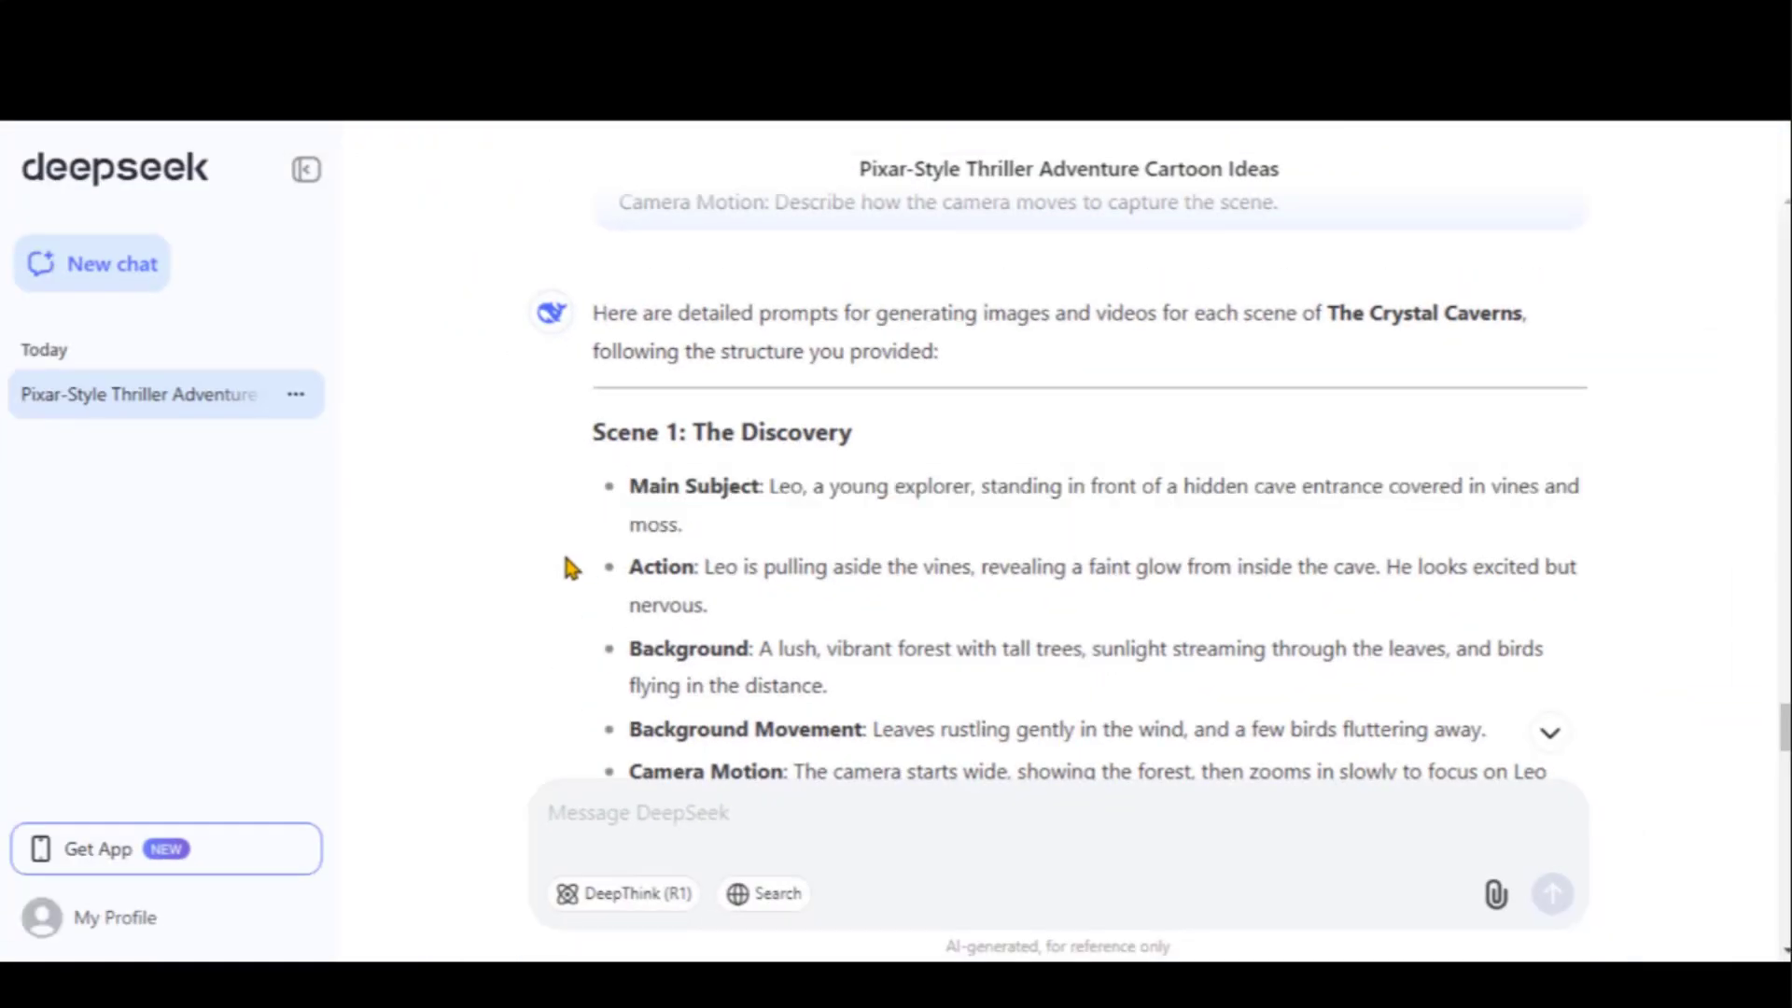
{"action": "scroll", "coordinate": [571, 566], "scroll_direction": "down", "scroll_amount": 2}
{"action": "scroll", "coordinate": [568, 560], "scroll_direction": "down", "scroll_amount": 12}
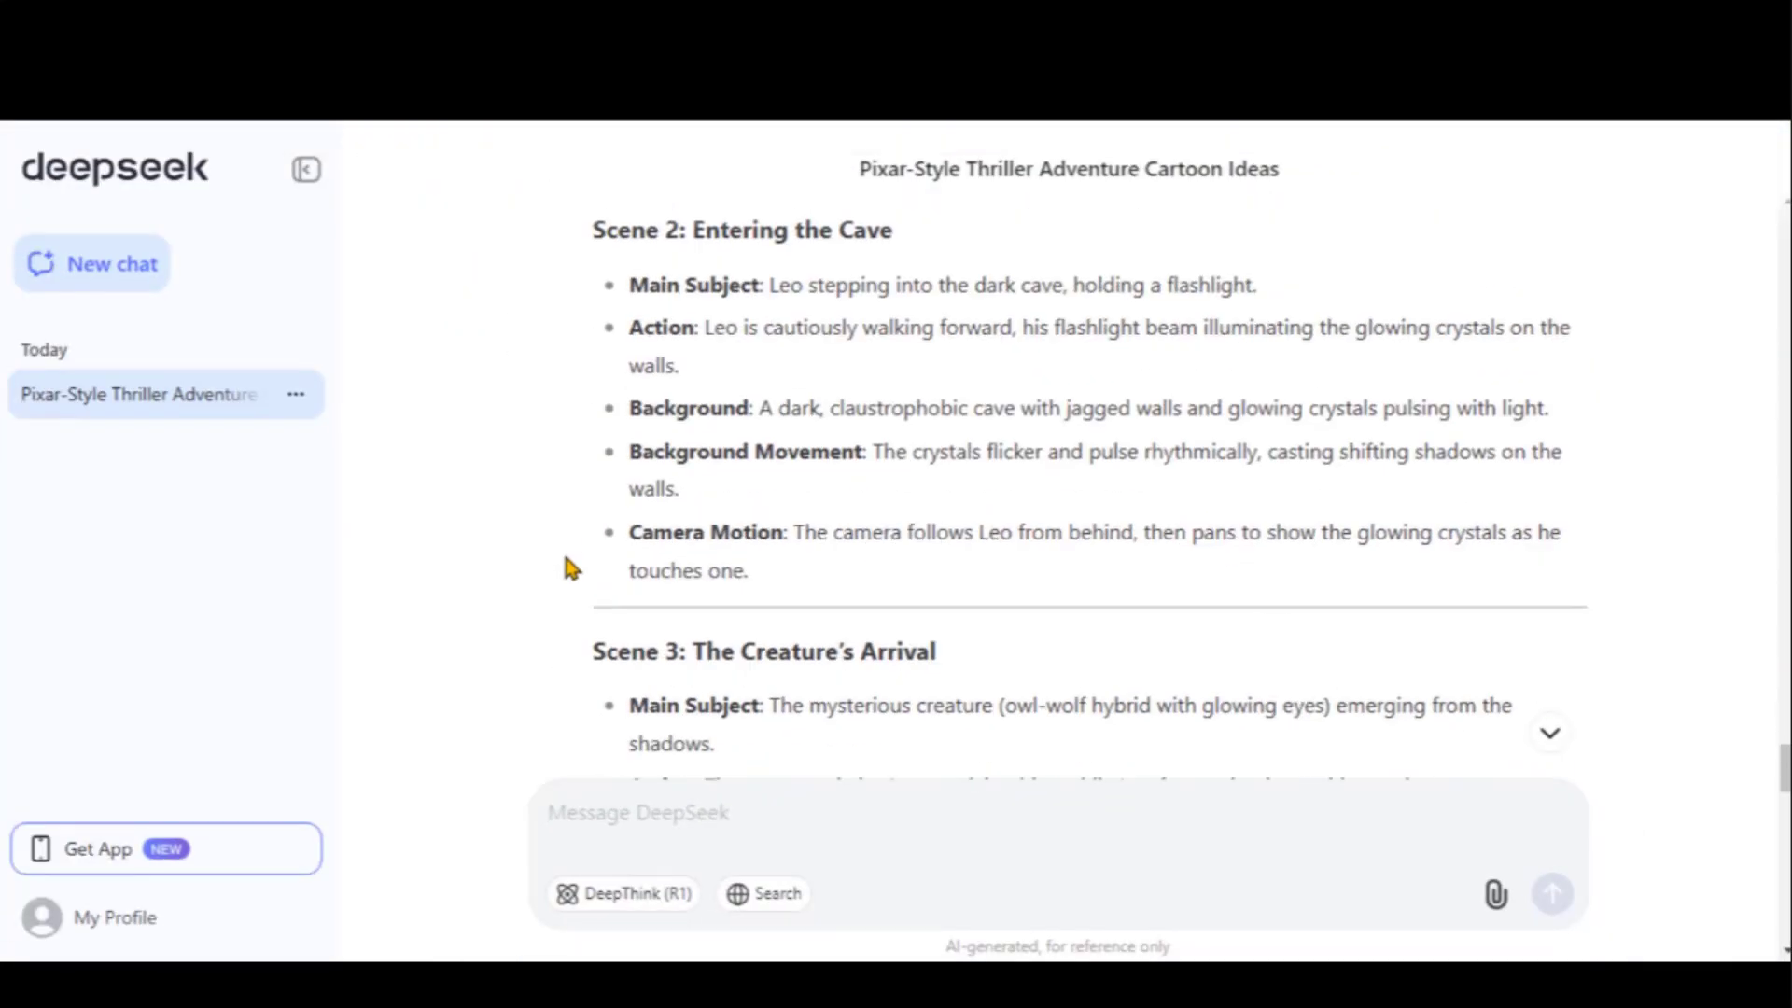
{"action": "scroll", "coordinate": [567, 560], "scroll_direction": "down", "scroll_amount": 10}
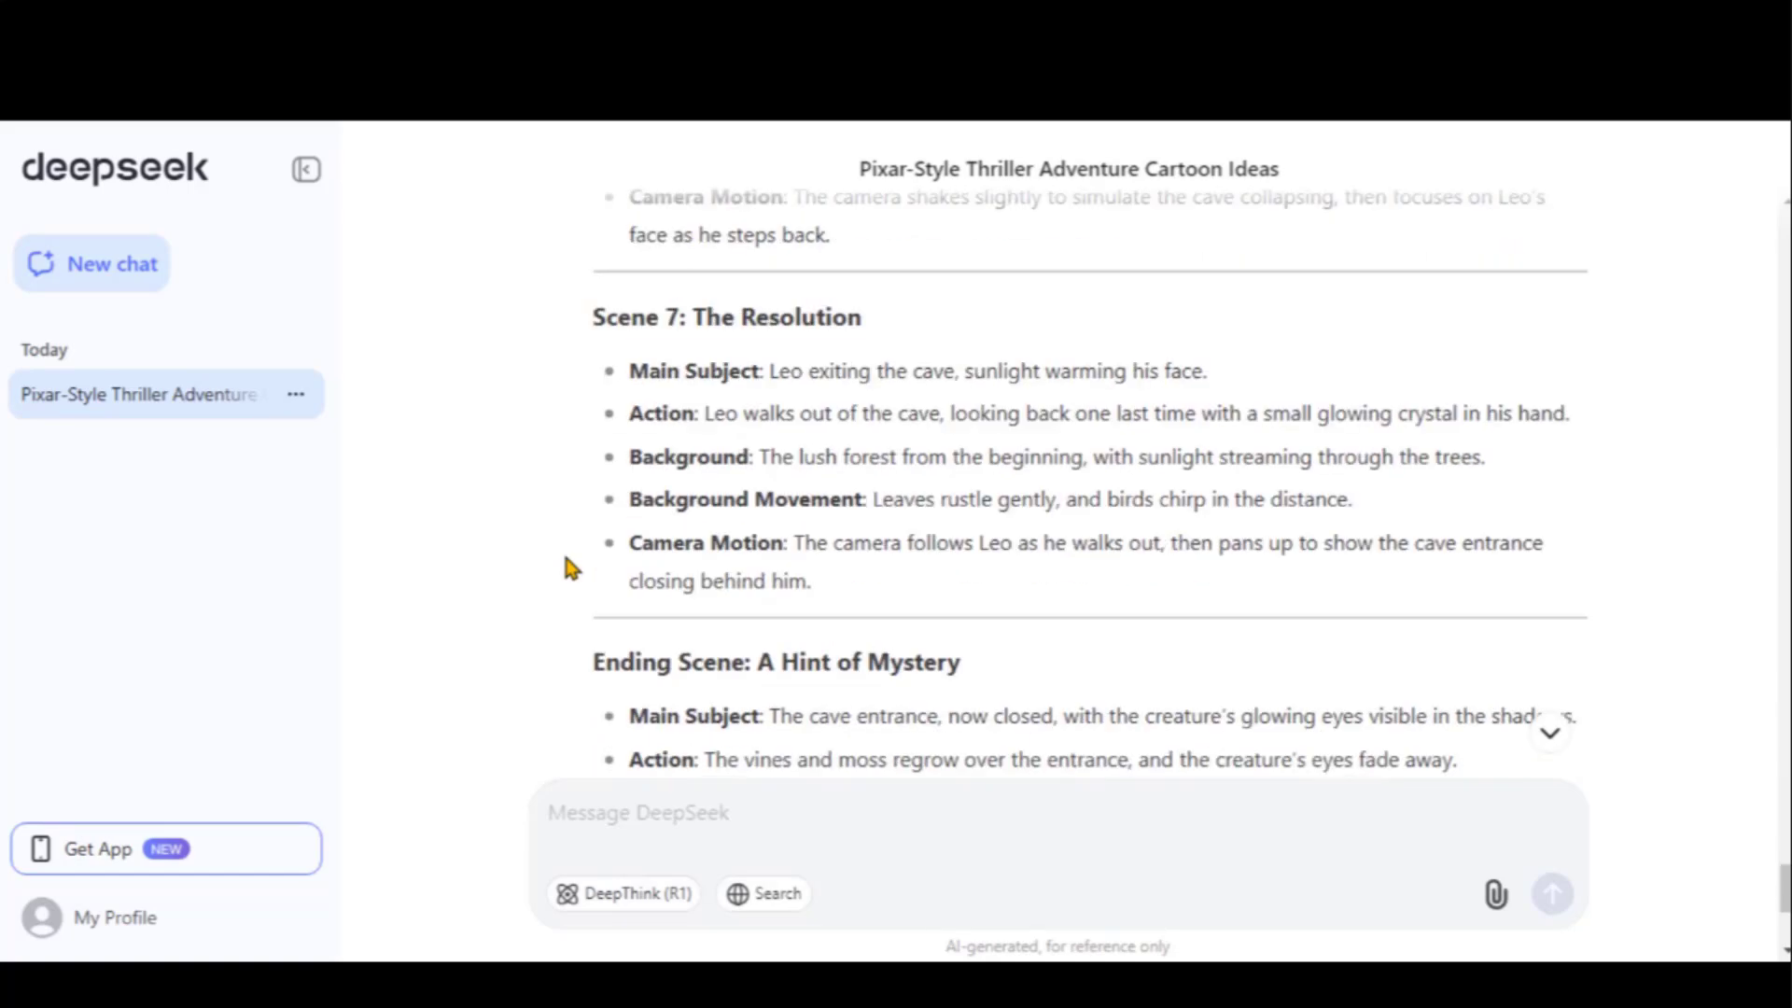
Ask DeepSeek to combine the points into separate single image and video prompts per scene
{"action": "left_click", "coordinate": [706, 826]}
{"action": "type", "text": "Now combine "}
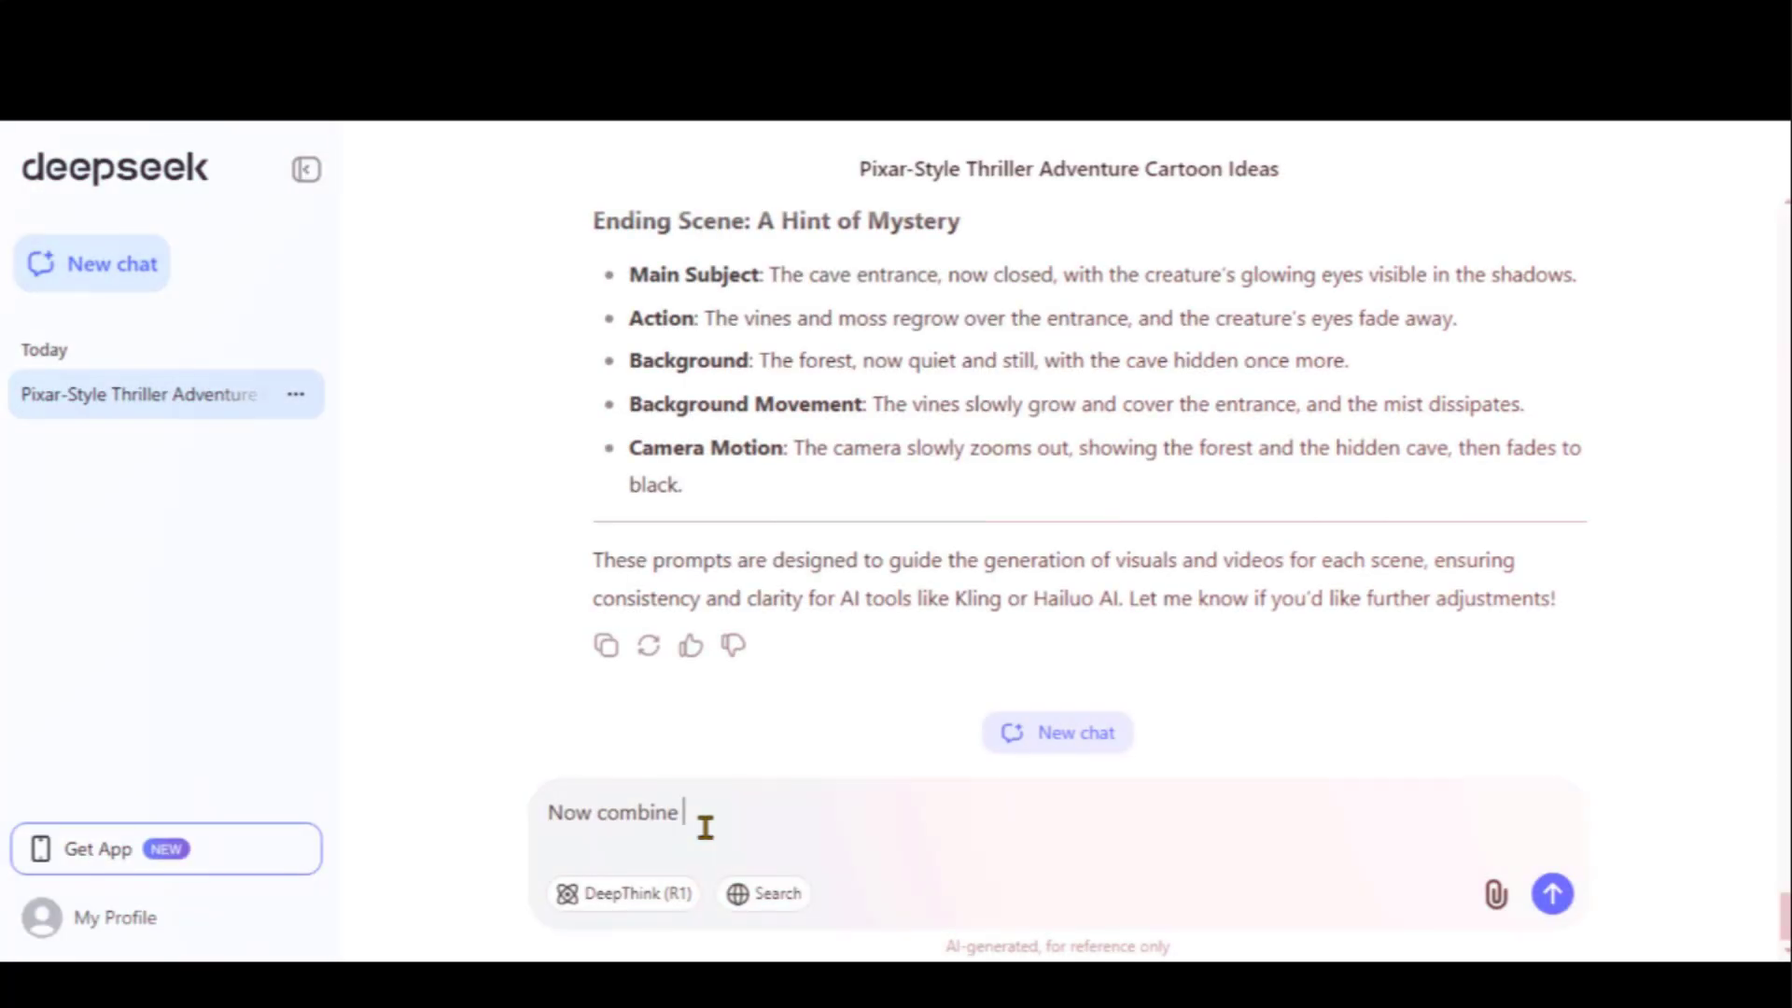
{"action": "type", "text": "all the"}
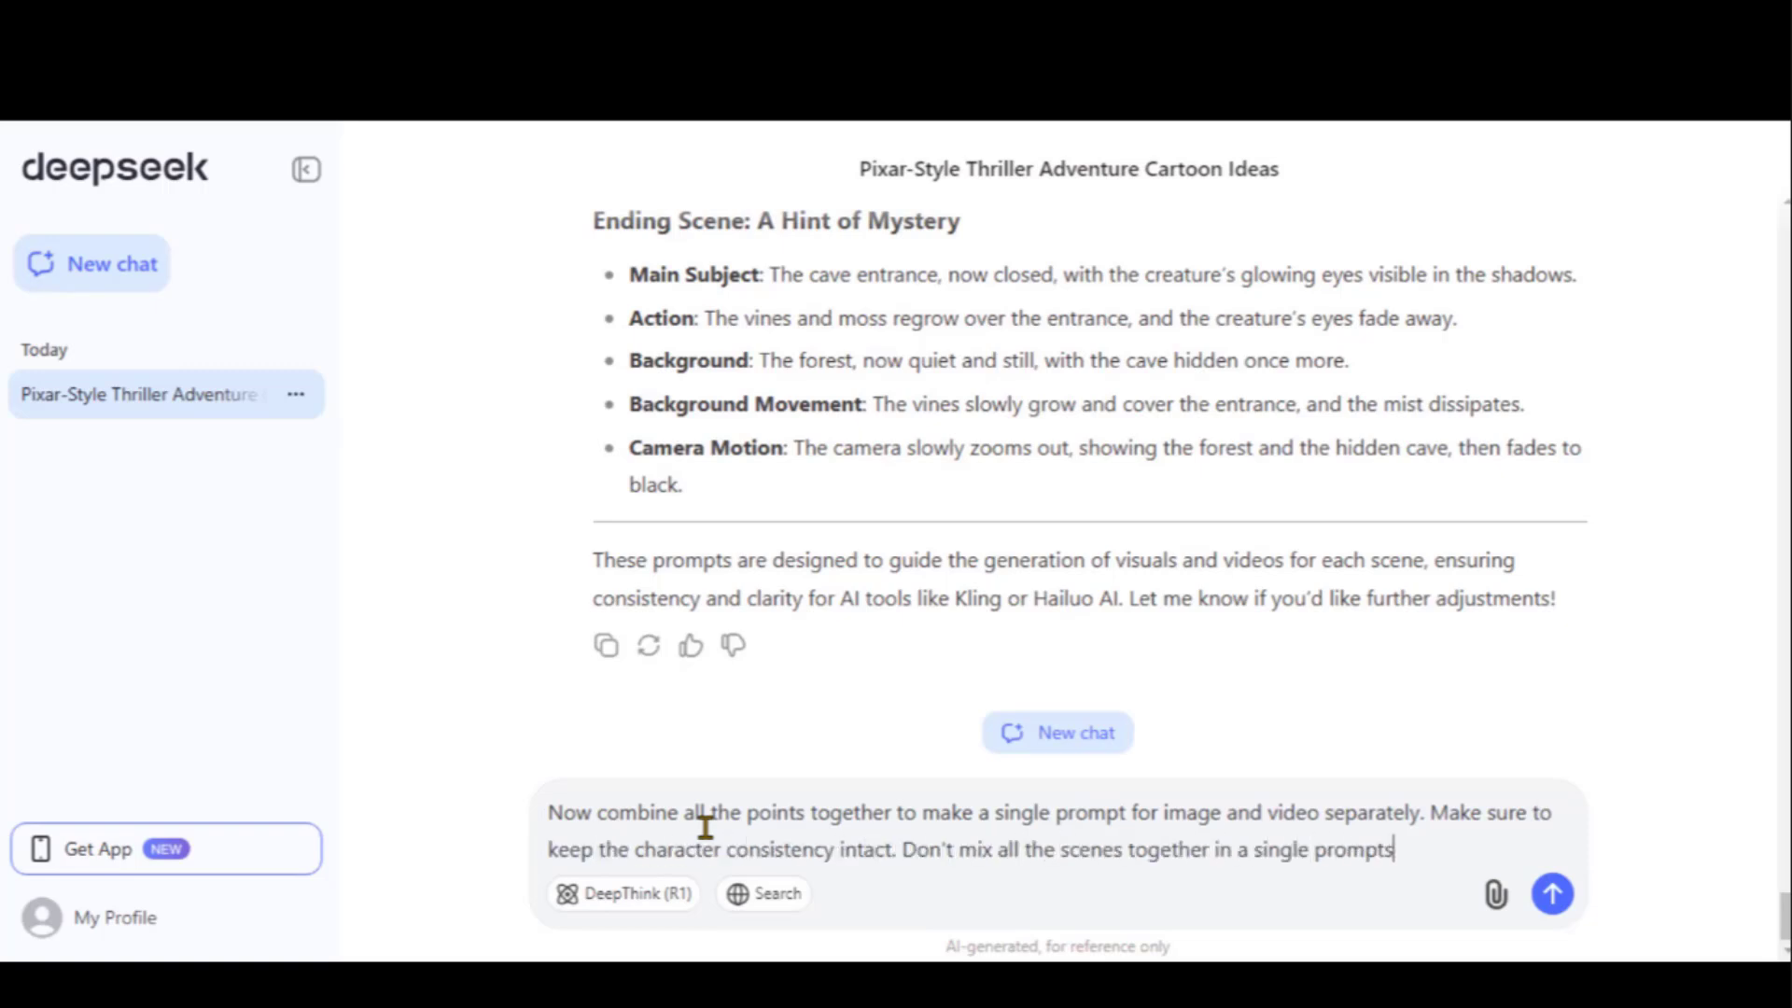
{"action": "type", "text": "hem separate where it needed."}
{"action": "key", "text": "Return"}
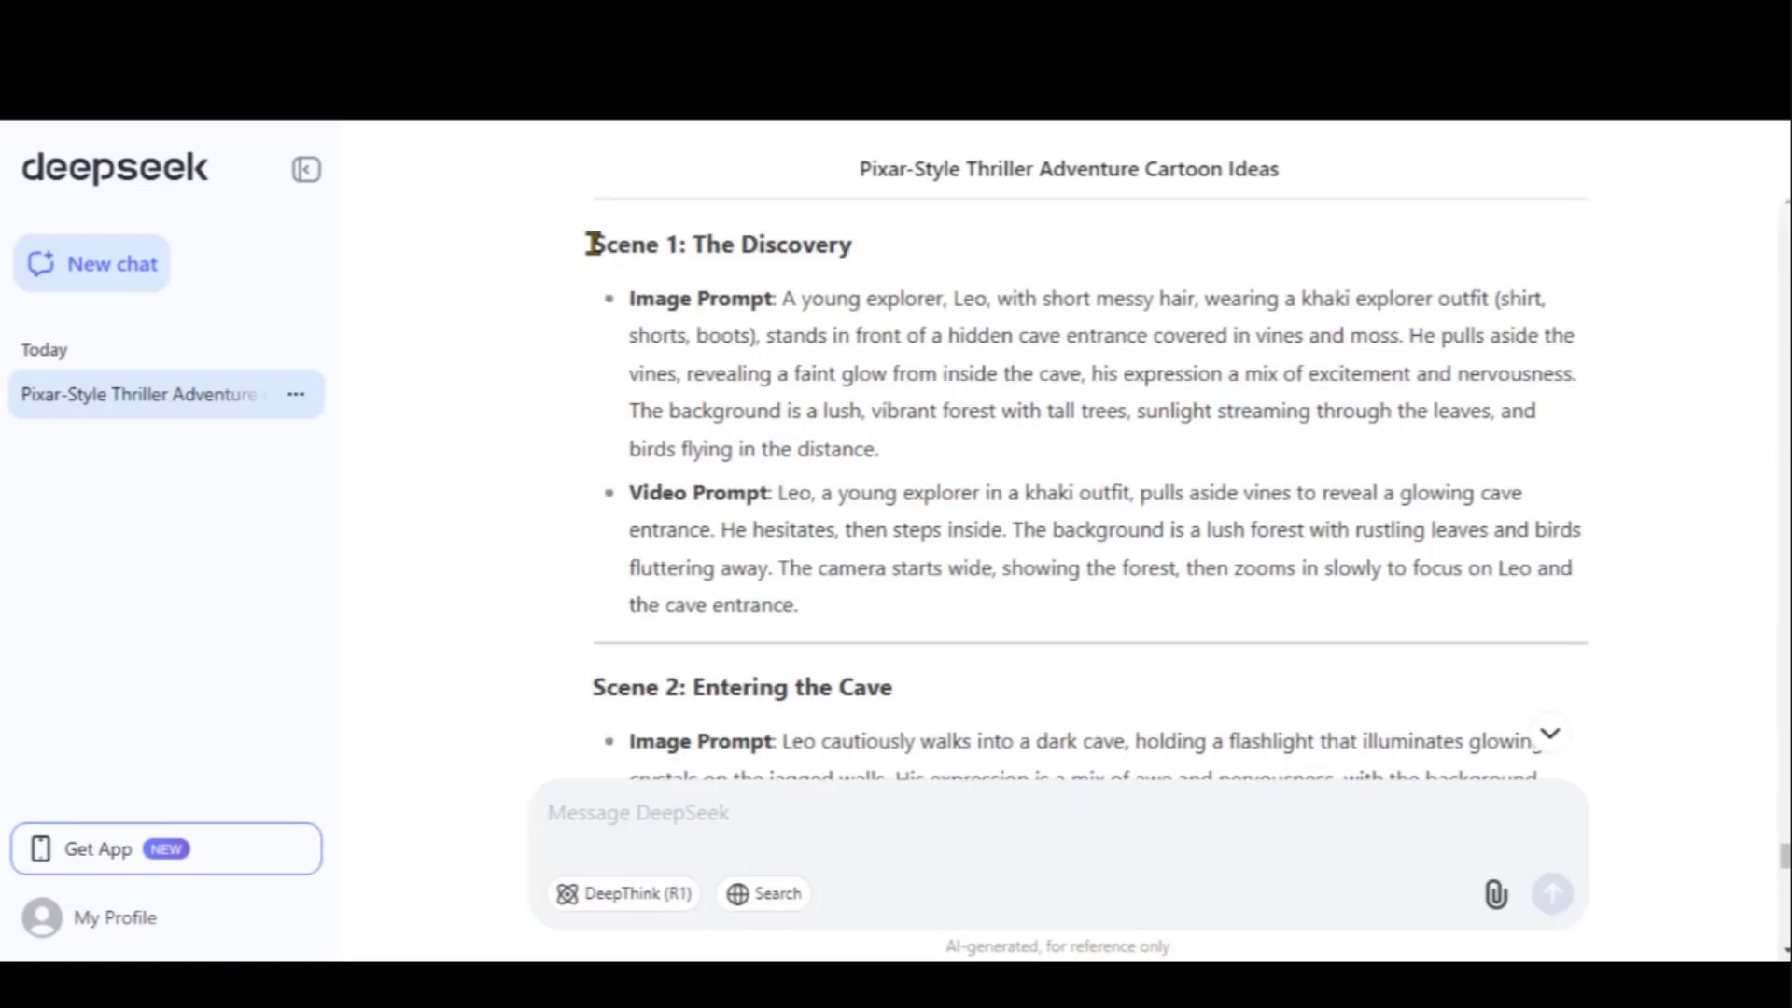
Review Leo's description and outfit in the combined Scene 1 and Scene 2 prompts
{"action": "left_click_drag", "start_coordinate": [630, 299], "coordinate": [1564, 300]}
{"action": "left_click_drag", "start_coordinate": [953, 299], "coordinate": [1398, 338]}
{"action": "left_click", "coordinate": [1398, 338]}
{"action": "left_click_drag", "start_coordinate": [630, 373], "coordinate": [936, 448]}
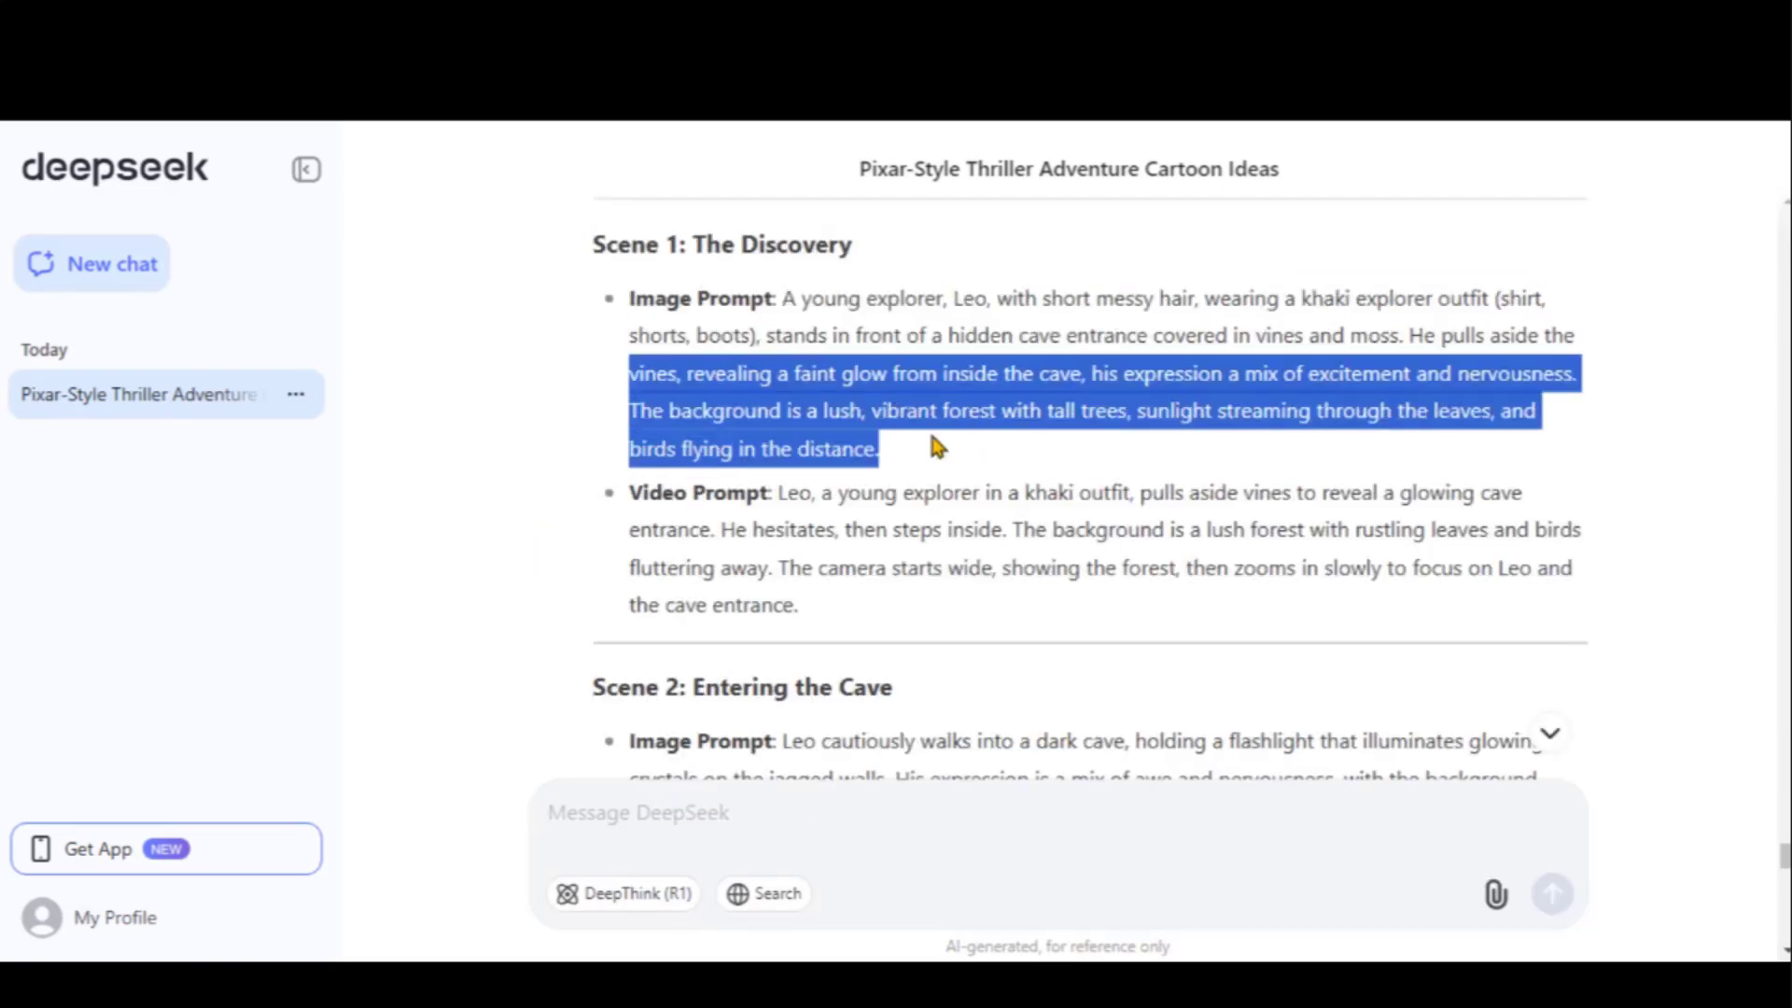
{"action": "left_click_drag", "start_coordinate": [631, 491], "coordinate": [775, 568]}
{"action": "left_click", "coordinate": [883, 591]}
{"action": "scroll", "coordinate": [883, 590], "scroll_direction": "down", "scroll_amount": 5}
{"action": "left_click_drag", "start_coordinate": [635, 299], "coordinate": [1152, 338]}
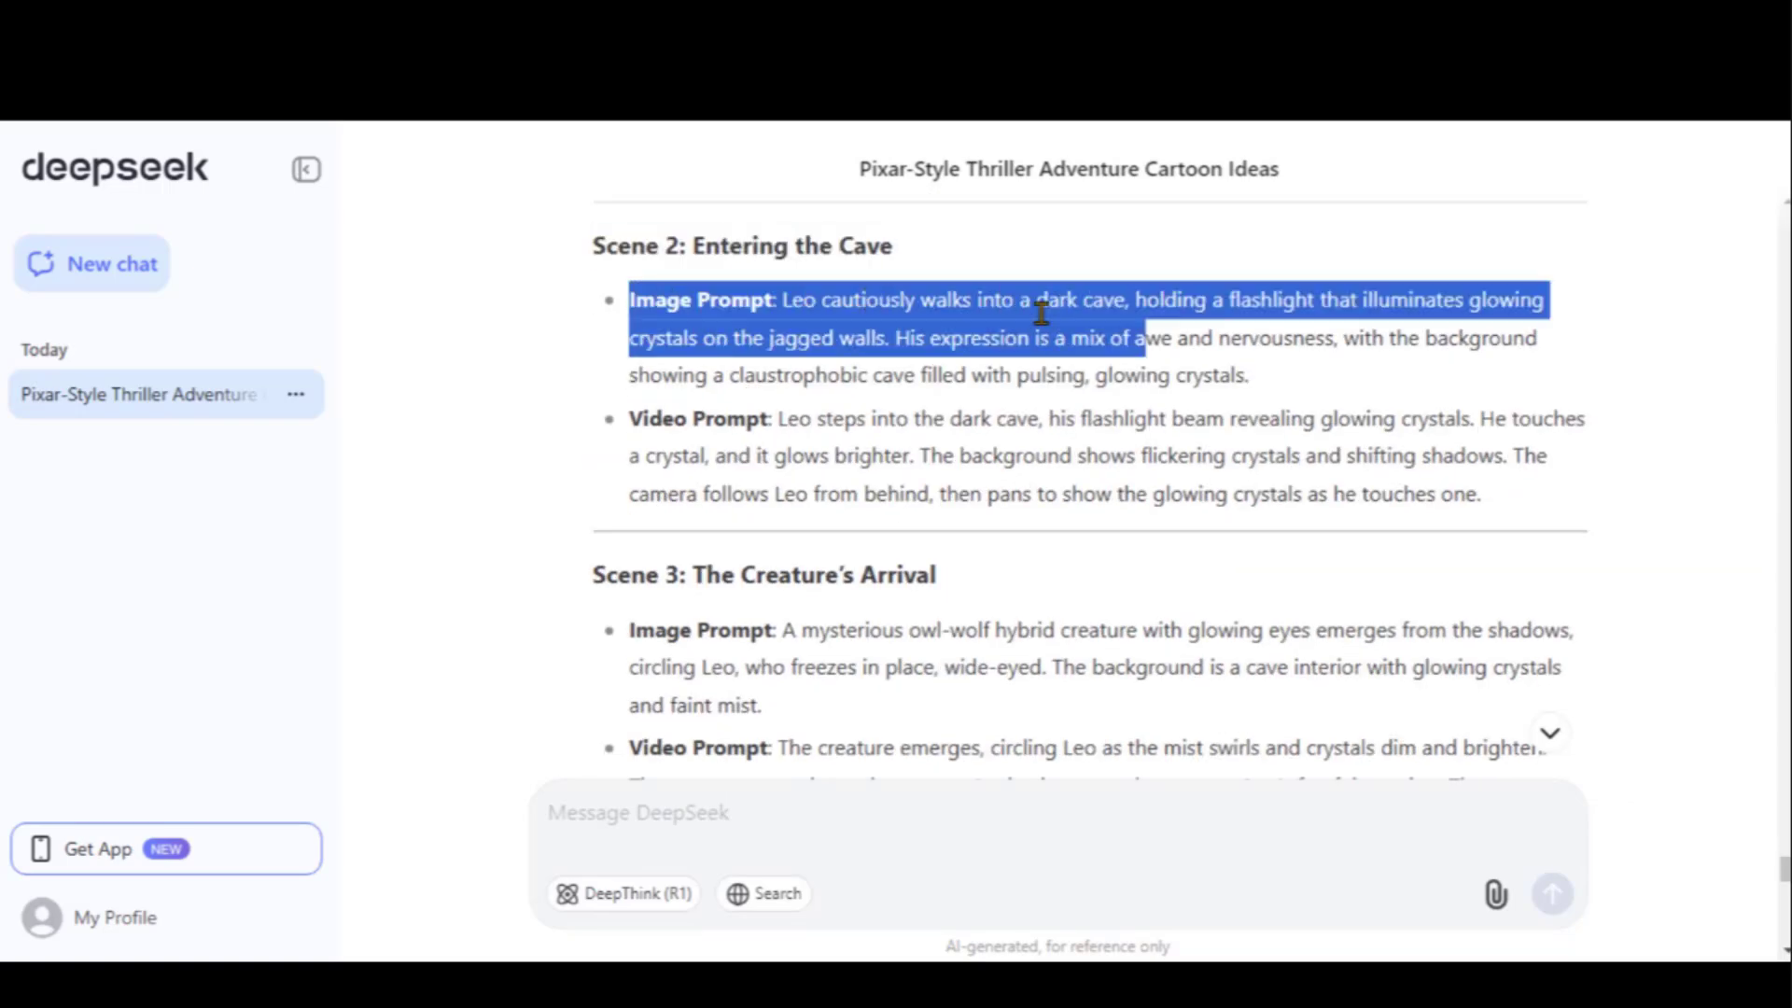
{"action": "left_click", "coordinate": [635, 460]}
{"action": "scroll", "coordinate": [647, 457], "scroll_direction": "down", "scroll_amount": 7}
{"action": "scroll", "coordinate": [572, 472], "scroll_direction": "down", "scroll_amount": 10}
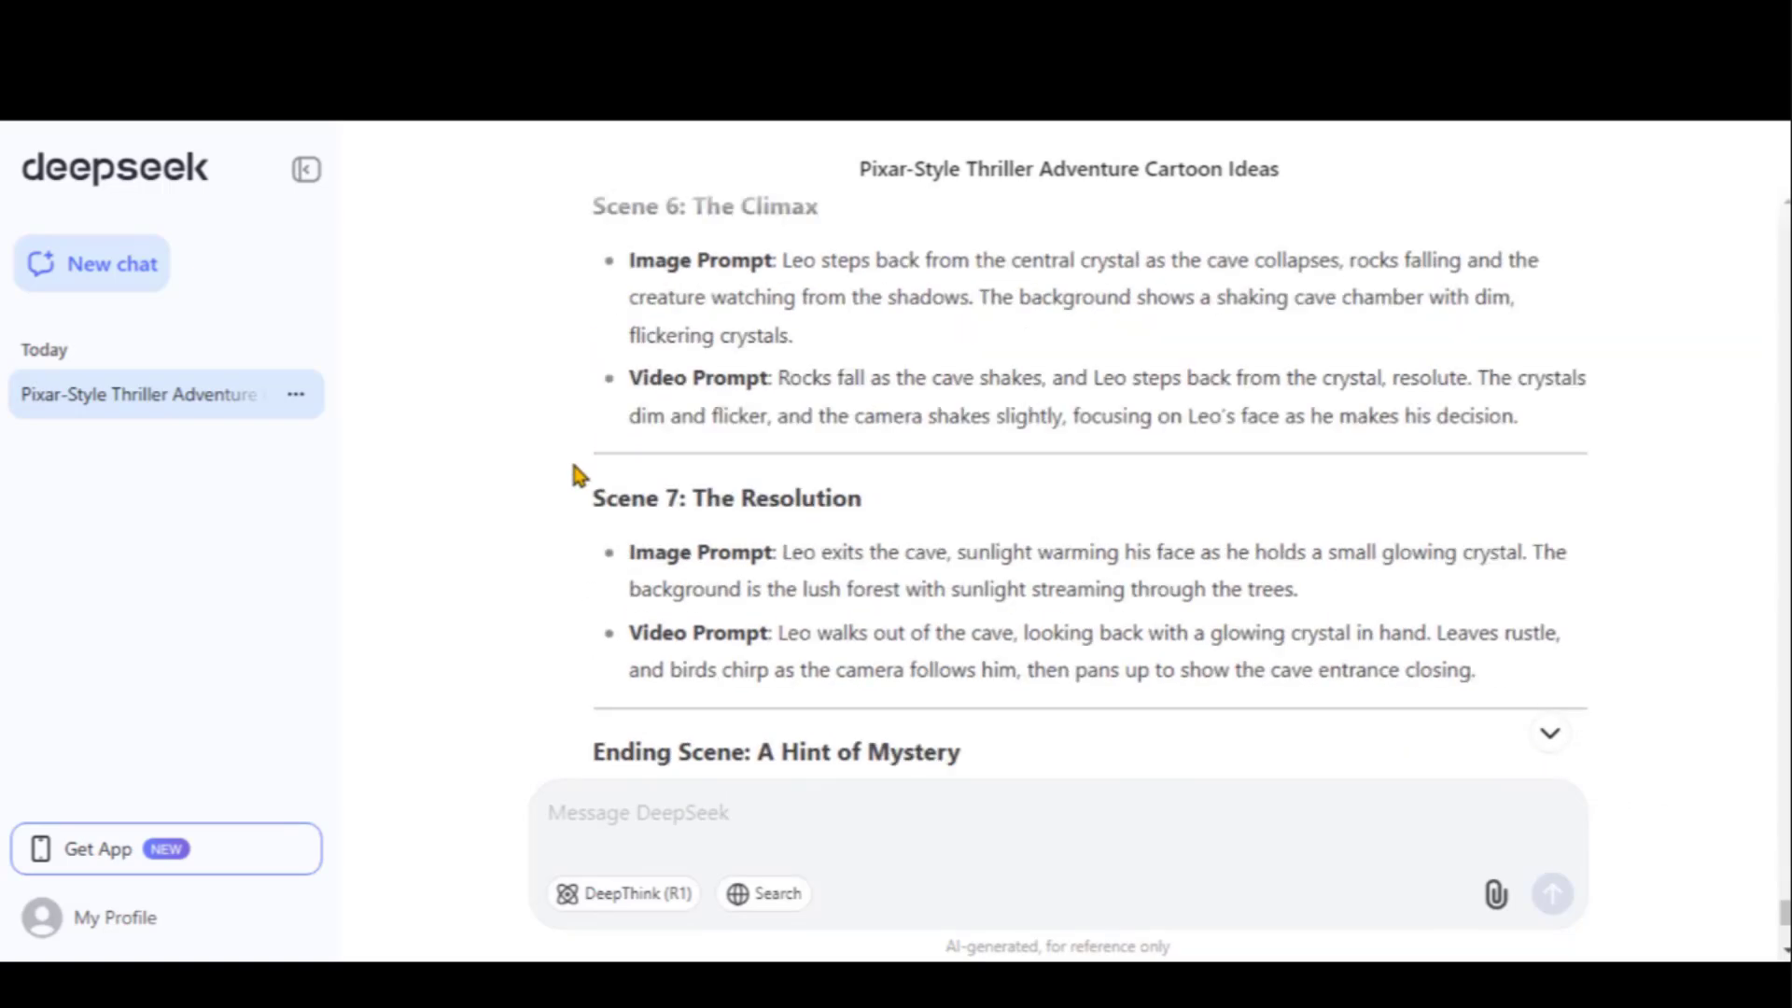
Ask DeepSeek to split the pasted Scene 1 prompt into shots, reviewing up to Shot 7
{"action": "type", "text": "Split the below scene shot by"}
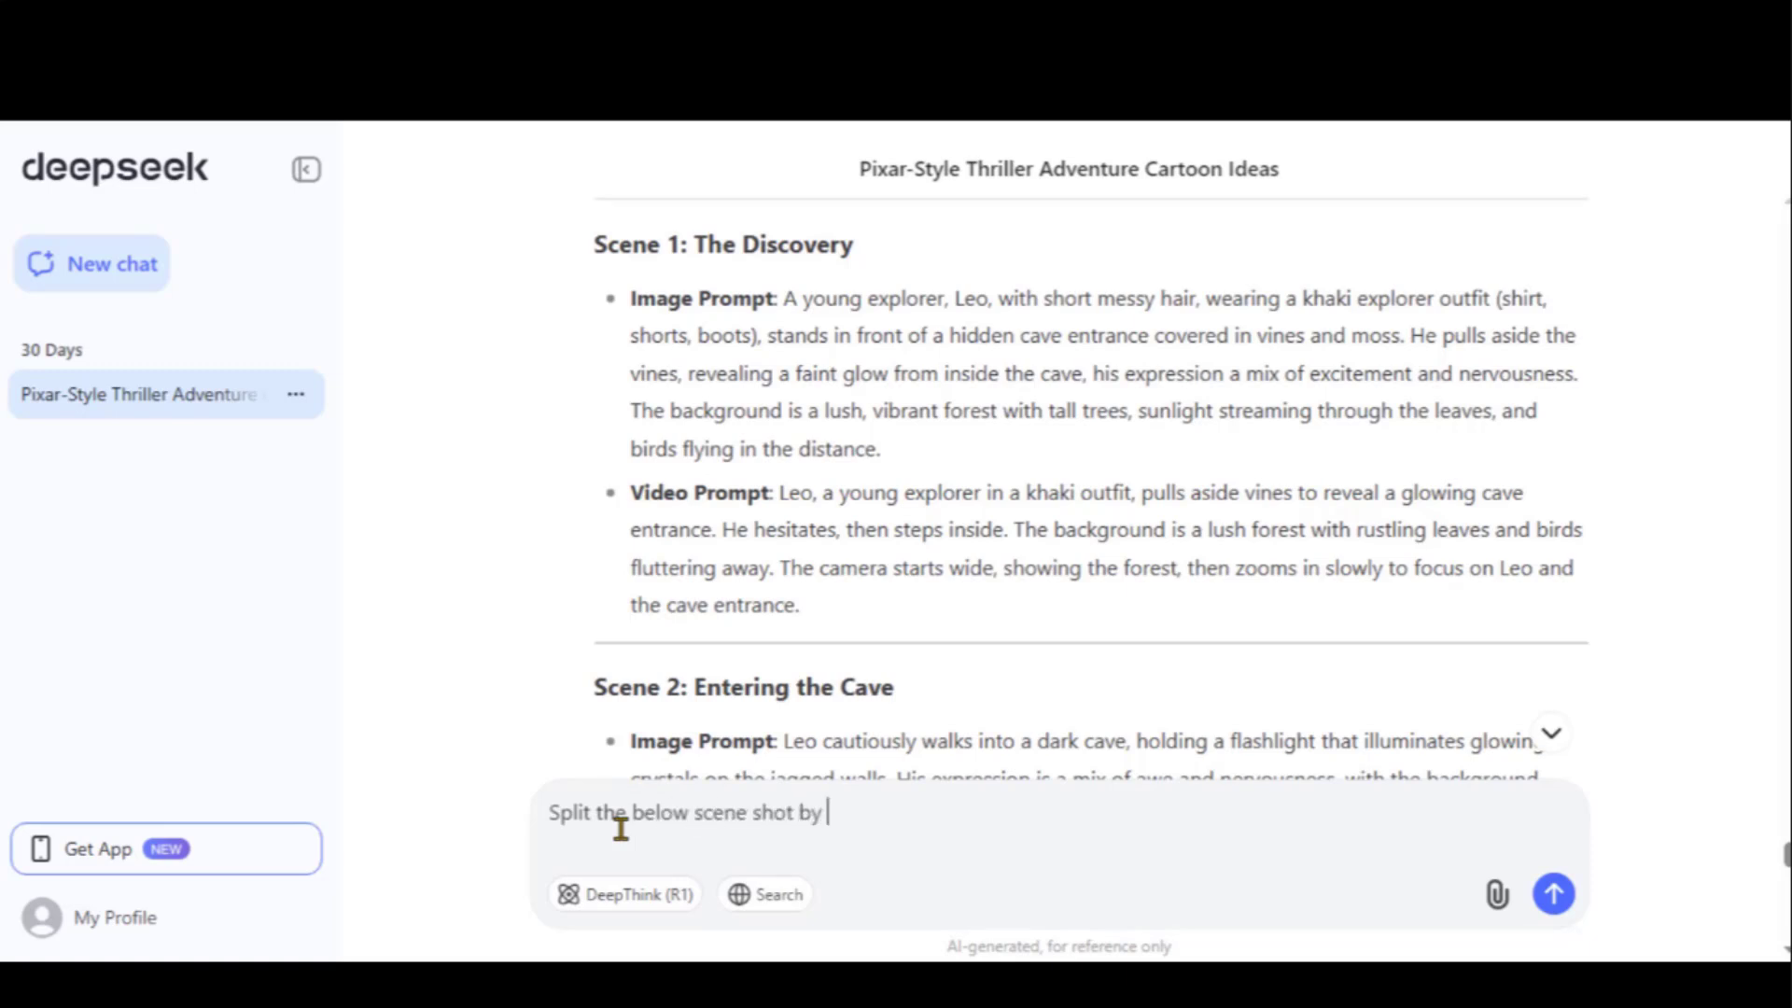
{"action": "key", "text": "shift+Return"}
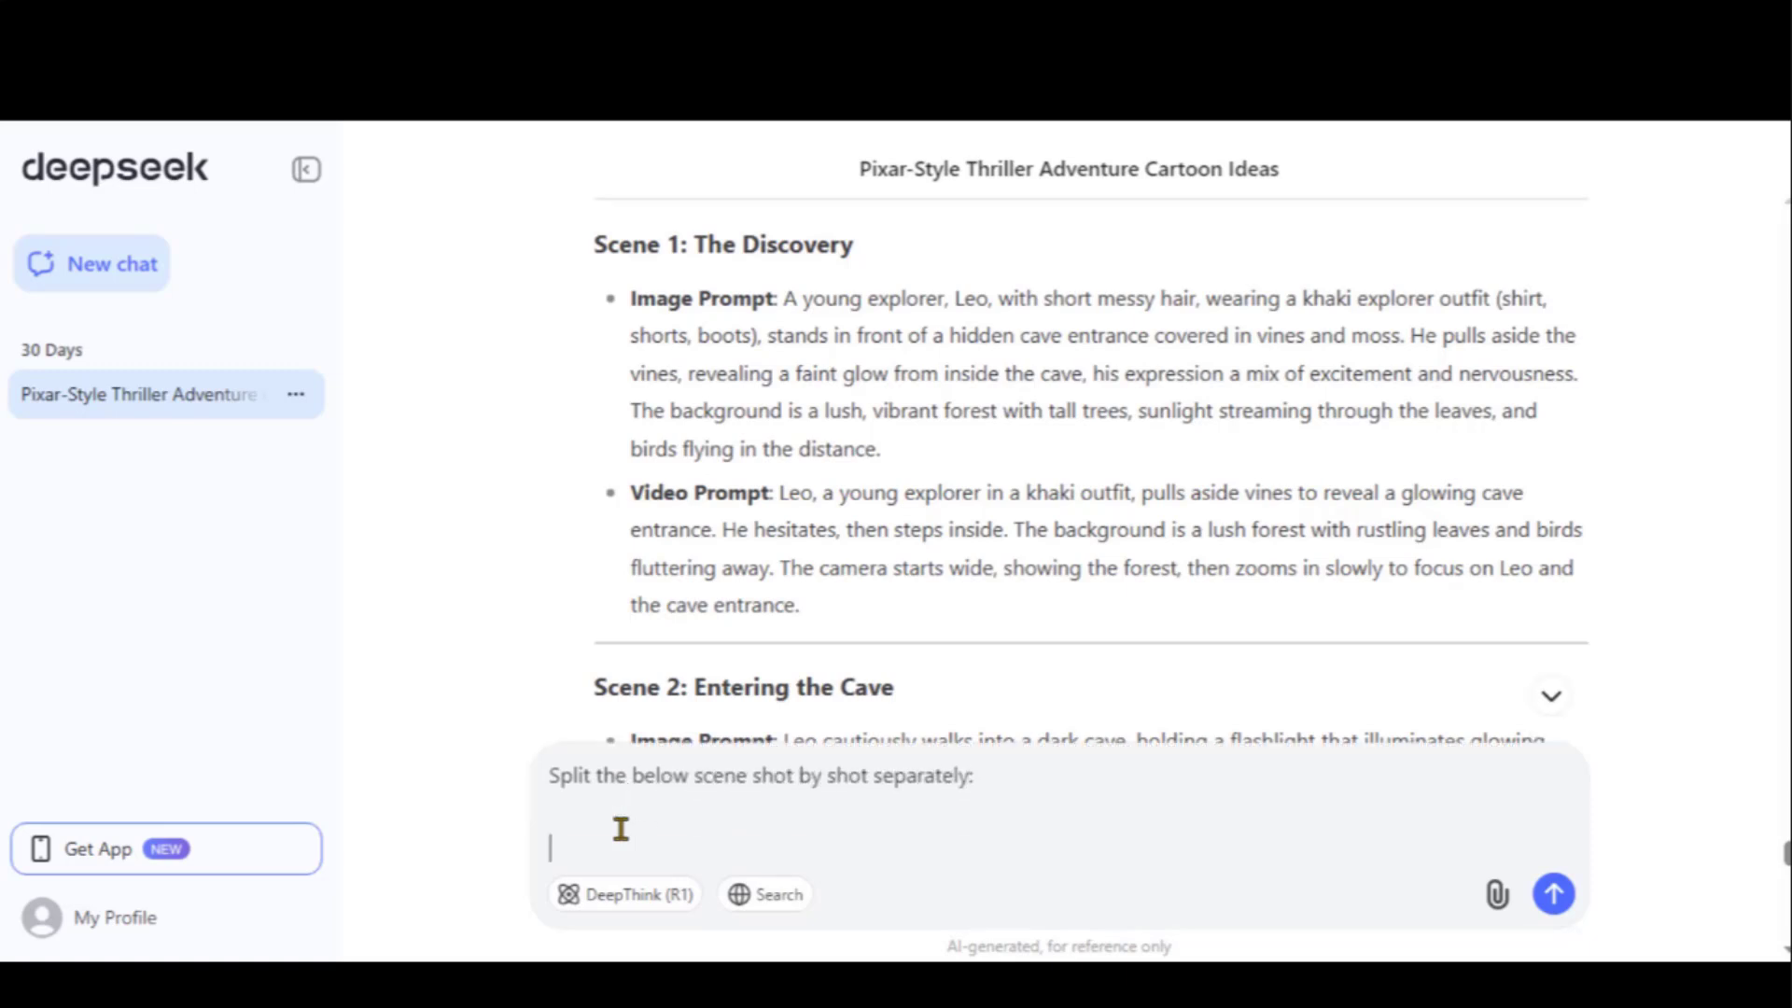
{"action": "type", "text": "Scene 1: The Discovery\\nImage Prompt: A young explorer, Leo, with short messy hair, wearing a khaki explorer outfit (shirt, shorts, boots), stands in front of a hidden cave entrance covered in vines and moss. He pulls aside the vines, revealing a faint glow from inside the cave, his expression a mix of excitement and nervousness. The background is a lush, vibrant forest with tall trees, sunlight streaming through the leaves, and birds flying in the distance.\\n\\nVideo Prompt: Leo, a young explorer in a khaki outfit, pulls aside vines to reveal a glowing cave entrance. He hesitates, then steps inside. The background is a lush forest with rustling leaves and birds fluttering away. The camera starts wide, showing the forest, then zooms in slowly to focus on Leo and the cave entrance."}
{"action": "key", "text": "Return"}
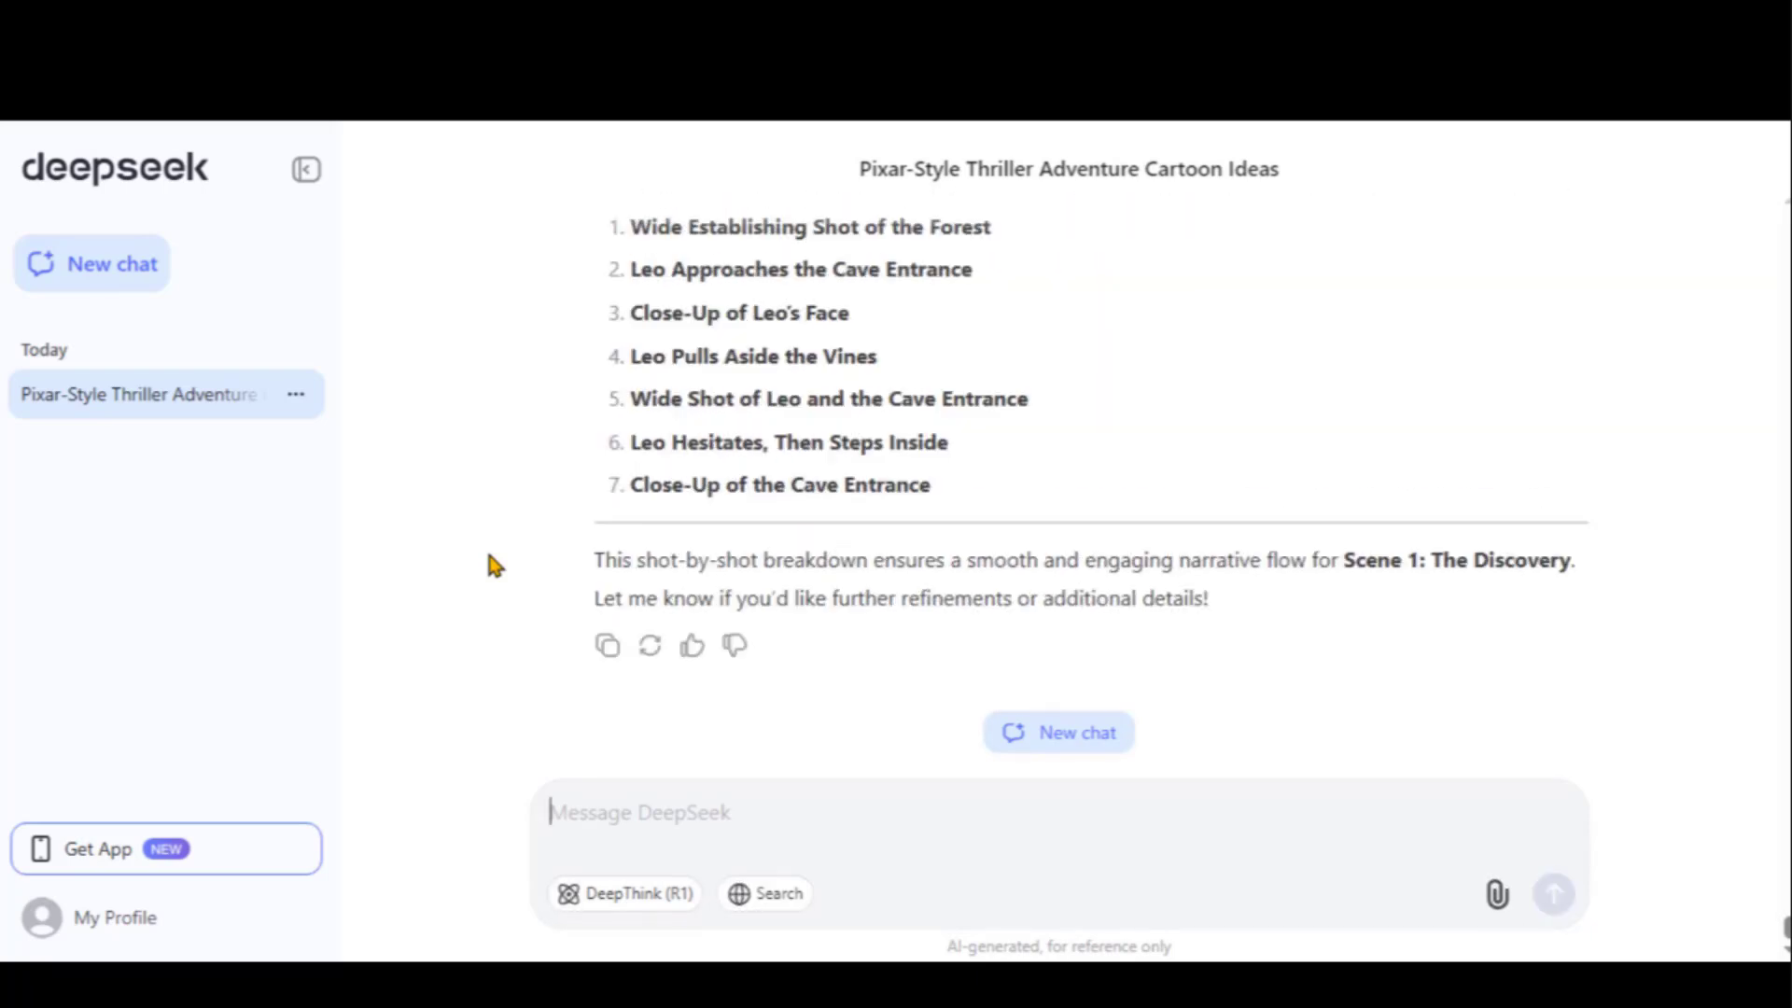
{"action": "scroll", "coordinate": [770, 566], "scroll_direction": "up", "scroll_amount": 5}
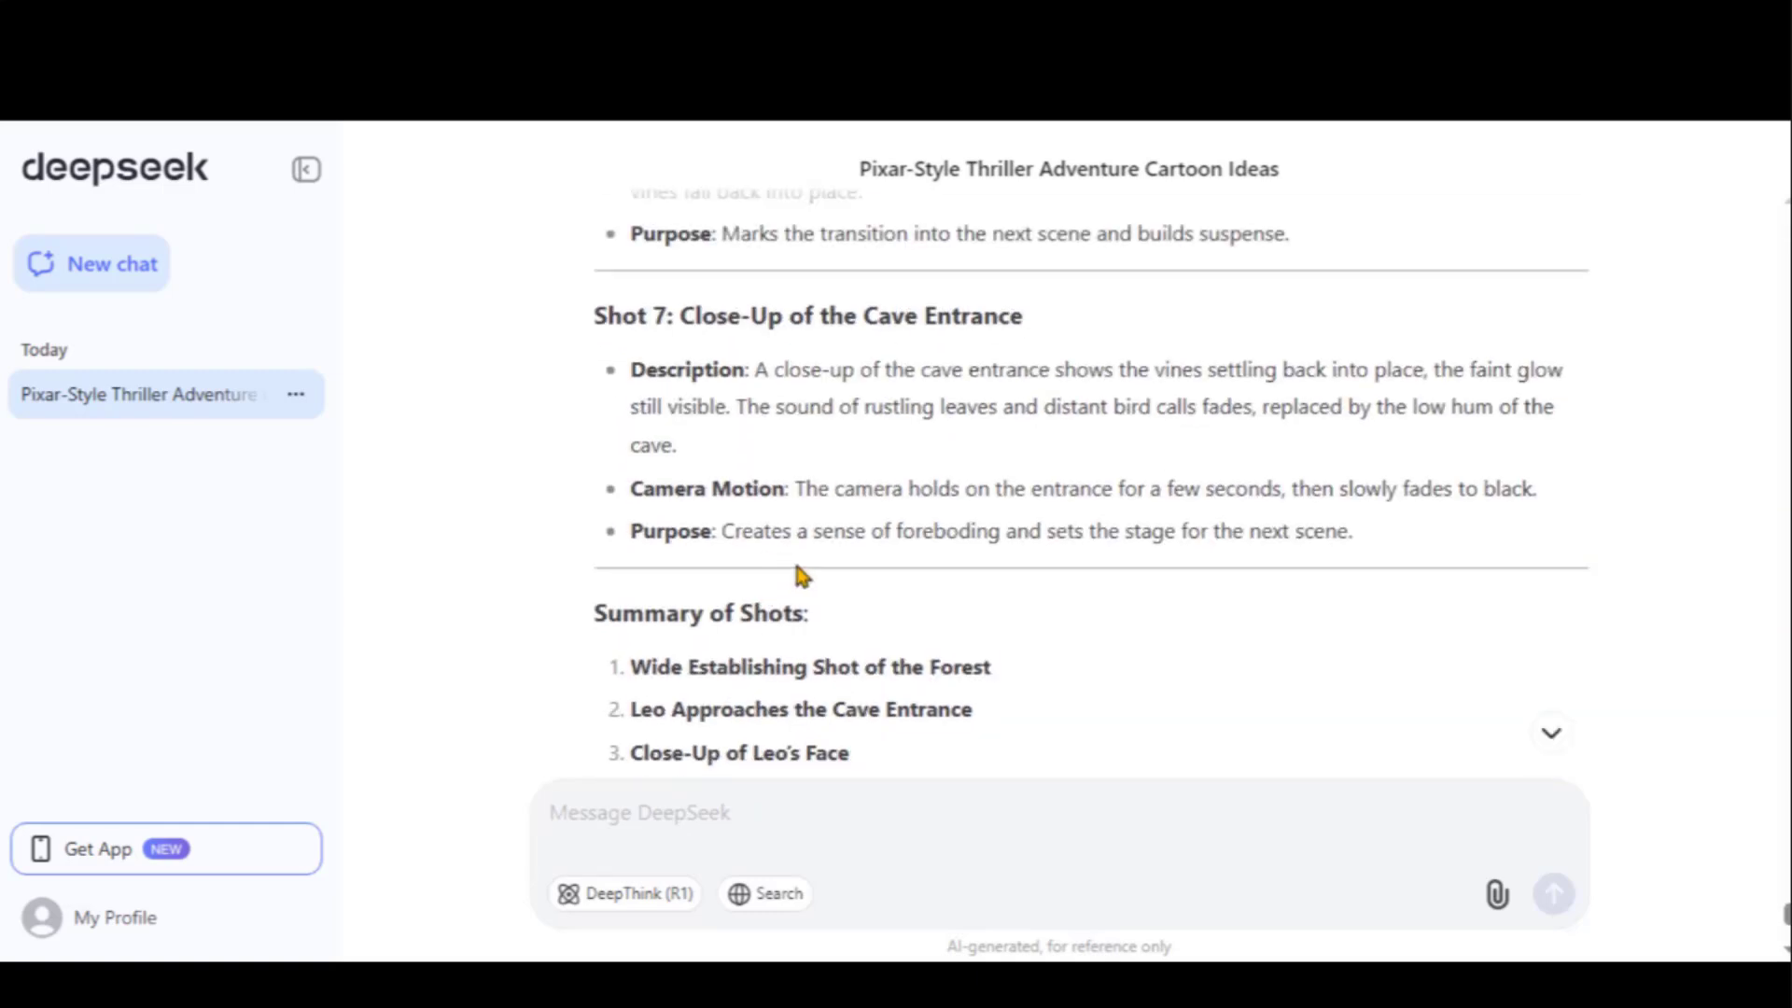
{"action": "left_click_drag", "start_coordinate": [1359, 541], "coordinate": [653, 312]}
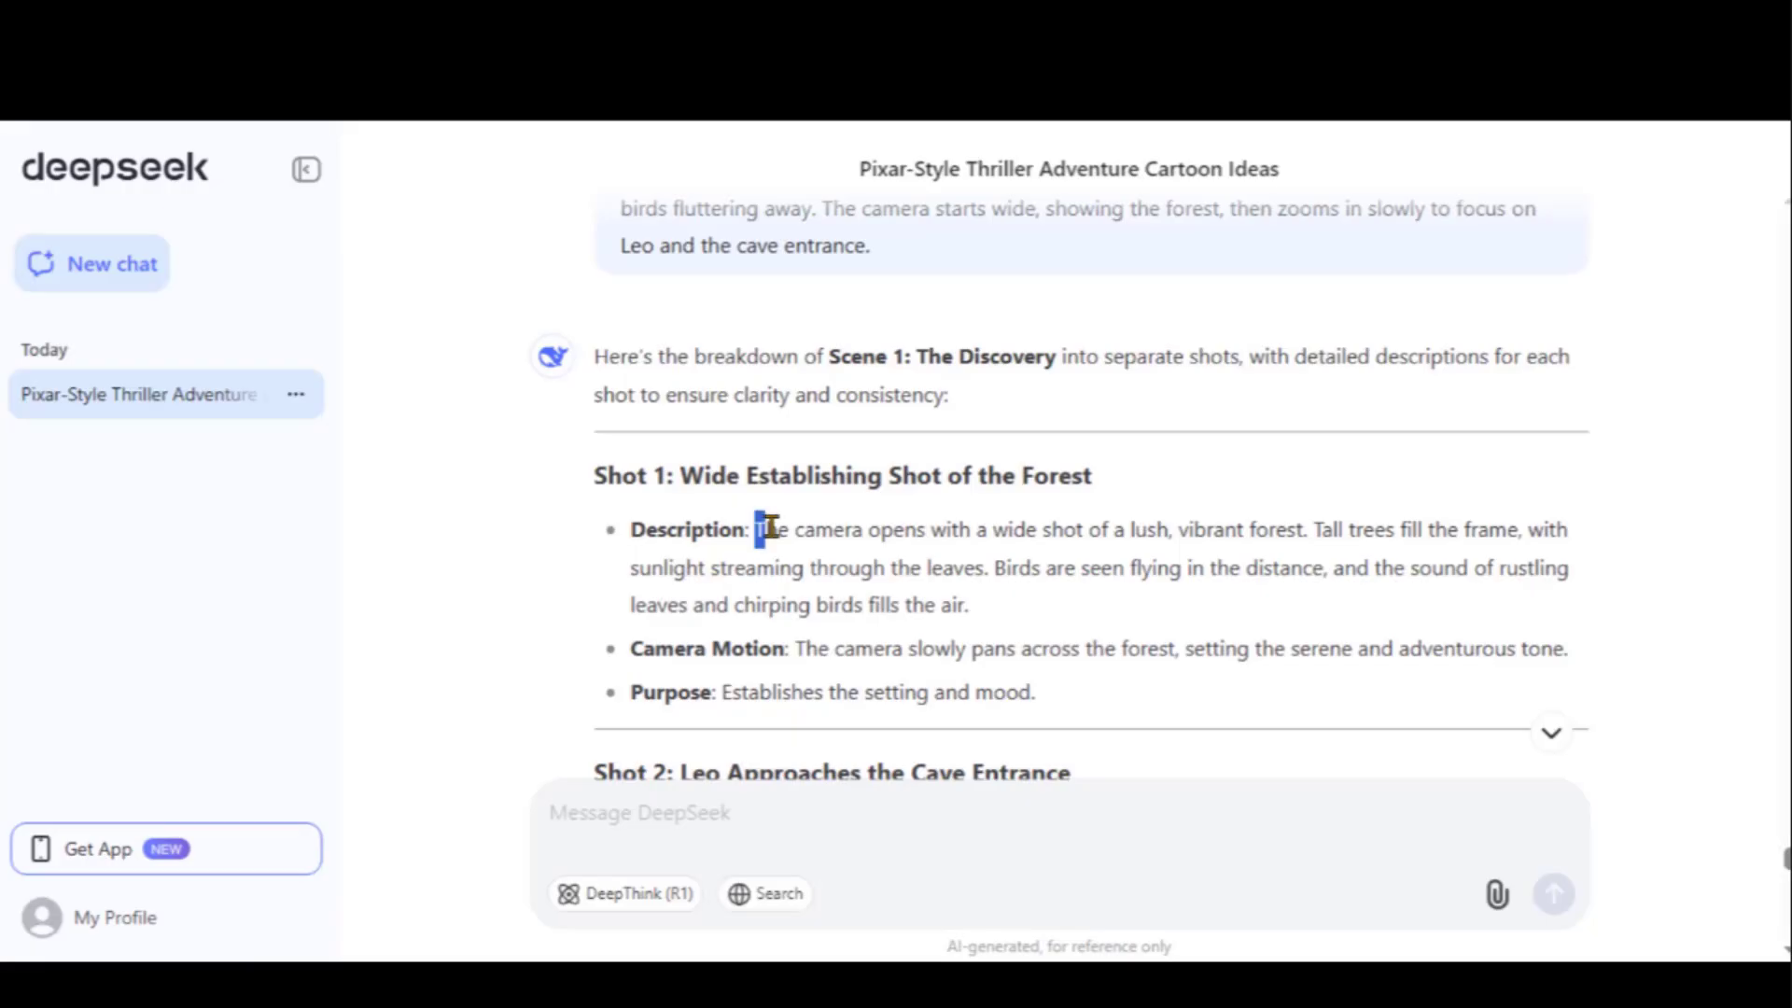
Copy Shot 1's forest description into Leonardo.Ai's image prompt
{"action": "left_click_drag", "start_coordinate": [756, 530], "coordinate": [970, 609]}
{"action": "right_click", "coordinate": [970, 609]}
{"action": "left_click", "coordinate": [975, 620]}
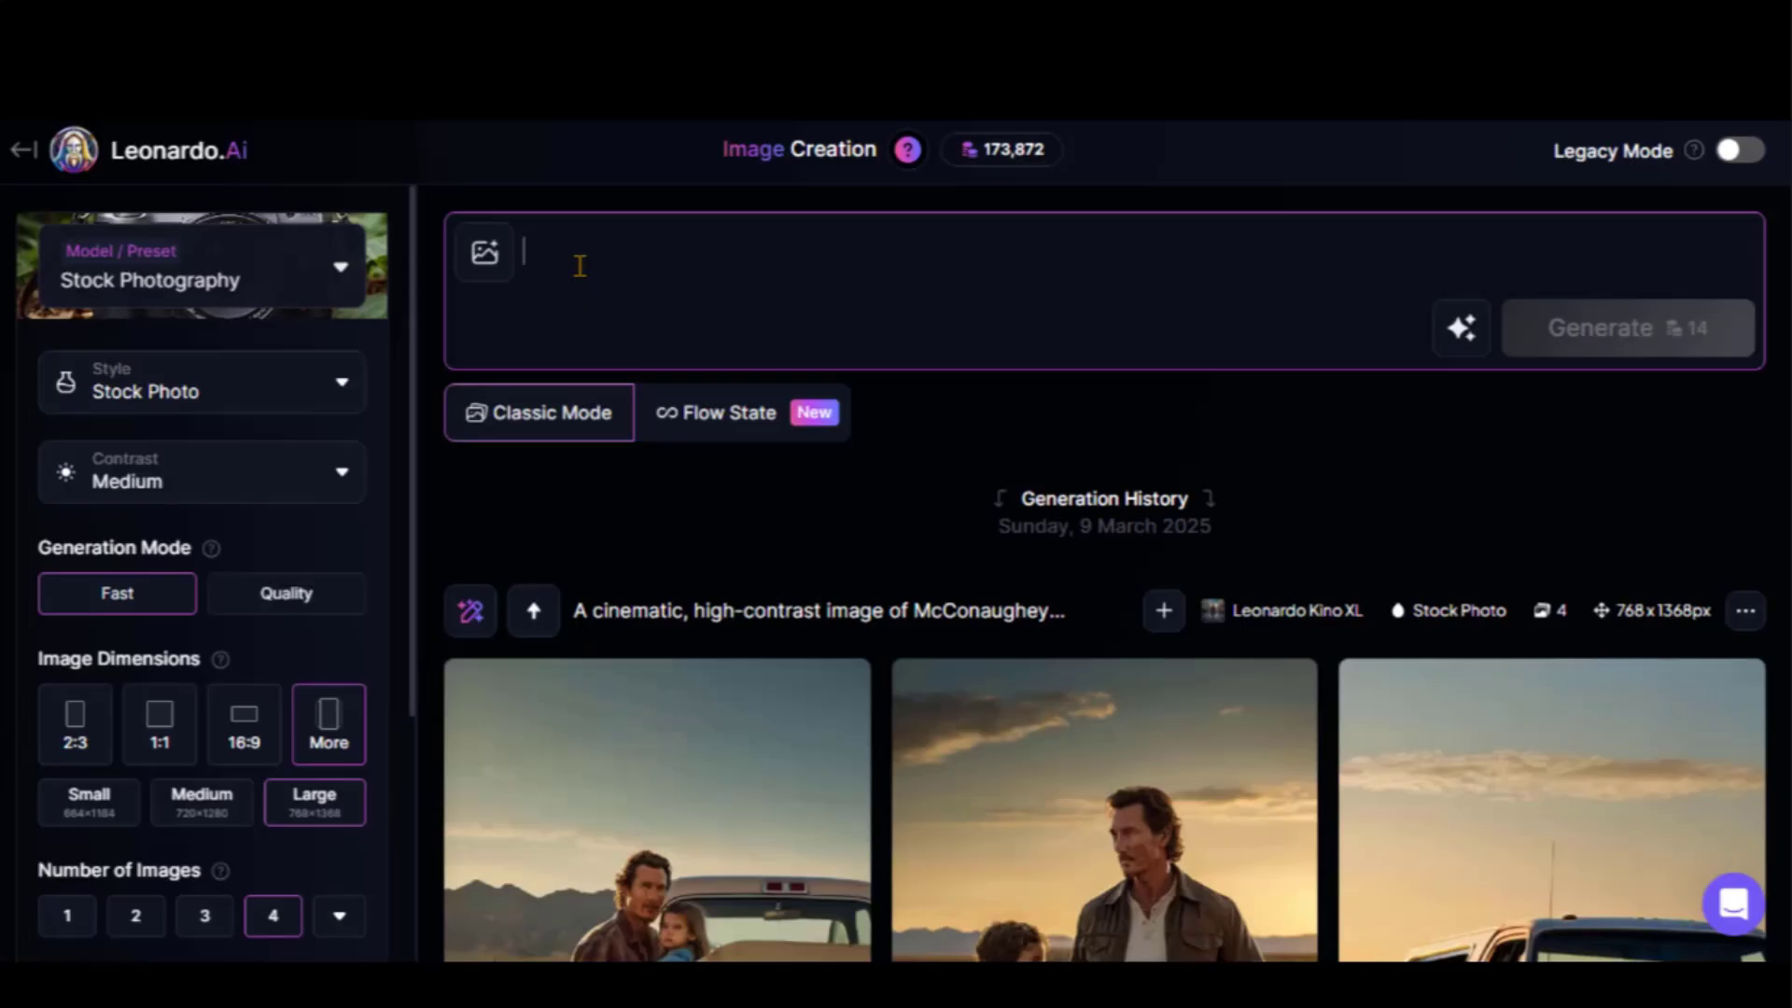
{"action": "key", "text": "ctrl+v"}
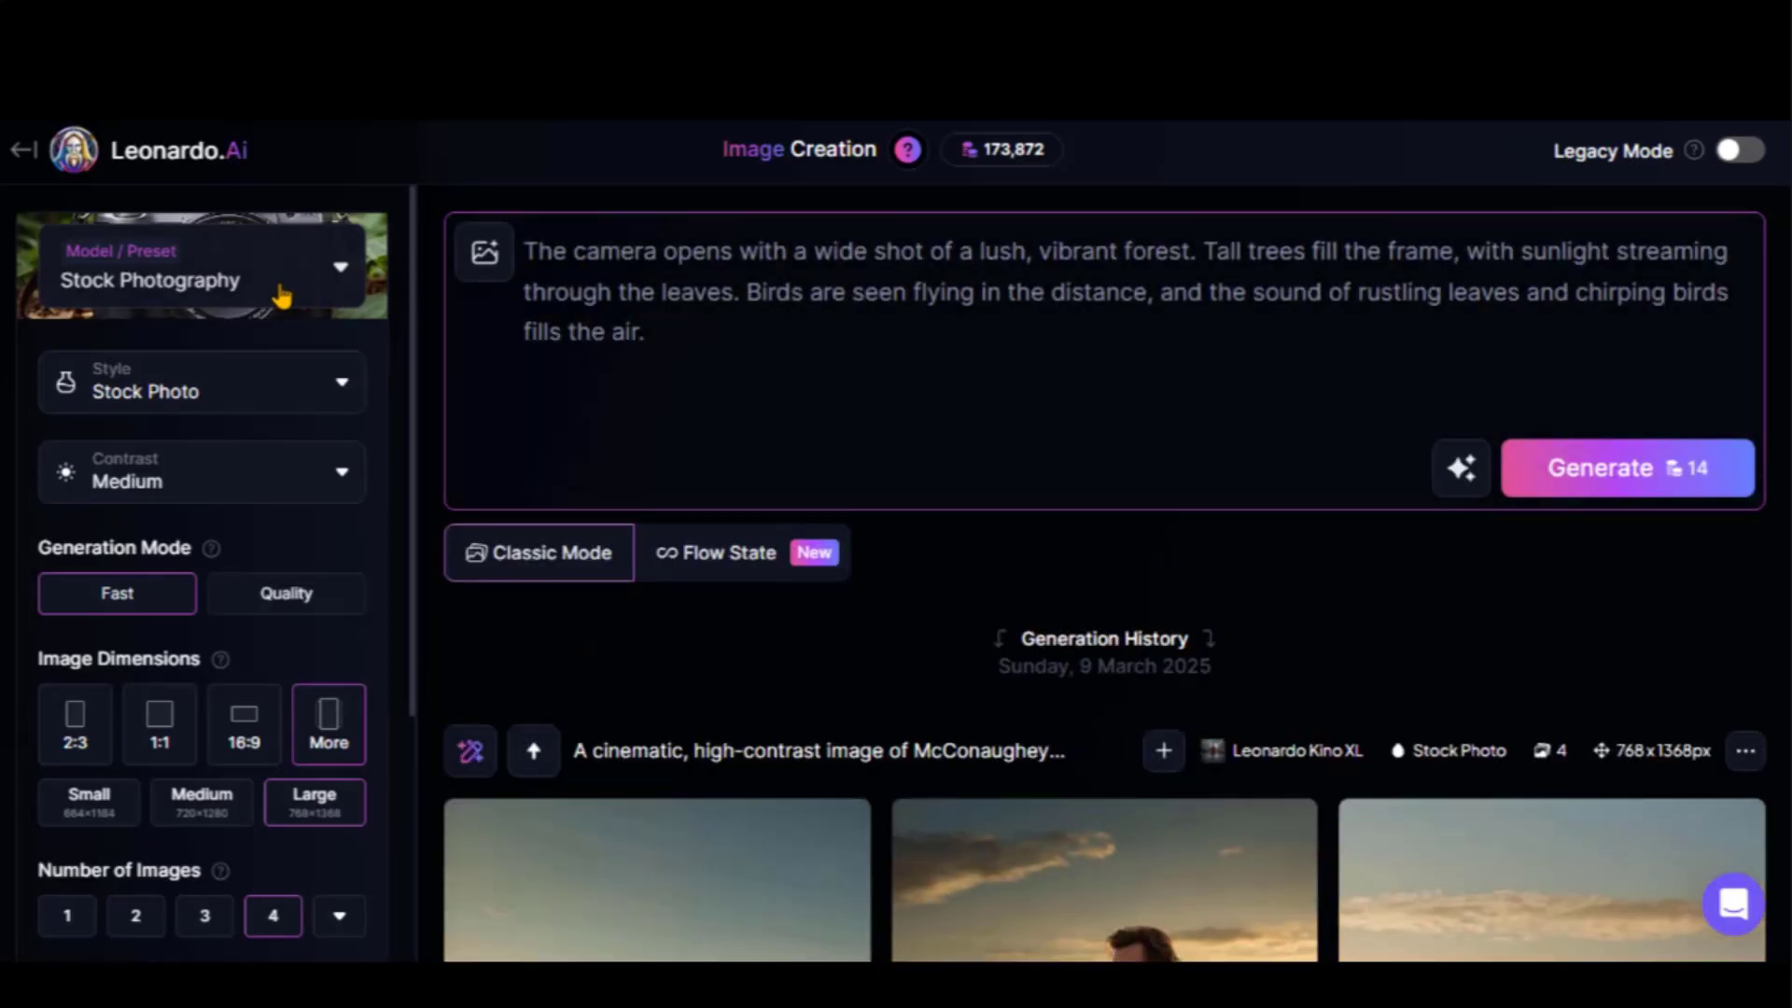
Set Leonardo.Ai to the Flux Dev model with 3D Render style and toggle the fixed seed
{"action": "left_click", "coordinate": [280, 297]}
{"action": "scroll", "coordinate": [928, 472], "scroll_direction": "down", "scroll_amount": 5}
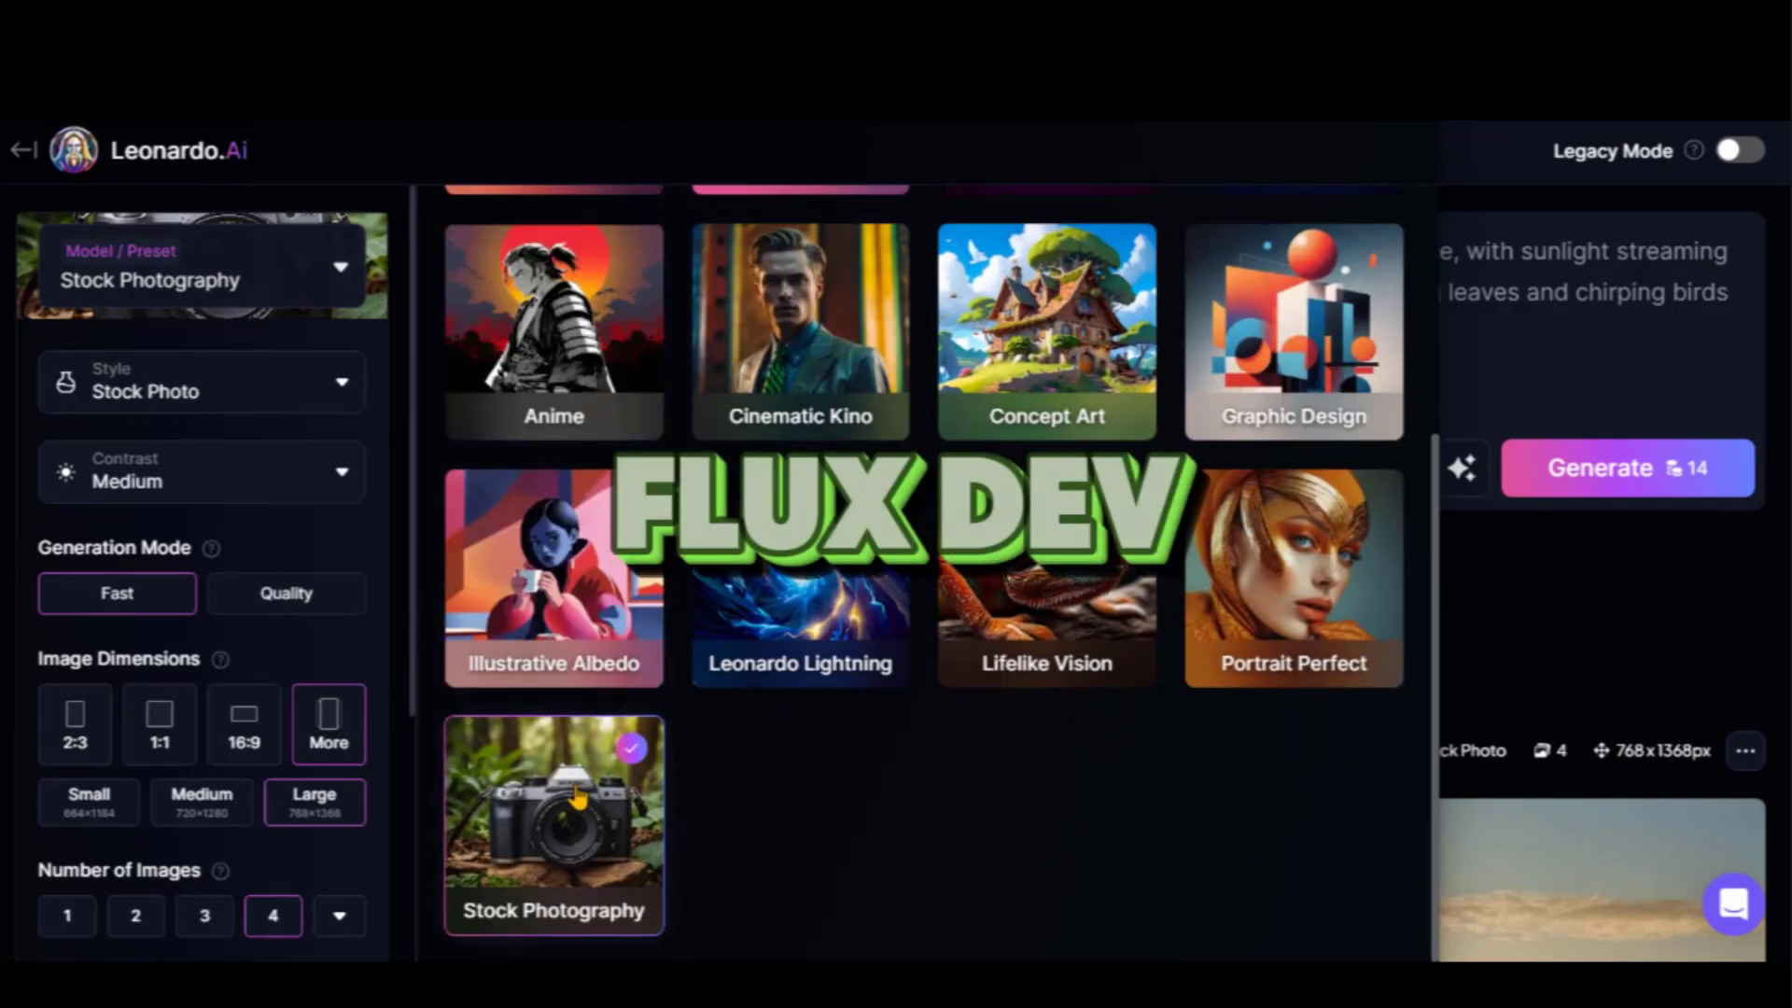
{"action": "scroll", "coordinate": [577, 798], "scroll_direction": "up", "scroll_amount": 5}
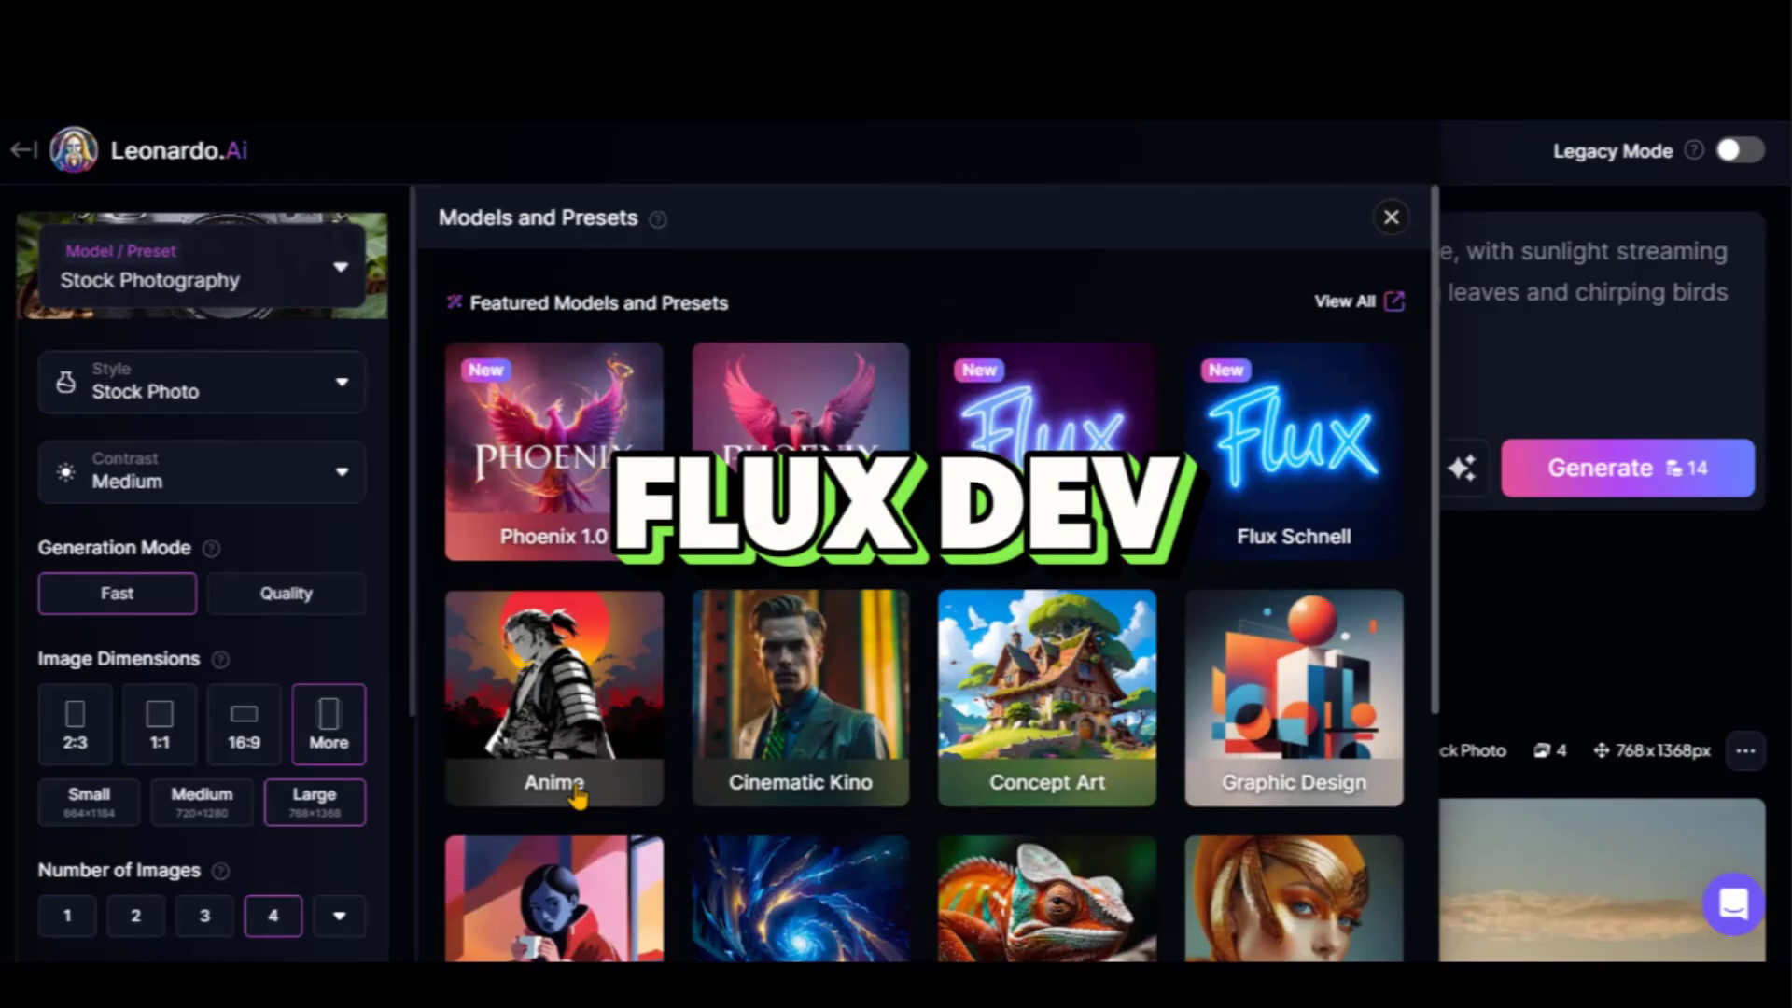
{"action": "left_click", "coordinate": [1081, 483]}
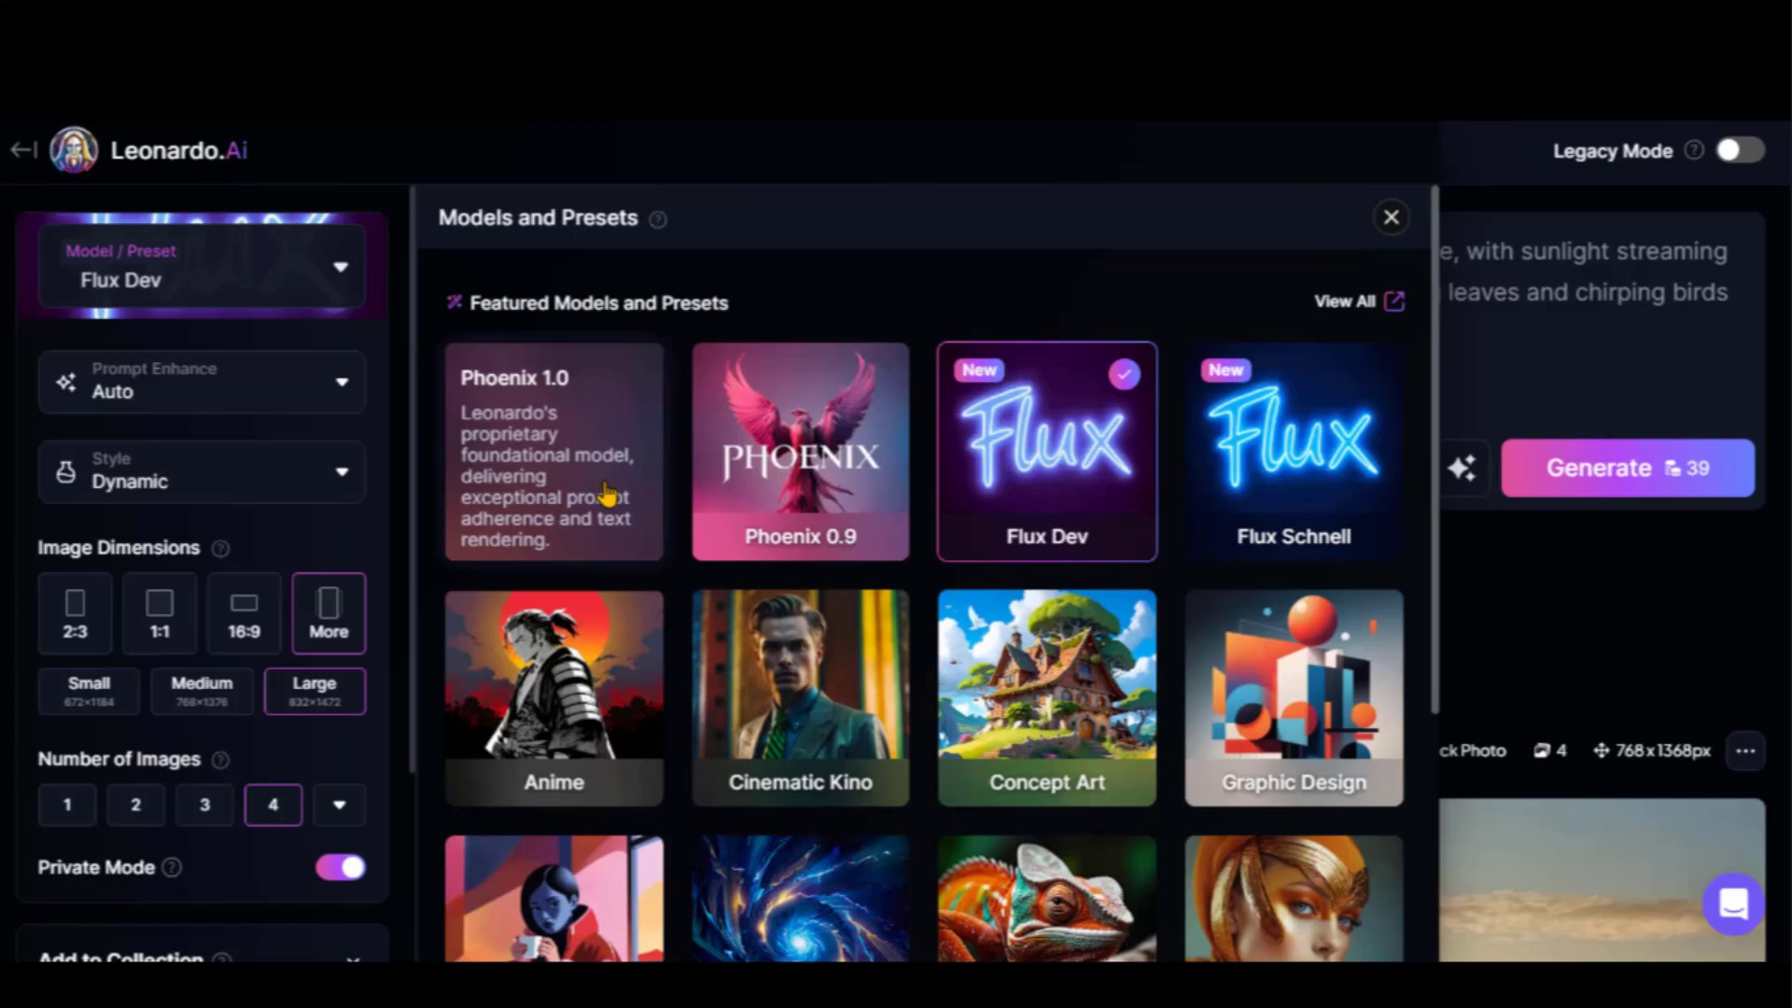
{"action": "left_click", "coordinate": [247, 485]}
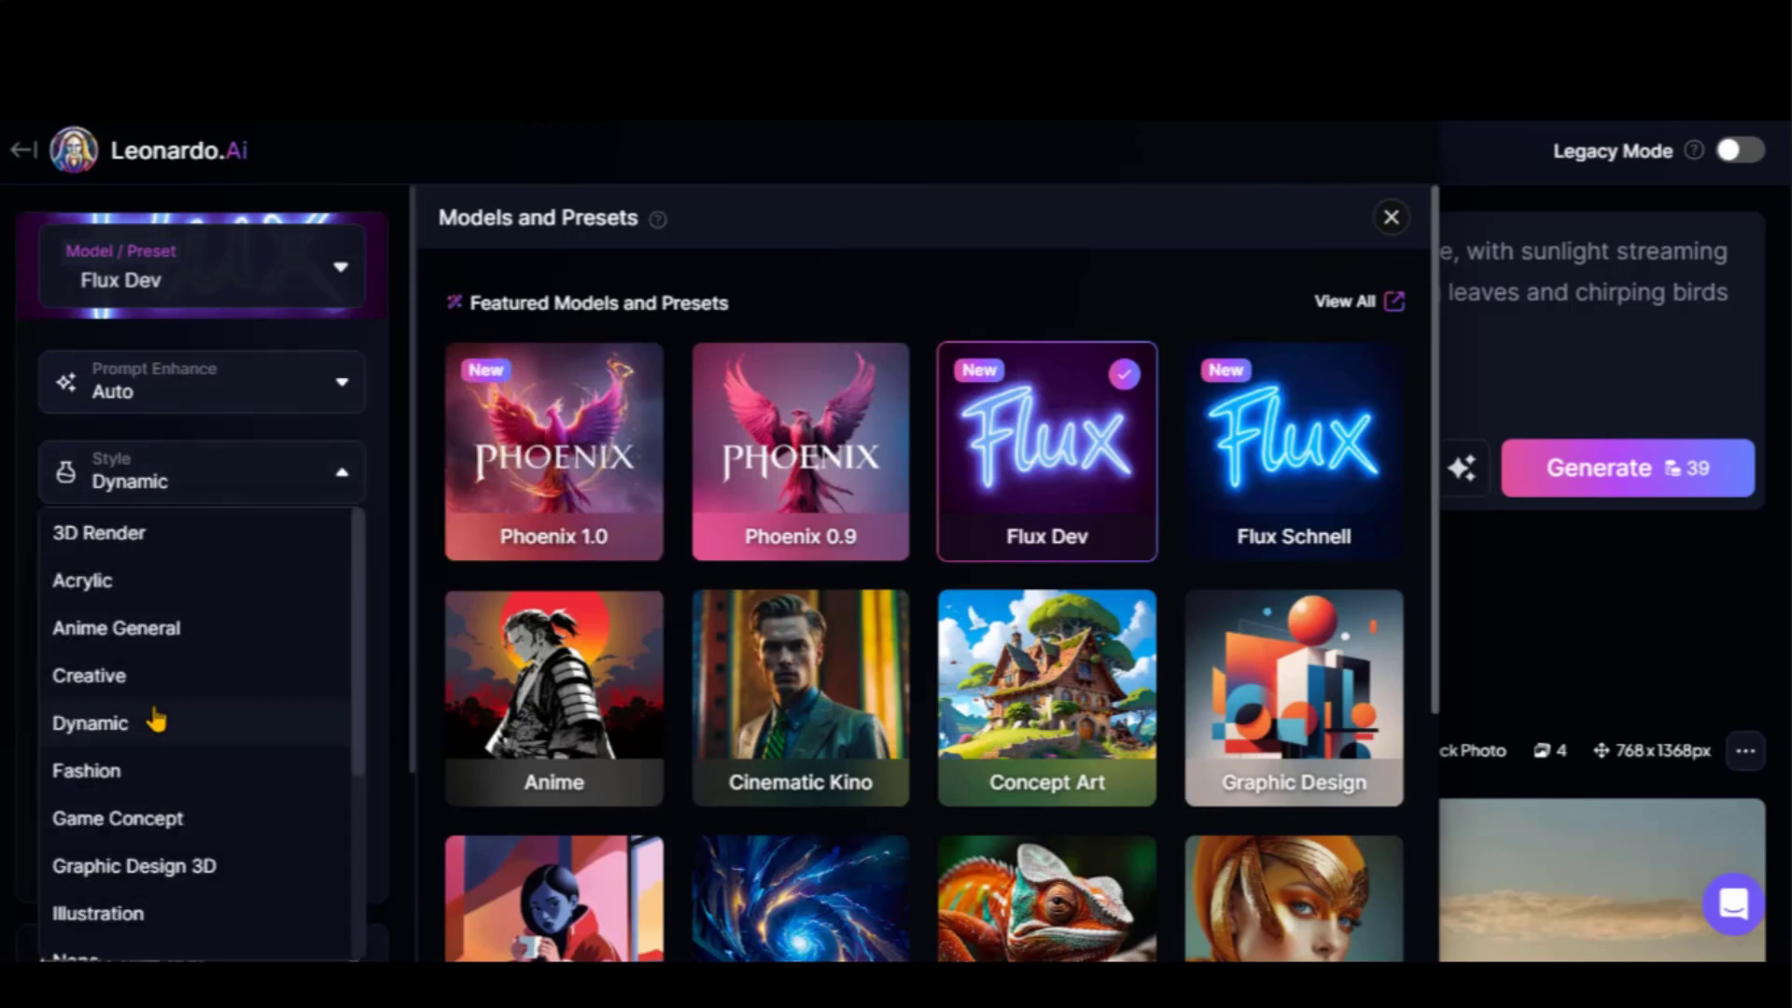
{"action": "scroll", "coordinate": [156, 720], "scroll_direction": "down", "scroll_amount": 2}
{"action": "scroll", "coordinate": [142, 711], "scroll_direction": "down", "scroll_amount": 1}
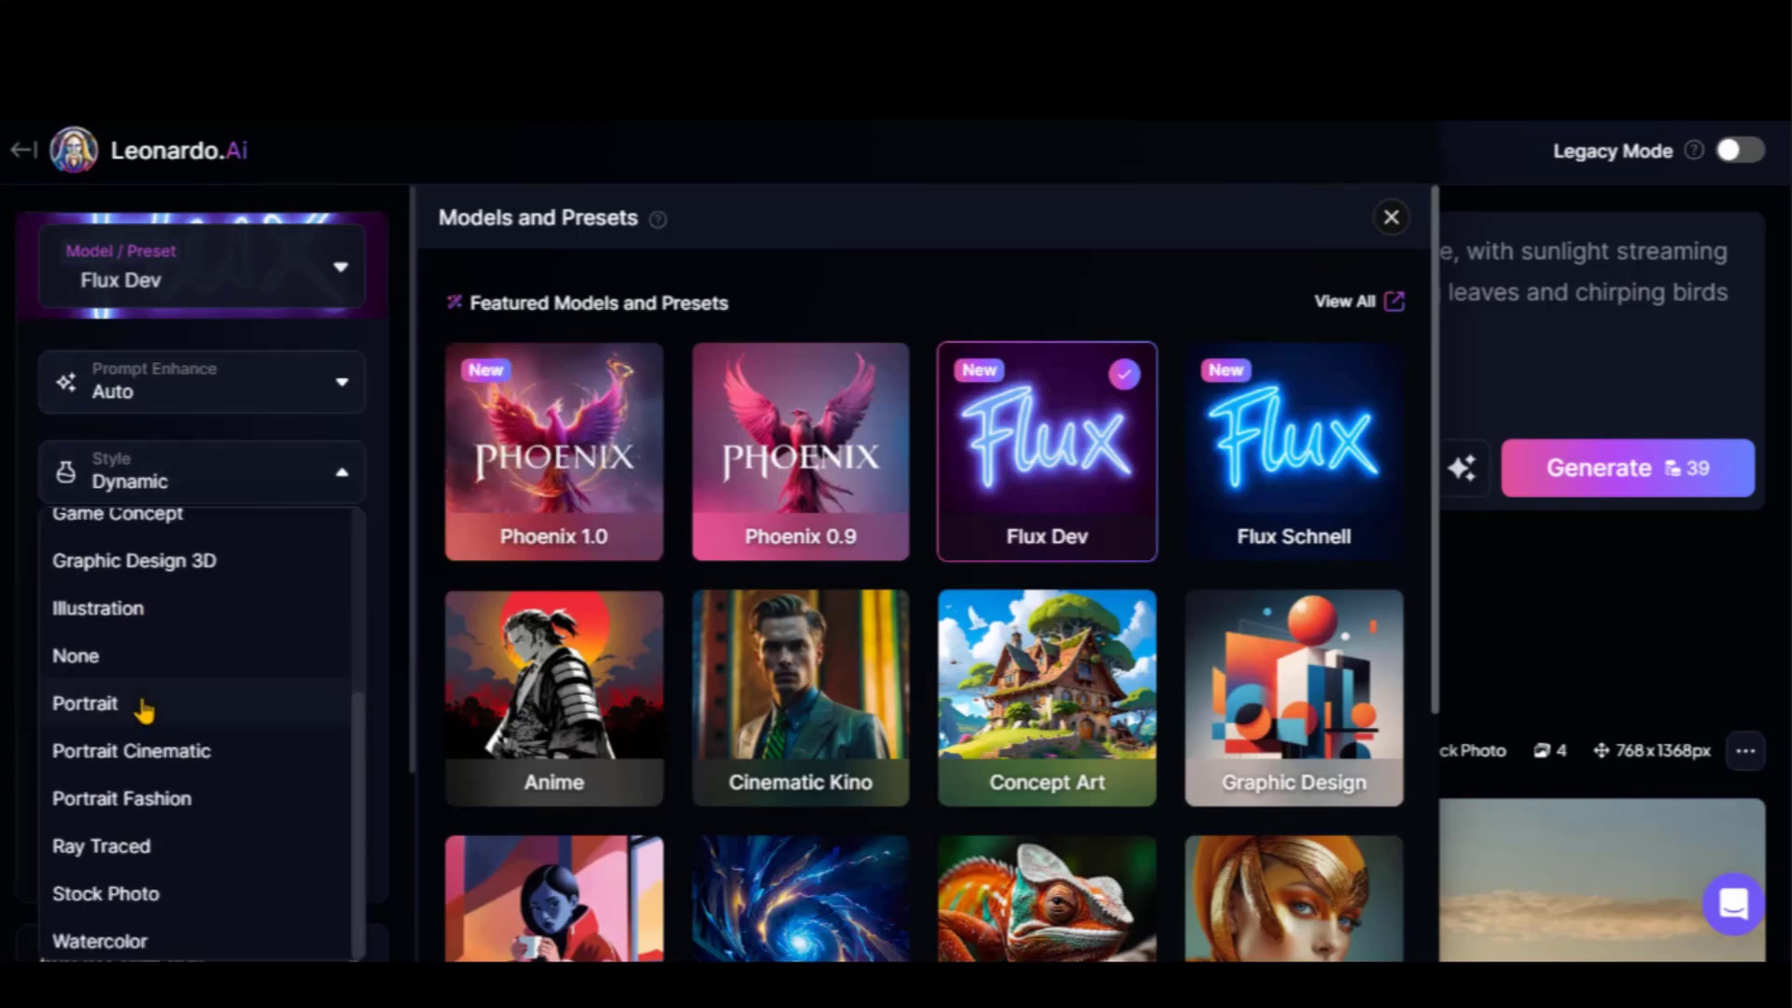
{"action": "scroll", "coordinate": [144, 704], "scroll_direction": "up", "scroll_amount": 3}
{"action": "left_click", "coordinate": [103, 540]}
{"action": "scroll", "coordinate": [280, 746], "scroll_direction": "down", "scroll_amount": 7}
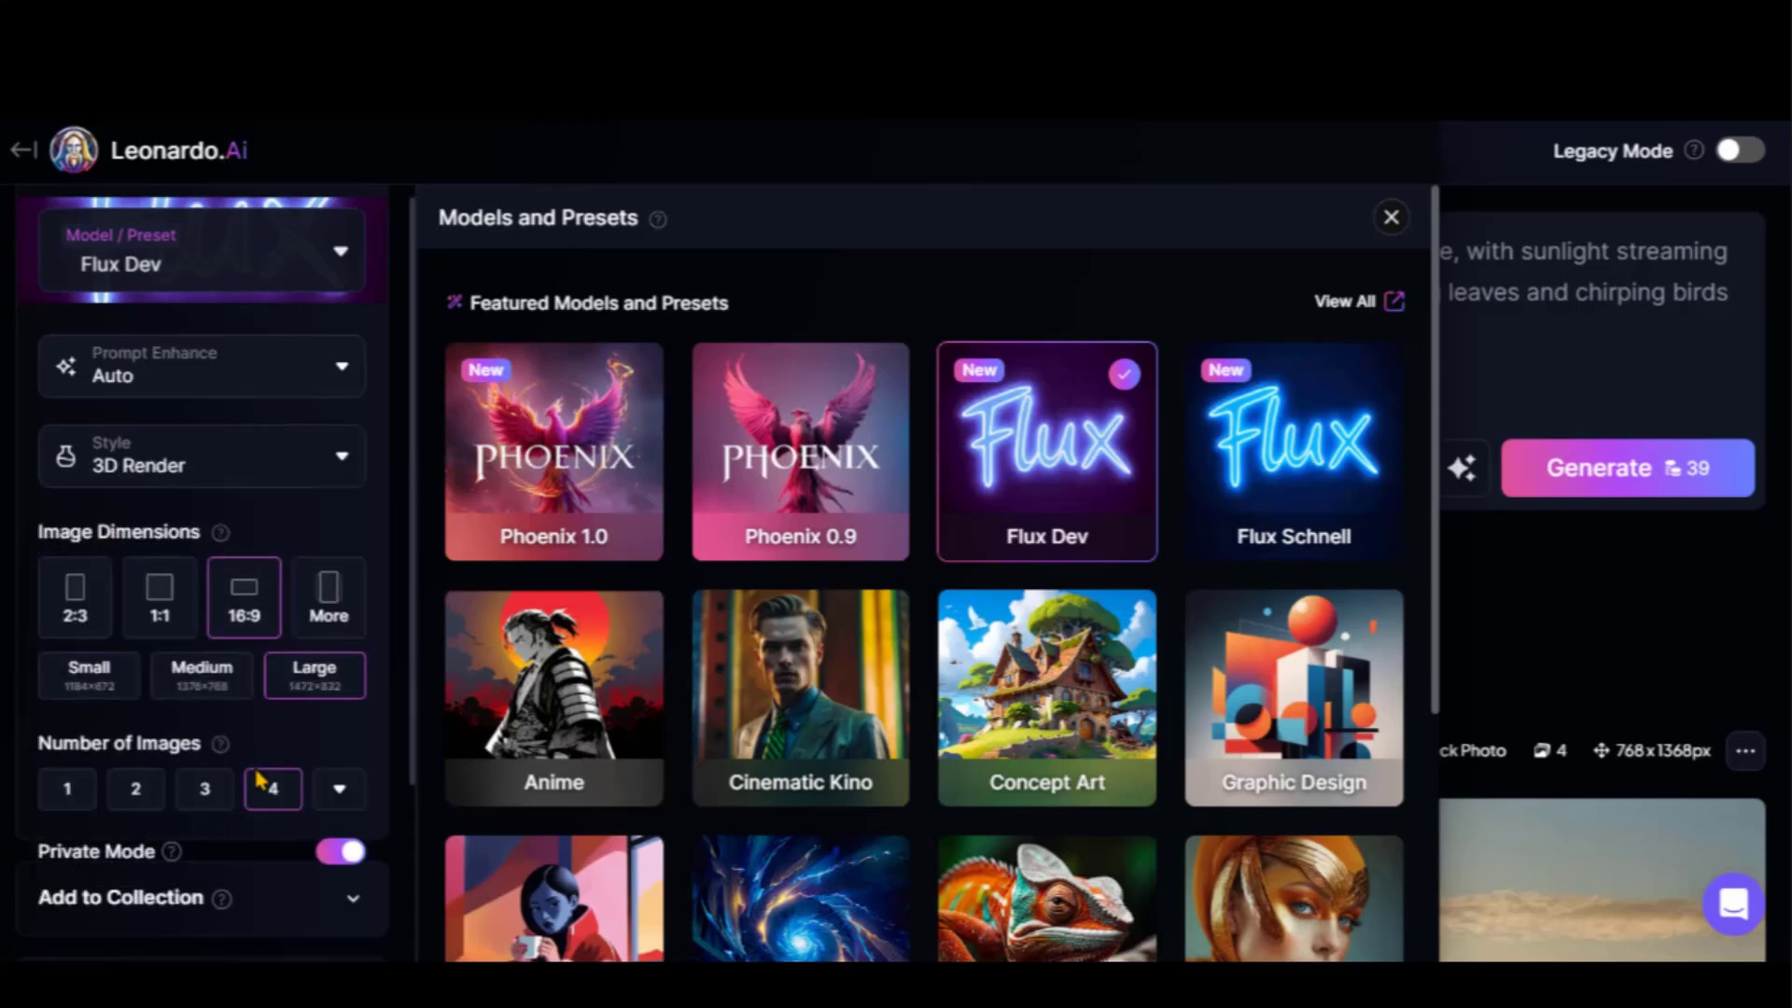
{"action": "left_click", "coordinate": [342, 747]}
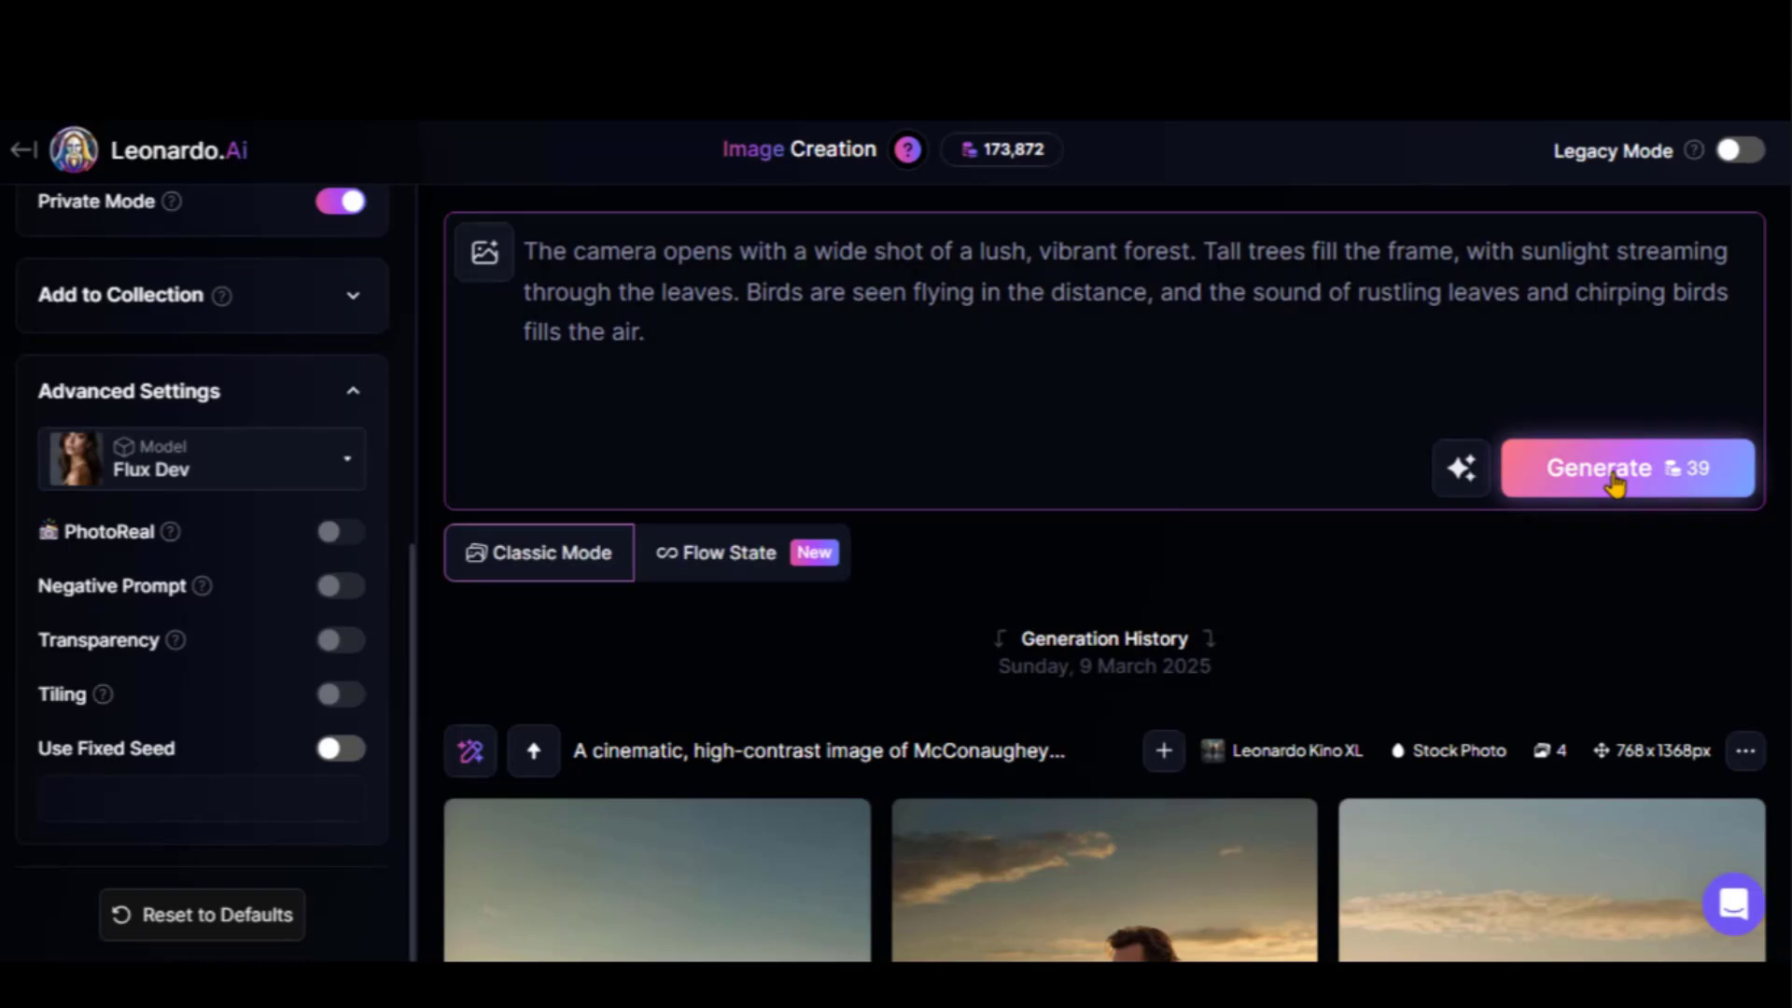
Generate the four forest images and browse them full size
{"action": "left_click", "coordinate": [1564, 471]}
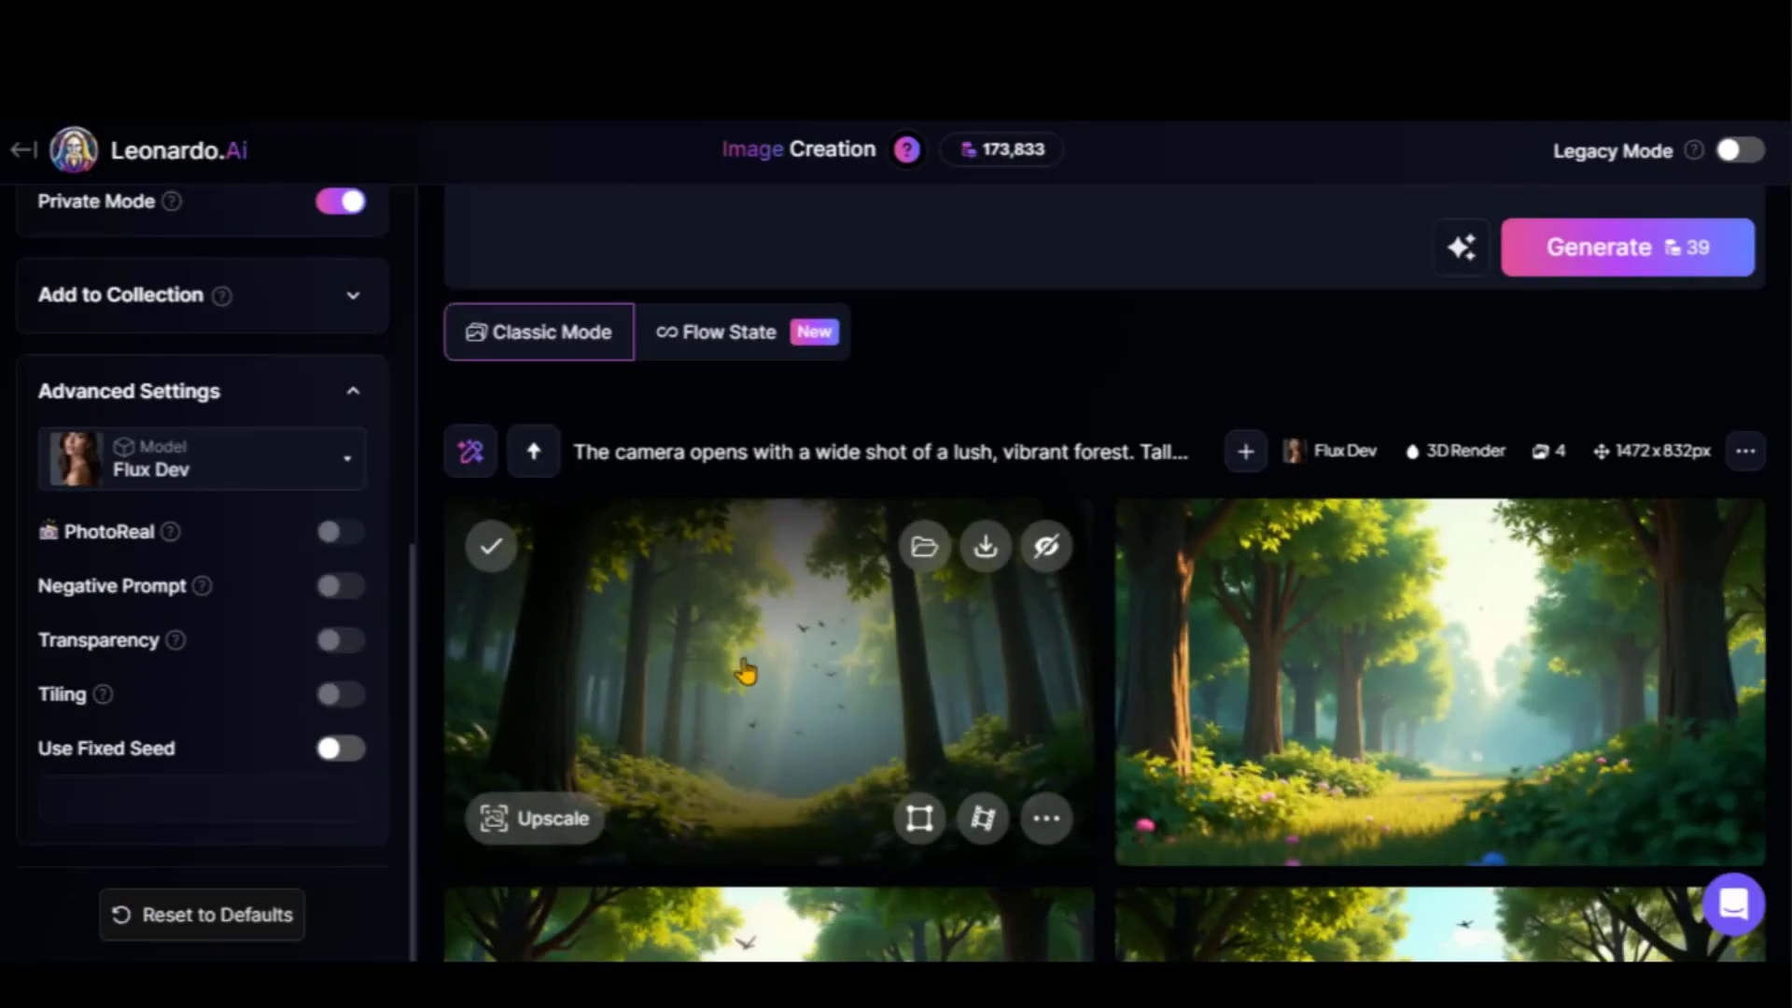
{"action": "left_click", "coordinate": [727, 679]}
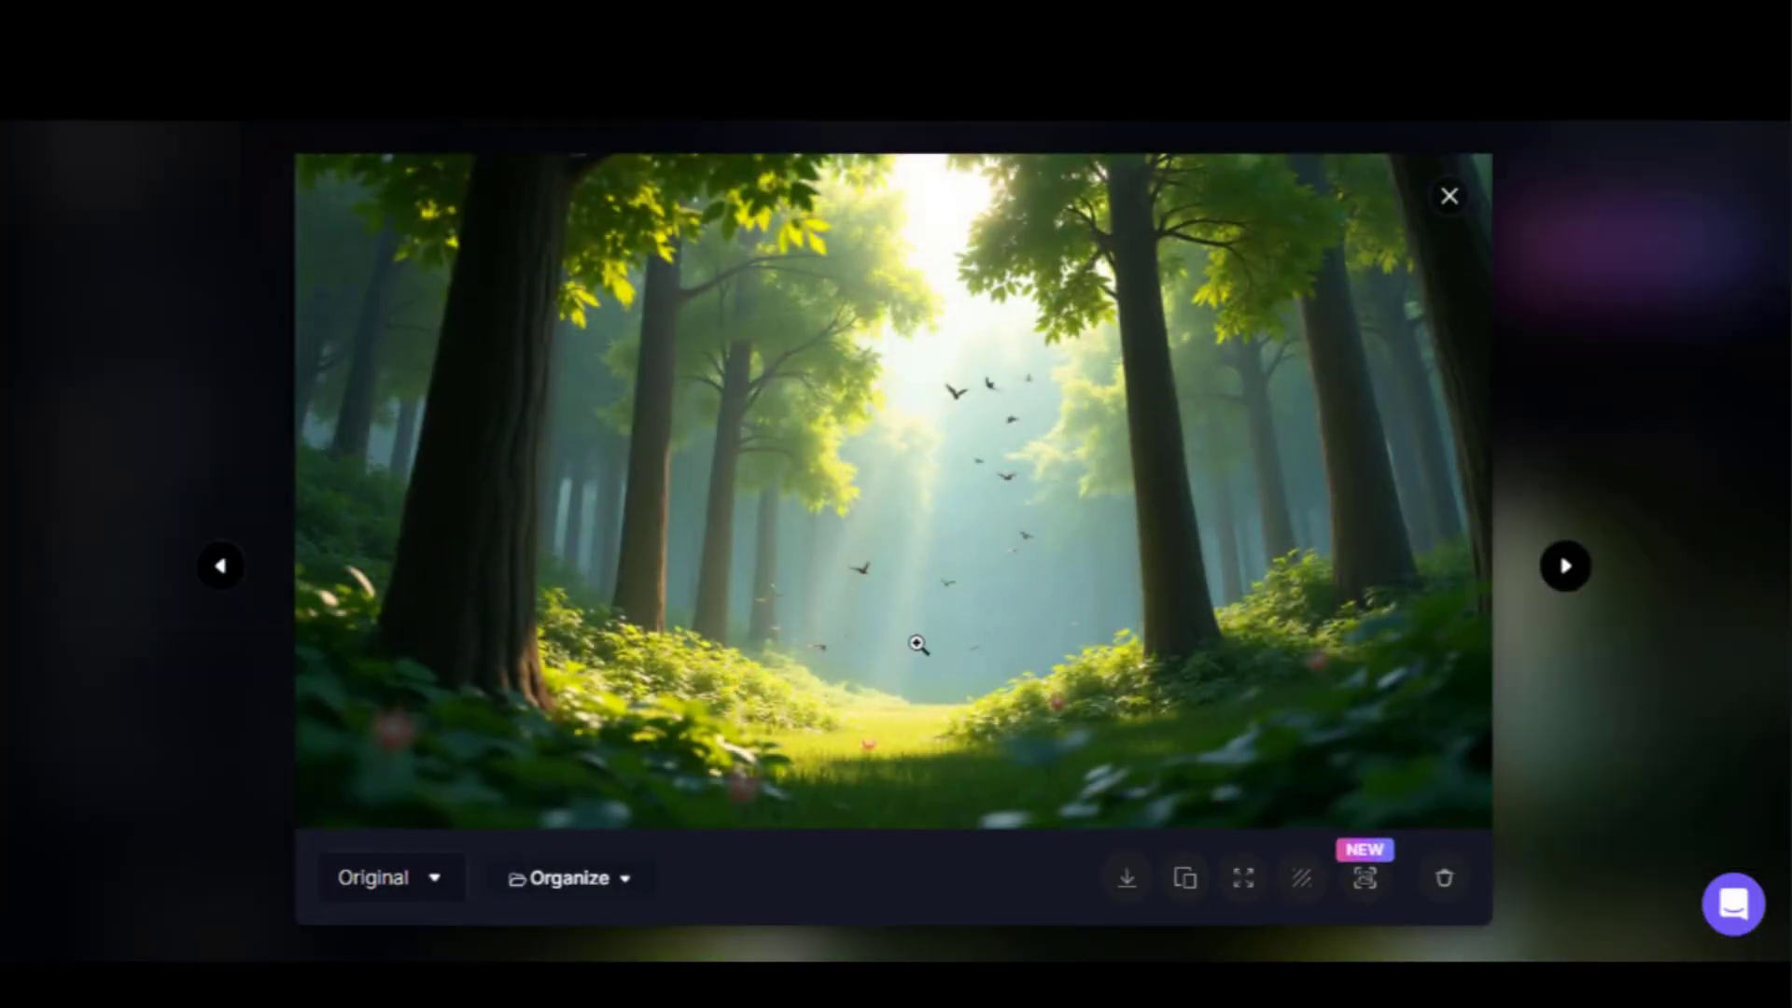
{"action": "left_click", "coordinate": [1560, 571]}
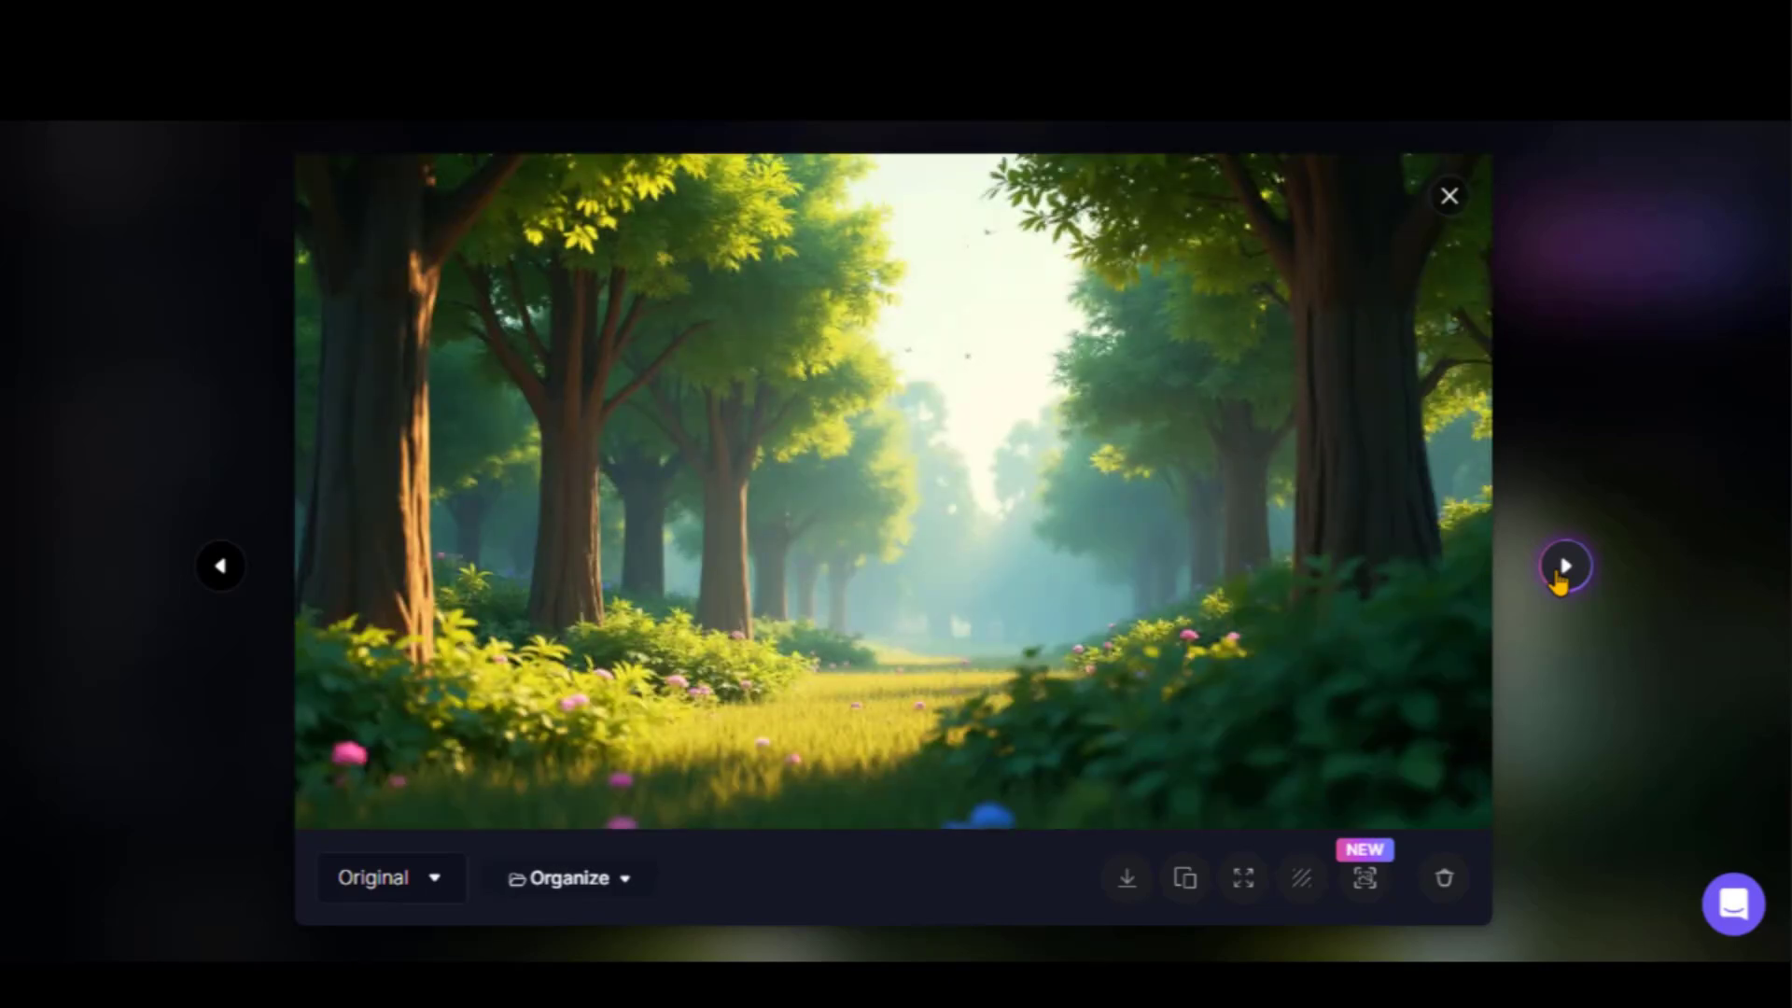
{"action": "left_click", "coordinate": [1564, 565]}
{"action": "left_click", "coordinate": [1564, 566]}
{"action": "left_click", "coordinate": [1564, 565]}
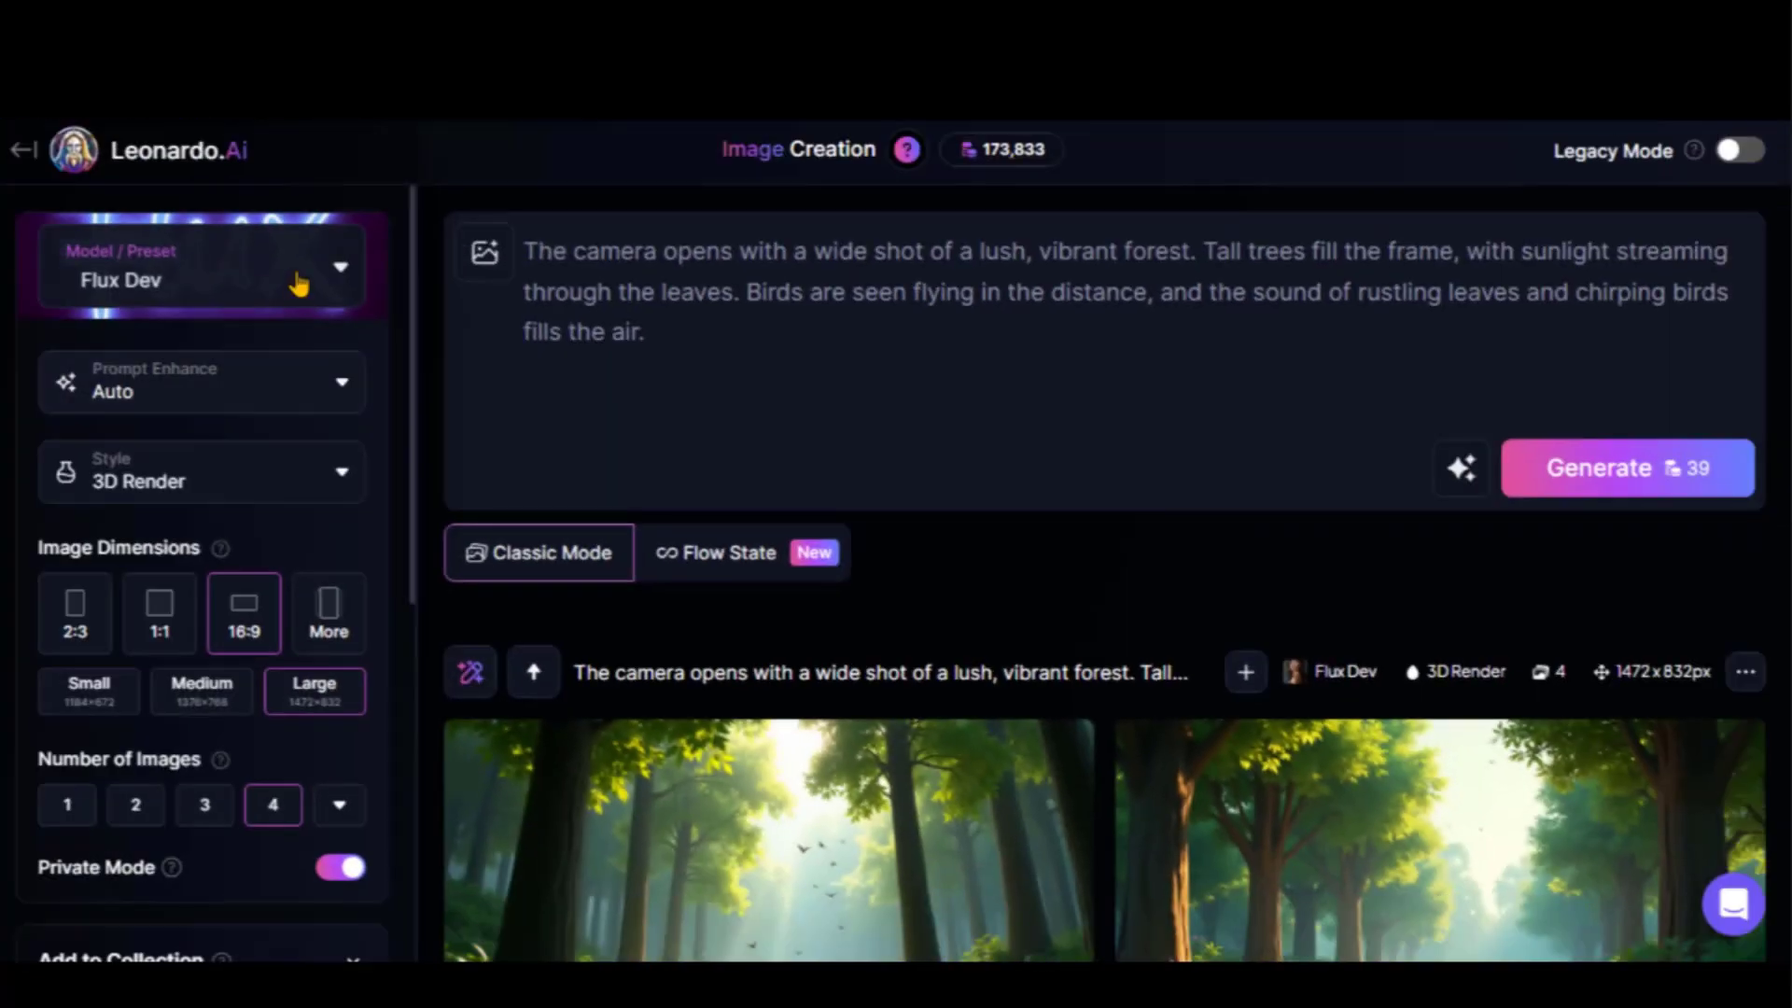
Switch the model to Phoenix 1.0 with the 3D Render style
{"action": "left_click", "coordinate": [288, 280]}
{"action": "left_click", "coordinate": [553, 448]}
{"action": "left_click", "coordinate": [260, 485]}
{"action": "scroll", "coordinate": [144, 725], "scroll_direction": "down", "scroll_amount": 8}
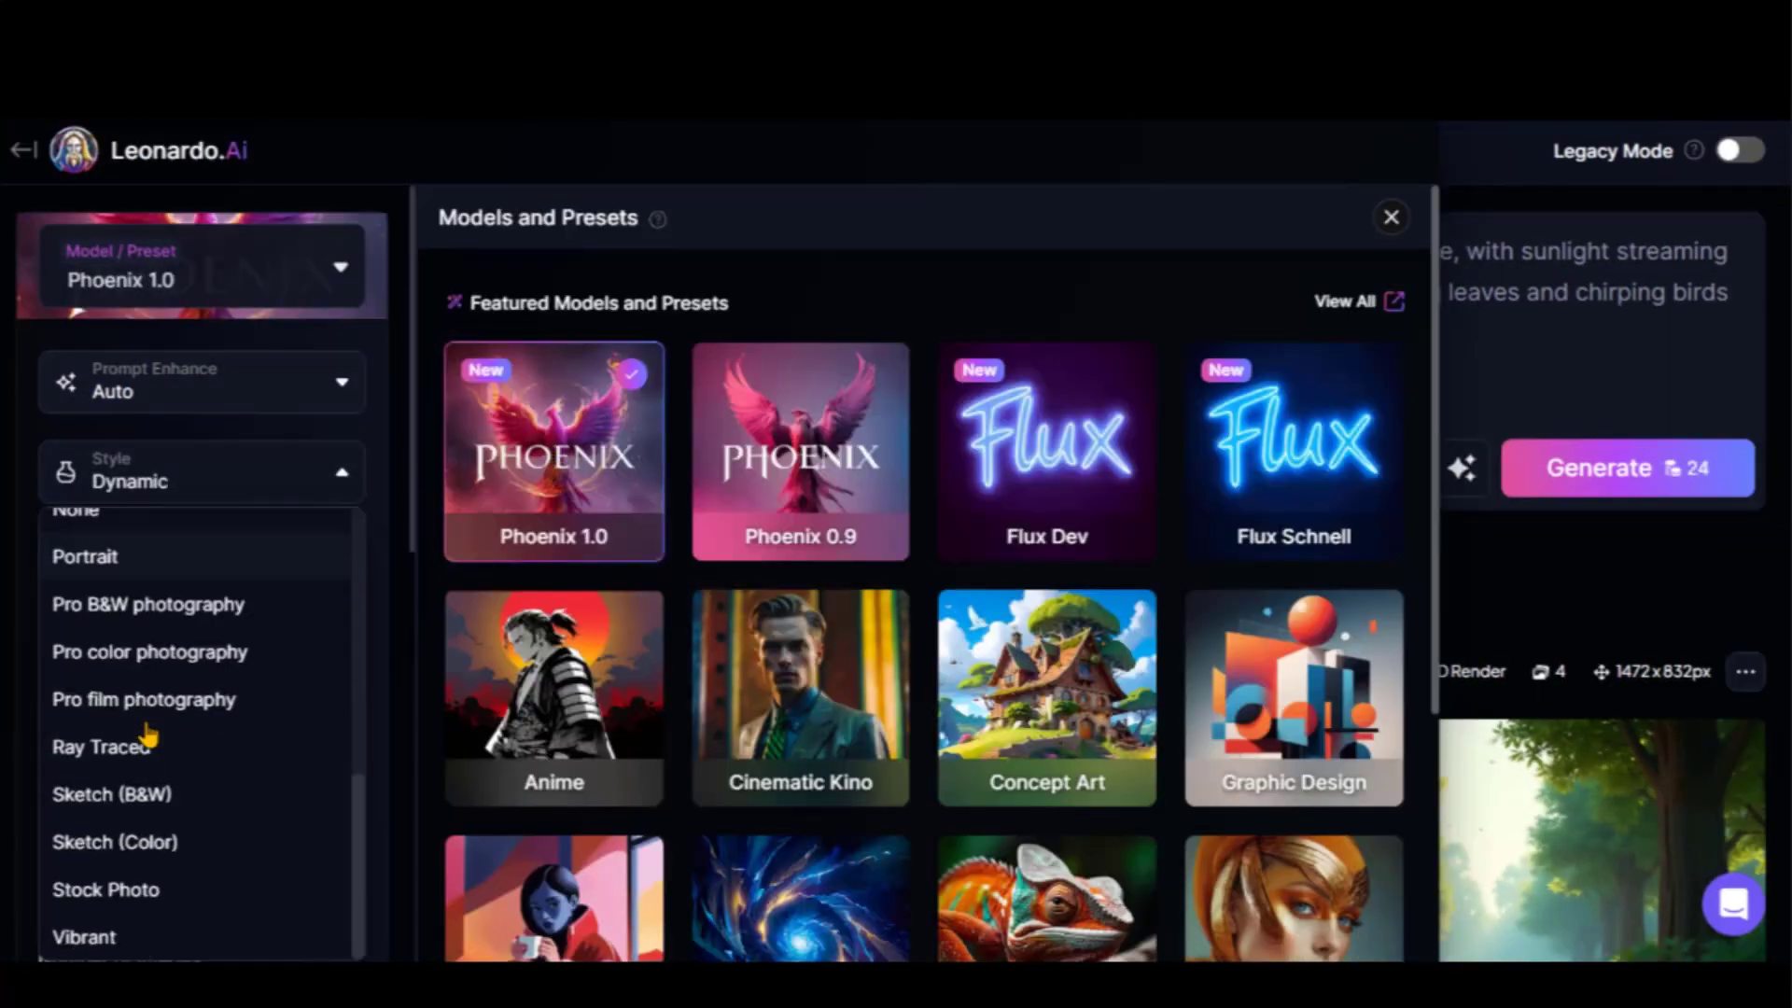
{"action": "scroll", "coordinate": [145, 726], "scroll_direction": "up", "scroll_amount": 6}
{"action": "left_click", "coordinate": [99, 542]}
{"action": "scroll", "coordinate": [270, 720], "scroll_direction": "down", "scroll_amount": 8}
{"action": "scroll", "coordinate": [266, 713], "scroll_direction": "up", "scroll_amount": 8}
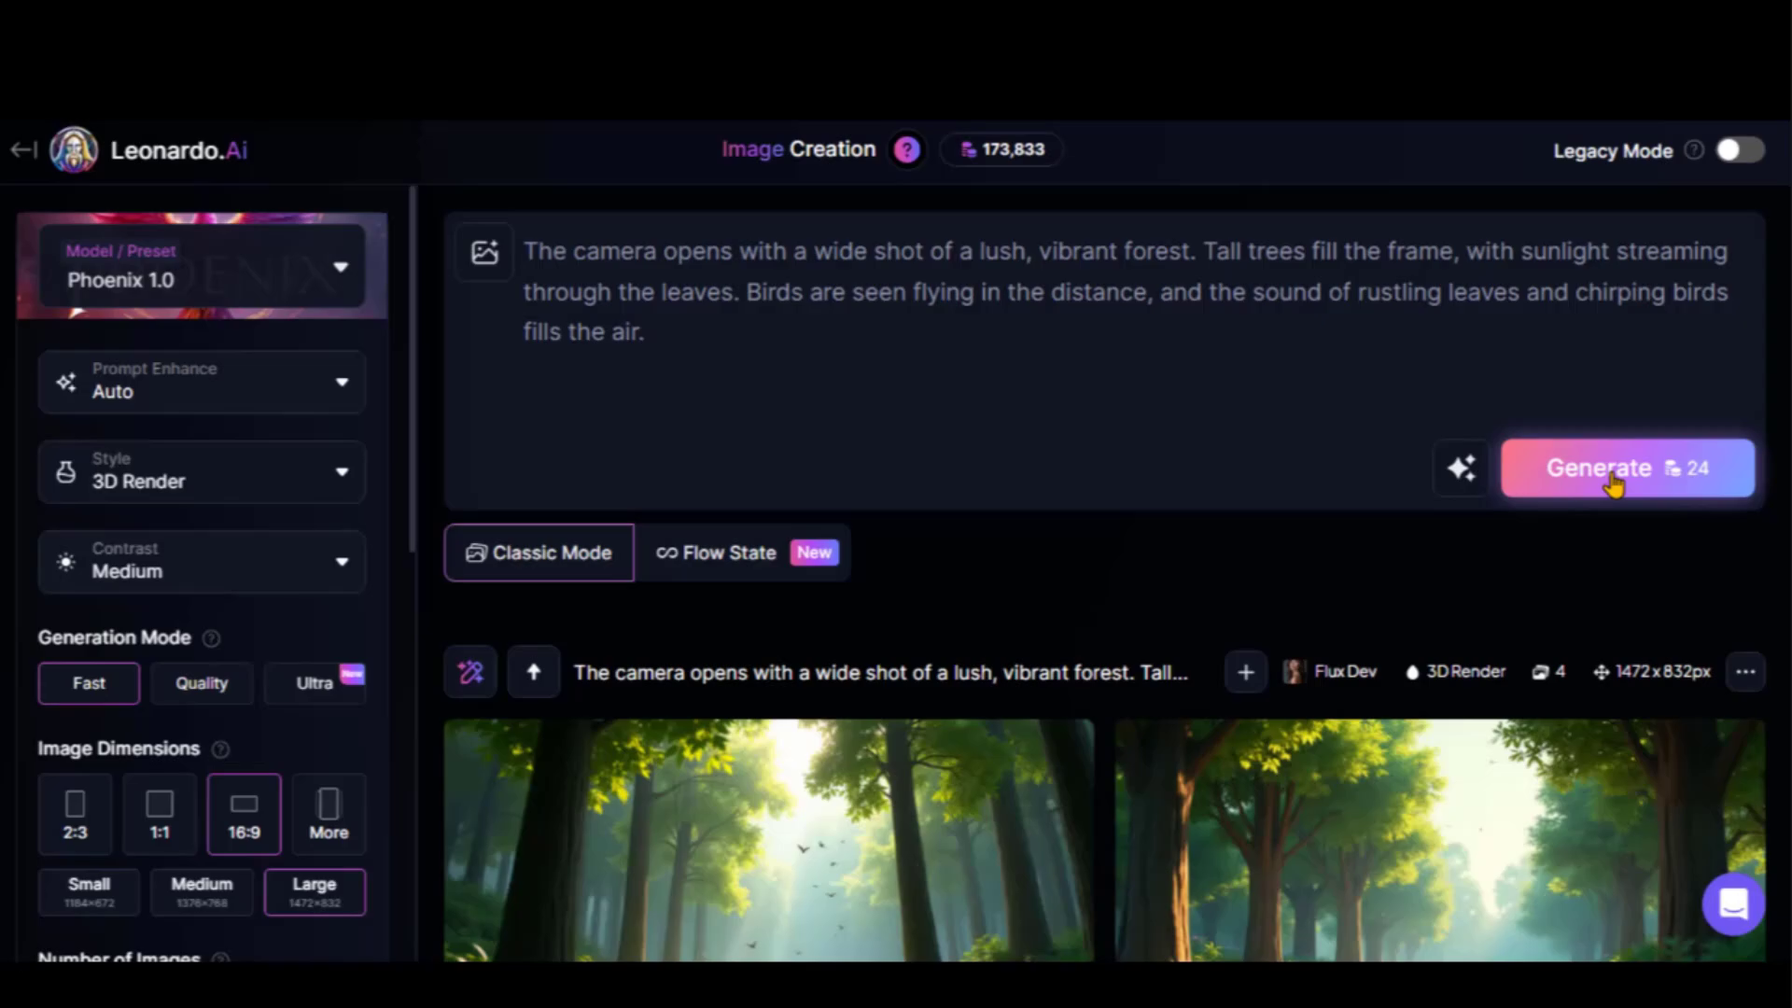
Review all four forest images and copy the forest generation's seed
{"action": "left_click", "coordinate": [1577, 469]}
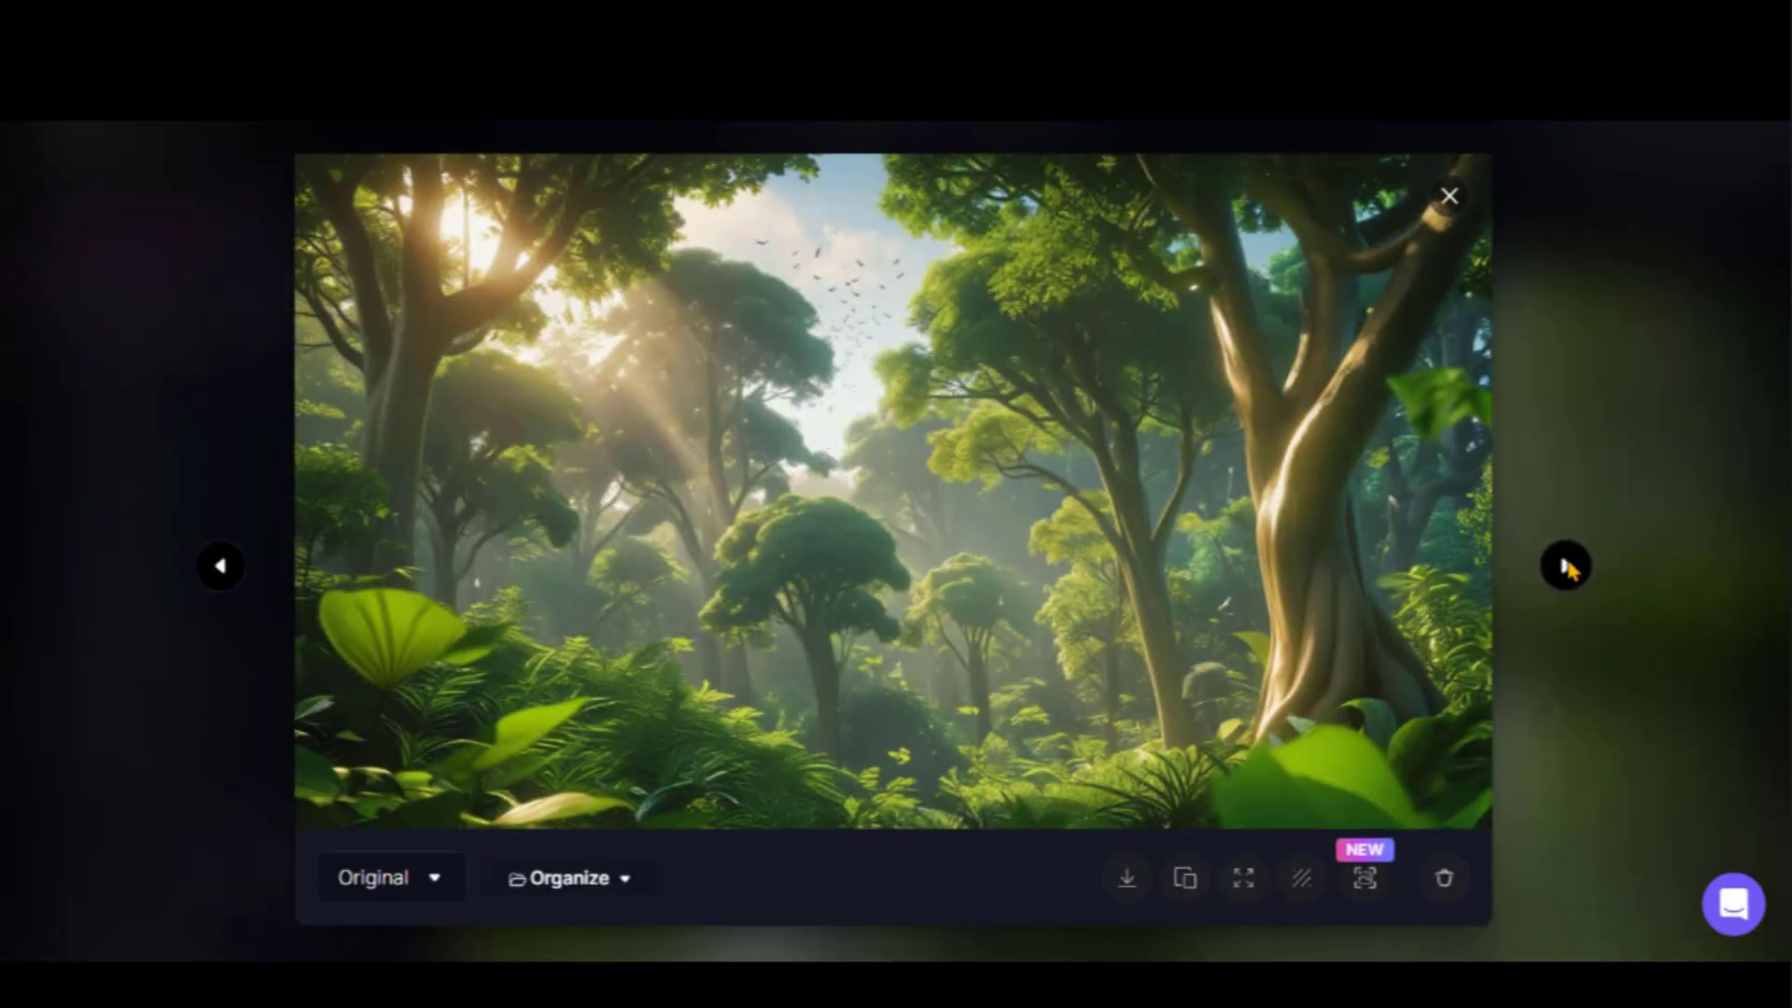
{"action": "left_click", "coordinate": [1566, 566]}
{"action": "left_click", "coordinate": [1566, 566]}
{"action": "left_click", "coordinate": [1565, 565]}
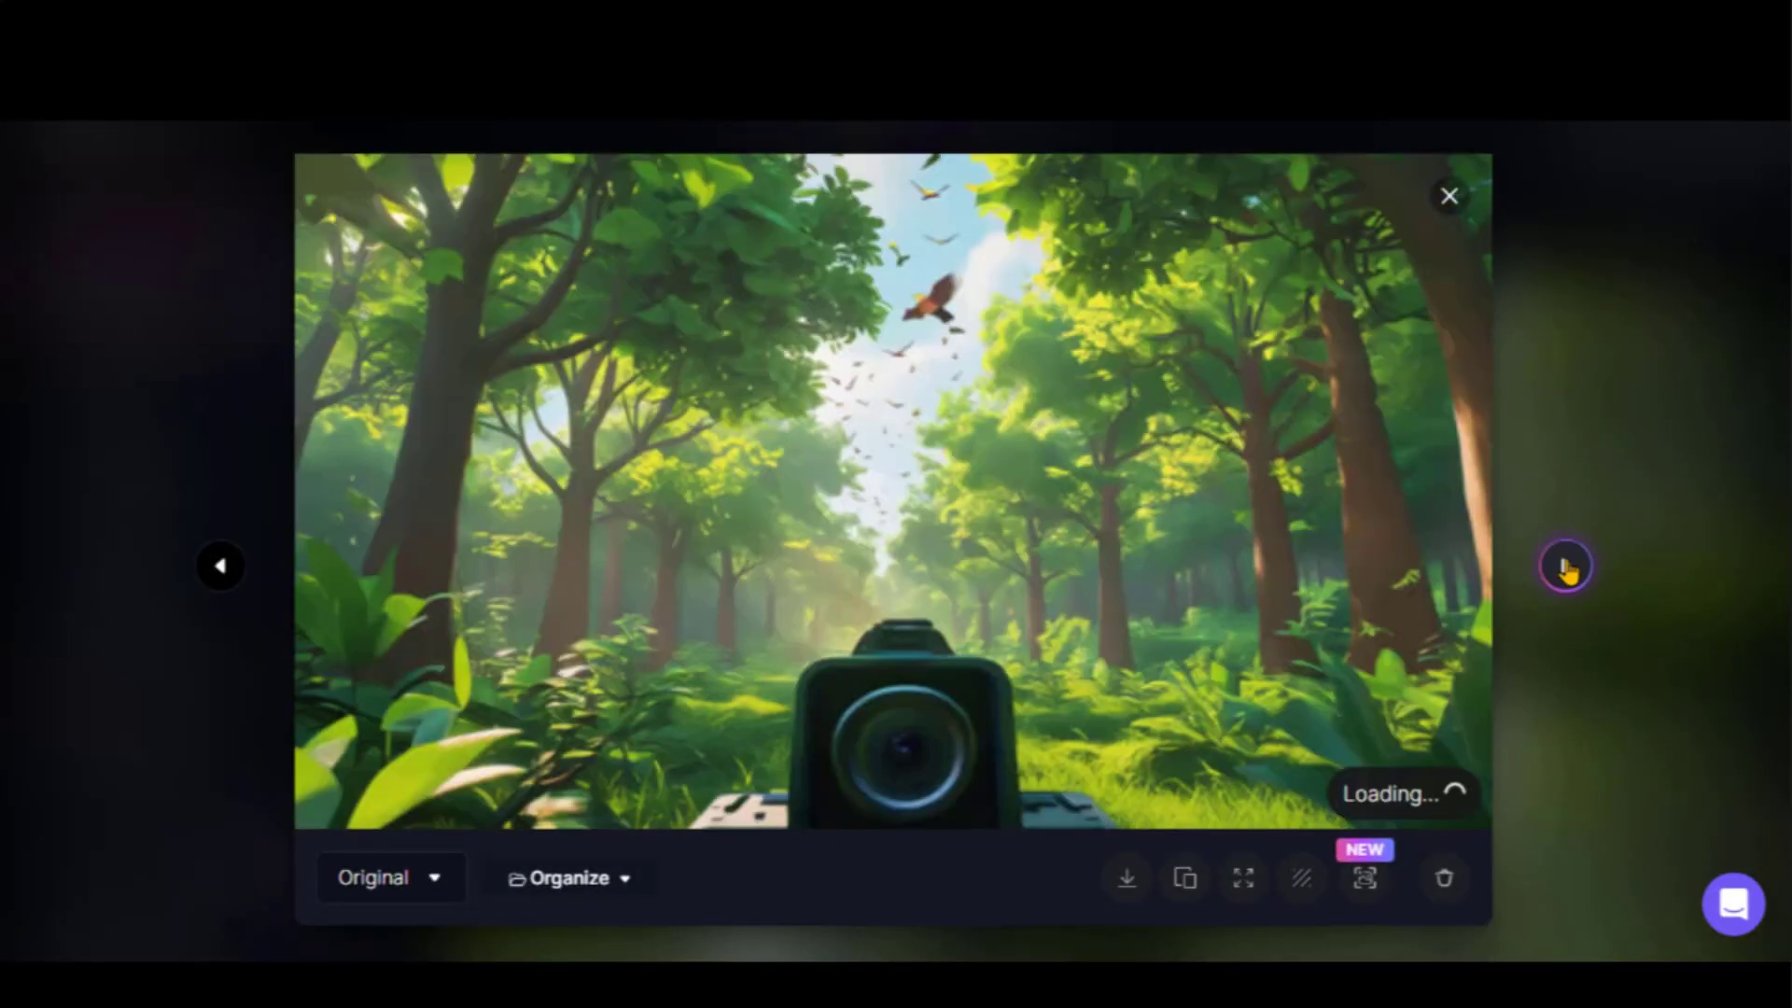
{"action": "left_click", "coordinate": [1566, 565]}
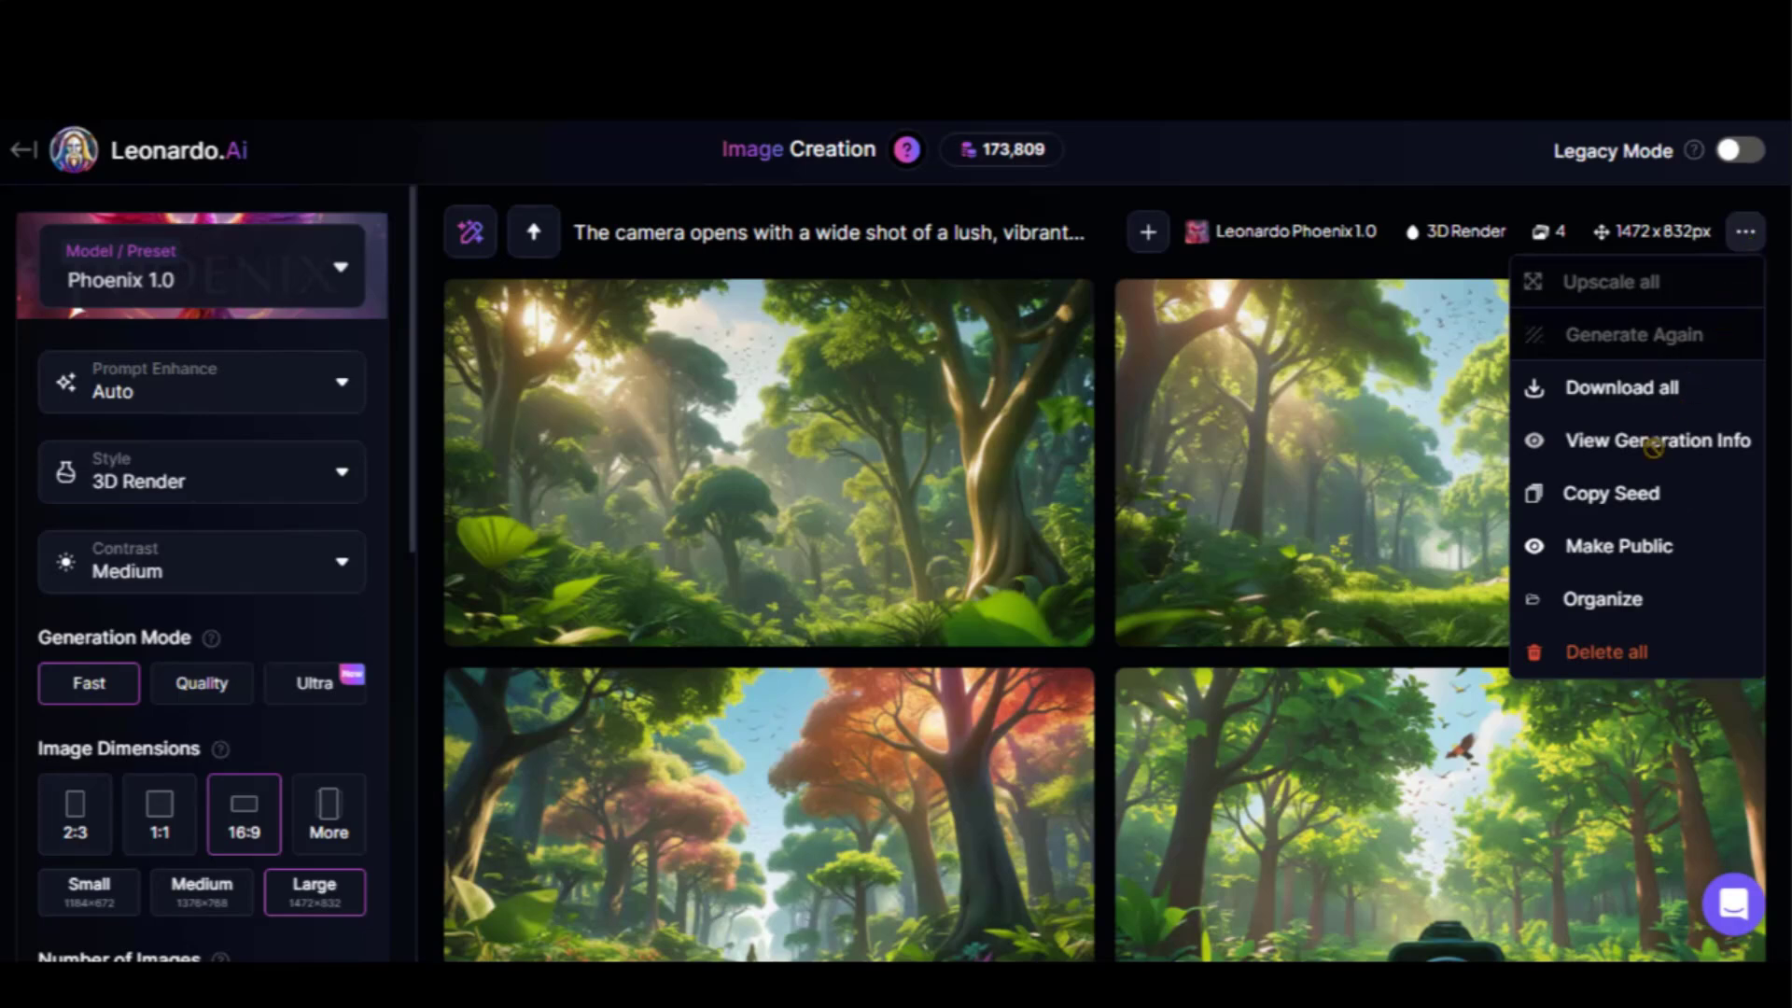
{"action": "left_click", "coordinate": [1636, 496]}
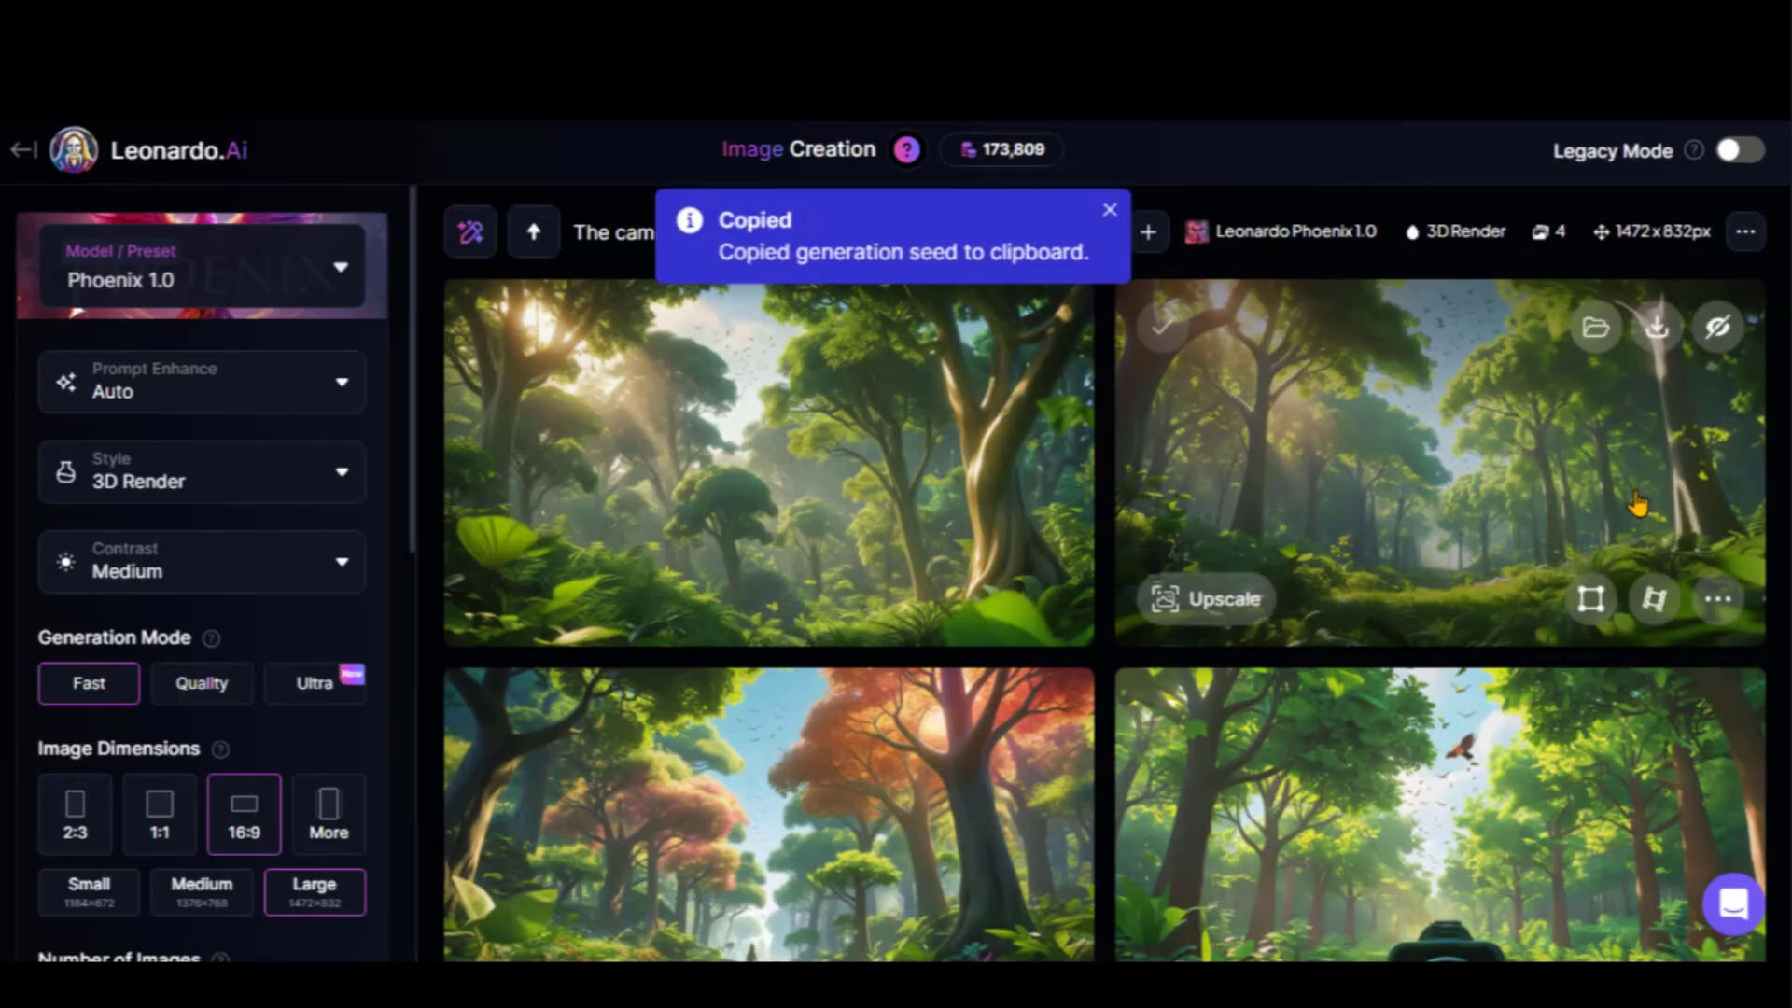
Copy the Shot 2 description from the DeepSeek storyboard
{"action": "scroll", "coordinate": [185, 744], "scroll_direction": "down", "scroll_amount": 9}
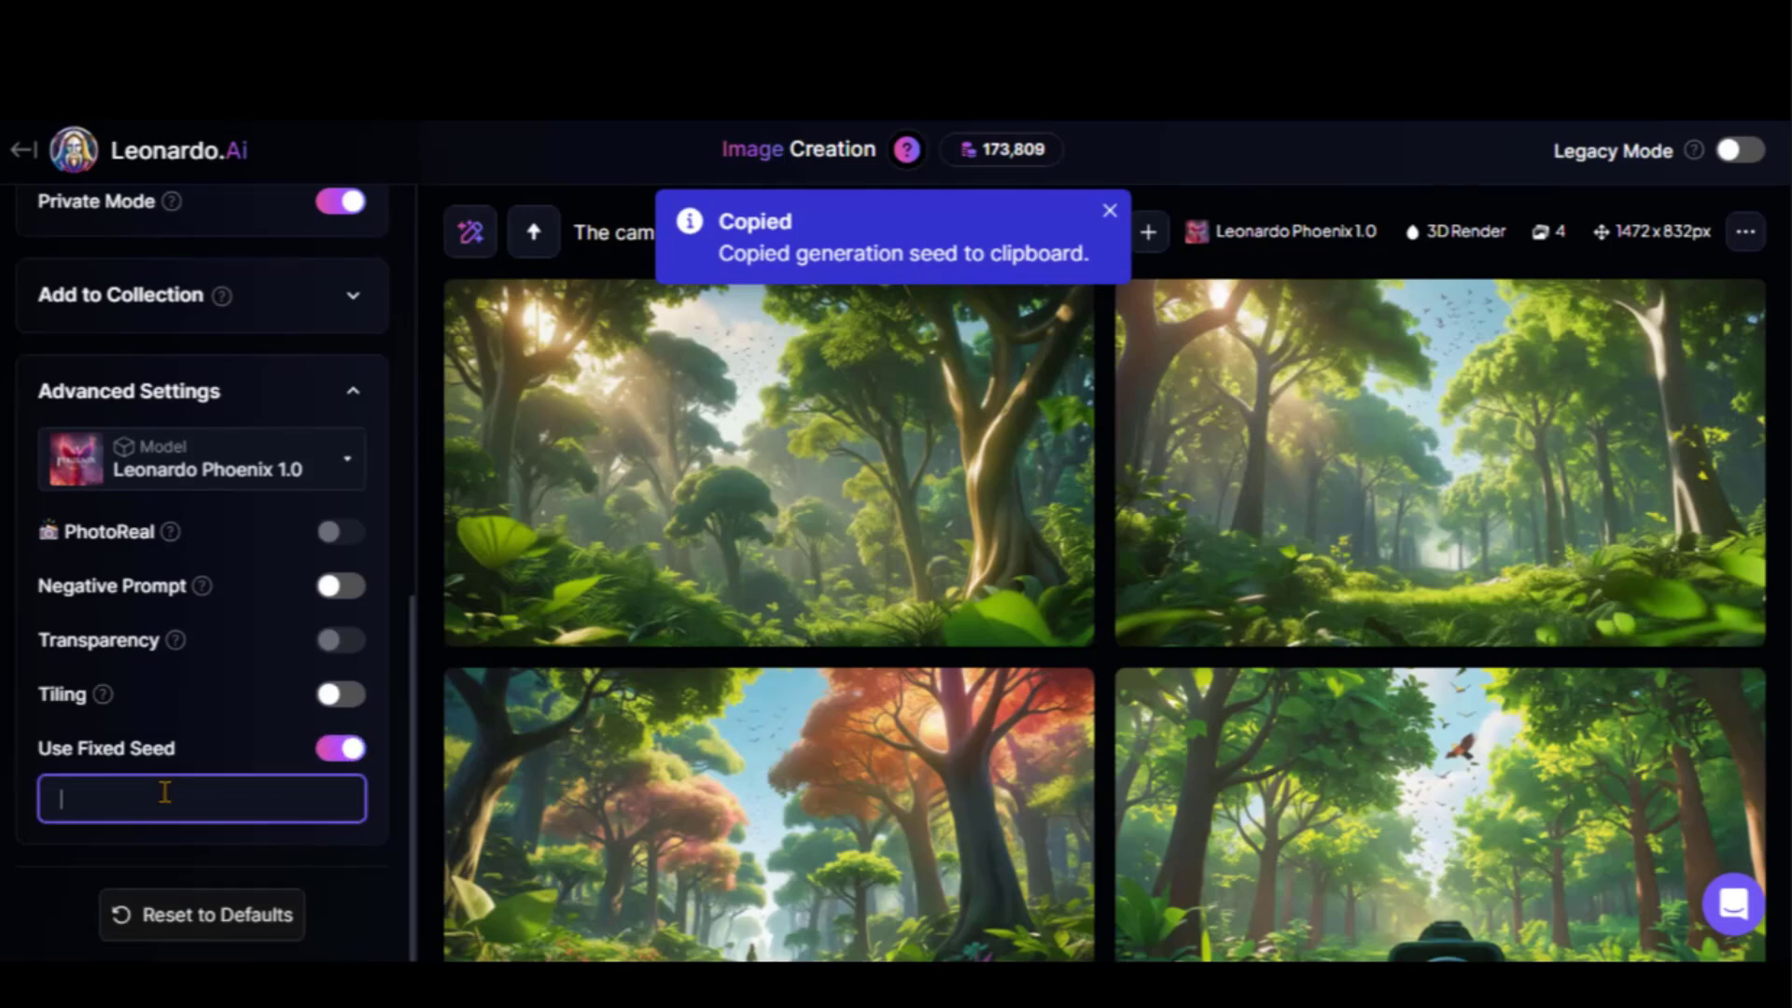
{"action": "scroll", "coordinate": [36, 776], "scroll_direction": "up", "scroll_amount": 9}
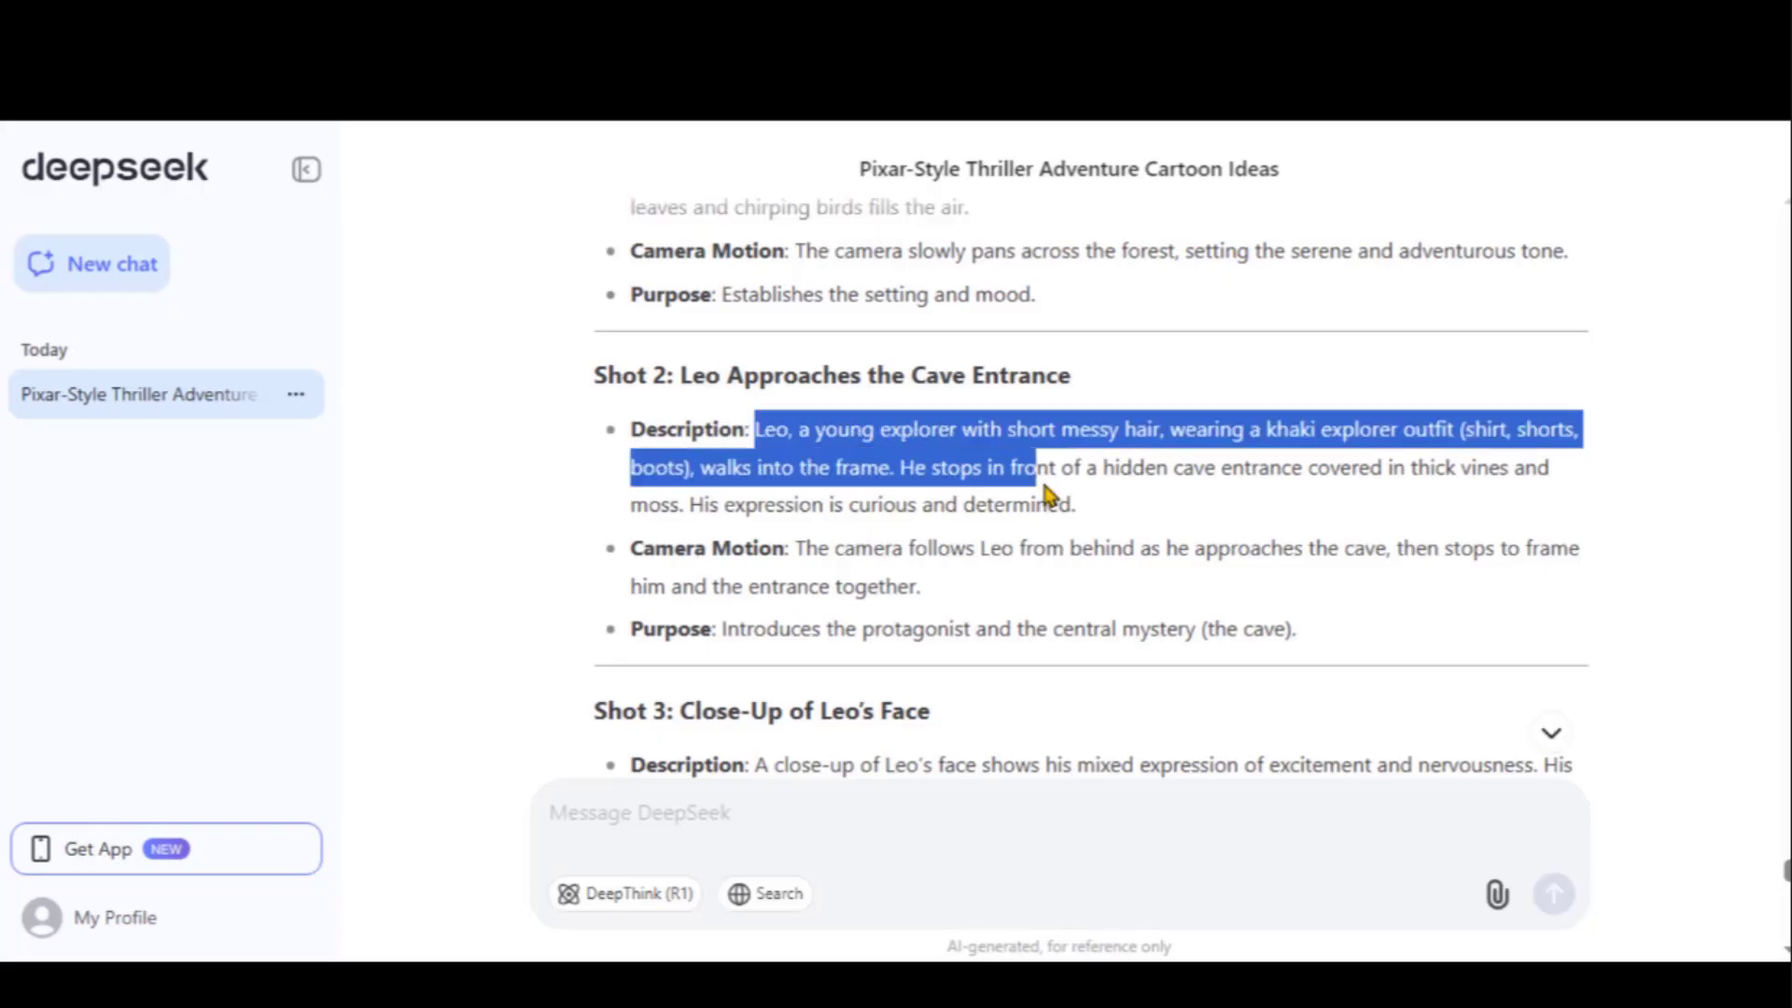
{"action": "left_click_drag", "start_coordinate": [1048, 492], "coordinate": [898, 502]}
{"action": "right_click", "coordinate": [897, 502]}
{"action": "left_click", "coordinate": [966, 503]}
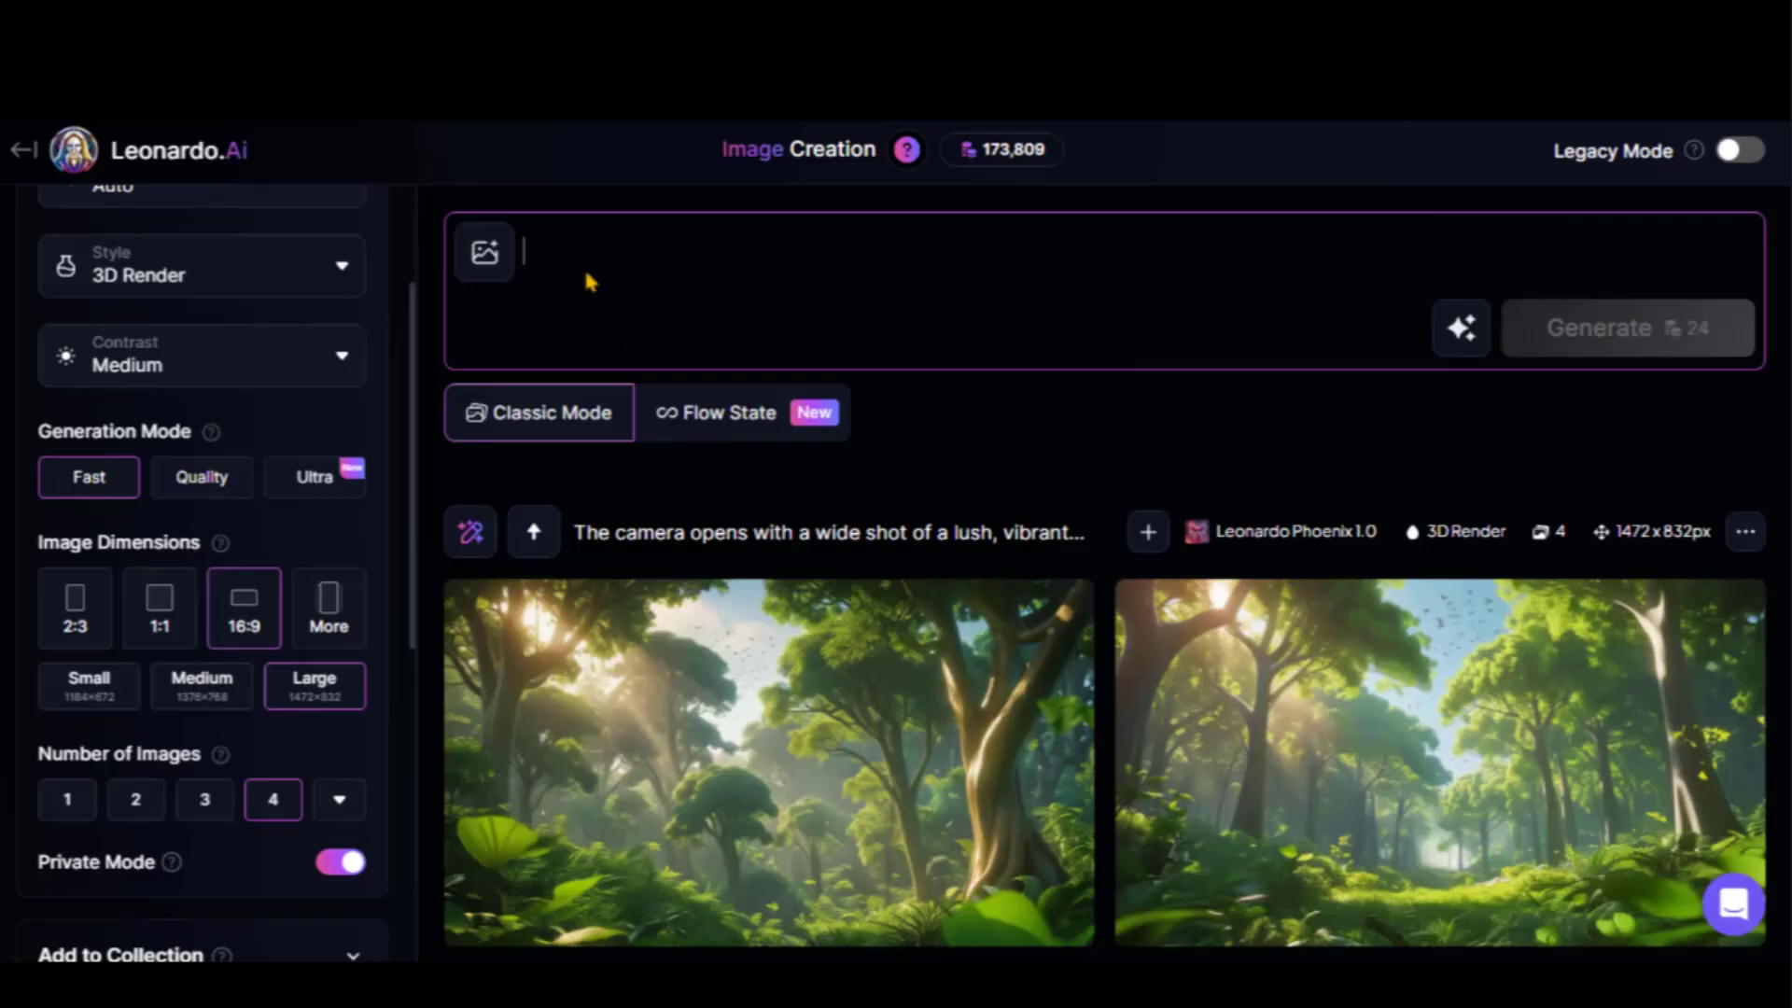
Generate four images of Leo at the vine-covered cave entrance from the Shot 2 prompt and review them
{"action": "left_click", "coordinate": [584, 266]}
{"action": "key", "text": "ctrl+v"}
{"action": "left_click_drag", "start_coordinate": [796, 332], "coordinate": [645, 292]}
{"action": "left_click", "coordinate": [700, 299]}
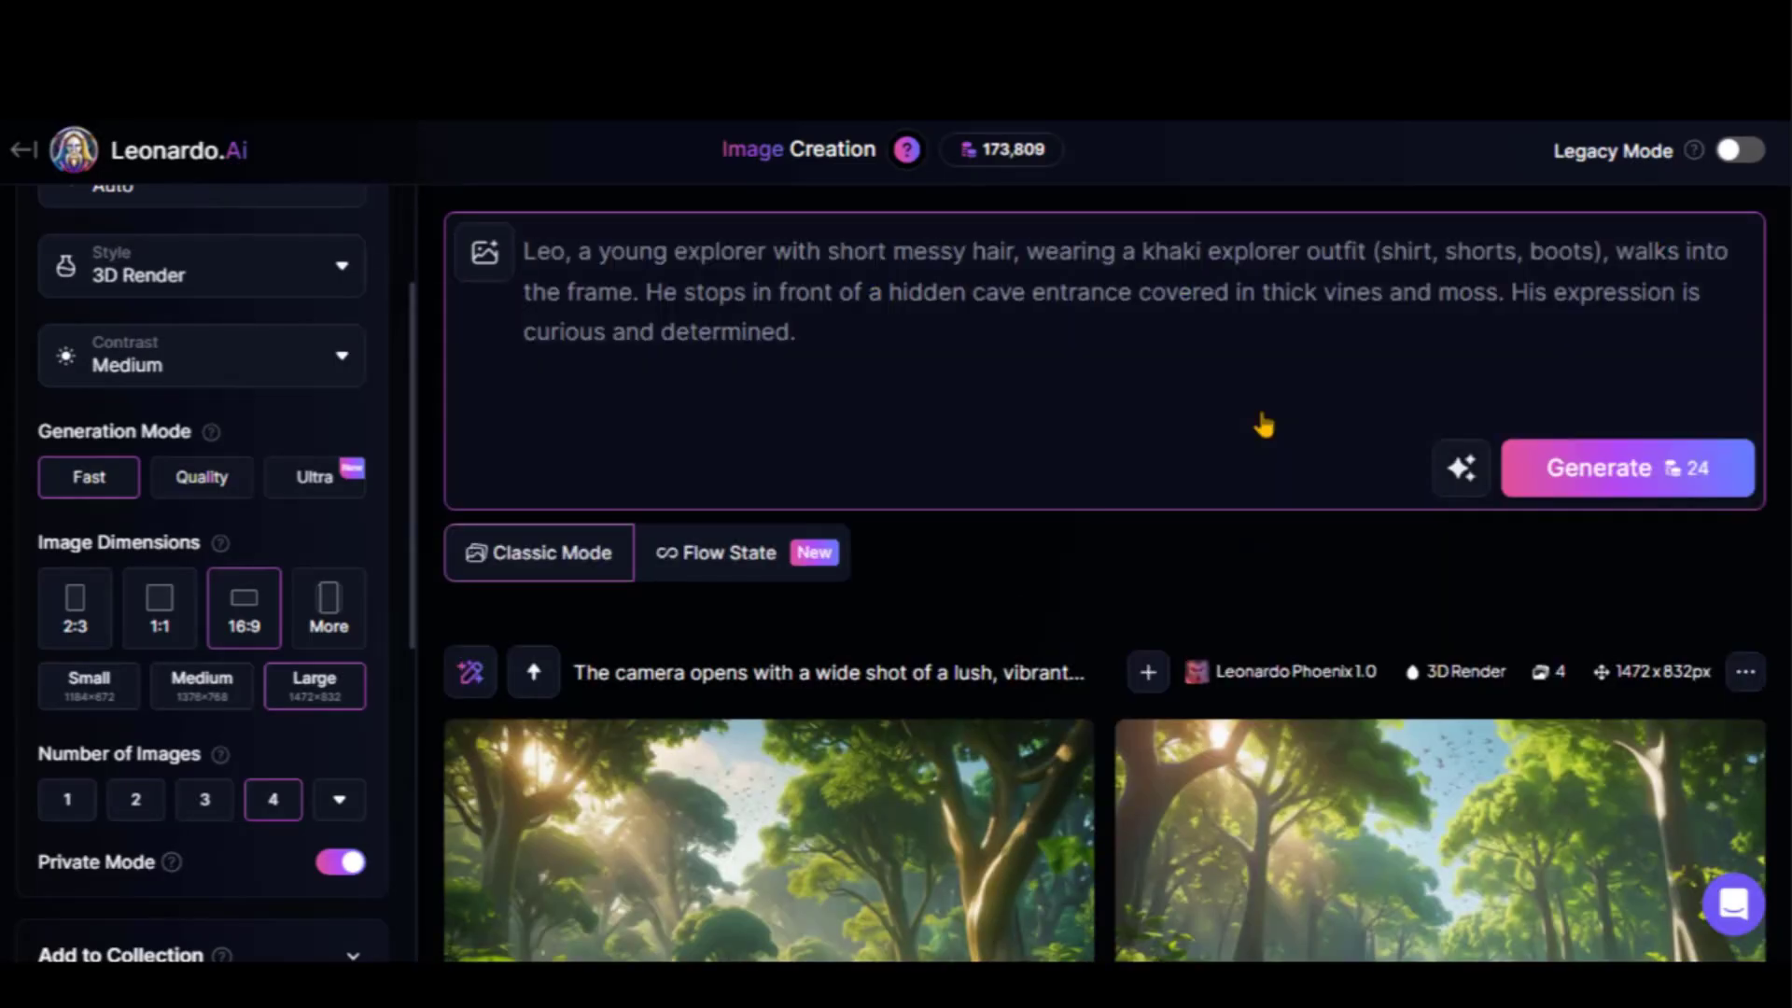
{"action": "left_click", "coordinate": [1592, 476]}
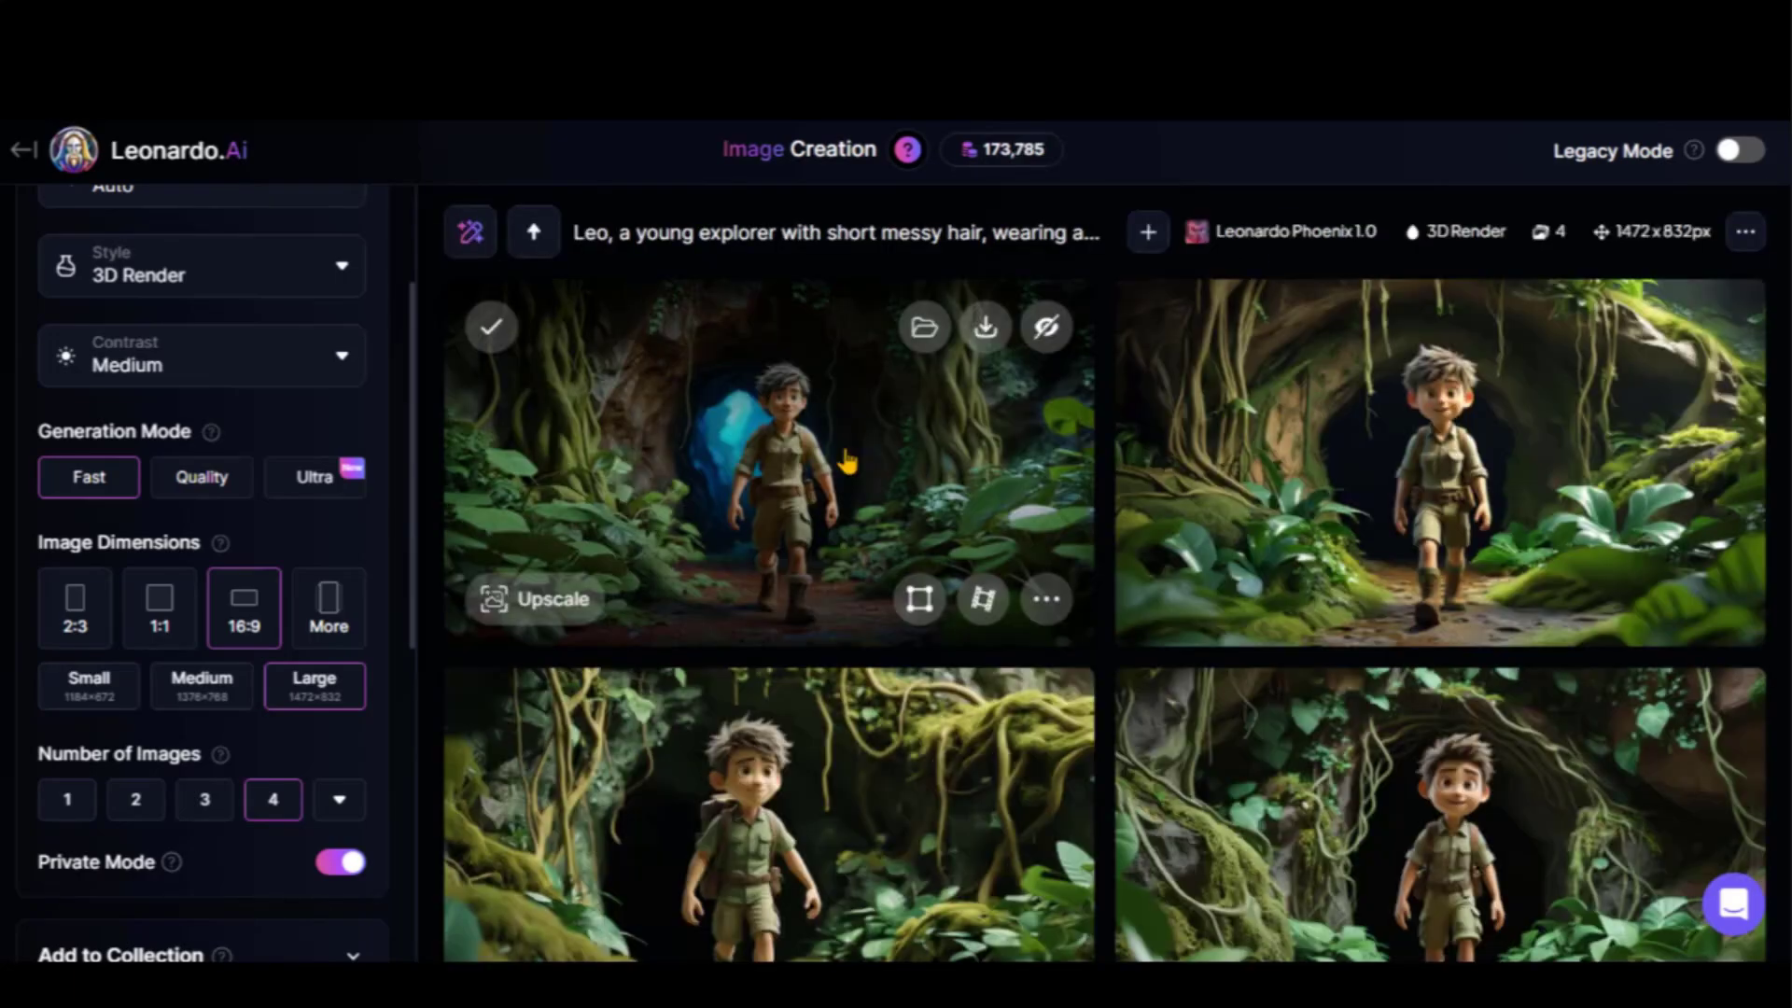
{"action": "left_click", "coordinate": [844, 447]}
{"action": "left_click", "coordinate": [1566, 566]}
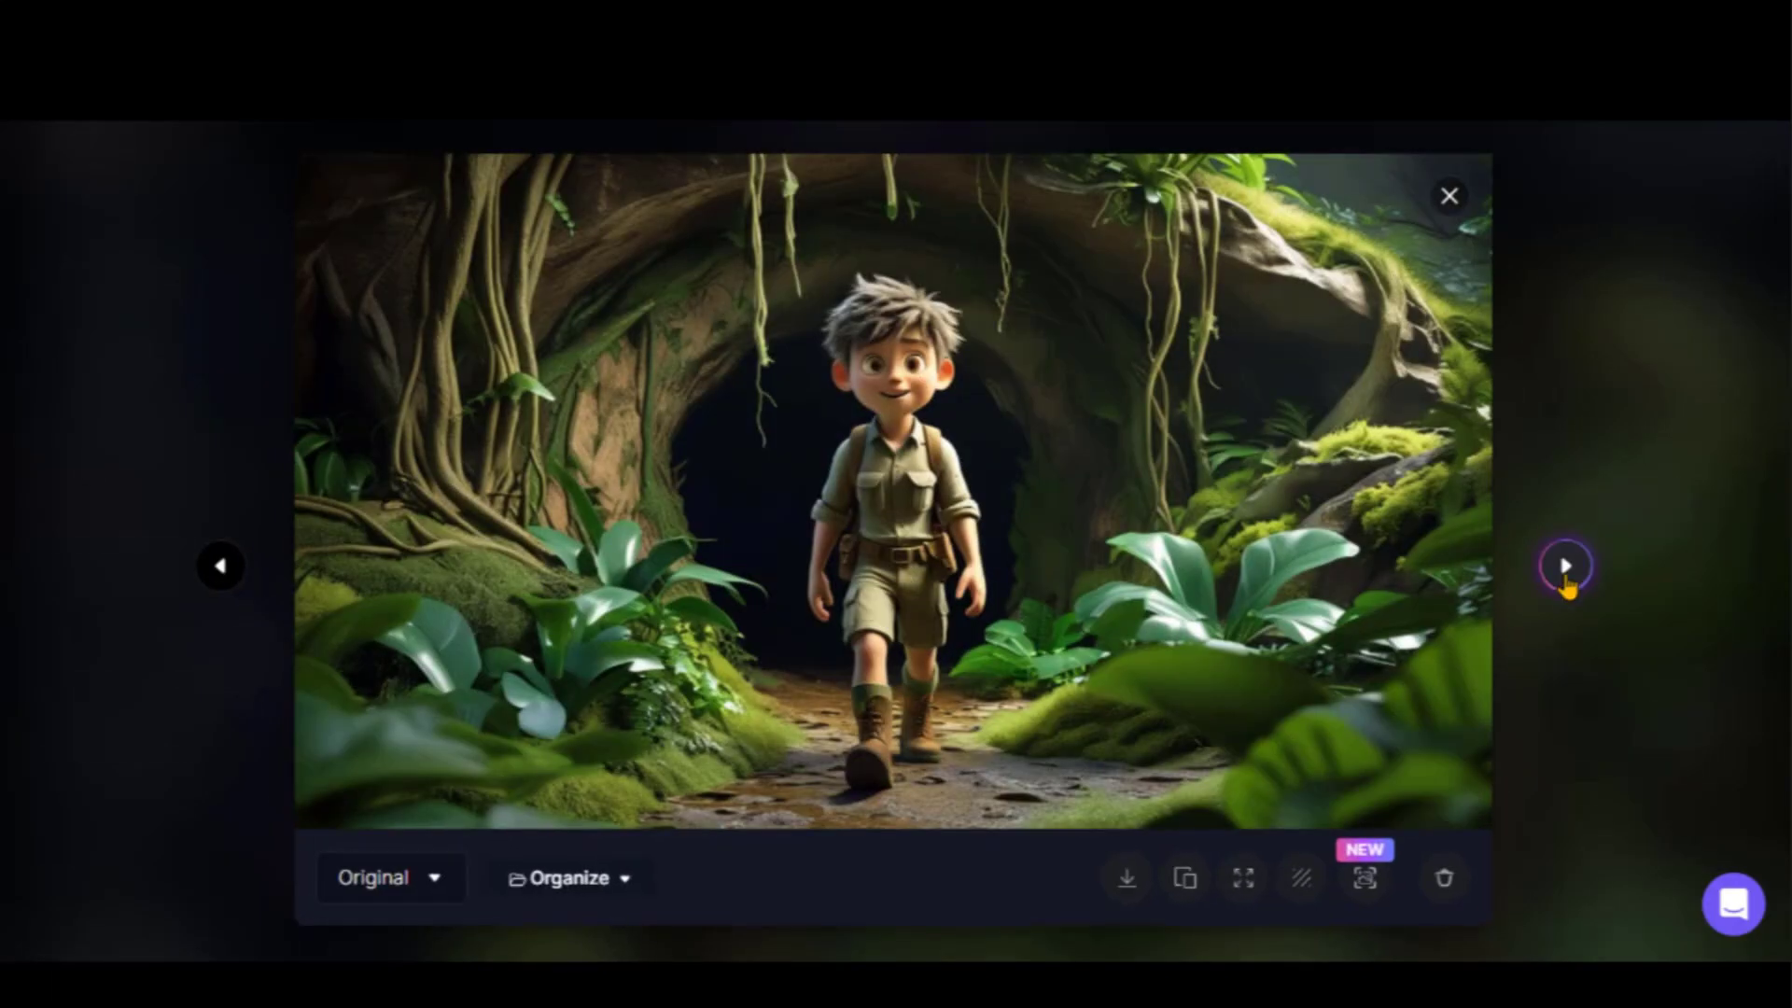
{"action": "left_click", "coordinate": [1566, 565]}
{"action": "left_click", "coordinate": [1566, 565]}
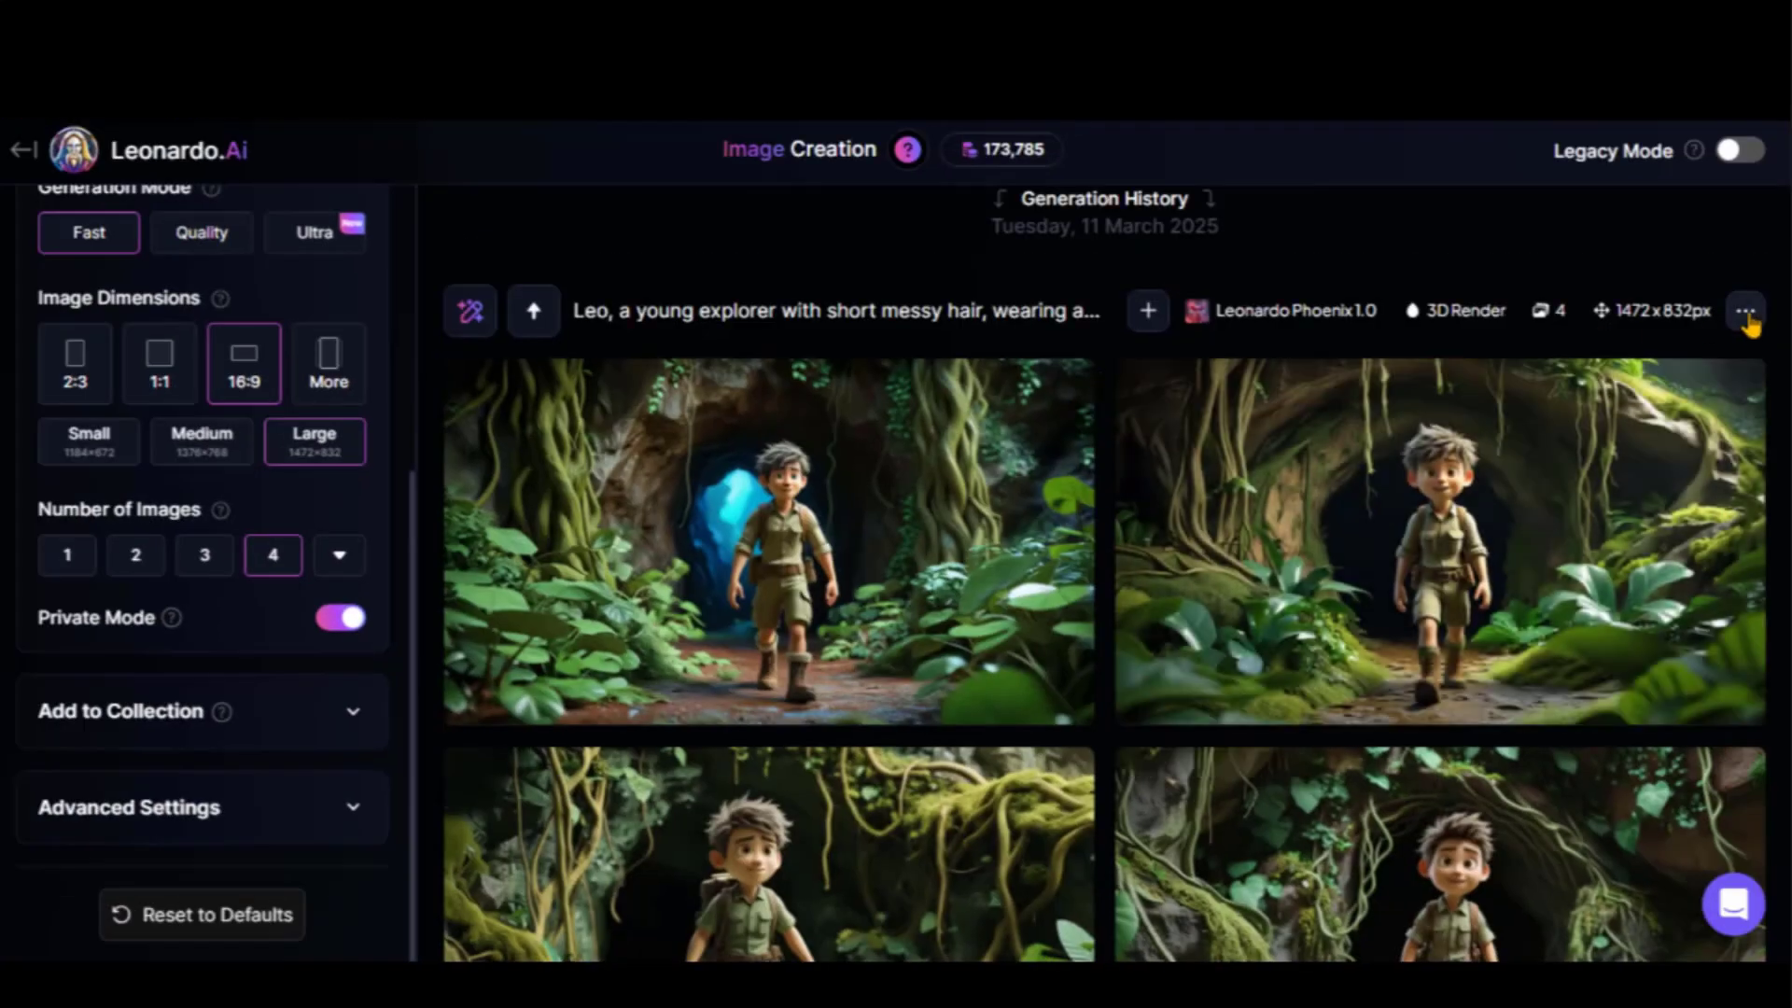
{"action": "left_click", "coordinate": [1745, 313]}
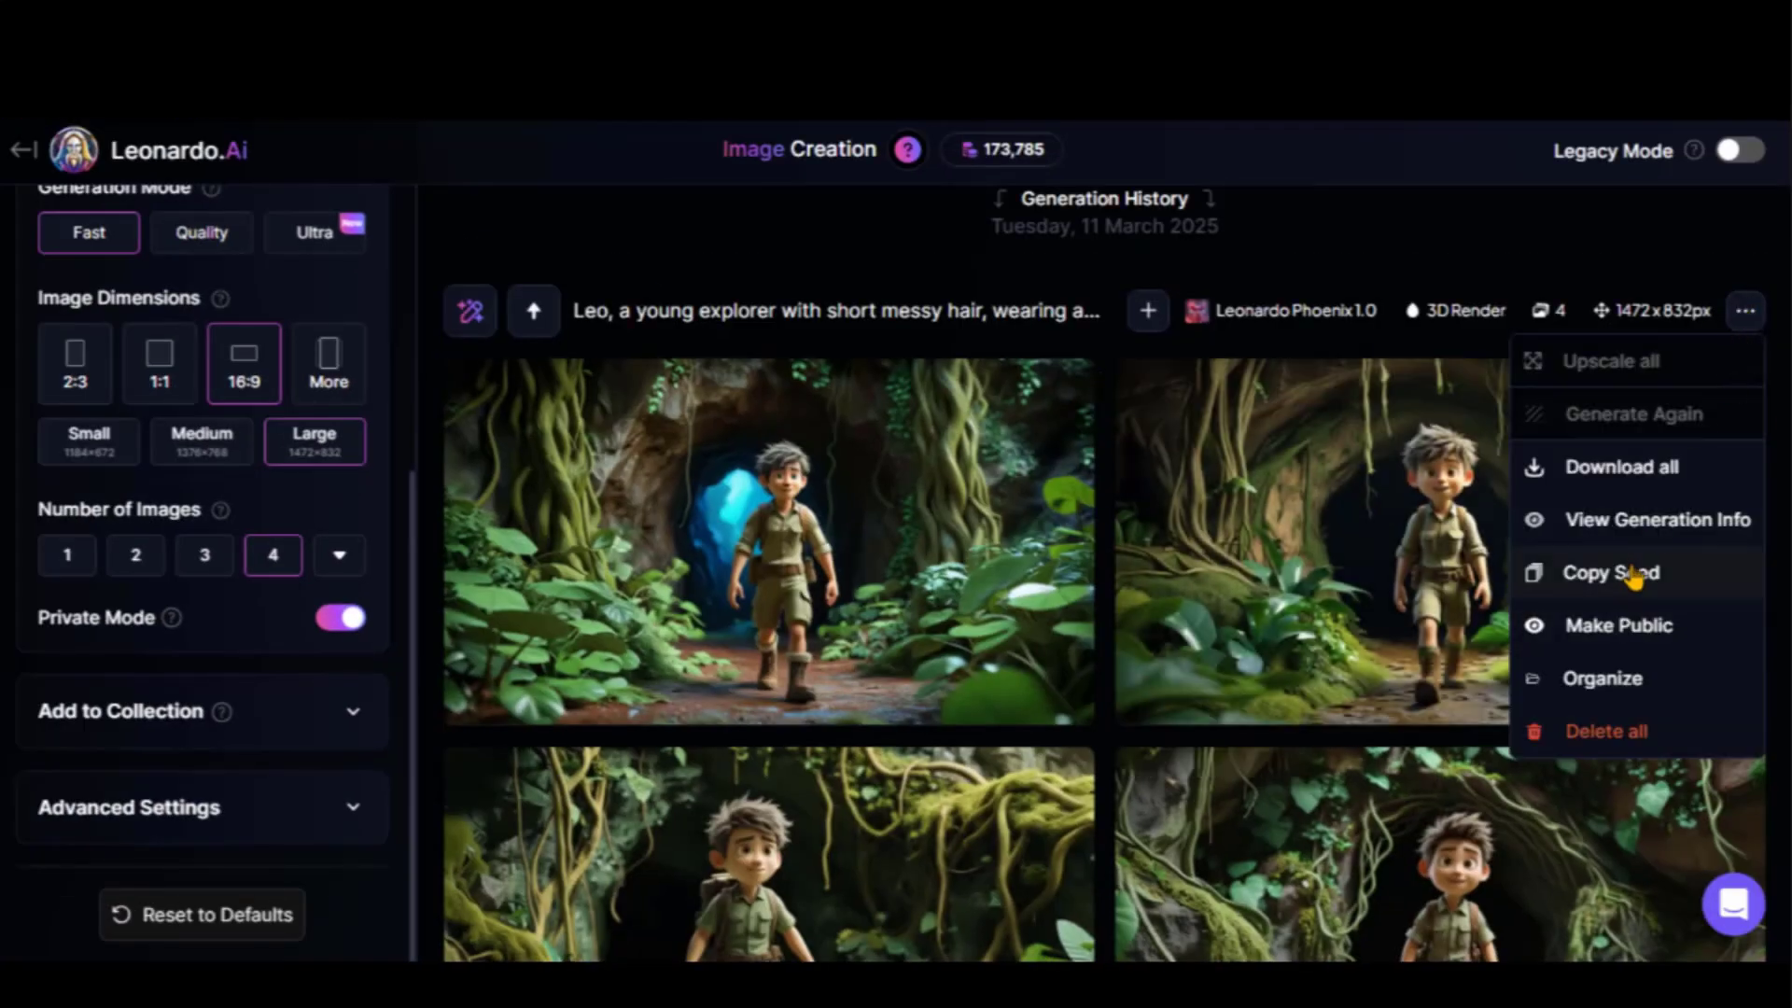
{"action": "left_click", "coordinate": [1633, 574]}
{"action": "left_click", "coordinate": [353, 810]}
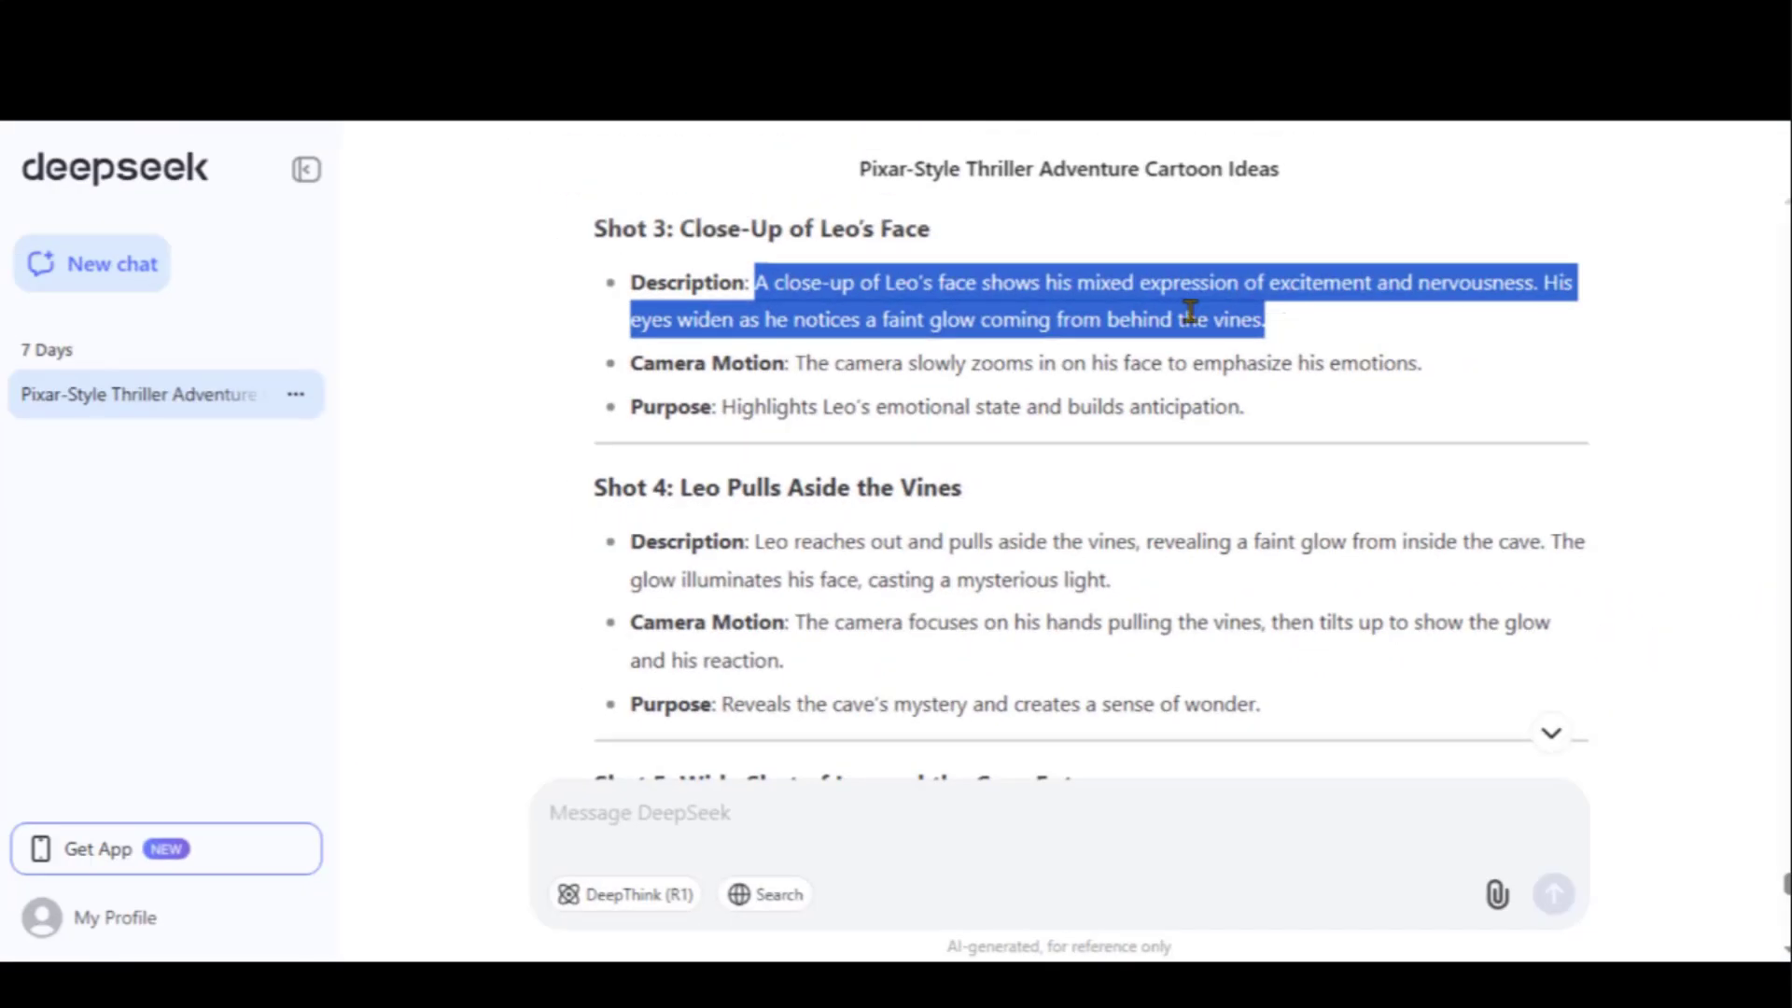
{"action": "right_click", "coordinate": [1129, 315]}
{"action": "left_click", "coordinate": [1185, 345]}
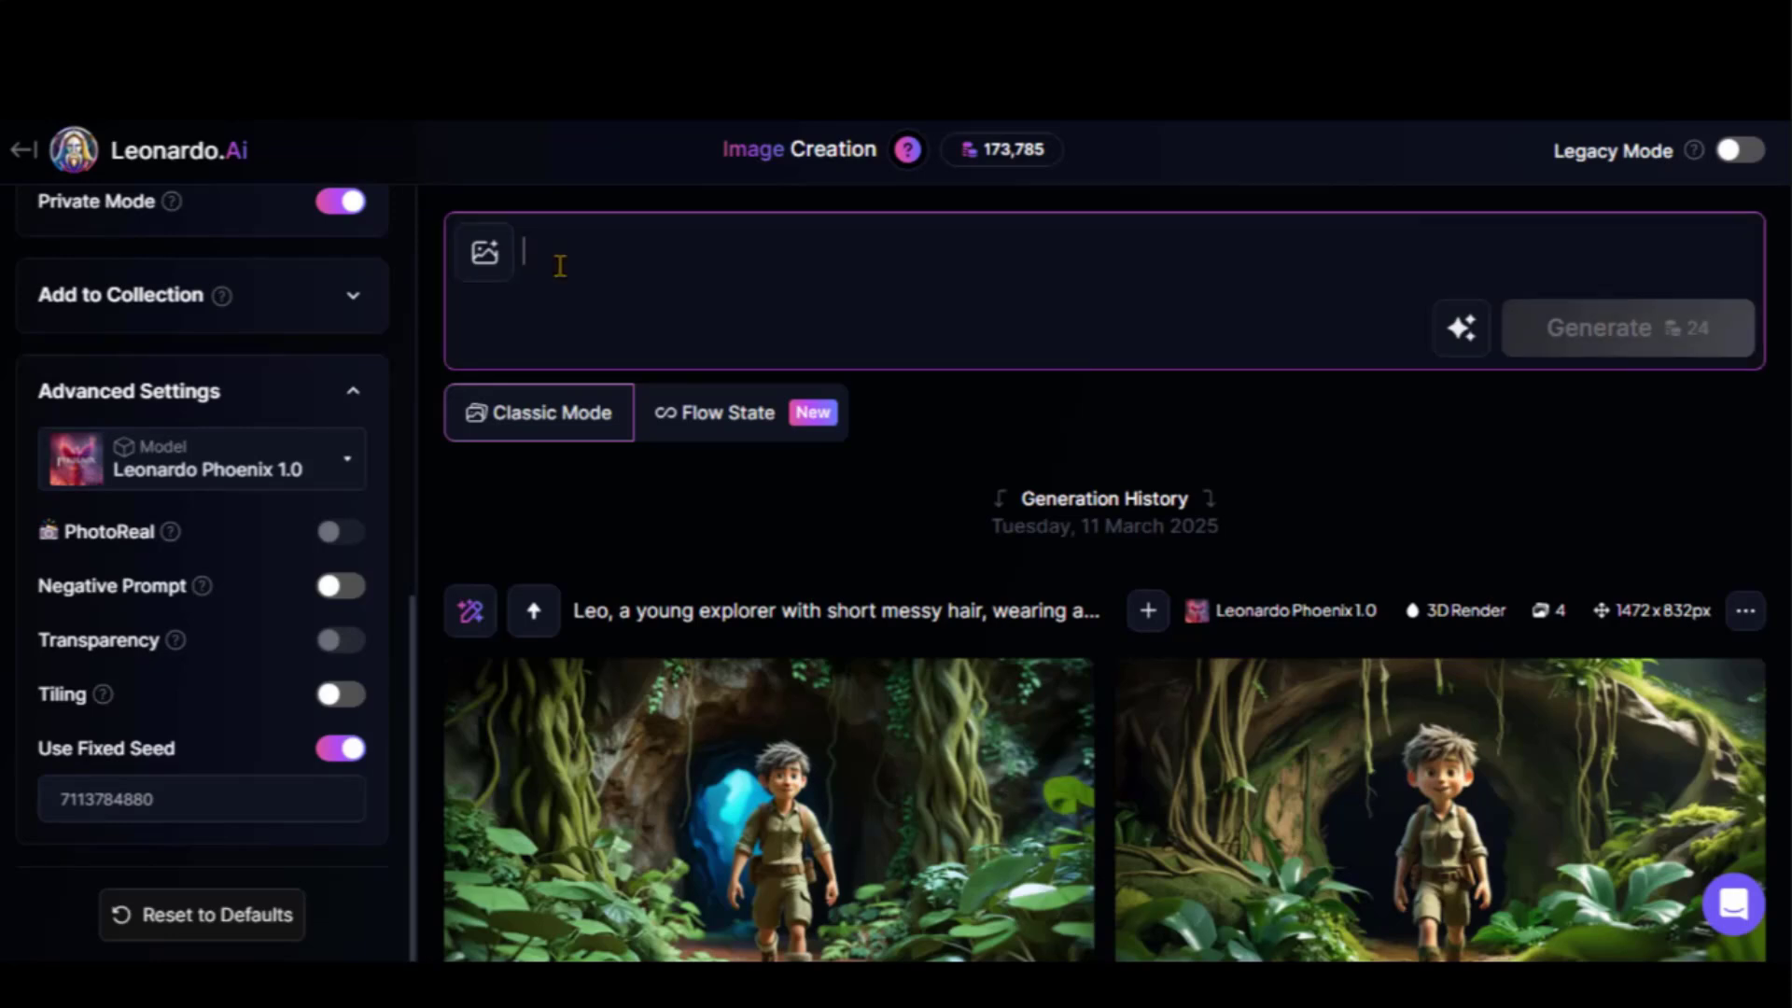
{"action": "key", "text": "ctrl+v"}
{"action": "left_click", "coordinate": [1589, 446]}
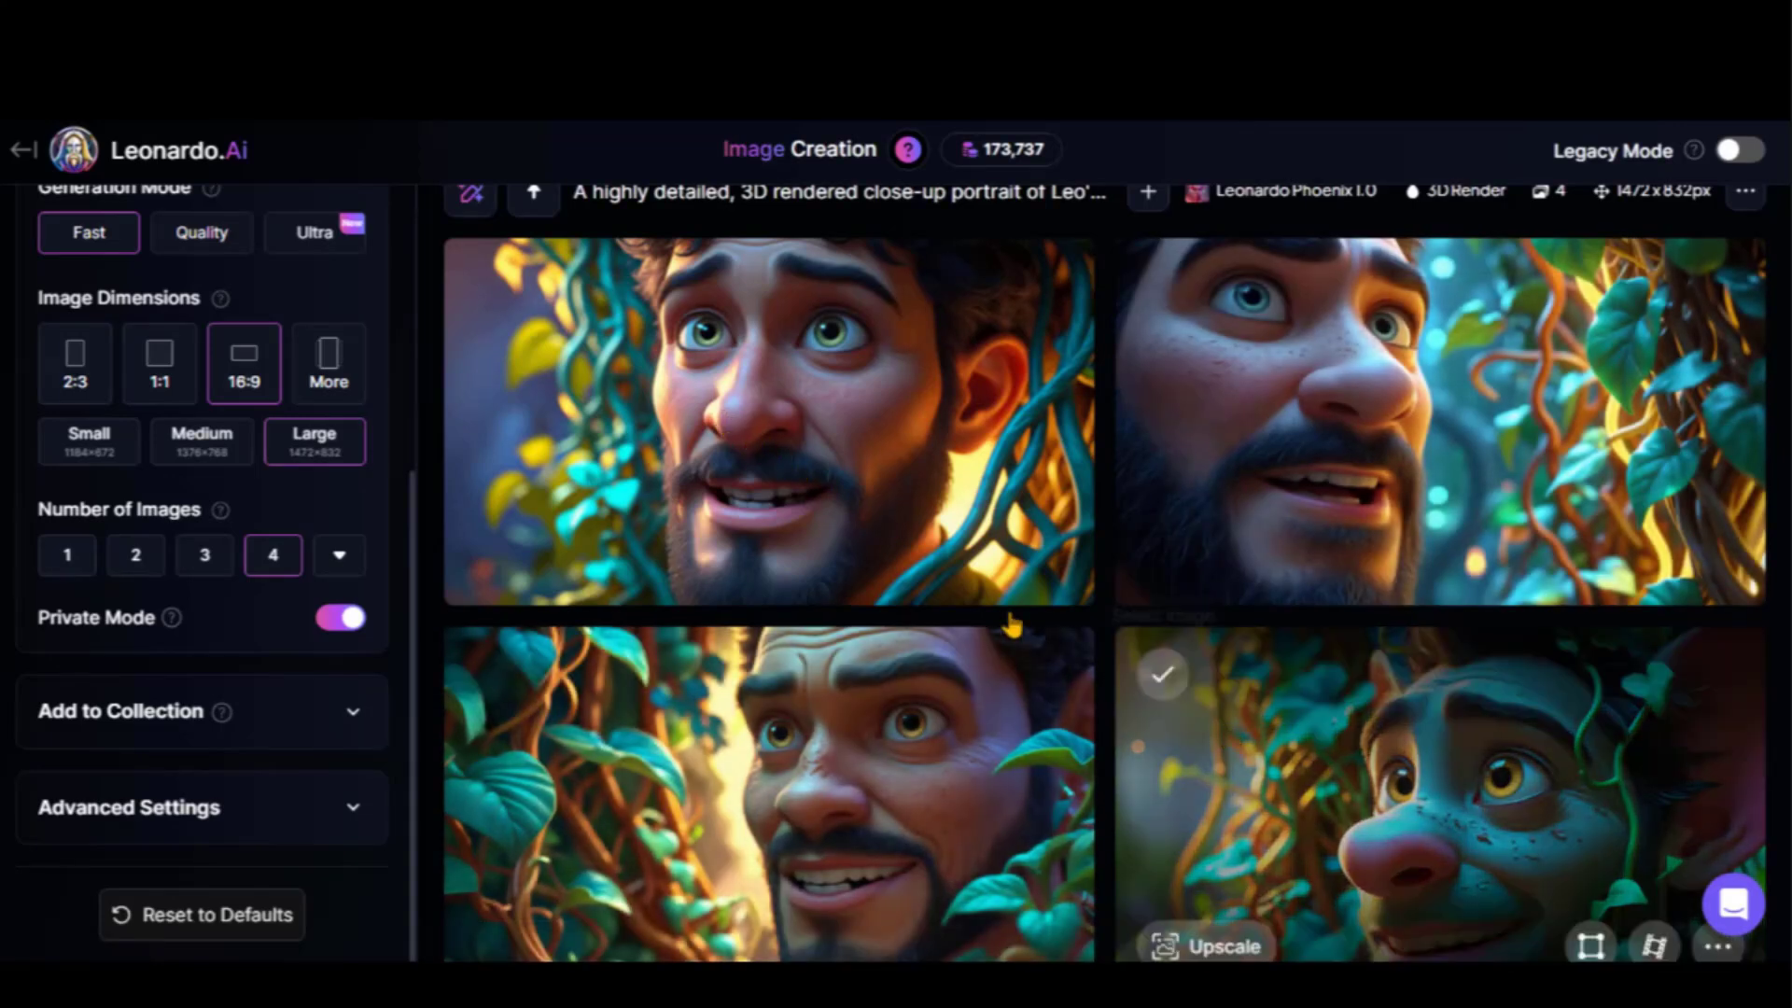
{"action": "scroll", "coordinate": [1013, 625], "scroll_direction": "up", "scroll_amount": 5}
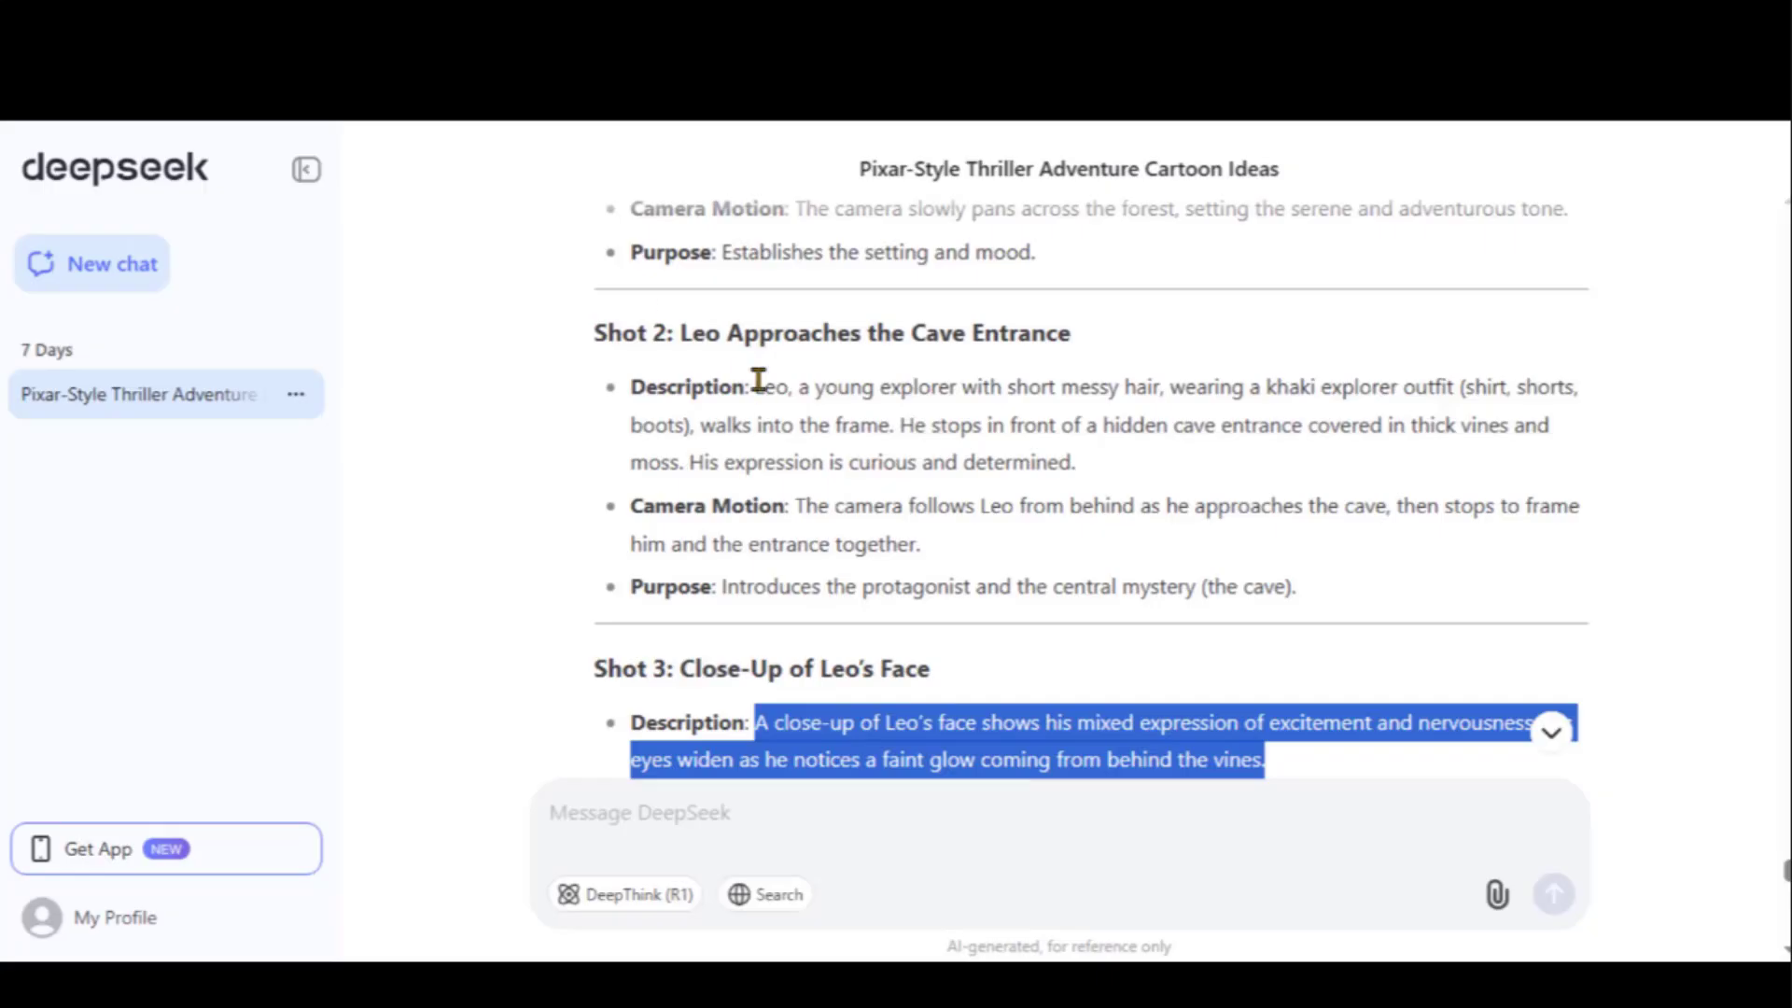
Prepend Shot 2's first sentence to the prompt, generate, and review the glowing-vine explorer images
{"action": "left_click_drag", "start_coordinate": [757, 380], "coordinate": [894, 425]}
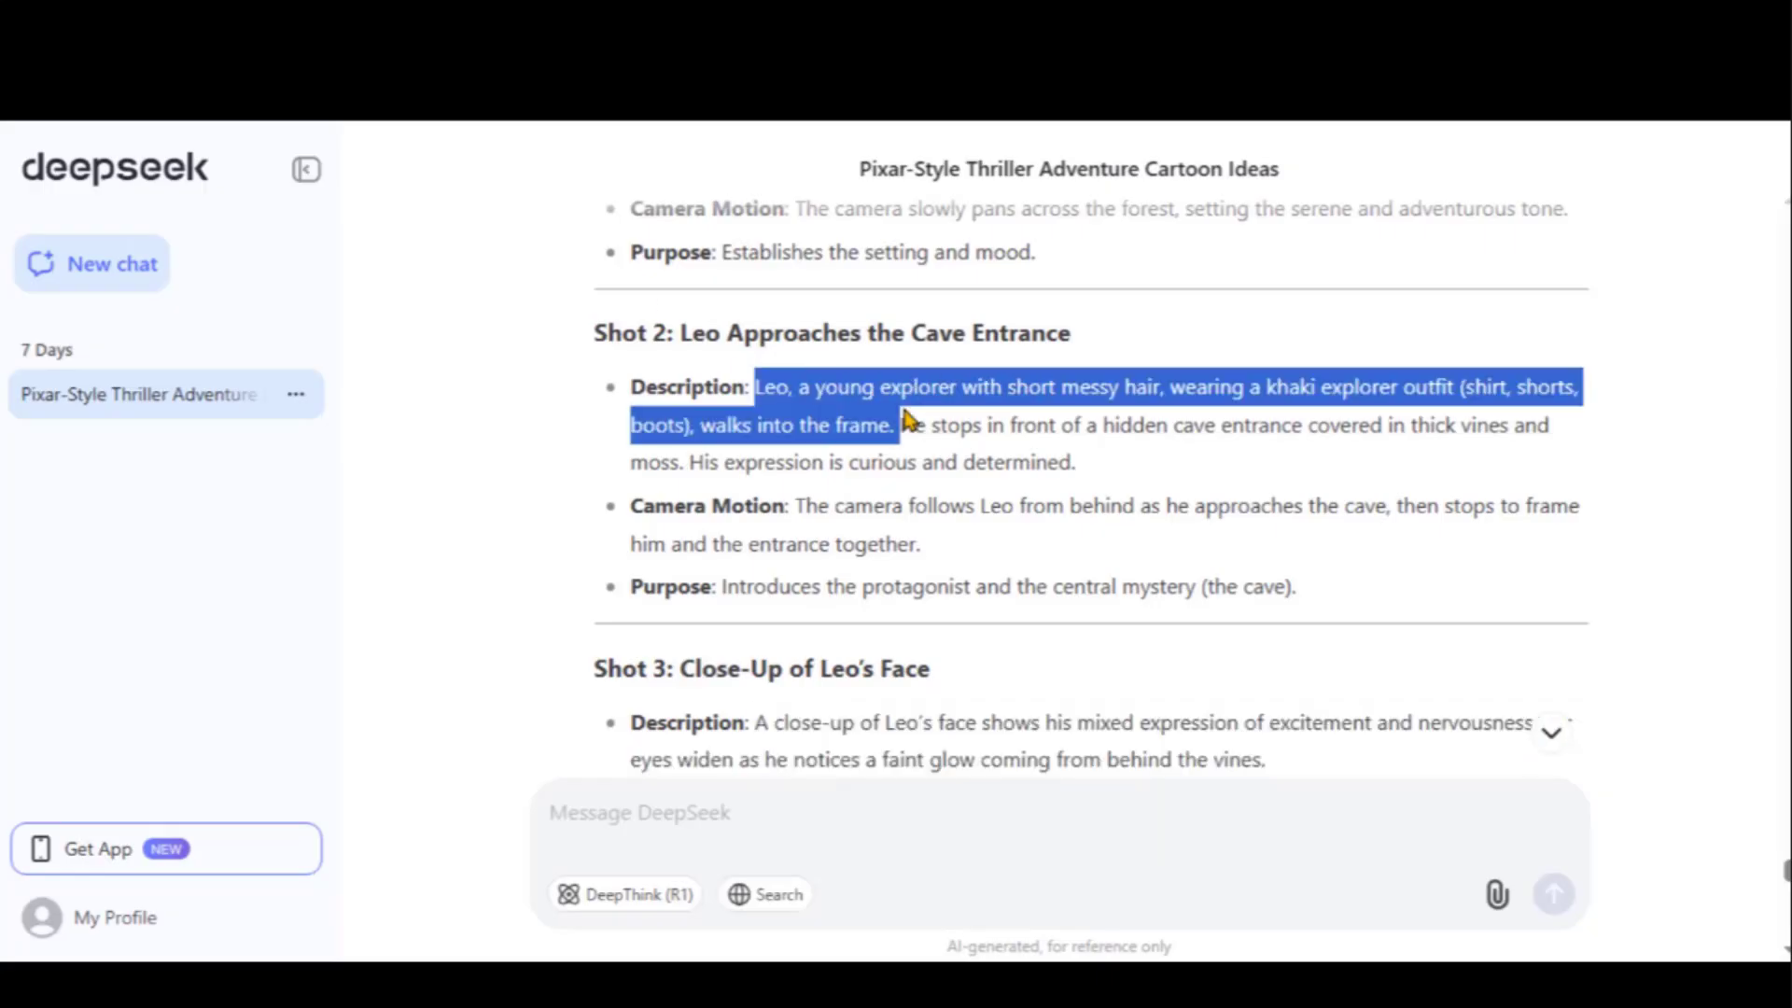
{"action": "right_click", "coordinate": [901, 427]}
{"action": "key", "text": "Escape"}
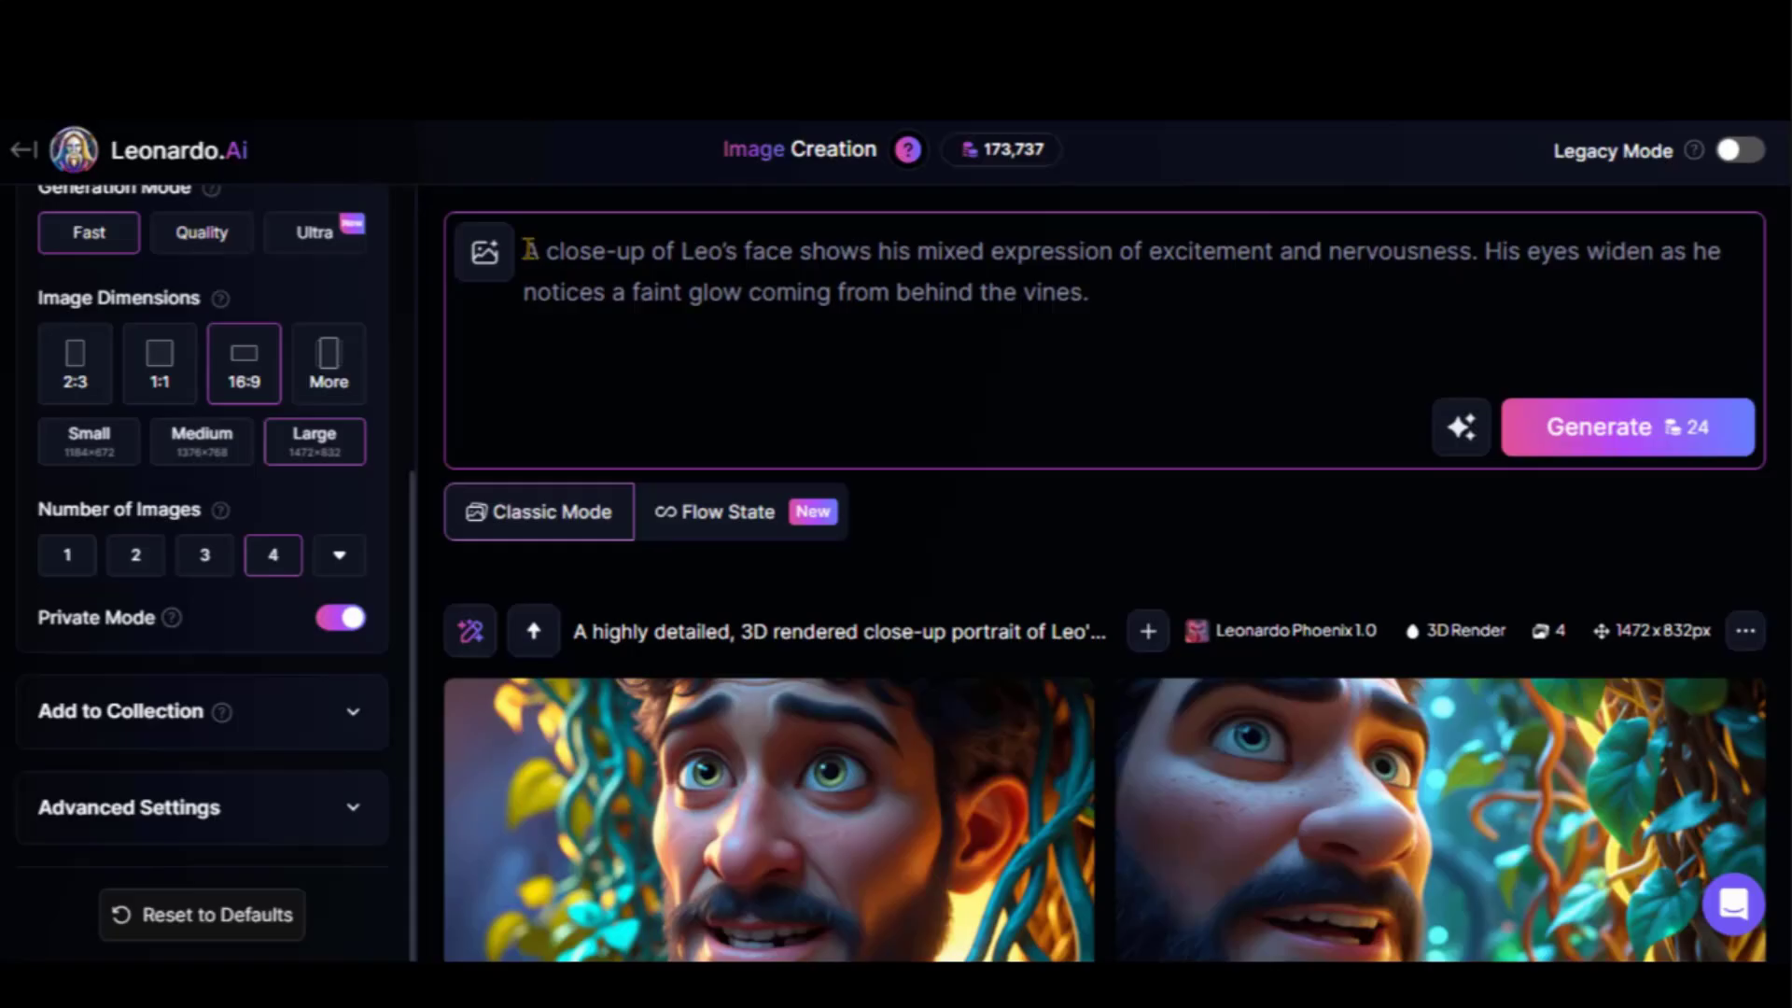
{"action": "key", "text": "ctrl+v"}
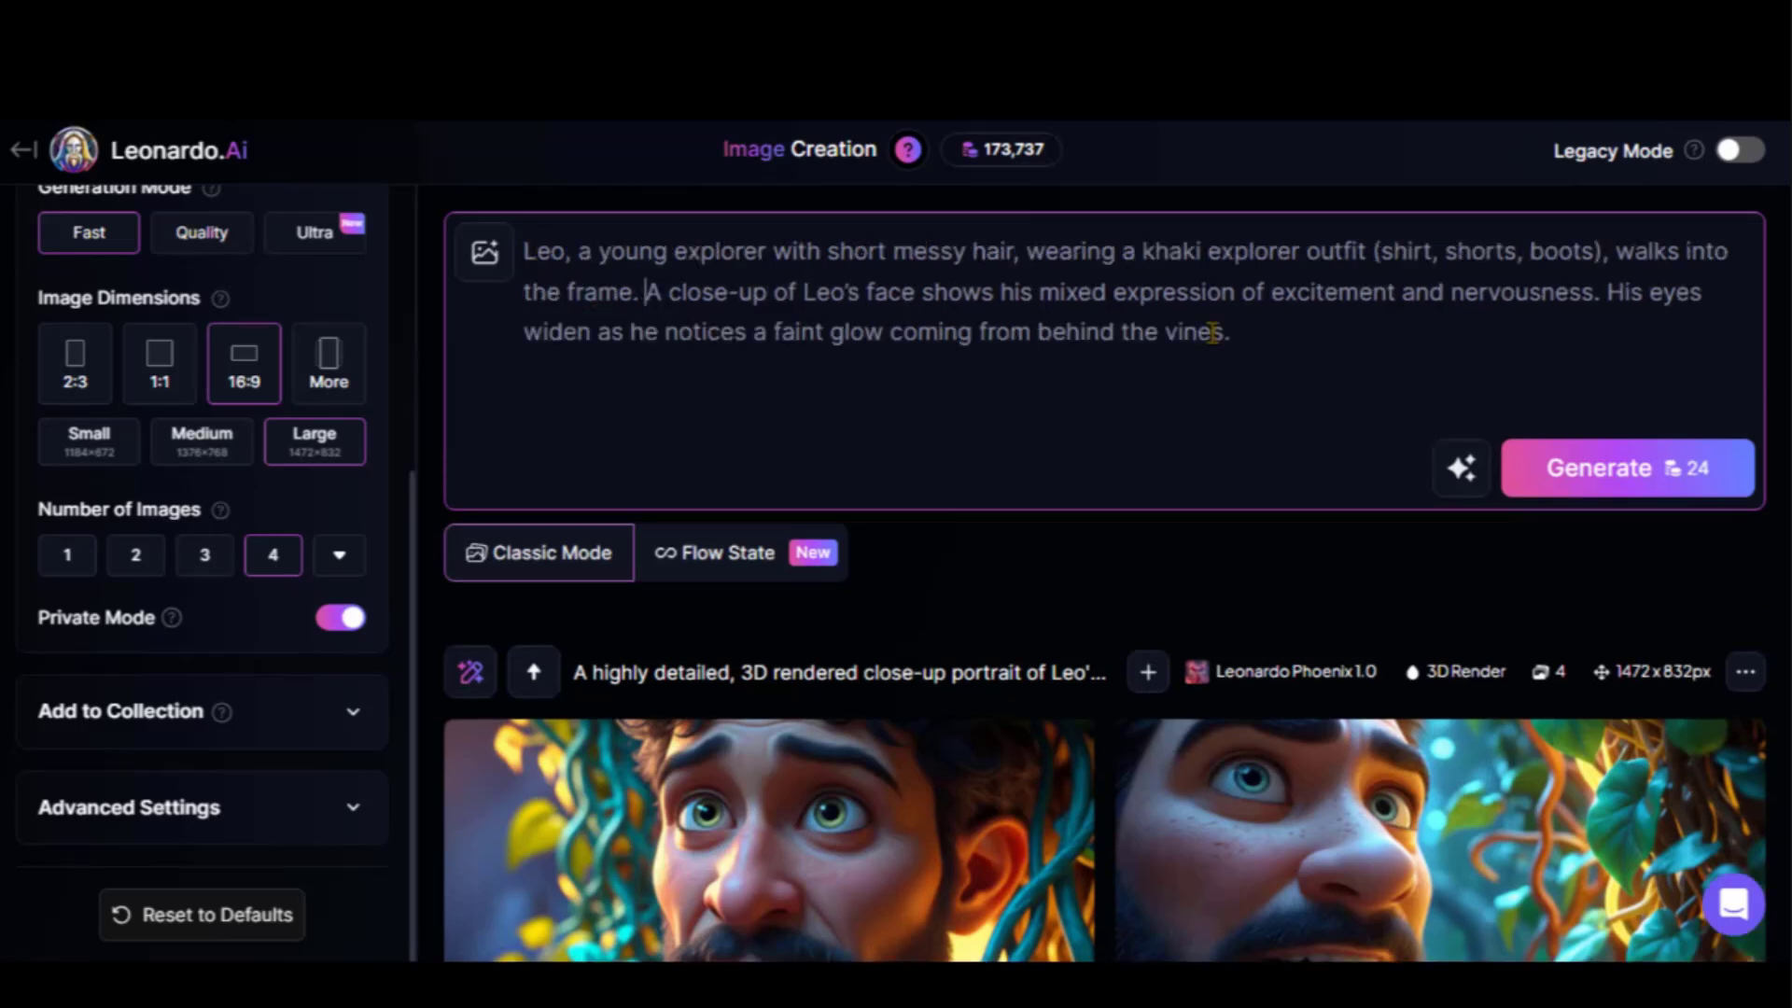
{"action": "left_click", "coordinate": [1517, 469]}
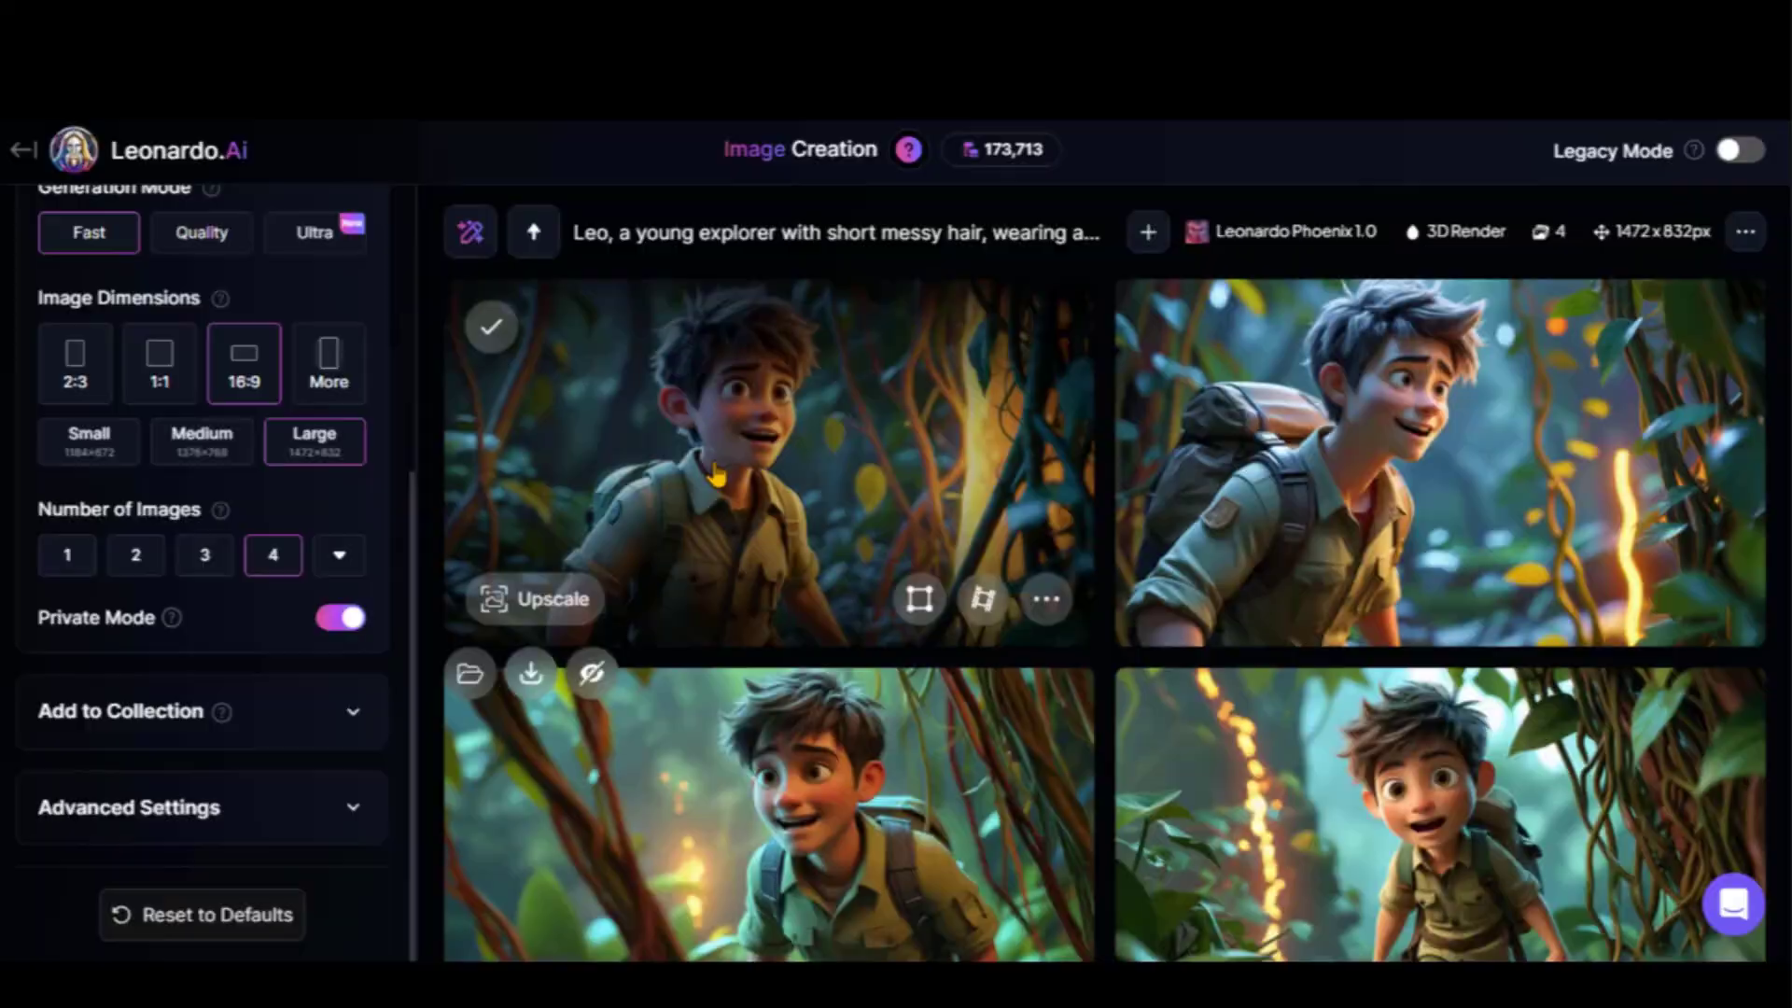
{"action": "left_click", "coordinate": [896, 560]}
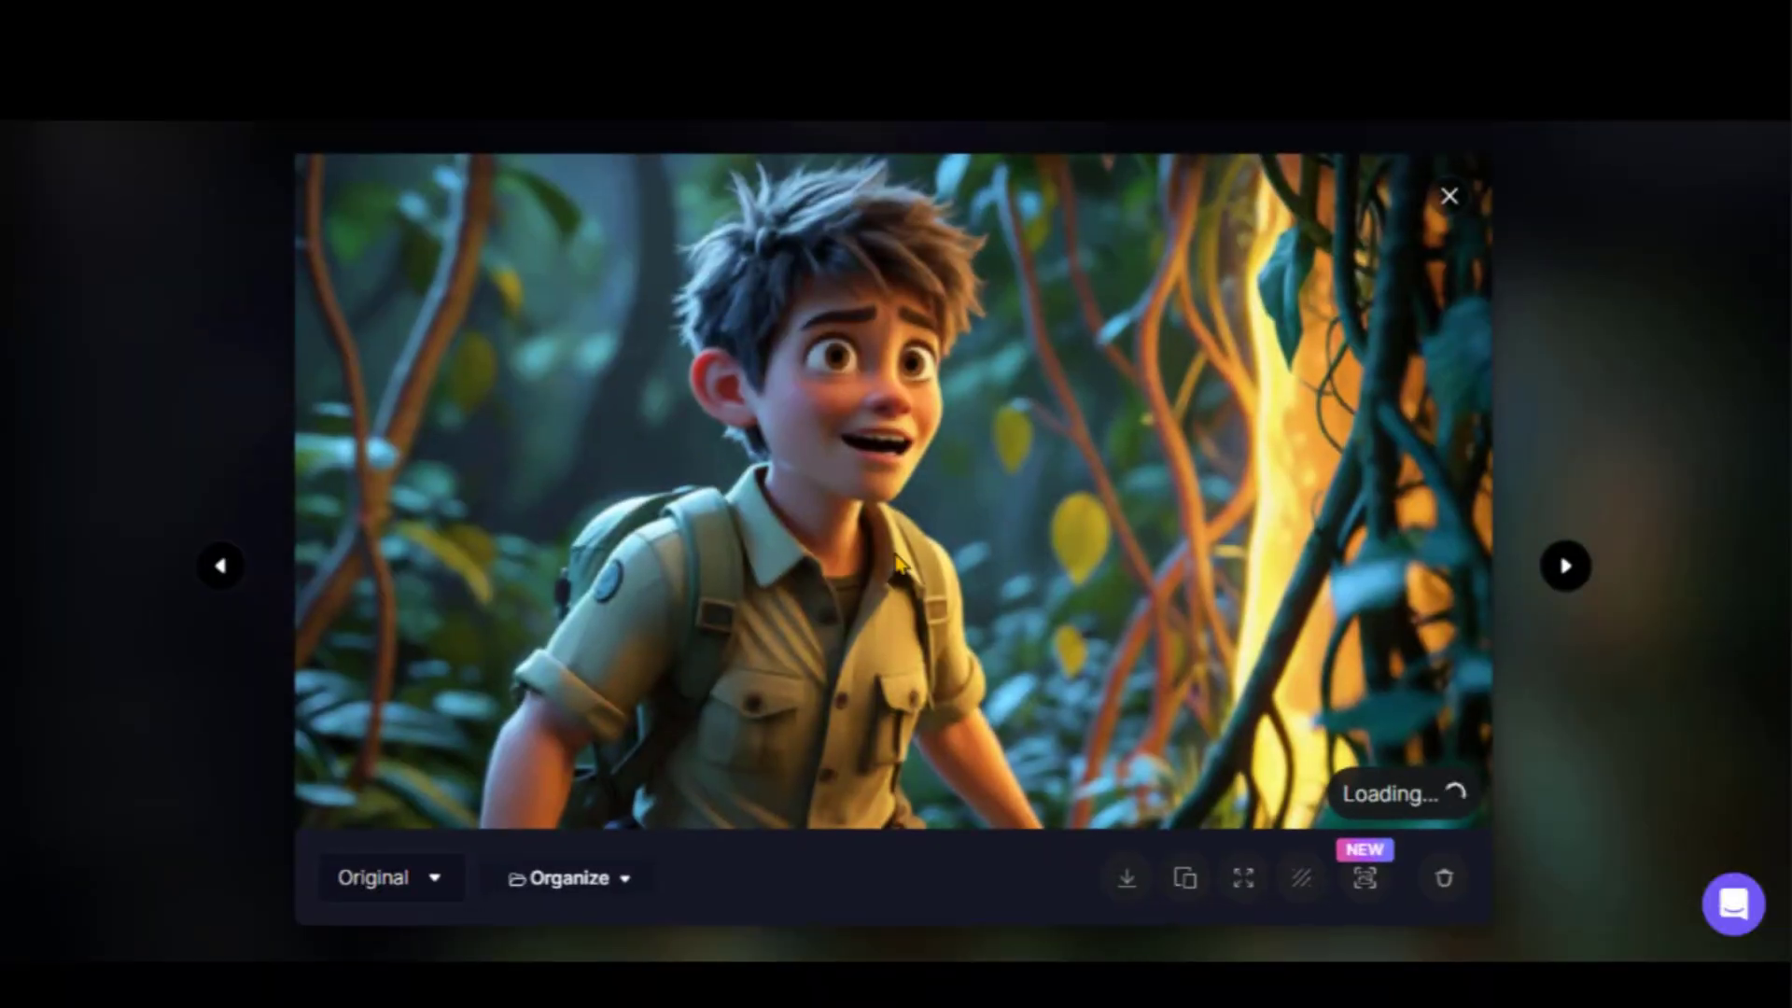
{"action": "left_click", "coordinate": [1568, 567]}
{"action": "left_click", "coordinate": [1568, 567]}
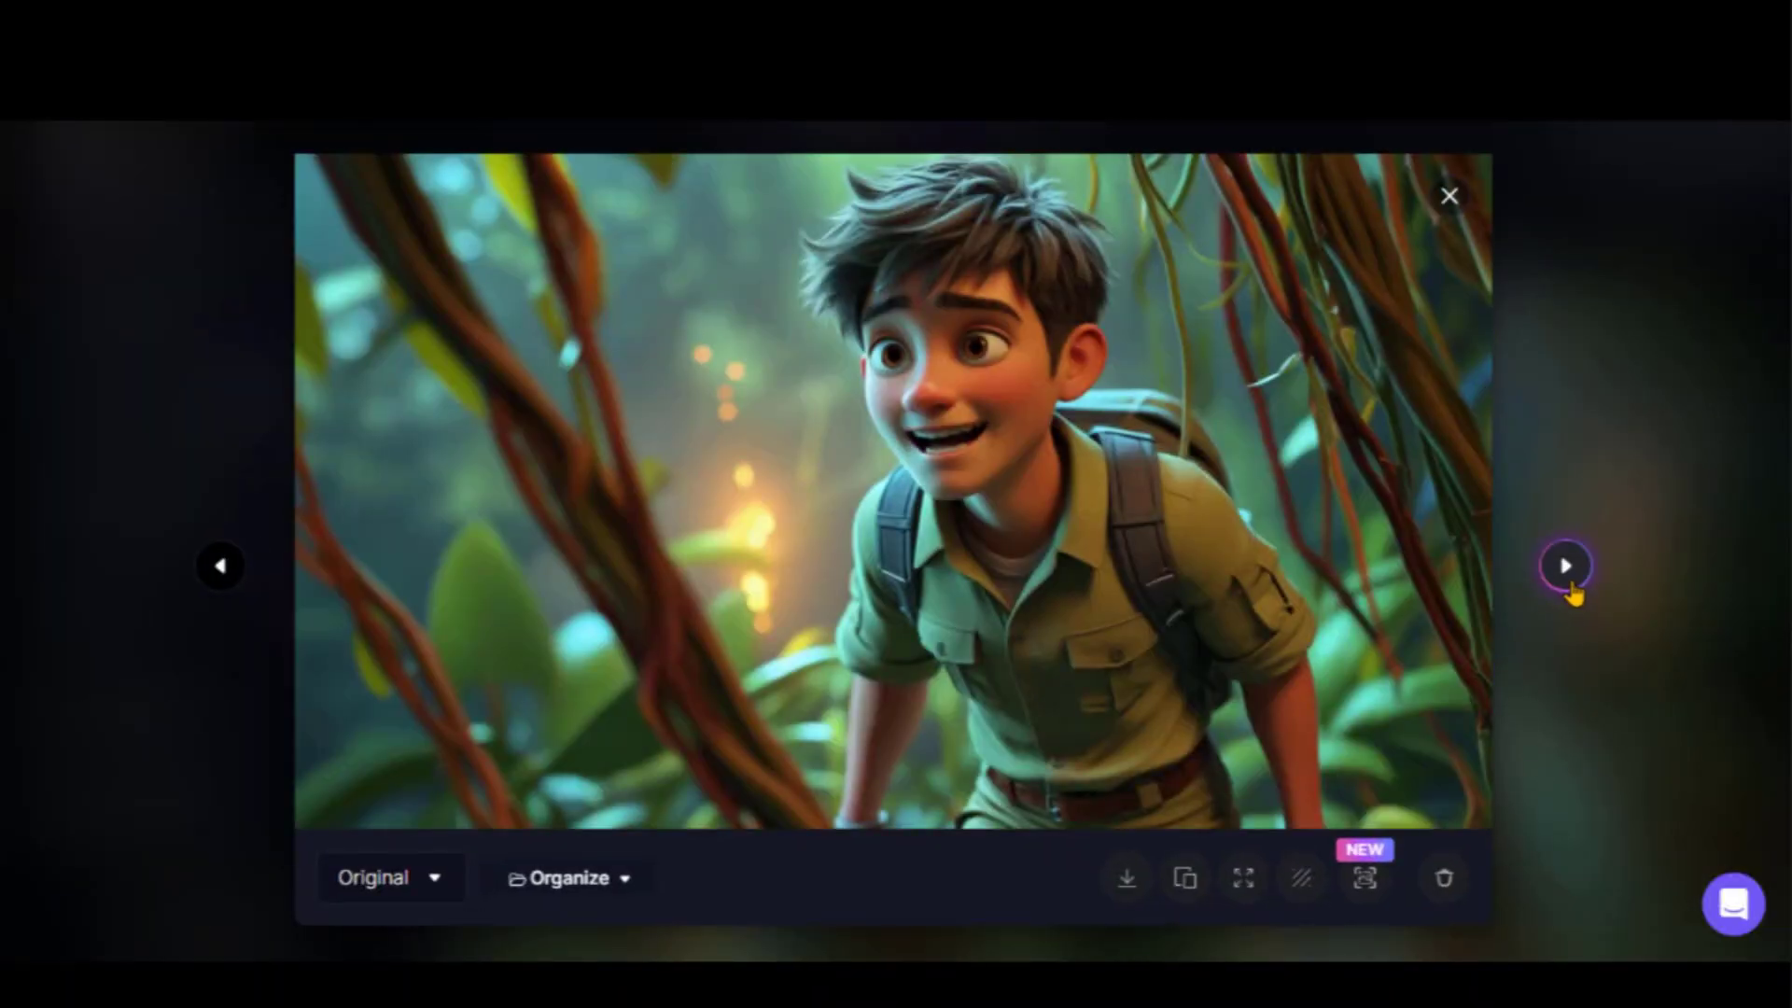
{"action": "left_click", "coordinate": [1565, 565]}
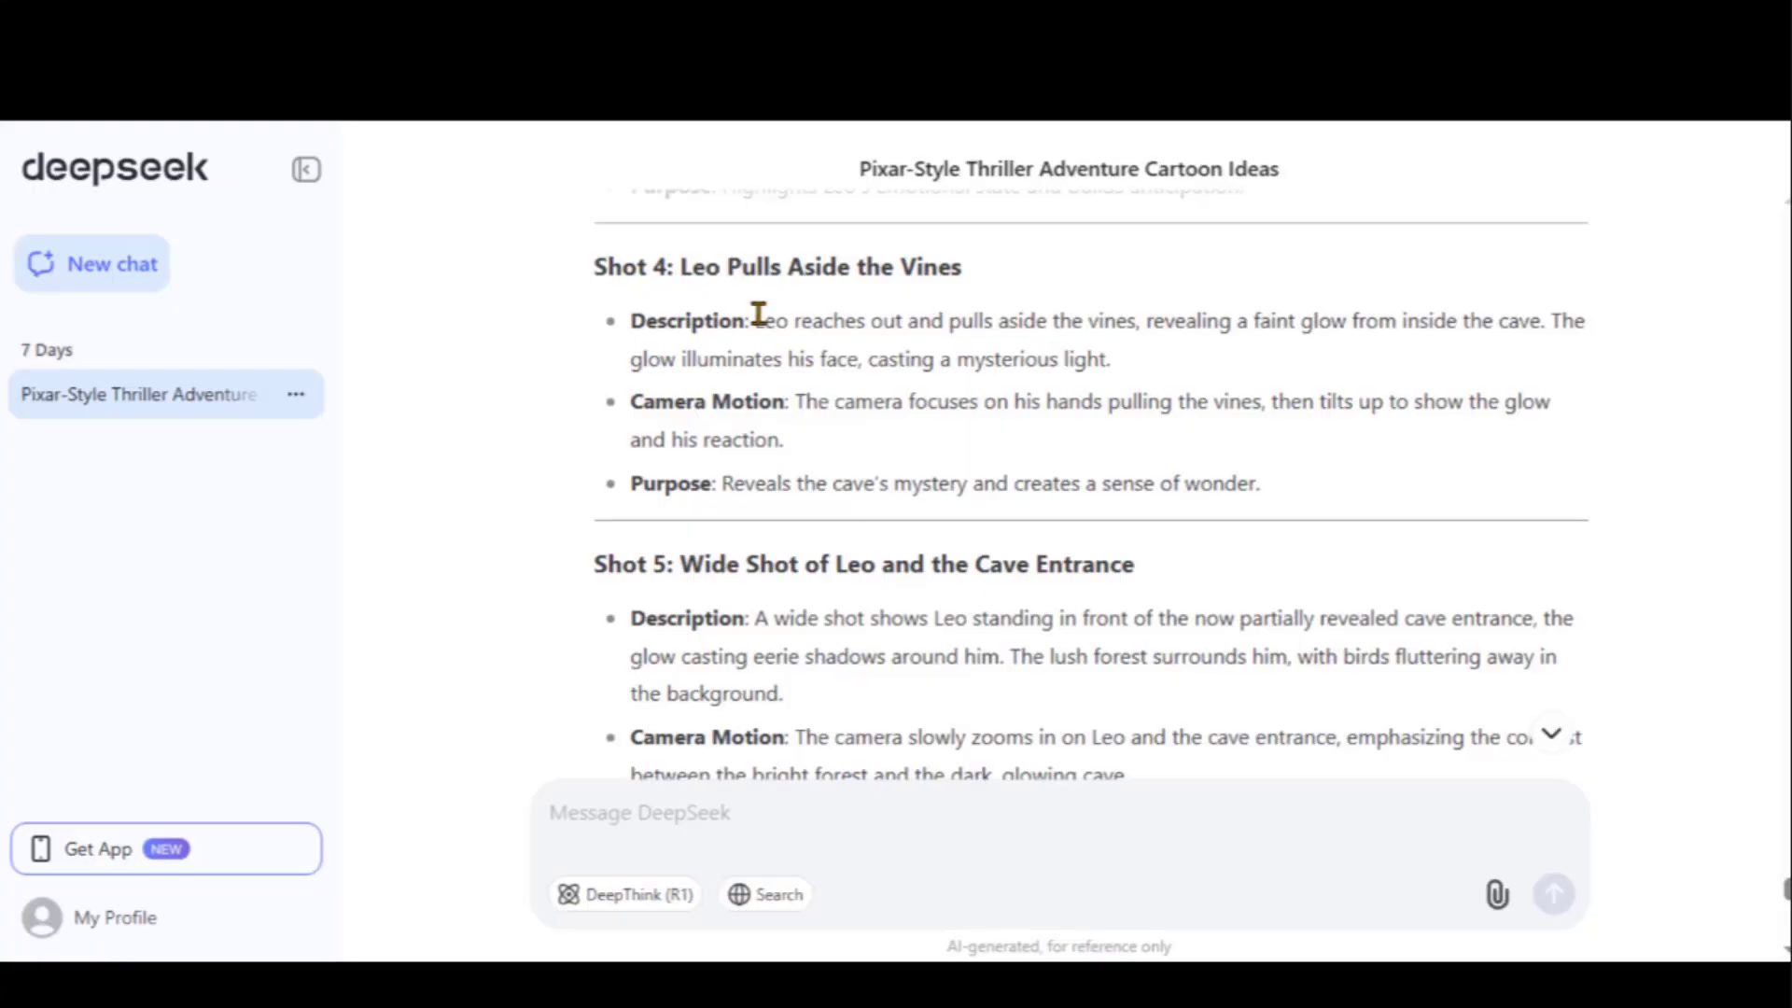
Follow that sentence with Shot 4's description, generate, and review the images of Leo pulling vines aside
{"action": "left_click_drag", "start_coordinate": [758, 320], "coordinate": [1058, 359]}
{"action": "right_click", "coordinate": [1057, 358]}
{"action": "left_click", "coordinate": [1075, 392]}
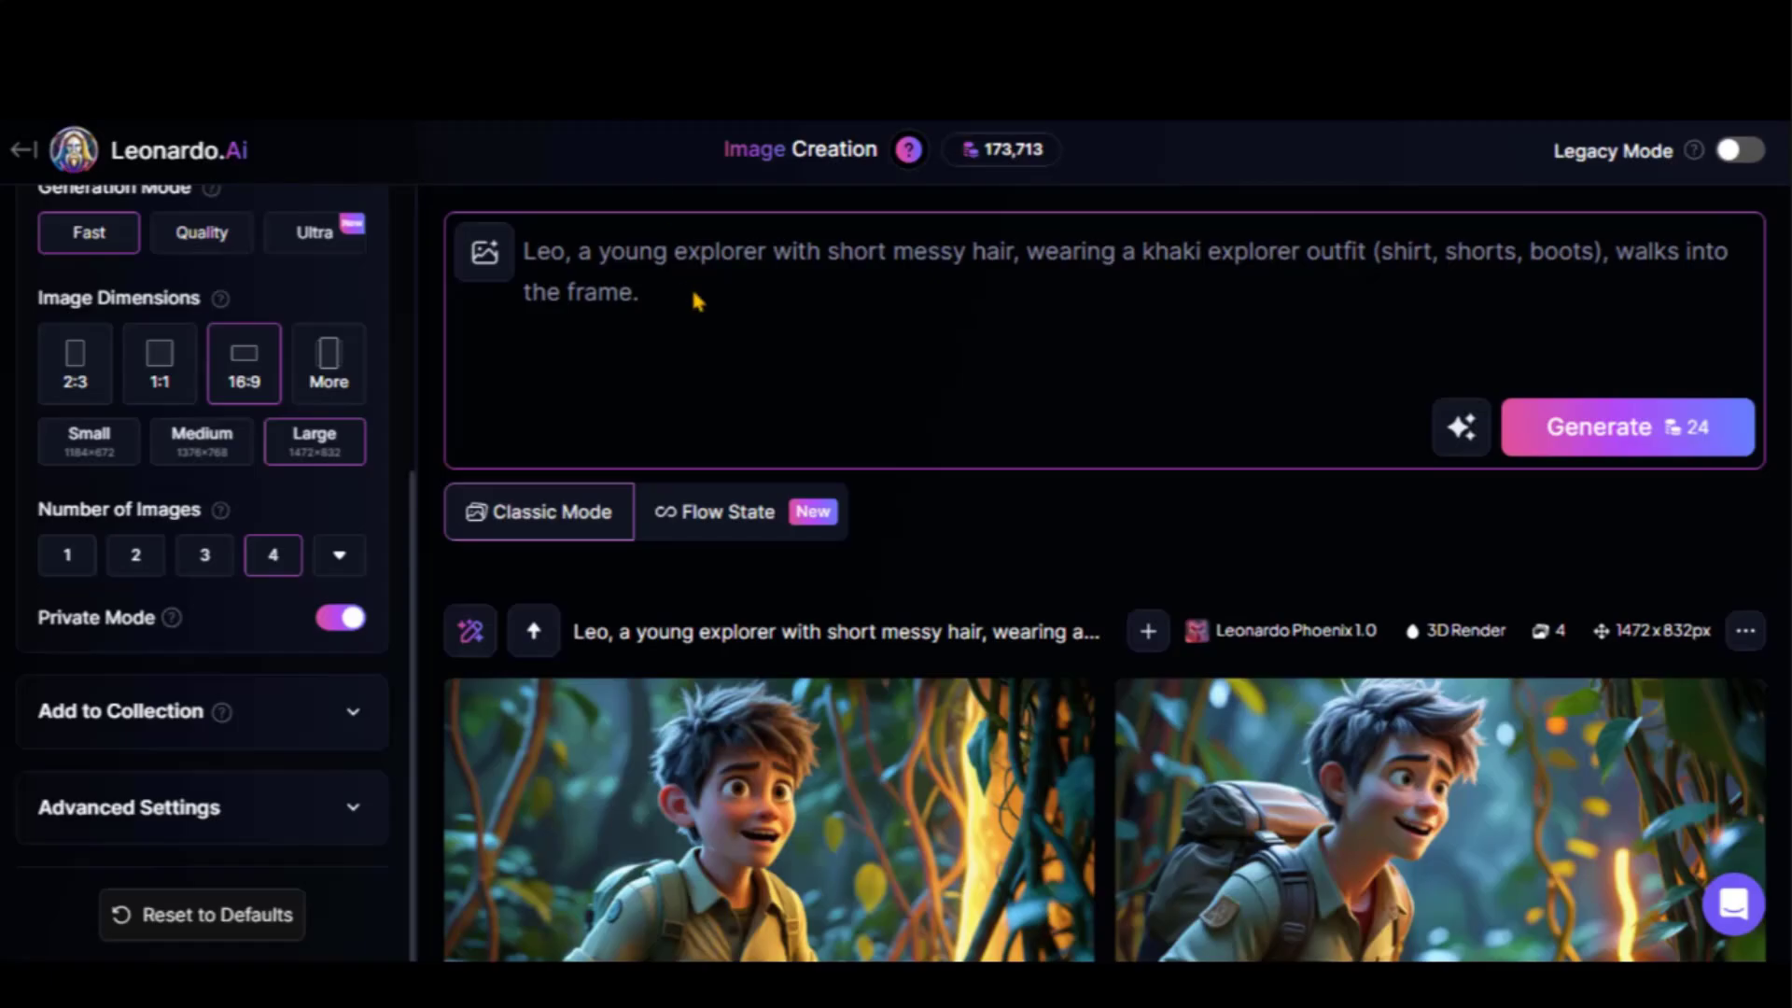
{"action": "left_click", "coordinate": [651, 291]}
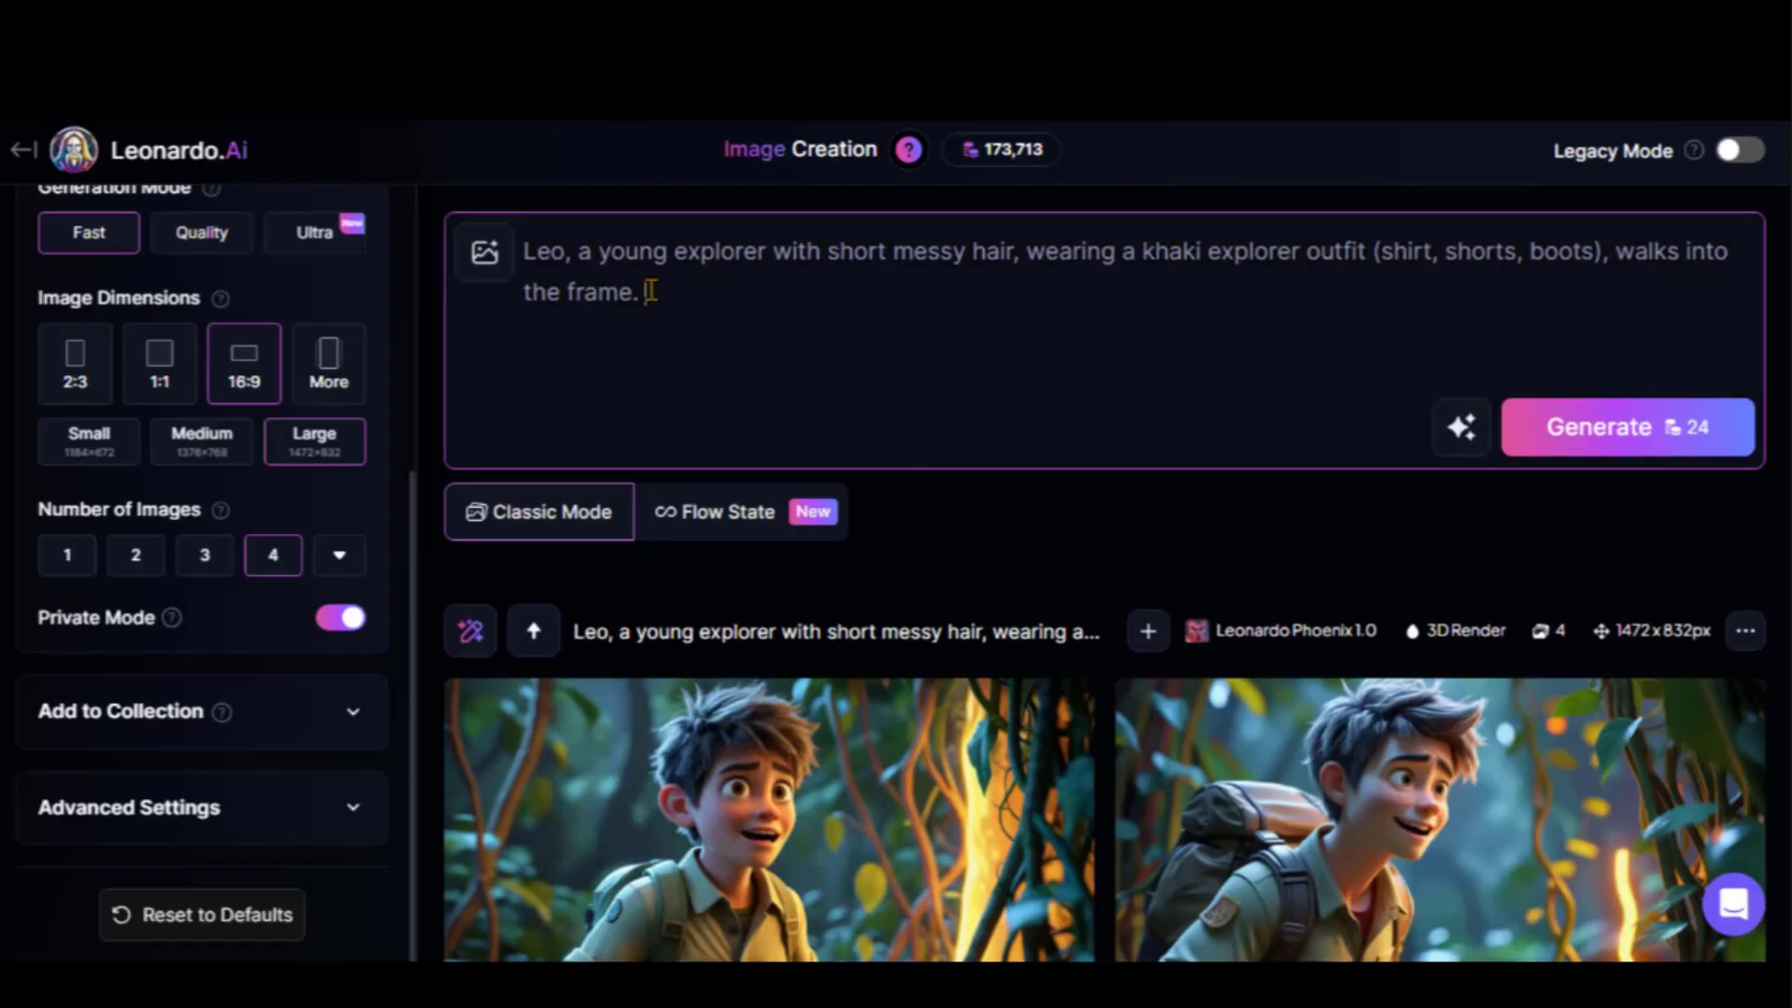
{"action": "key", "text": "ctrl+v"}
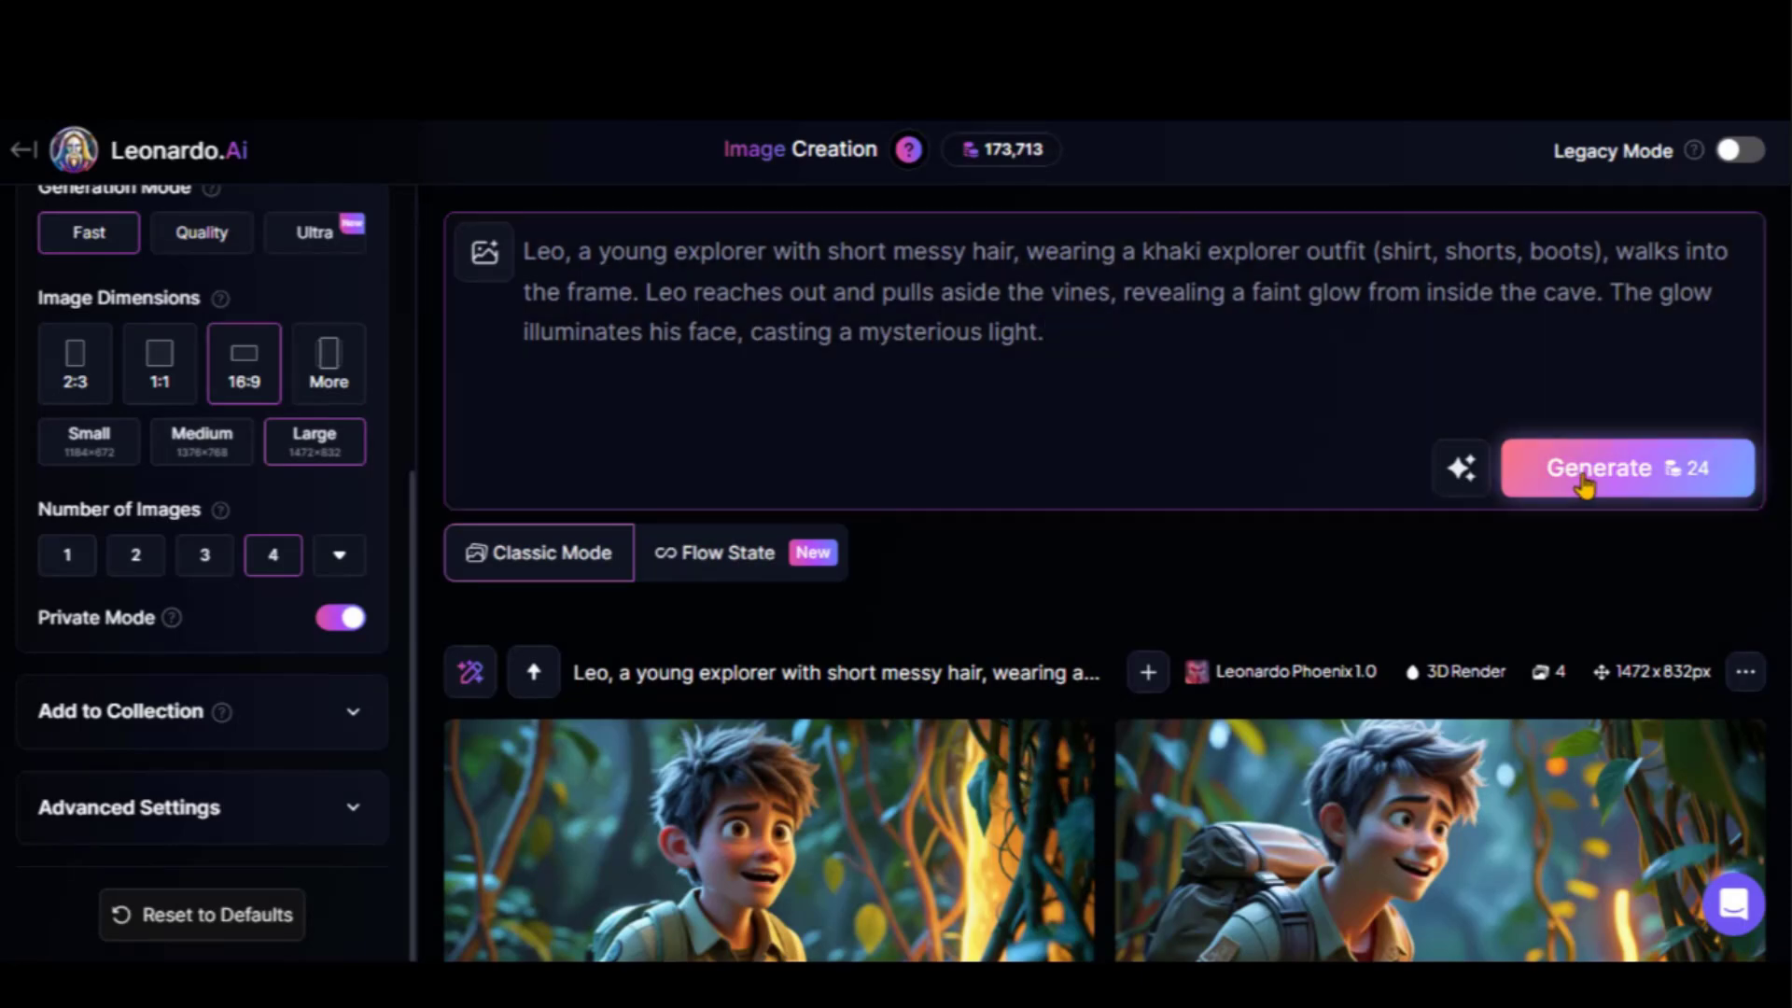
{"action": "left_click", "coordinate": [1579, 471]}
{"action": "scroll", "coordinate": [1050, 560], "scroll_direction": "down", "scroll_amount": 5}
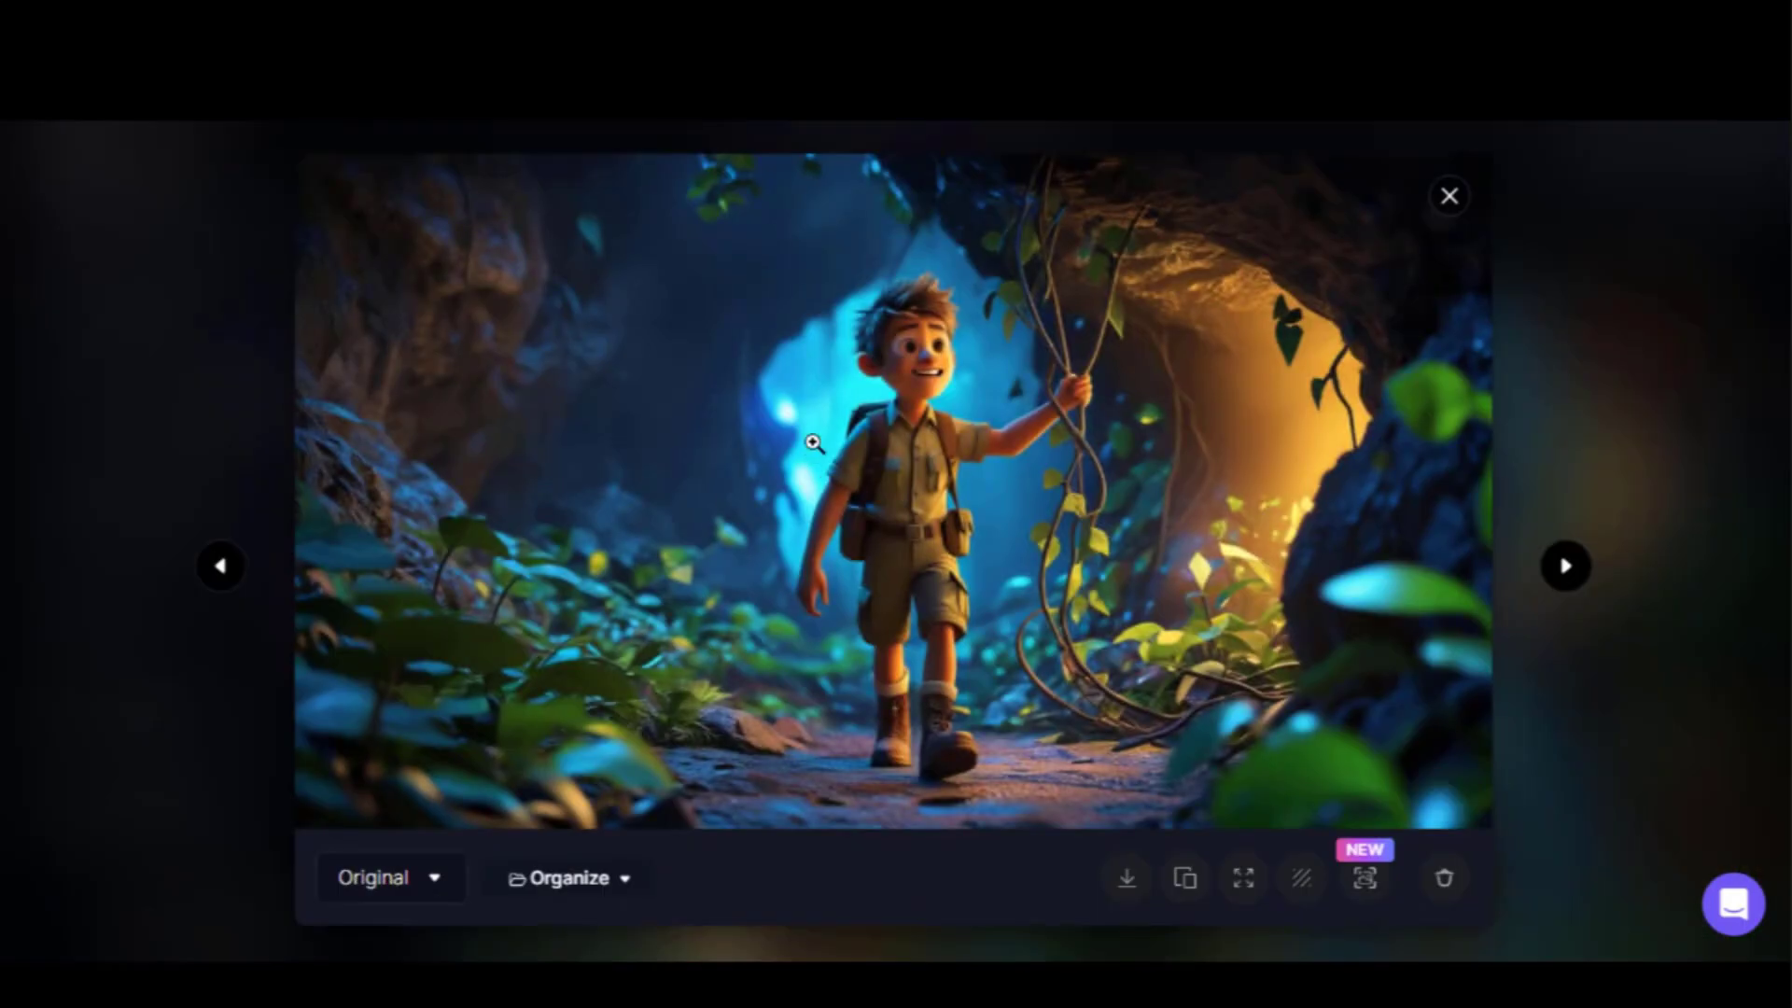
{"action": "left_click", "coordinate": [1565, 566]}
{"action": "left_click", "coordinate": [1566, 568]}
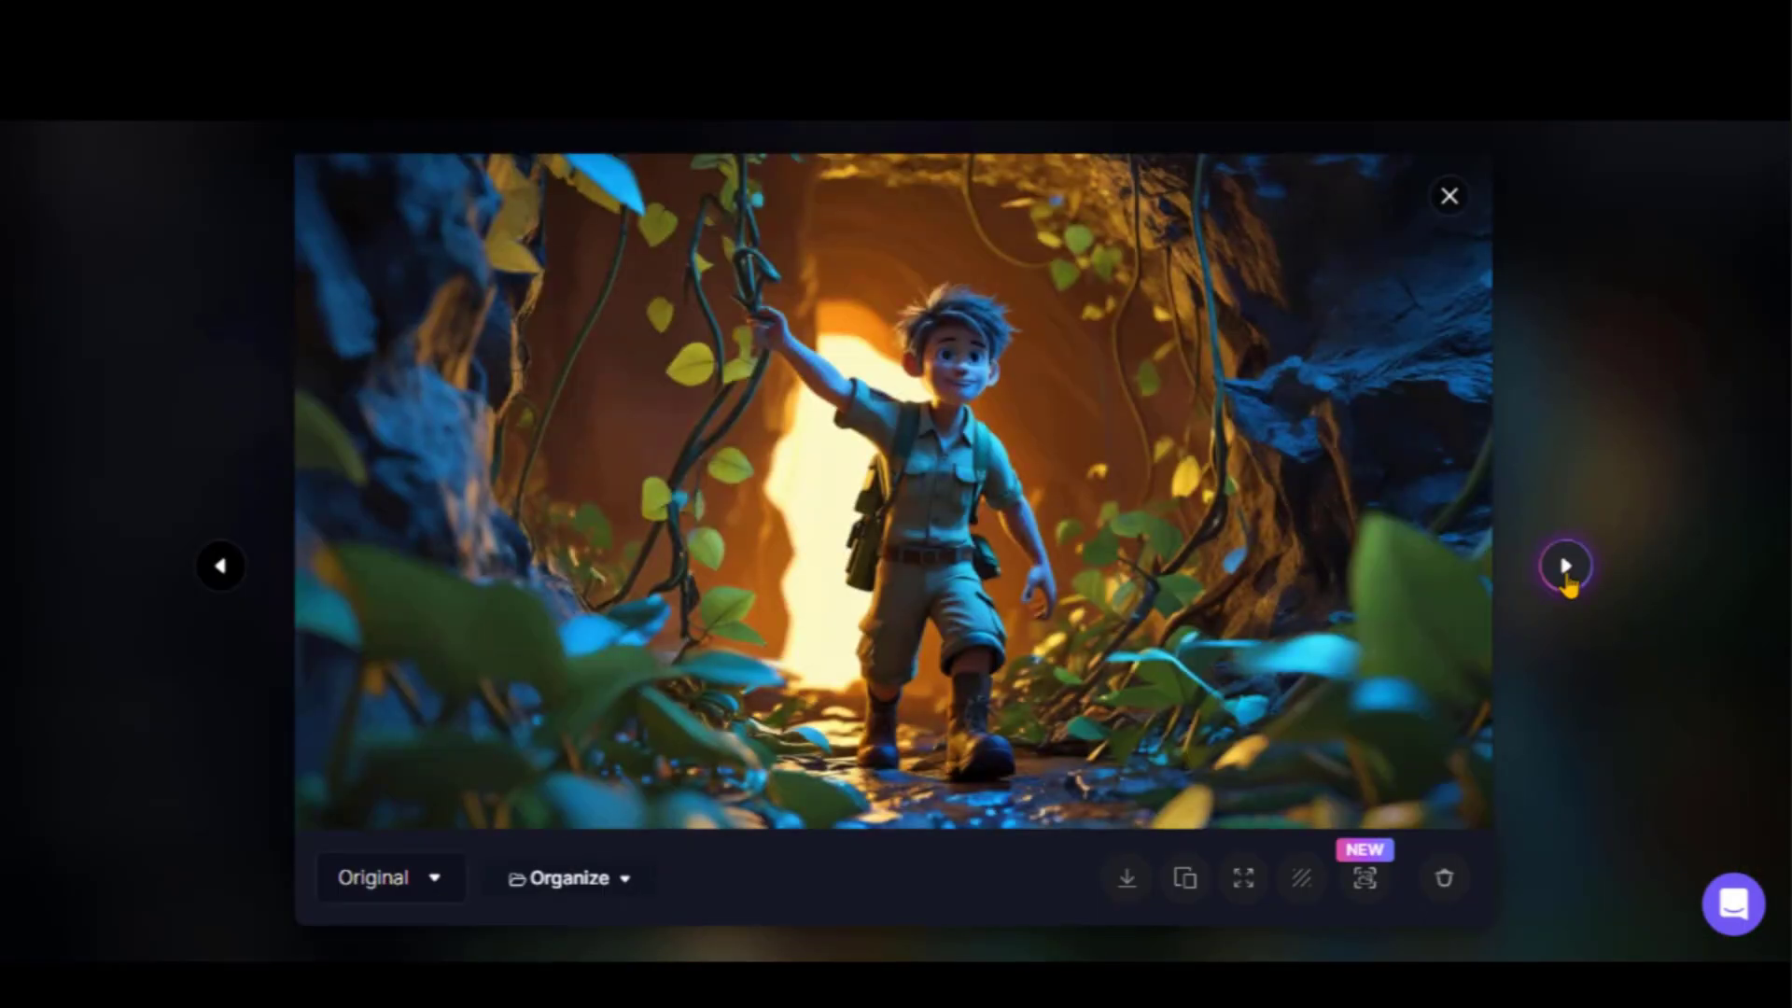
{"action": "left_click", "coordinate": [1567, 569]}
{"action": "left_click", "coordinate": [1565, 566]}
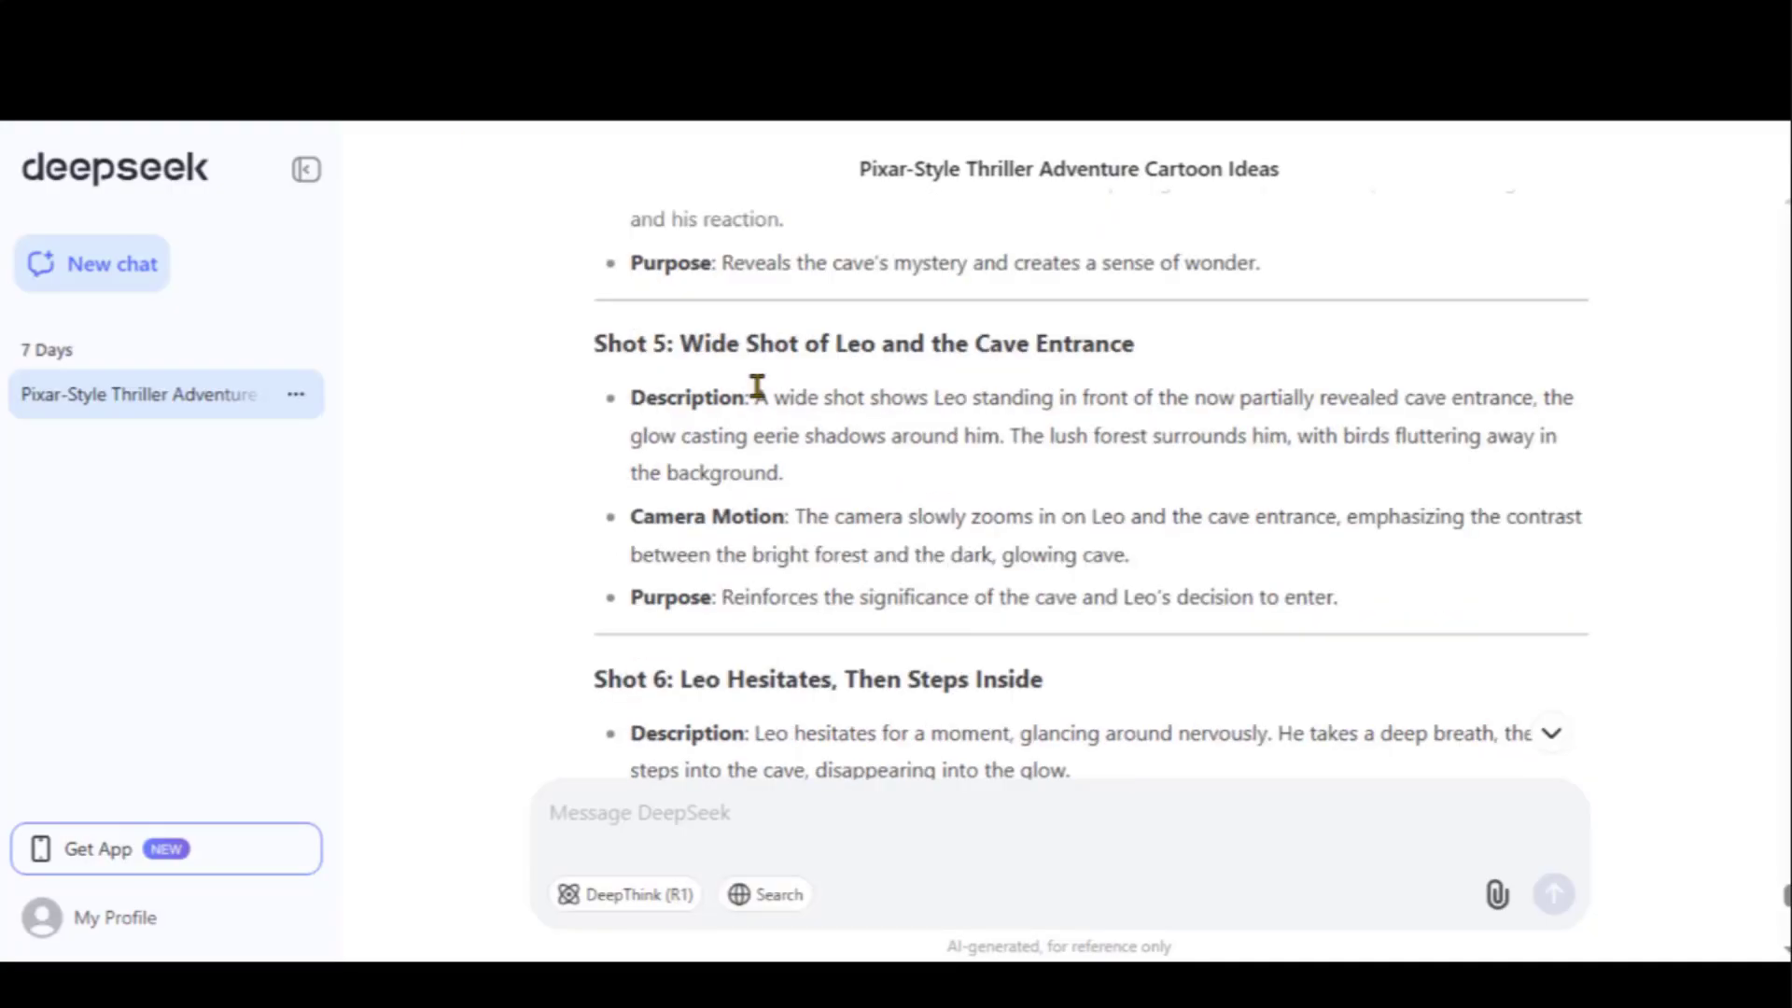
Add the Shot 5 sentence to the prompt, generate, and review the new images
{"action": "left_click_drag", "start_coordinate": [754, 396], "coordinate": [780, 469]}
{"action": "right_click", "coordinate": [872, 429]}
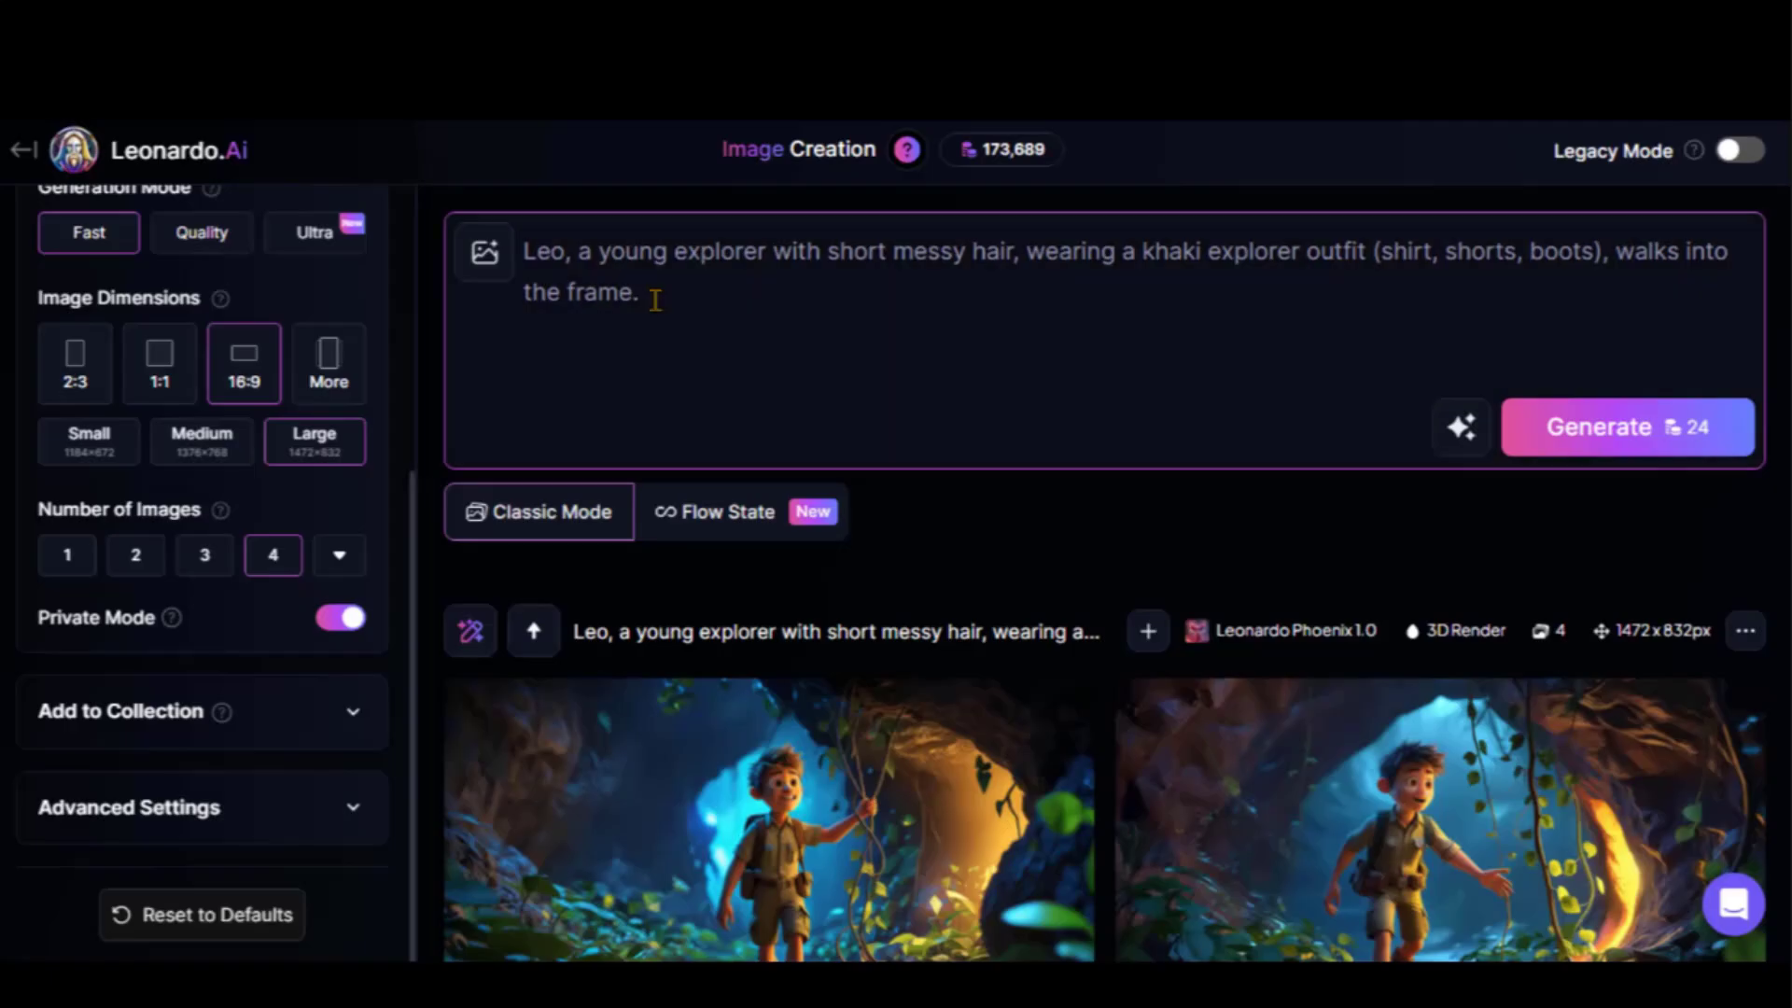
{"action": "key", "text": "ctrl+v"}
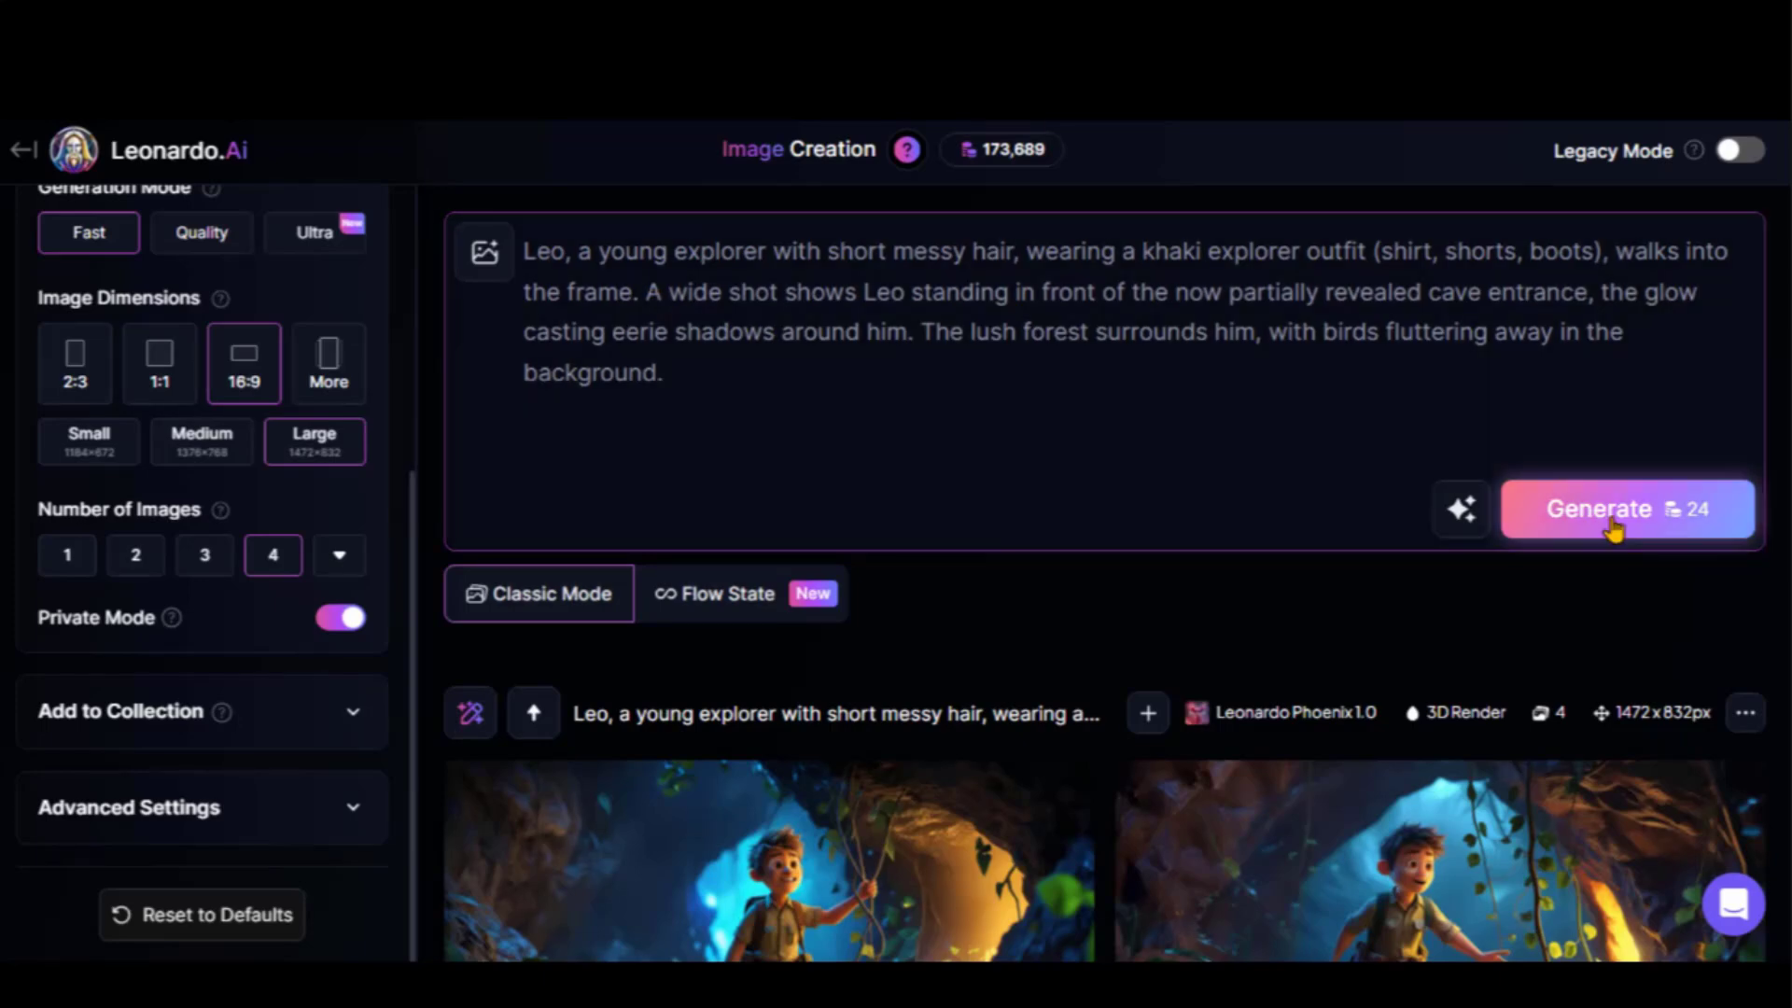
{"action": "left_click", "coordinate": [1627, 426]}
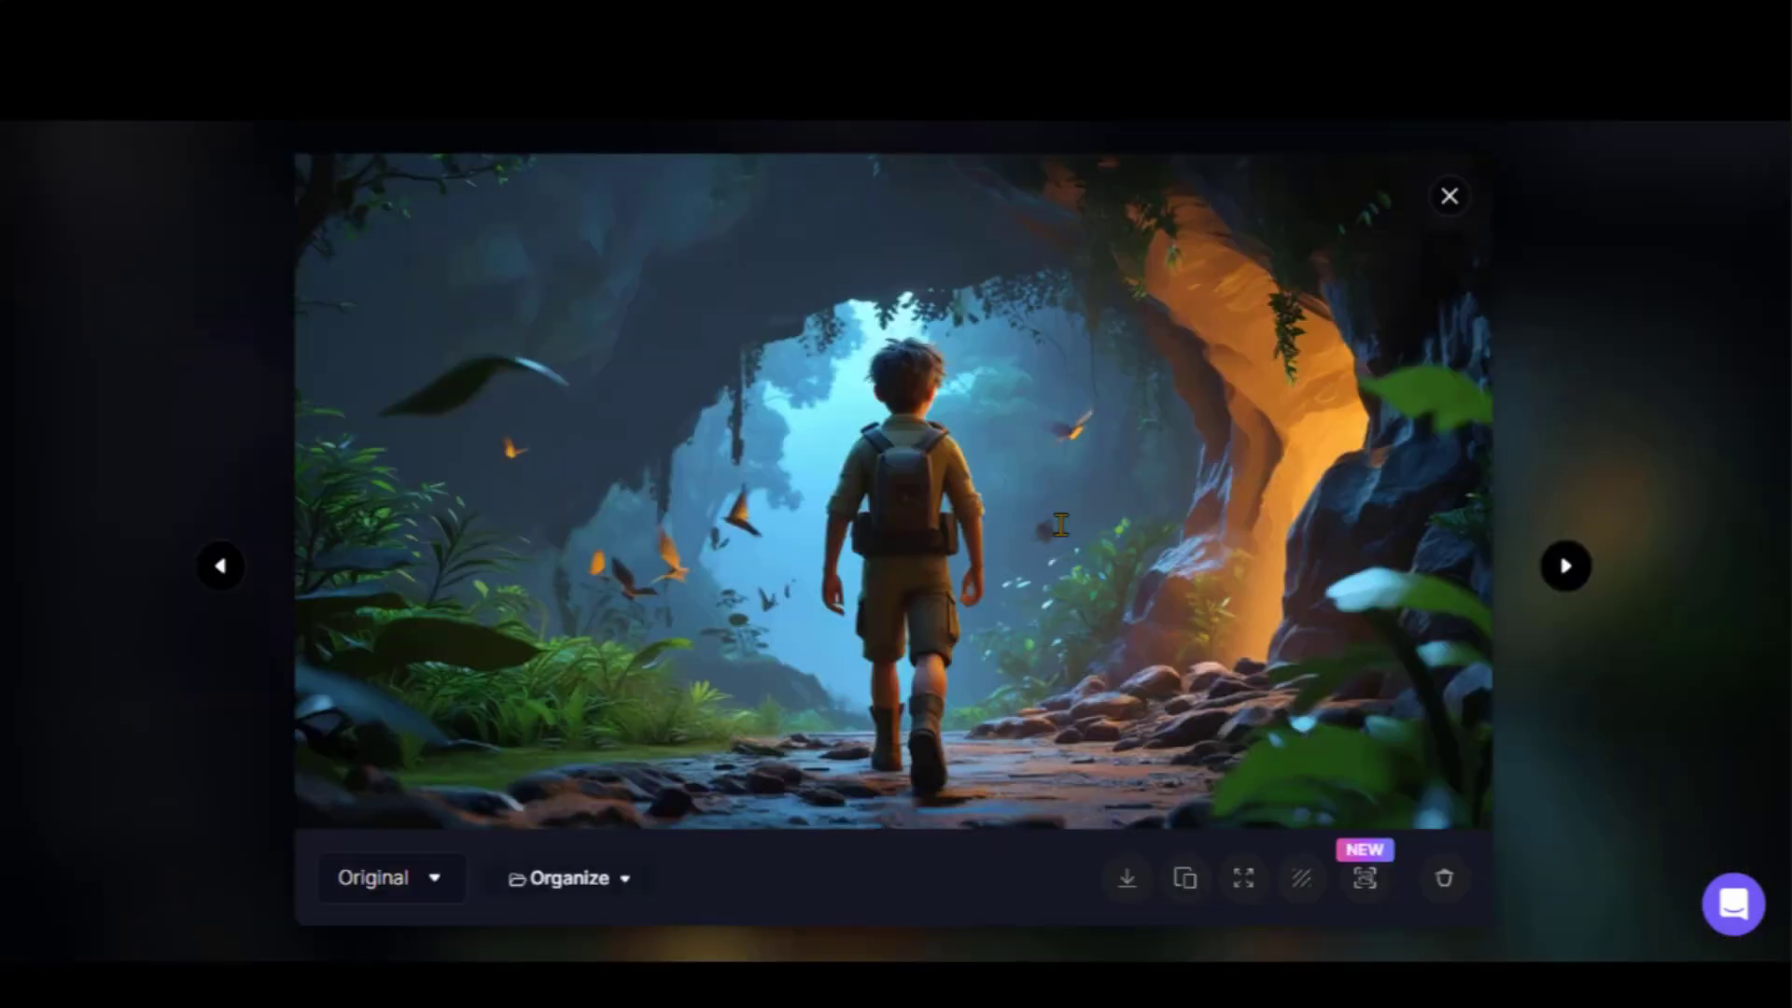
{"action": "left_click", "coordinate": [1565, 566]}
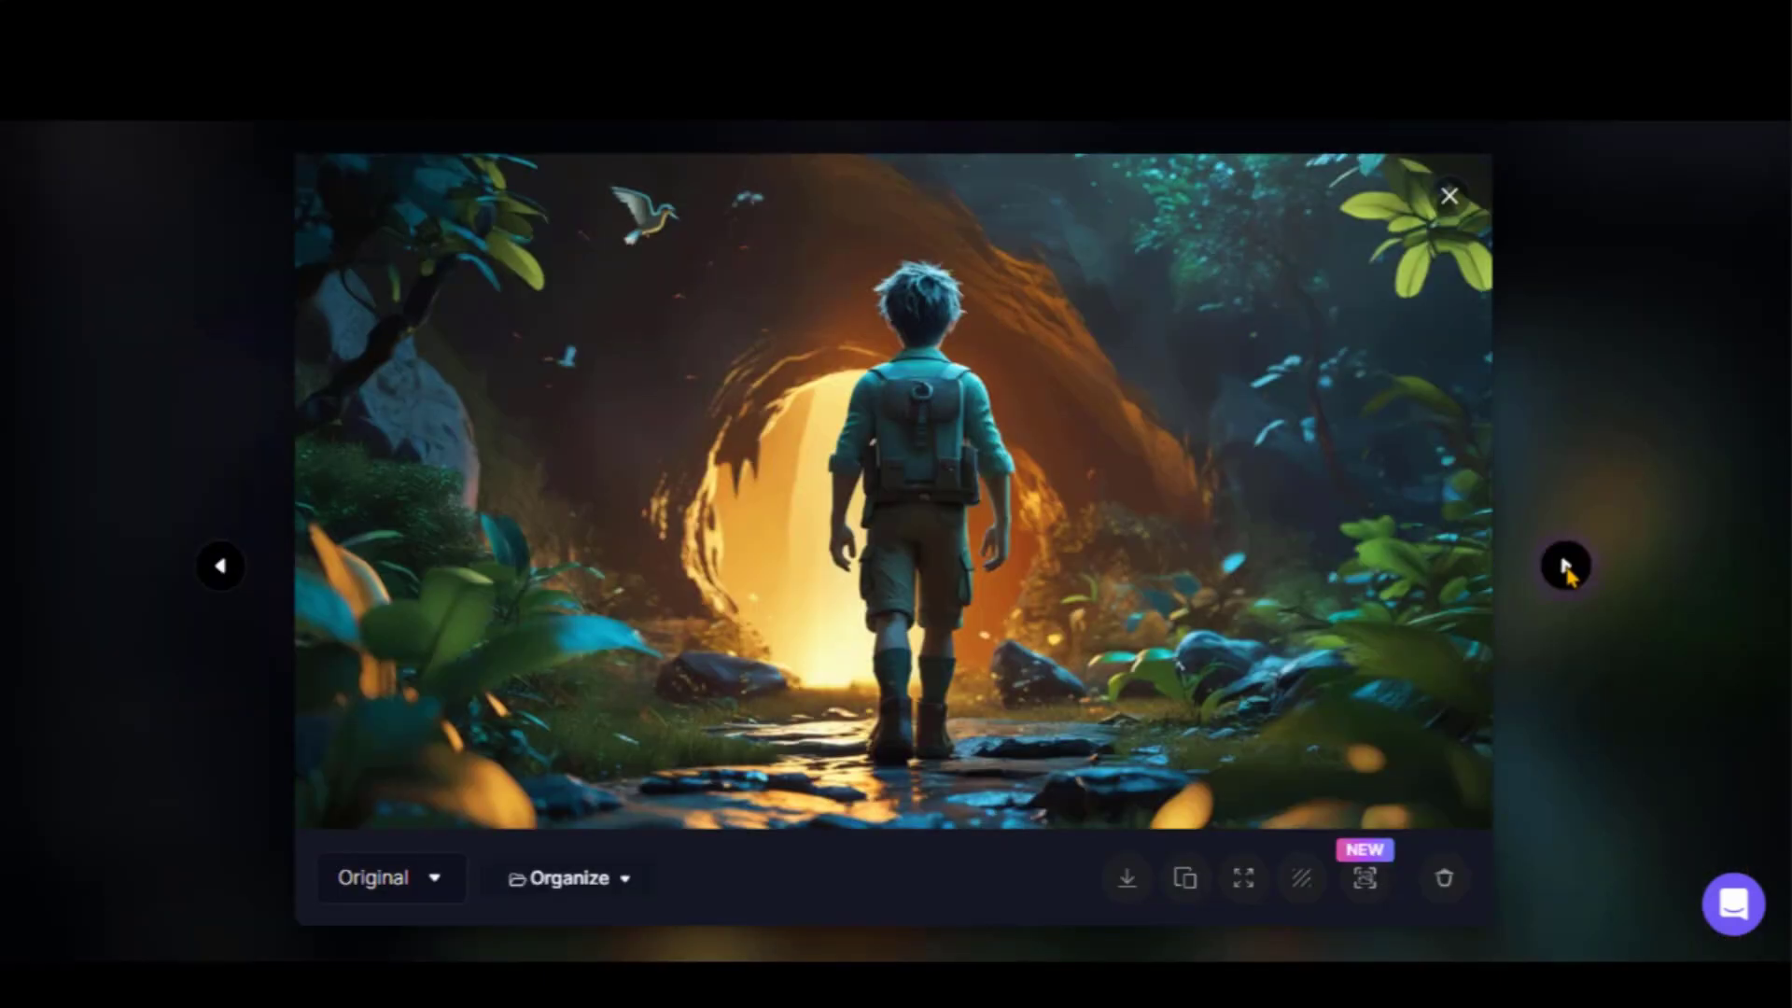
{"action": "left_click", "coordinate": [1565, 566]}
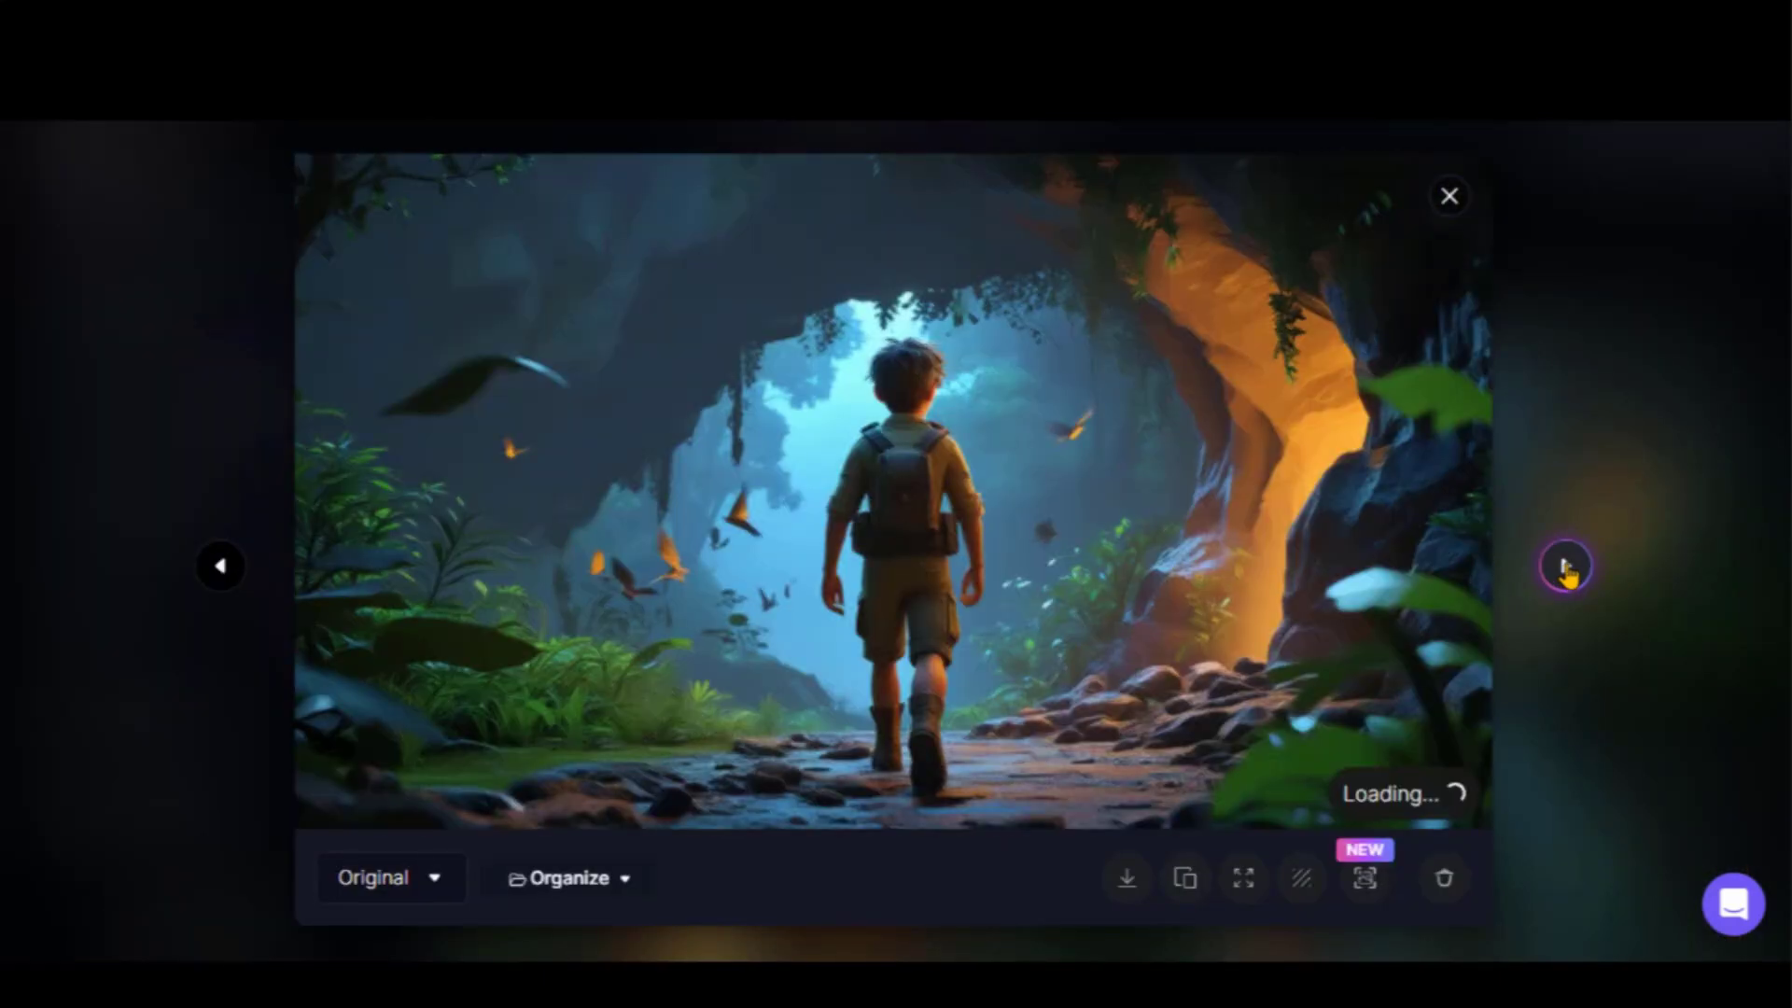
{"action": "left_click", "coordinate": [1449, 199]}
Replace the prompt's trailing sentences with the Shot 6 description, generate, and scroll through the results
{"action": "left_click_drag", "start_coordinate": [651, 280], "coordinate": [720, 386]}
{"action": "key", "text": "BackSpace"}
{"action": "key", "text": "ctrl+Tab"}
{"action": "left_click_drag", "start_coordinate": [755, 294], "coordinate": [1071, 328]}
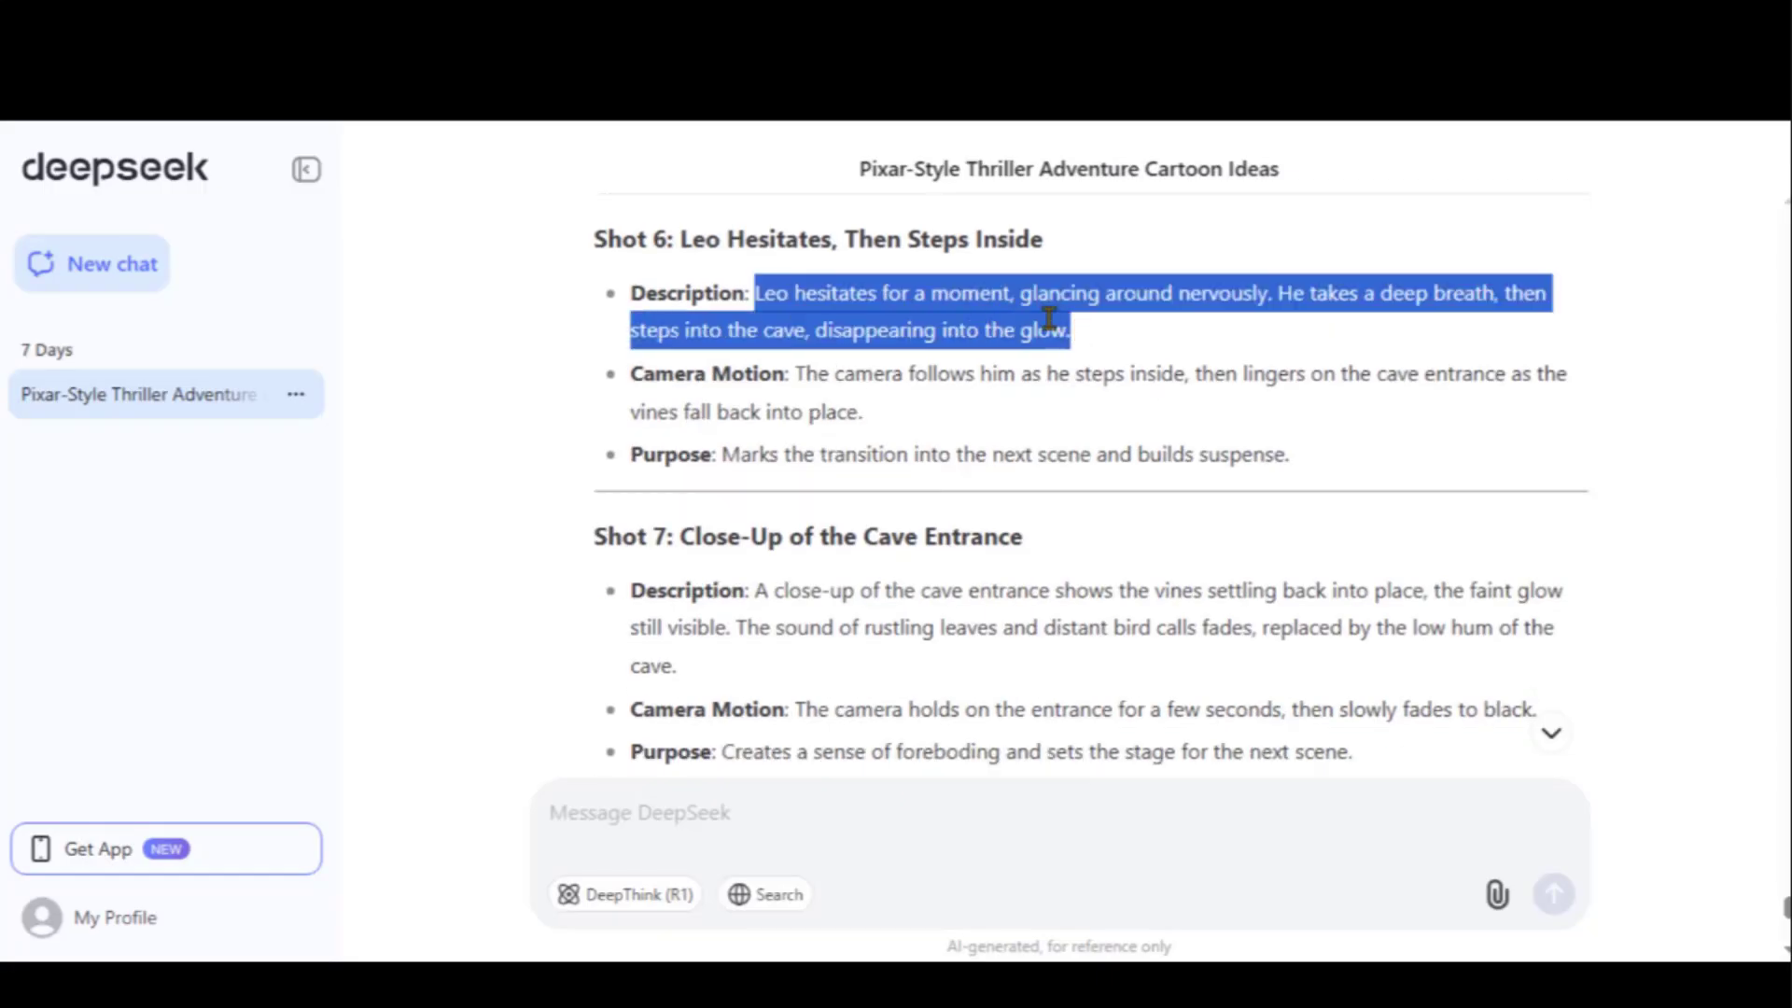
{"action": "key", "text": "ctrl+c"}
{"action": "key", "text": "ctrl+Tab"}
{"action": "key", "text": "ctrl+v"}
{"action": "left_click", "coordinate": [1624, 425]}
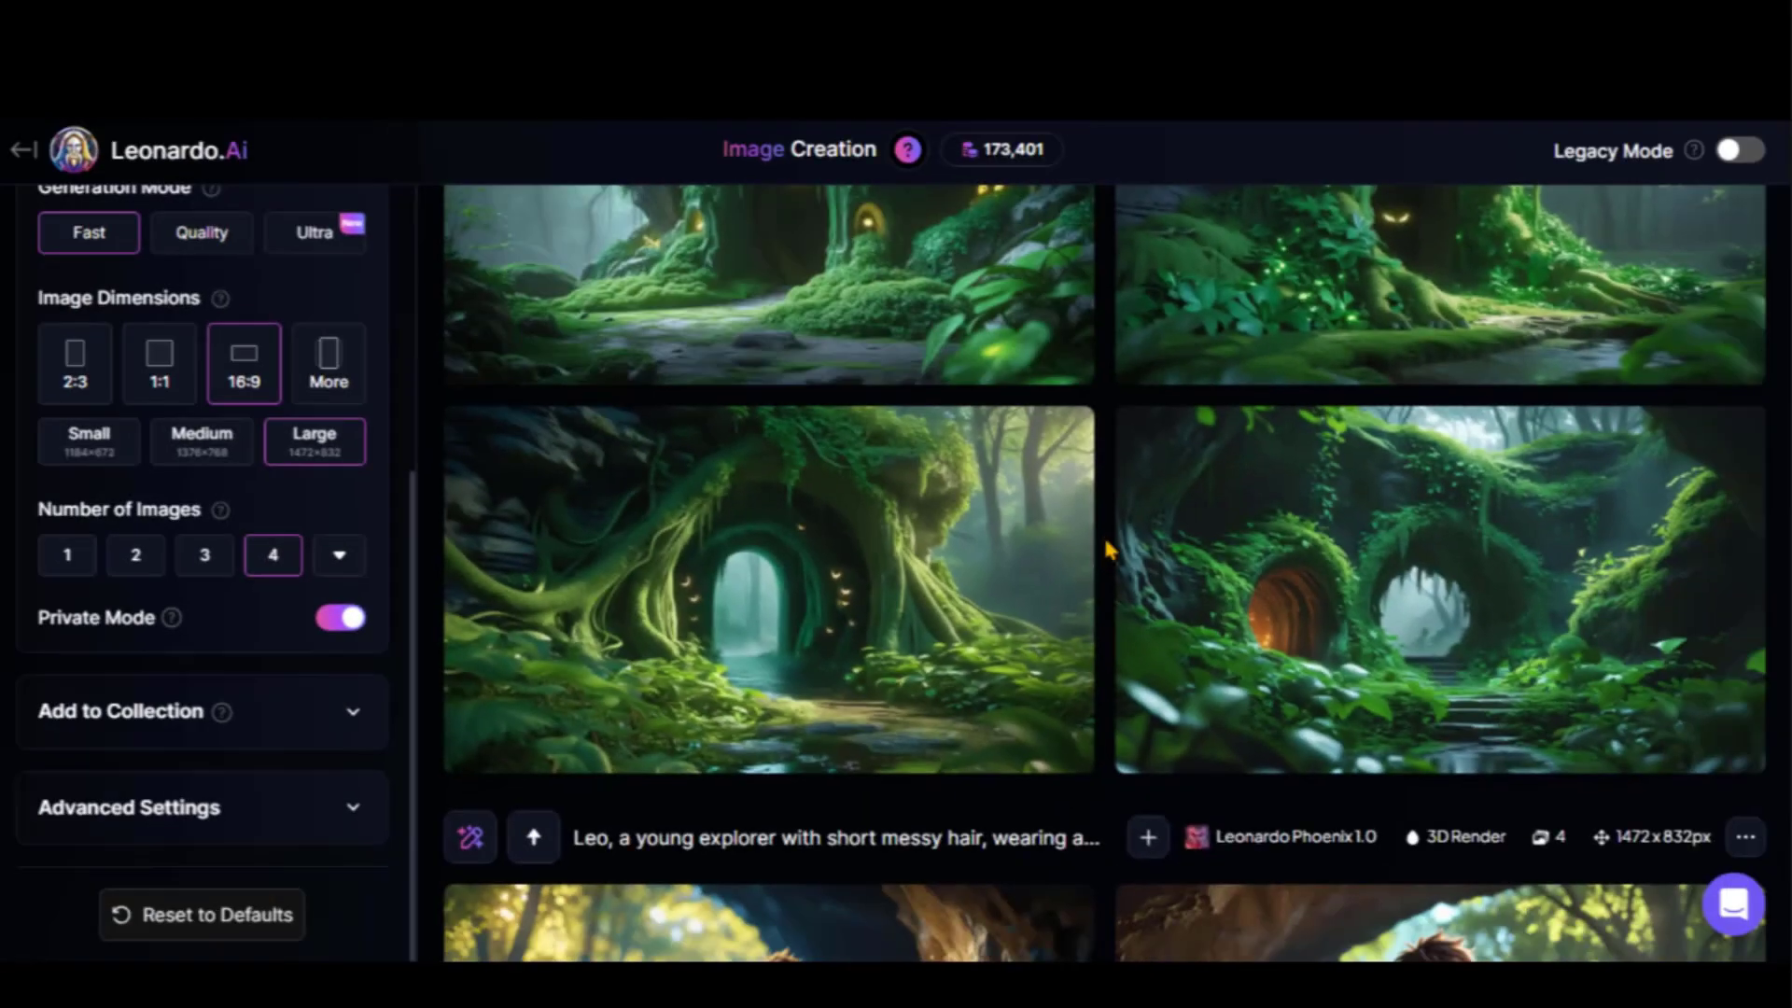
{"action": "scroll", "coordinate": [1108, 550], "scroll_direction": "down", "scroll_amount": 5}
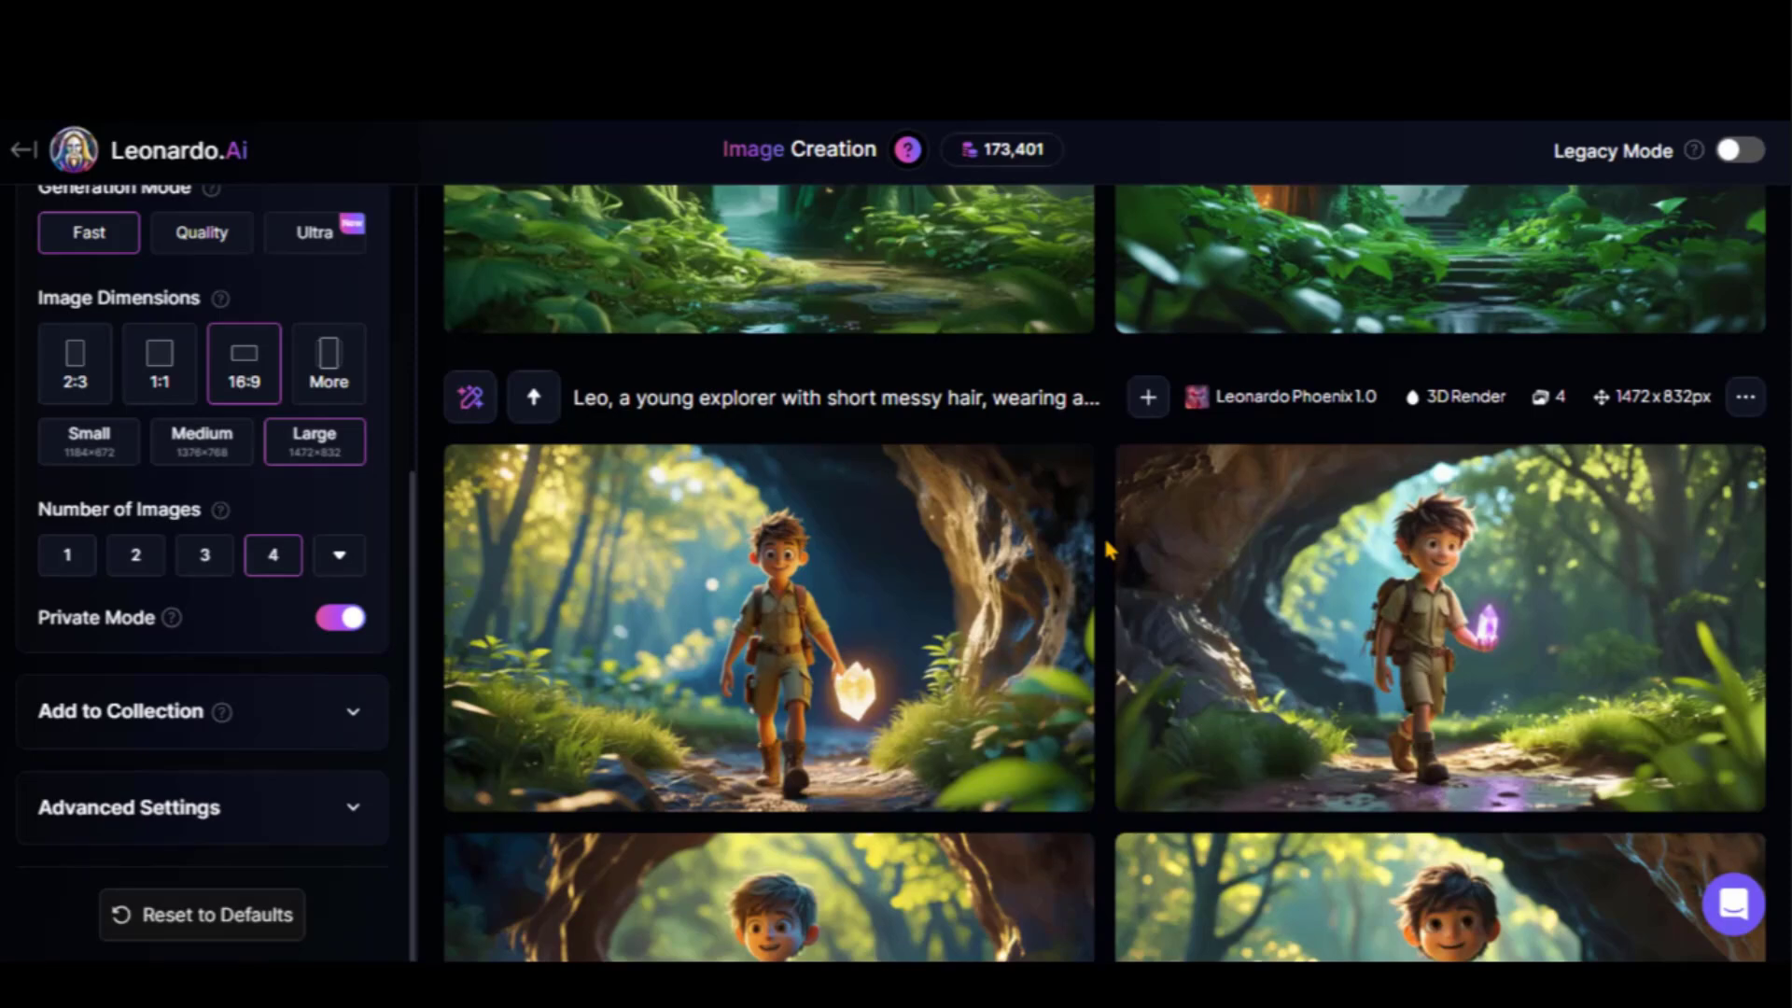
{"action": "scroll", "coordinate": [1107, 550], "scroll_direction": "down", "scroll_amount": 12}
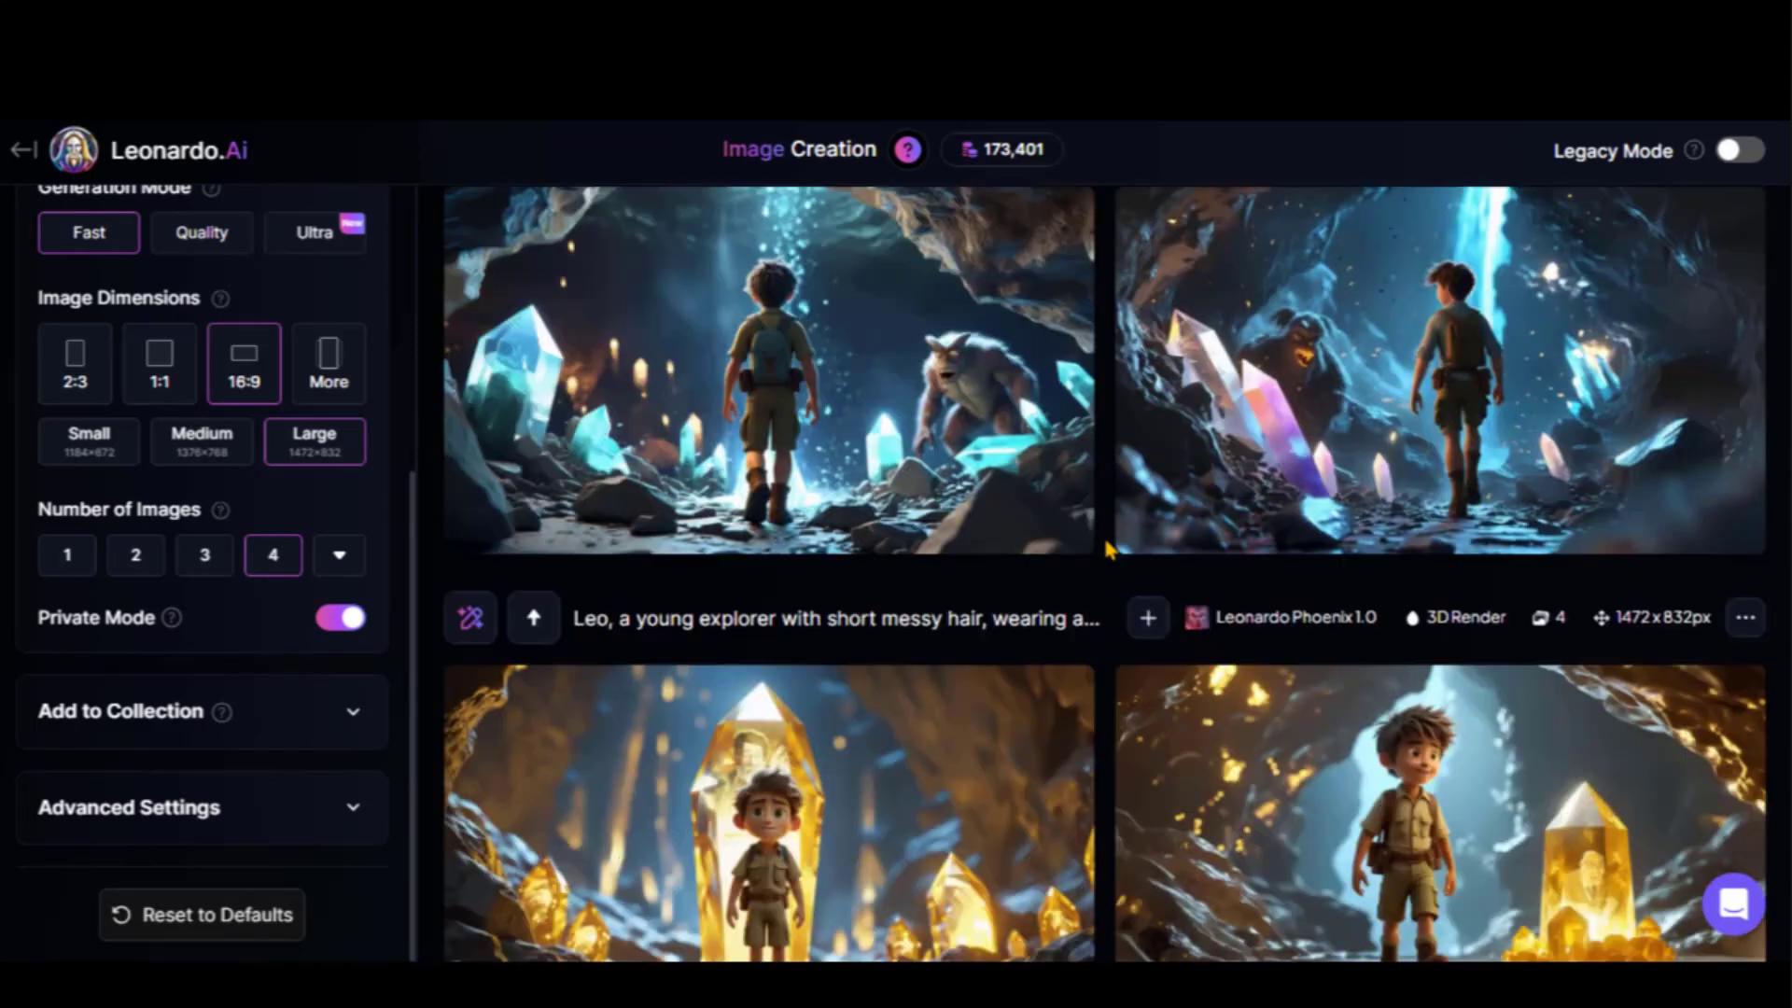
{"action": "scroll", "coordinate": [1107, 550], "scroll_direction": "down", "scroll_amount": 7}
{"action": "scroll", "coordinate": [1107, 551], "scroll_direction": "down", "scroll_amount": 15}
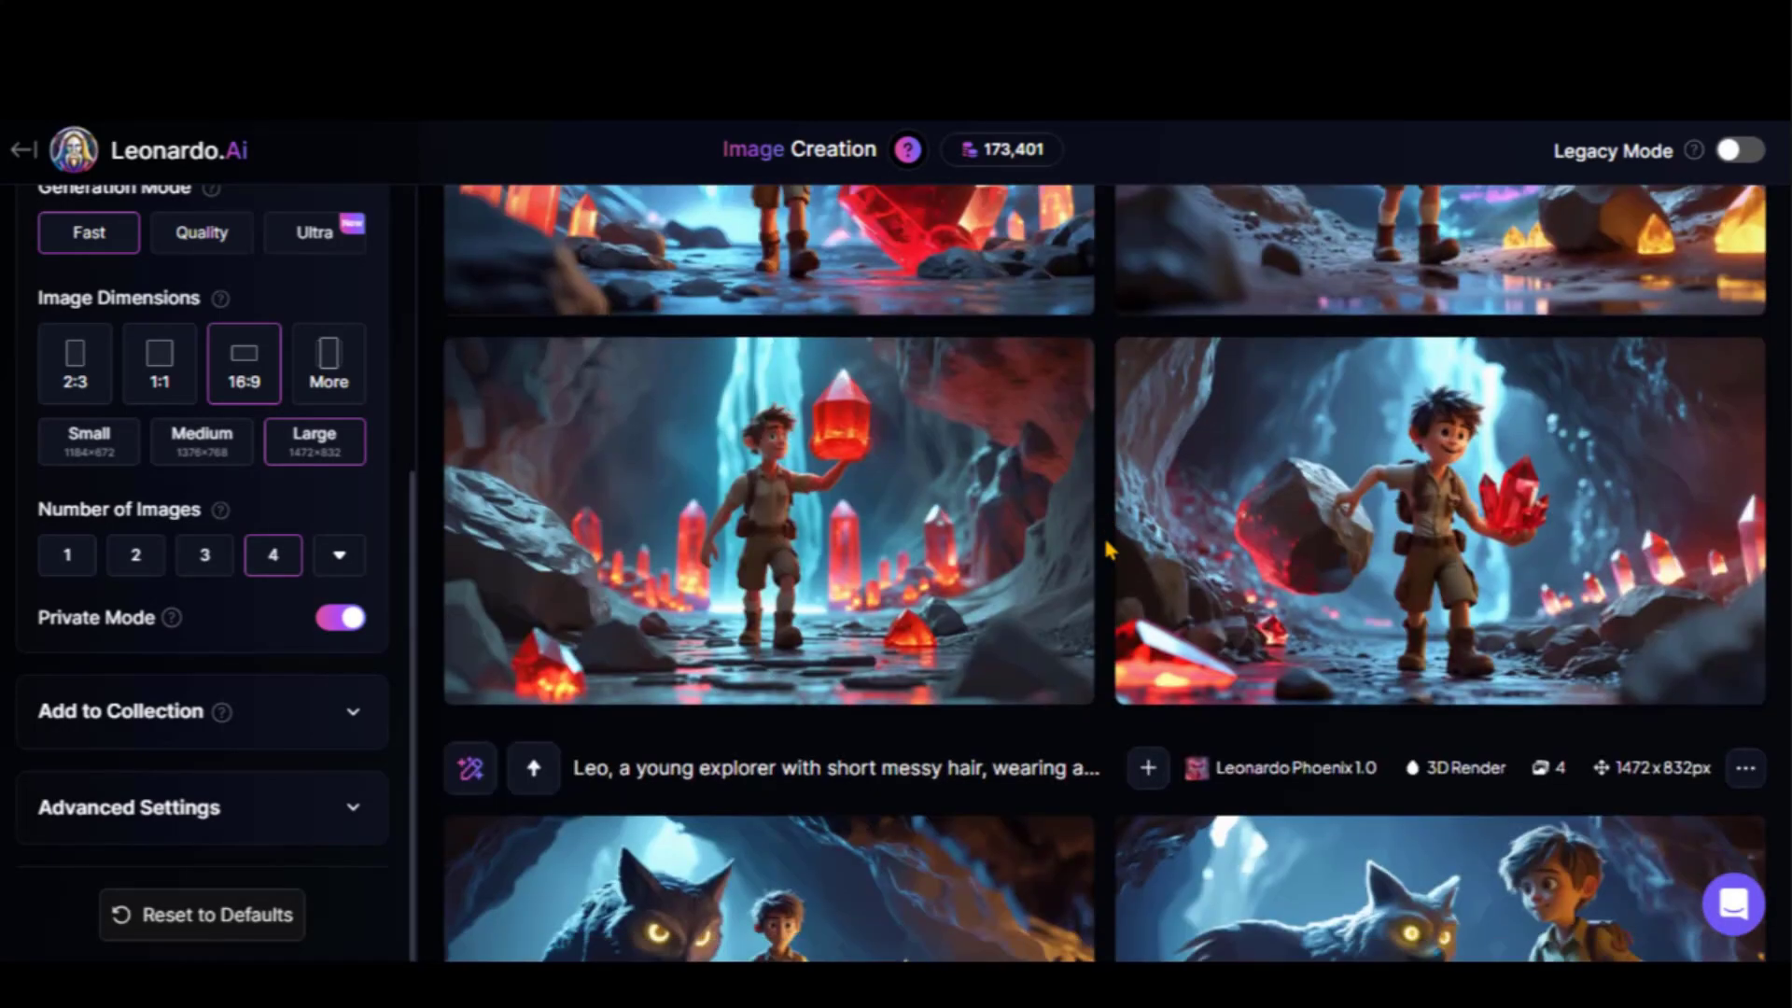
{"action": "scroll", "coordinate": [1108, 551], "scroll_direction": "down", "scroll_amount": 20}
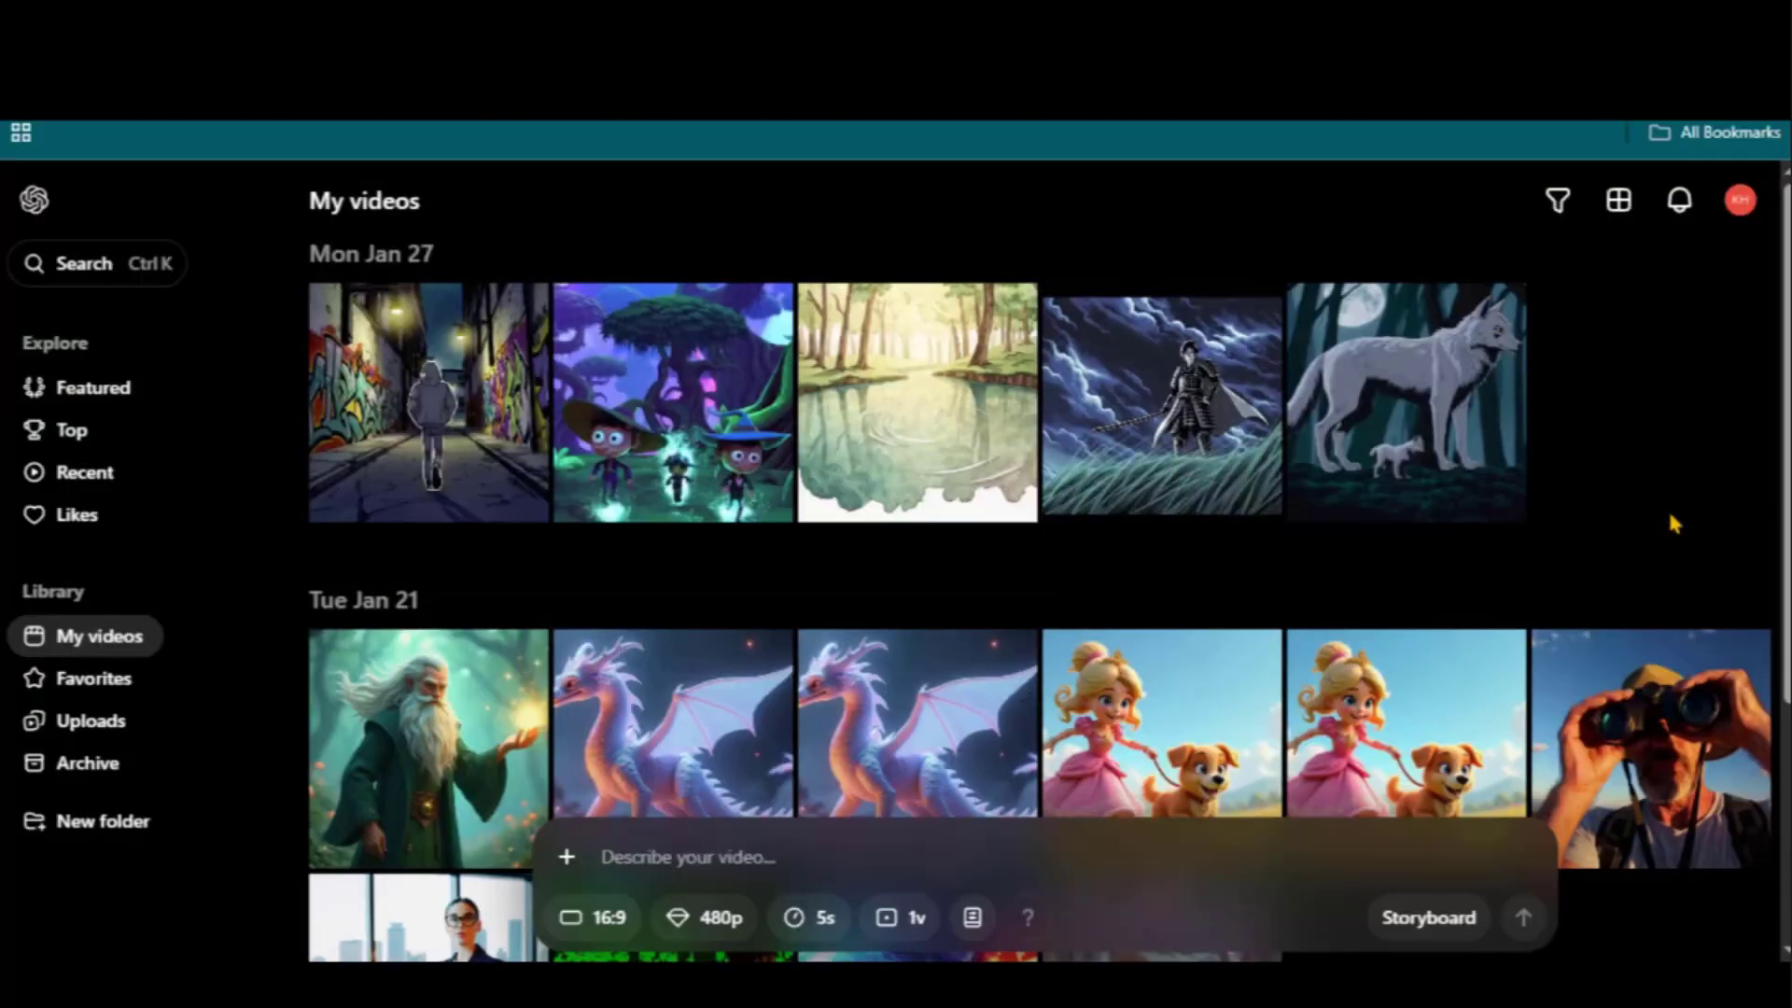
Create the Pixar Animation folder and confirm 16:9 aspect ratio, 480p resolution and 5-second duration
{"action": "left_click", "coordinate": [112, 823]}
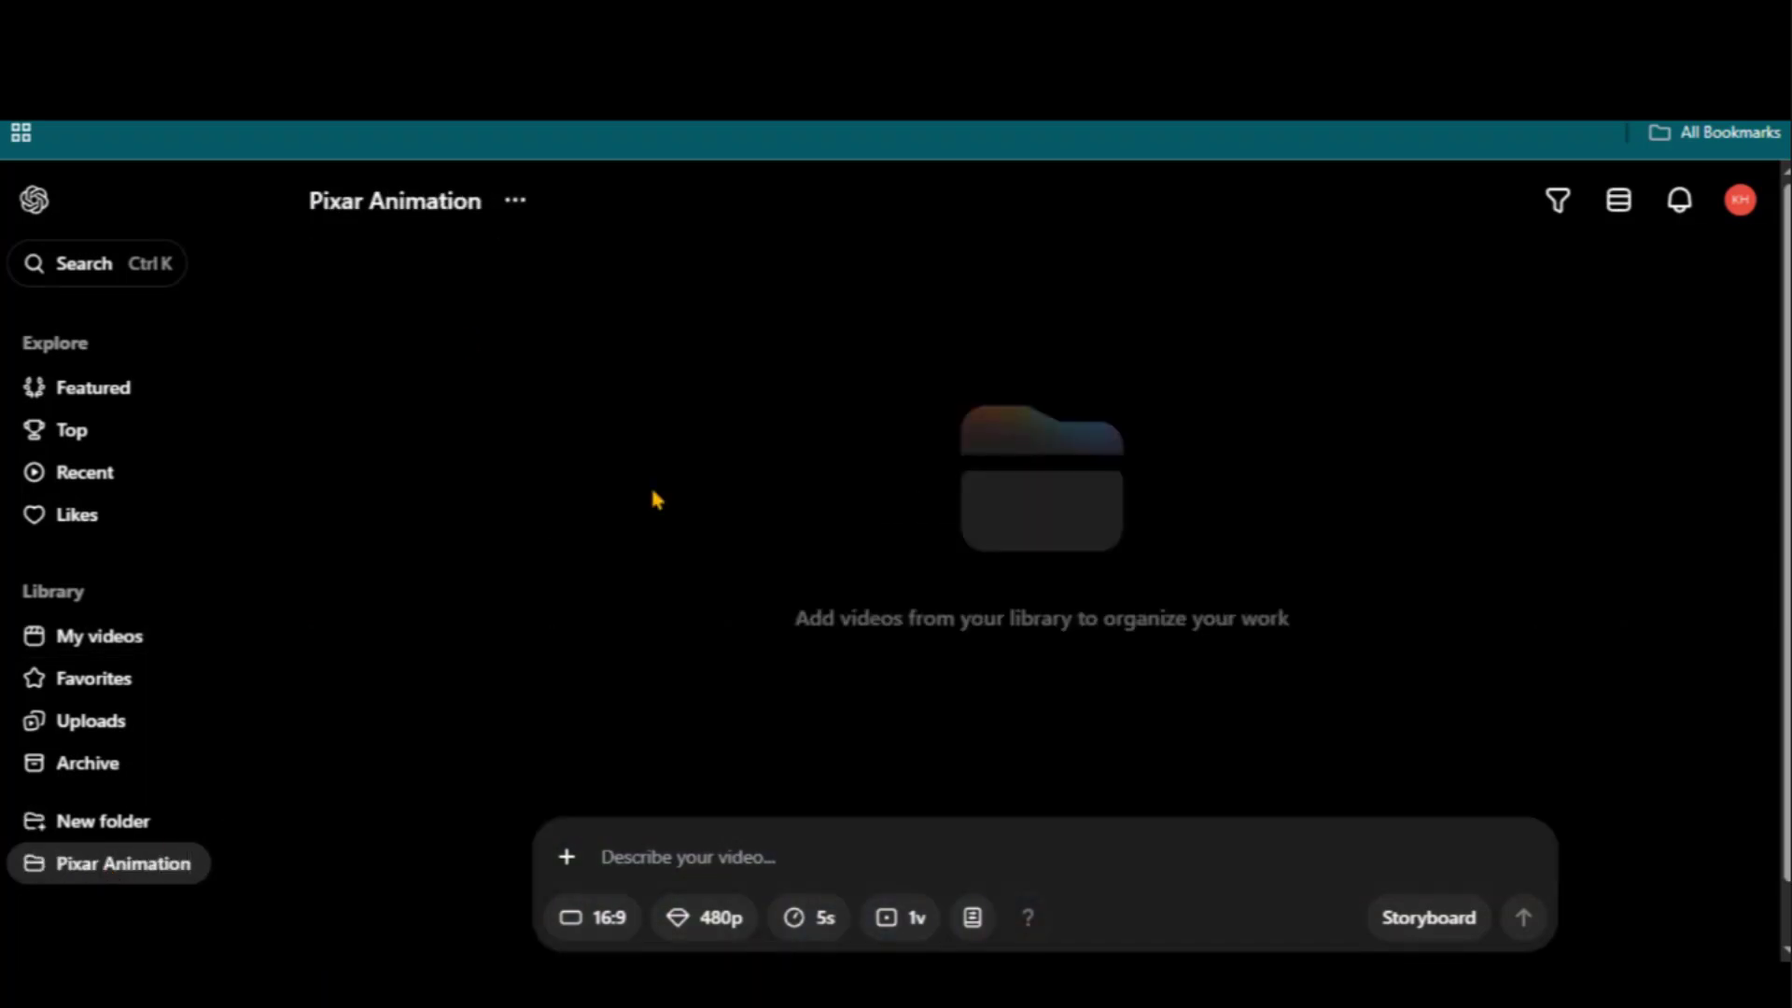
{"action": "left_click", "coordinate": [600, 919]}
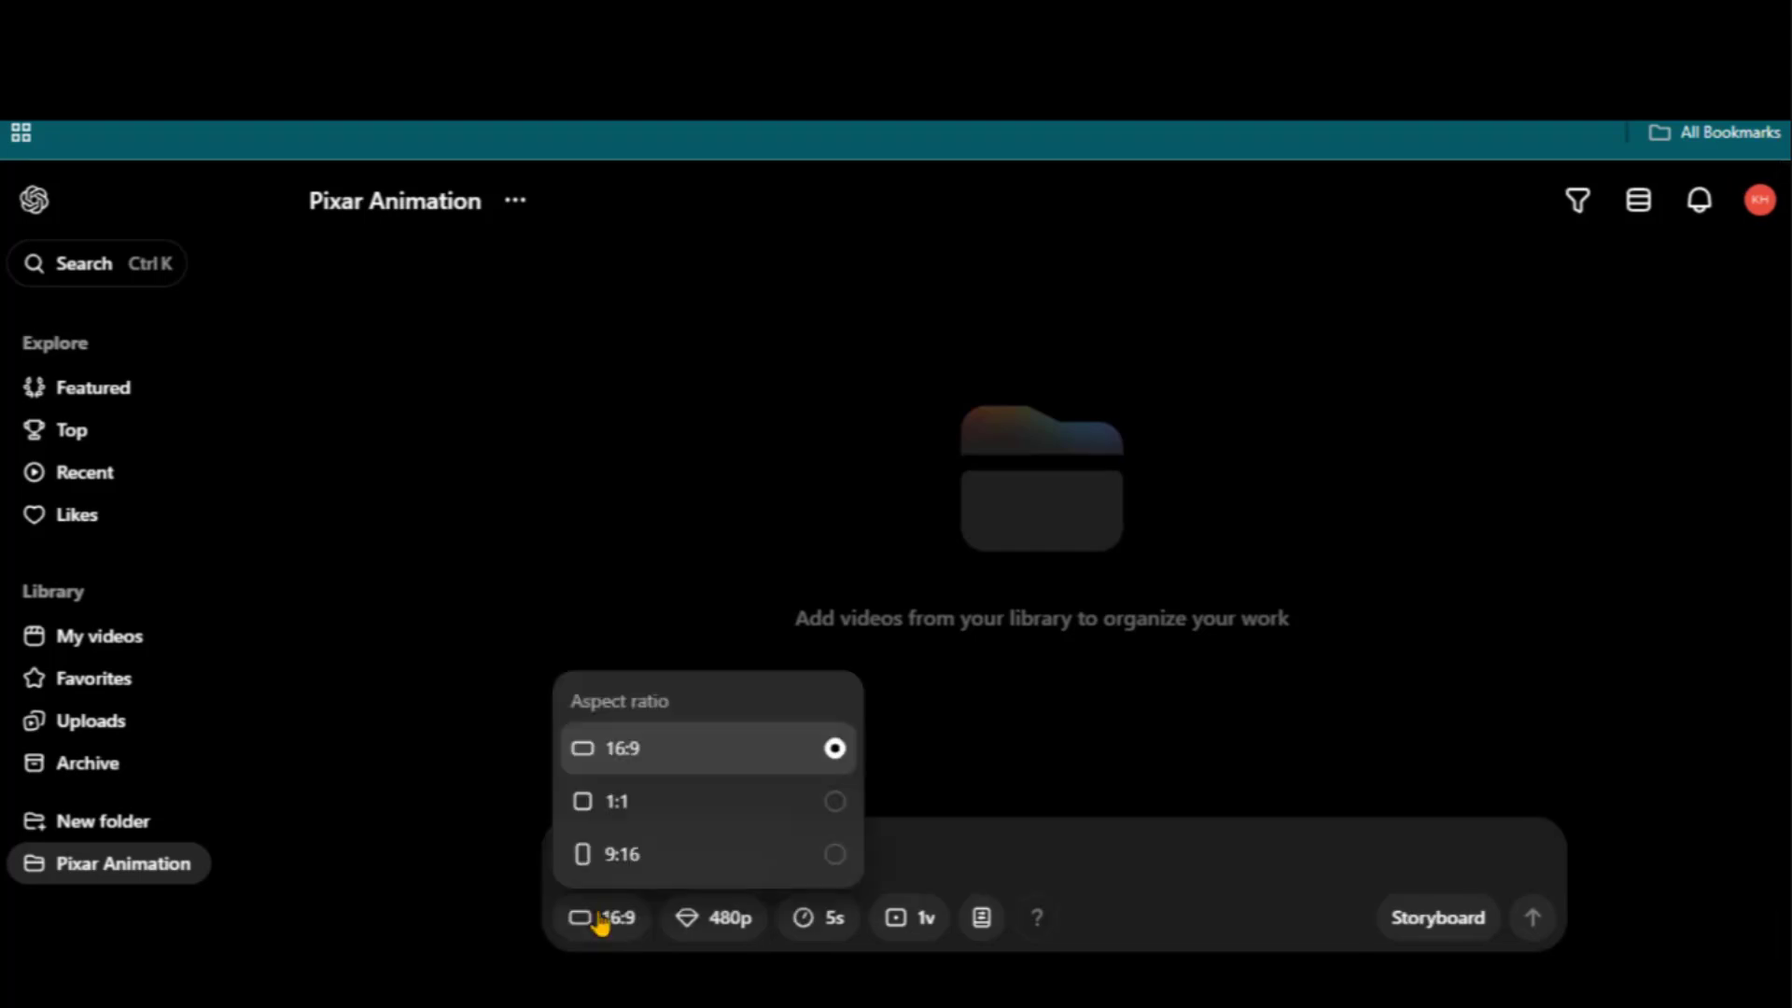
{"action": "left_click", "coordinate": [620, 746]}
{"action": "left_click", "coordinate": [713, 936]}
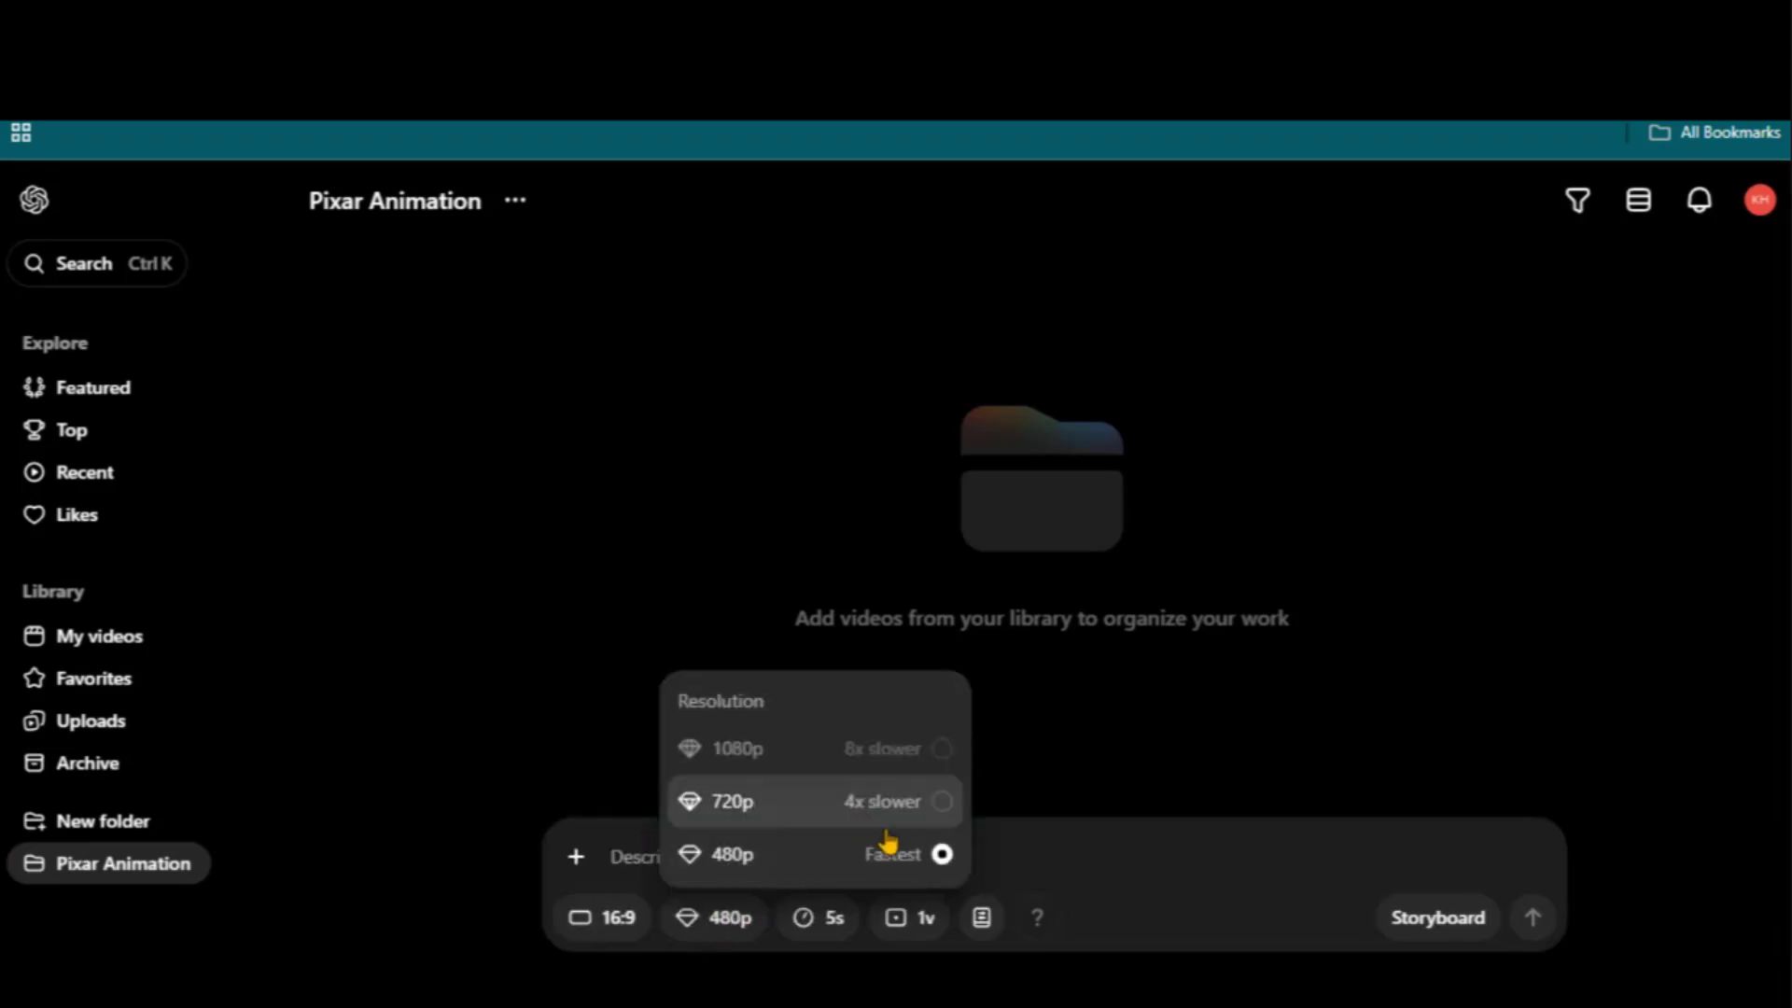
{"action": "left_click", "coordinate": [912, 857]}
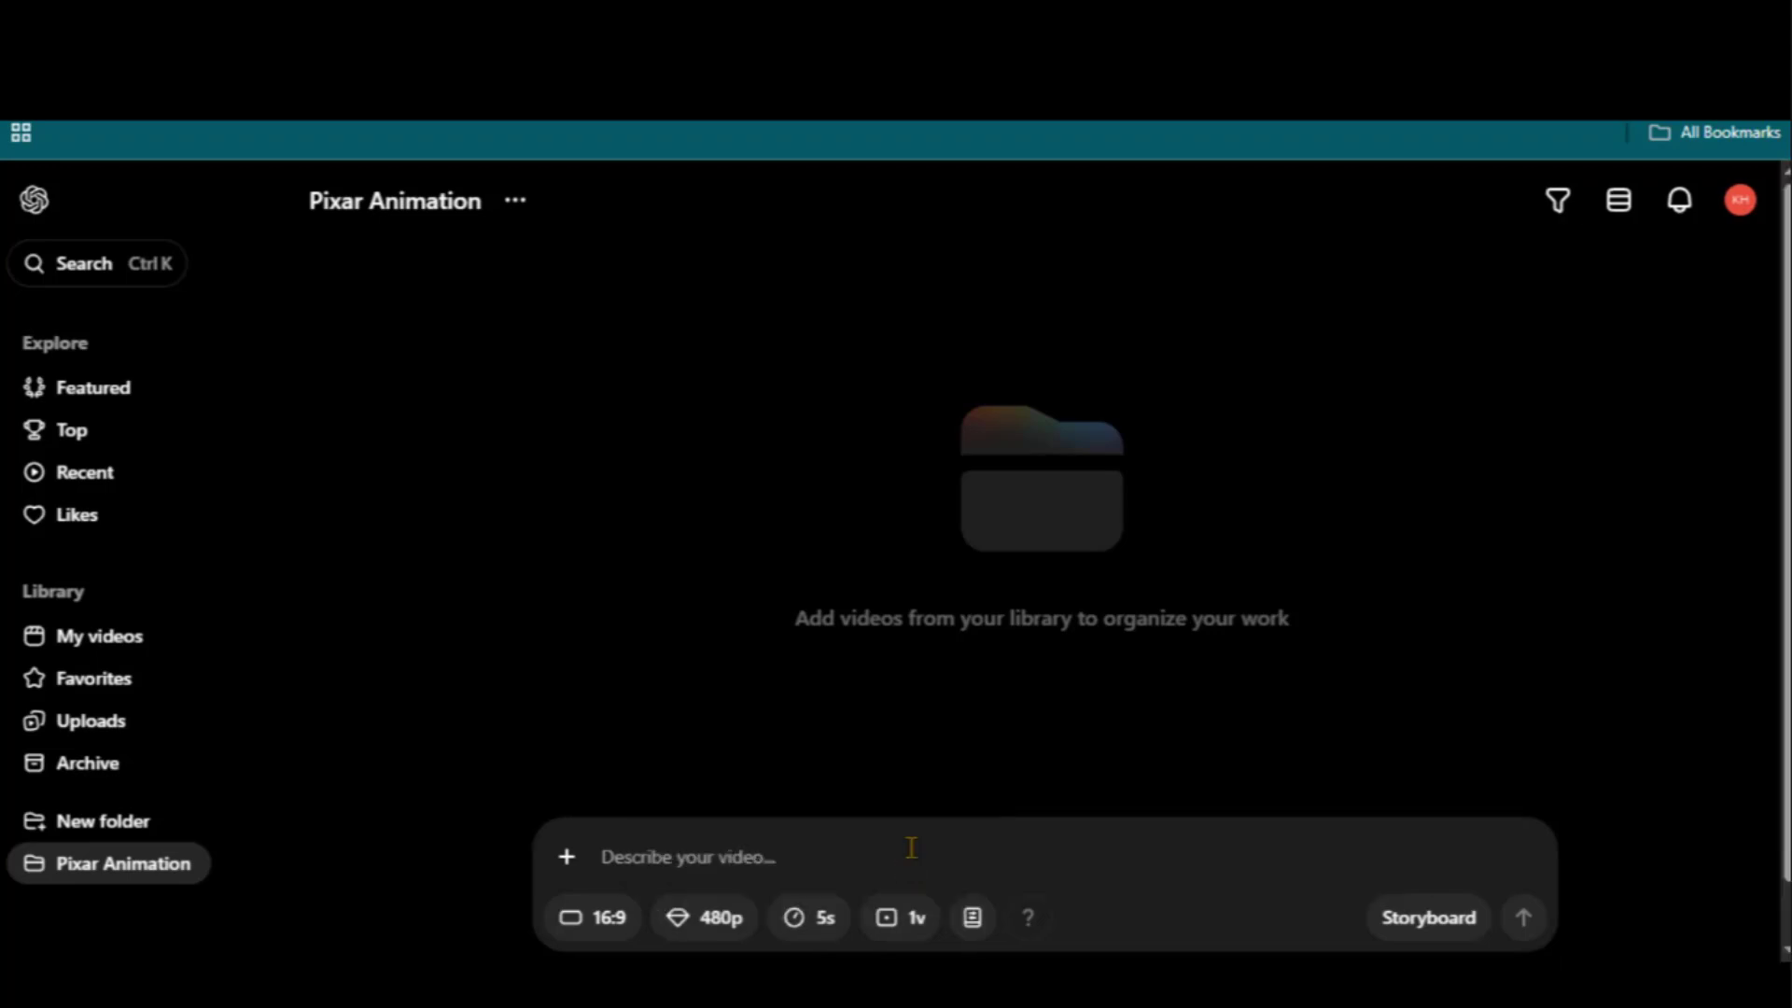
{"action": "left_click", "coordinate": [818, 924]}
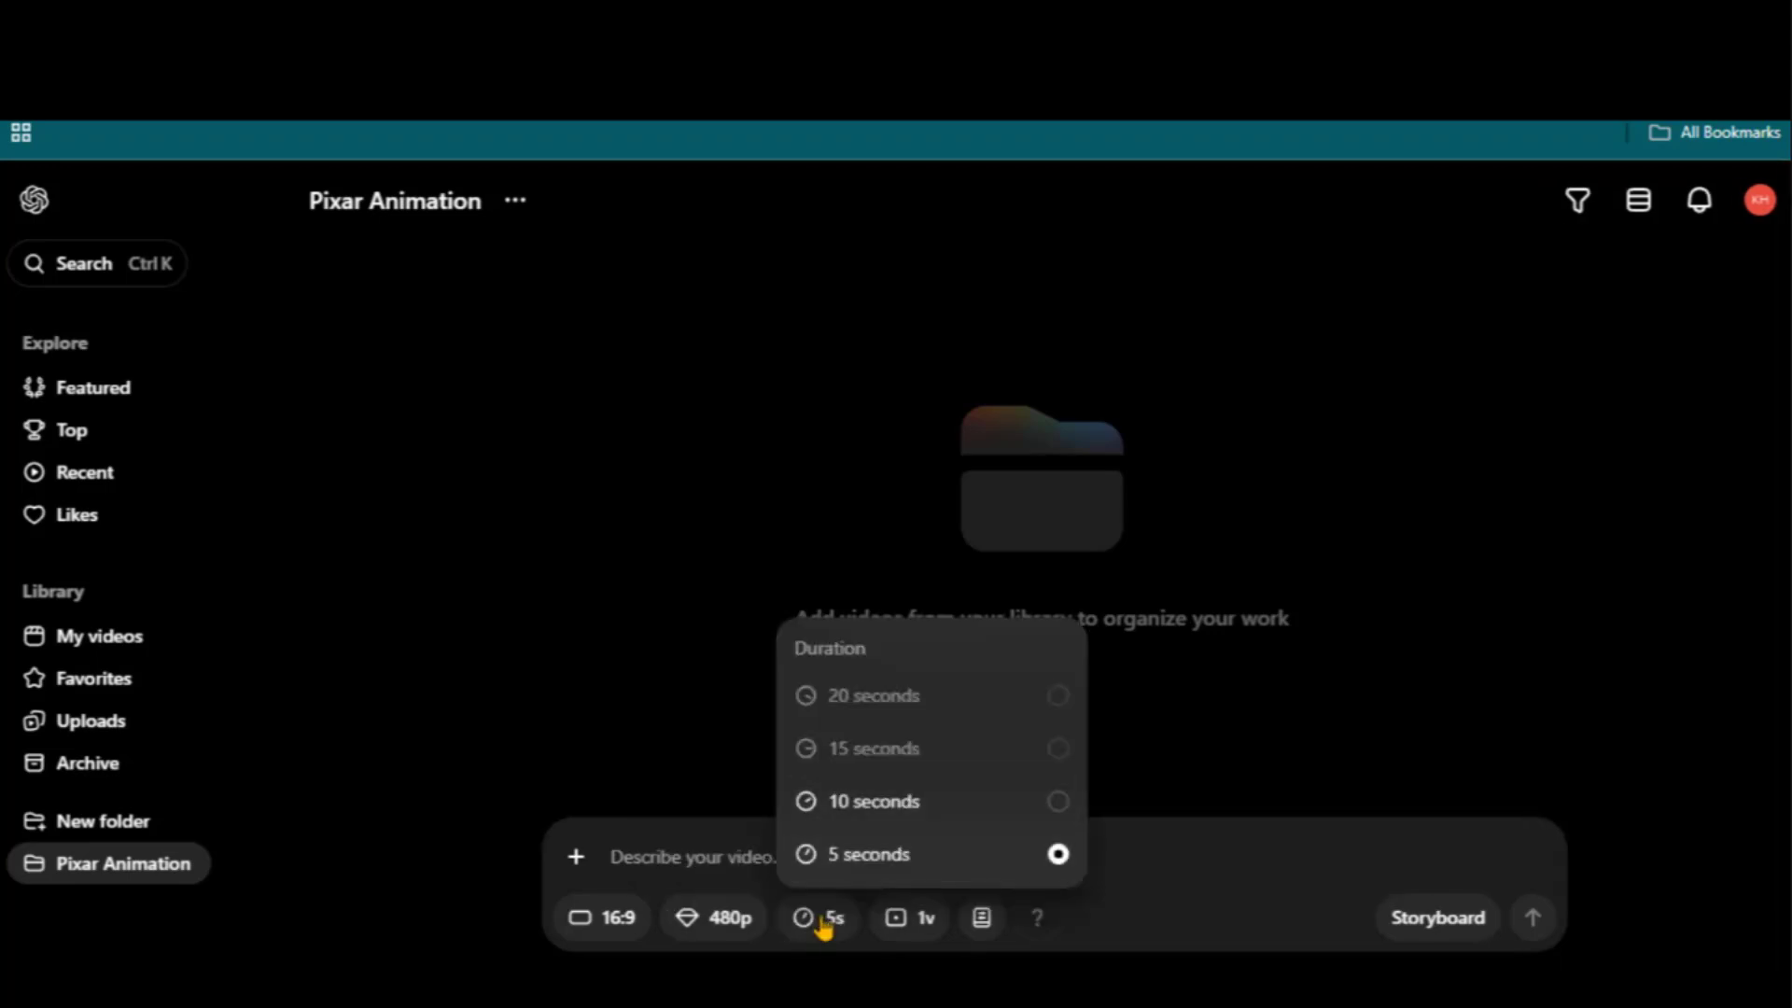
{"action": "left_click", "coordinate": [903, 860]}
Keep a single video variation and the style preset at None, then begin attaching an image
{"action": "left_click", "coordinate": [901, 920]}
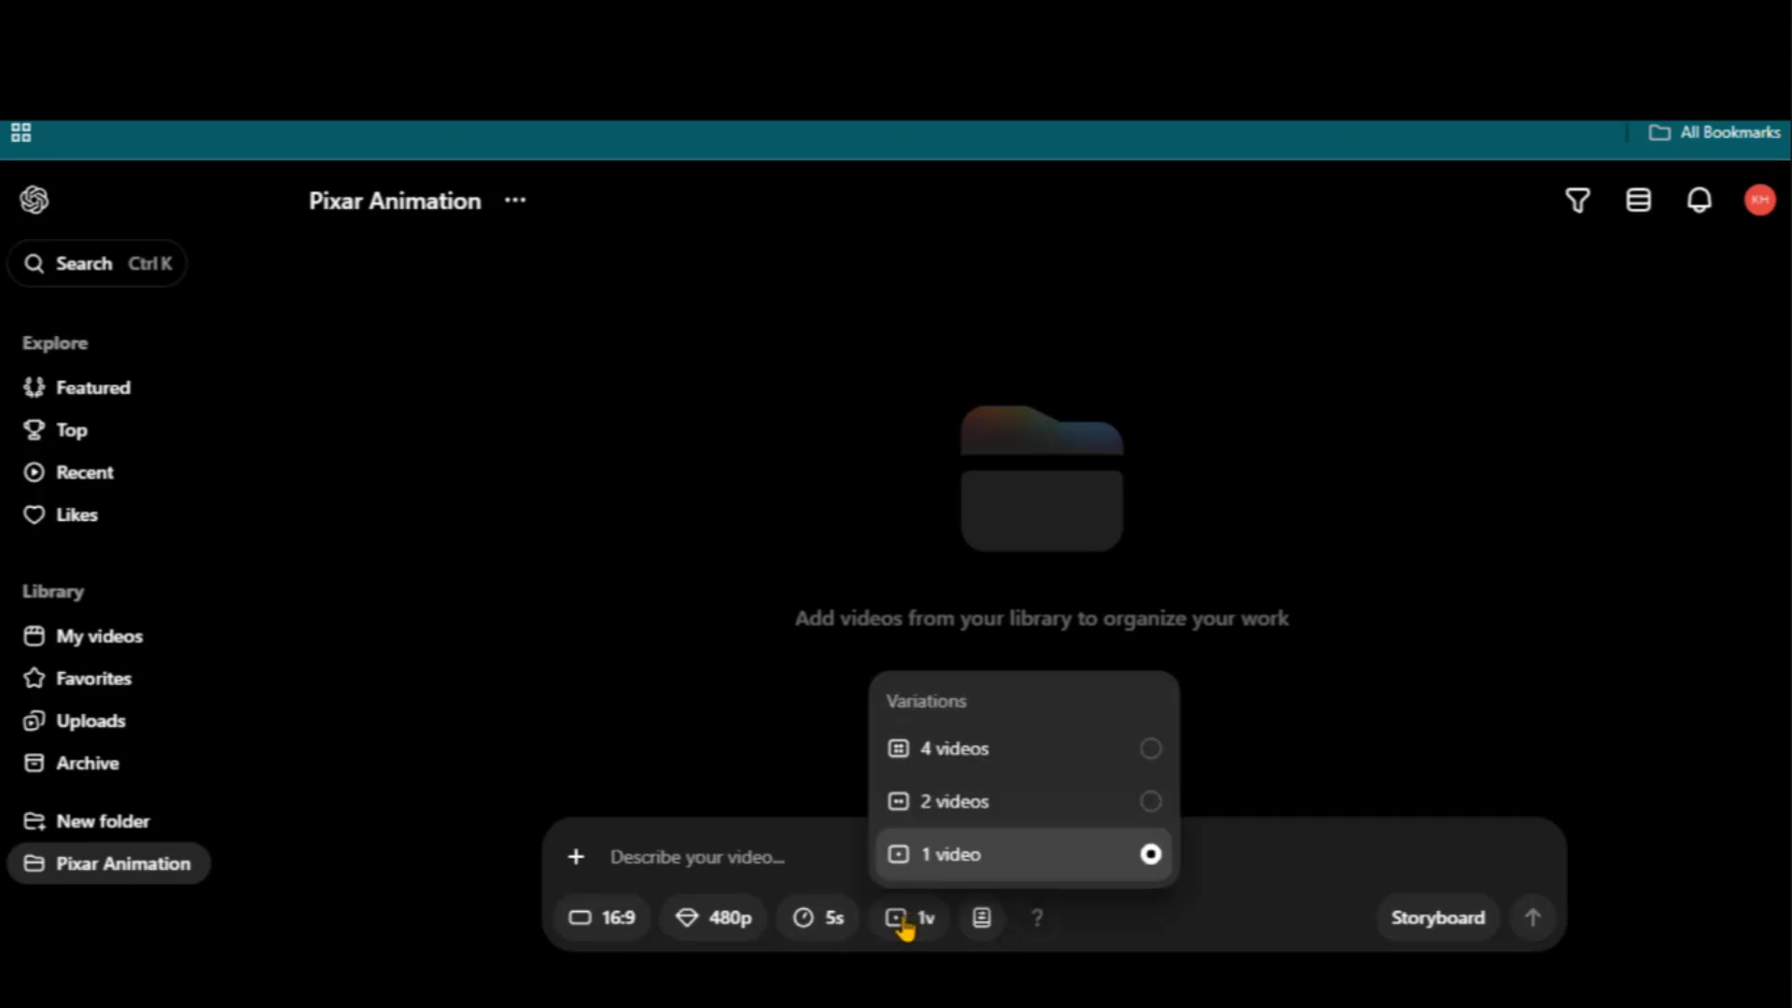
{"action": "left_click", "coordinate": [970, 920]}
{"action": "left_click", "coordinate": [972, 922]}
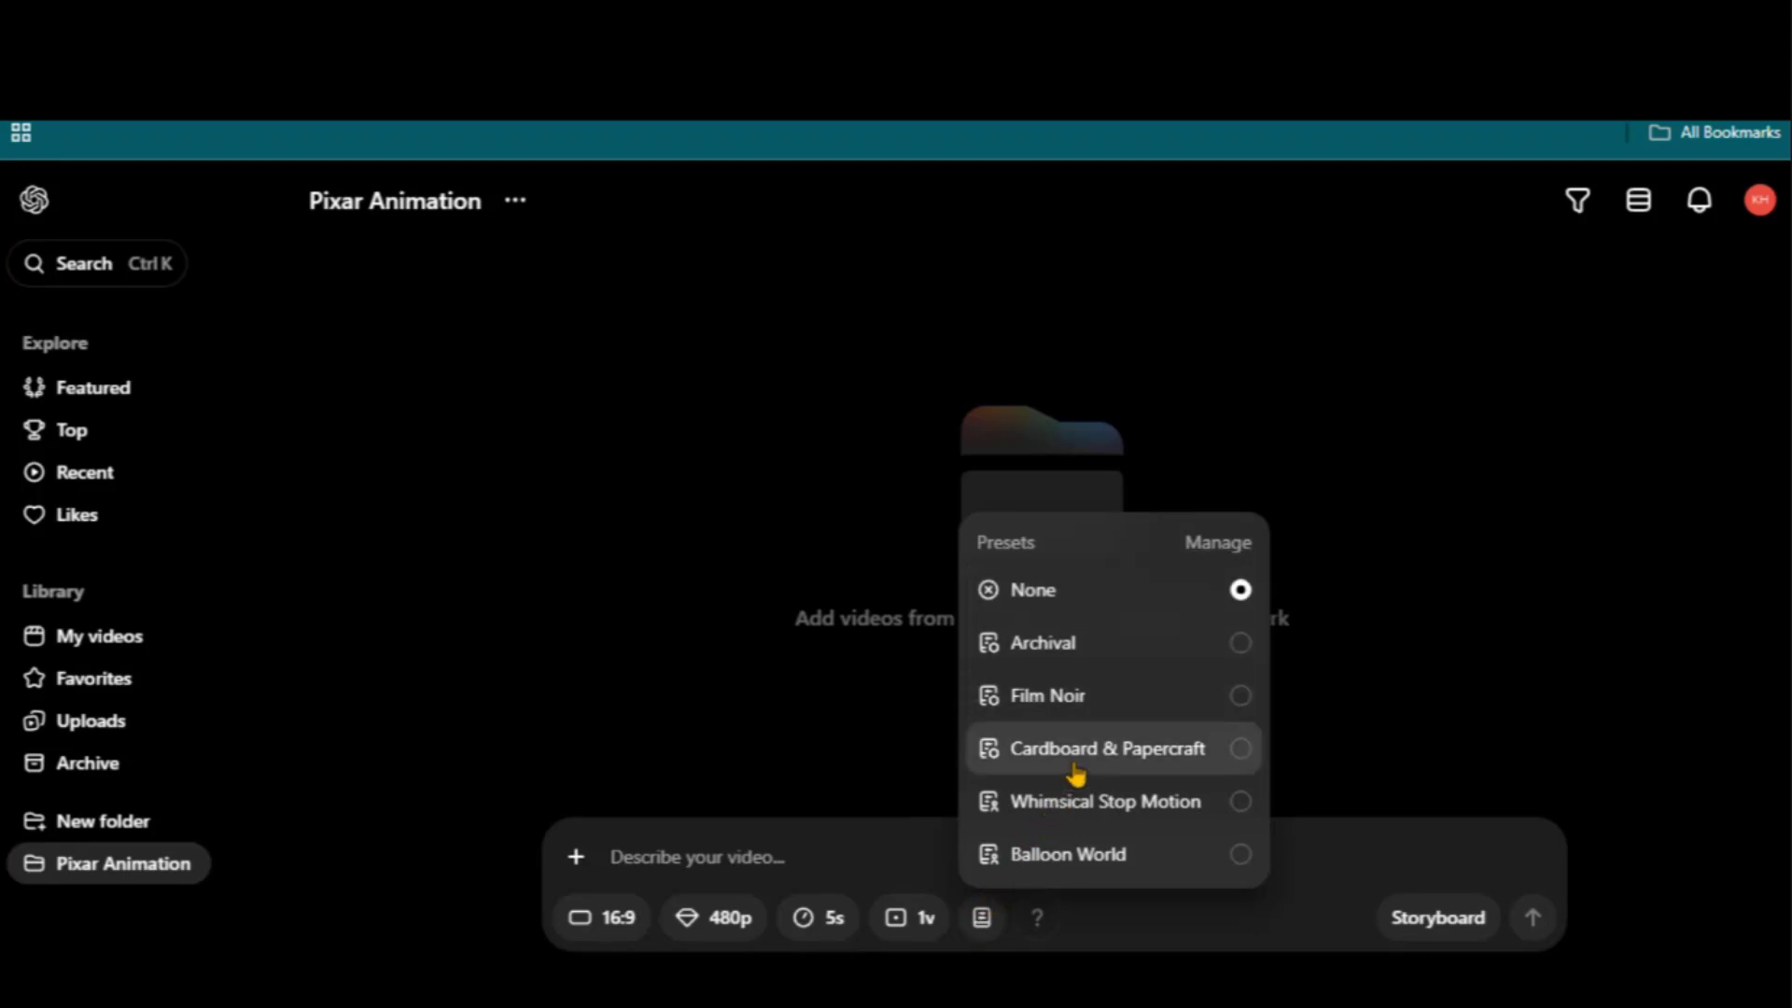
{"action": "left_click", "coordinate": [980, 920]}
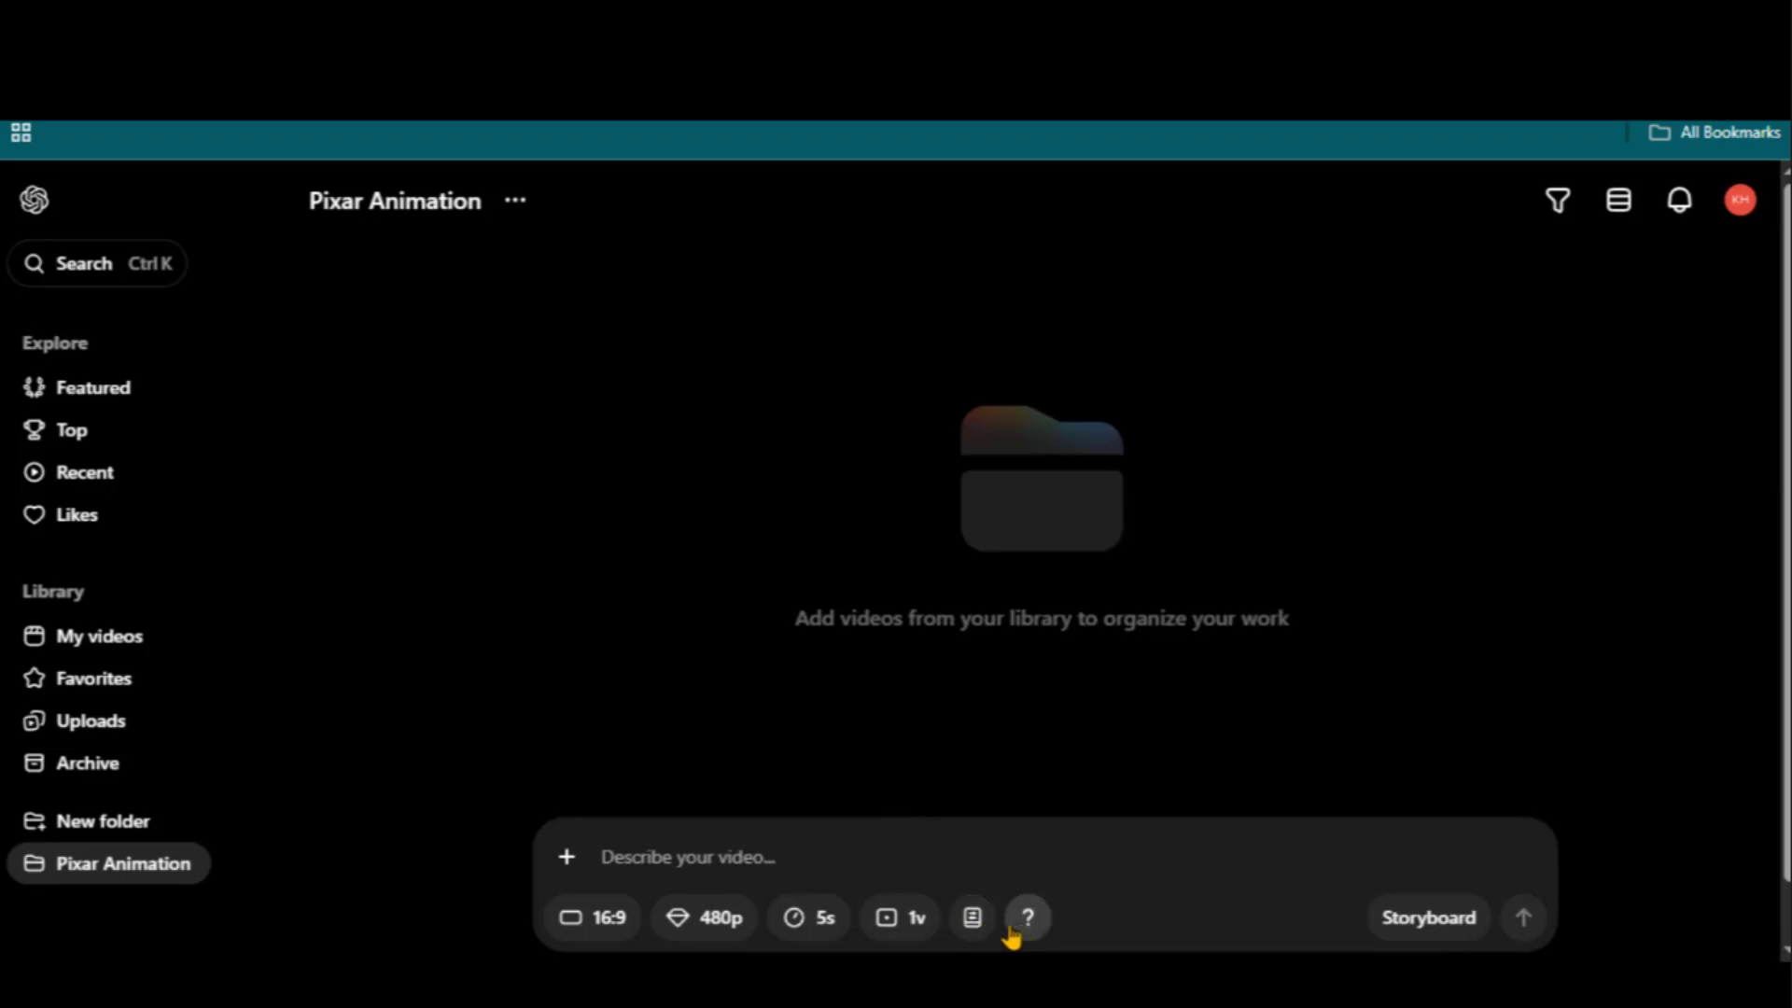
{"action": "mouse_move", "coordinate": [1026, 932]}
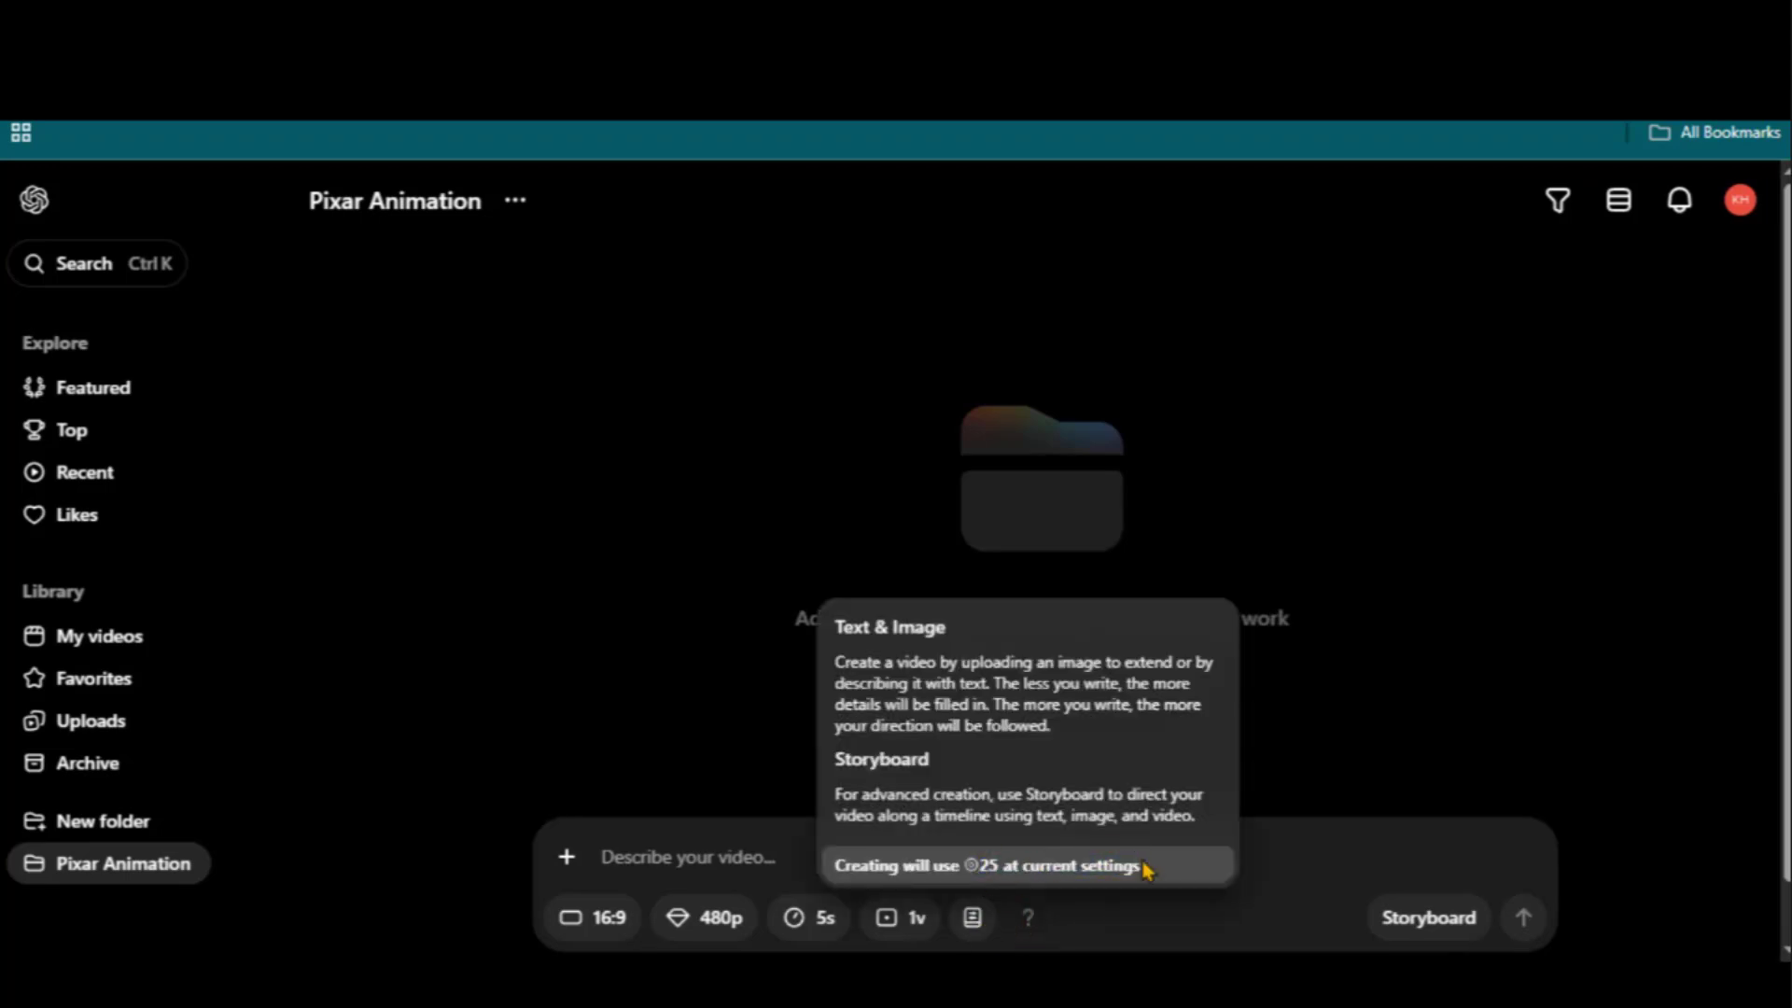
{"action": "left_click", "coordinate": [573, 861]}
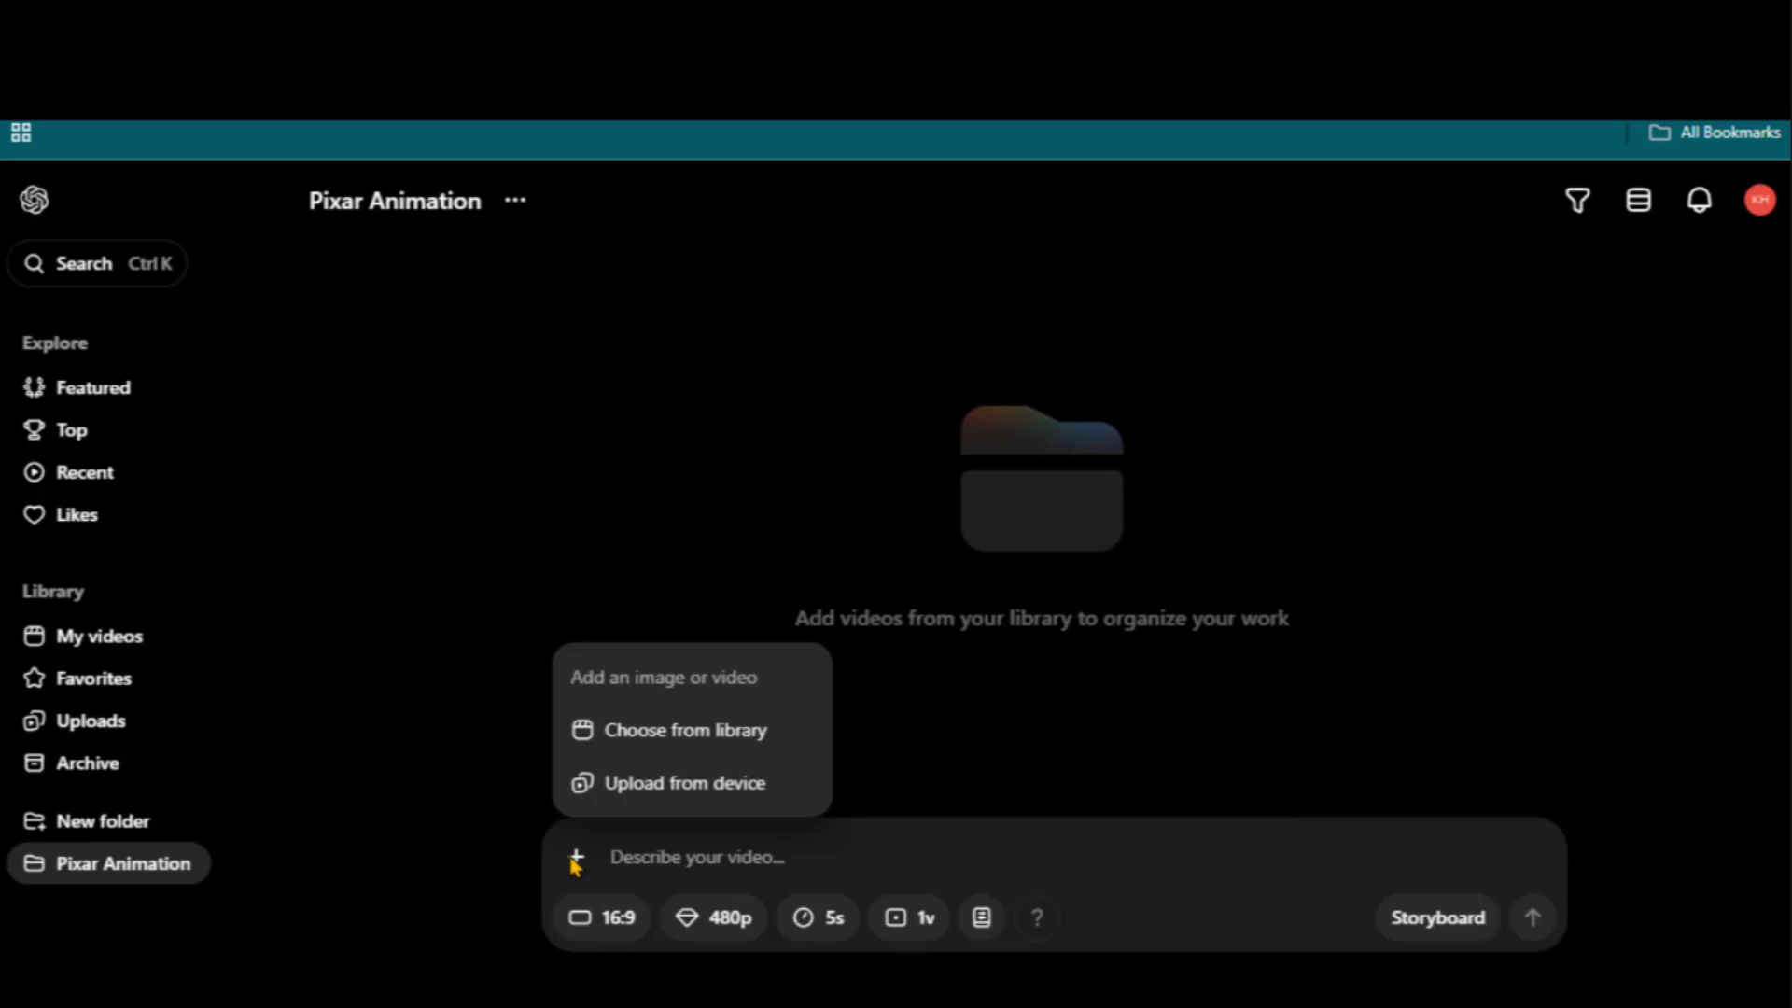
Generate a video from the uploaded forest image with the Shot 1 description as prompt
{"action": "left_click", "coordinate": [670, 784]}
{"action": "left_click_drag", "start_coordinate": [755, 311], "coordinate": [1044, 369]}
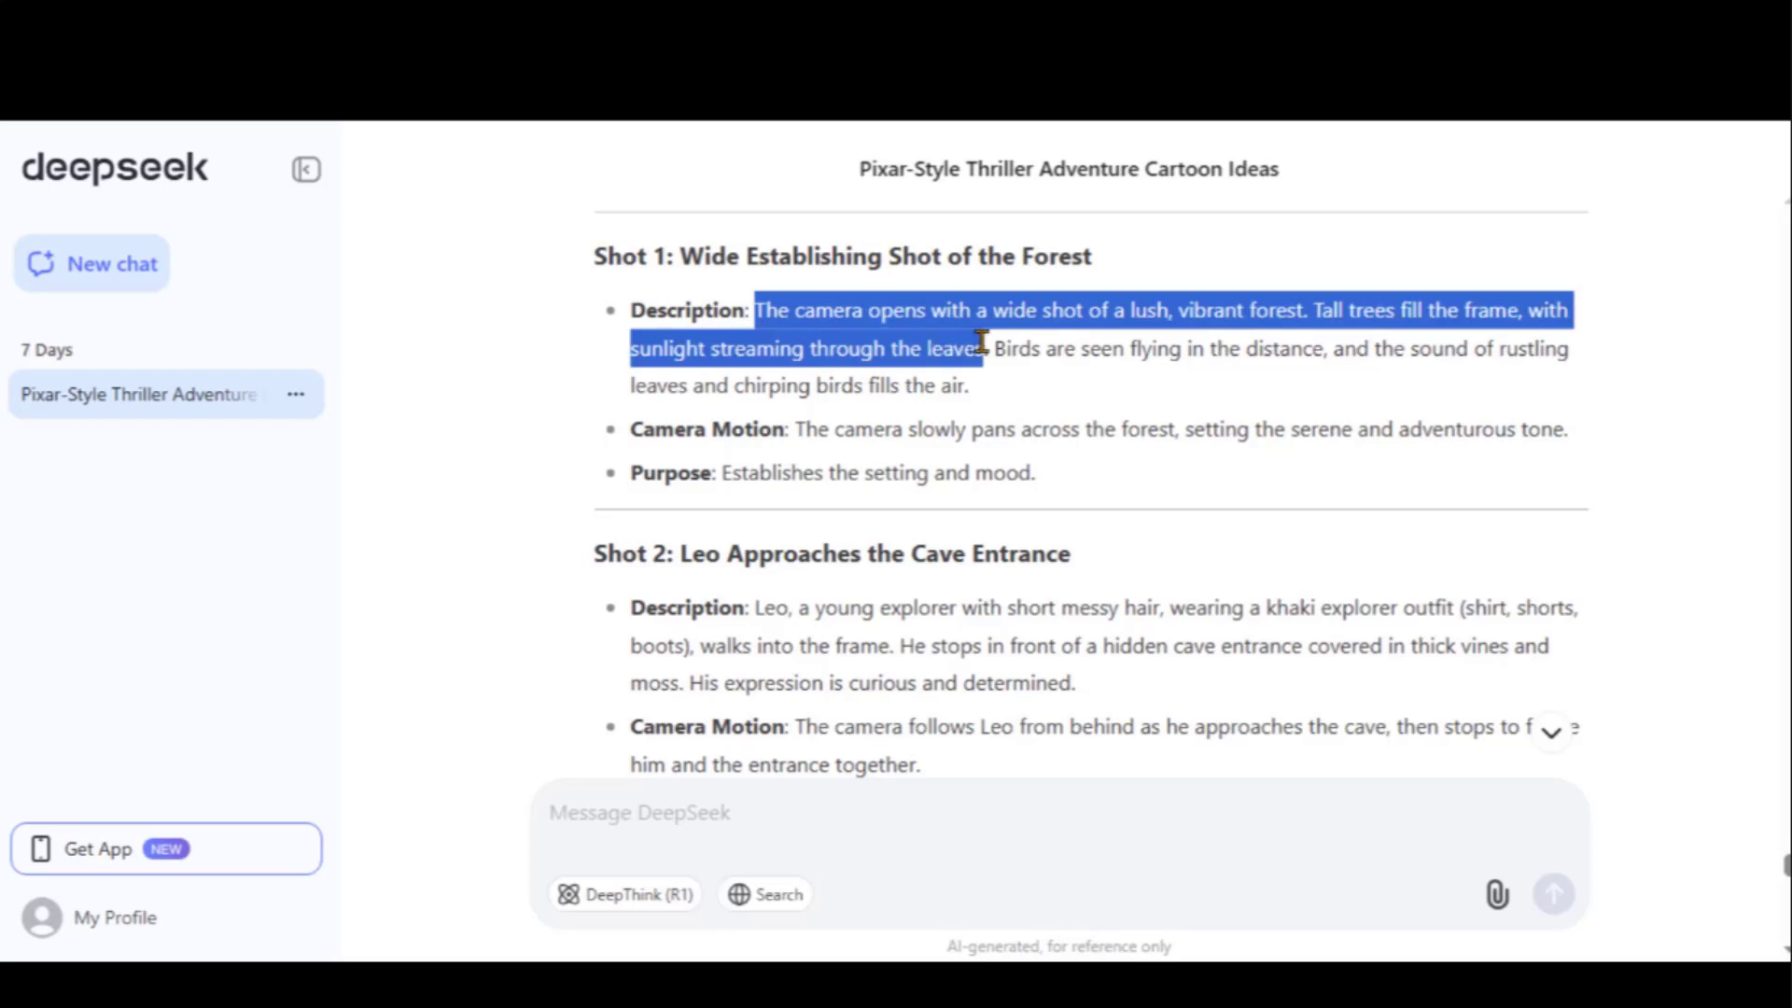
{"action": "right_click", "coordinate": [894, 375]}
{"action": "left_click", "coordinate": [962, 411]}
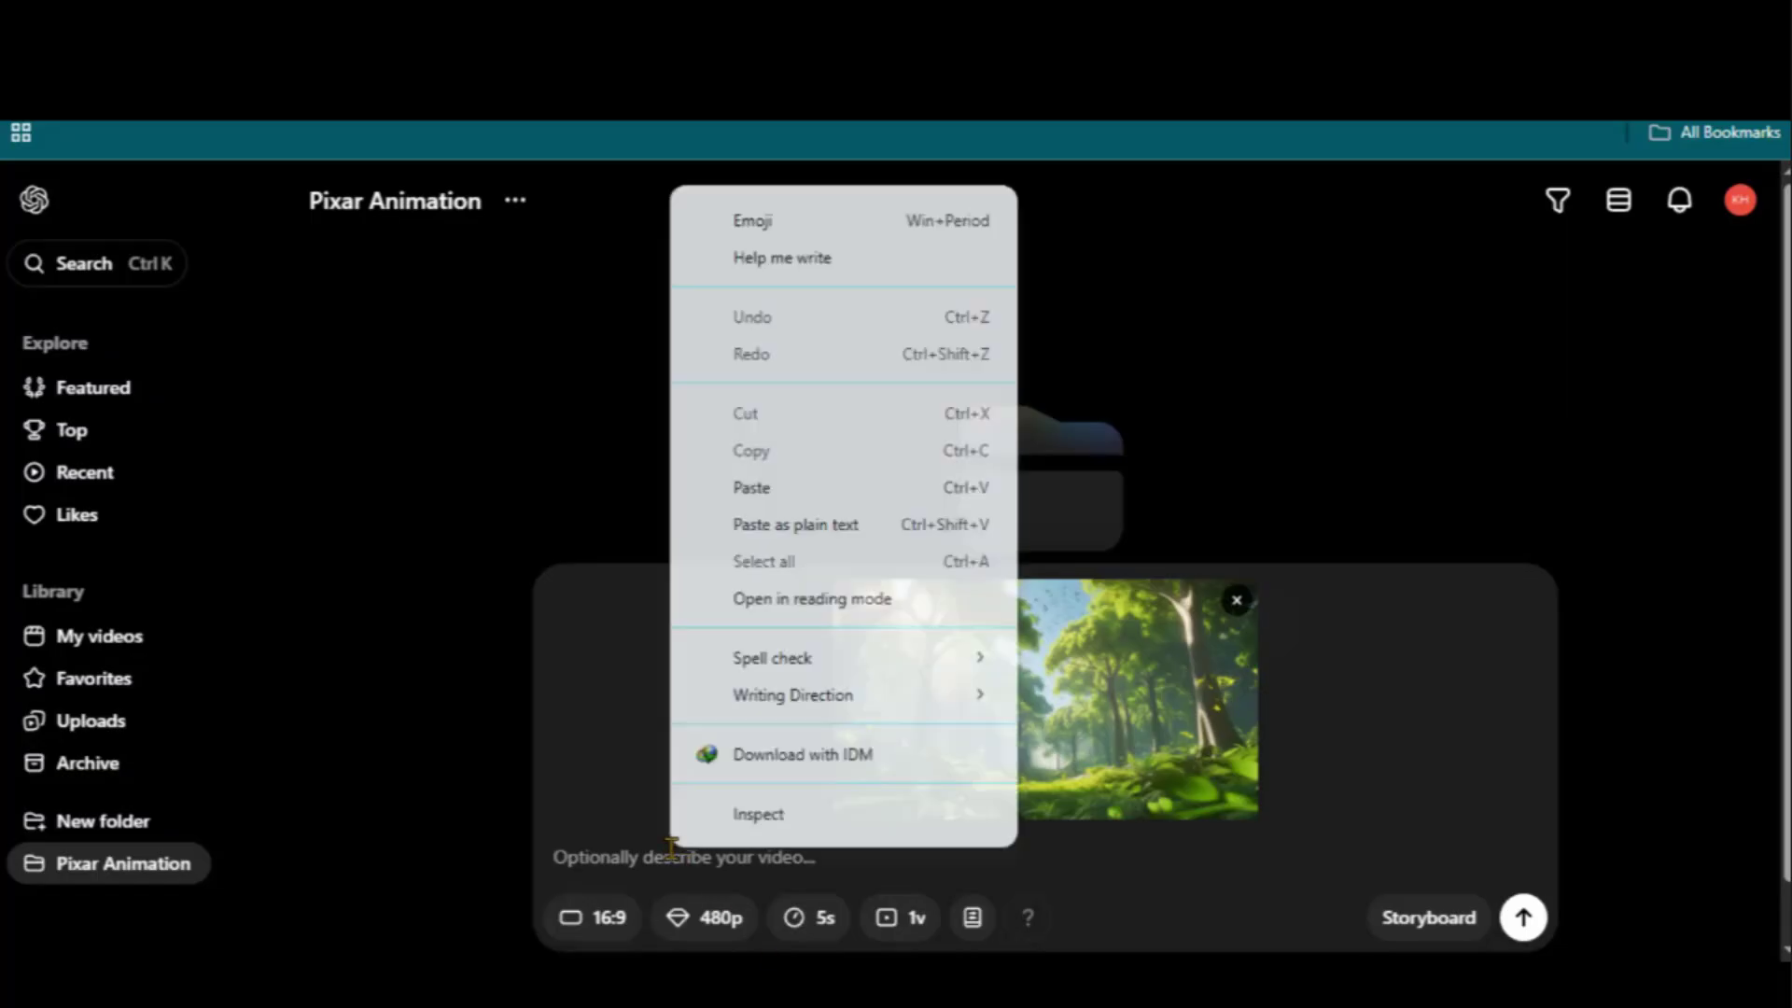
{"action": "left_click", "coordinate": [720, 480]}
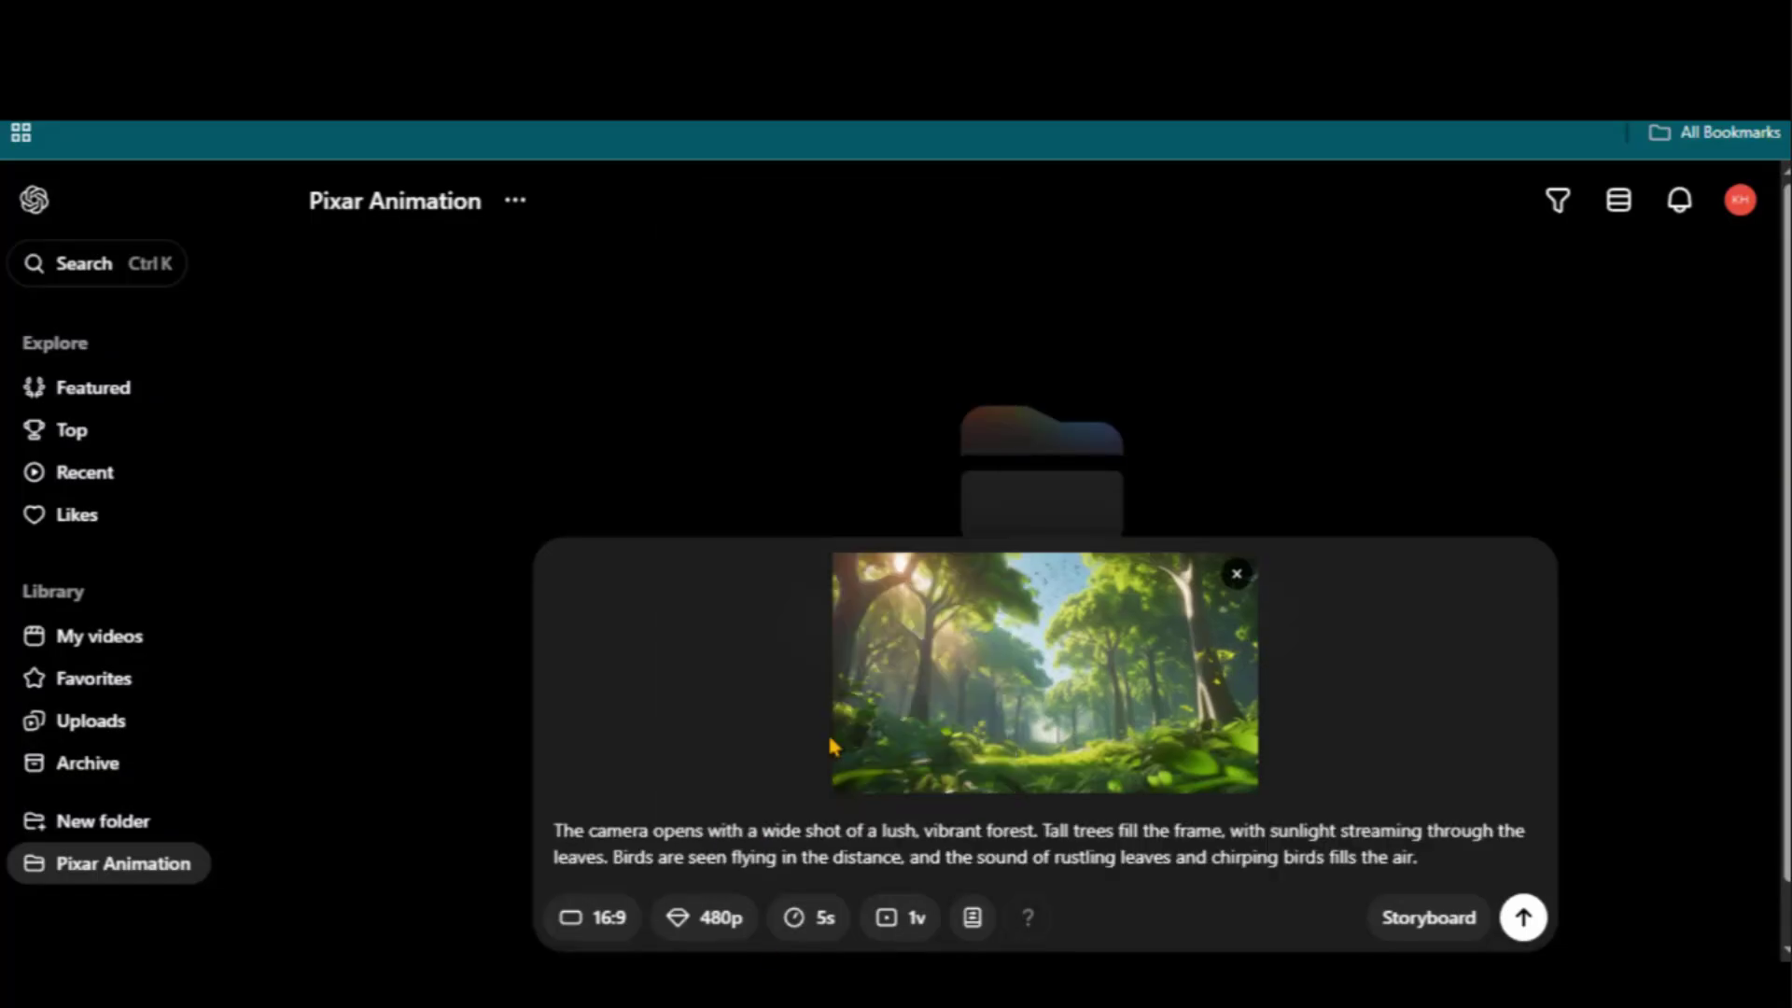
{"action": "left_click", "coordinate": [1523, 918]}
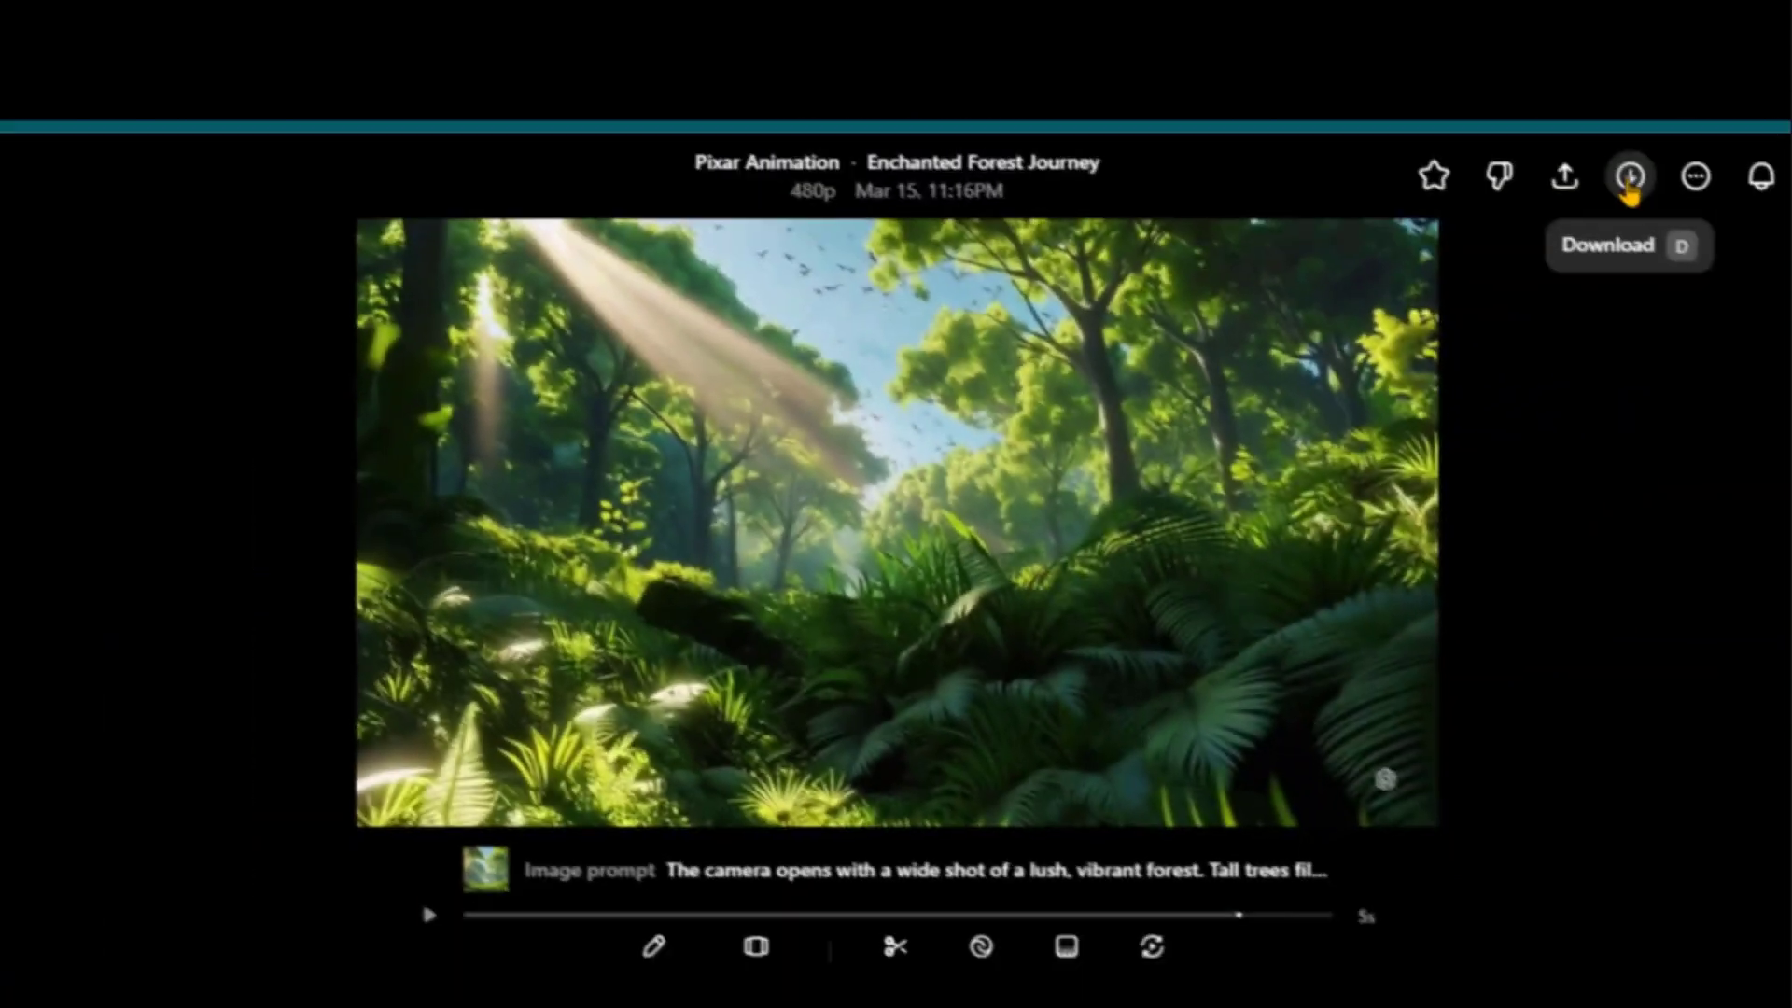
Download 'Enchanted Forest Journey' as a watermarked video file
{"action": "left_click", "coordinate": [1577, 200]}
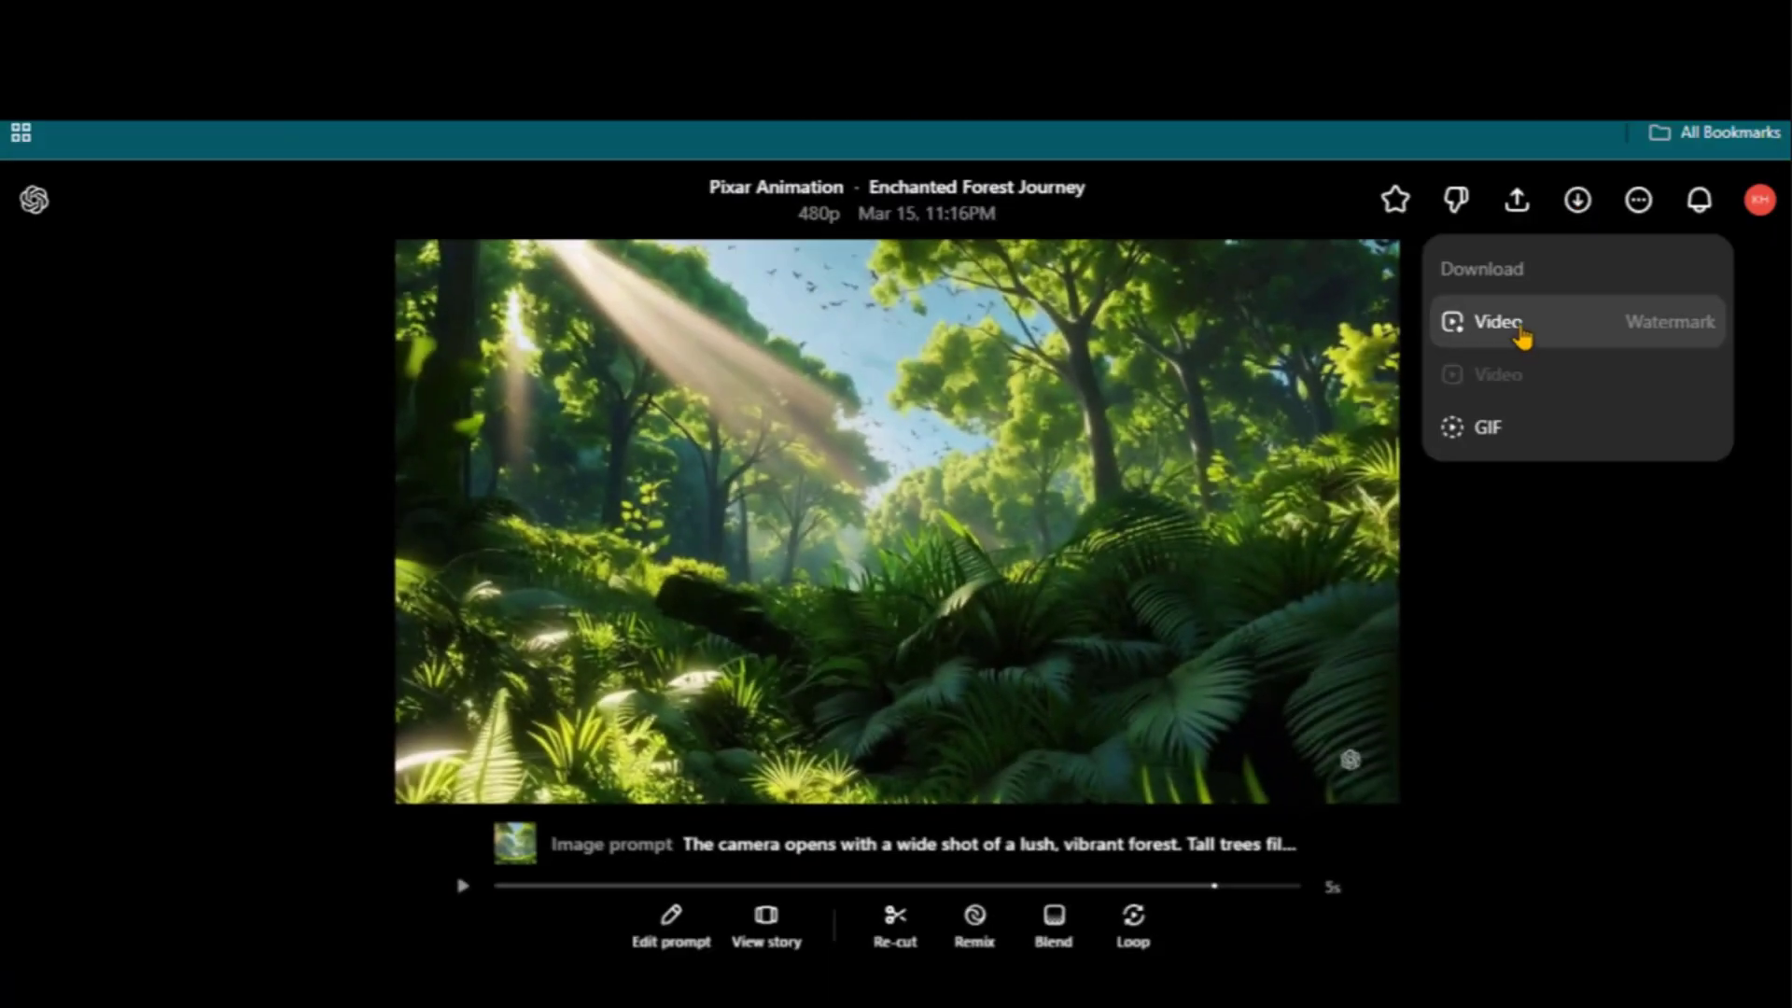
{"action": "left_click", "coordinate": [1497, 322]}
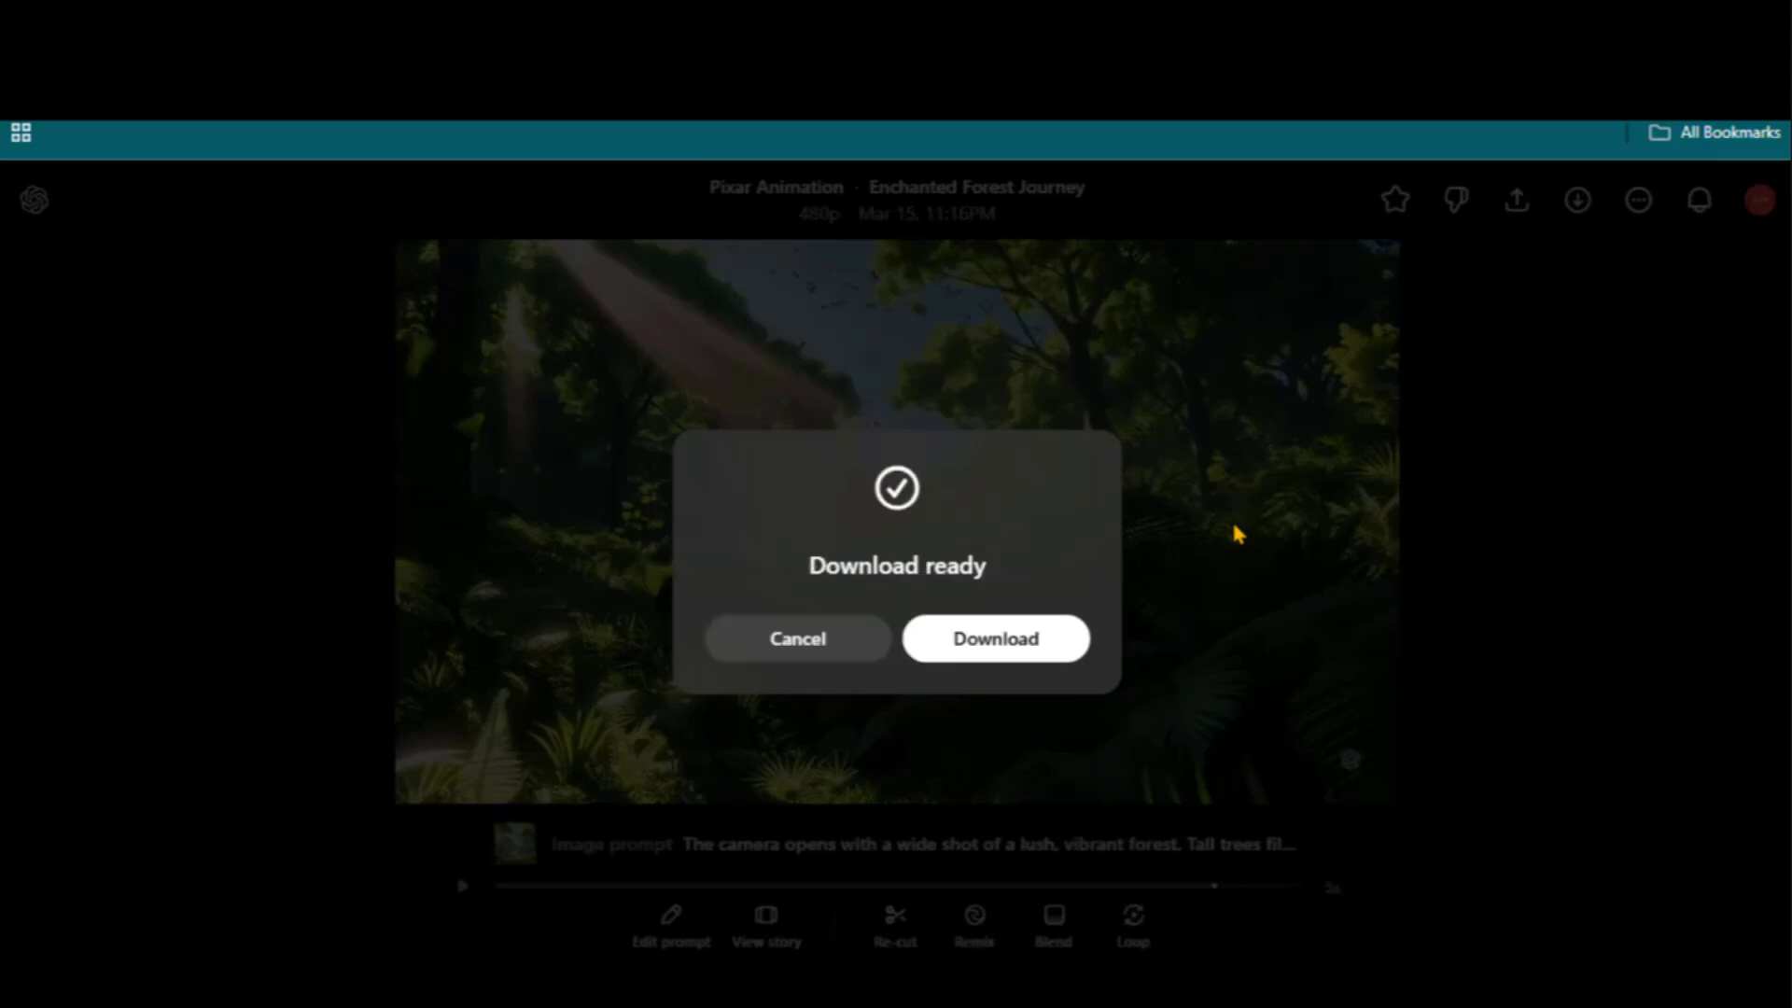
{"action": "left_click", "coordinate": [998, 644]}
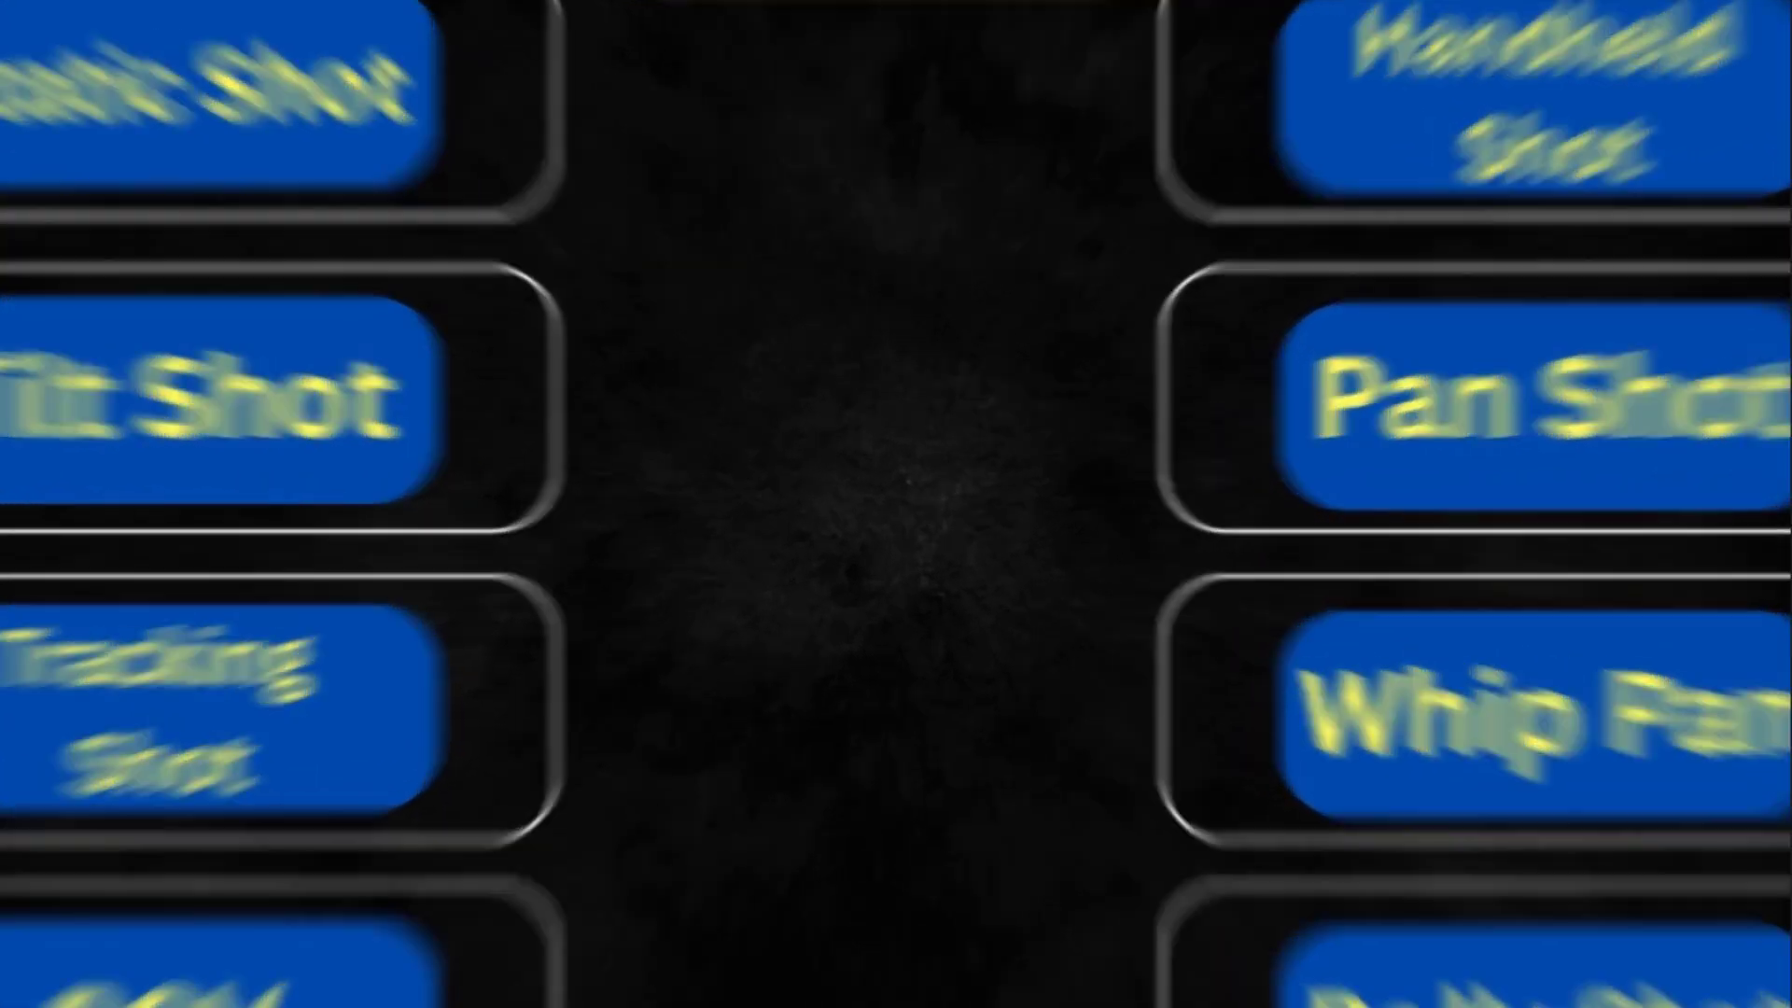
Generate a video from the uploaded Leo cave image with the Shot 2 description as prompt
{"action": "left_click", "coordinate": [569, 860]}
{"action": "left_click", "coordinate": [682, 795]}
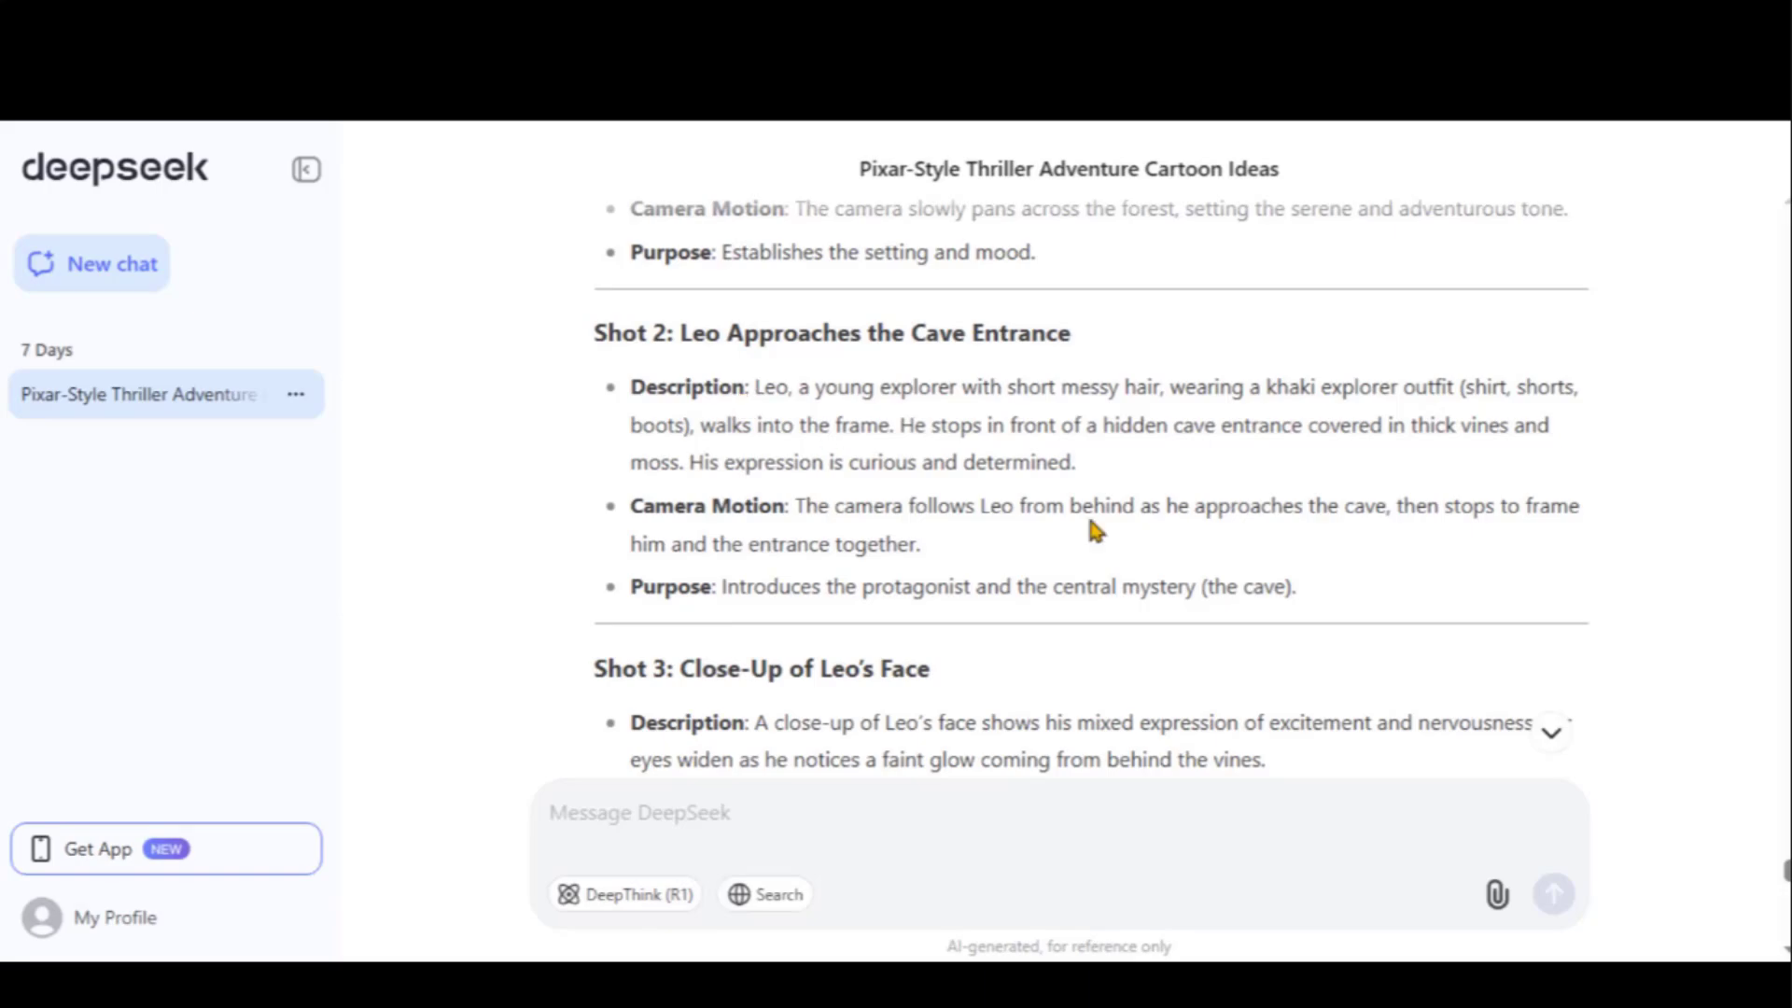
{"action": "left_click_drag", "start_coordinate": [1298, 587], "coordinate": [638, 384]}
{"action": "key", "text": "ctrl+c"}
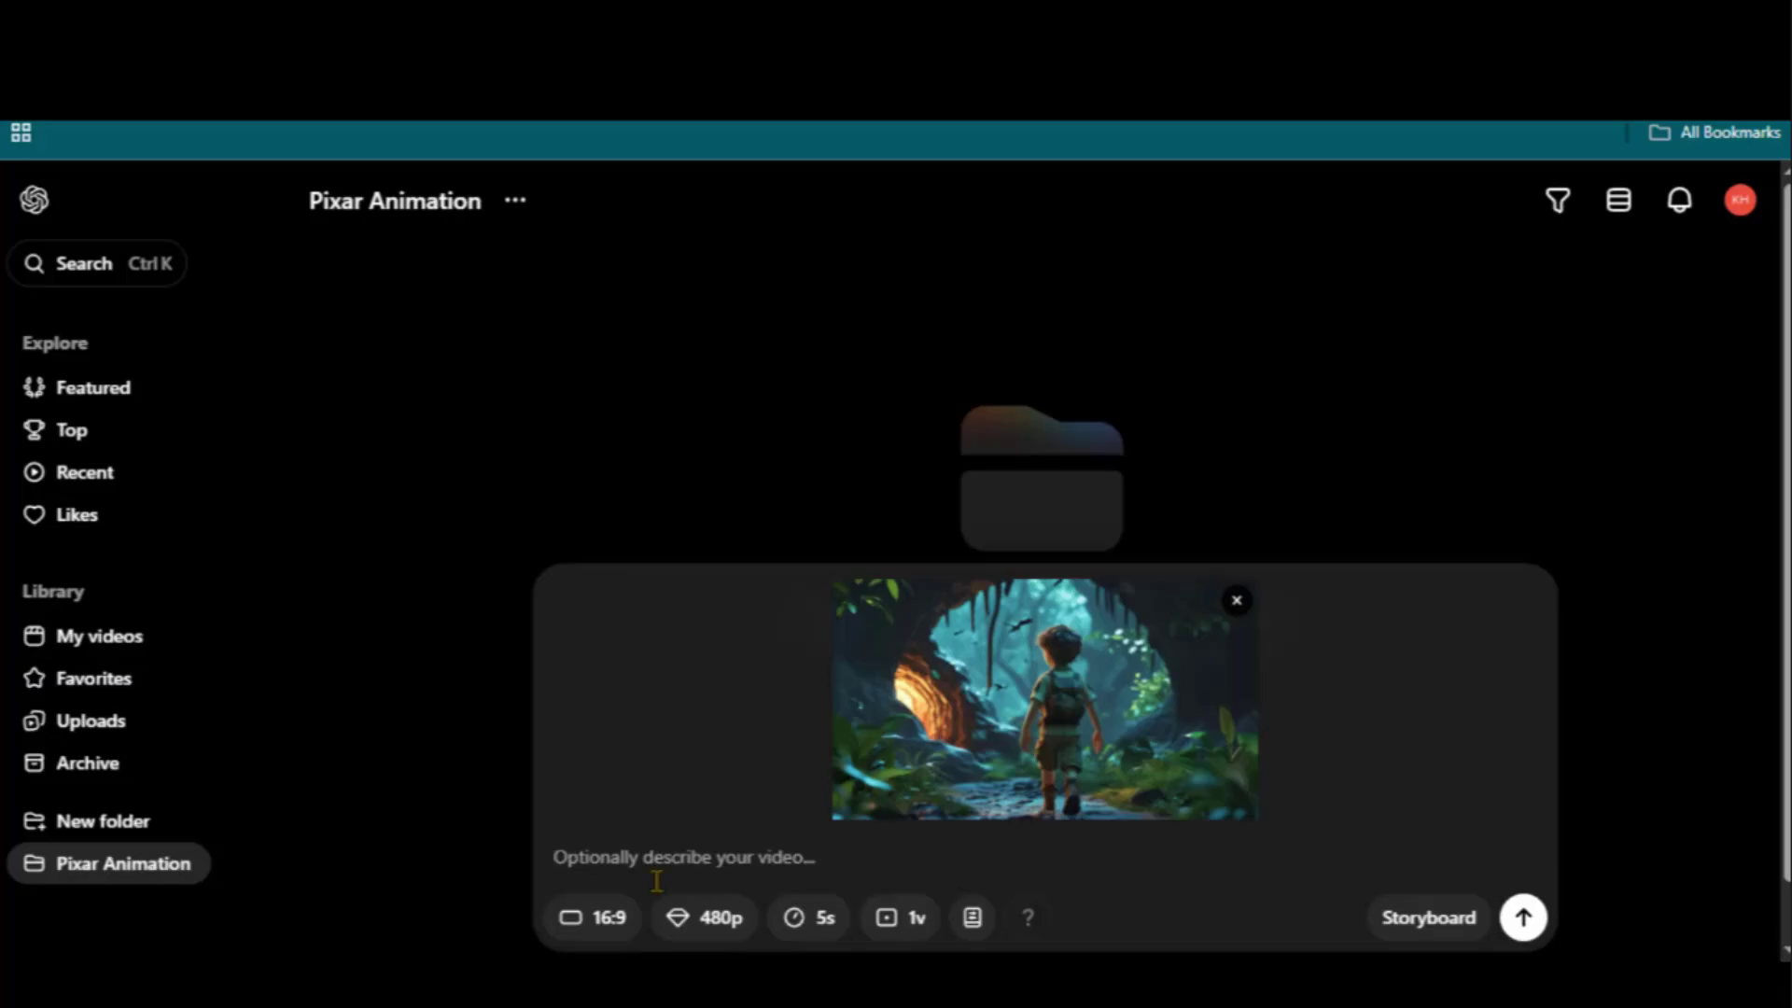
{"action": "right_click", "coordinate": [644, 872]}
{"action": "left_click", "coordinate": [709, 503]}
{"action": "left_click", "coordinate": [1523, 918]}
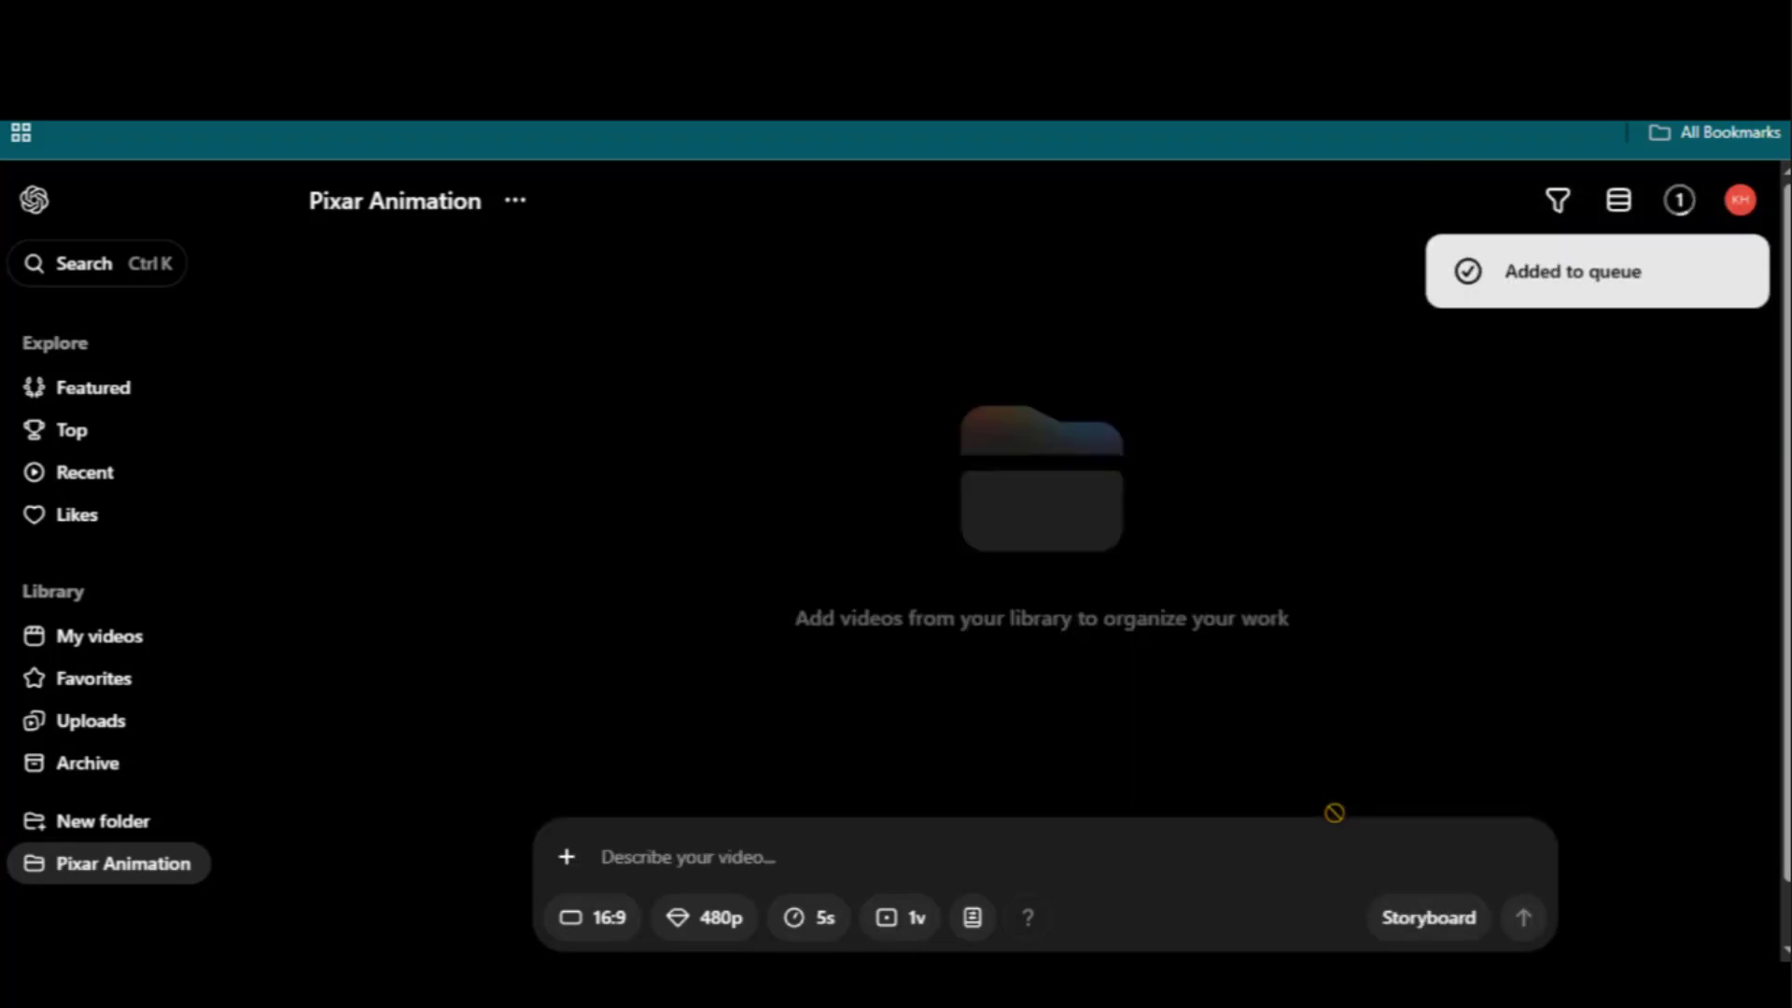
Keep the right-hand clip of Leo walking toward the cave, then return to the Pixar Animation folder
{"action": "left_click", "coordinate": [1678, 199]}
{"action": "left_click", "coordinate": [1599, 280]}
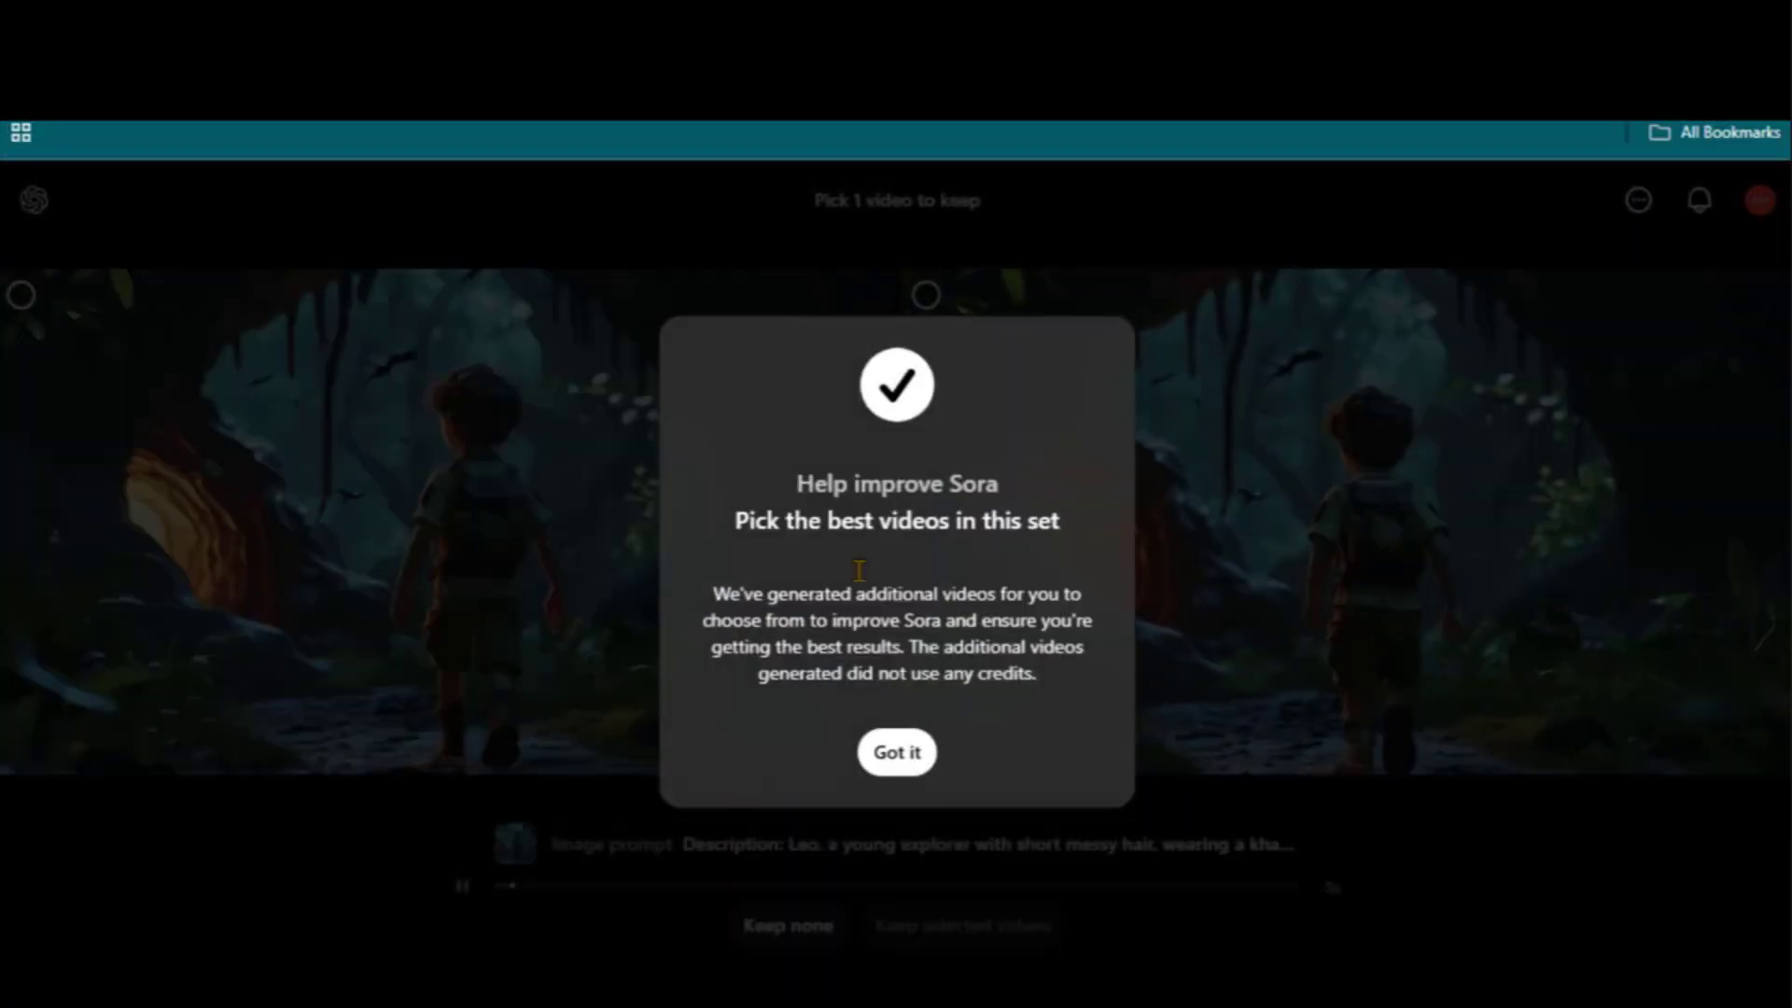
{"action": "left_click", "coordinate": [897, 754]}
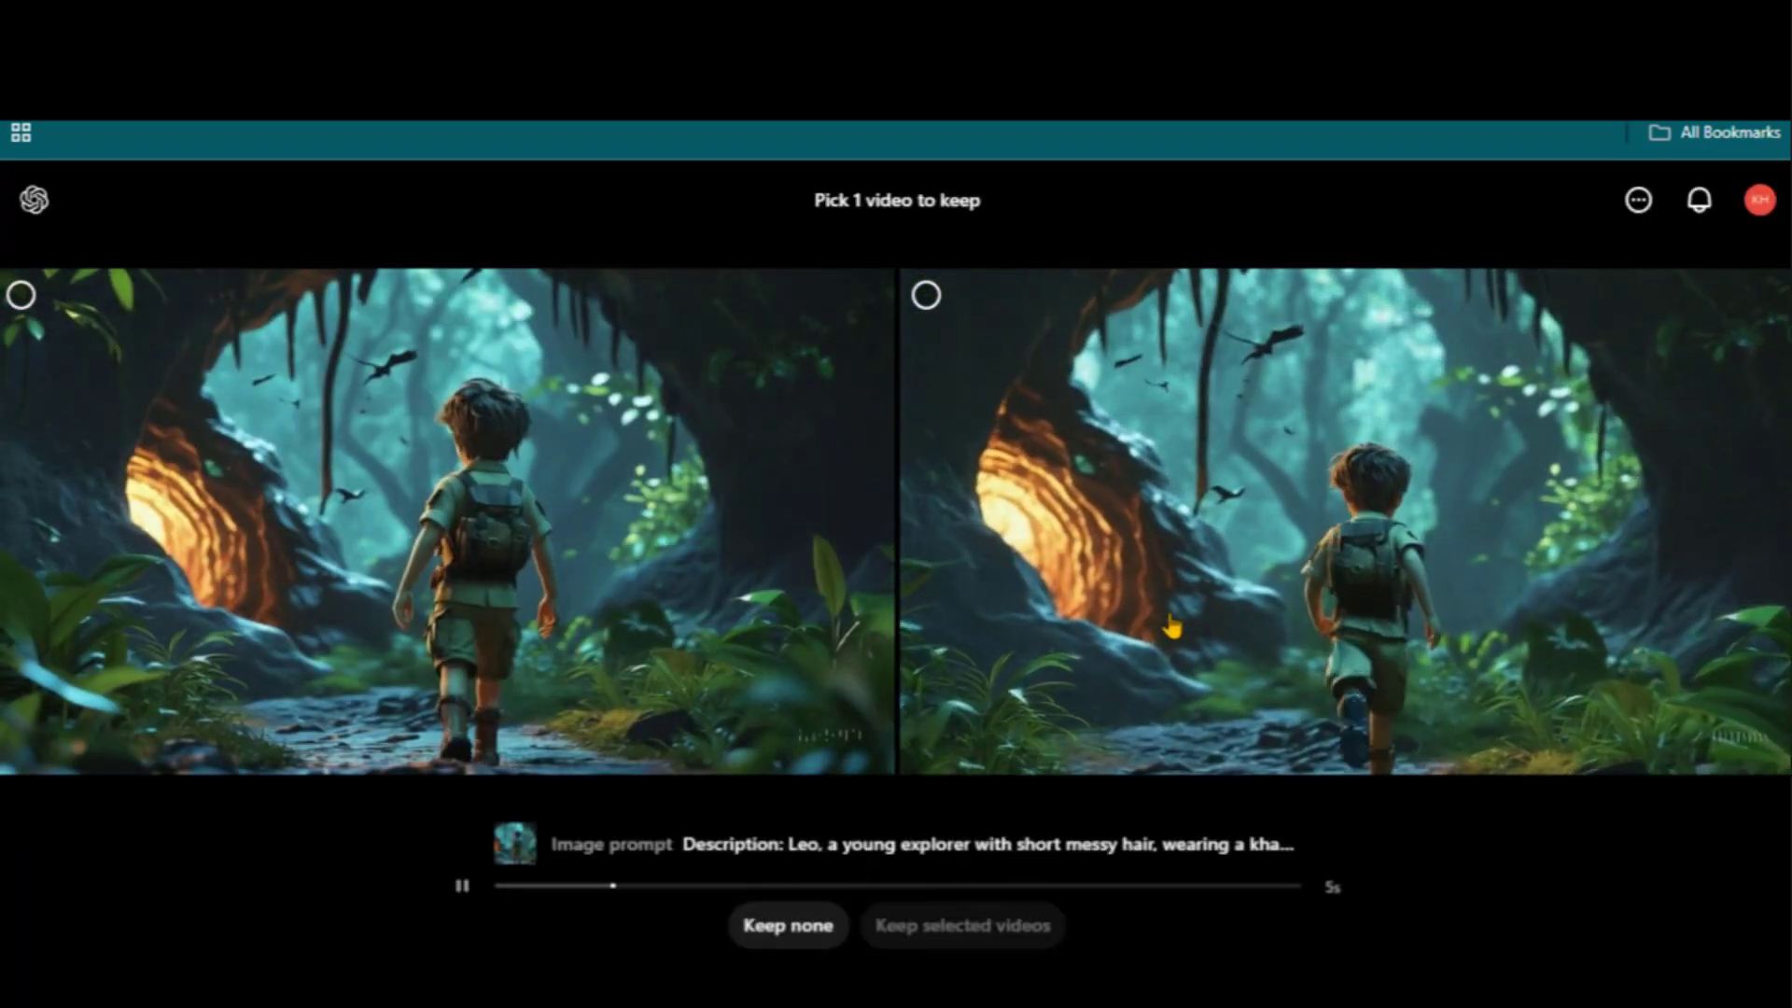
{"action": "left_click", "coordinate": [1232, 592]}
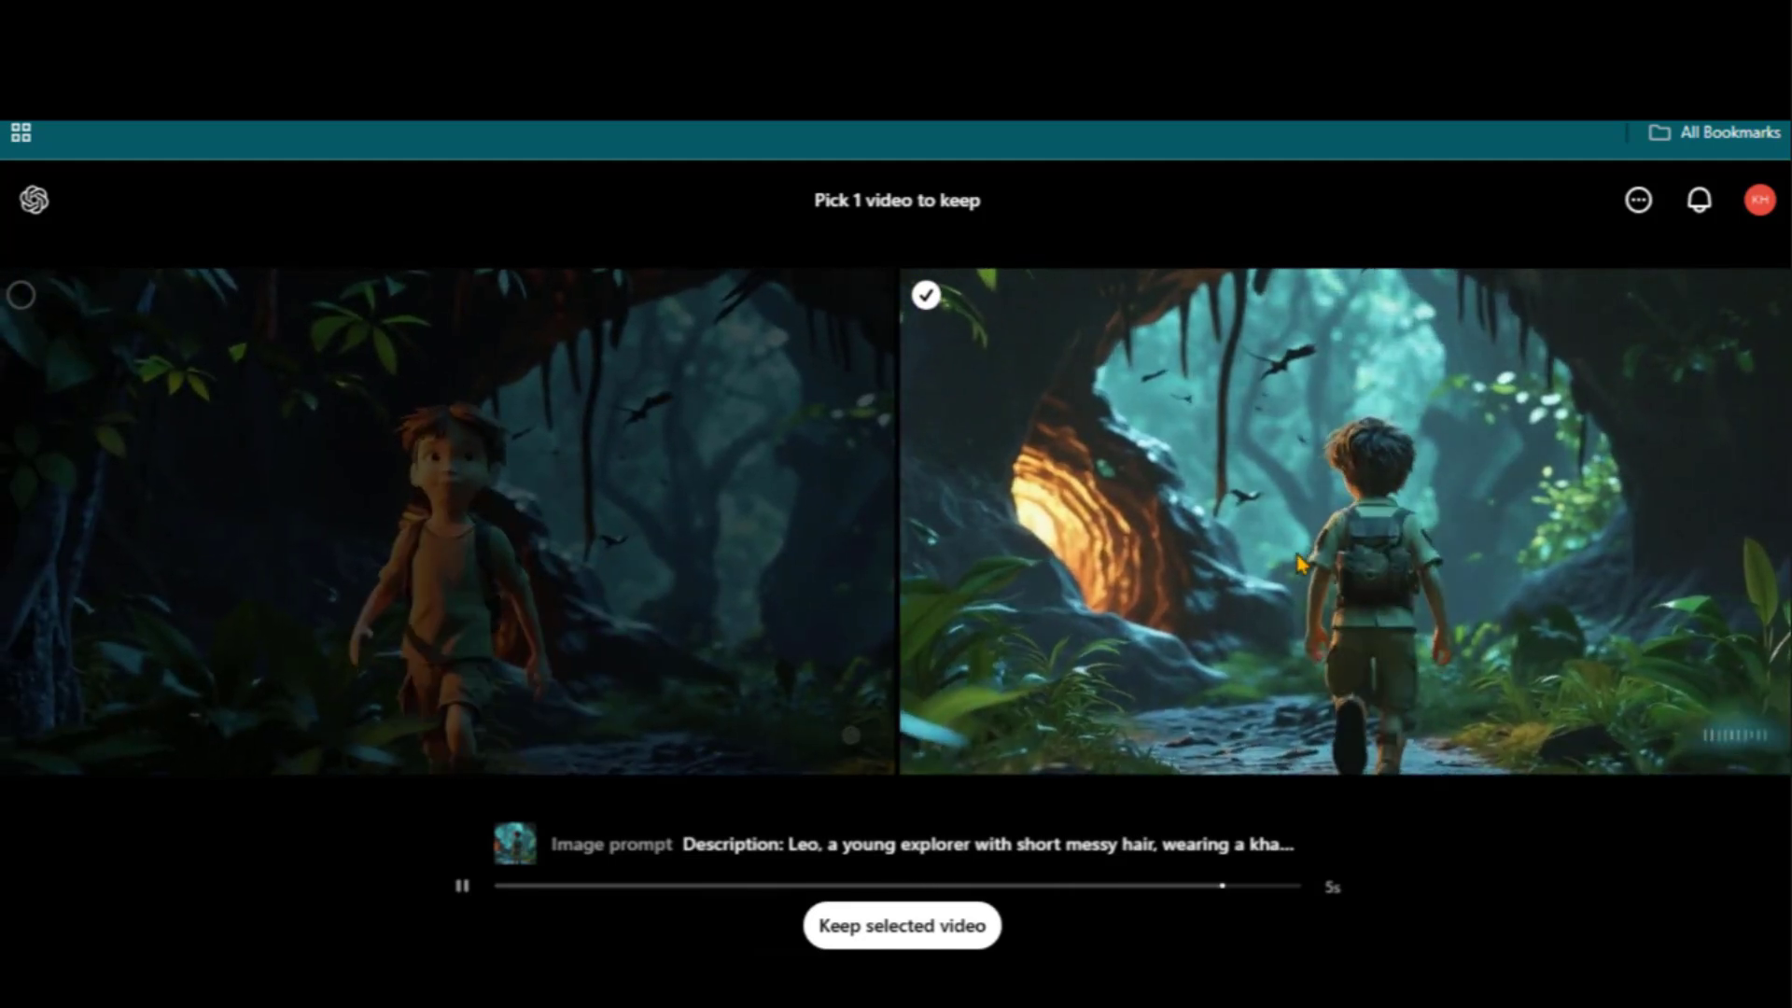
{"action": "left_click", "coordinate": [919, 925]}
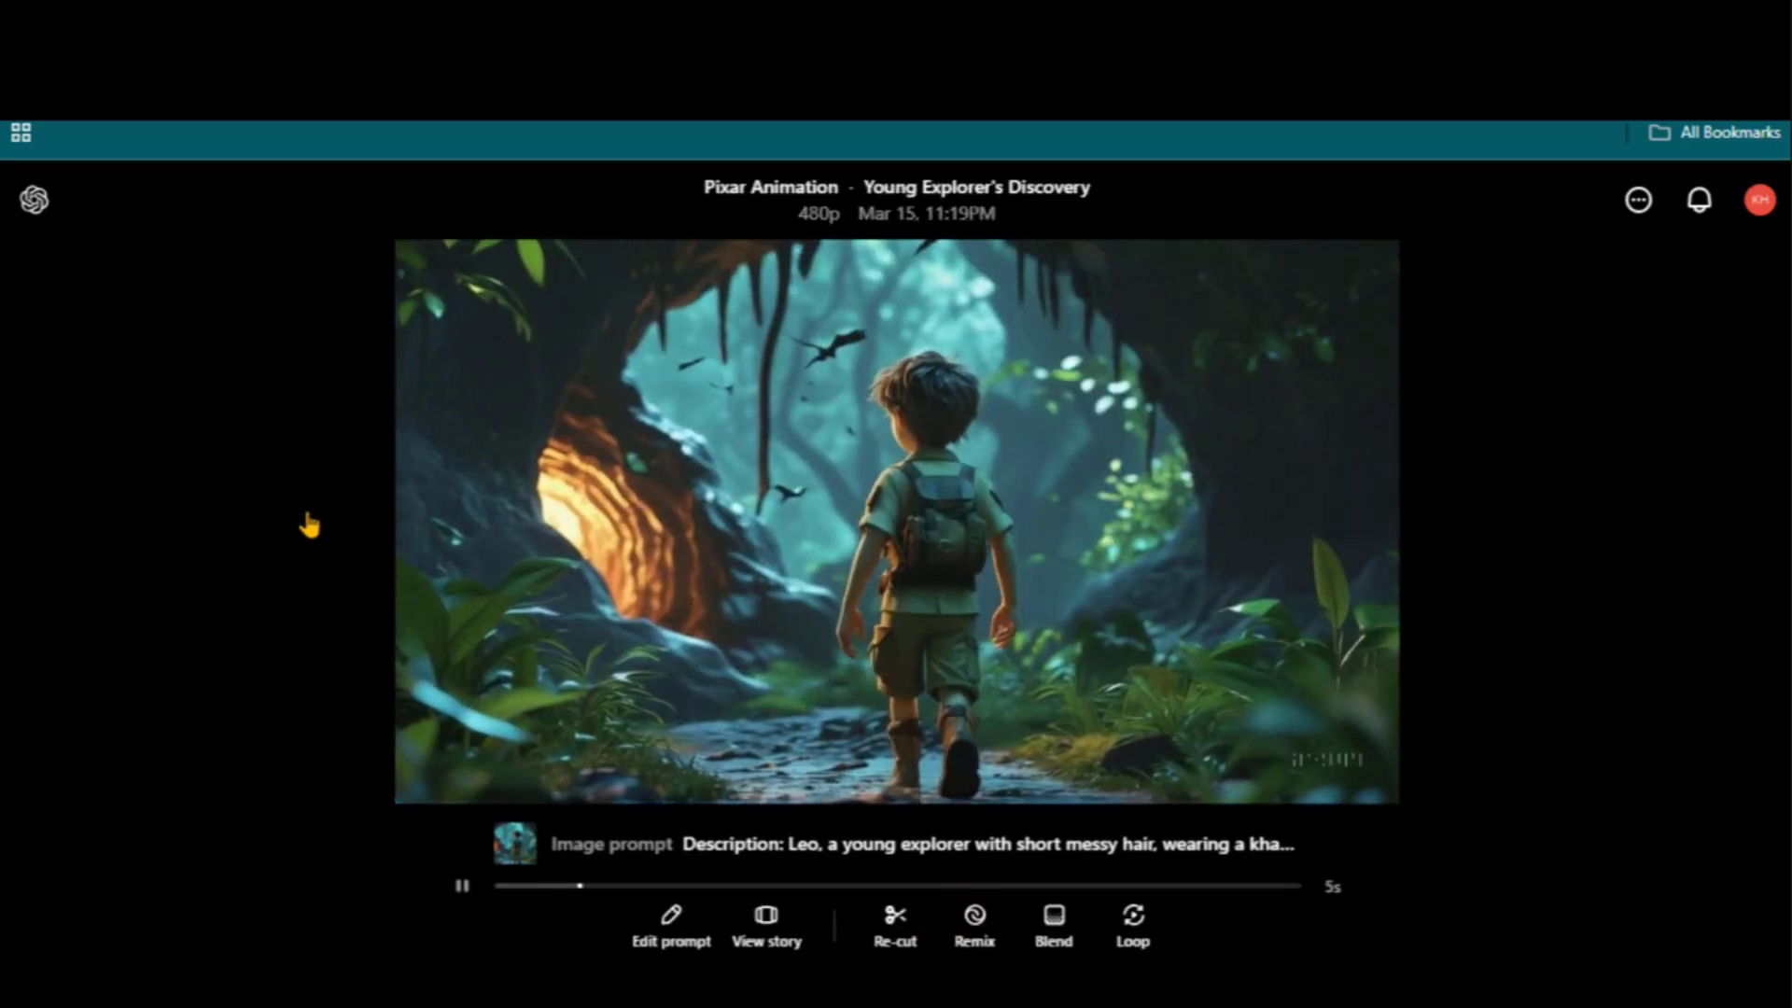
{"action": "left_click", "coordinate": [308, 520]}
Attach the jungle-cave image and copy the Shot 3 close-up description from DeepSeek
{"action": "left_click", "coordinate": [571, 858]}
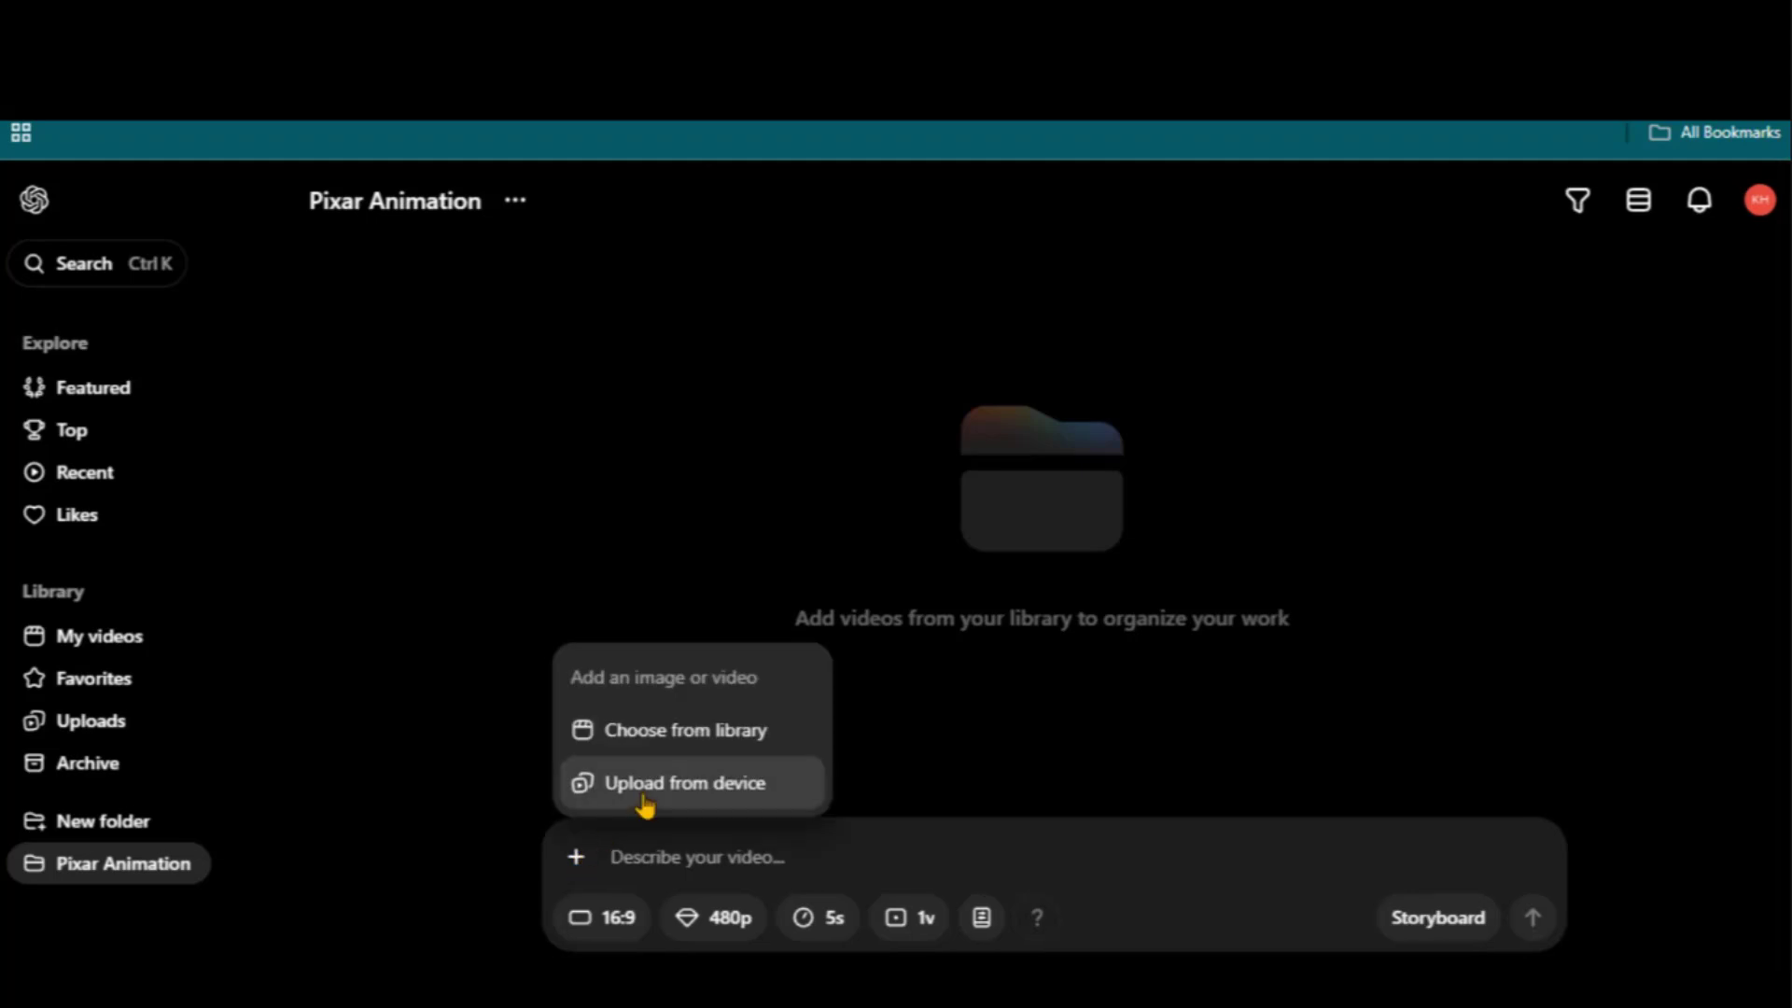
{"action": "left_click", "coordinate": [643, 784]}
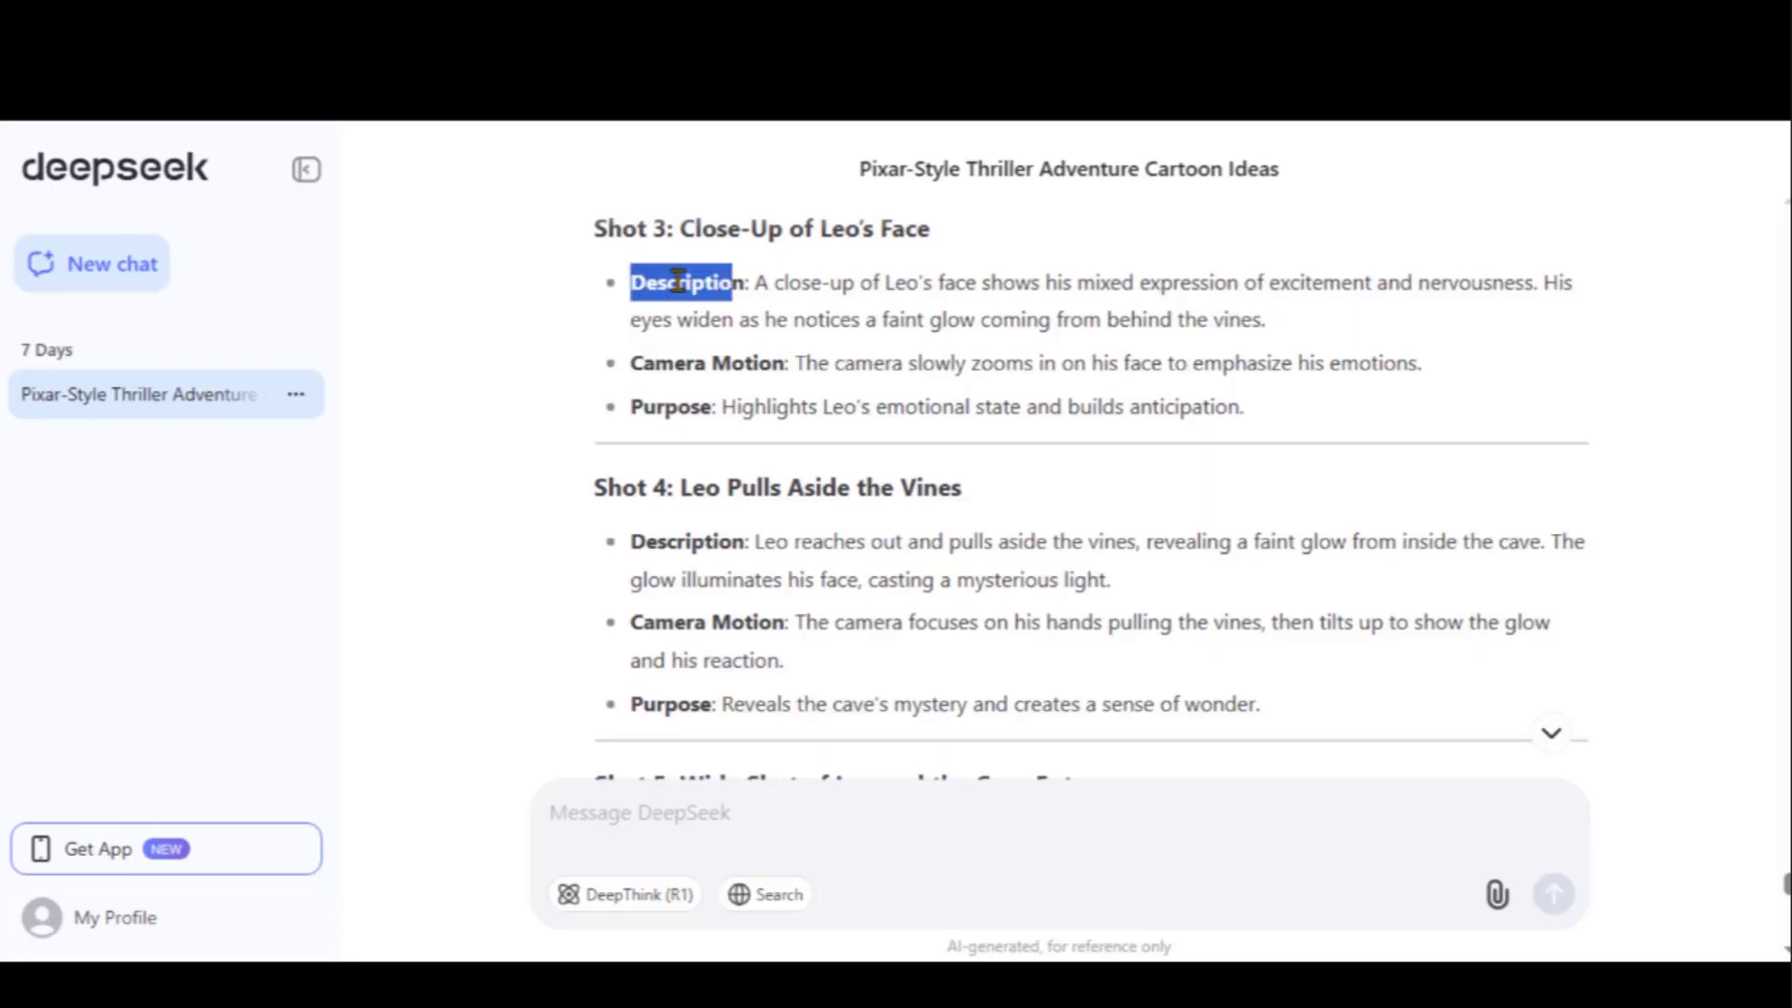
{"action": "left_click_drag", "start_coordinate": [678, 282], "coordinate": [1147, 404]}
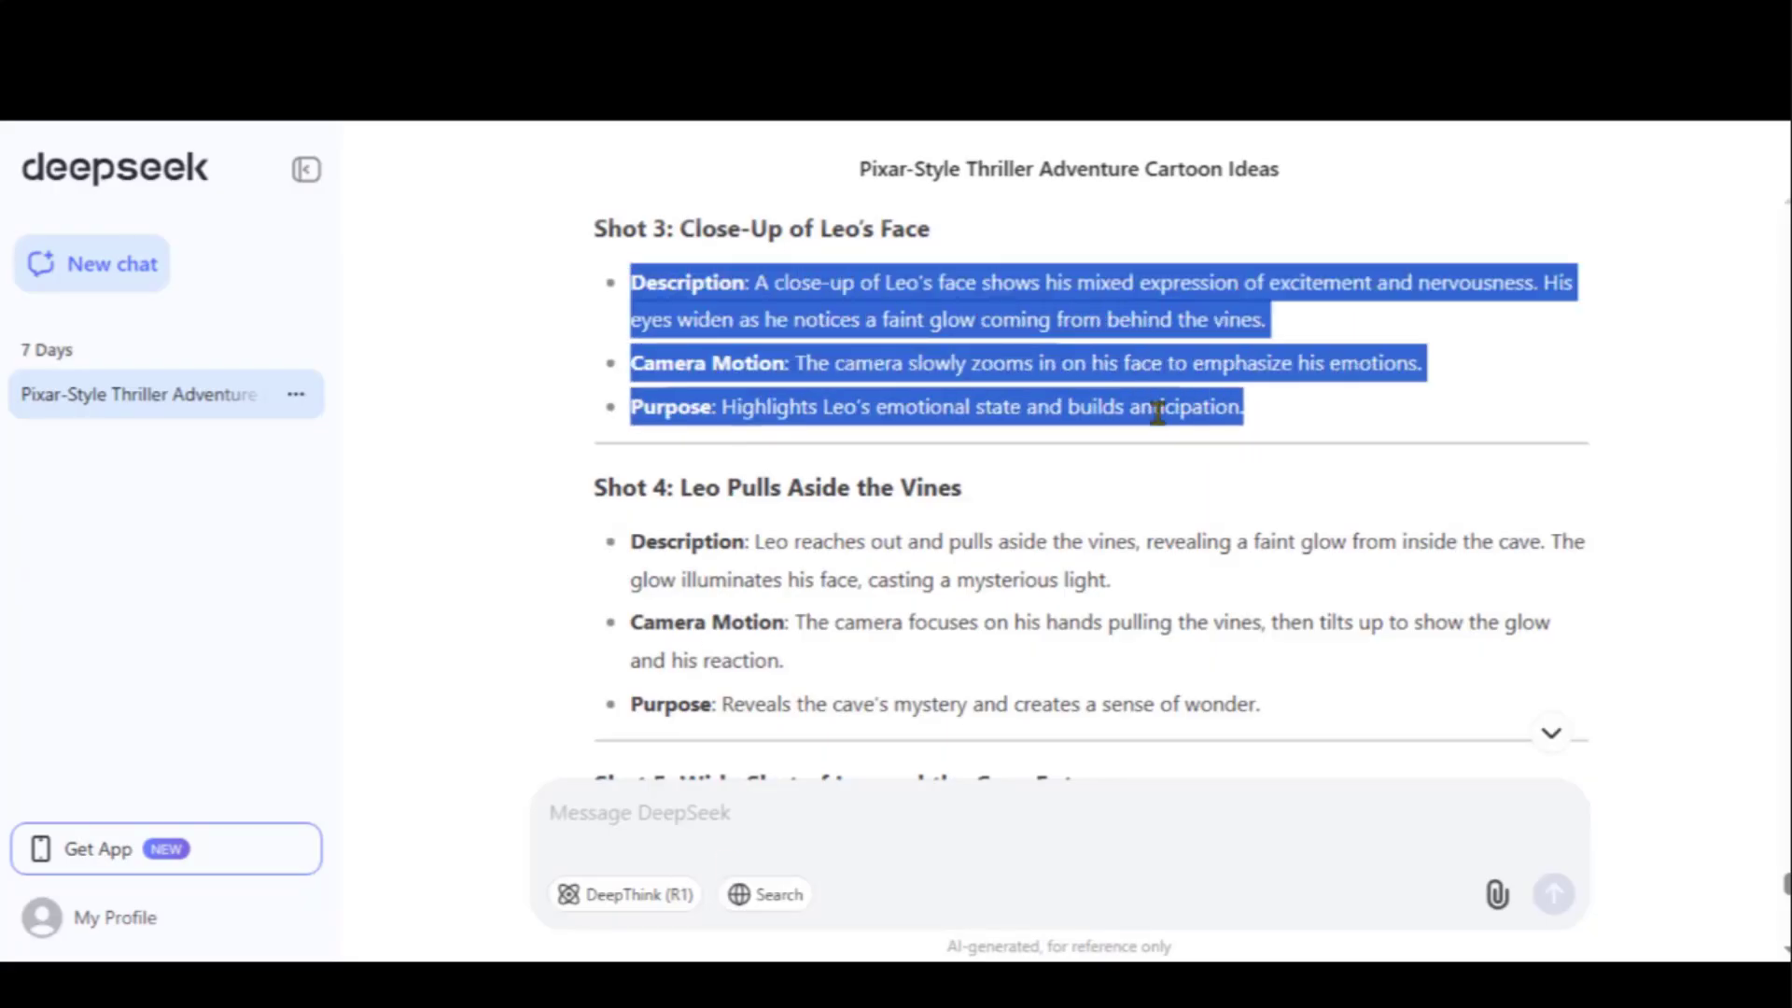
{"action": "key", "text": "ctrl+c"}
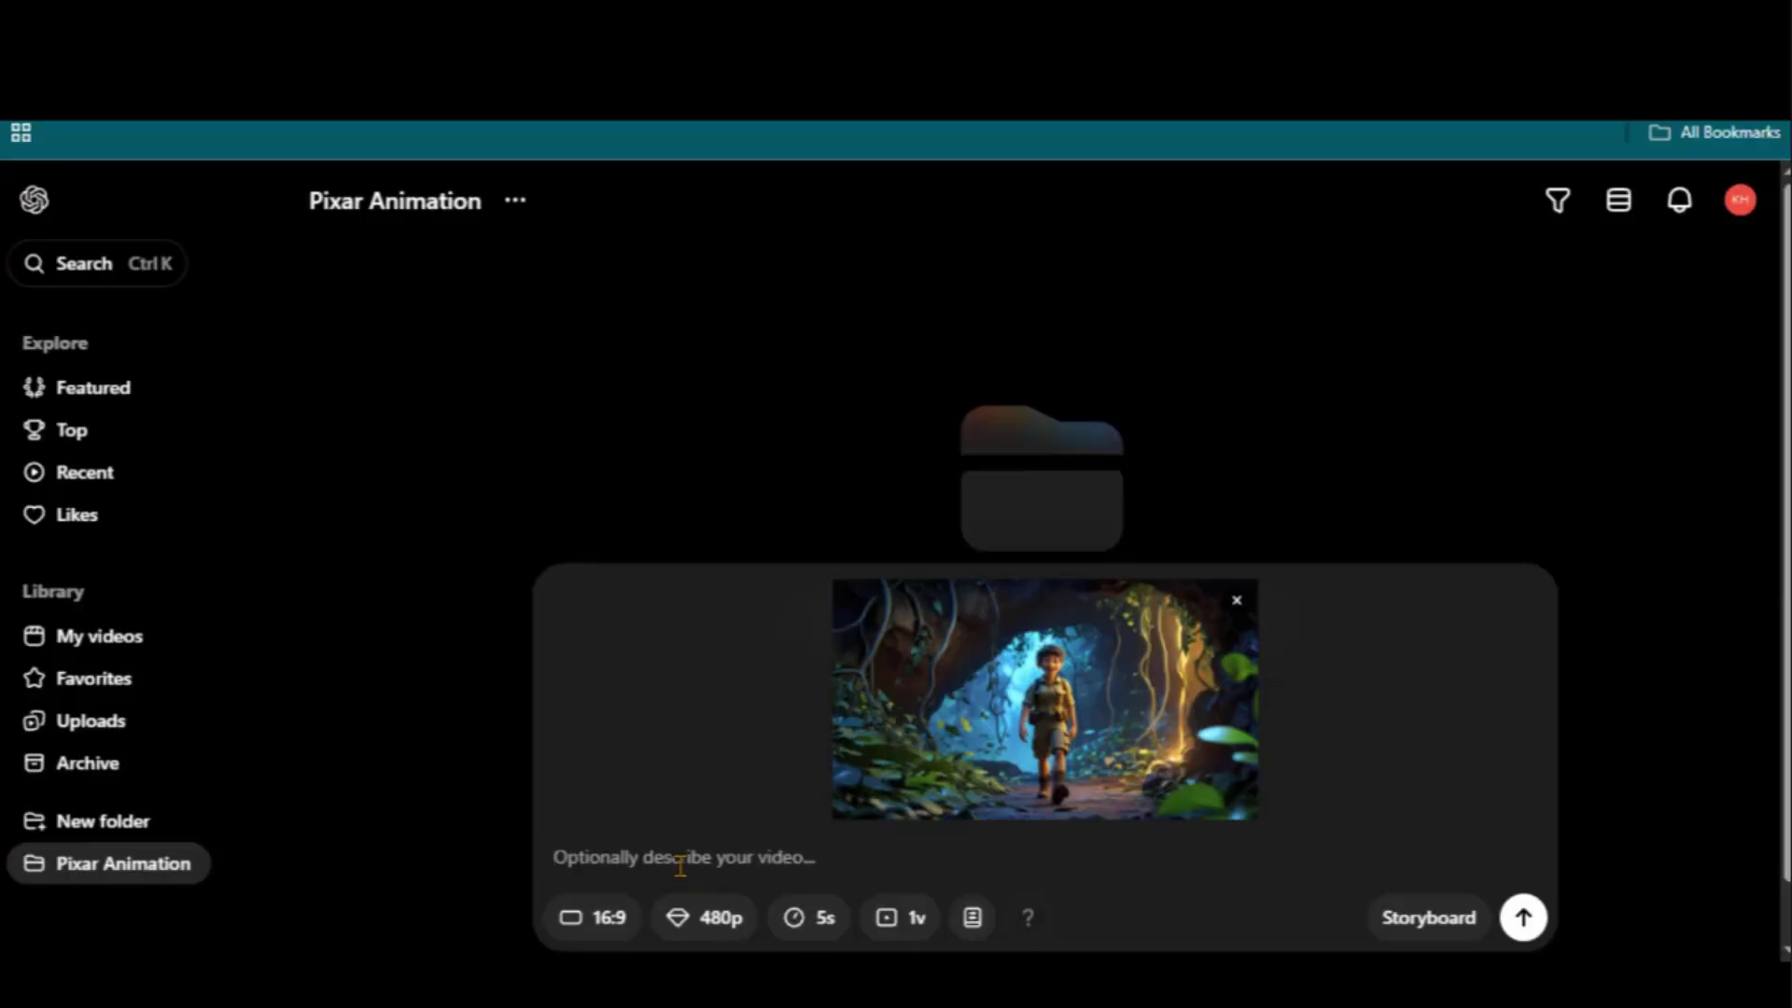
{"action": "key", "text": "ctrl+v"}
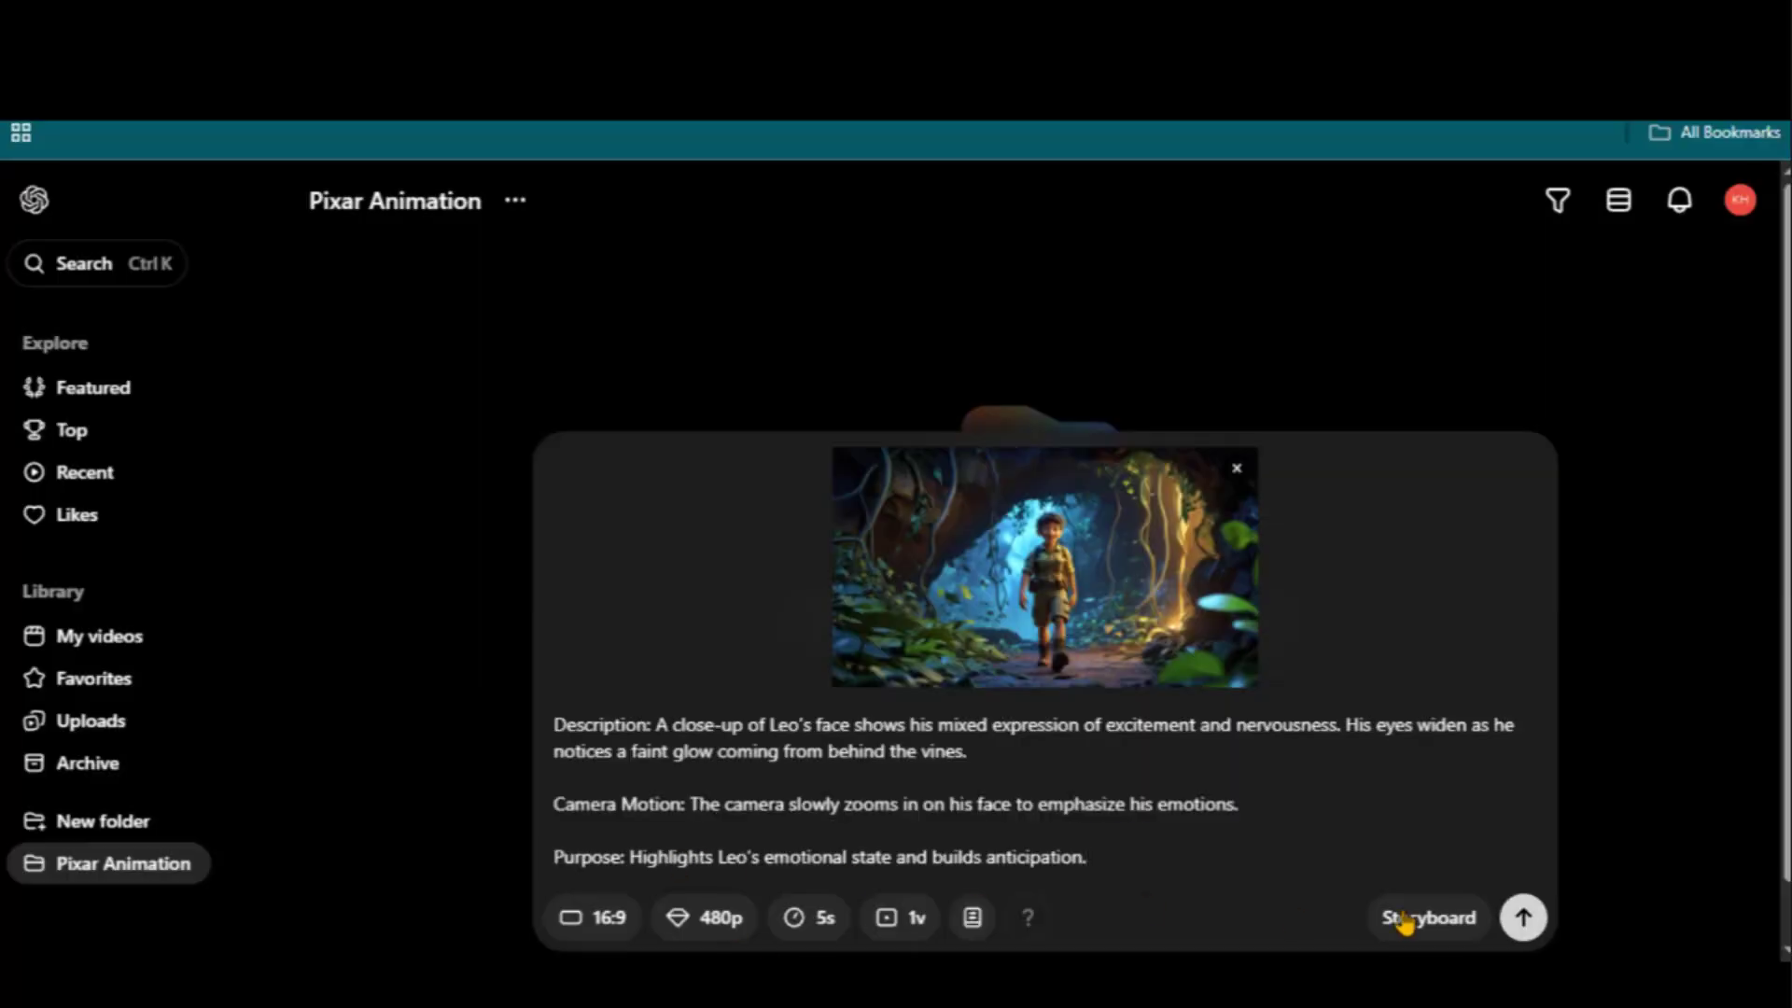
{"action": "key", "text": "Return"}
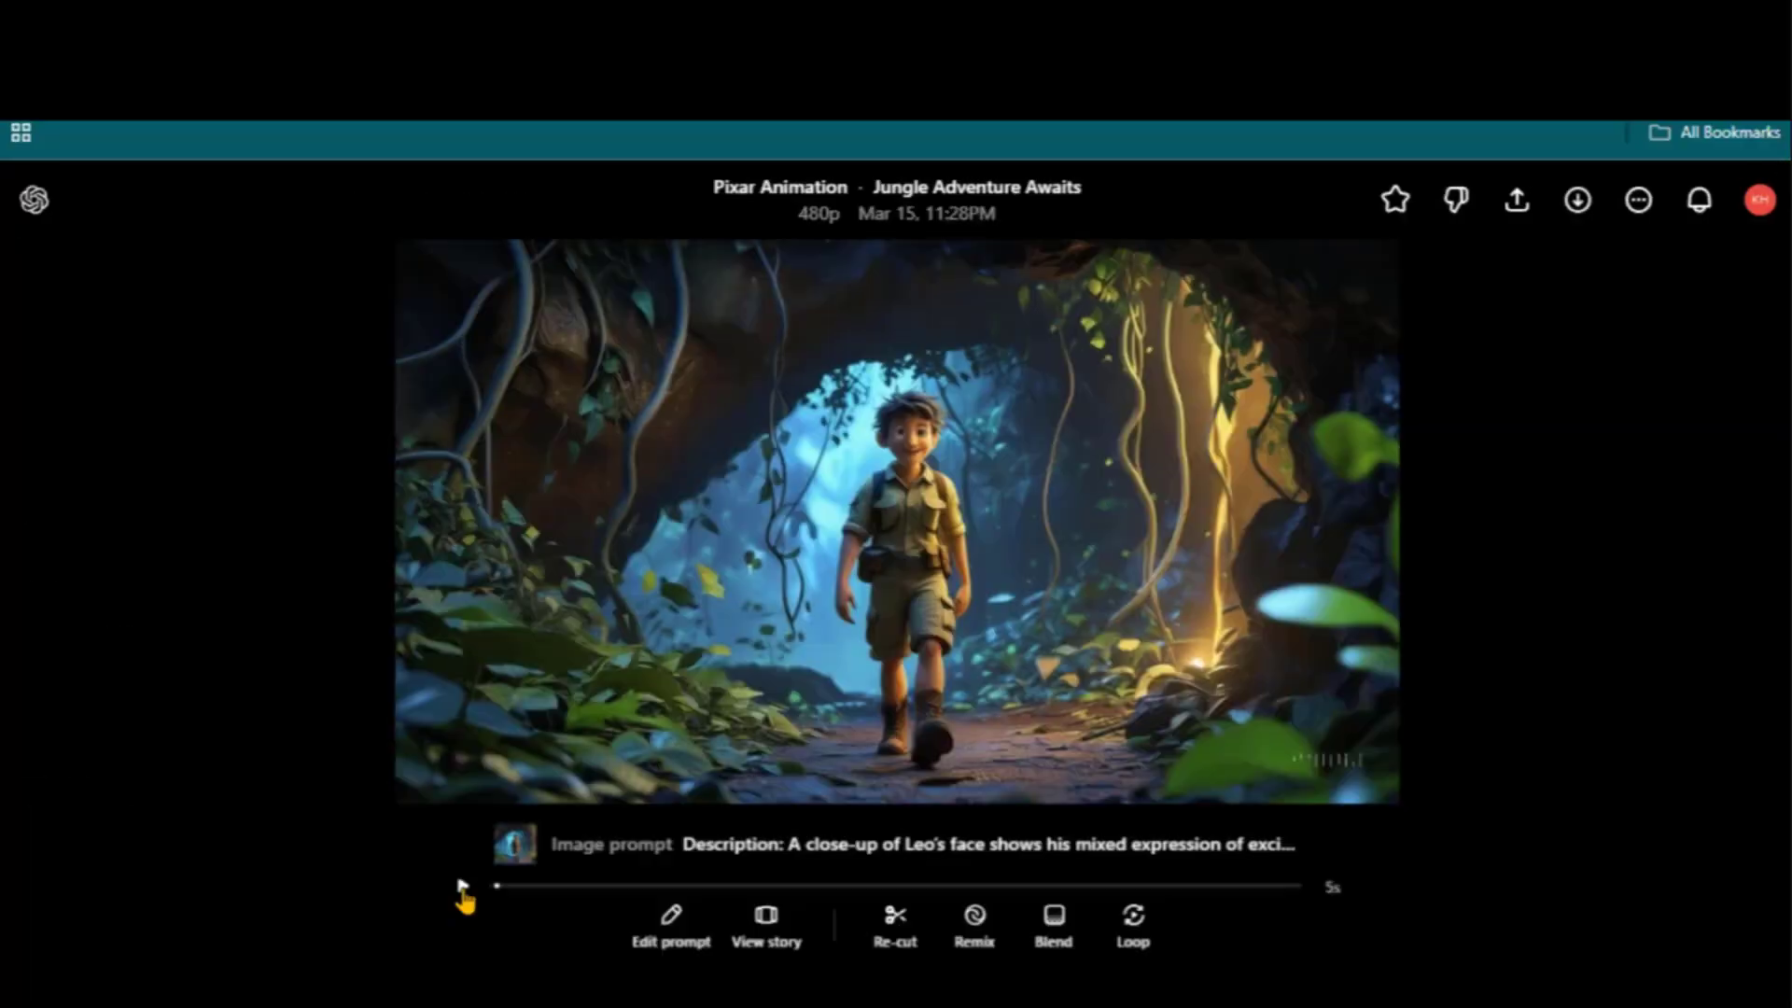
Paste the Shot 3 close-up of Leo's face into the prompt box and submit it
{"action": "left_click", "coordinate": [462, 886]}
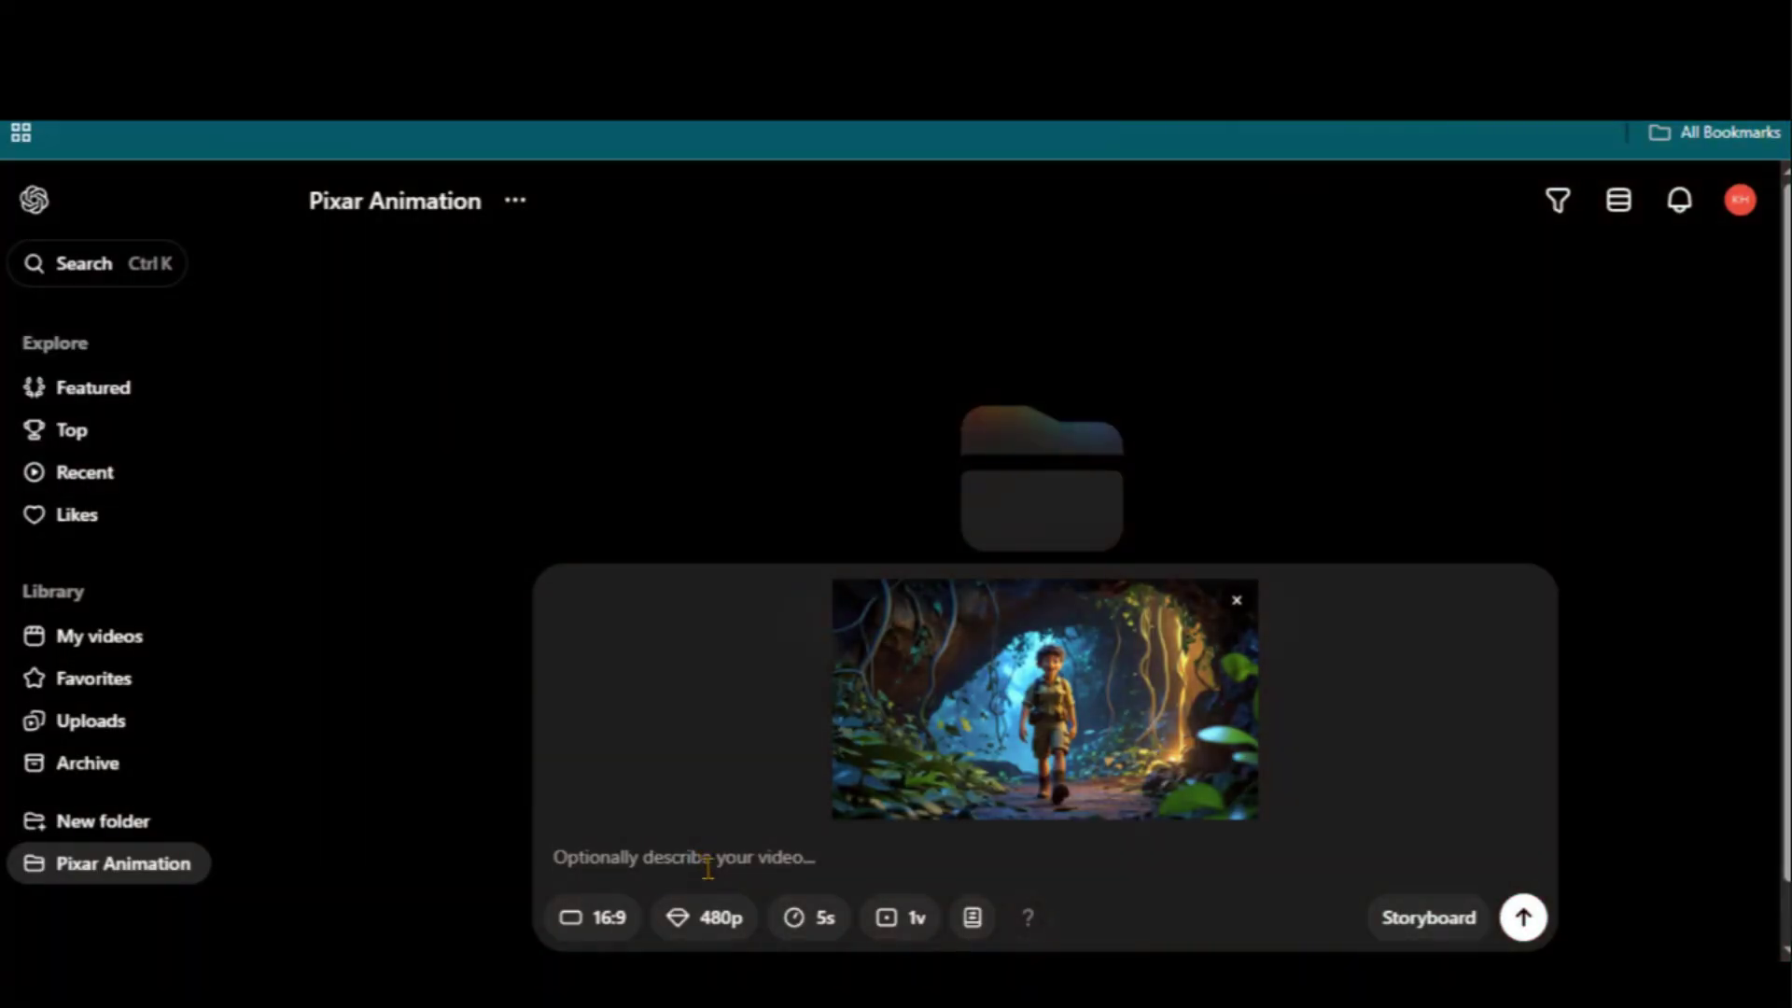
{"action": "right_click", "coordinate": [707, 866]}
{"action": "left_click", "coordinate": [789, 511]}
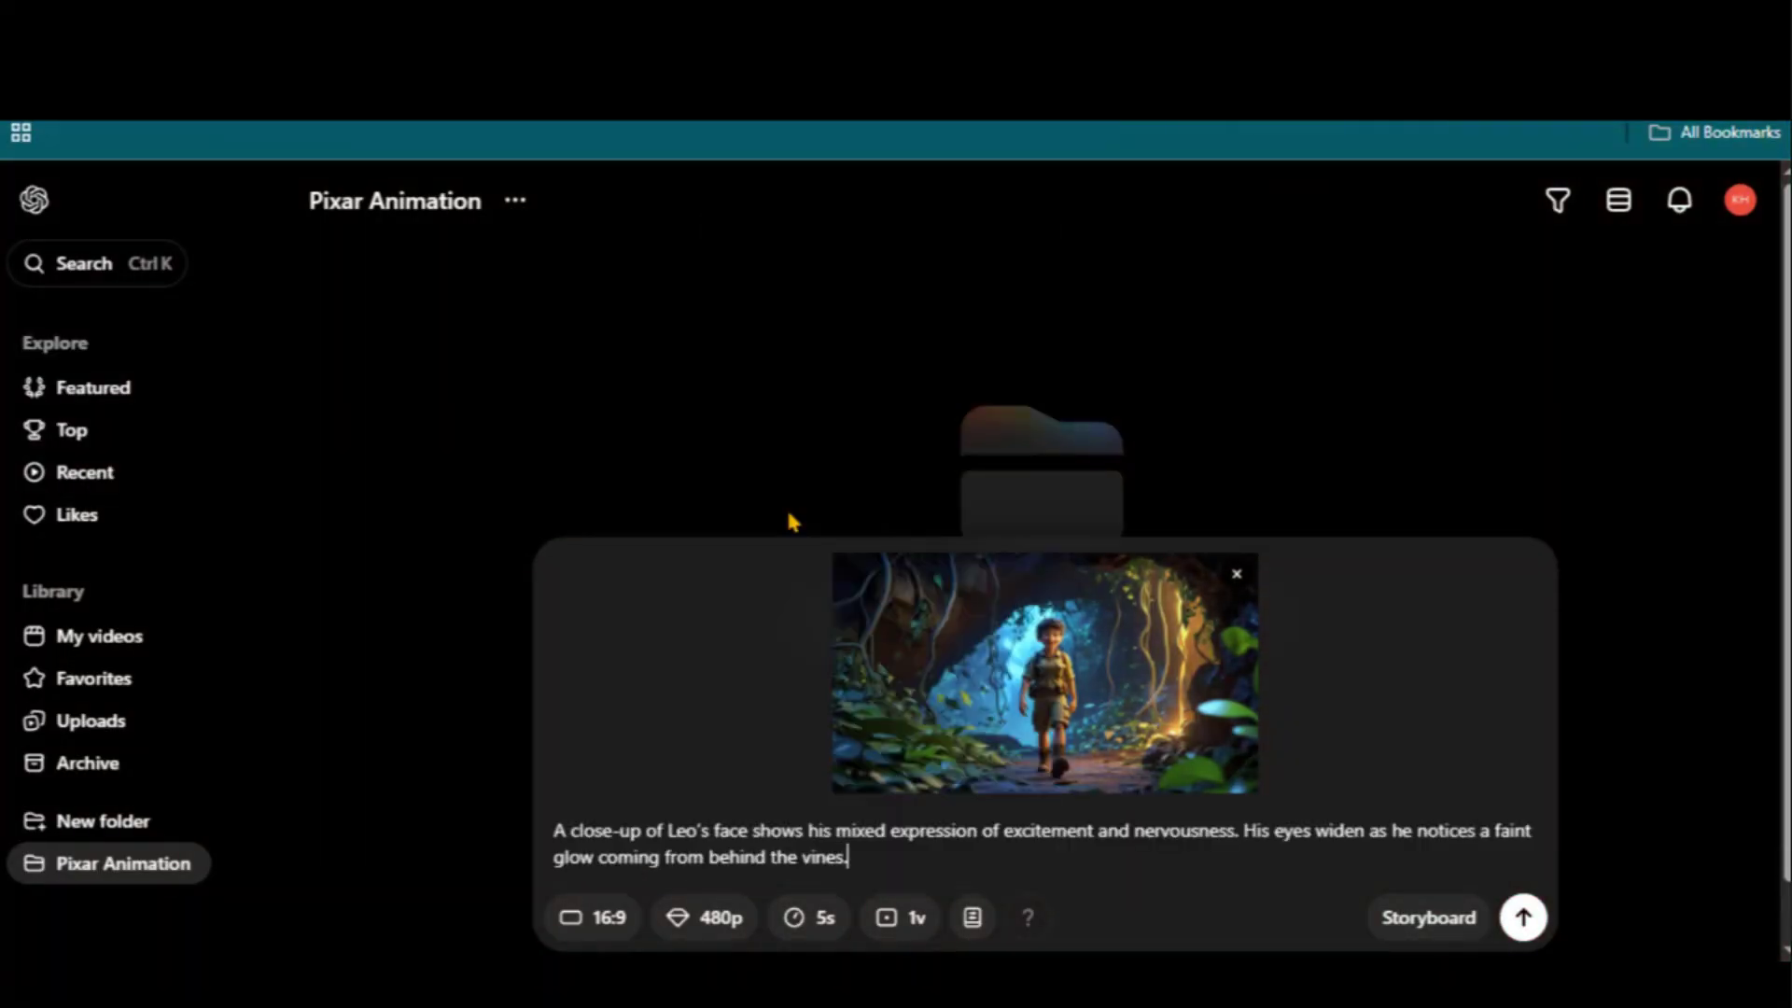
{"action": "left_click_drag", "start_coordinate": [874, 843], "coordinate": [571, 812]}
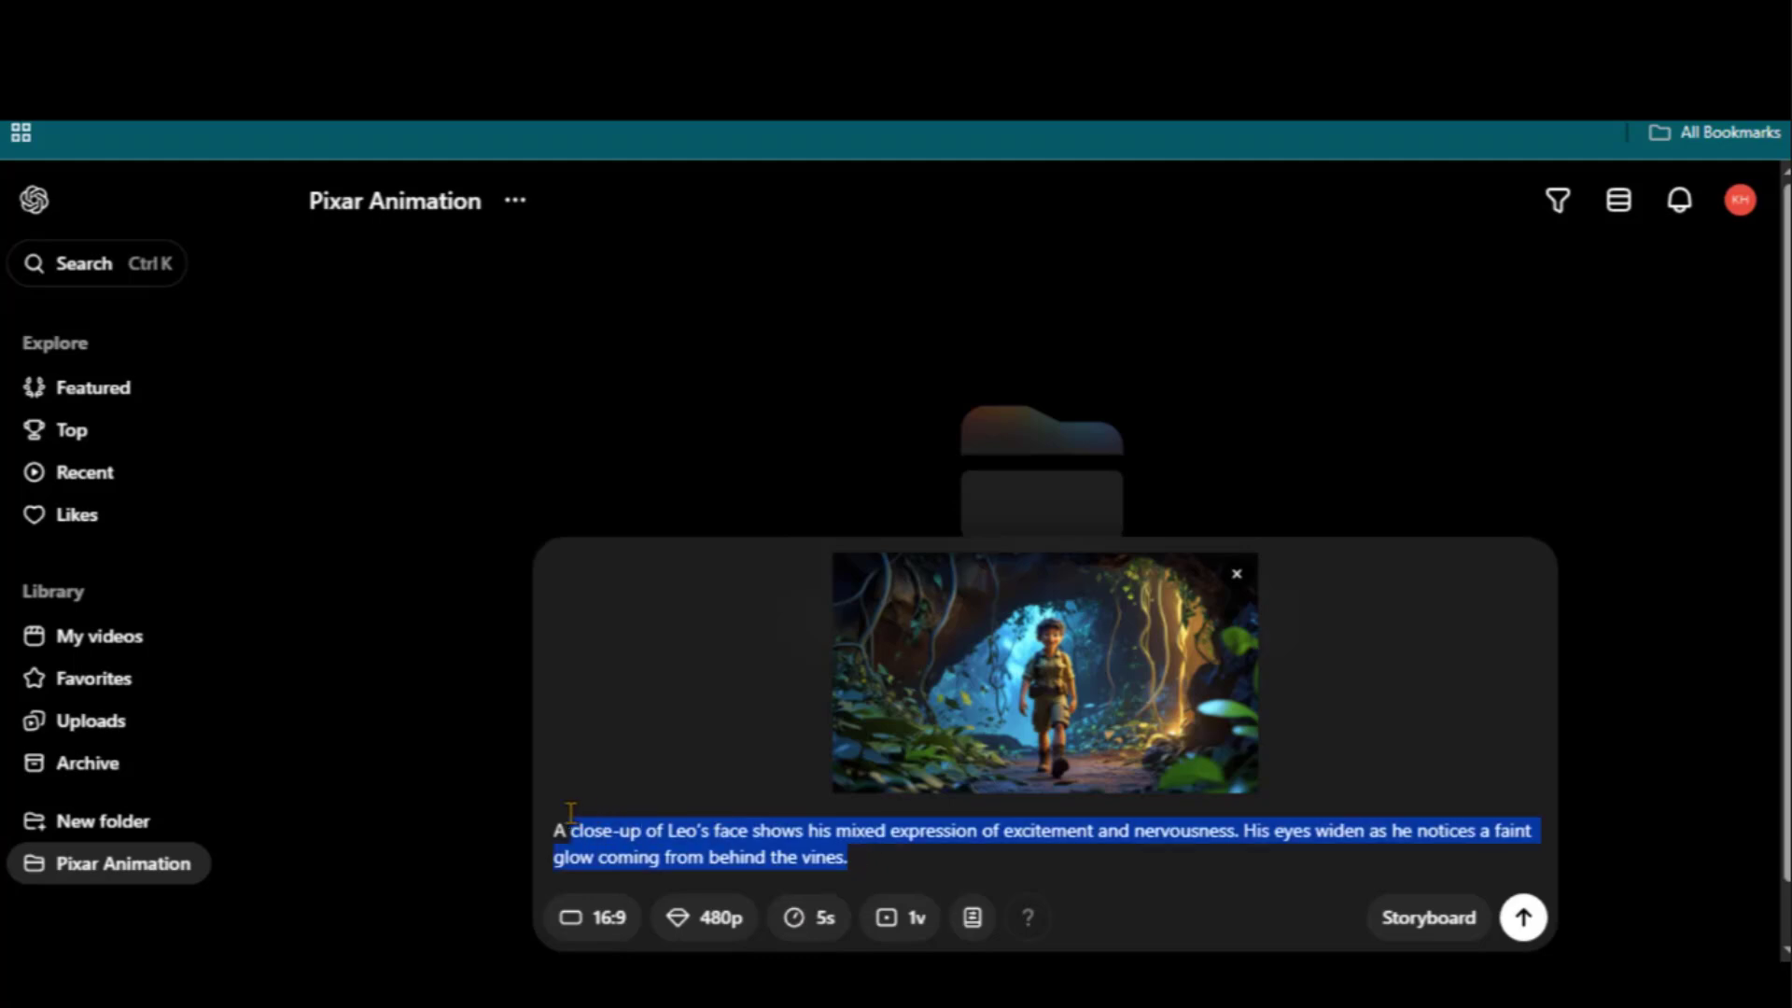
{"action": "left_click", "coordinate": [1531, 920]}
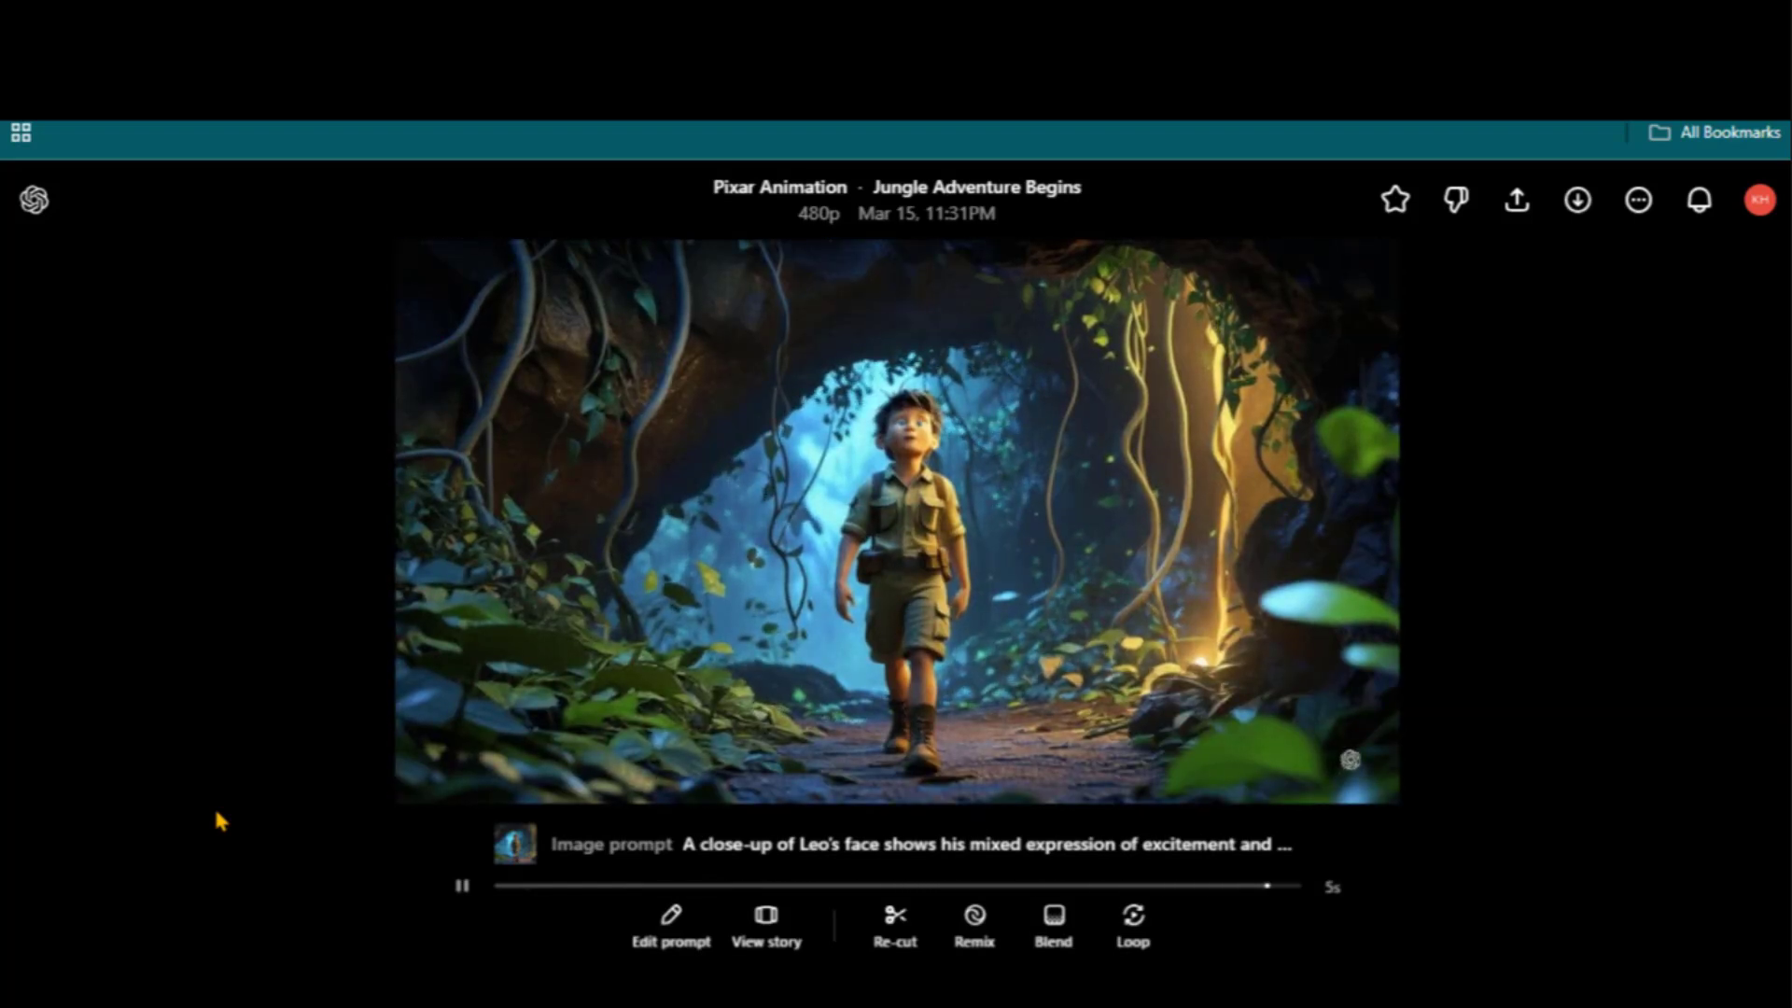
Create and save a 'Pixar' style preset whose description is generated from a library reference image
{"action": "left_click", "coordinate": [674, 943]}
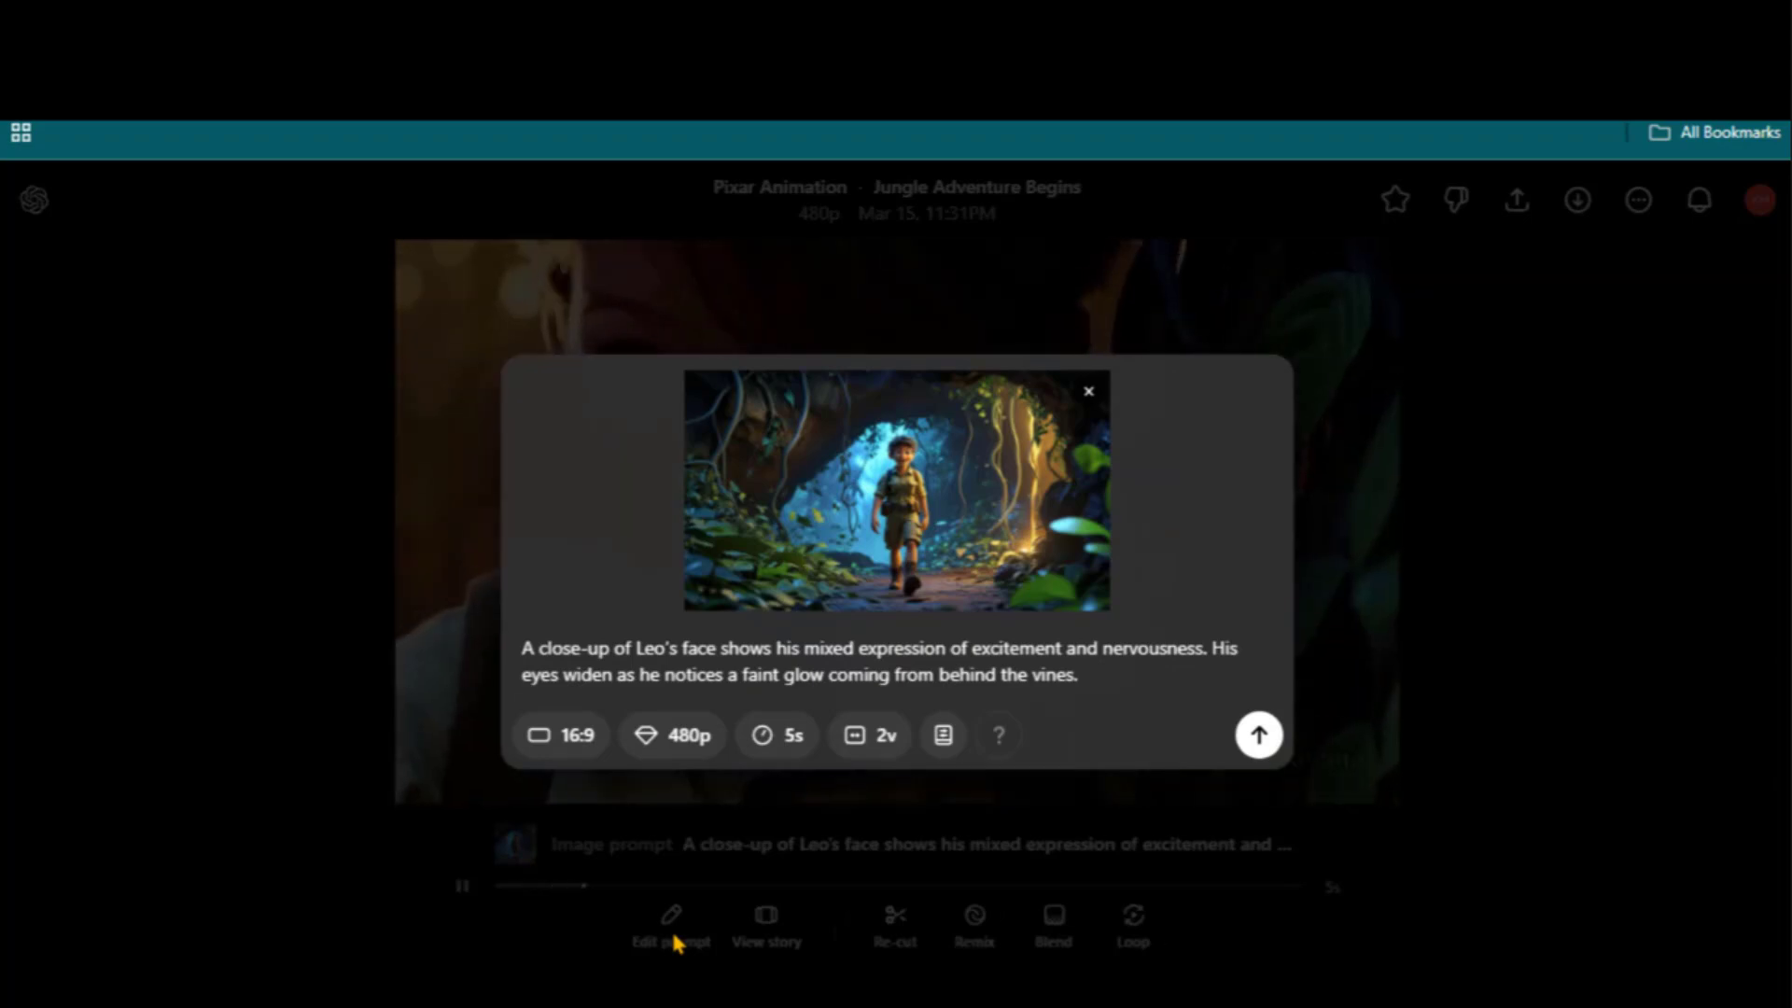
{"action": "left_click", "coordinate": [943, 737]}
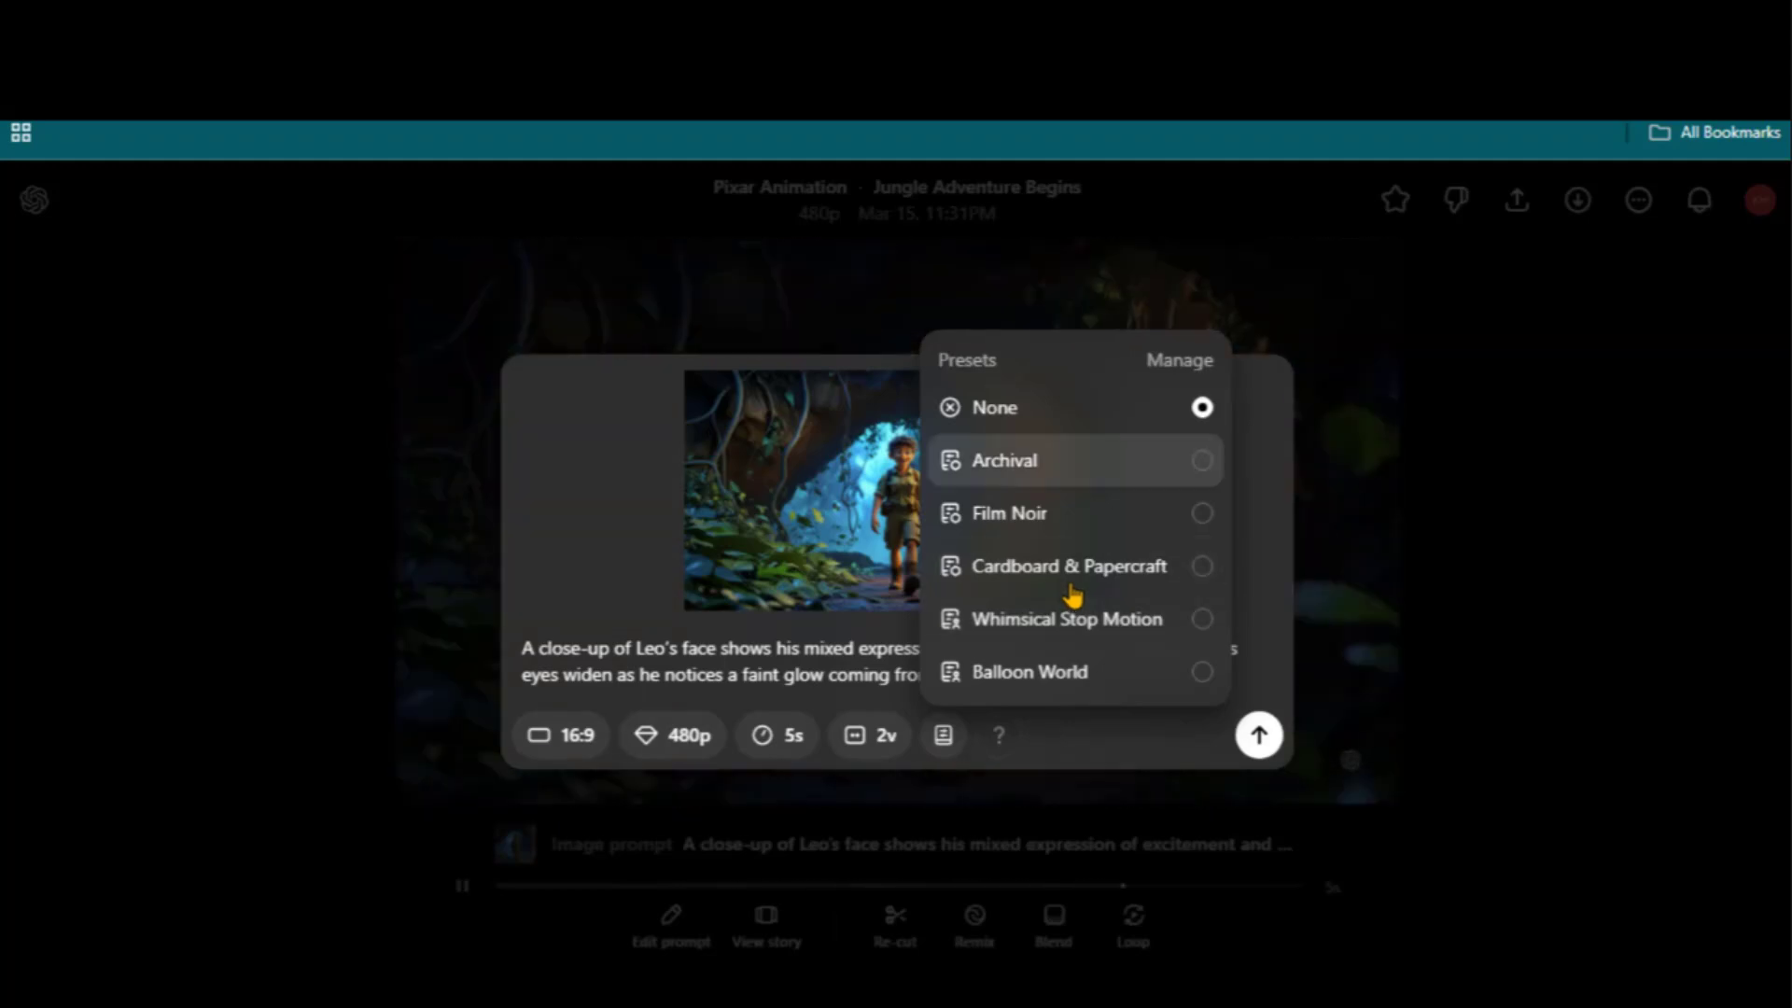
{"action": "left_click", "coordinate": [1166, 369]}
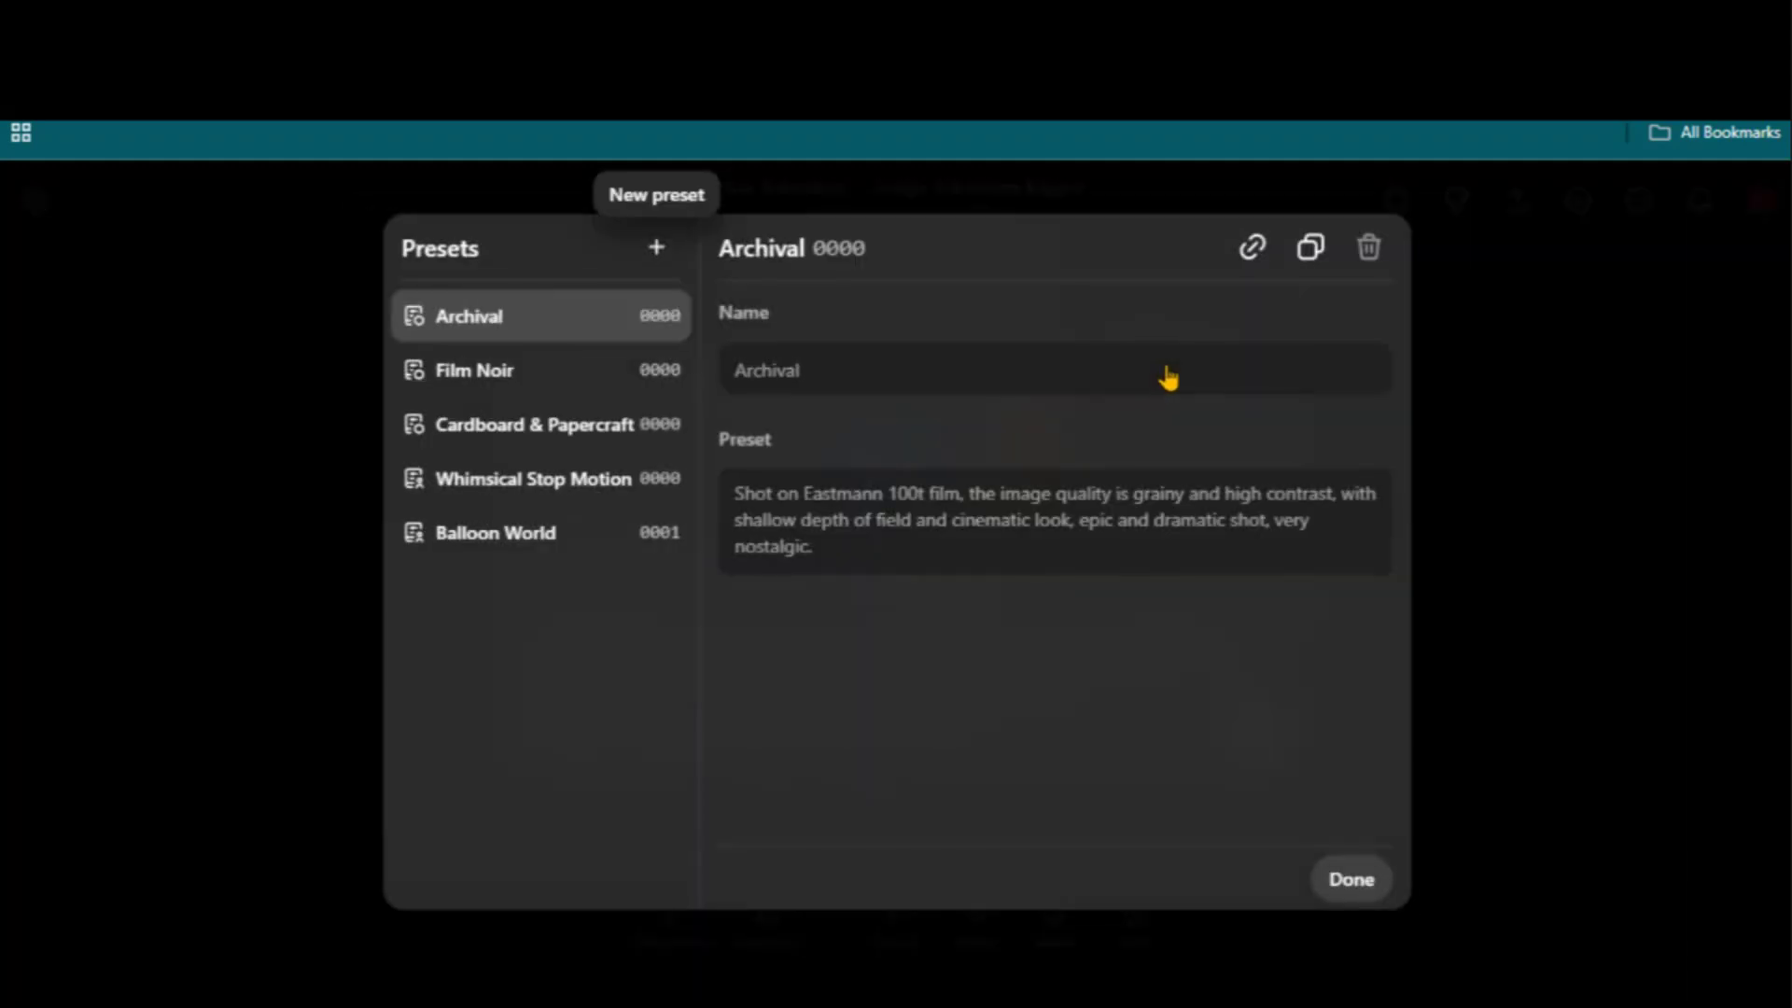
{"action": "left_click", "coordinate": [656, 248]}
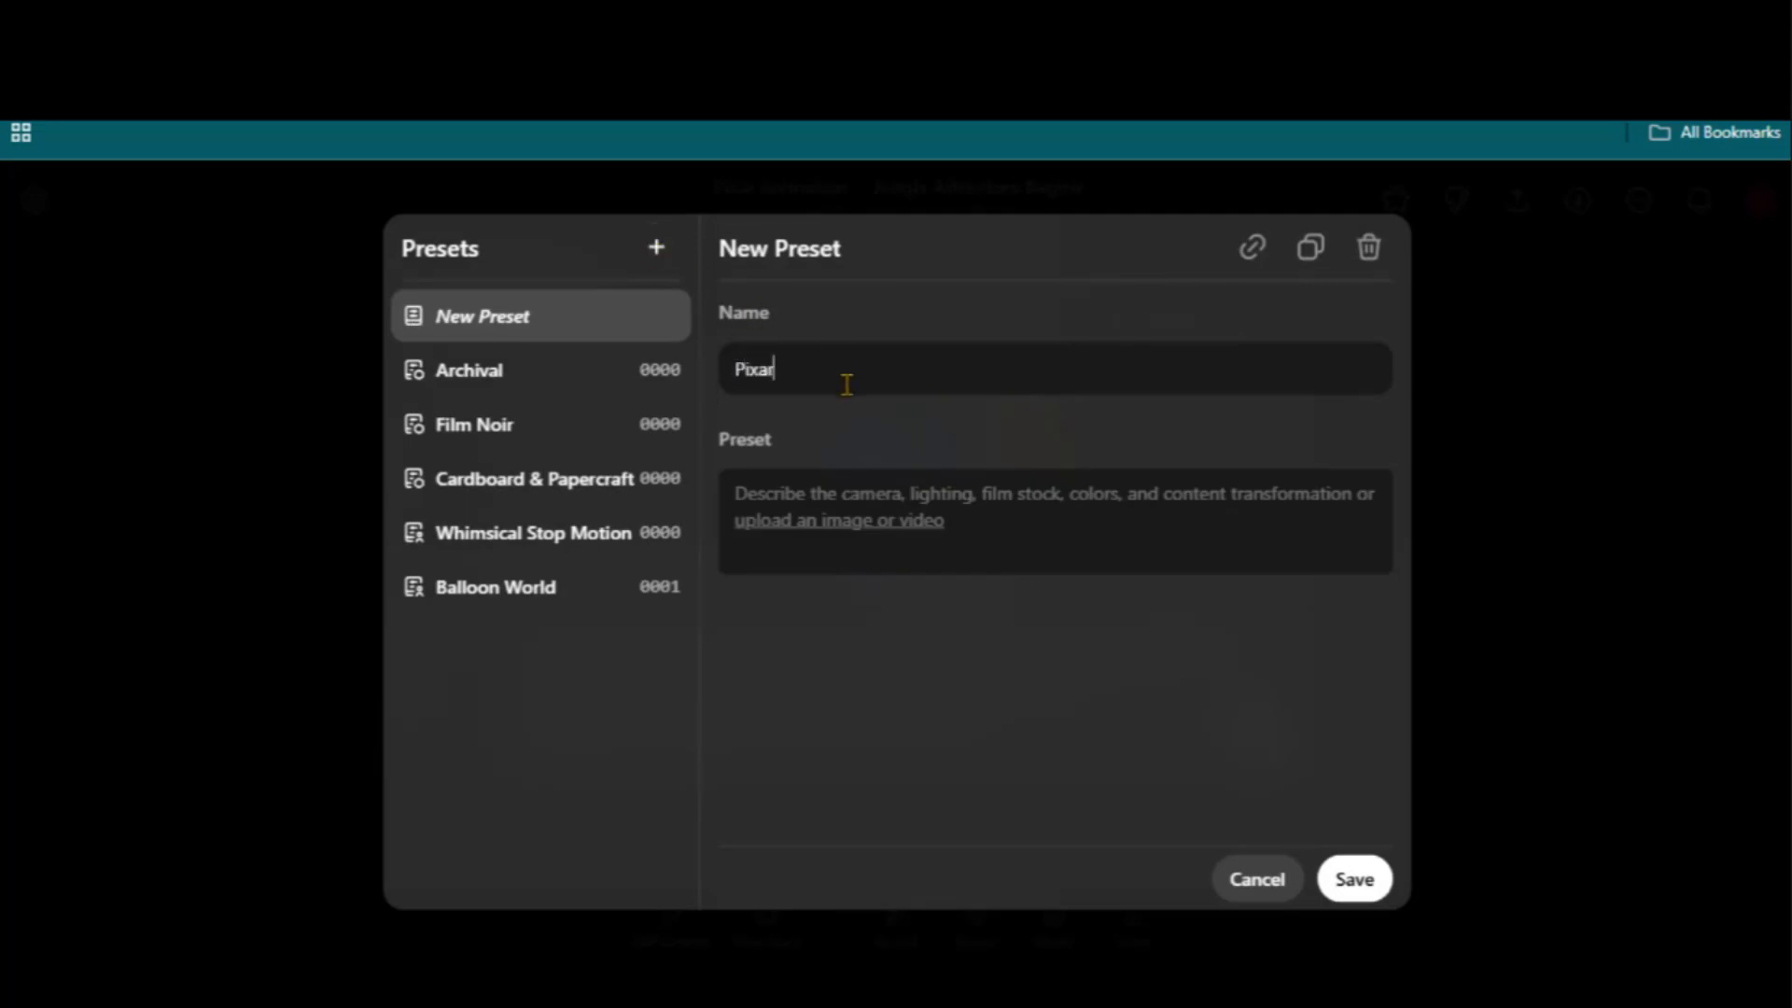
{"action": "left_click", "coordinate": [842, 522]}
{"action": "left_click", "coordinate": [870, 634]}
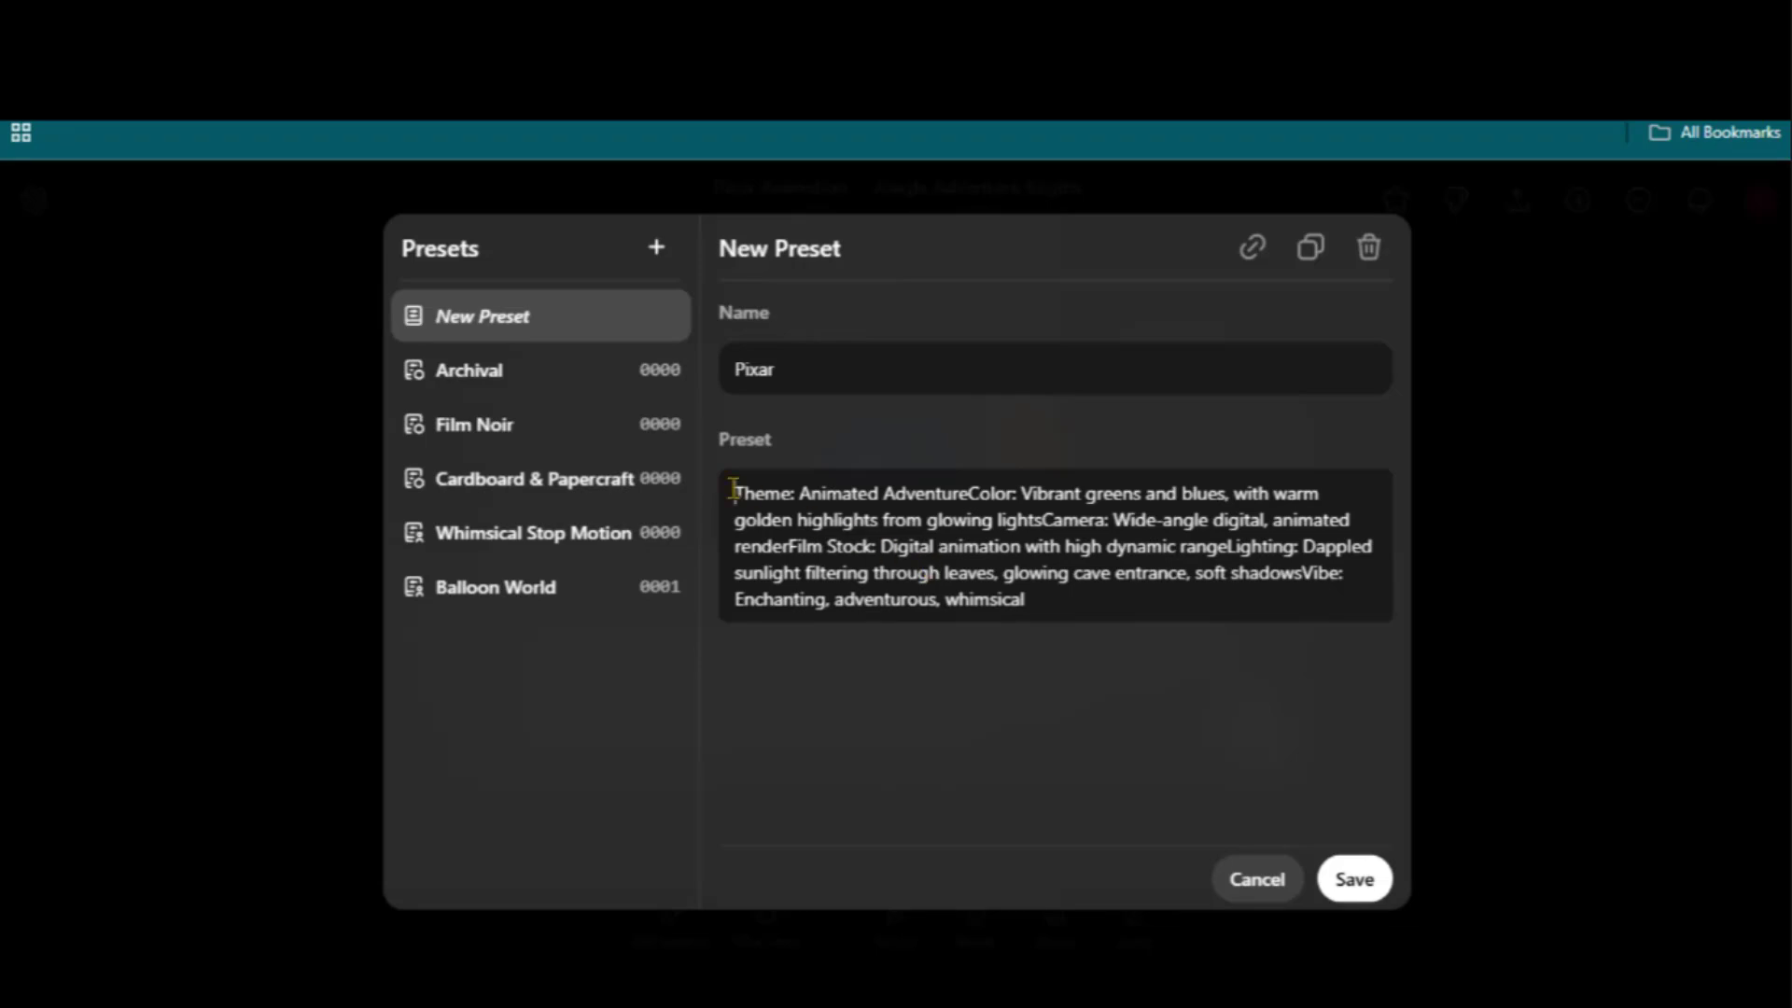
{"action": "left_click_drag", "start_coordinate": [733, 489], "coordinate": [1065, 591]}
{"action": "left_click", "coordinate": [1078, 607]}
{"action": "left_click", "coordinate": [1350, 878]}
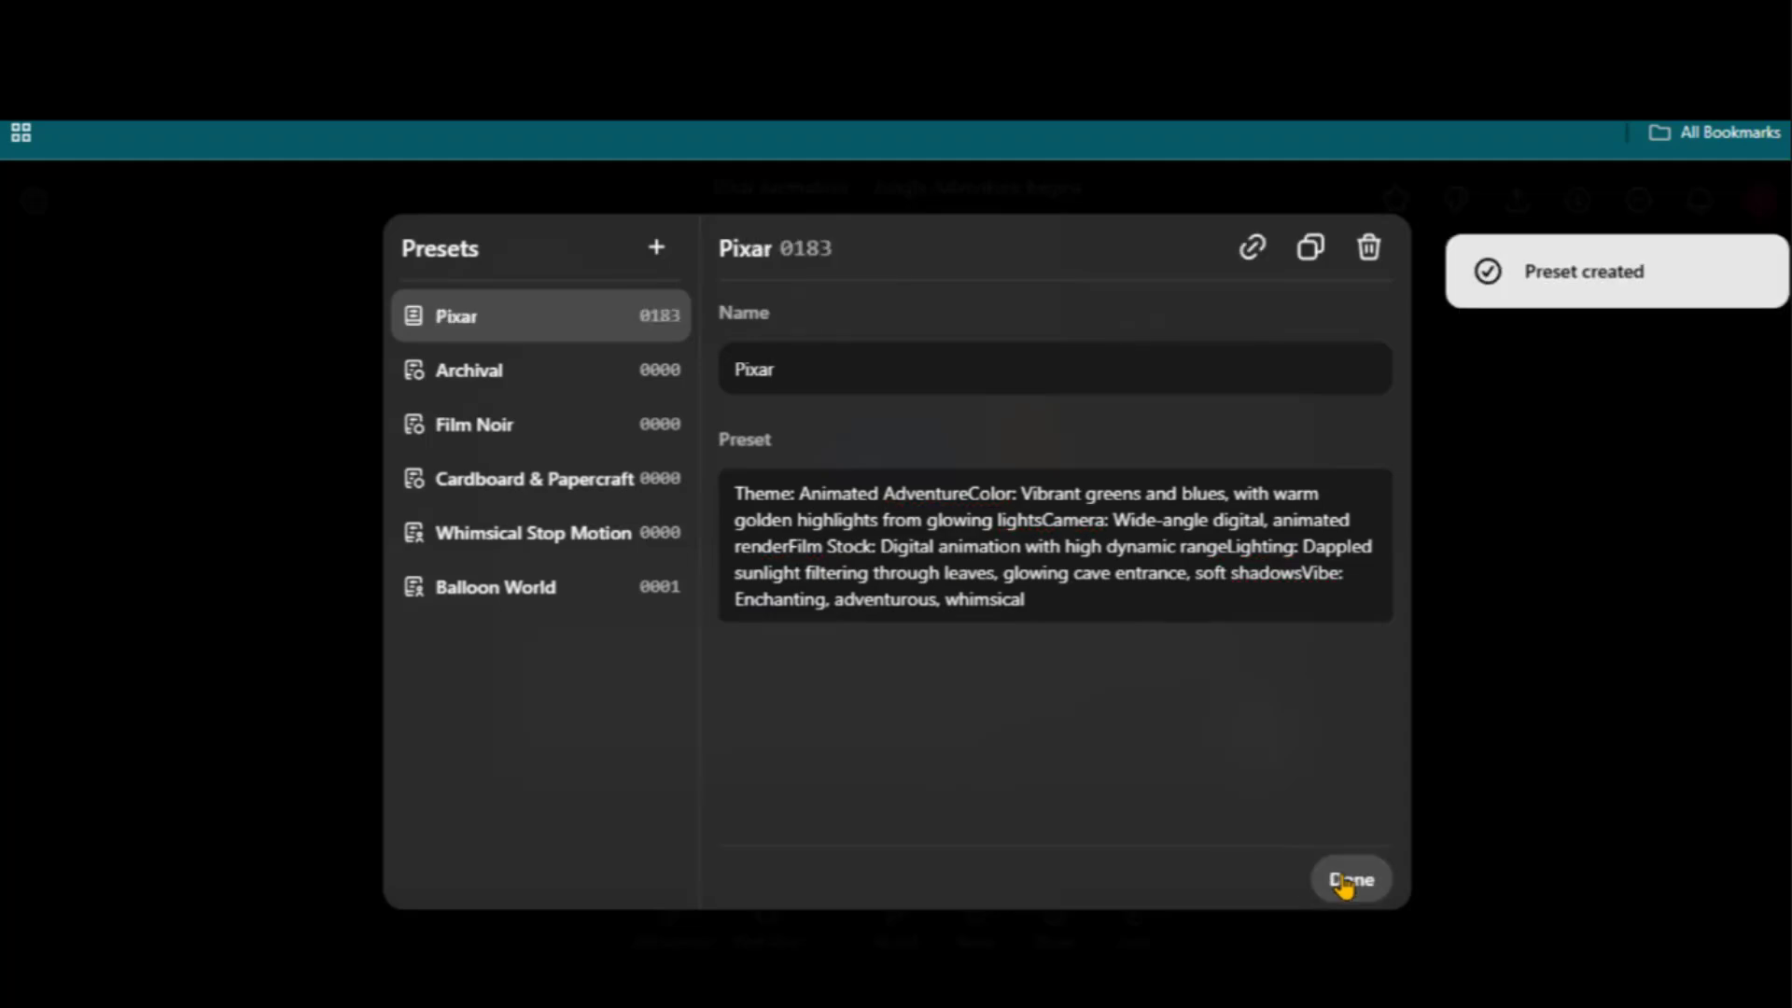
{"action": "left_click", "coordinate": [1358, 878]}
{"action": "left_click", "coordinate": [938, 733]}
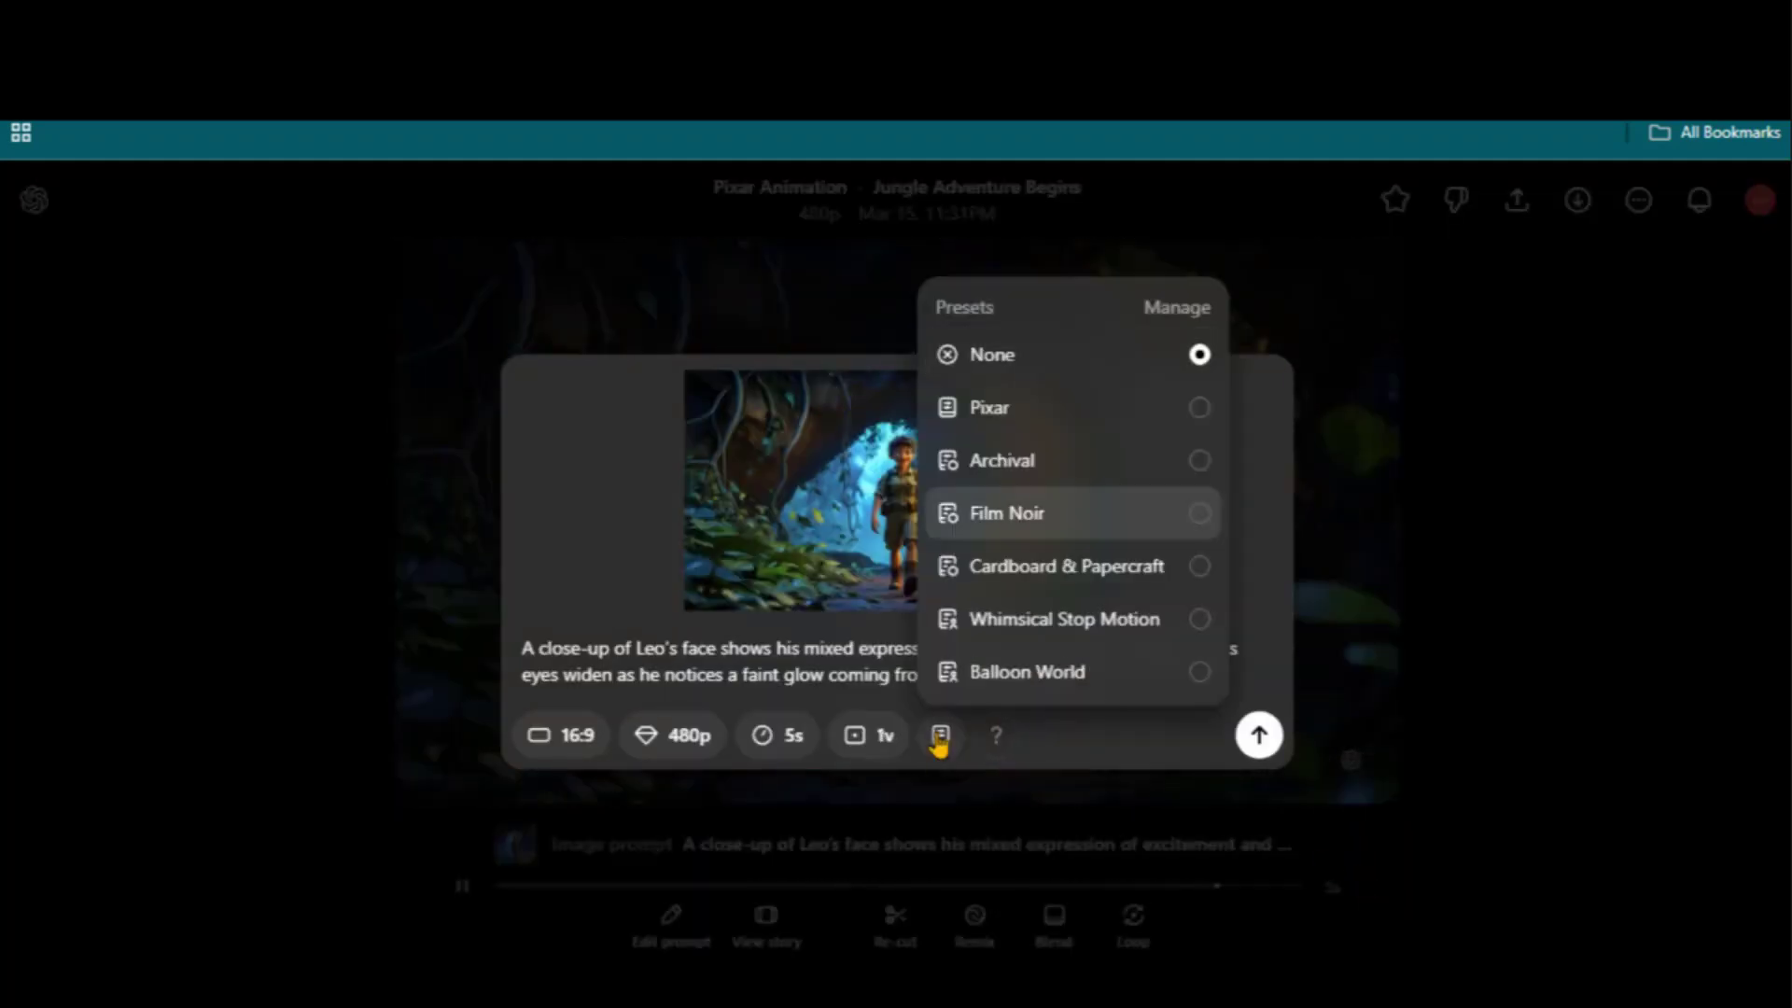
Apply the Pixar preset to the prompt and set variations to one video
{"action": "left_click", "coordinate": [1202, 416]}
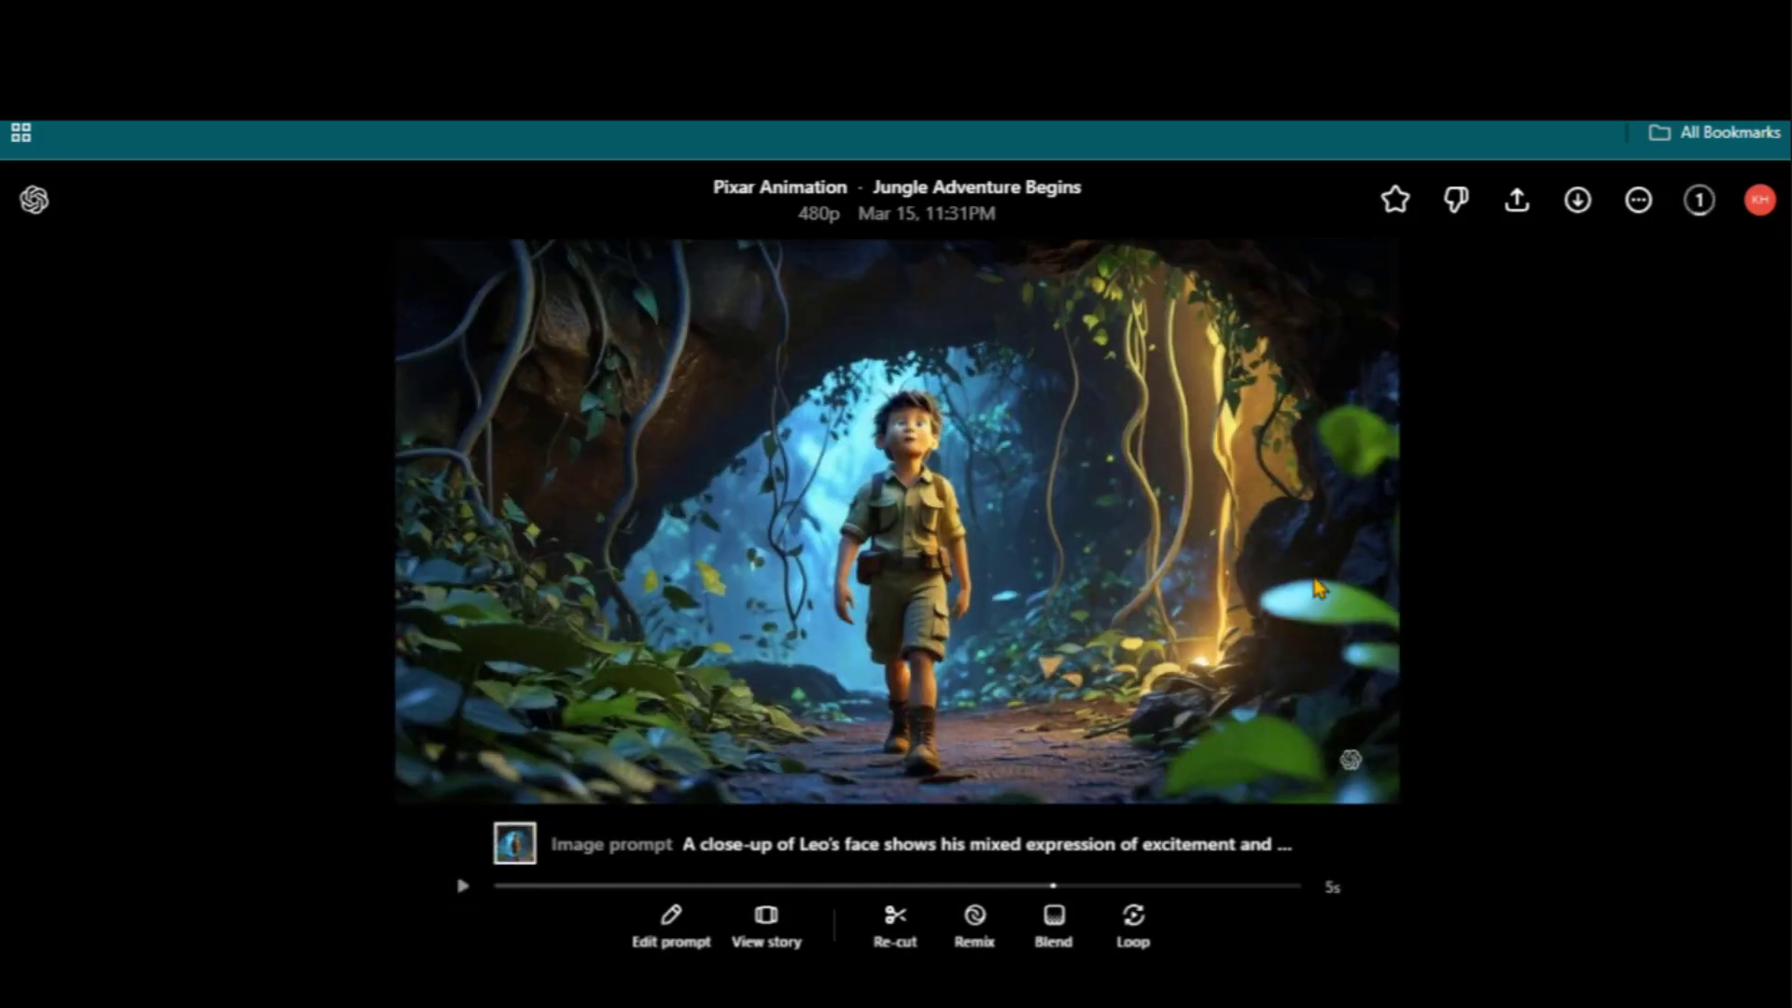
{"action": "left_click", "coordinate": [671, 923]}
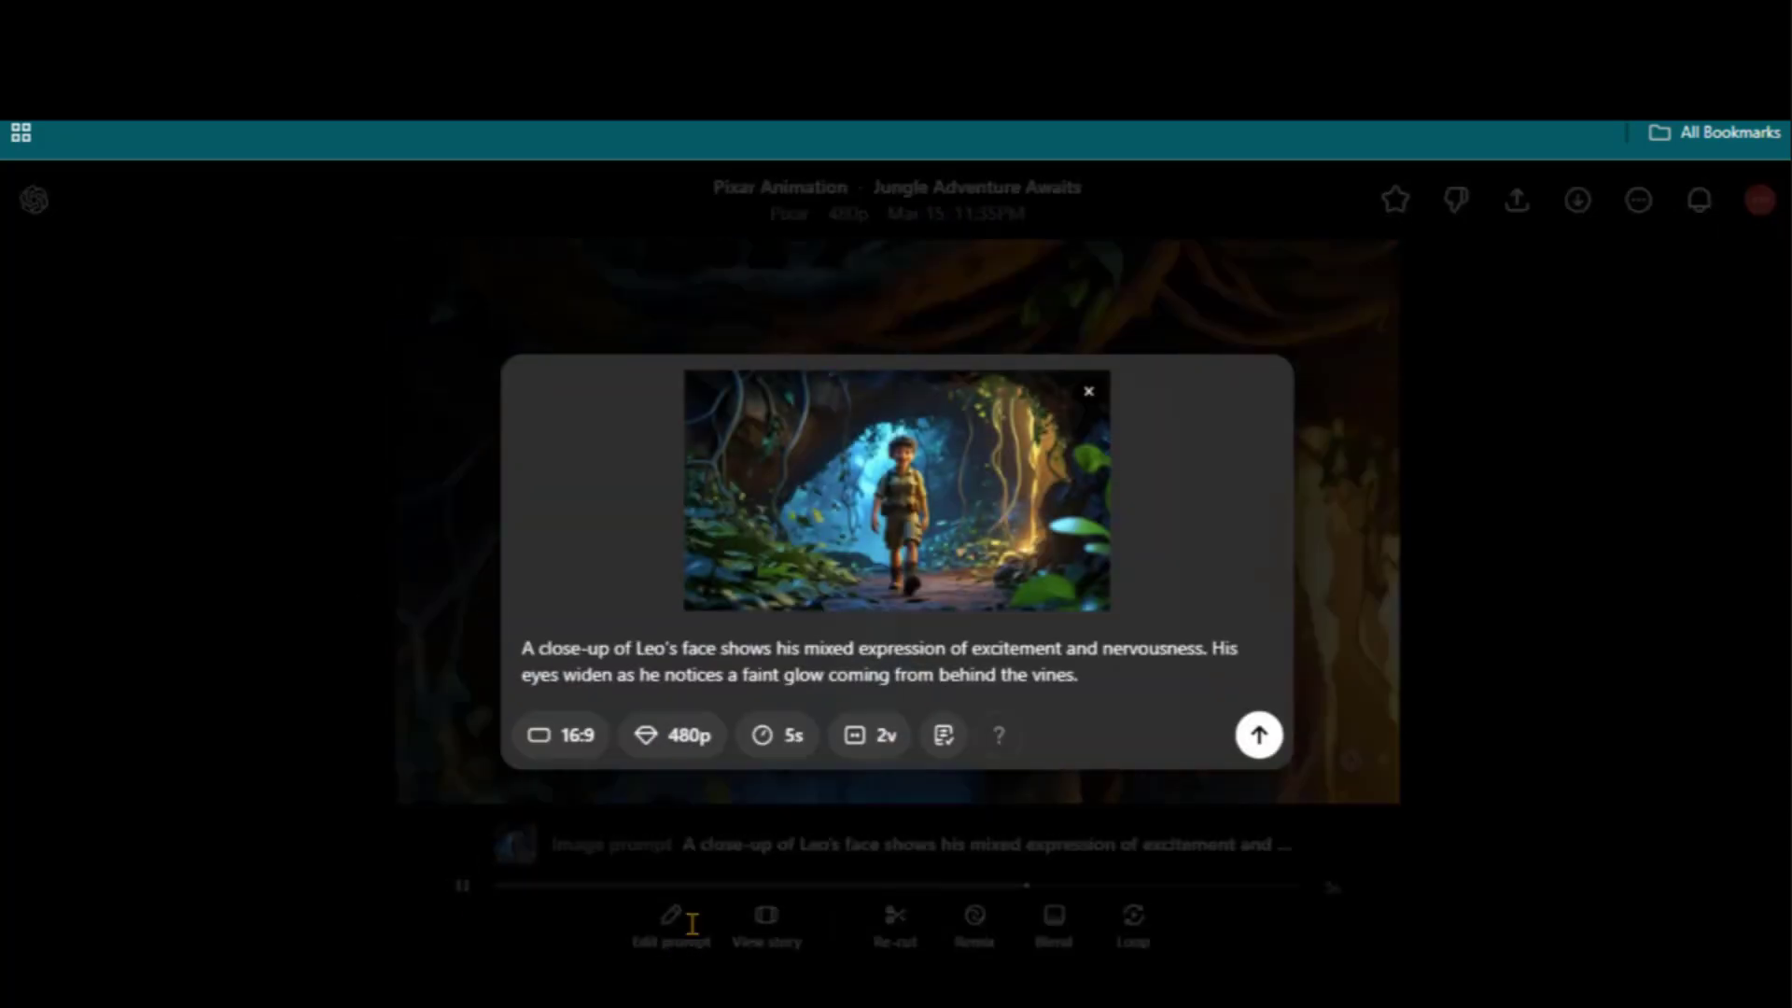
{"action": "left_click", "coordinate": [873, 734]}
{"action": "left_click", "coordinate": [924, 668]}
Regenerate the Pixar preset description from an uploaded reference image and save it
{"action": "left_click", "coordinate": [942, 744]}
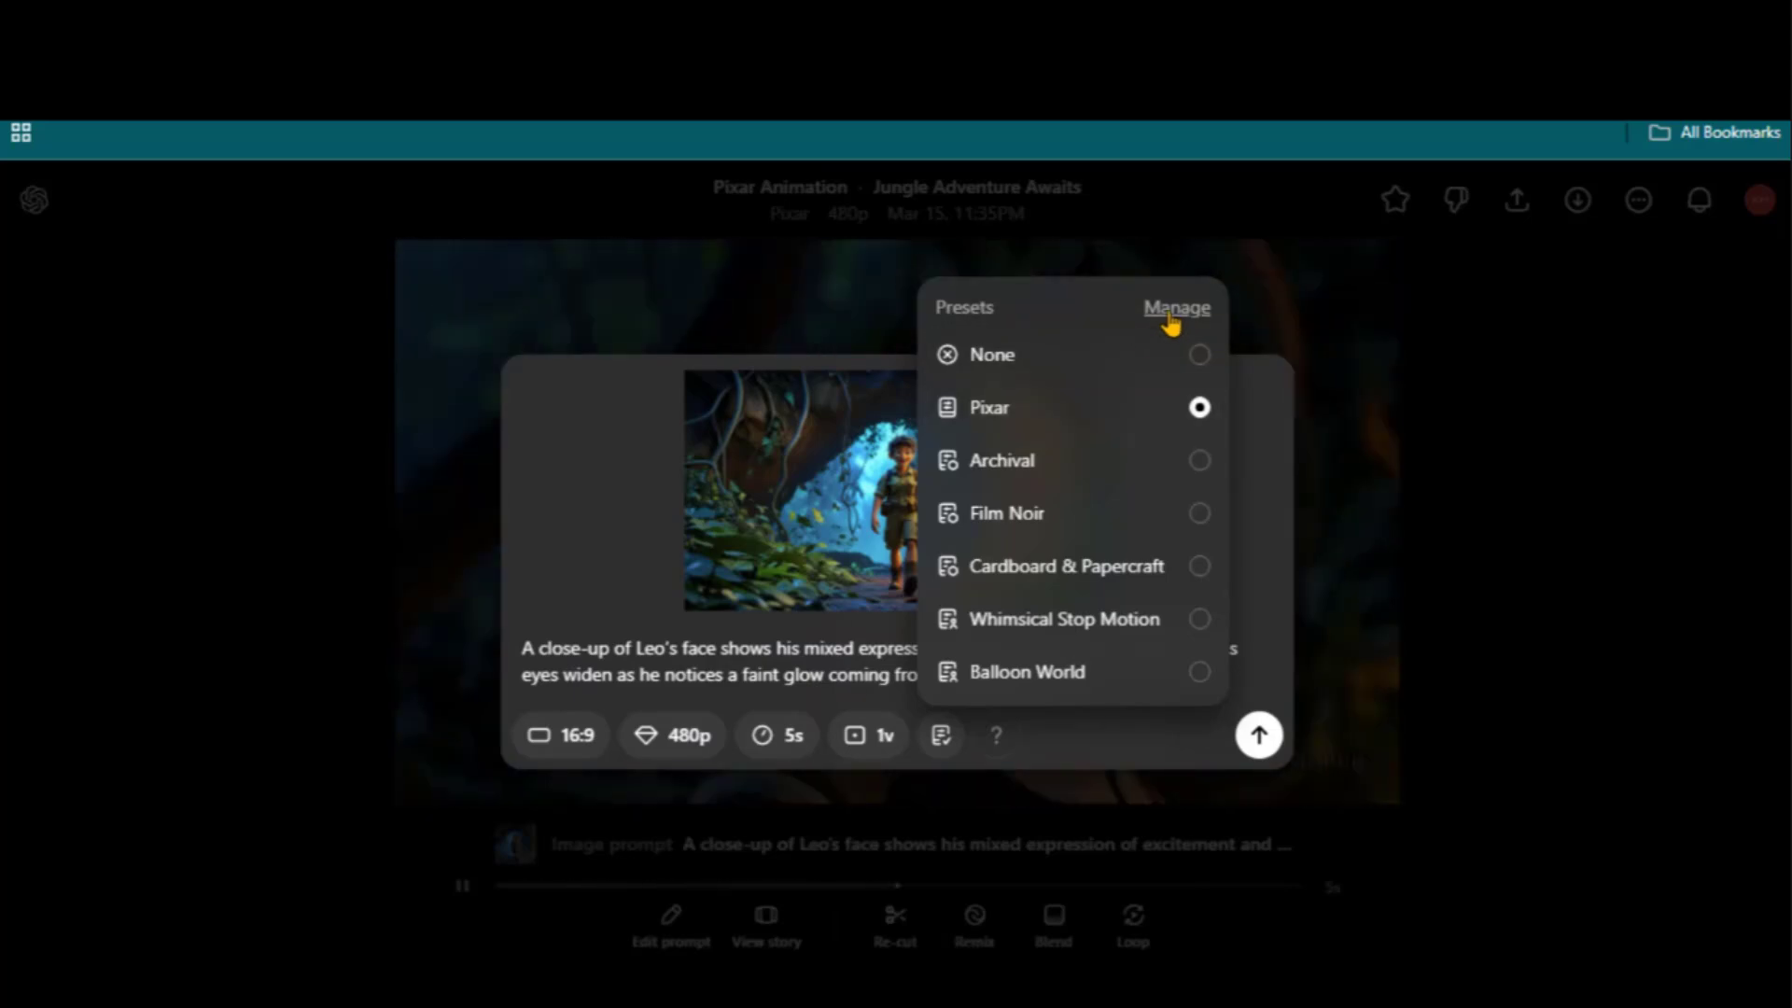
{"action": "left_click", "coordinate": [1172, 317]}
{"action": "left_click_drag", "start_coordinate": [1047, 599], "coordinate": [680, 505]}
{"action": "key", "text": "BackSpace"}
{"action": "left_click", "coordinate": [843, 523]}
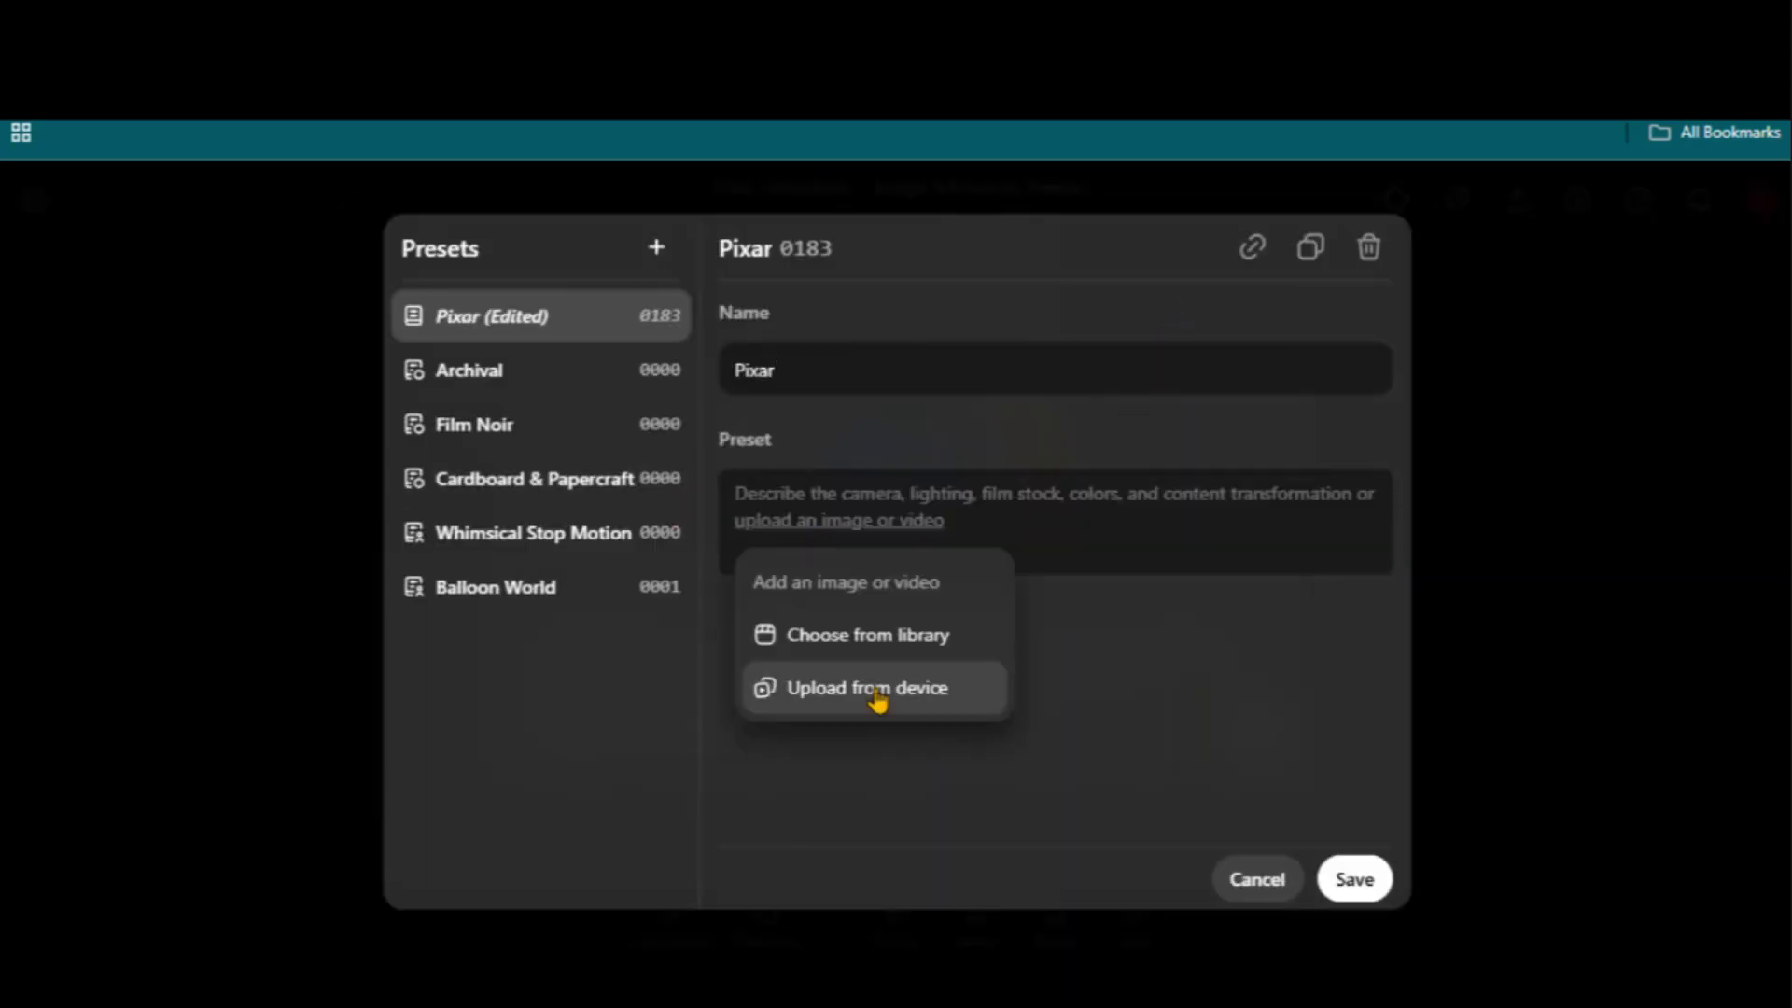
{"action": "left_click", "coordinate": [875, 700]}
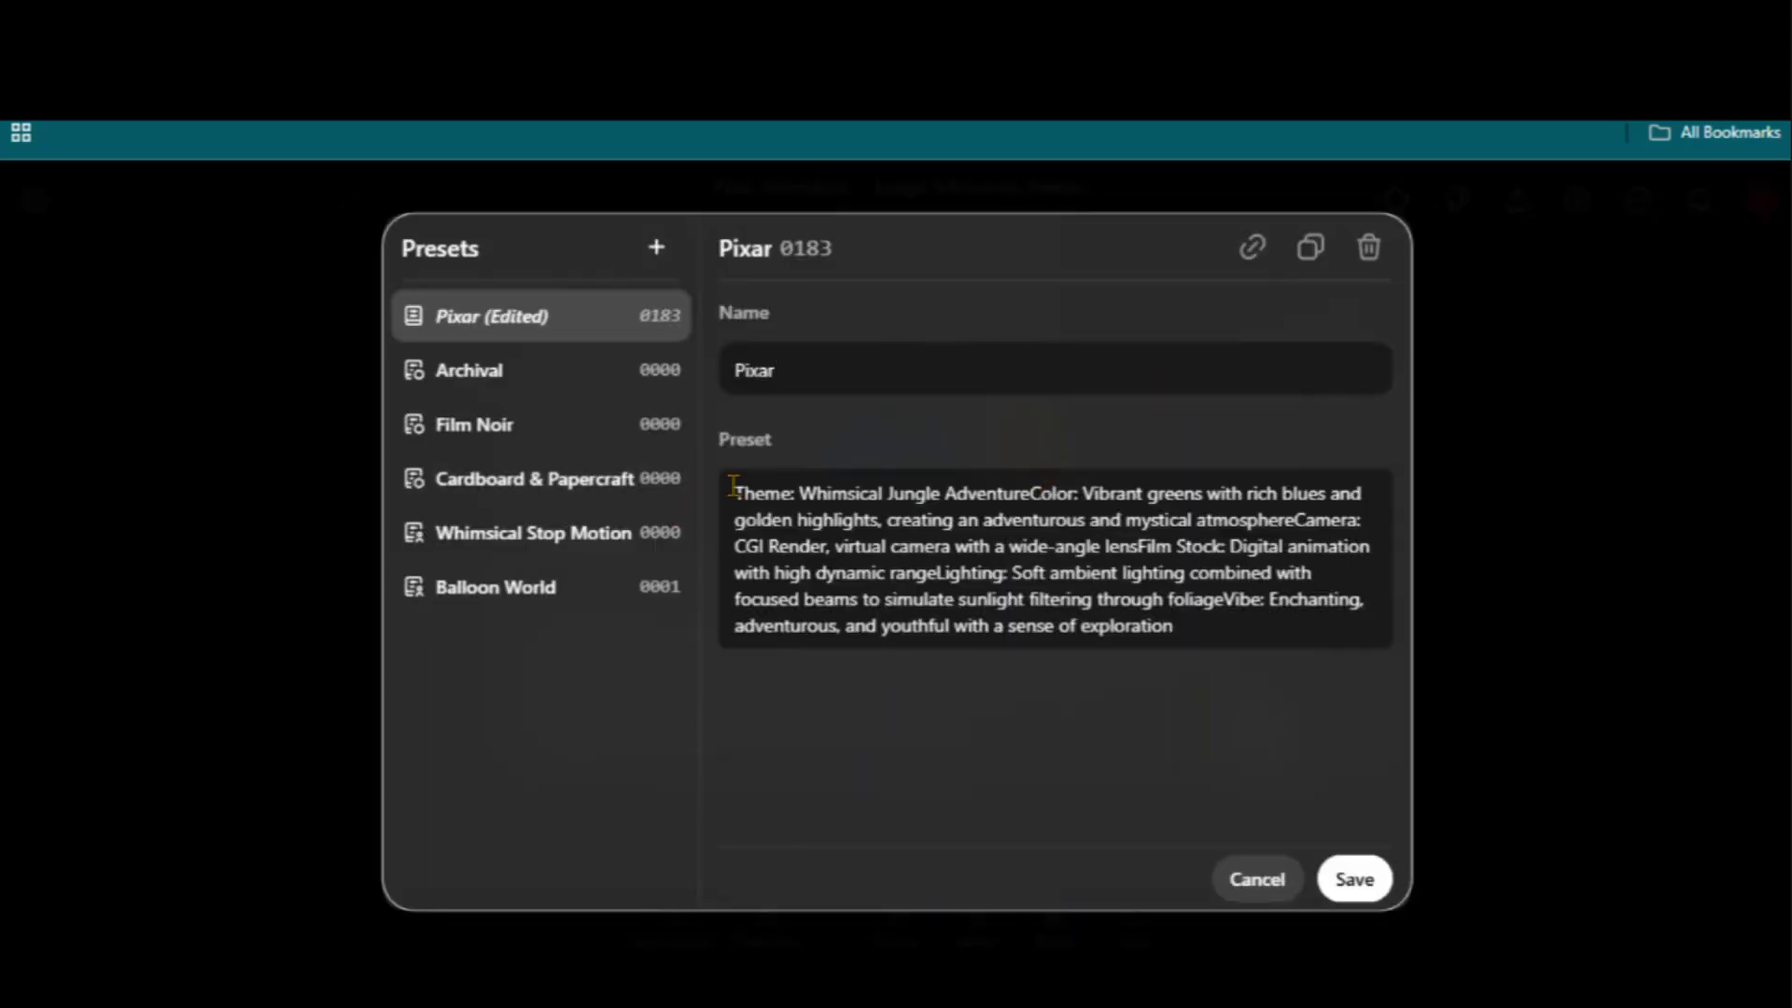
{"action": "left_click_drag", "start_coordinate": [734, 485], "coordinate": [1237, 640]}
{"action": "left_click", "coordinate": [1213, 631]}
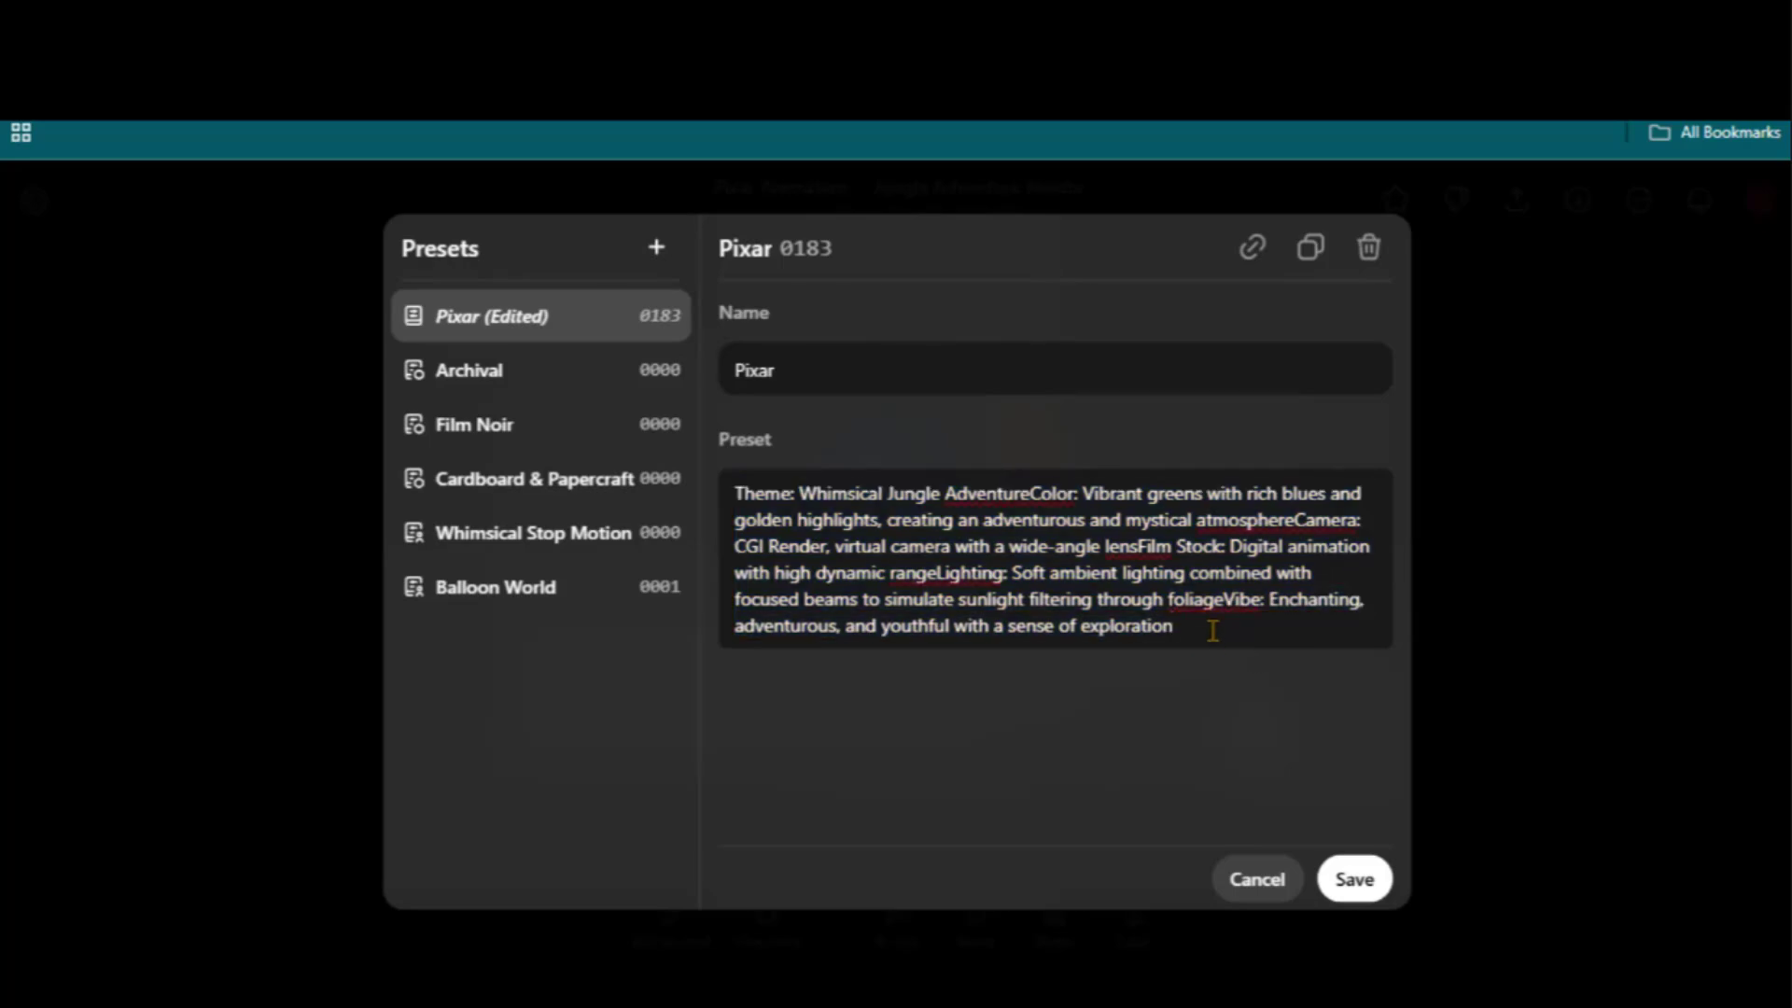
{"action": "left_click", "coordinate": [1354, 880]}
{"action": "left_click", "coordinate": [1353, 882]}
Apply the second Pixar preset, then reopen the preset manager
{"action": "left_click", "coordinate": [941, 737]}
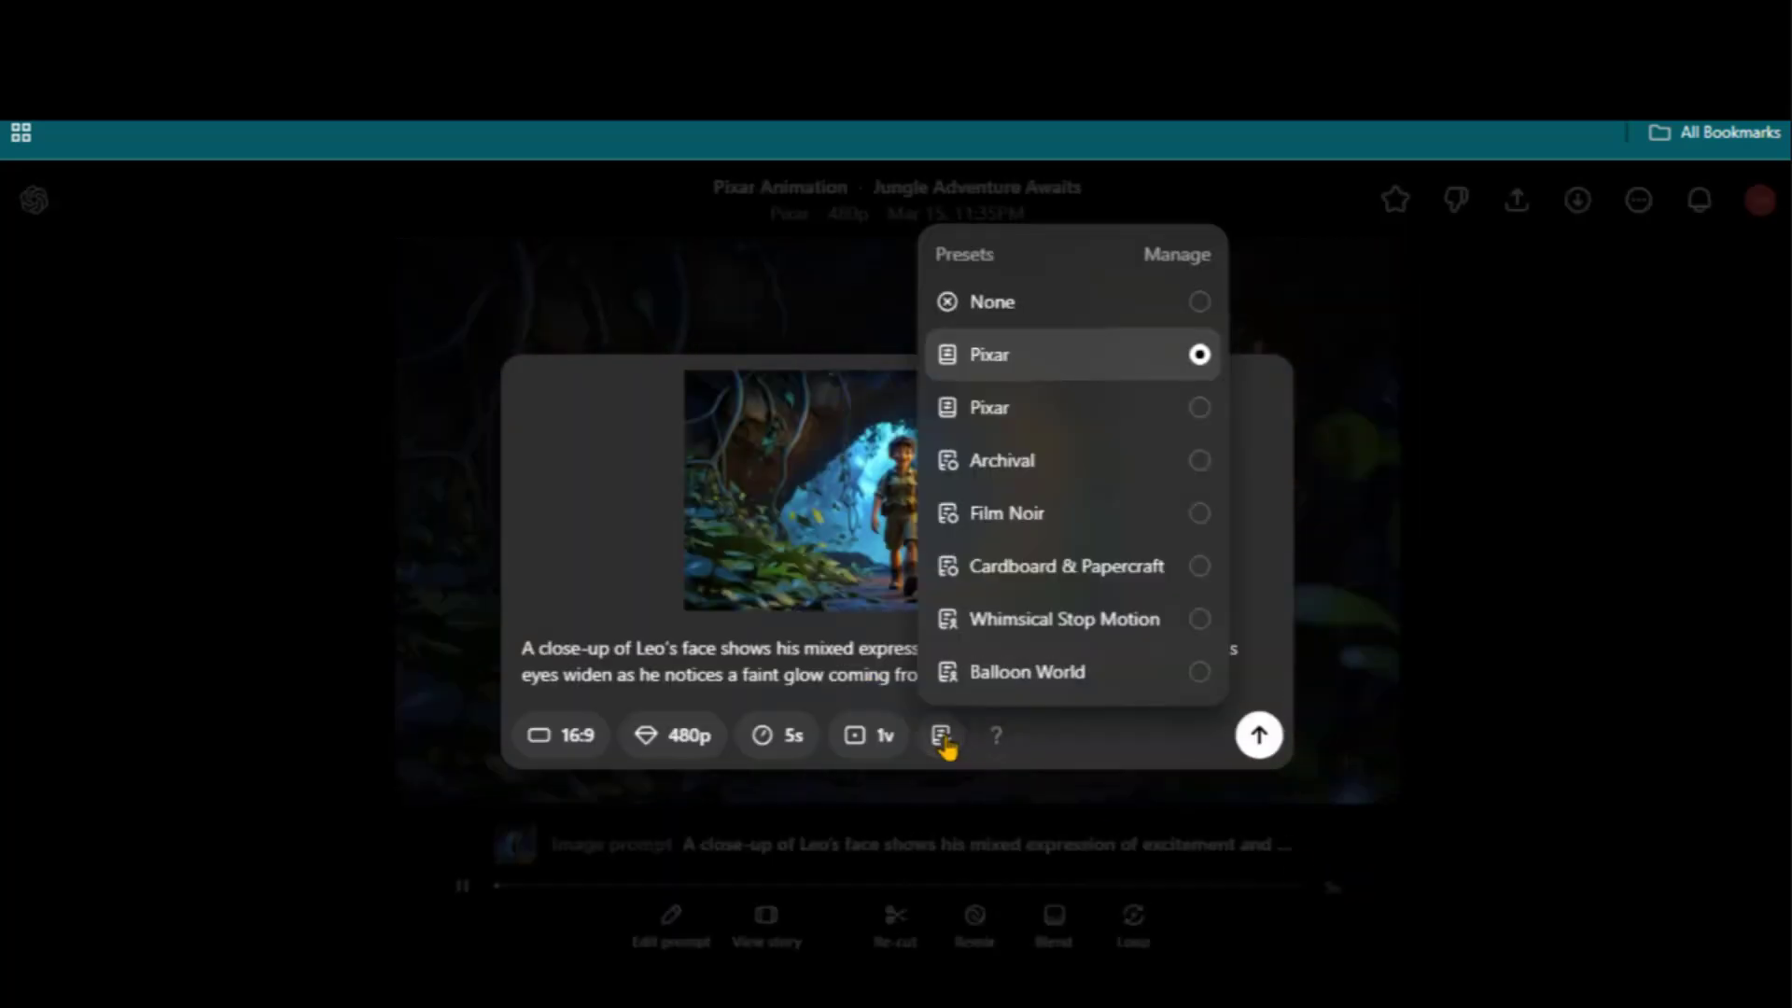
{"action": "left_click", "coordinate": [1183, 411]}
{"action": "left_click", "coordinate": [941, 737]}
{"action": "left_click", "coordinate": [1174, 255]}
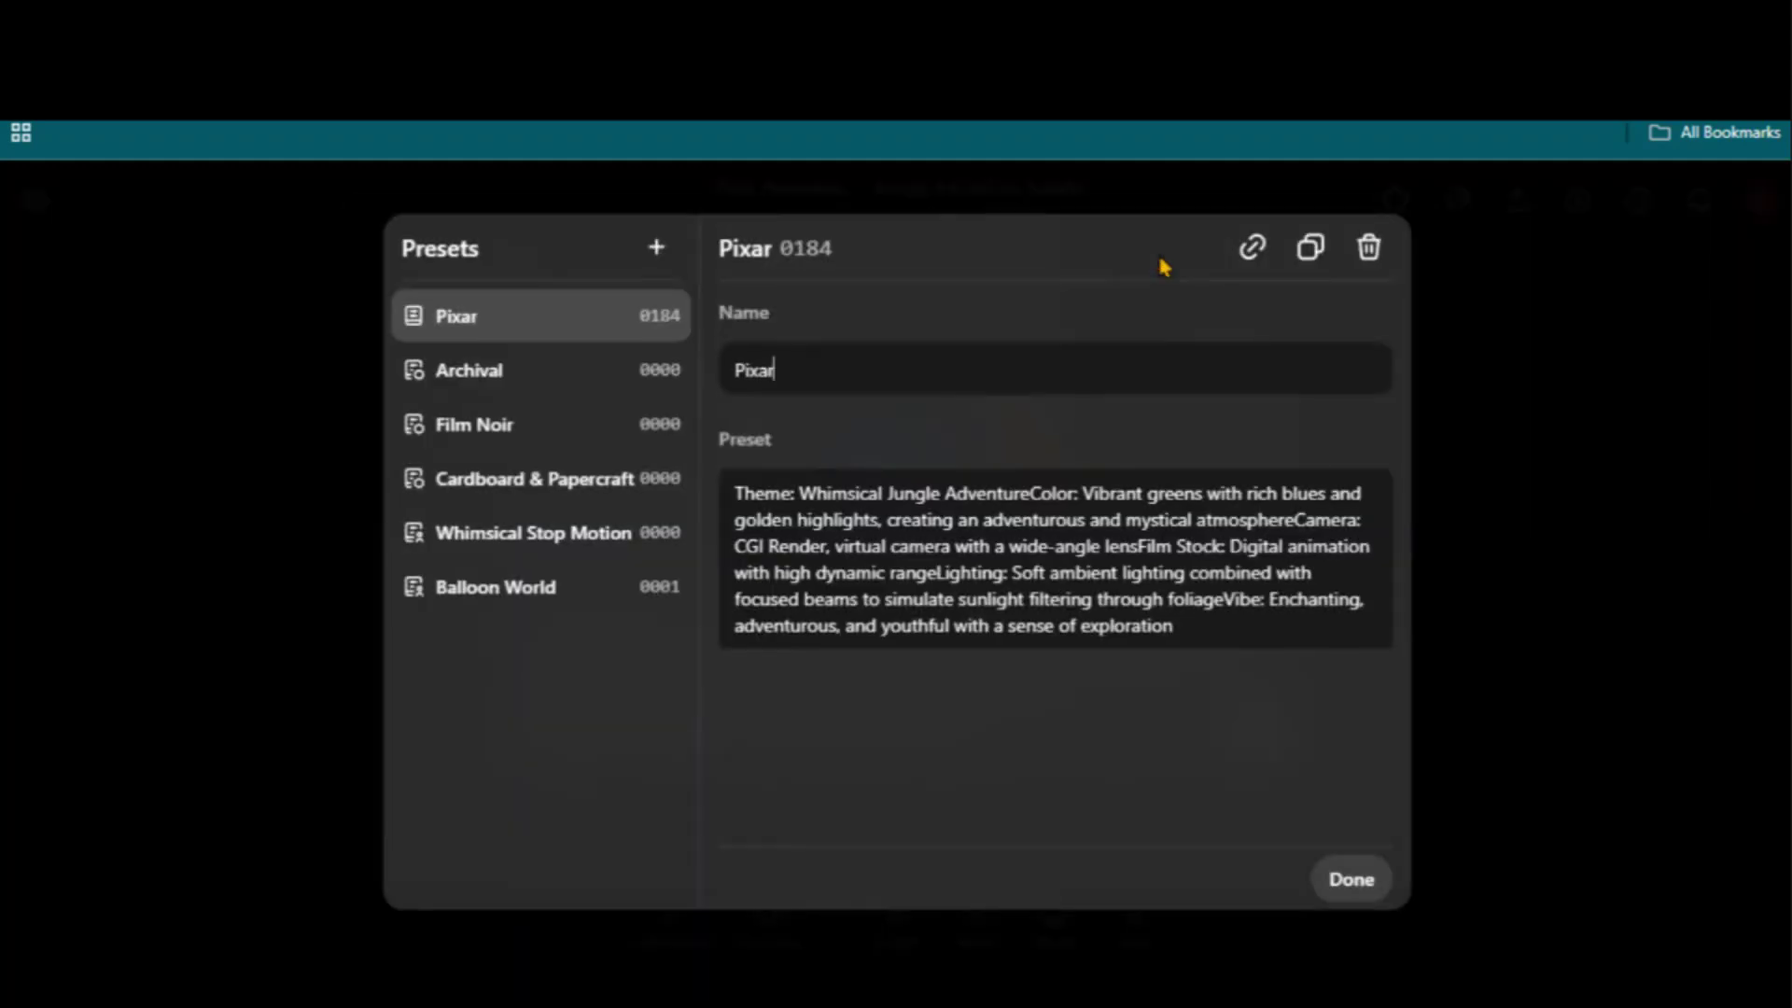
Finish the Pixar 2 preset, keep the left walking clip, then keep the vine-pulling clip
{"action": "left_click", "coordinate": [1354, 880]}
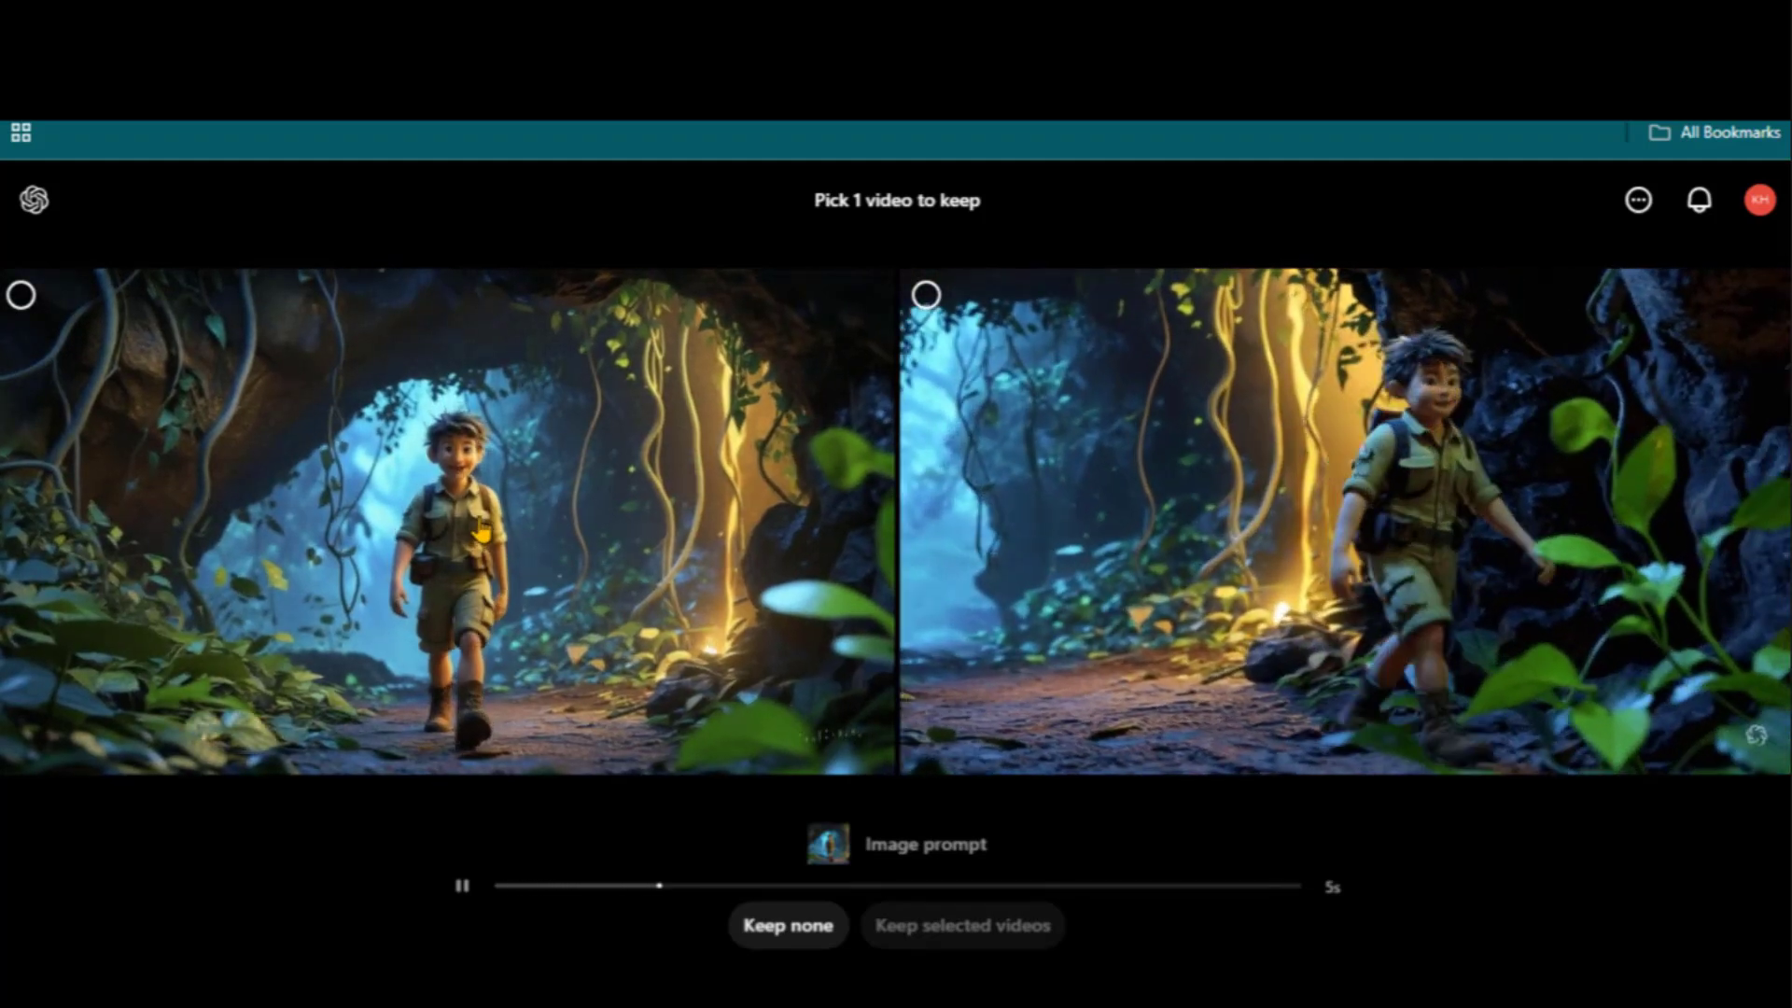
{"action": "left_click", "coordinate": [481, 527]}
{"action": "left_click", "coordinate": [952, 925]}
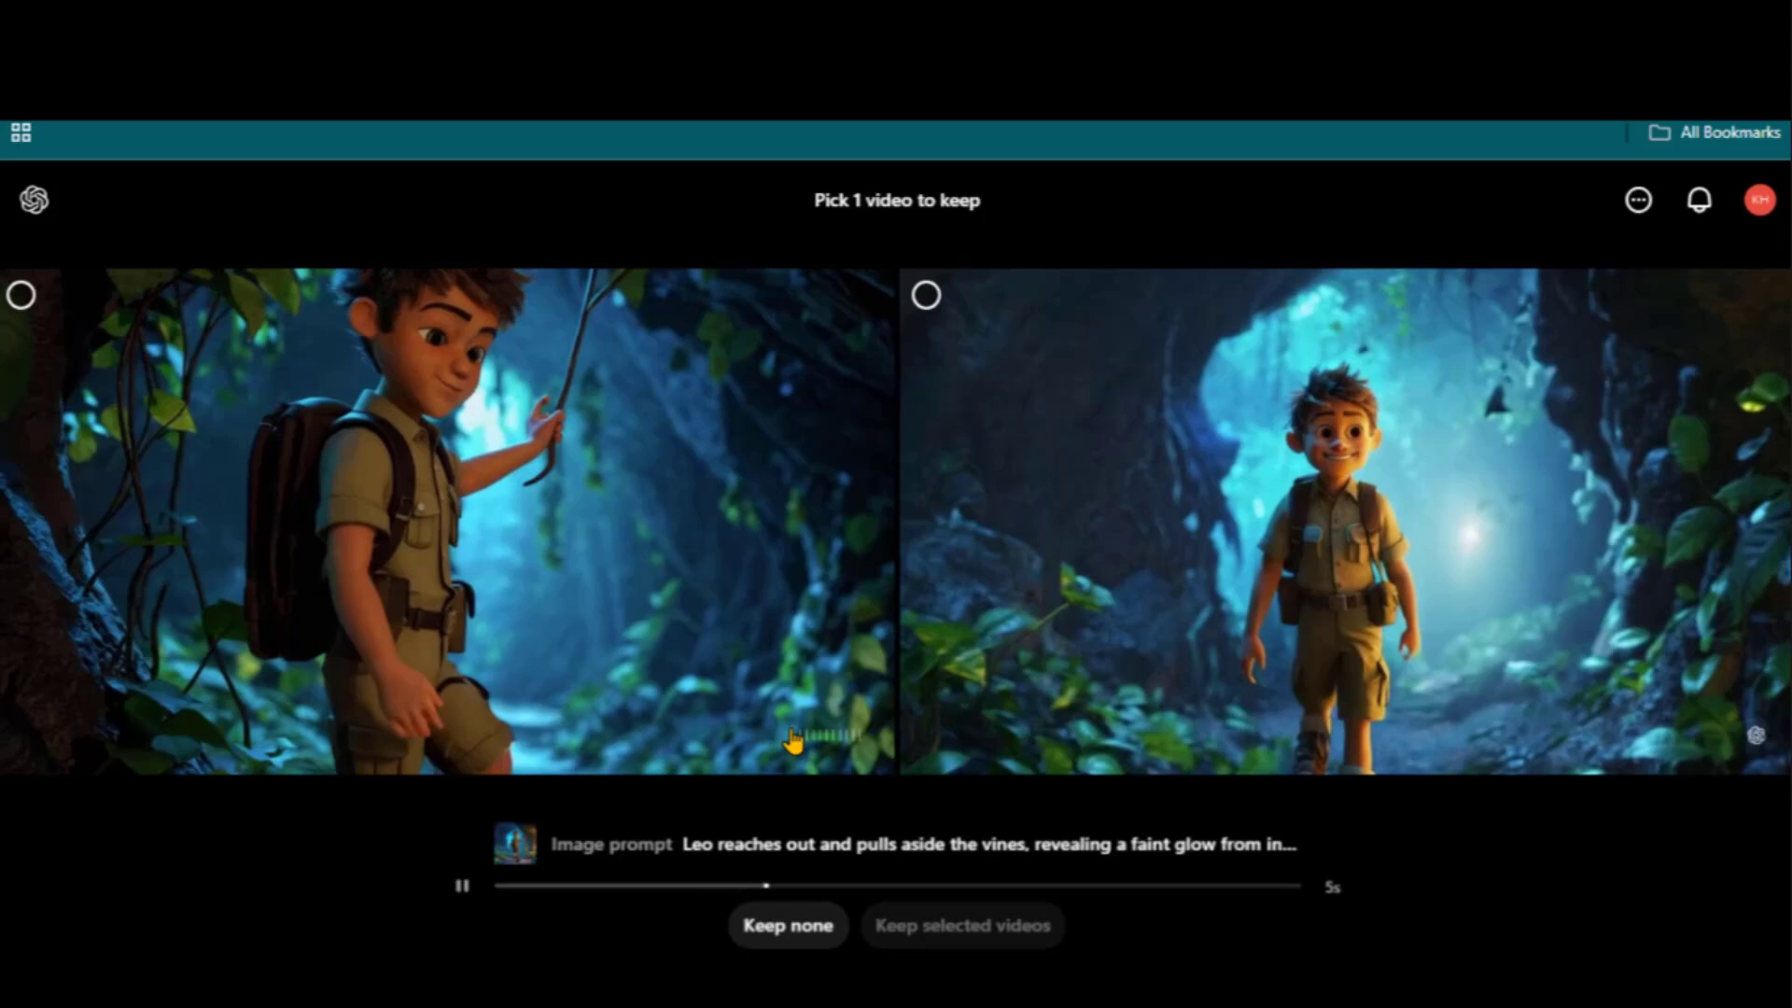
{"action": "left_click", "coordinate": [1200, 555]}
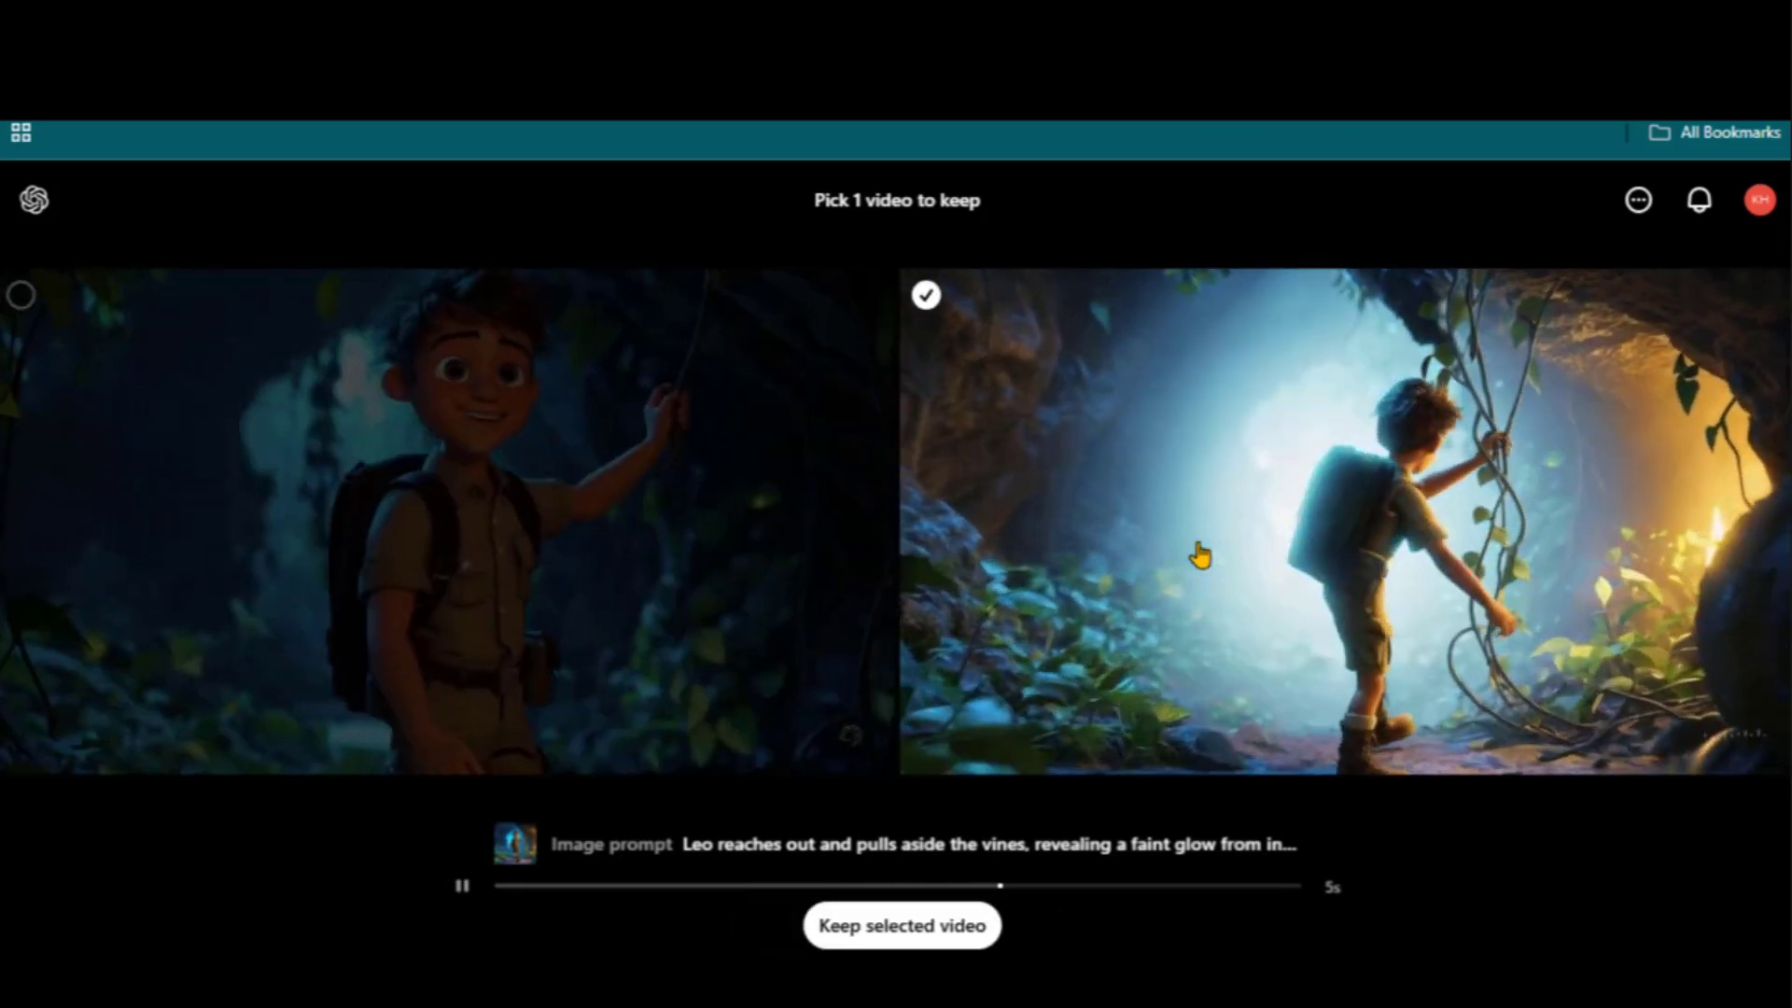
{"action": "left_click", "coordinate": [938, 936]}
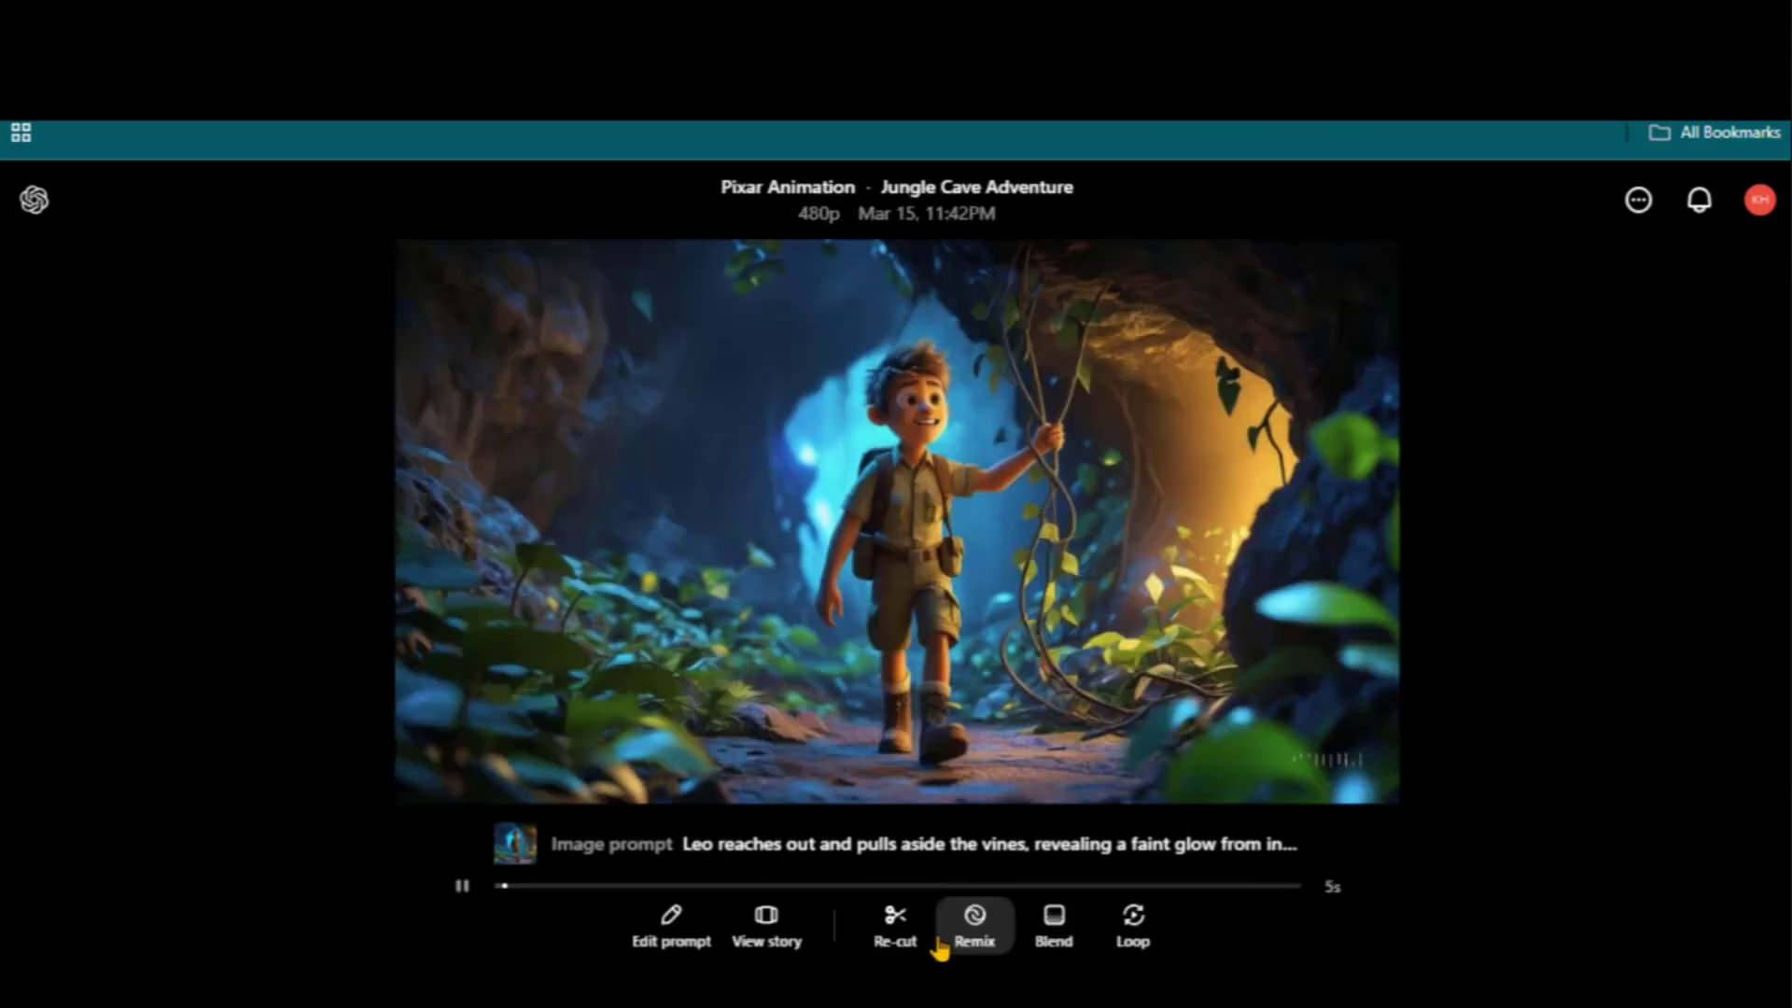
Add Leo's crystal dialogue line to the video prompt and keep the right-hand crystal-cave clip
{"action": "left_click", "coordinate": [831, 653]}
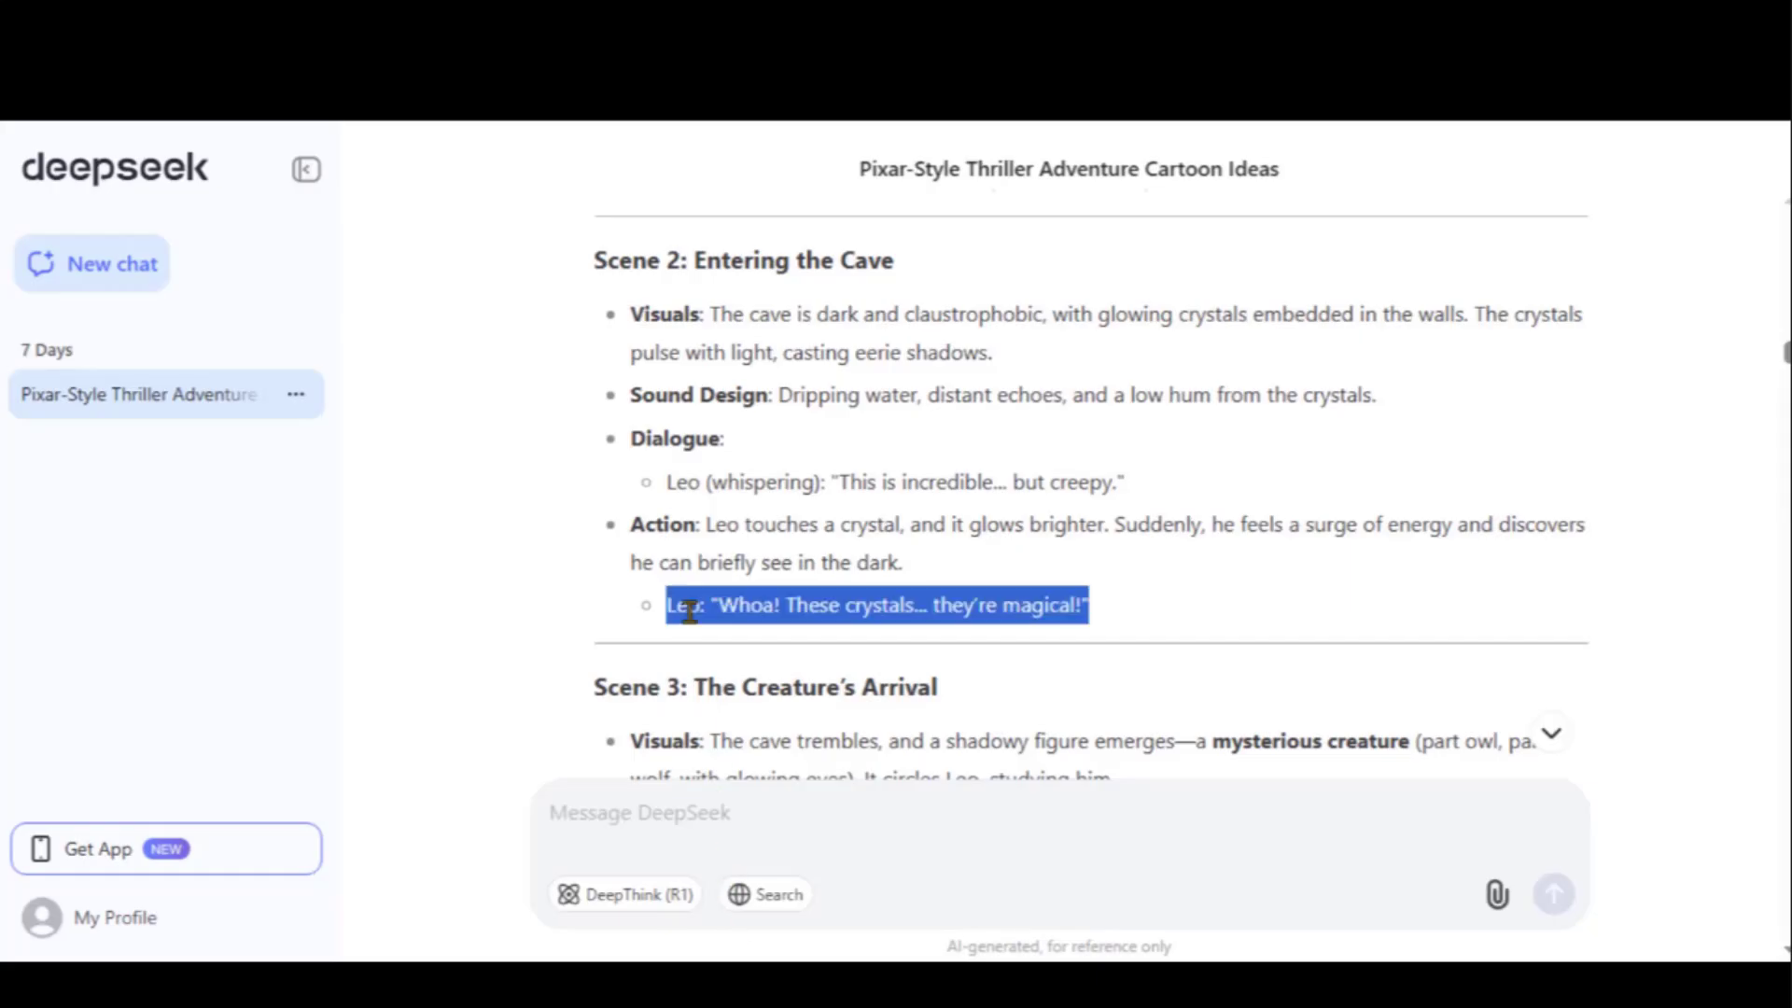
{"action": "right_click", "coordinate": [689, 612]}
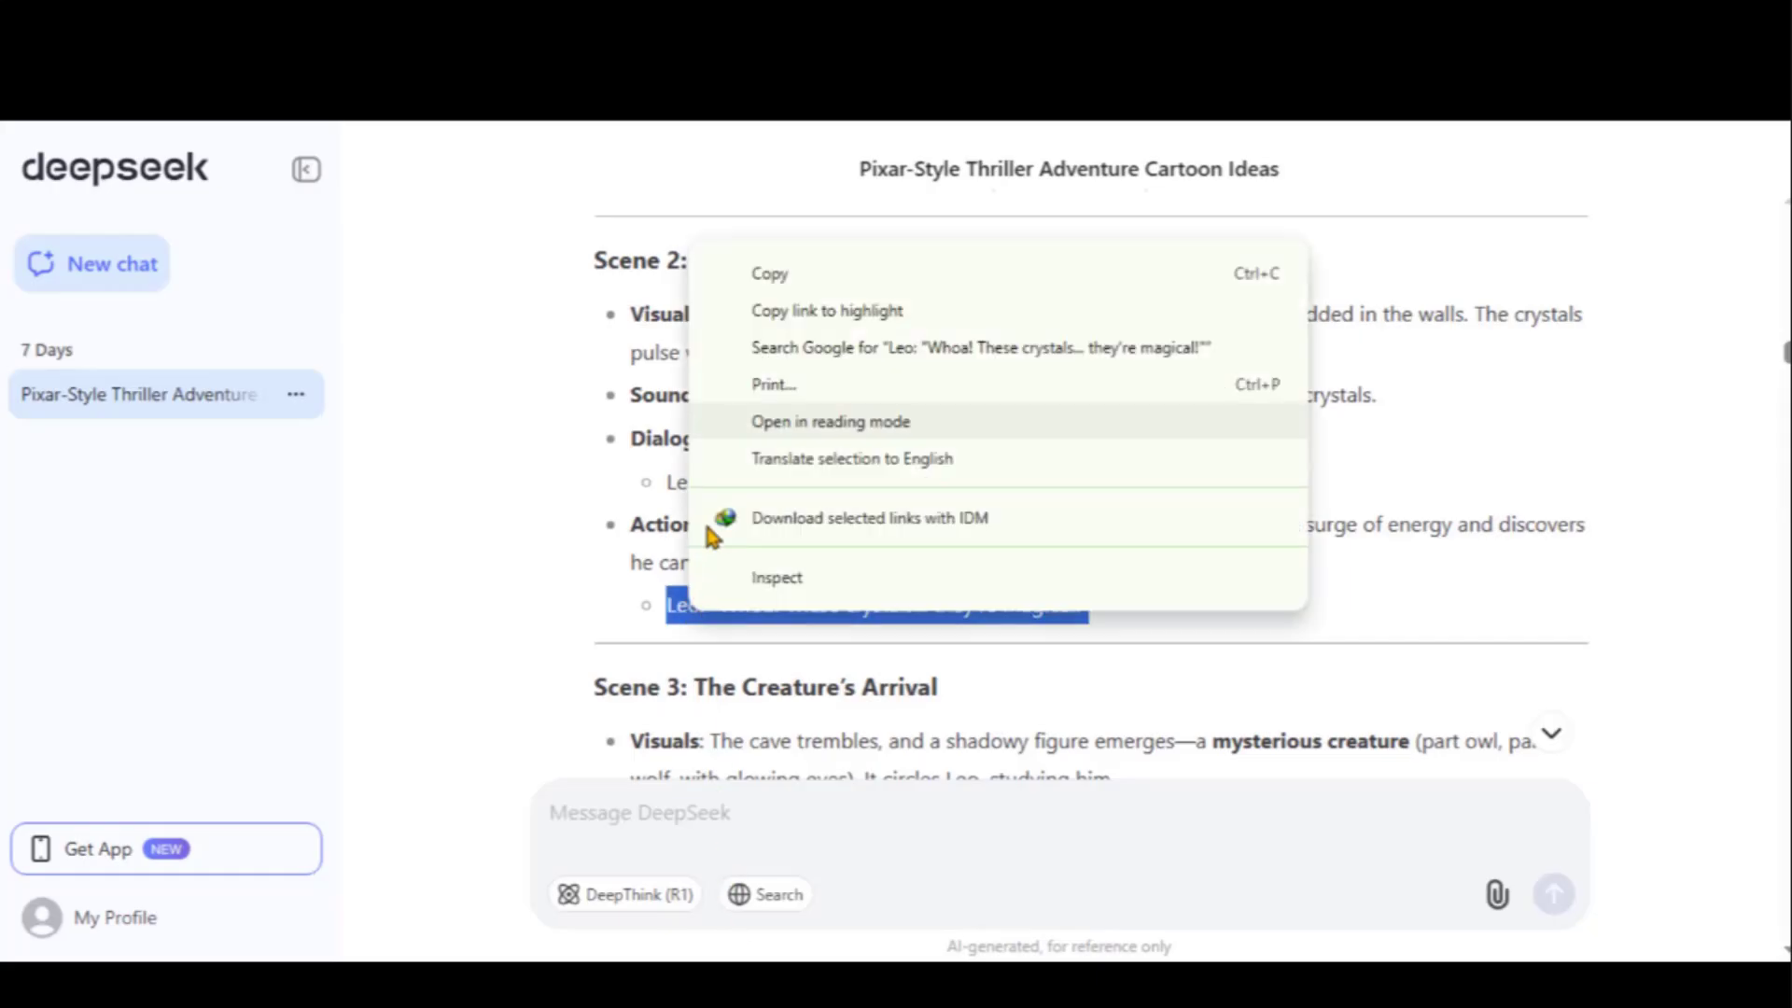
{"action": "left_click", "coordinate": [768, 274]}
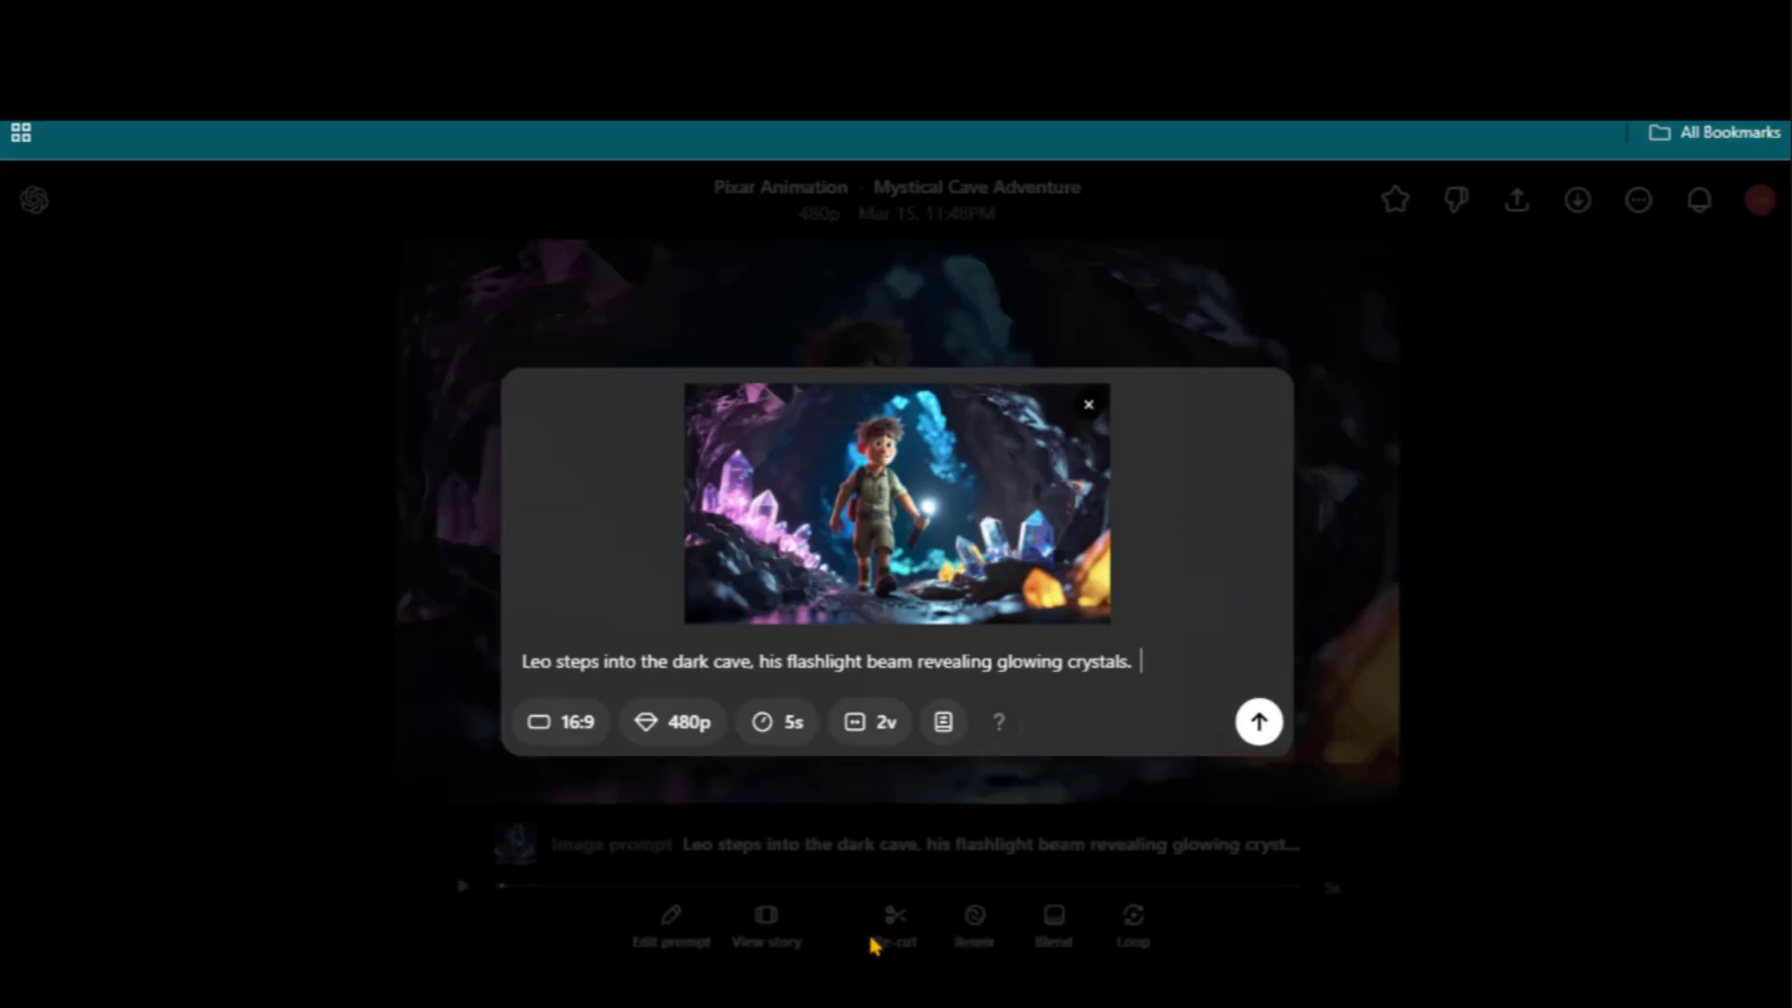
{"action": "key", "text": "ctrl+v"}
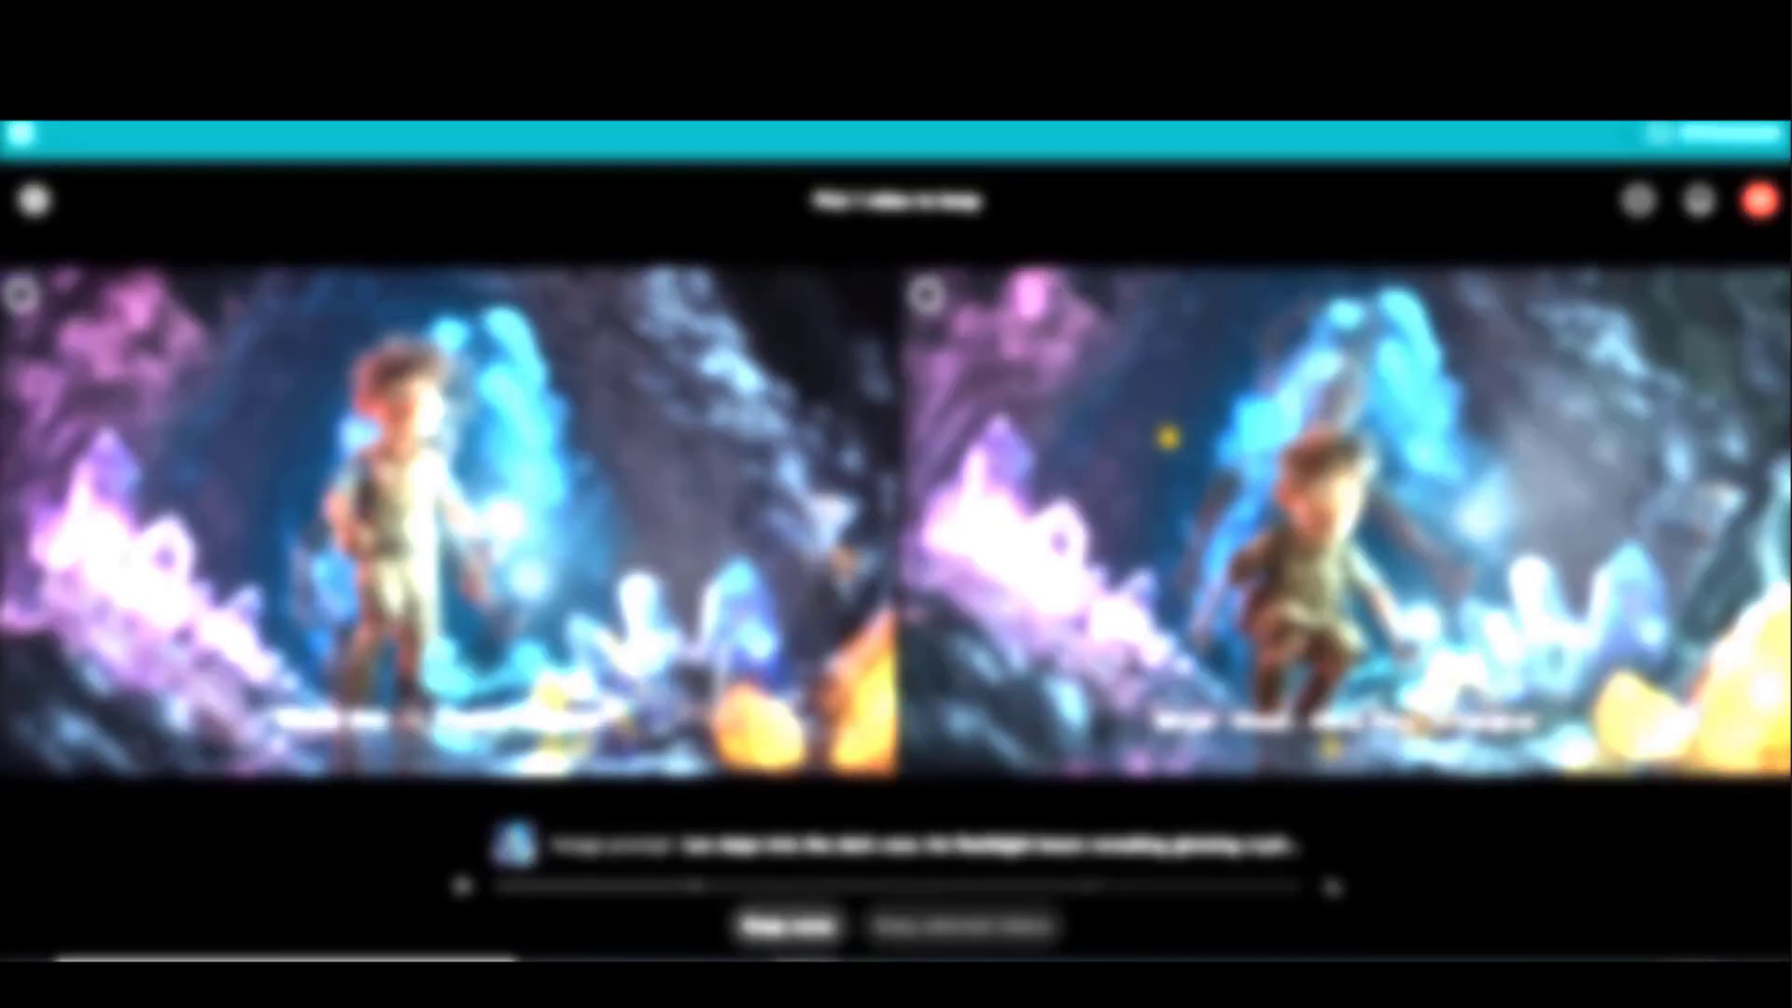
{"action": "left_click", "coordinate": [1168, 435]}
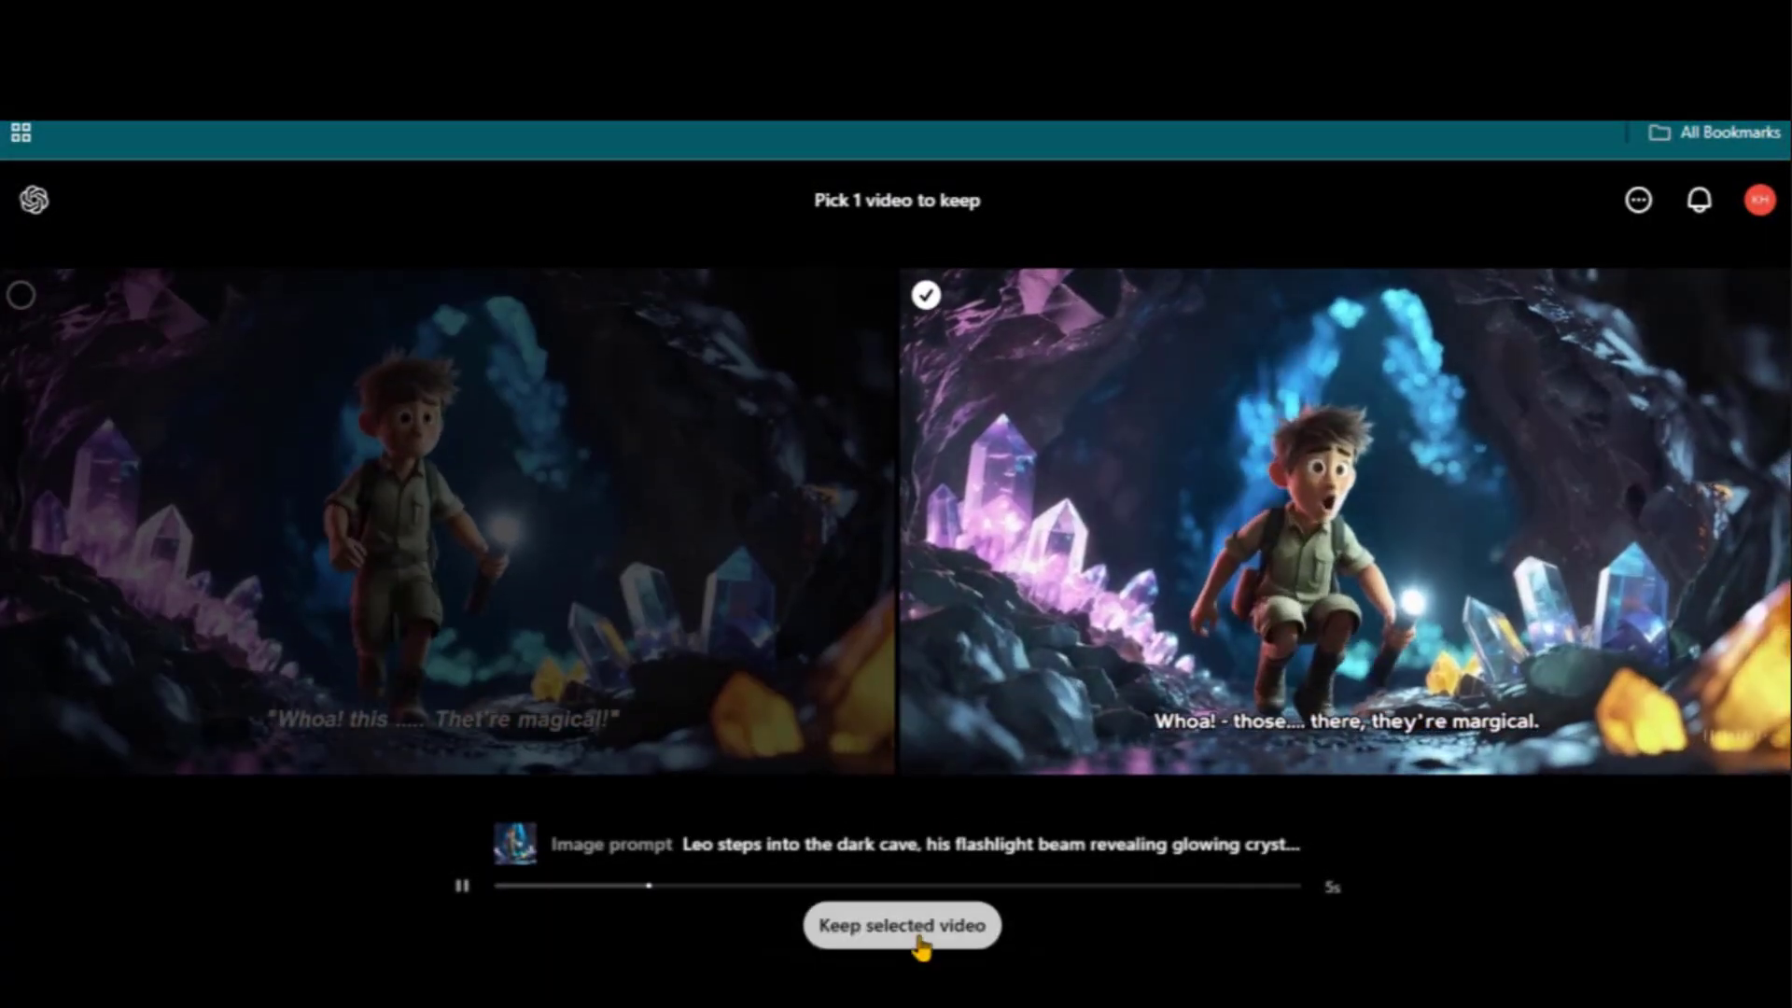
{"action": "left_click", "coordinate": [920, 938]}
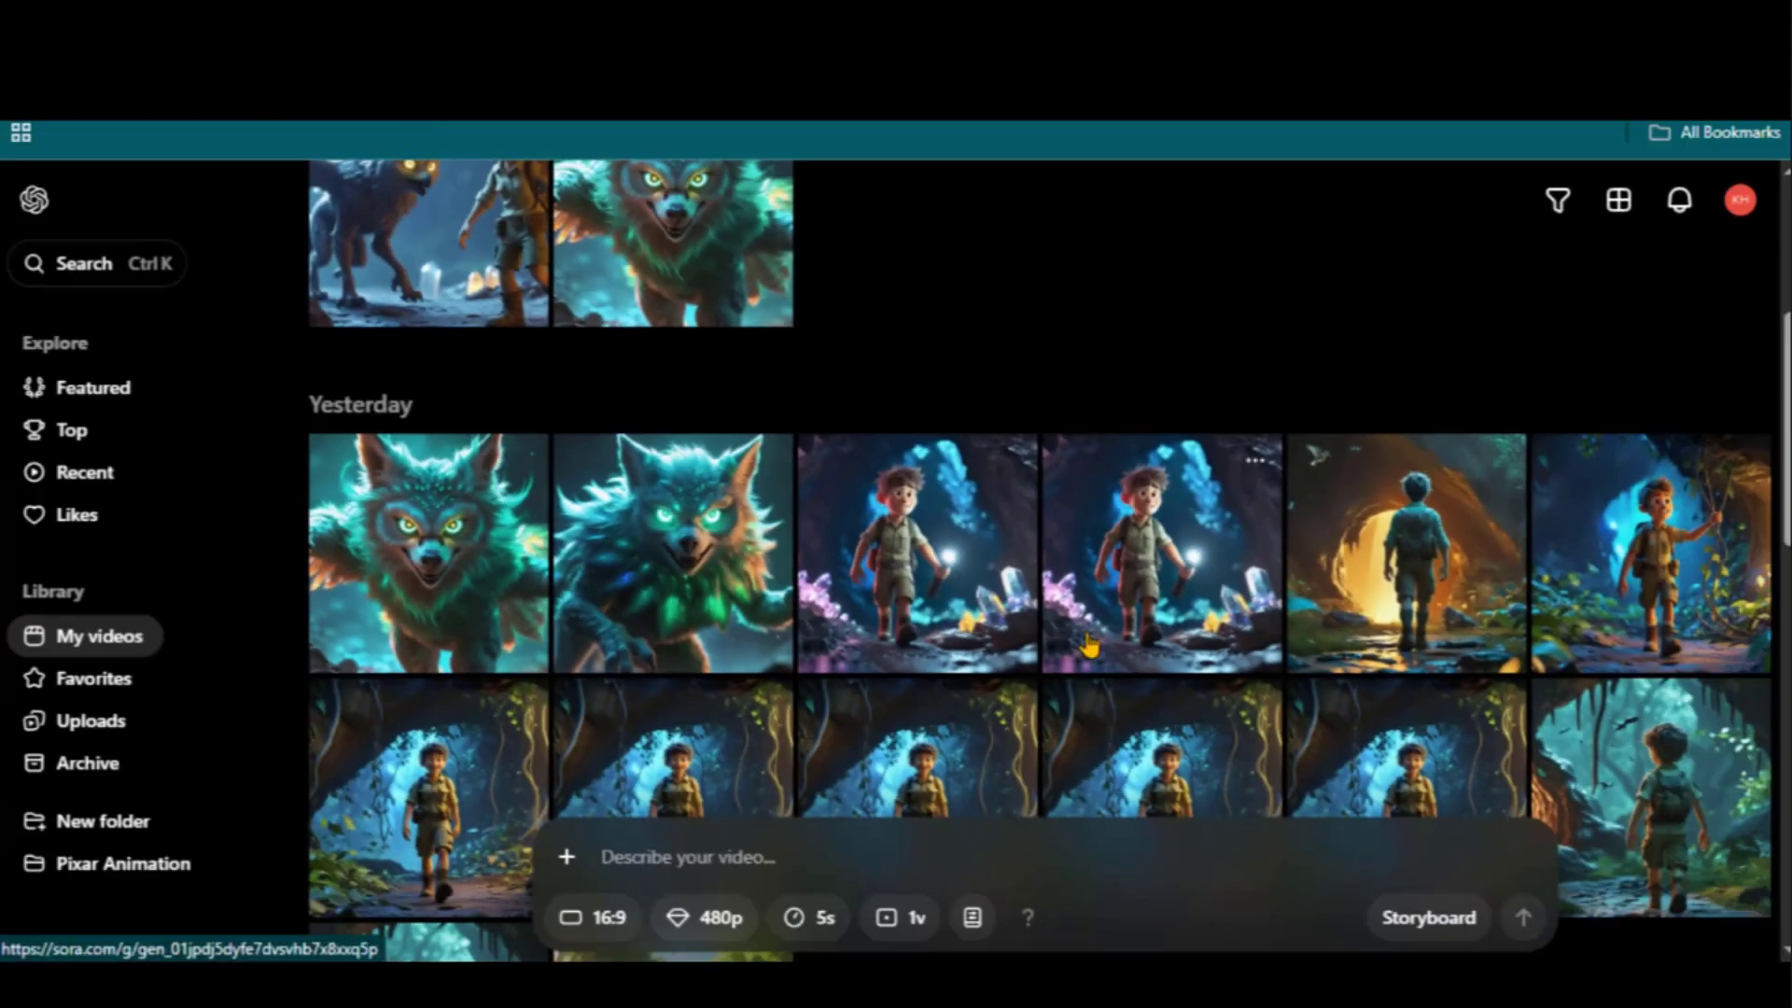
Glance over My videos, then browse Sora's community Images feed
{"action": "scroll", "coordinate": [1088, 644], "scroll_direction": "down", "scroll_amount": 5}
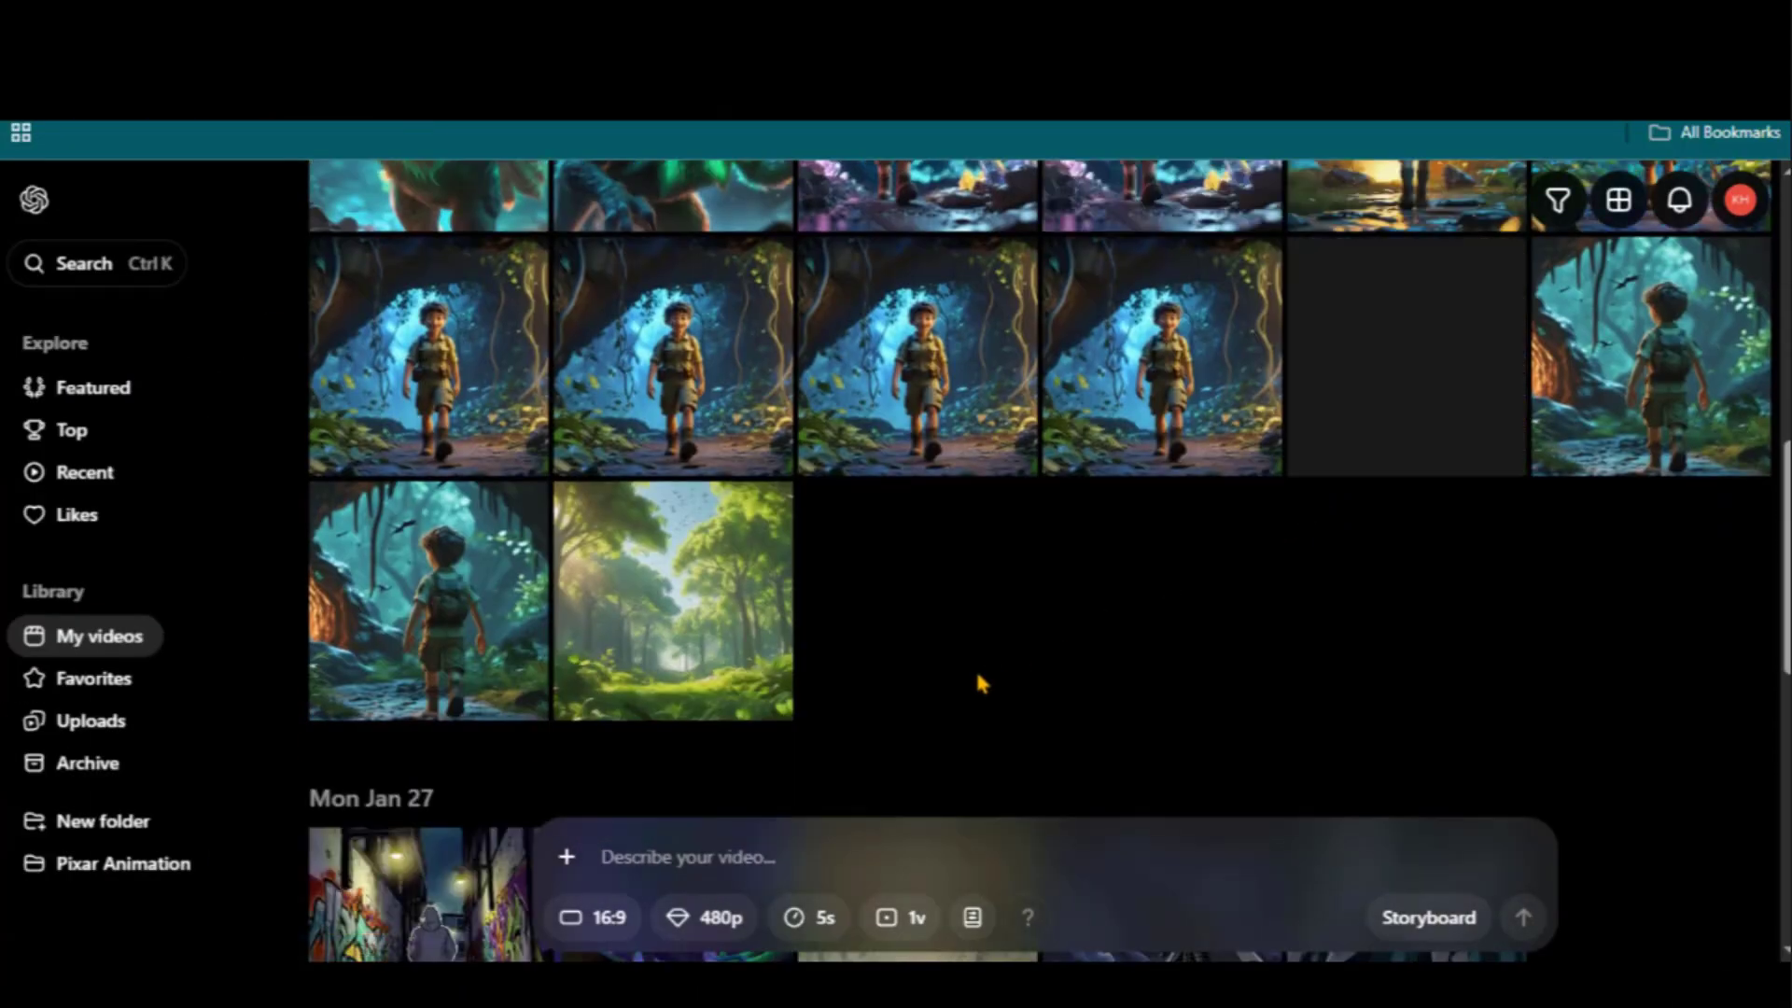
{"action": "scroll", "coordinate": [976, 684], "scroll_direction": "up", "scroll_amount": 10}
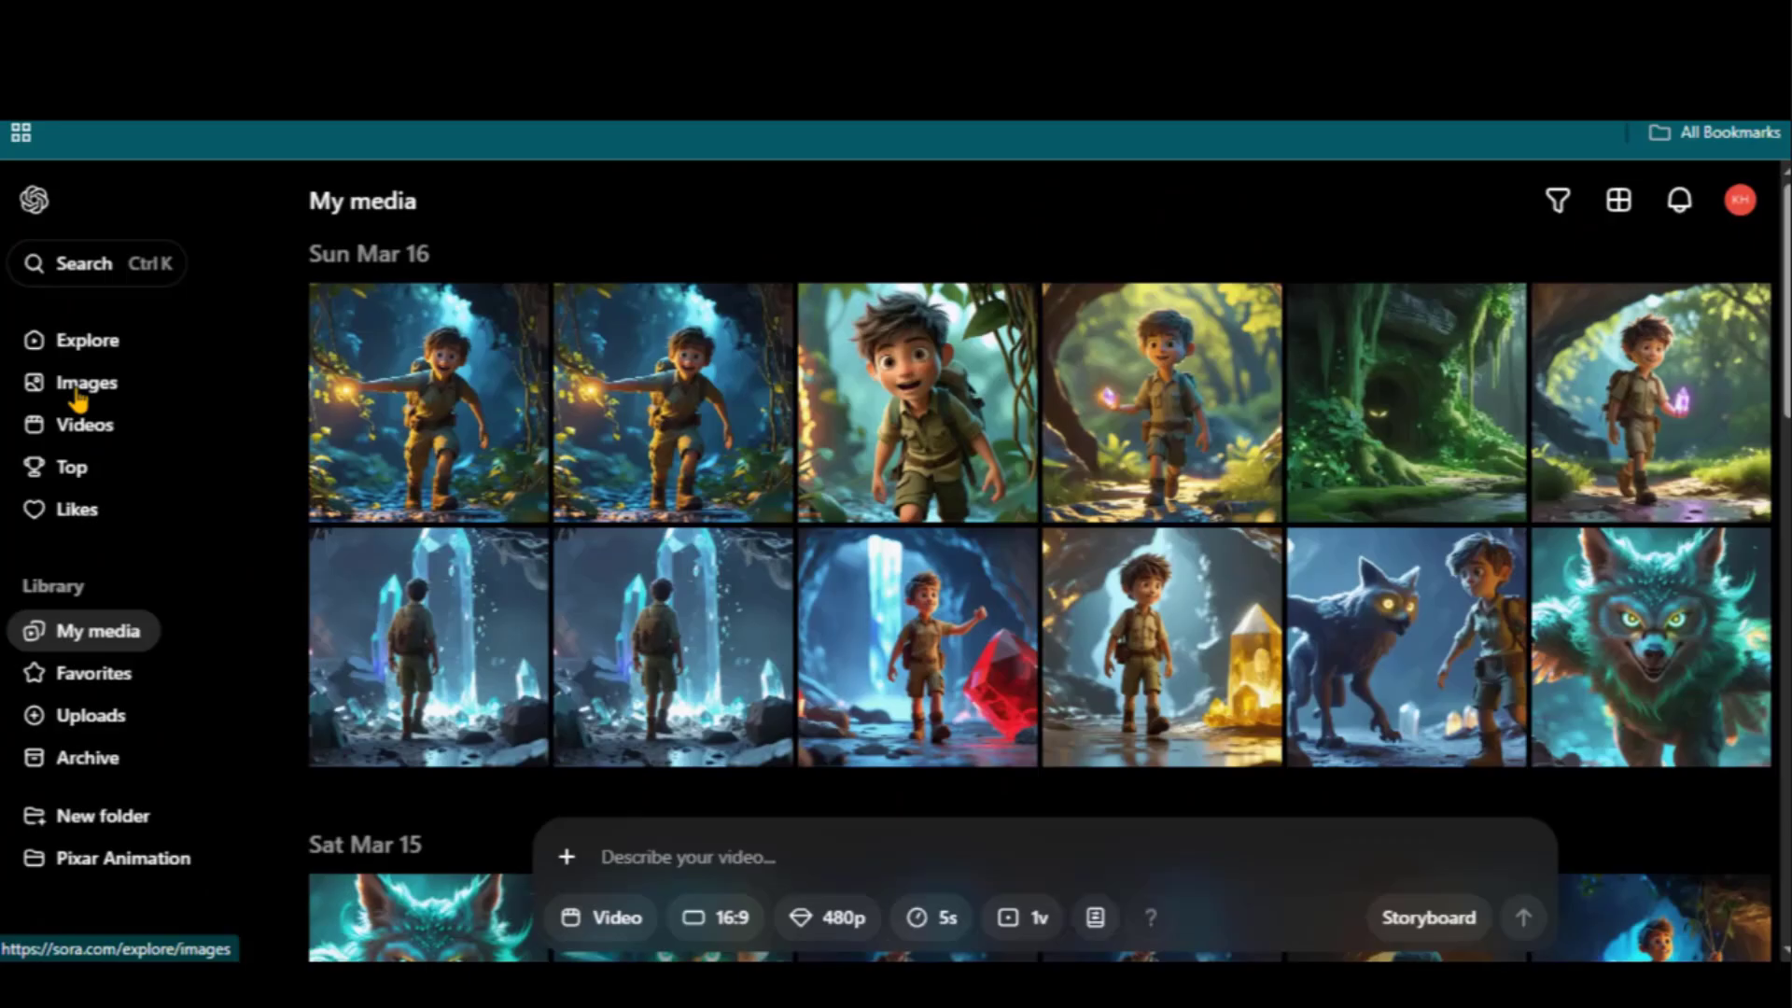
{"action": "left_click", "coordinate": [77, 393]}
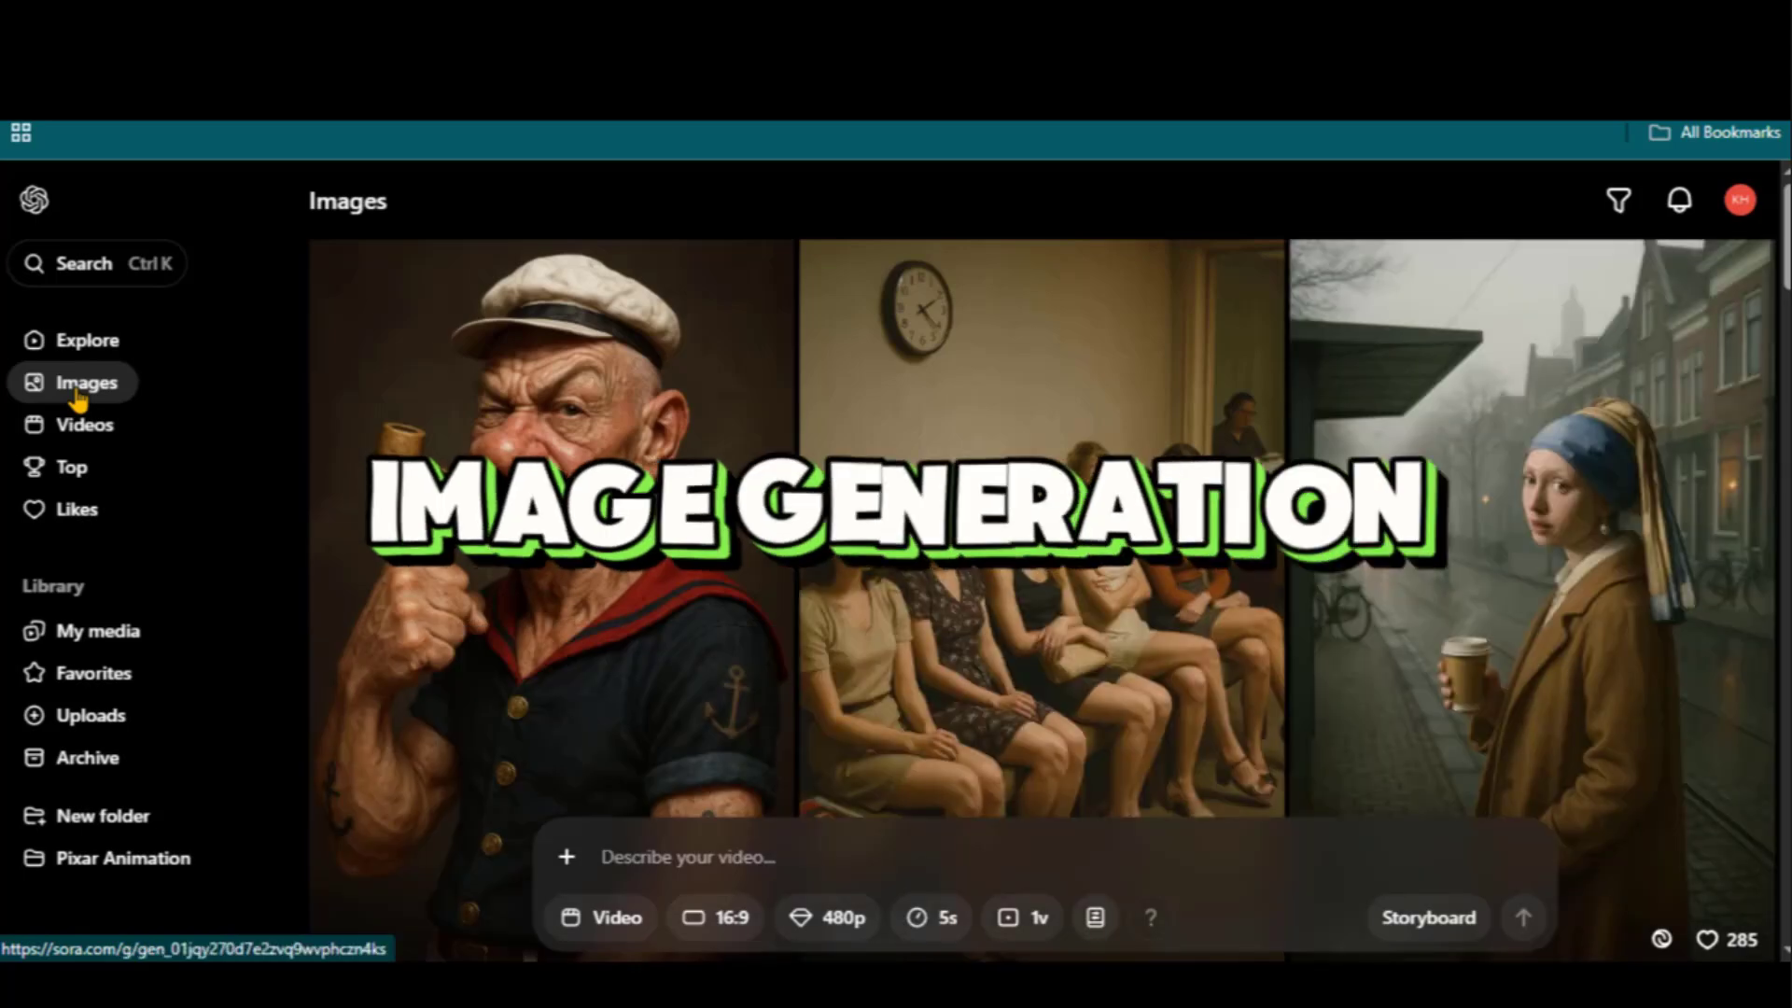
{"action": "scroll", "coordinate": [1381, 400], "scroll_direction": "down", "scroll_amount": 12}
{"action": "scroll", "coordinate": [1385, 399], "scroll_direction": "down", "scroll_amount": 7}
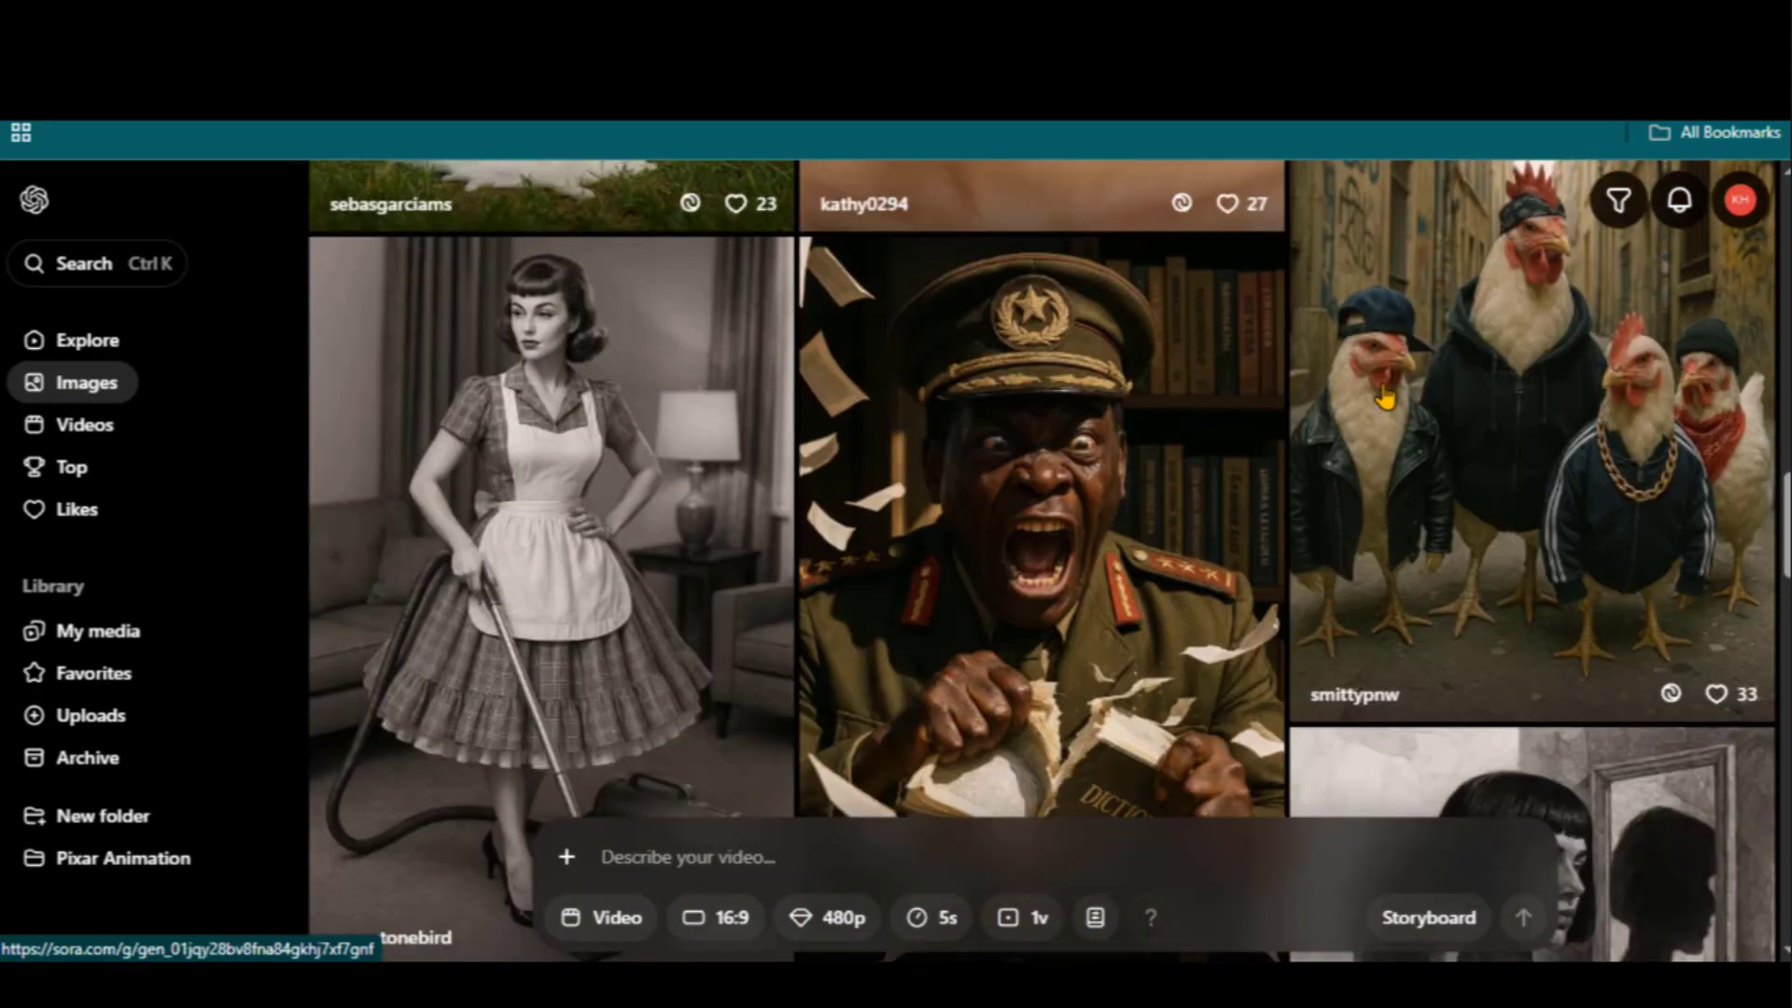
{"action": "scroll", "coordinate": [1384, 397], "scroll_direction": "down", "scroll_amount": 12}
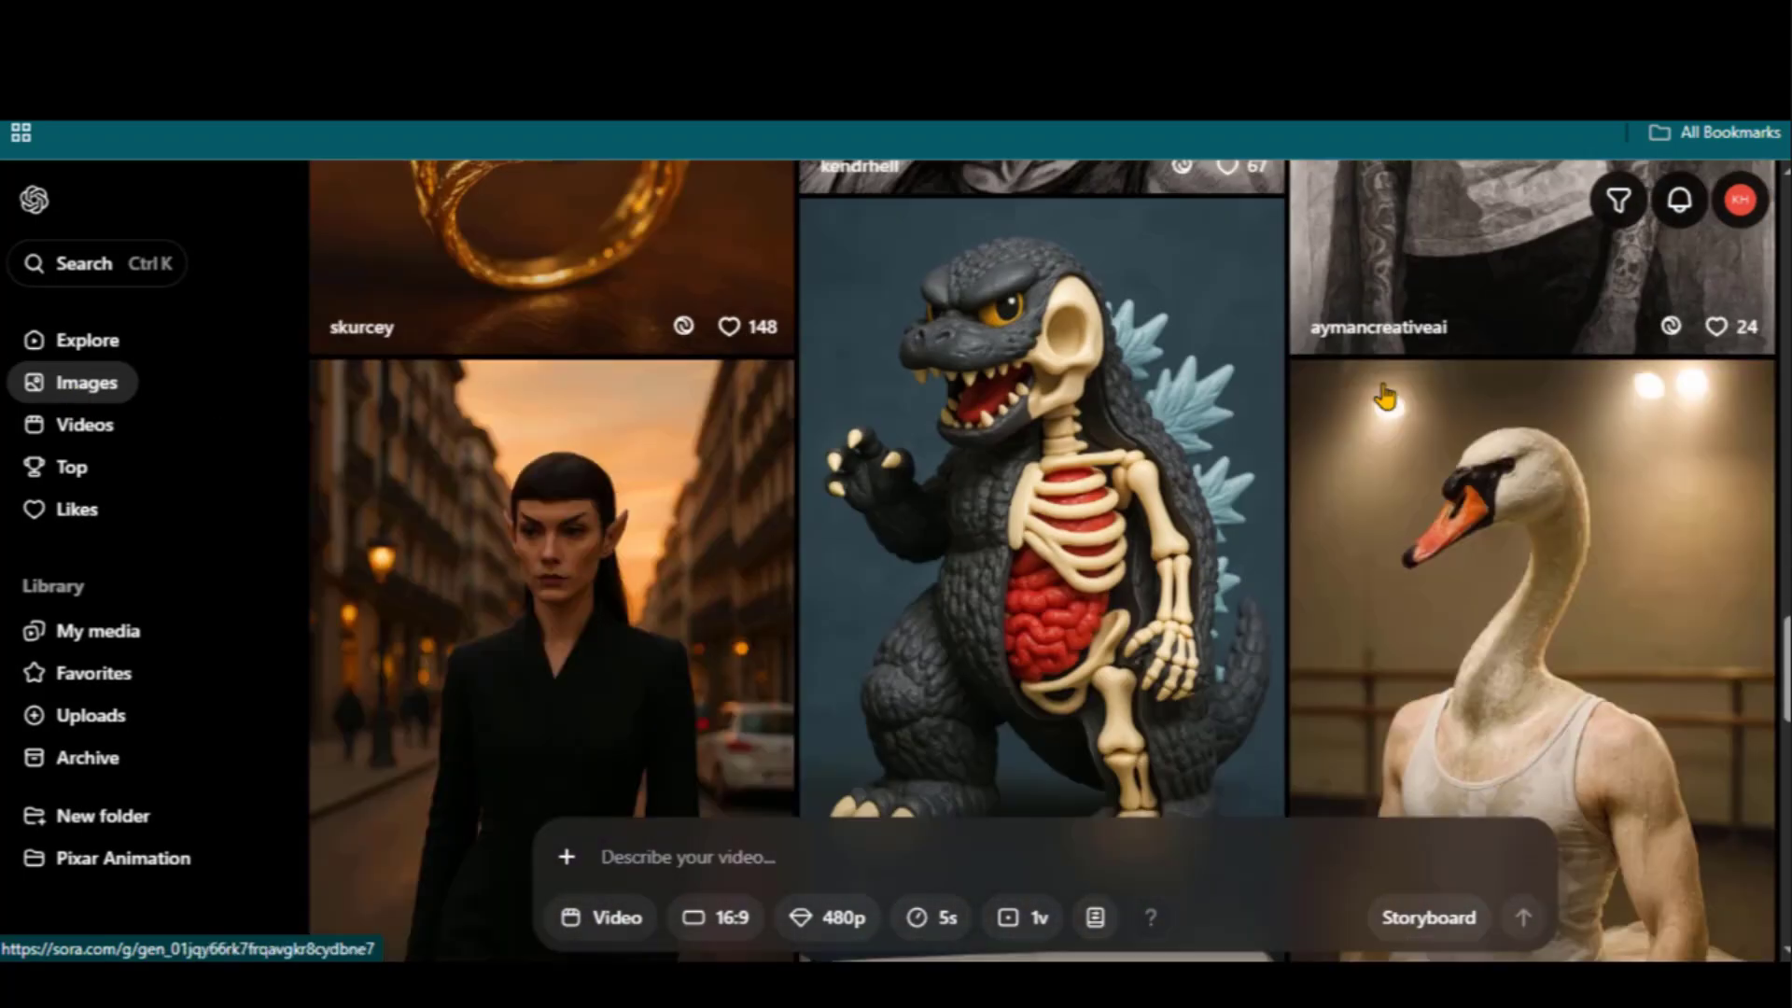
{"action": "scroll", "coordinate": [1385, 397], "scroll_direction": "up", "scroll_amount": 3}
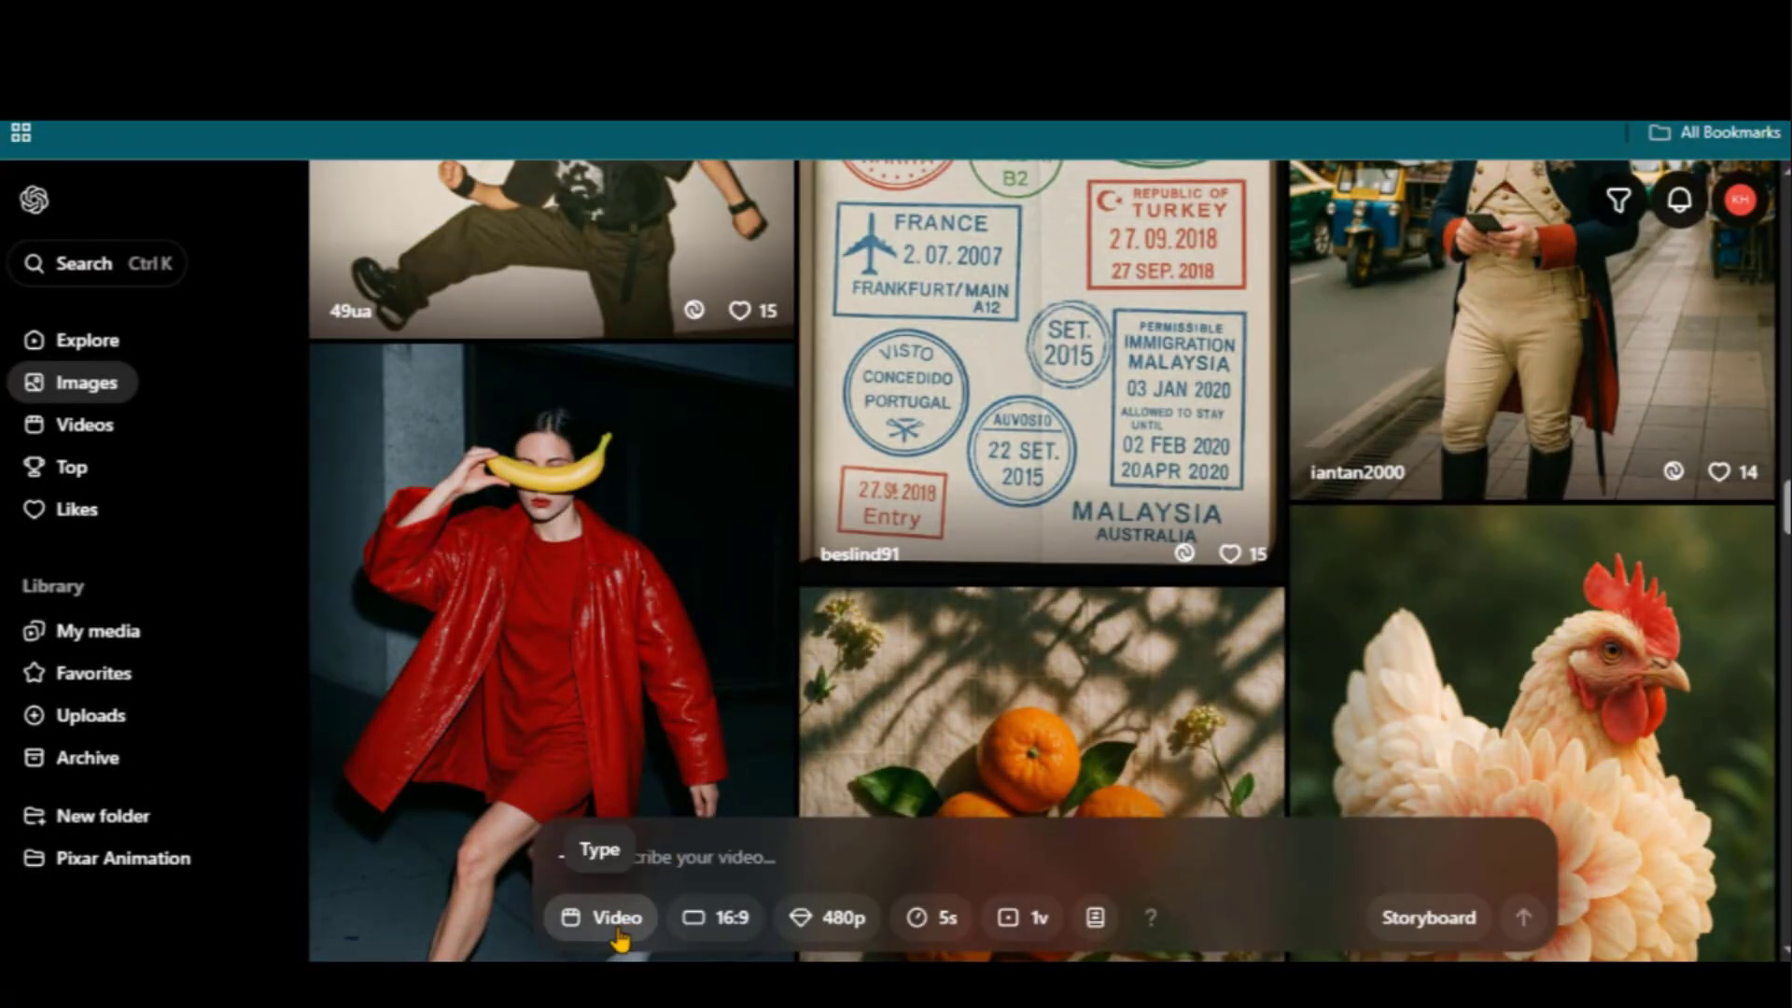
Set generation to Image at 3:2 with 2 variations and the Pixel Art by Sora preset
{"action": "left_click", "coordinate": [606, 917]}
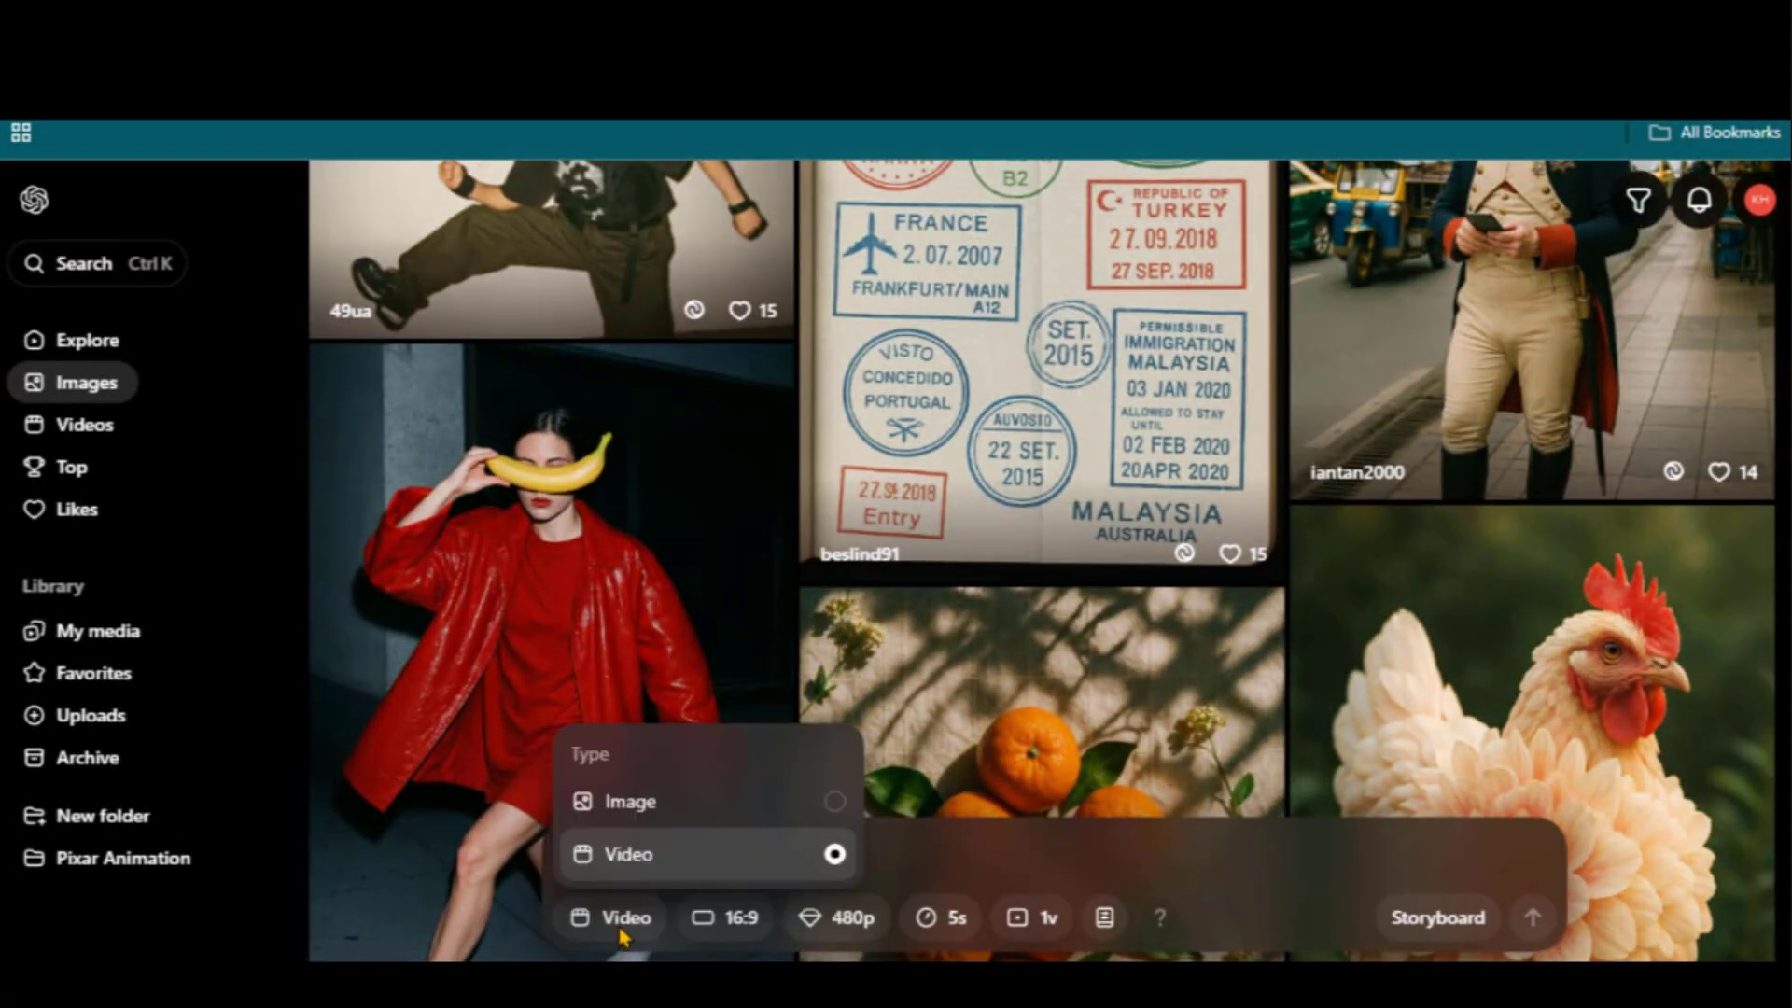
{"action": "left_click", "coordinate": [624, 799]}
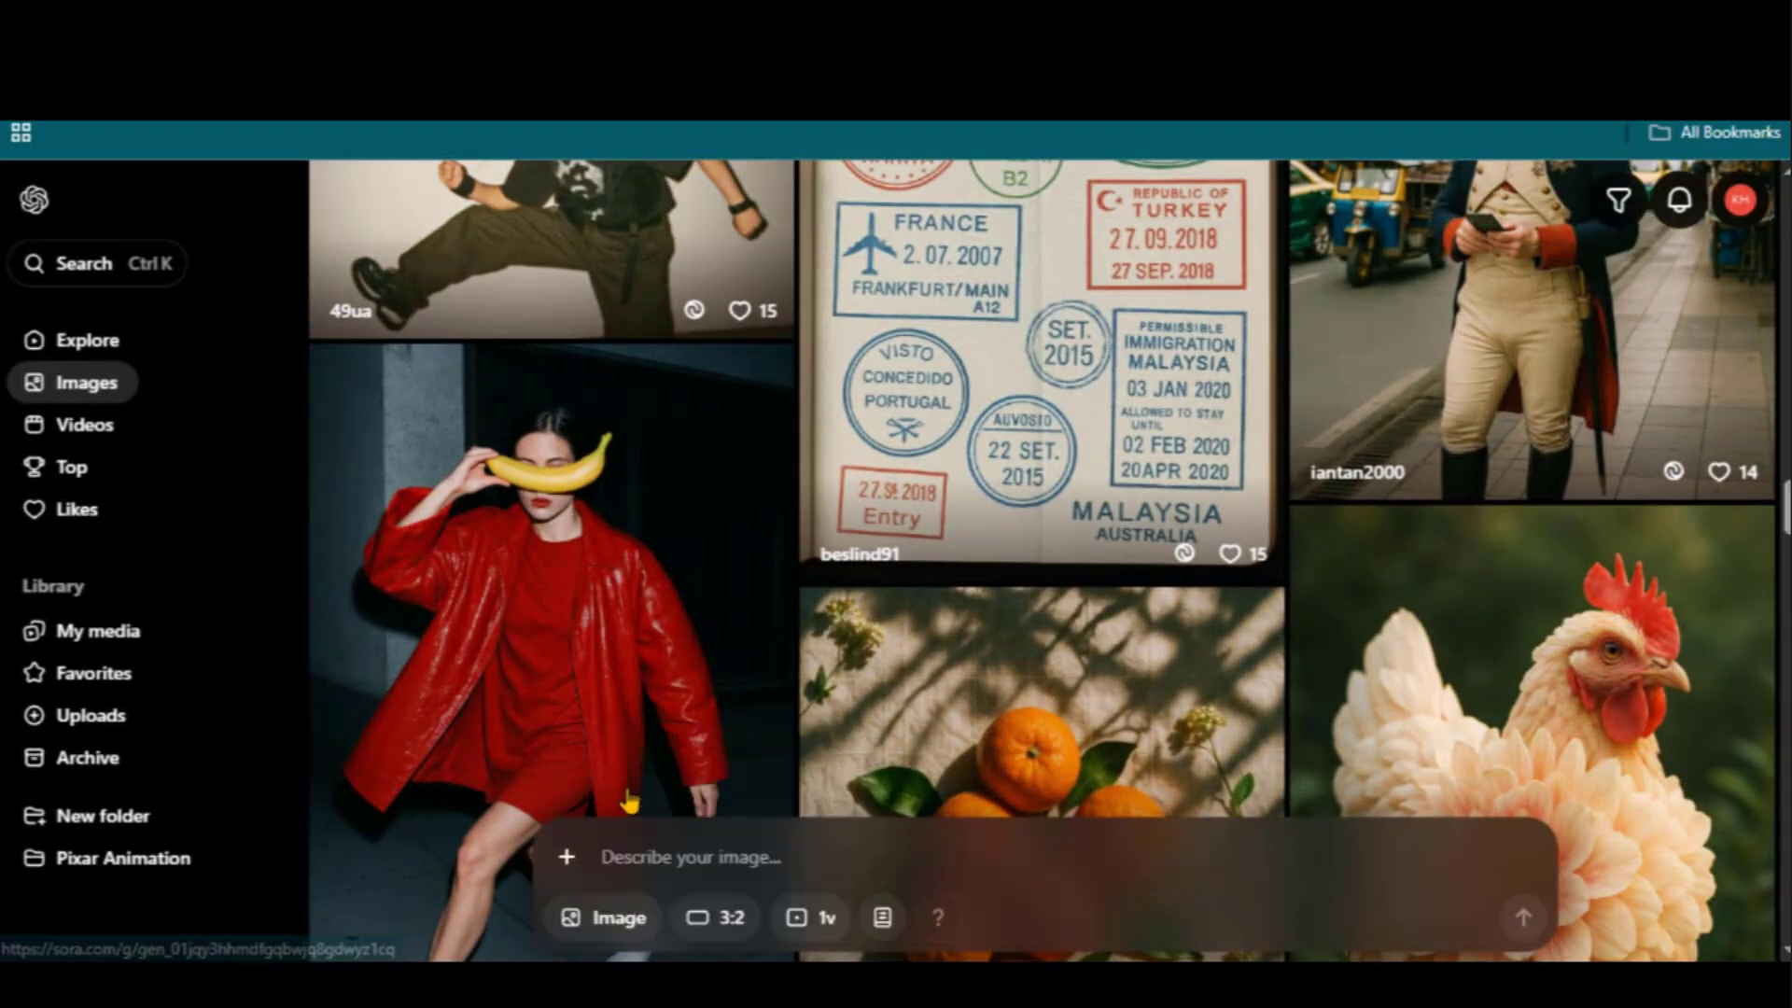
{"action": "left_click", "coordinate": [721, 921]}
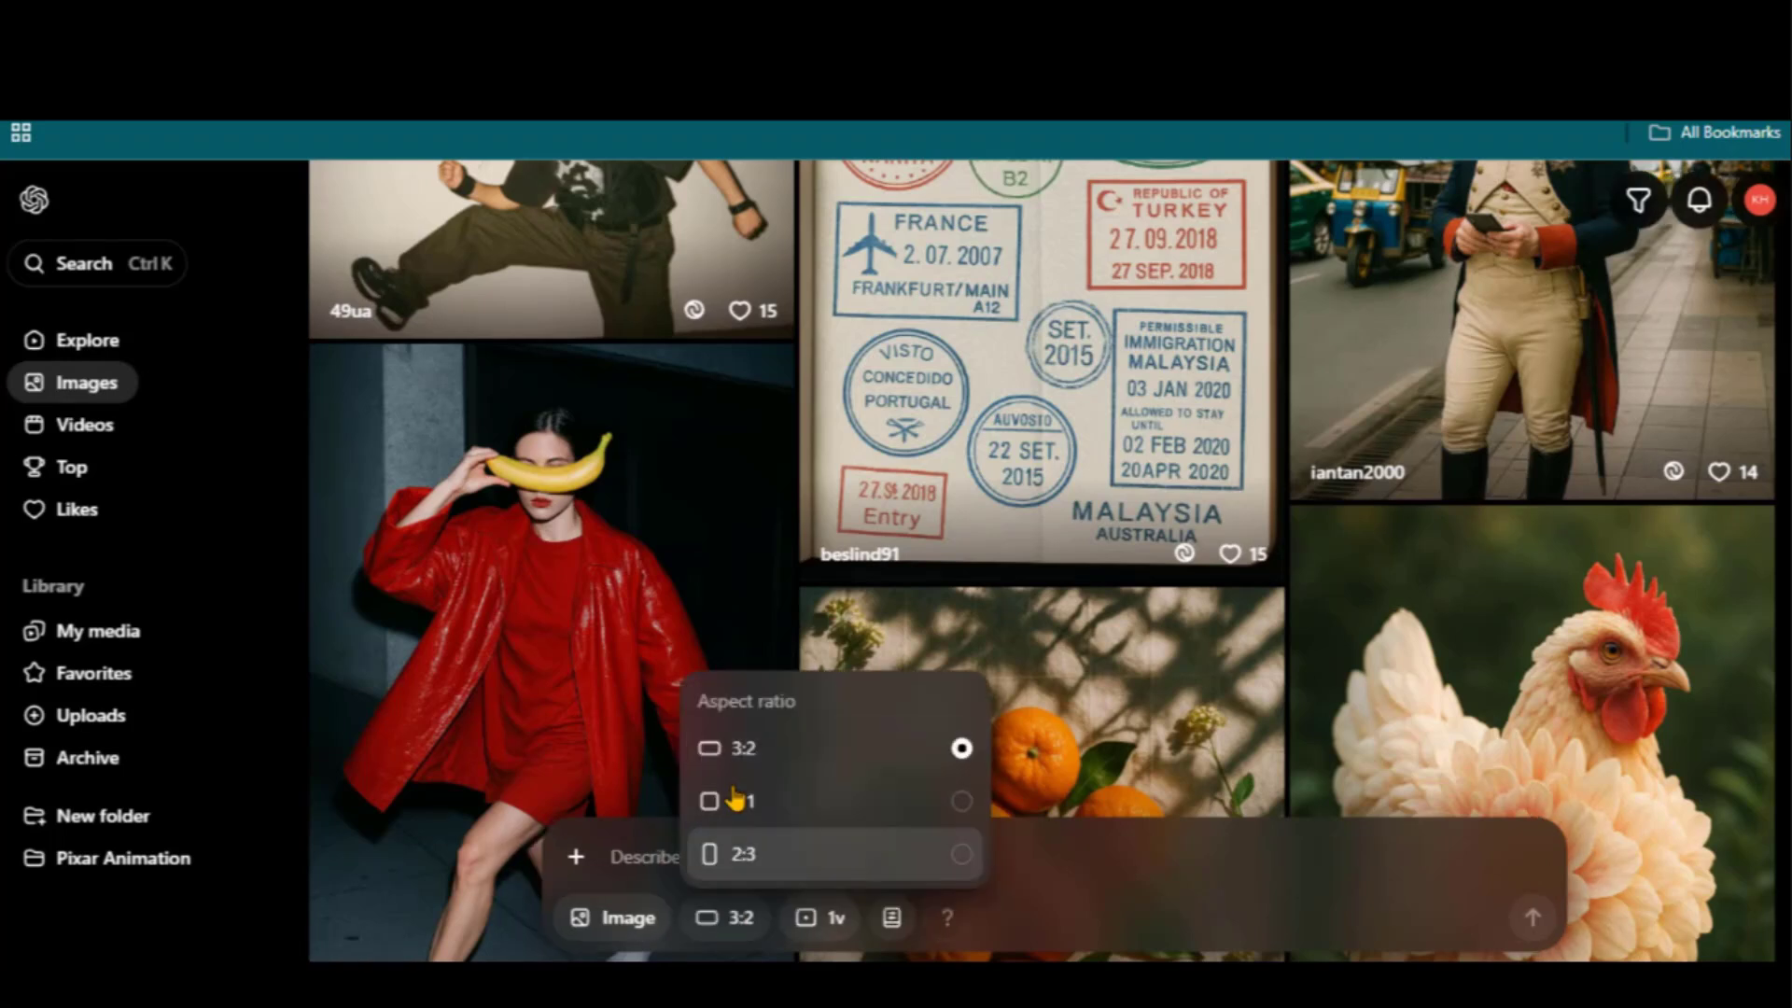
{"action": "left_click", "coordinate": [659, 857]}
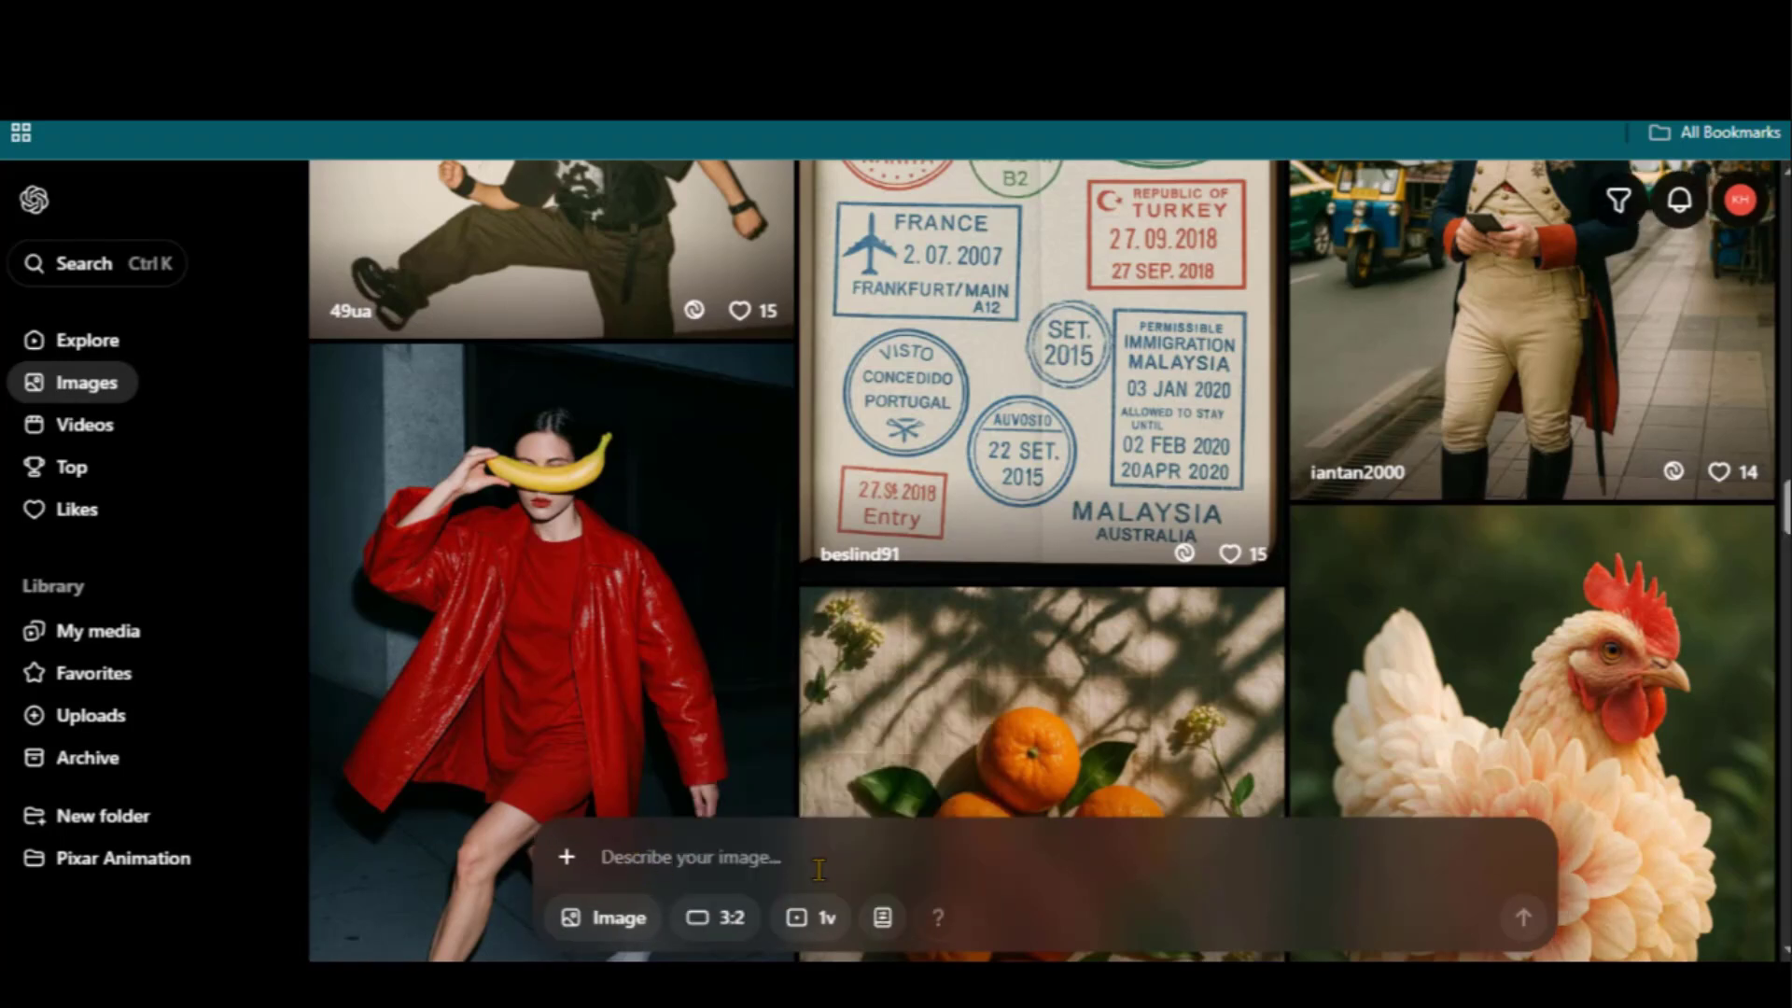
{"action": "left_click", "coordinate": [814, 918]}
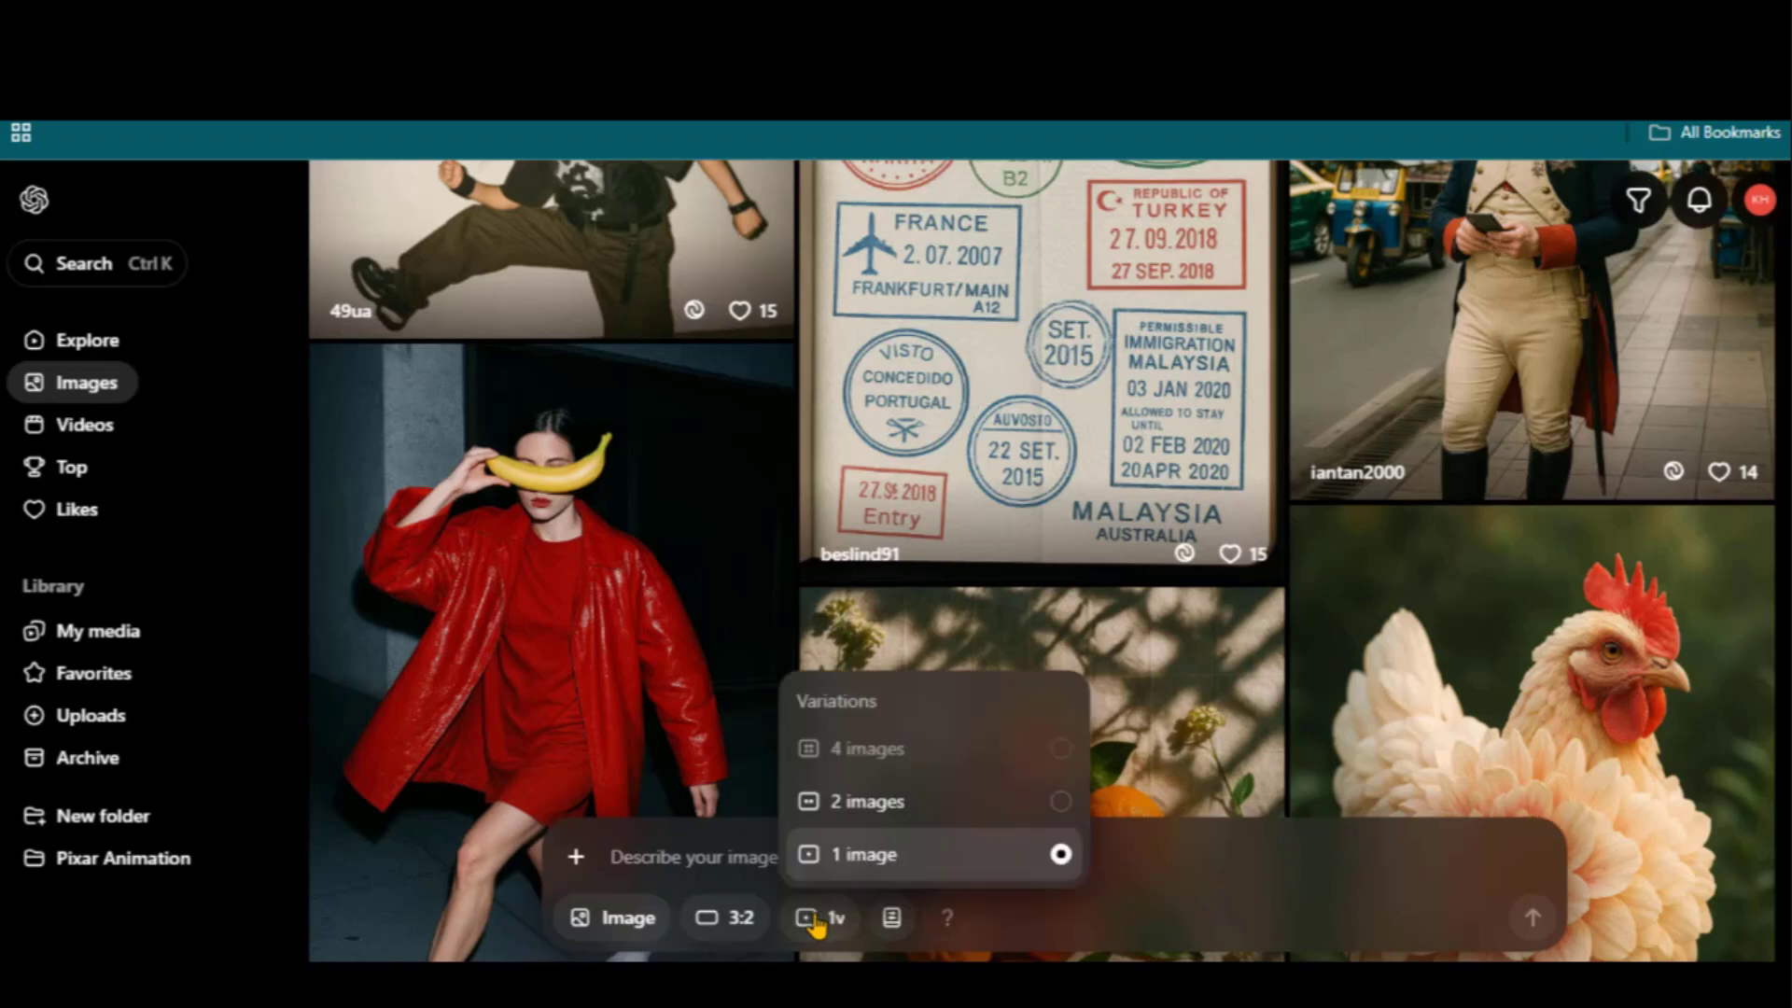
{"action": "left_click", "coordinate": [991, 813]}
{"action": "left_click", "coordinate": [884, 918]}
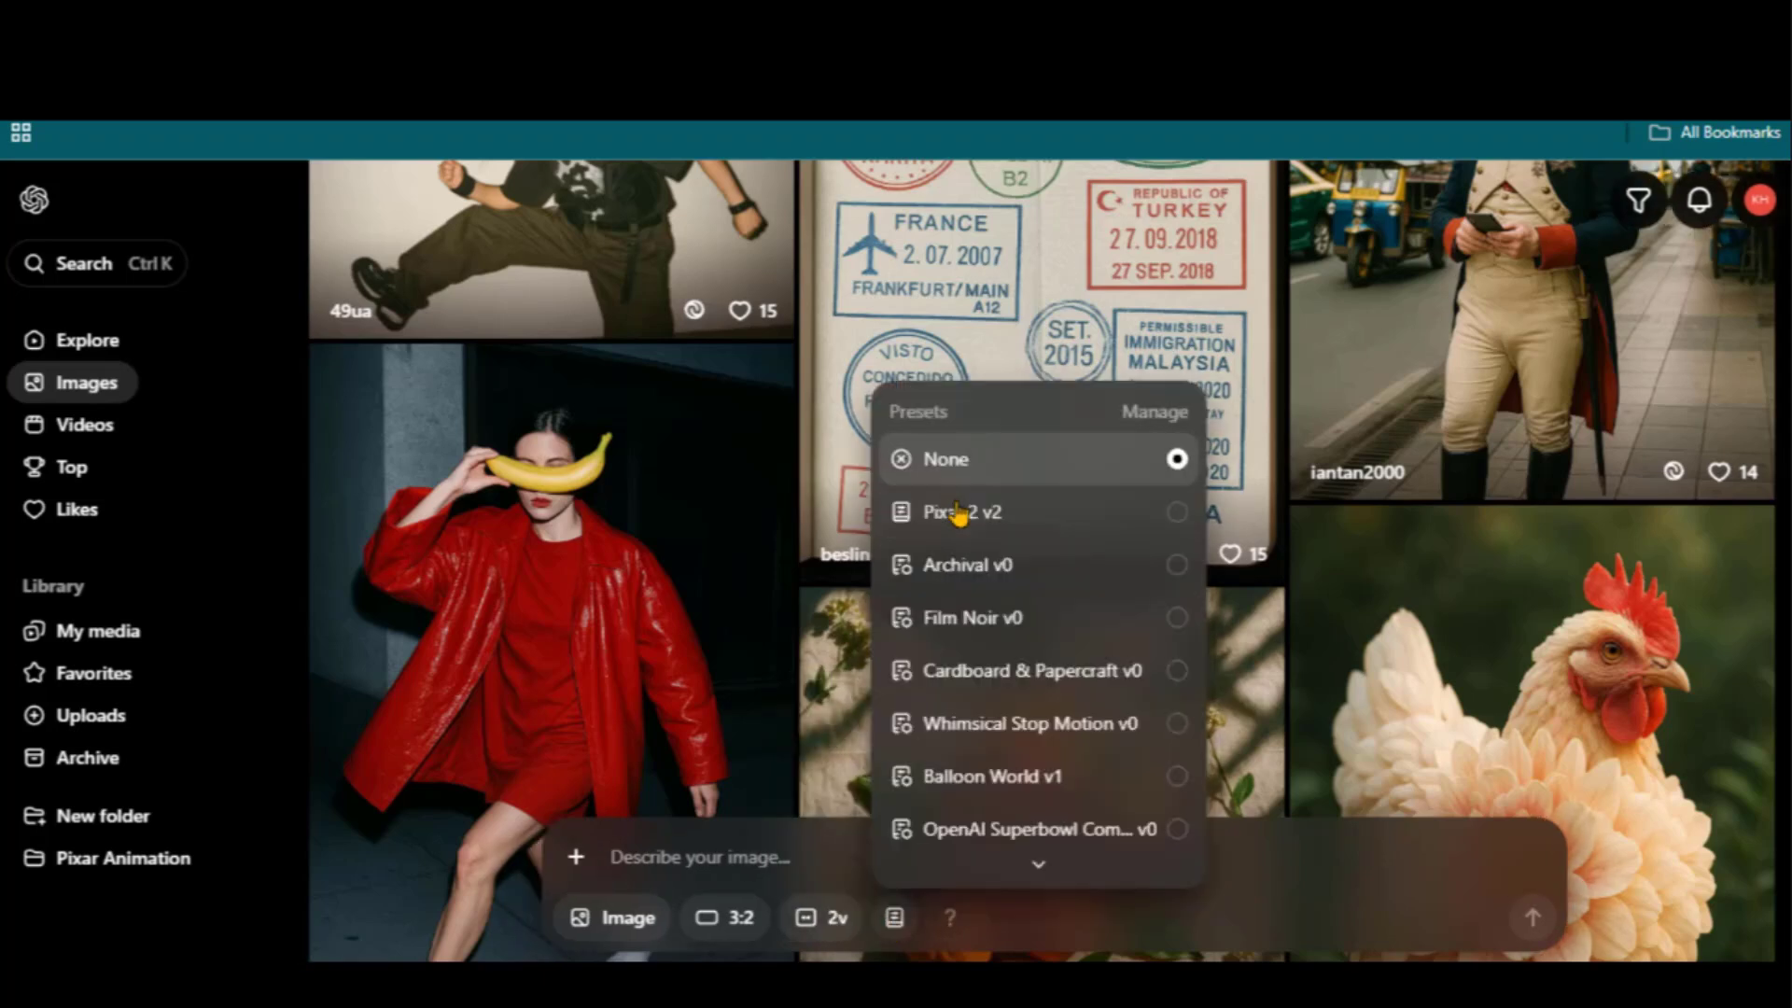
{"action": "scroll", "coordinate": [959, 515], "scroll_direction": "down", "scroll_amount": 2}
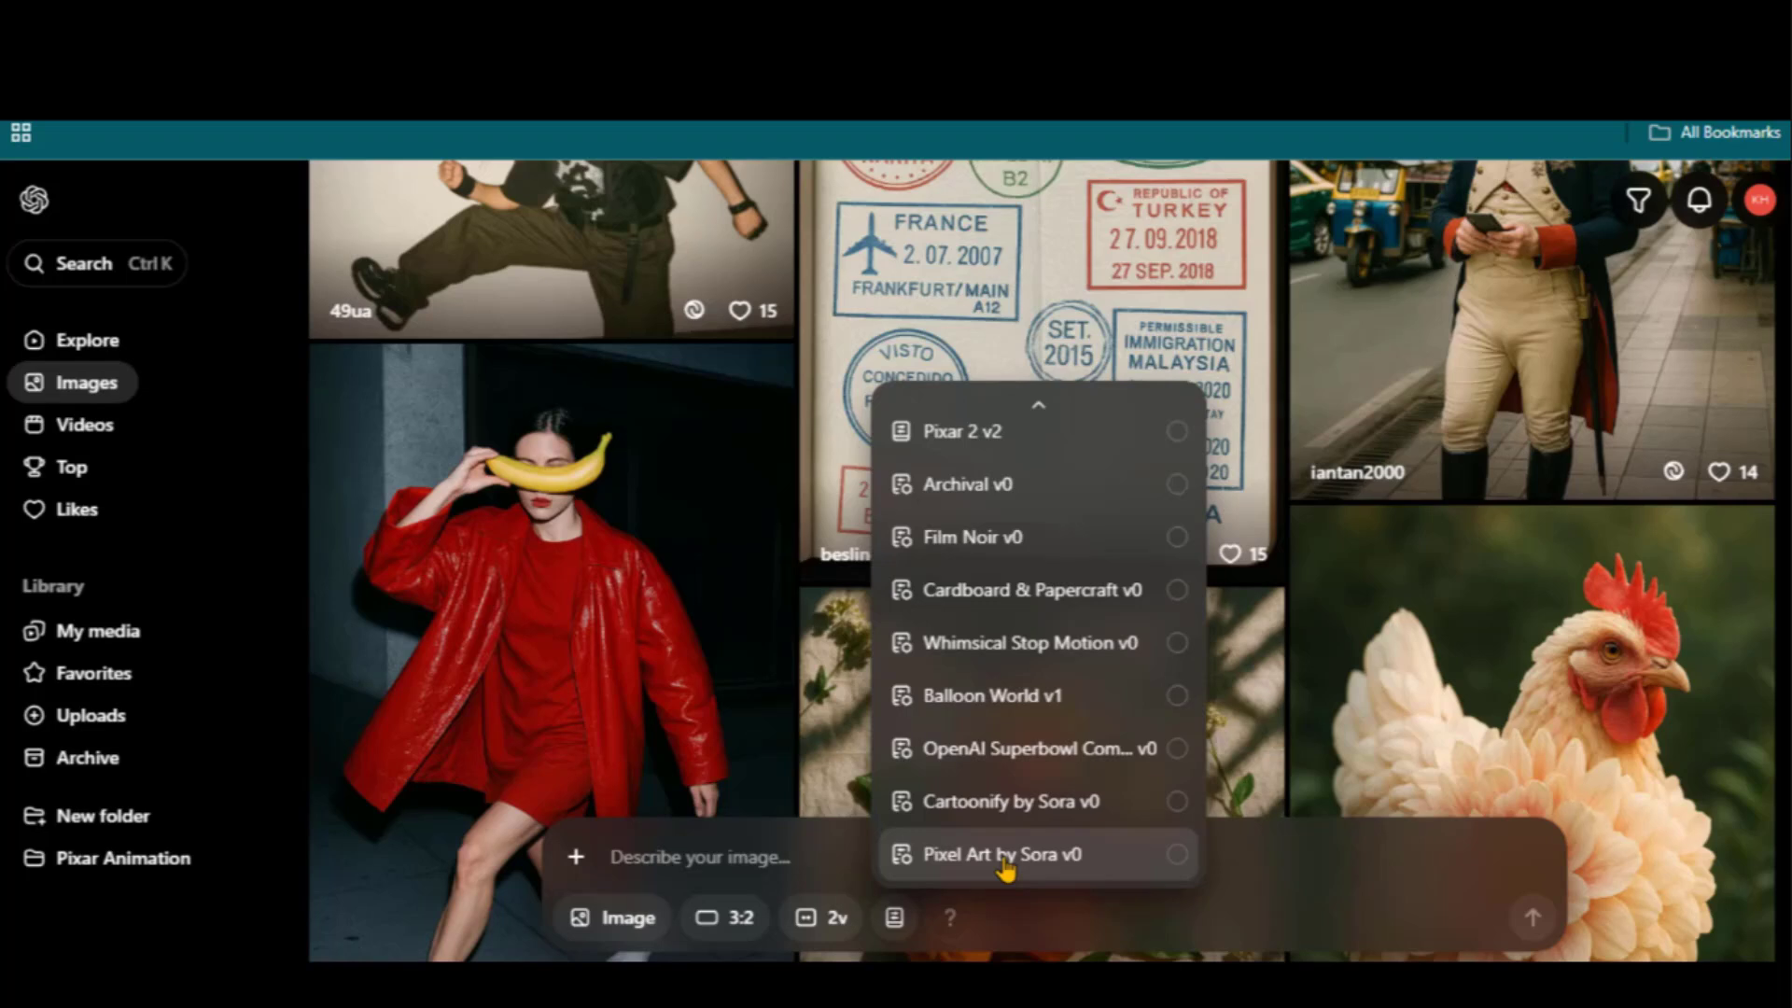
{"action": "left_click", "coordinate": [1177, 857]}
Paste Leo's cave-entrance prompt and generate the images
{"action": "right_click", "coordinate": [723, 854]}
{"action": "left_click", "coordinate": [746, 529]}
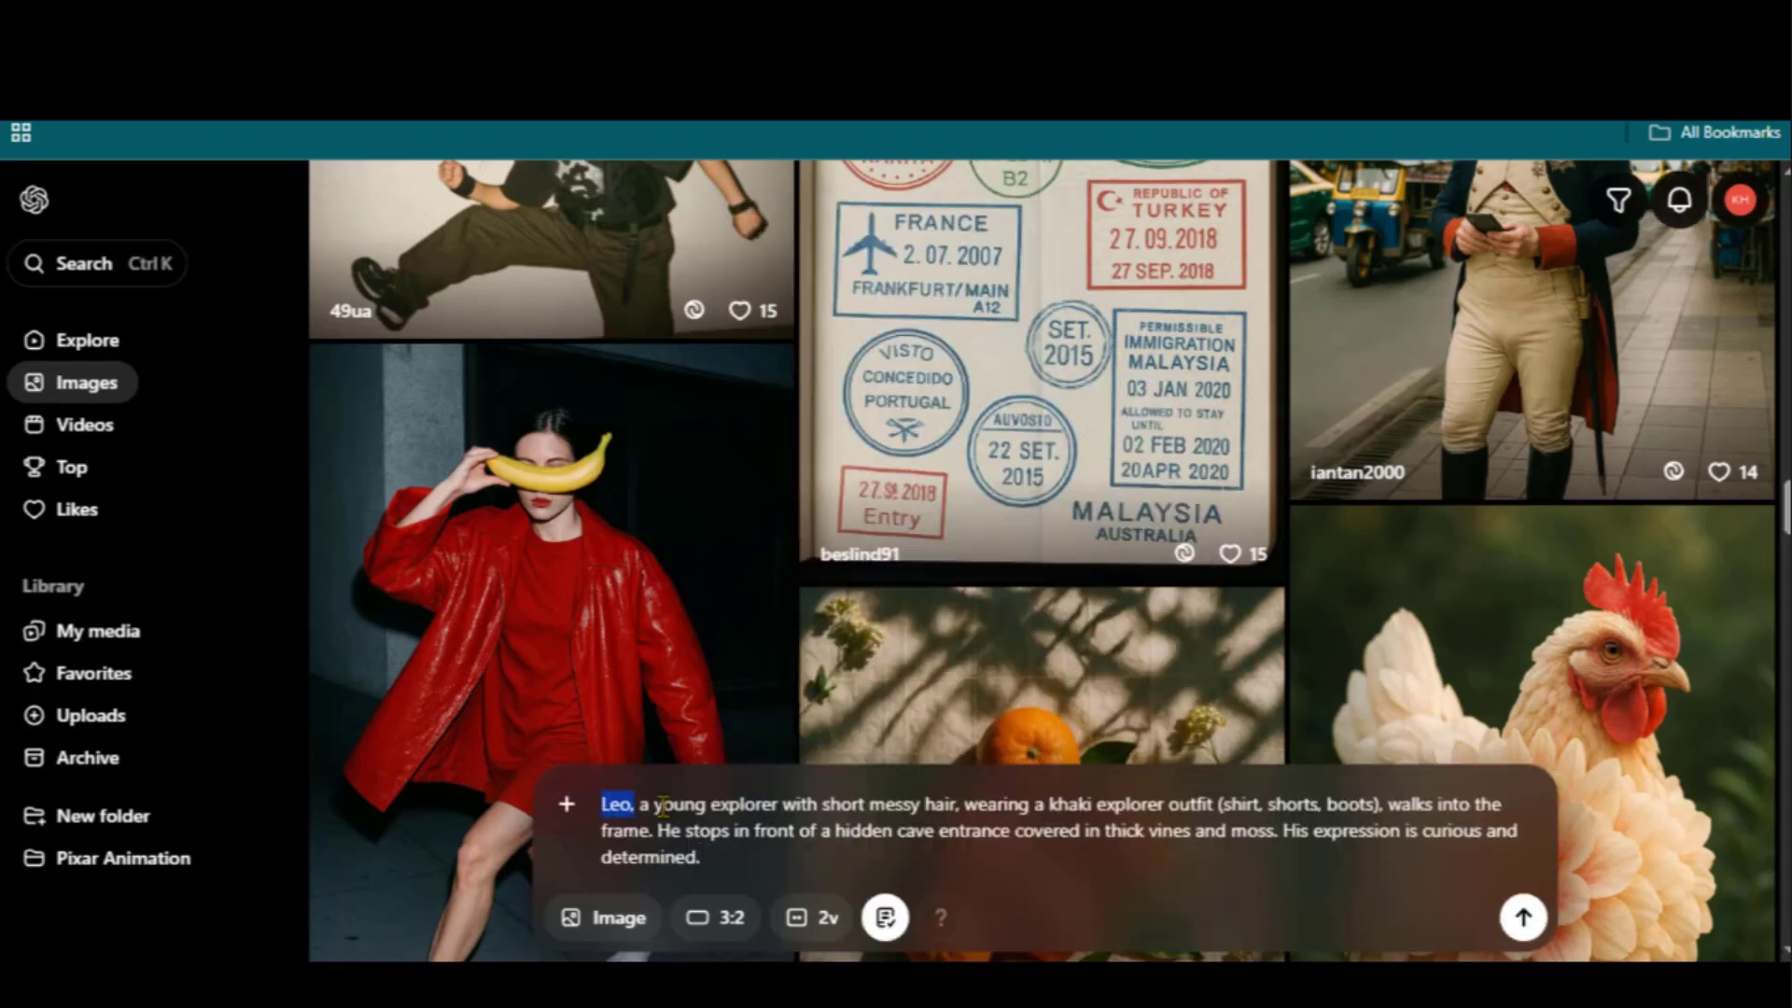
{"action": "key", "text": "Return"}
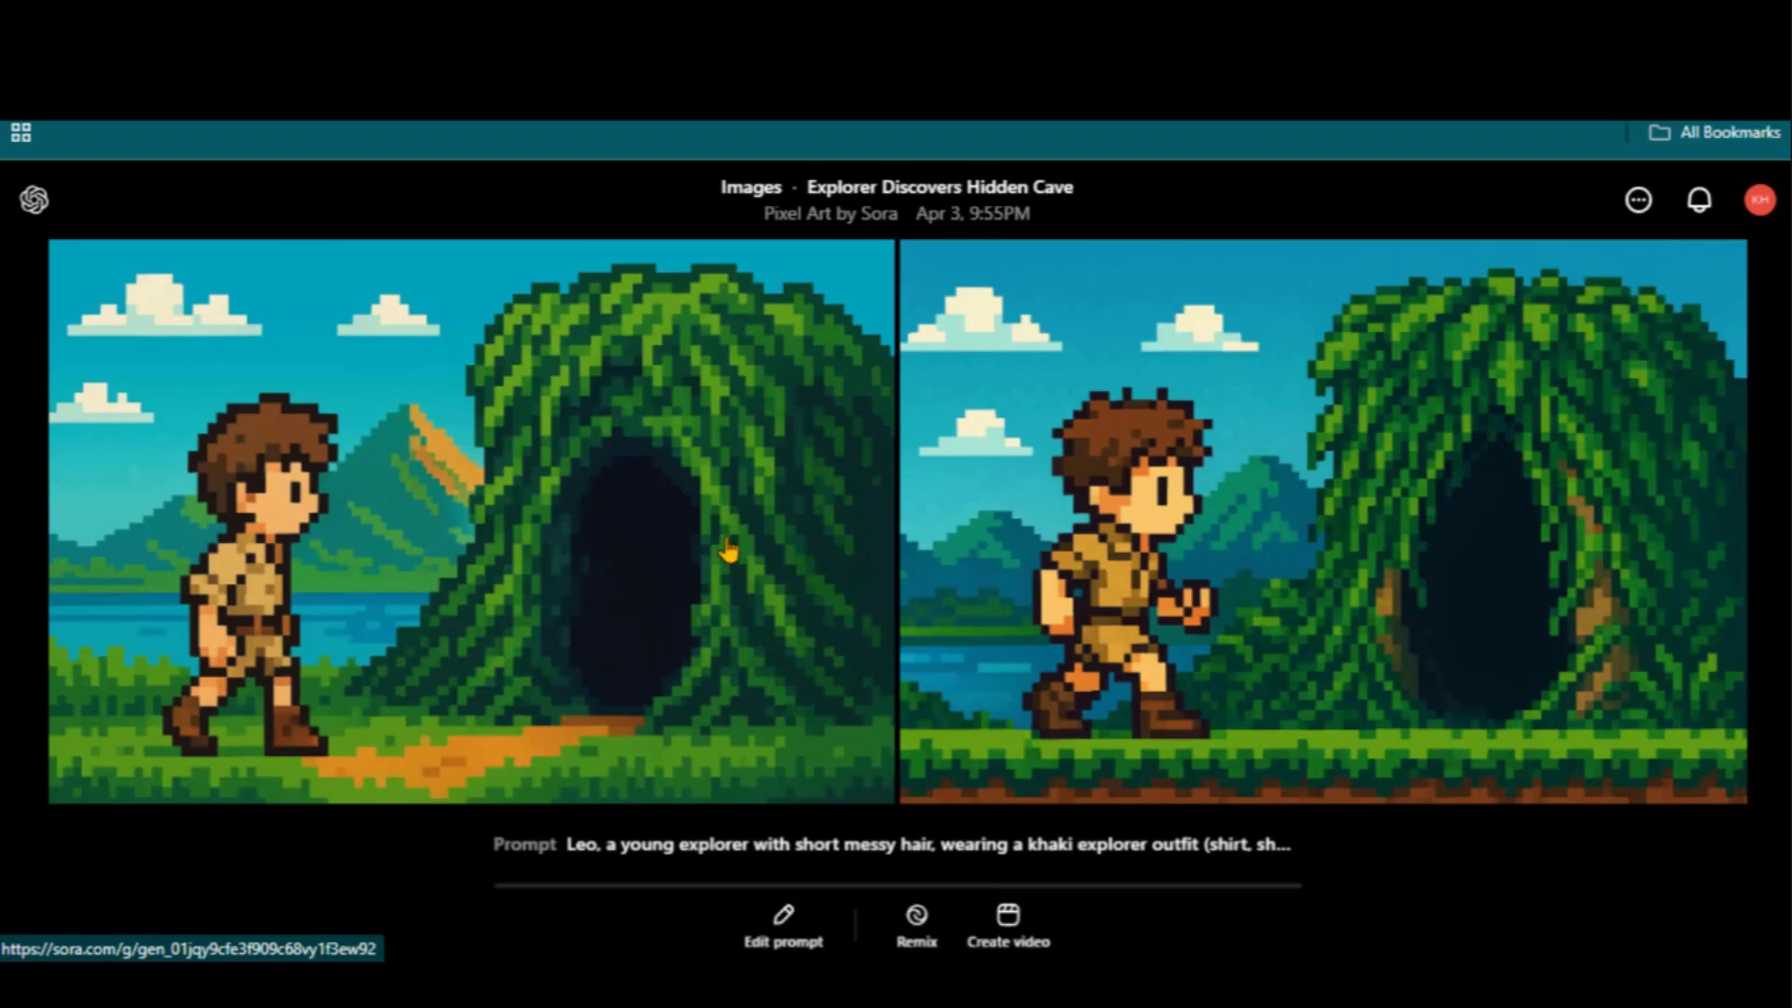
Regenerate the cave-entrance prompt with the Pixar 2 v2 preset and view the left result
{"action": "left_click", "coordinate": [792, 921]}
{"action": "left_click", "coordinate": [853, 622]}
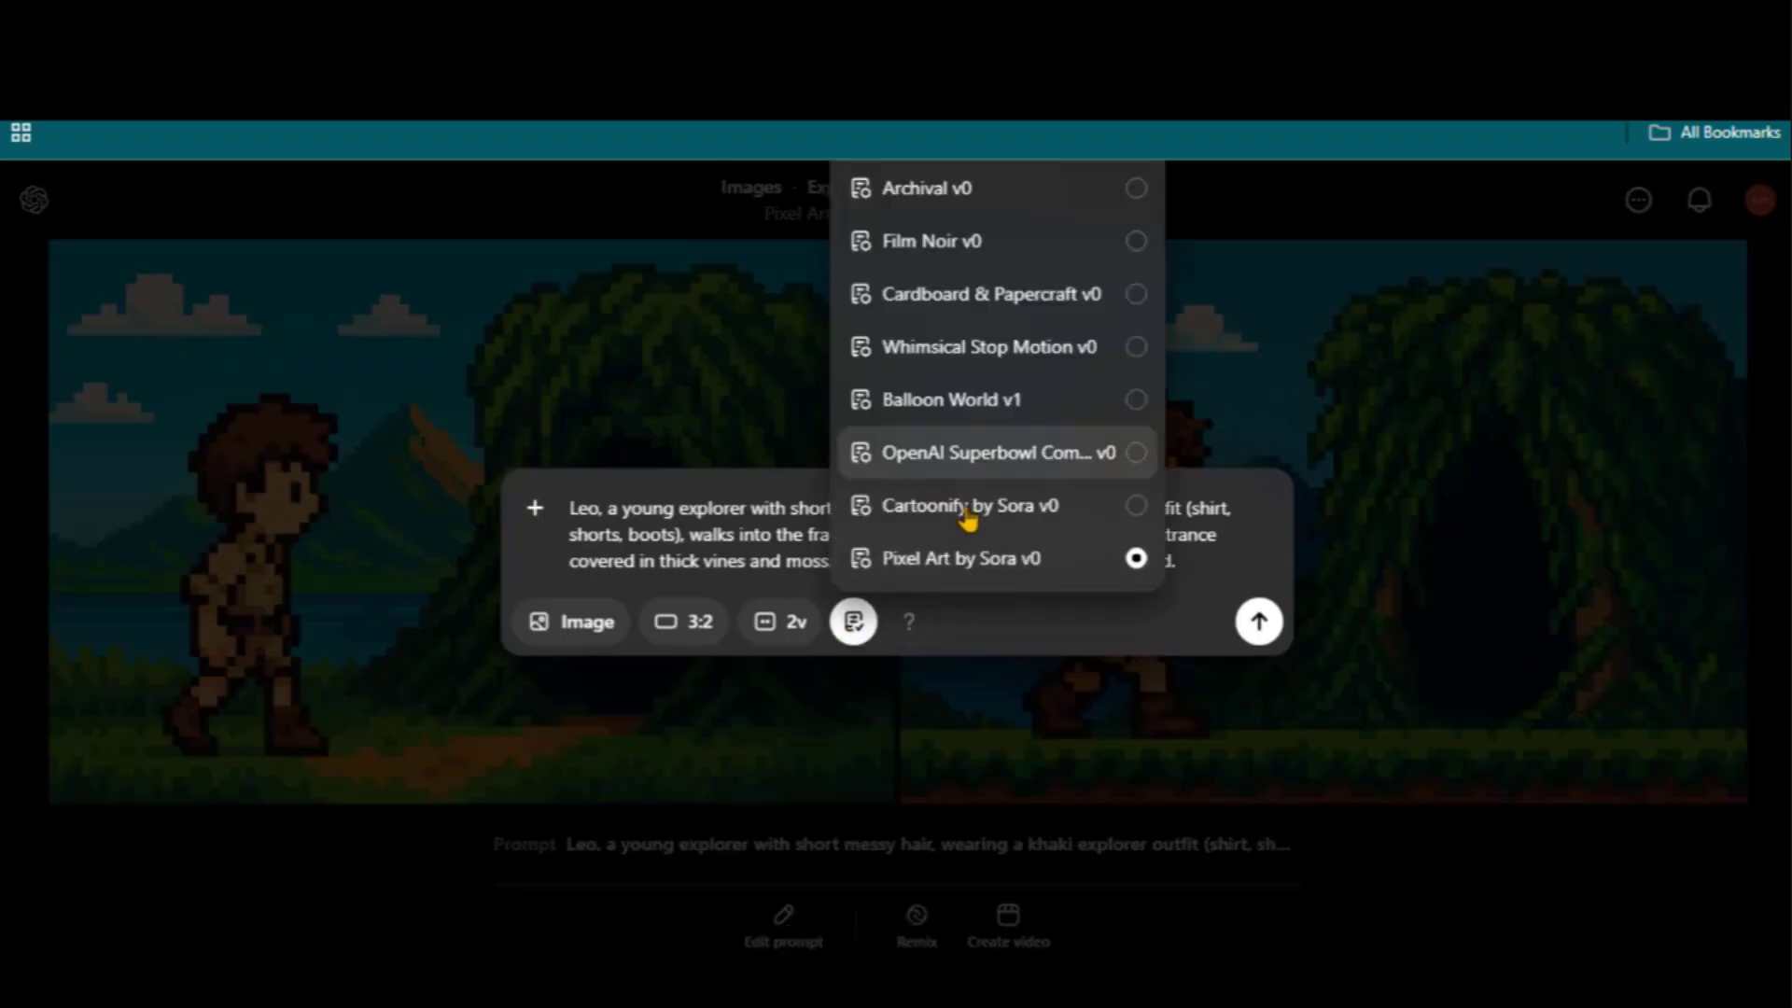
{"action": "scroll", "coordinate": [972, 512], "scroll_direction": "up", "scroll_amount": 2}
{"action": "left_click", "coordinate": [1135, 221]}
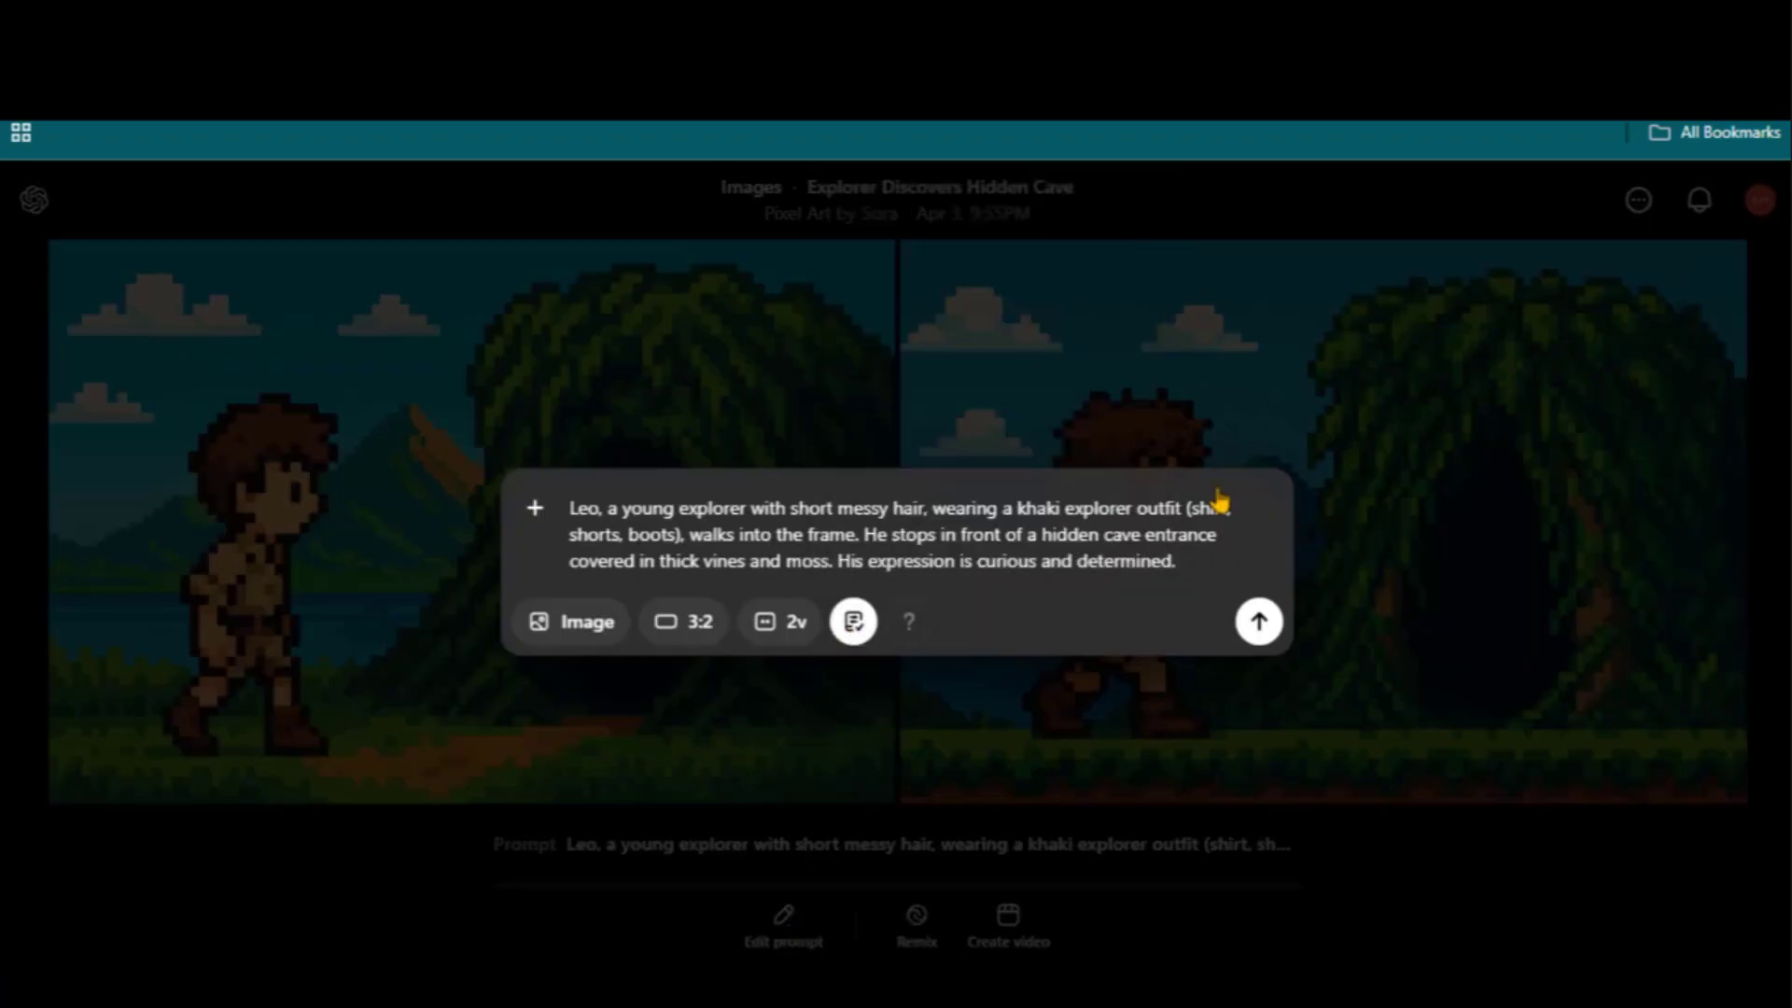
{"action": "left_click", "coordinate": [1259, 627]}
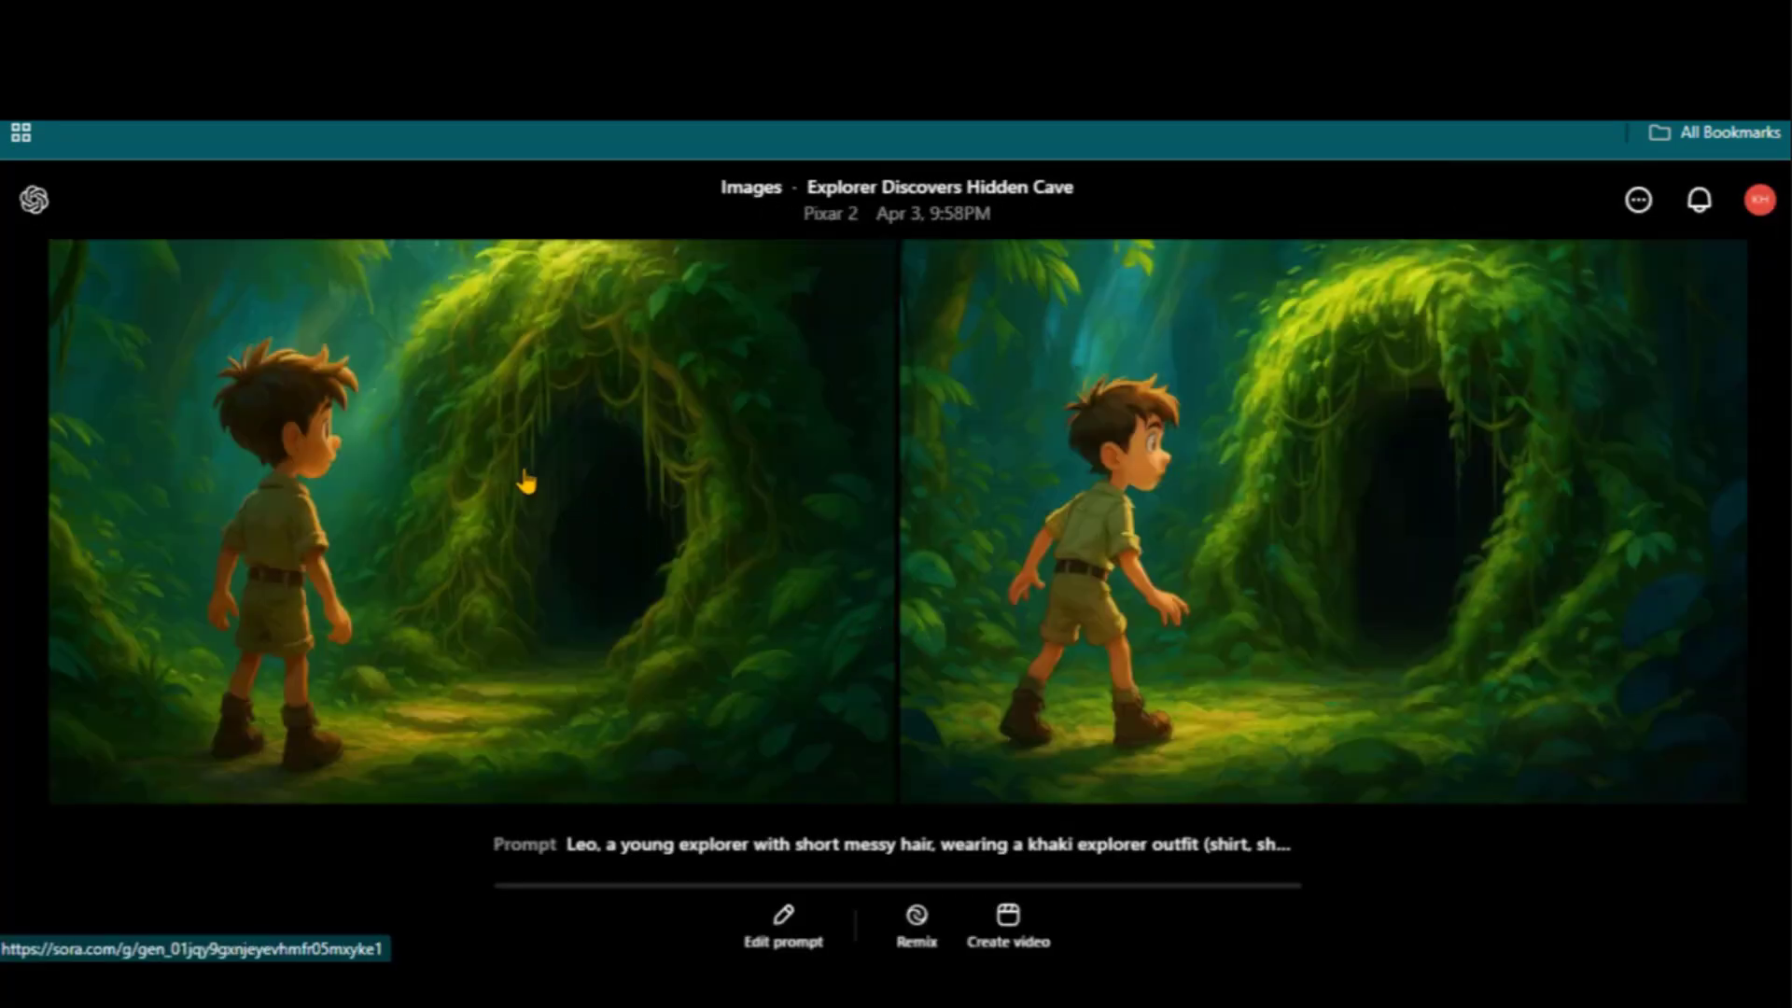
{"action": "left_click", "coordinate": [525, 482]}
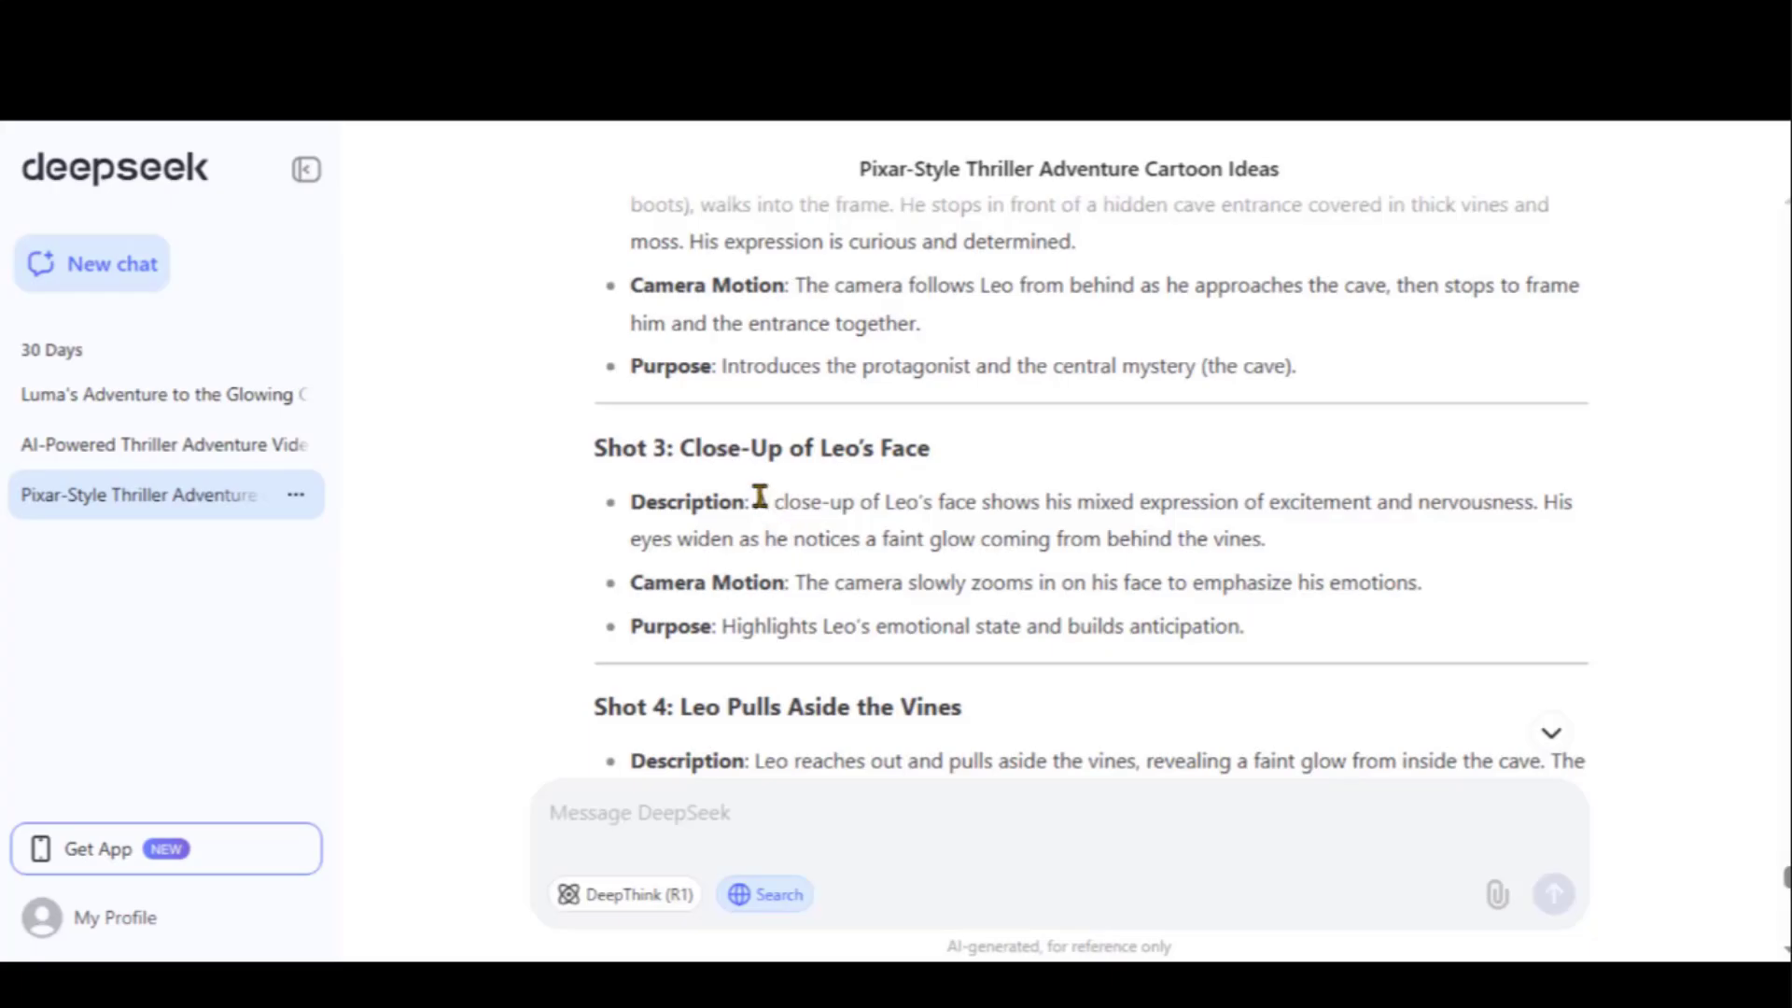
Copy the Shot 3 close-up description from DeepSeek into the remix prompt
{"action": "left_click_drag", "start_coordinate": [755, 502], "coordinate": [1264, 540]}
{"action": "right_click", "coordinate": [1162, 553]}
{"action": "left_click", "coordinate": [1222, 571]}
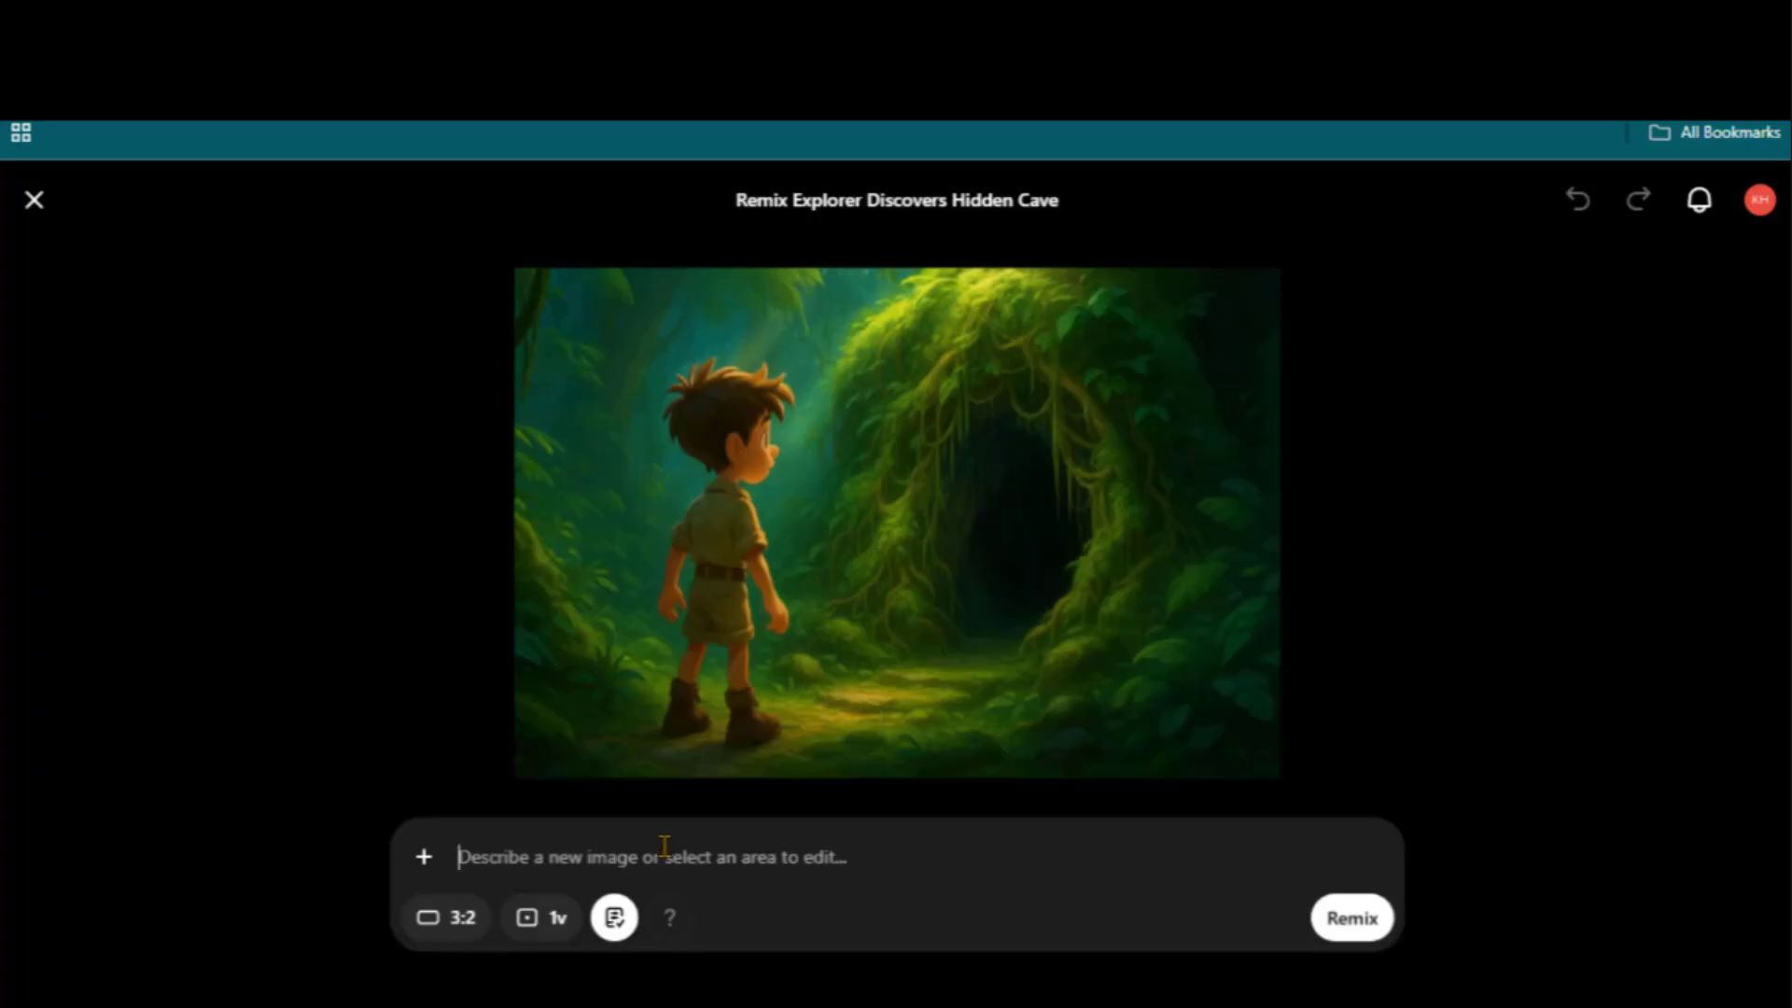
{"action": "right_click", "coordinate": [665, 851]}
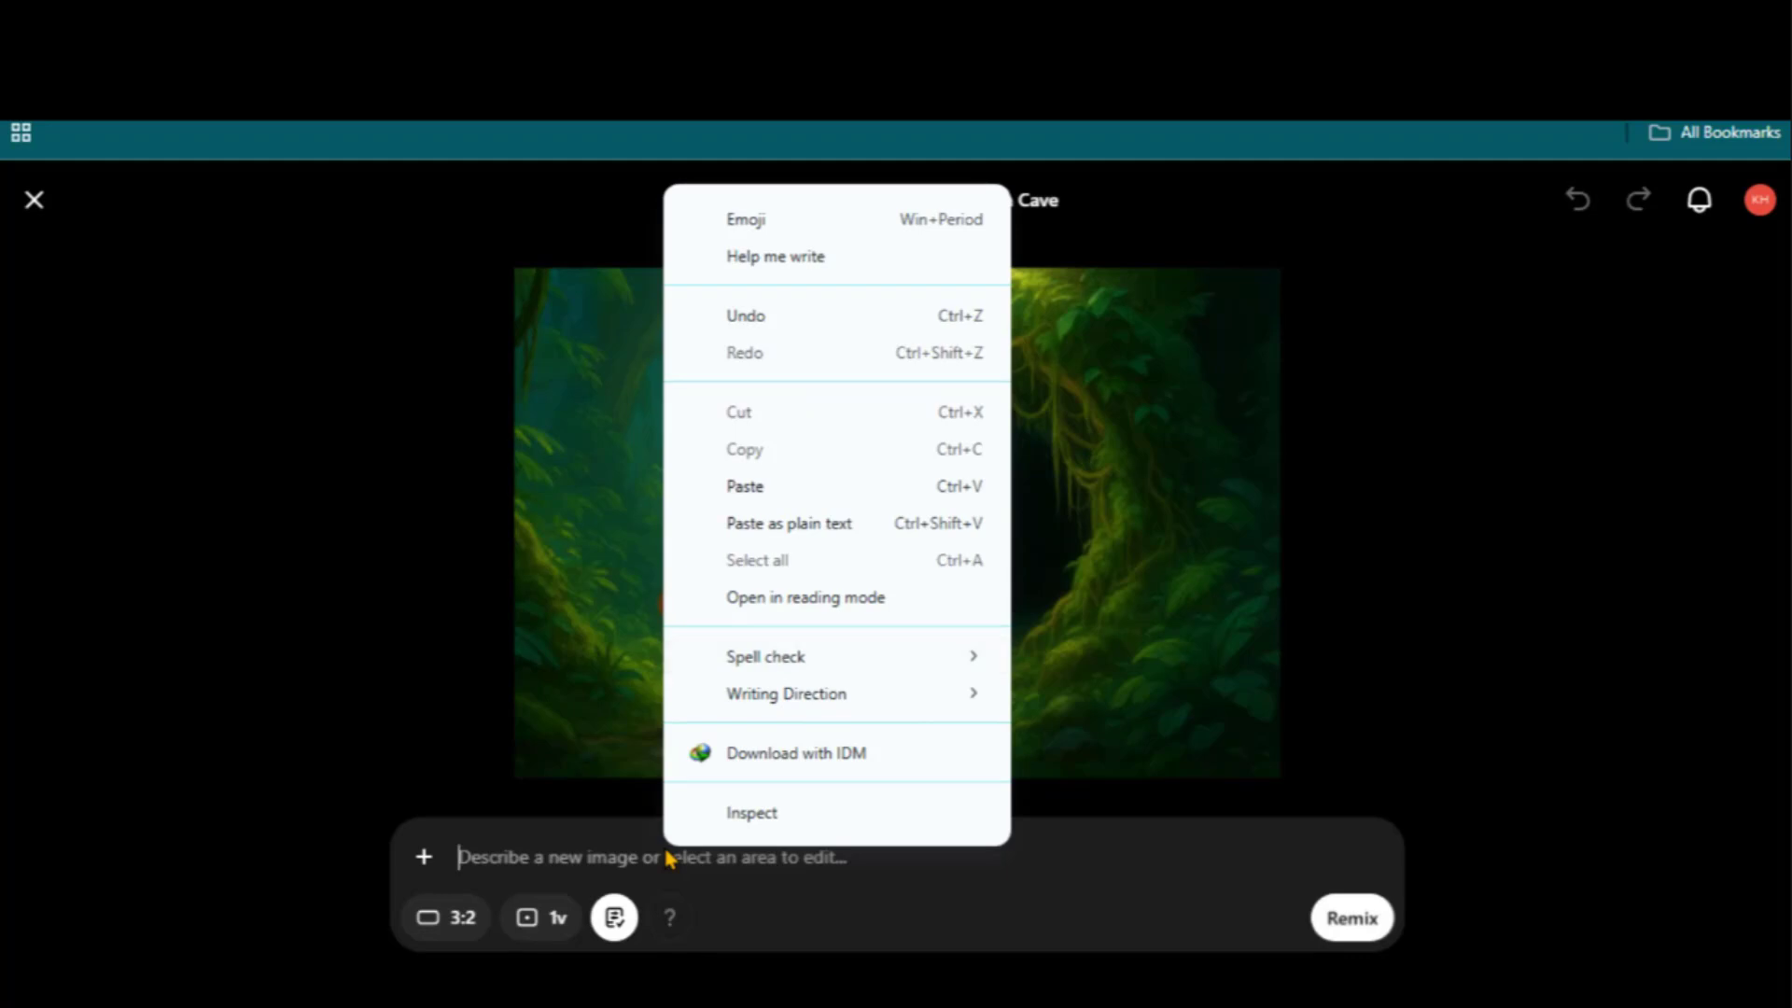
{"action": "left_click", "coordinate": [795, 502]}
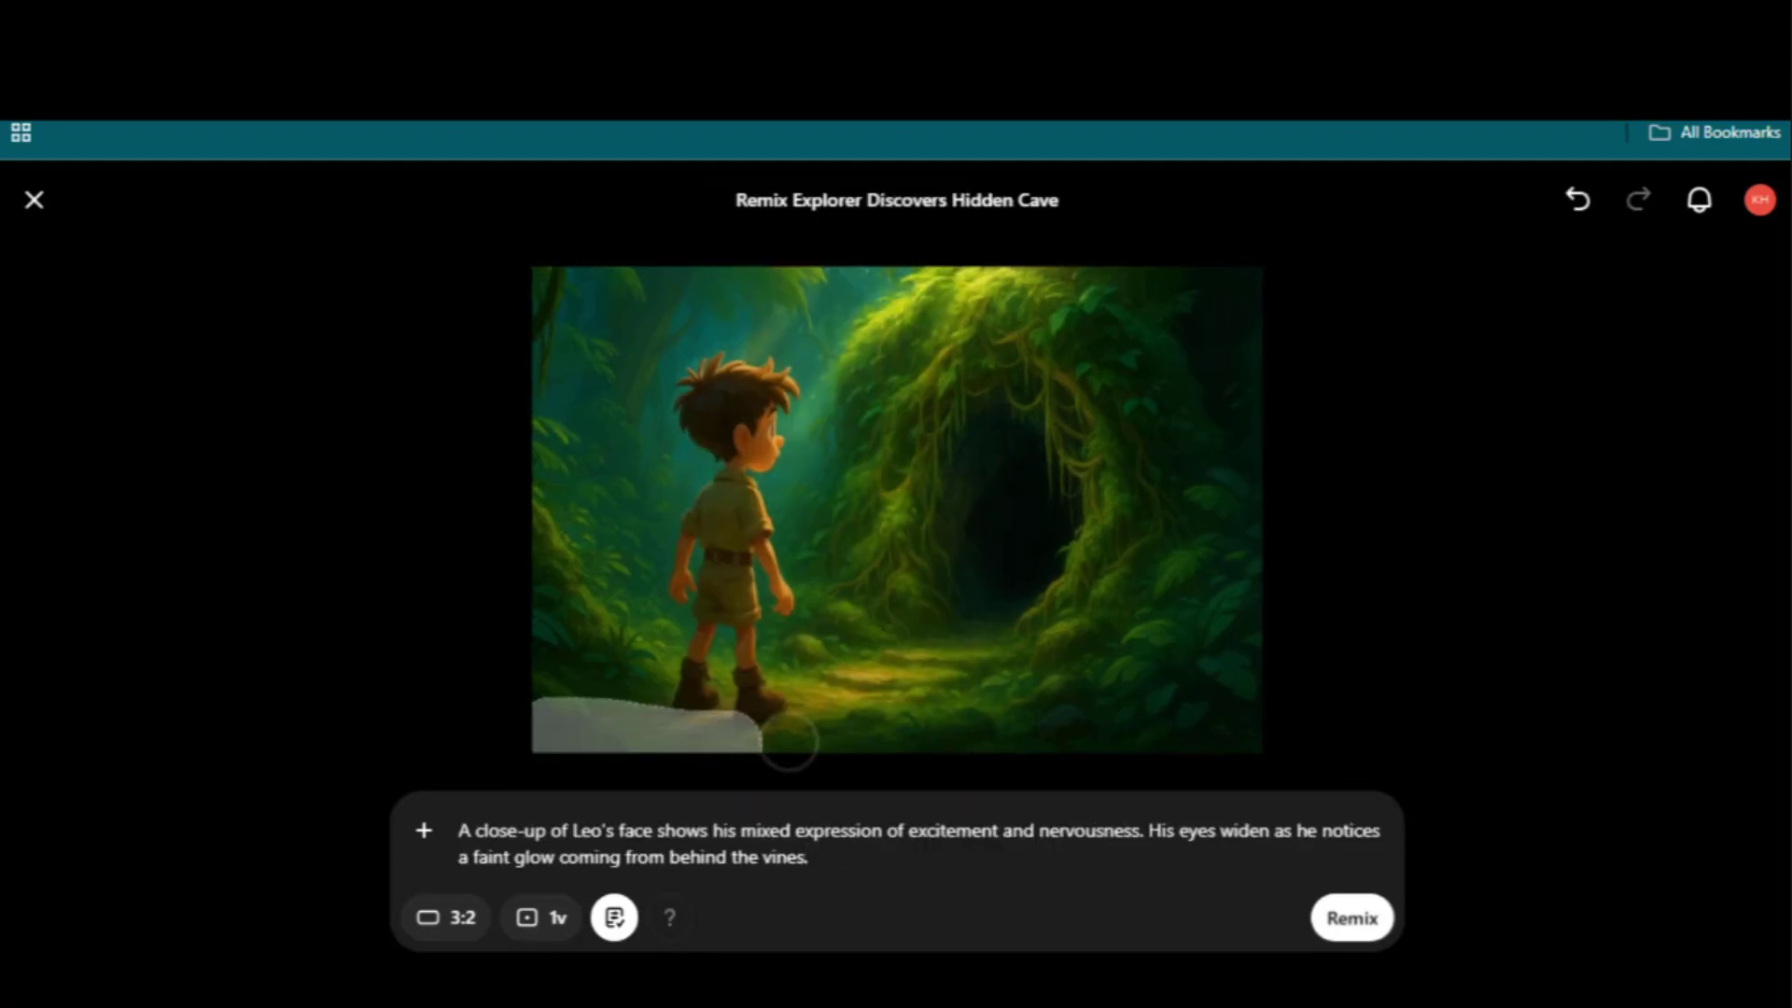
Undo the stray mask strokes, set two variations, and start the remix
{"action": "left_click_drag", "start_coordinate": [816, 713], "coordinate": [954, 586]}
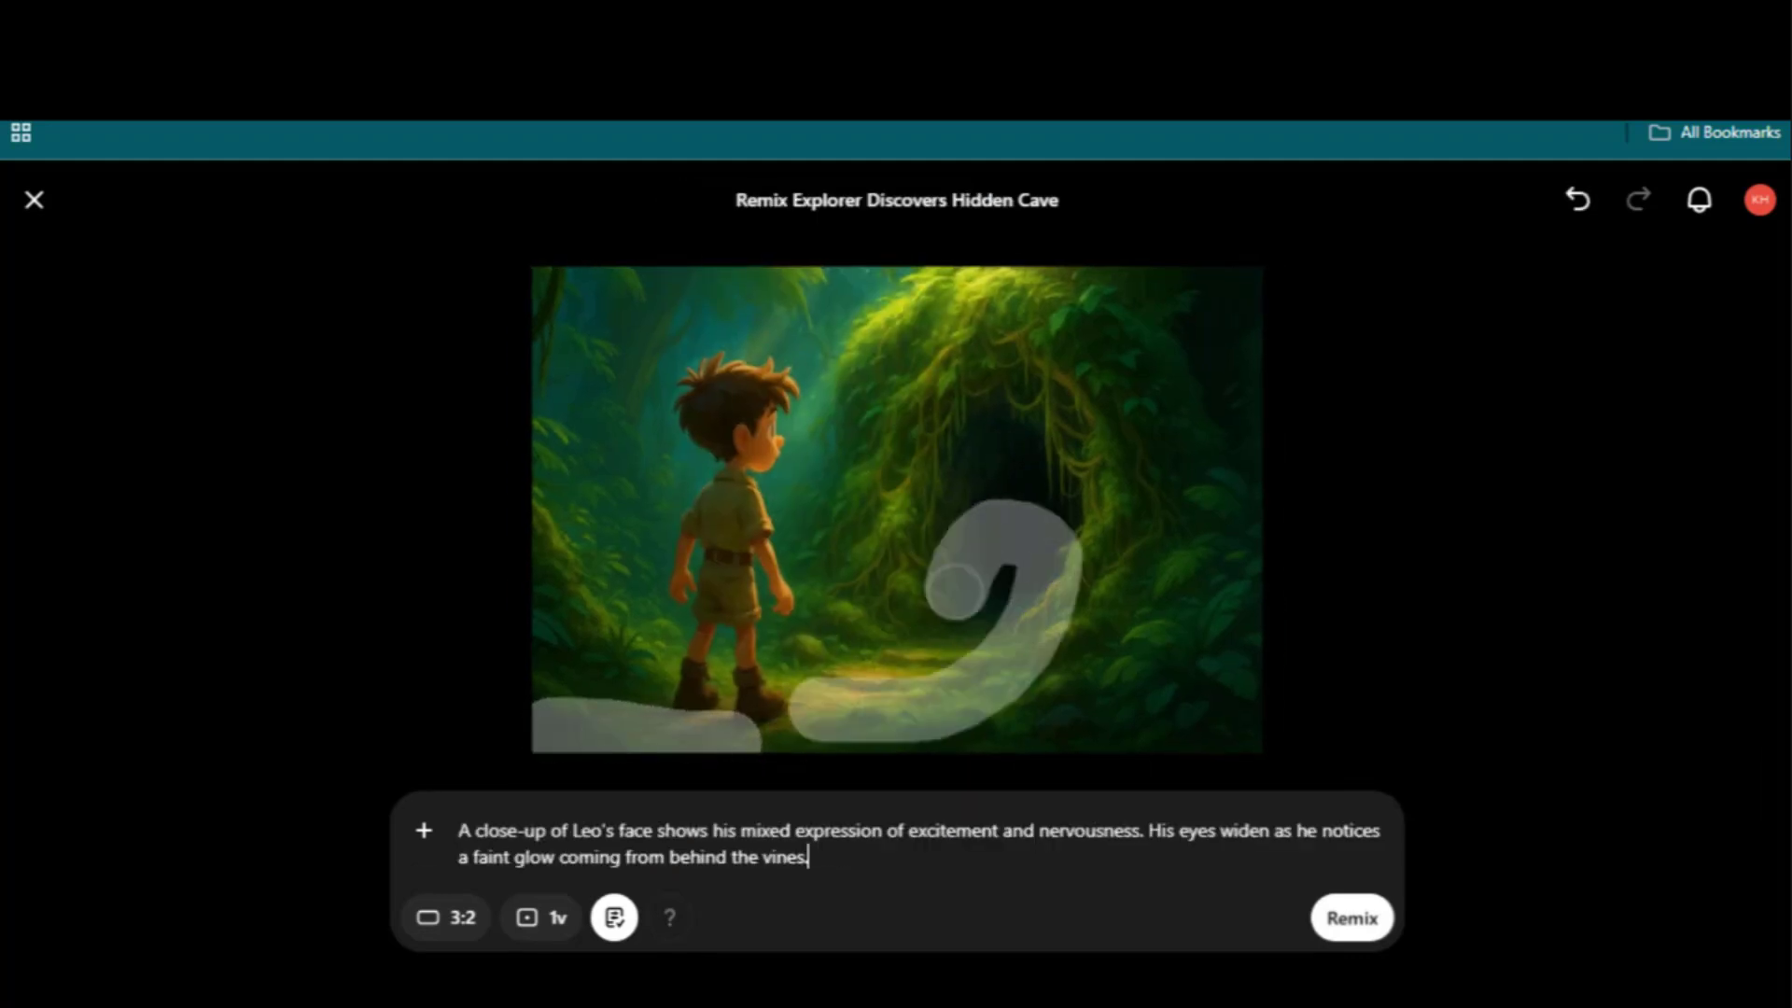
{"action": "left_click", "coordinate": [1581, 211]}
{"action": "left_click", "coordinate": [1581, 211]}
{"action": "left_click", "coordinate": [598, 830]}
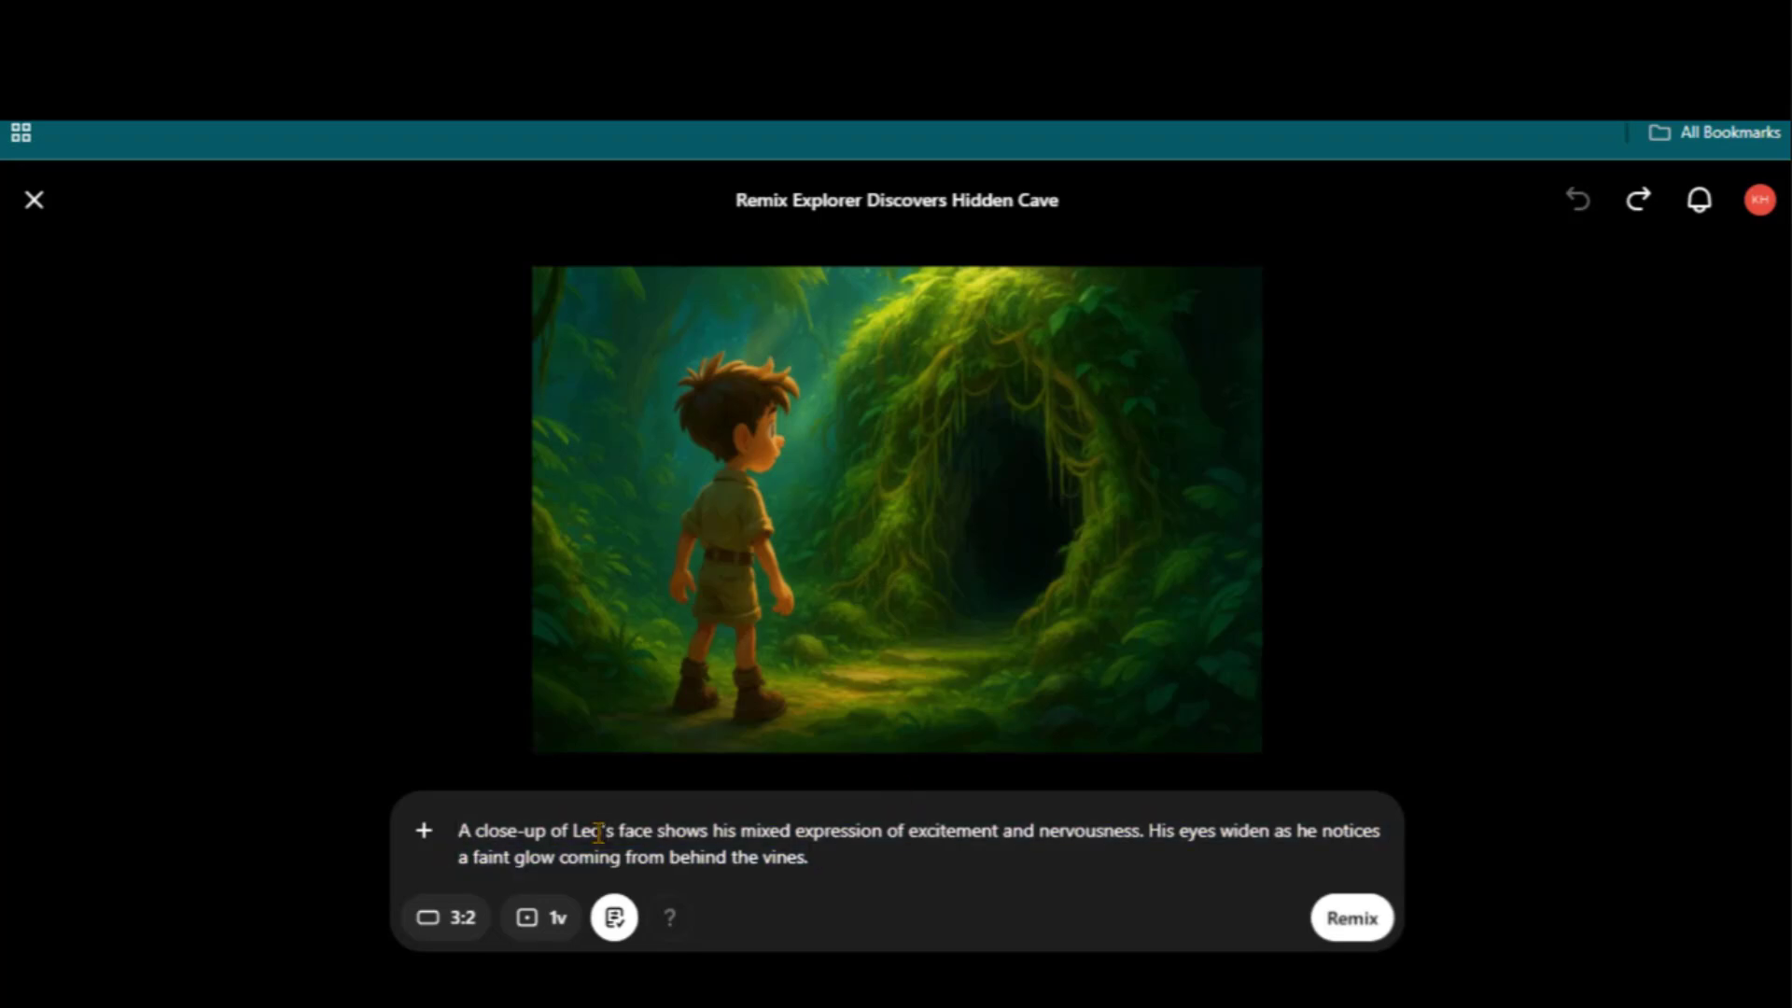
{"action": "left_click", "coordinate": [560, 938]}
{"action": "left_click", "coordinate": [1344, 922]}
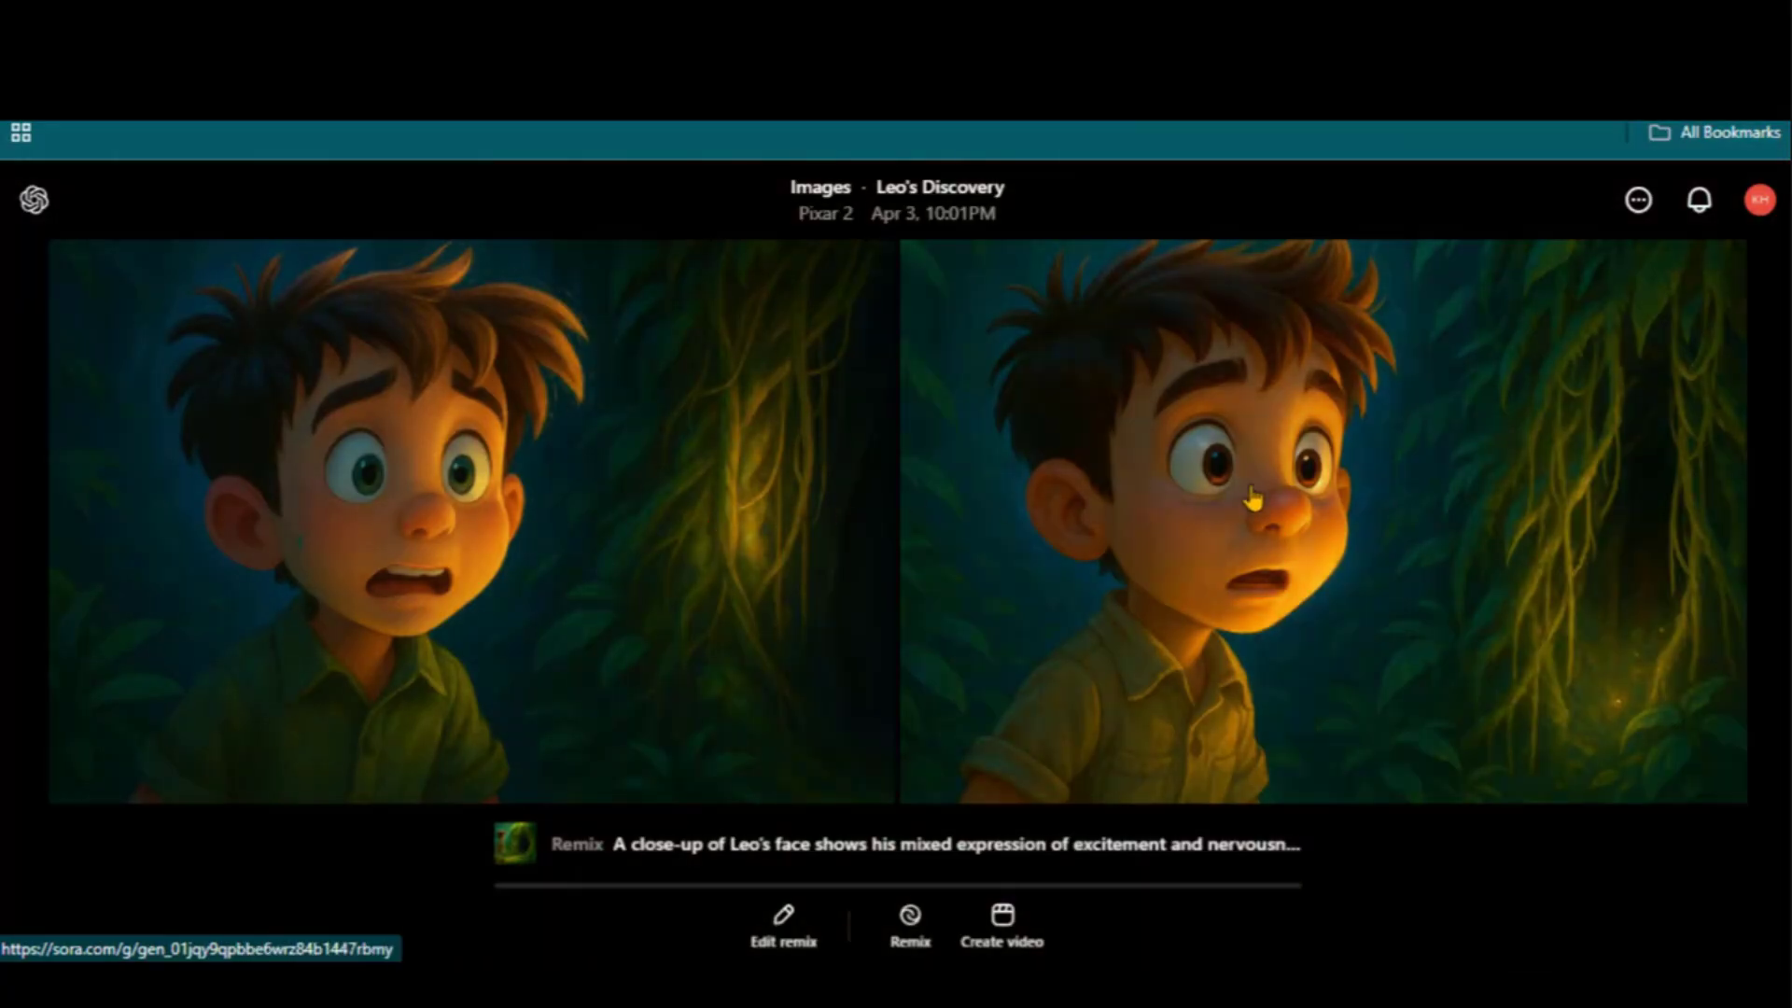
Open the right close-up image and set its remix to two variations
{"action": "left_click", "coordinate": [1225, 551]}
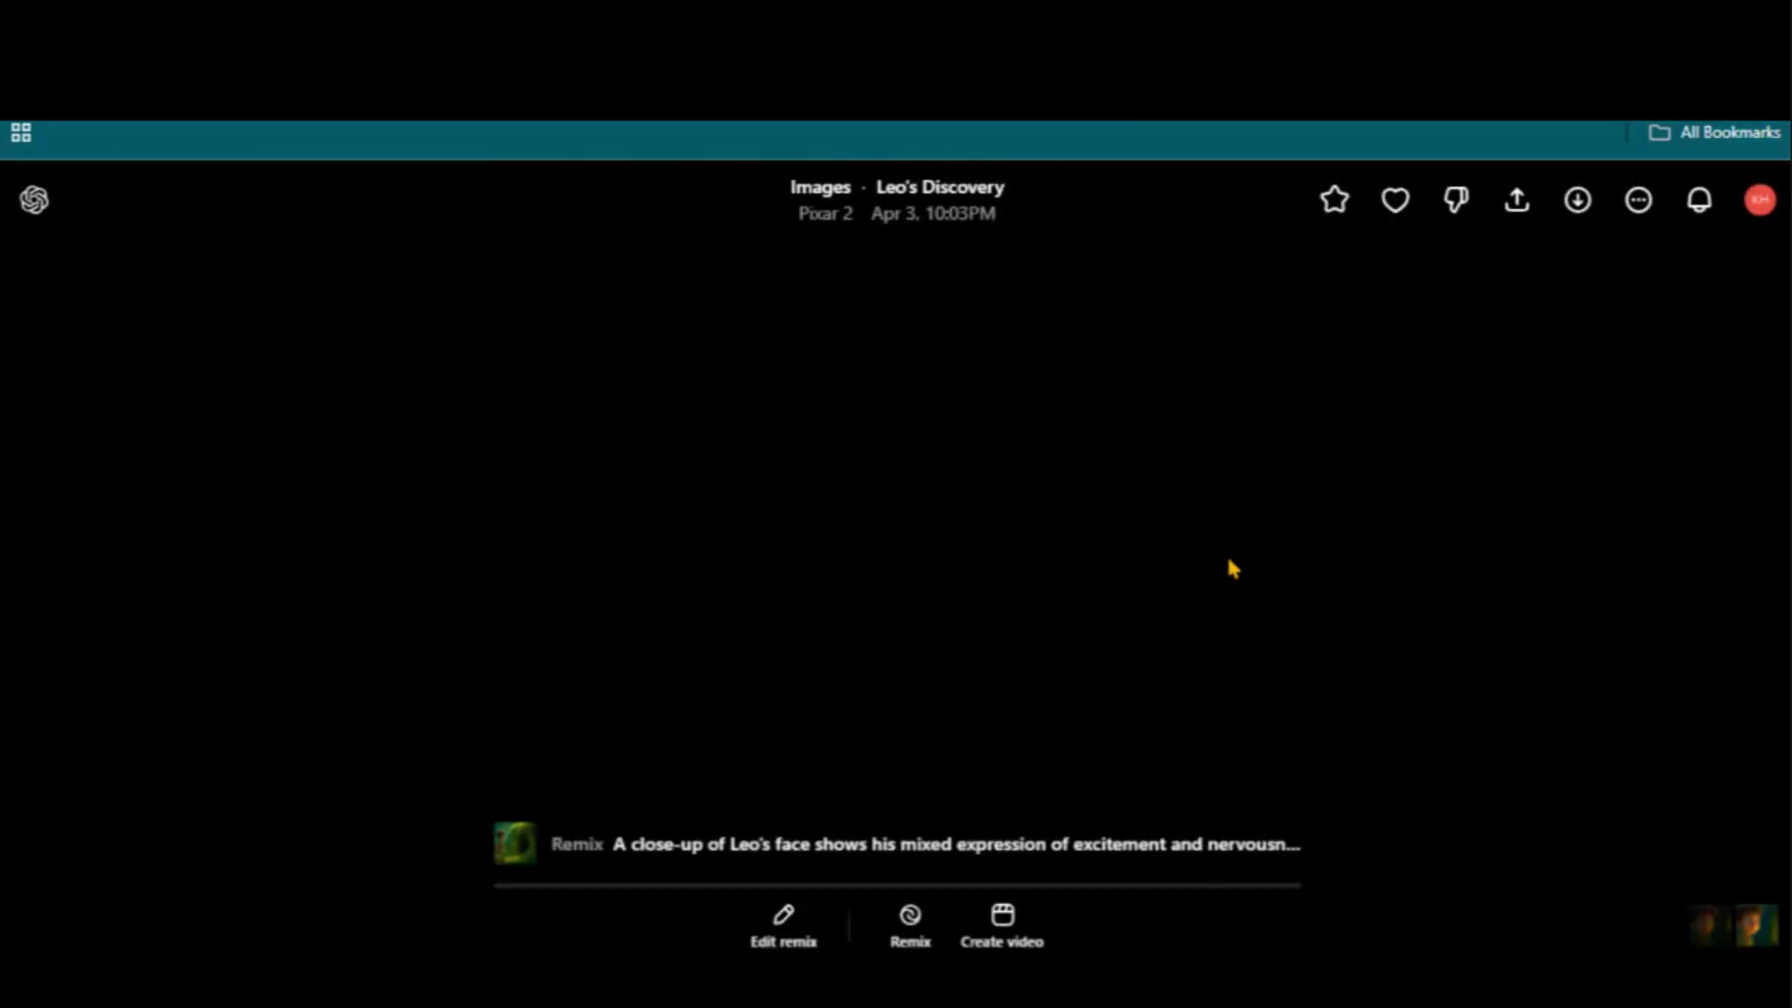
{"action": "left_click", "coordinate": [912, 924]}
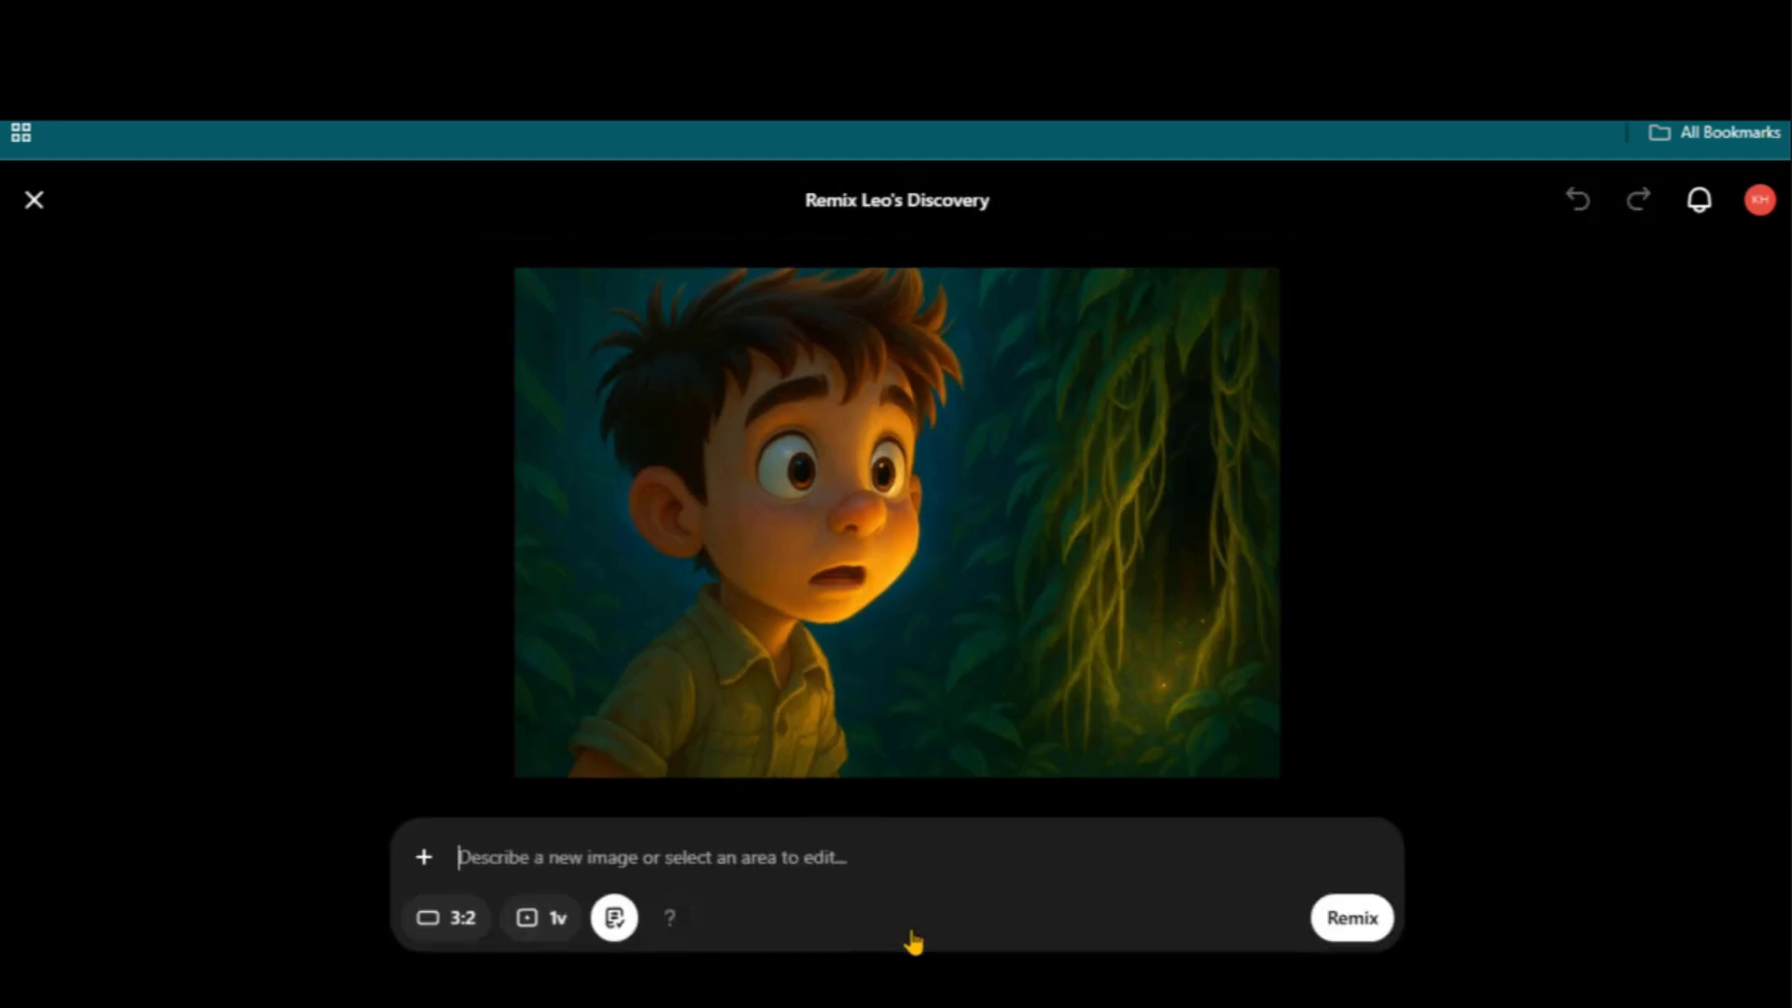
{"action": "left_click", "coordinate": [544, 919]}
{"action": "left_click", "coordinate": [607, 816]}
Paste DeepSeek's Shot 4 vine-pulling description as the remix prompt and remix
{"action": "left_click", "coordinate": [831, 984]}
{"action": "left_click_drag", "start_coordinate": [631, 540], "coordinate": [1260, 698]}
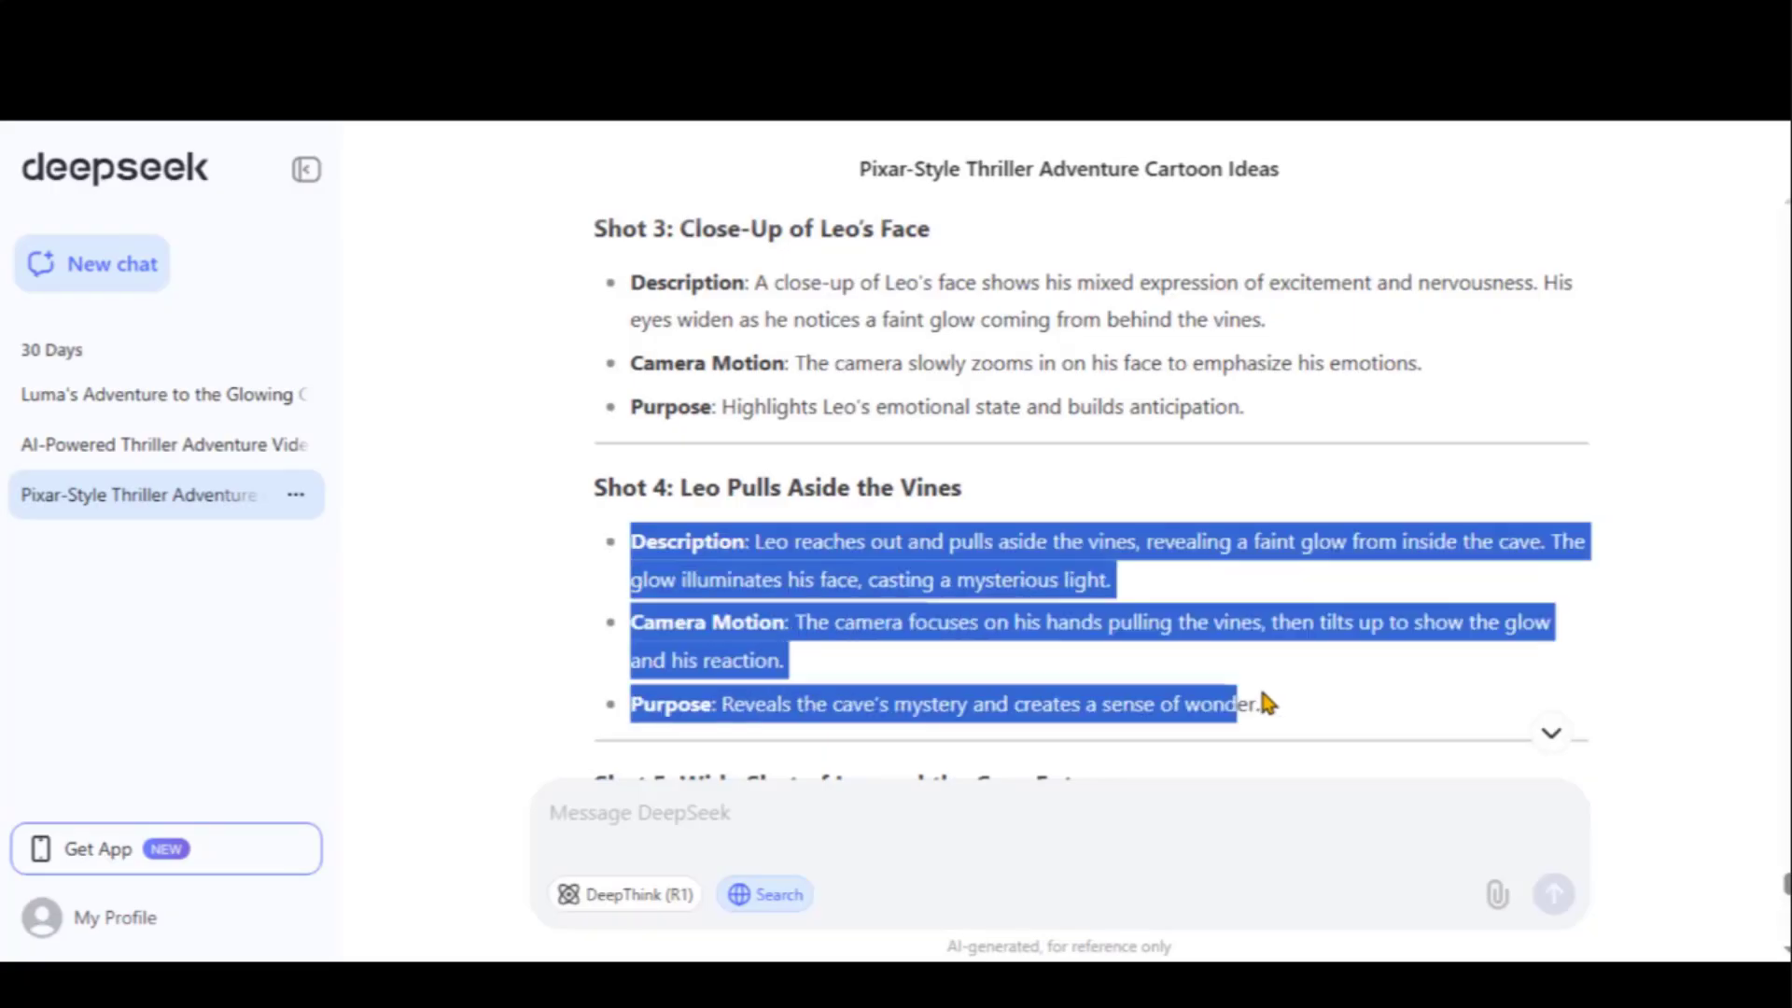
{"action": "right_click", "coordinate": [1185, 702]}
{"action": "left_click", "coordinate": [622, 371]}
{"action": "left_click", "coordinate": [821, 985]}
{"action": "type", "text": "Description: Leo reaches out and pulls aside the vines, revealing a faint glow from inside the cave. The glow illuminates his face, casting a mysterious light.  Camera Motion: The camera focuses on his hands pulling the vines, then tilts up to show the glow and his reaction.  Purpose: Reveals the cave's mystery and creates a sense of wonder."}
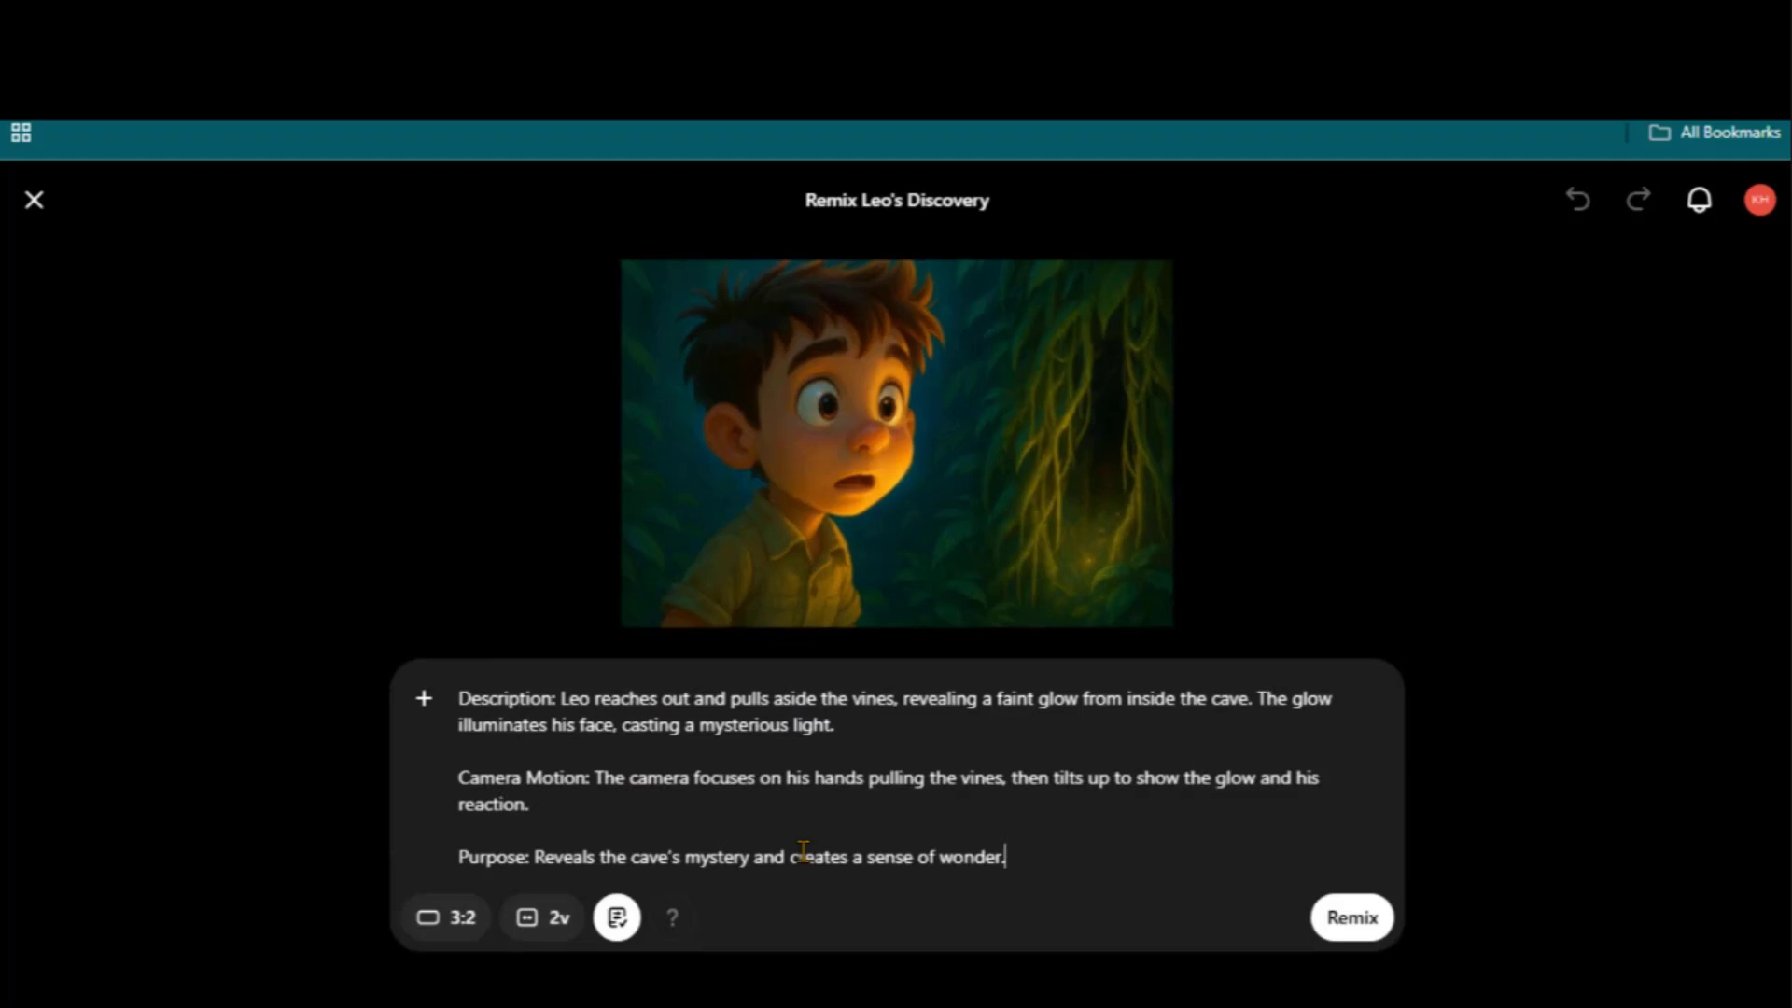
{"action": "left_click", "coordinate": [1353, 917]}
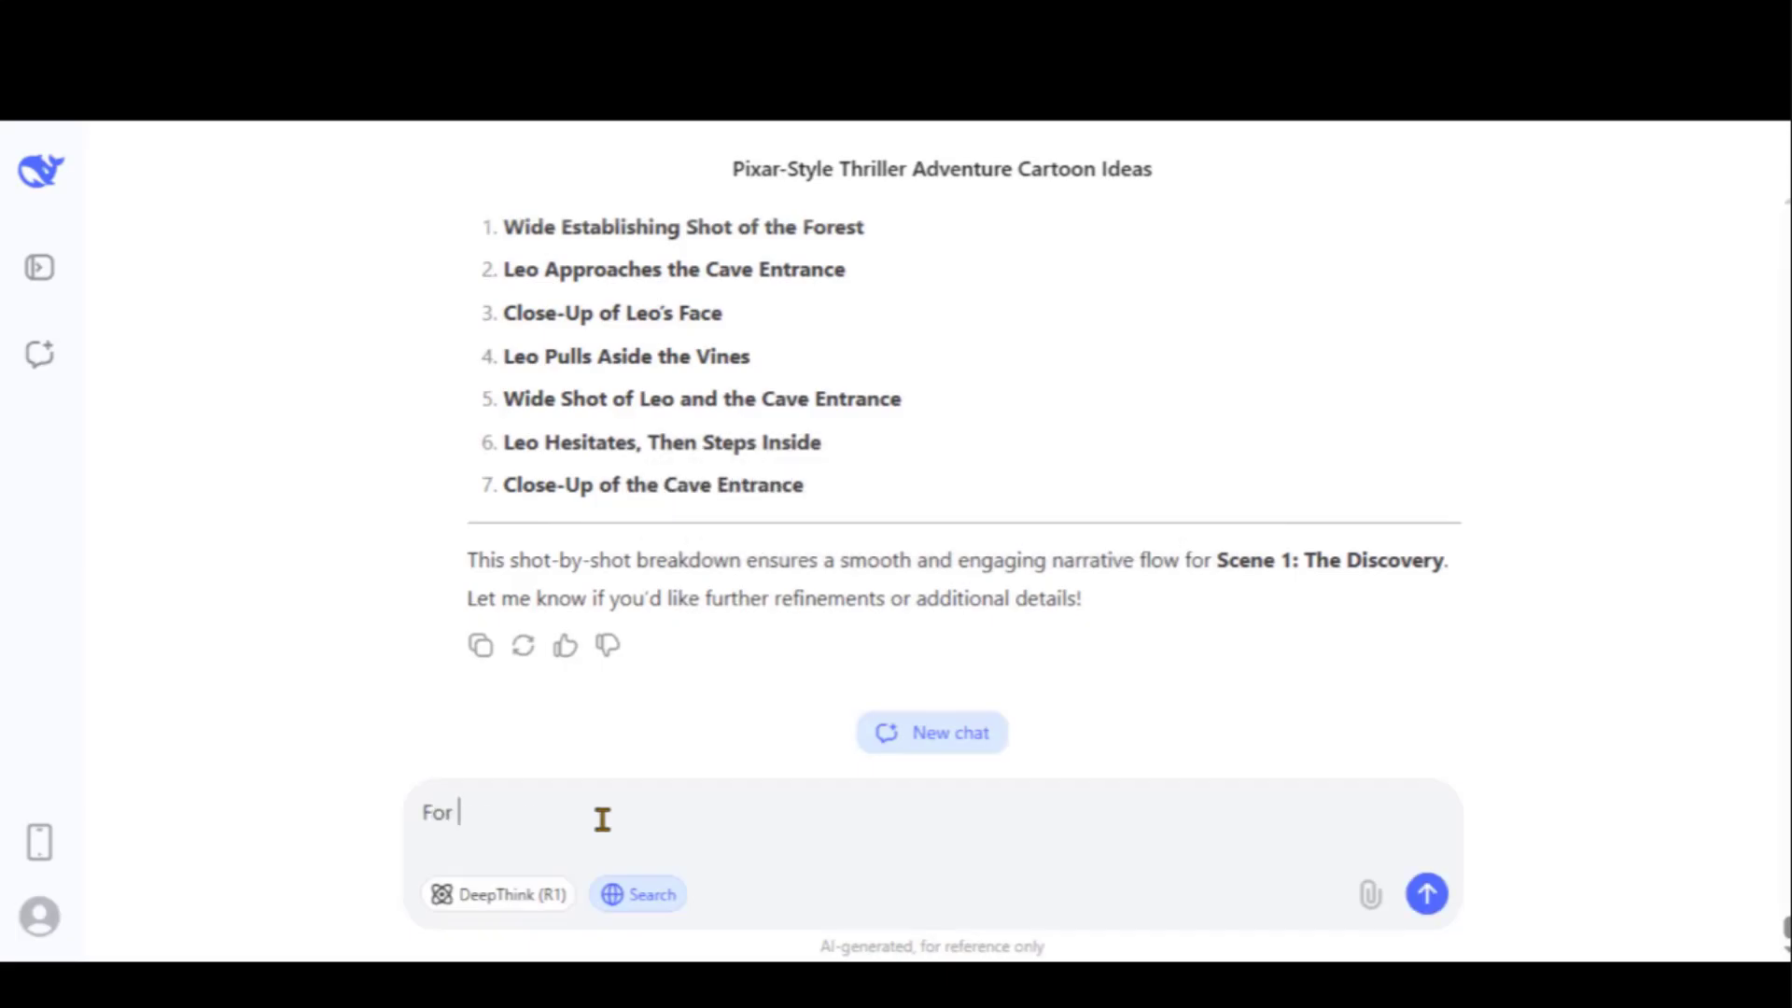
Ask DeepSeek for voice-over text for the story and read through the narrator script
{"action": "type", "text": "the above story gi"}
{"action": "type", "text": "ve me the text for voi"}
{"action": "key", "text": "BackSpace"}
{"action": "key", "text": "BackSpace"}
{"action": "key", "text": "BackSpace"}
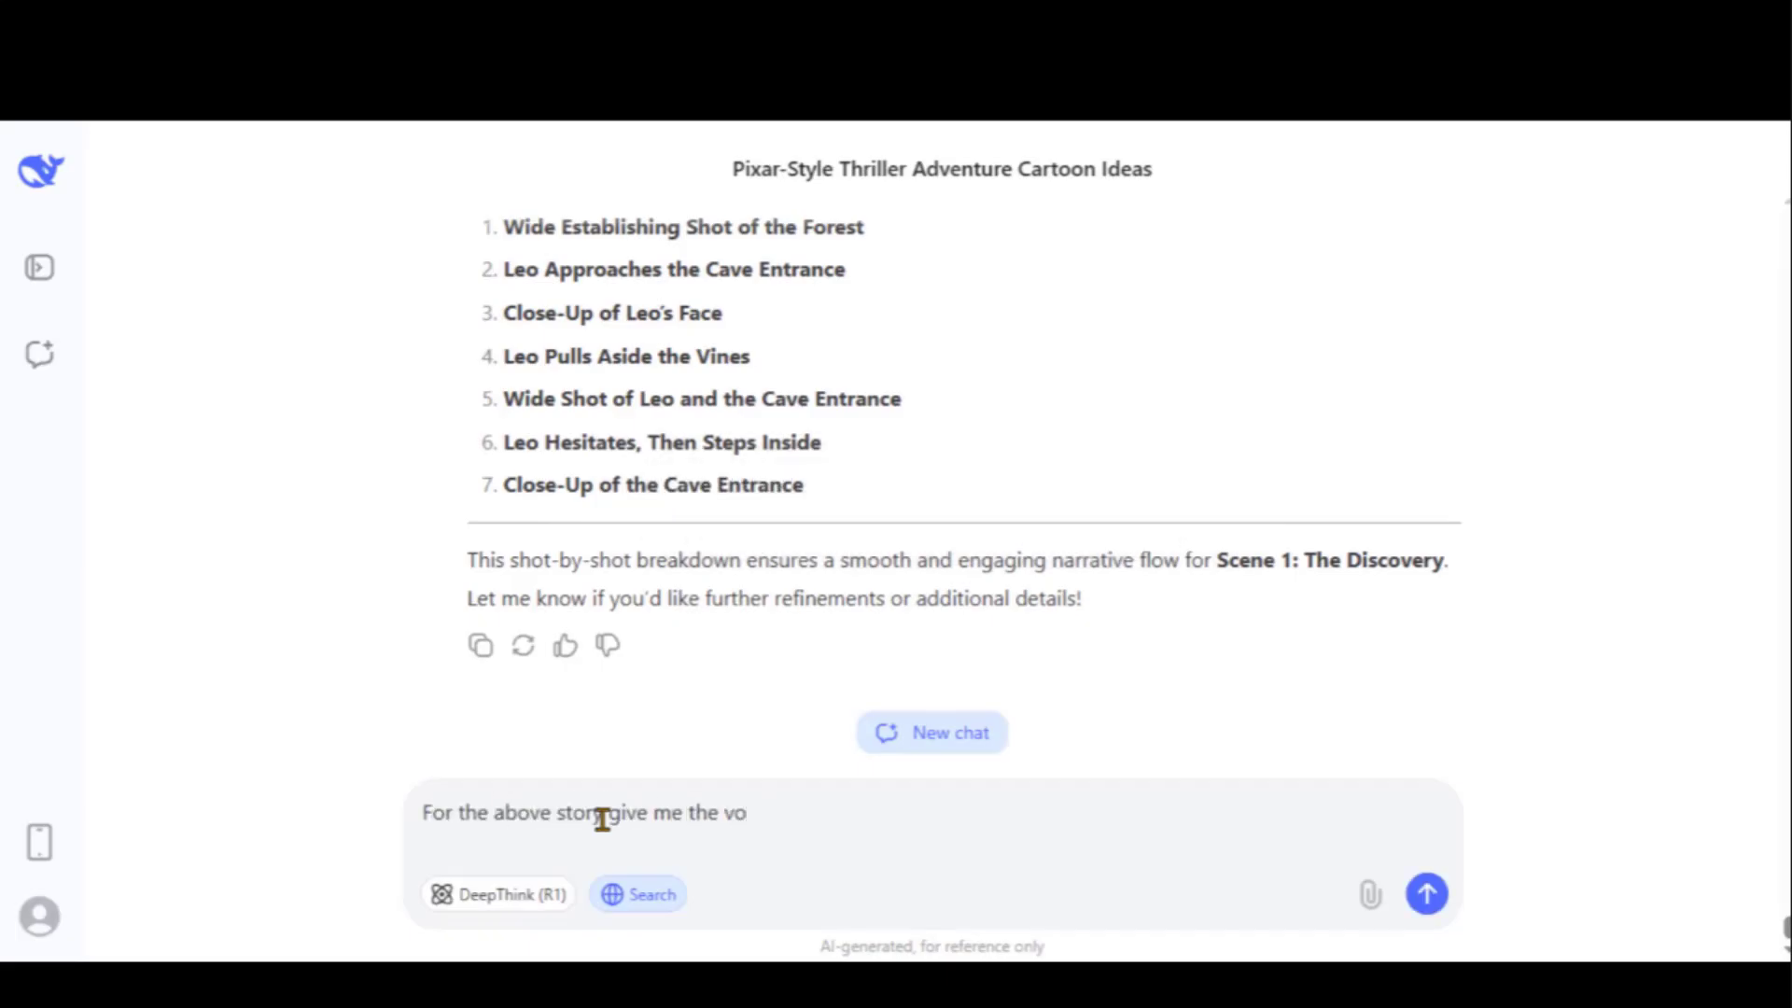
{"action": "type", "text": "text for voice over."}
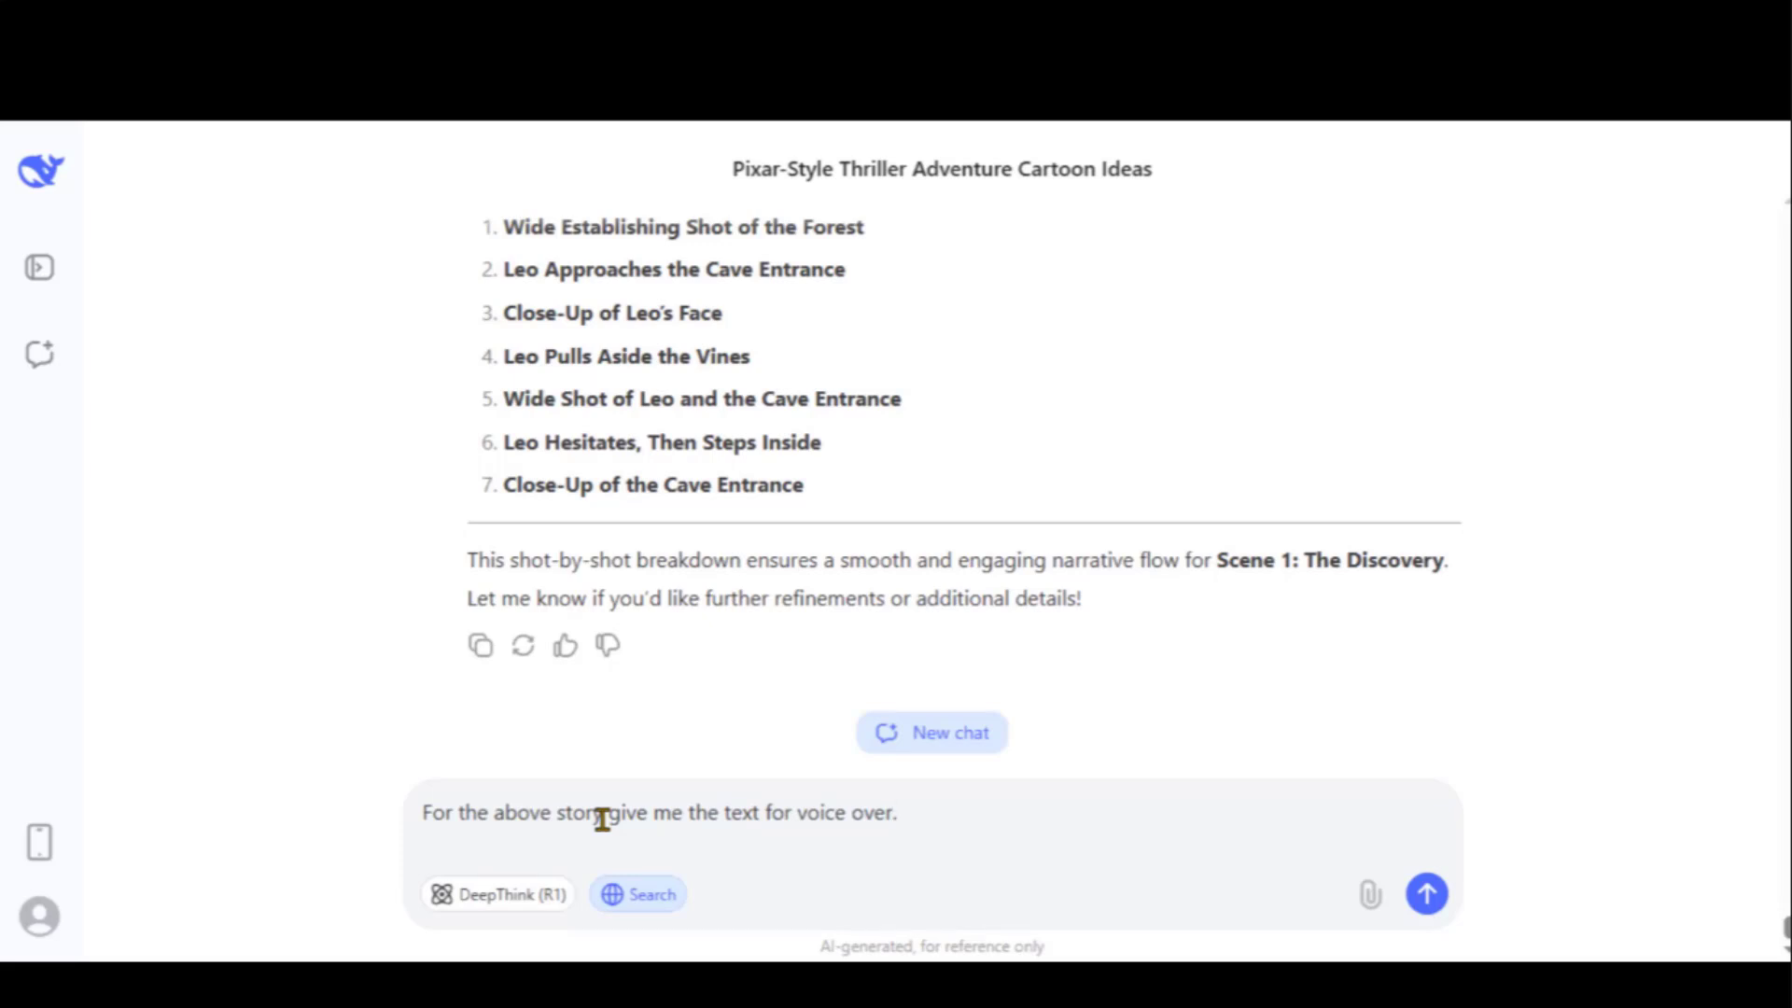
{"action": "key", "text": "Return"}
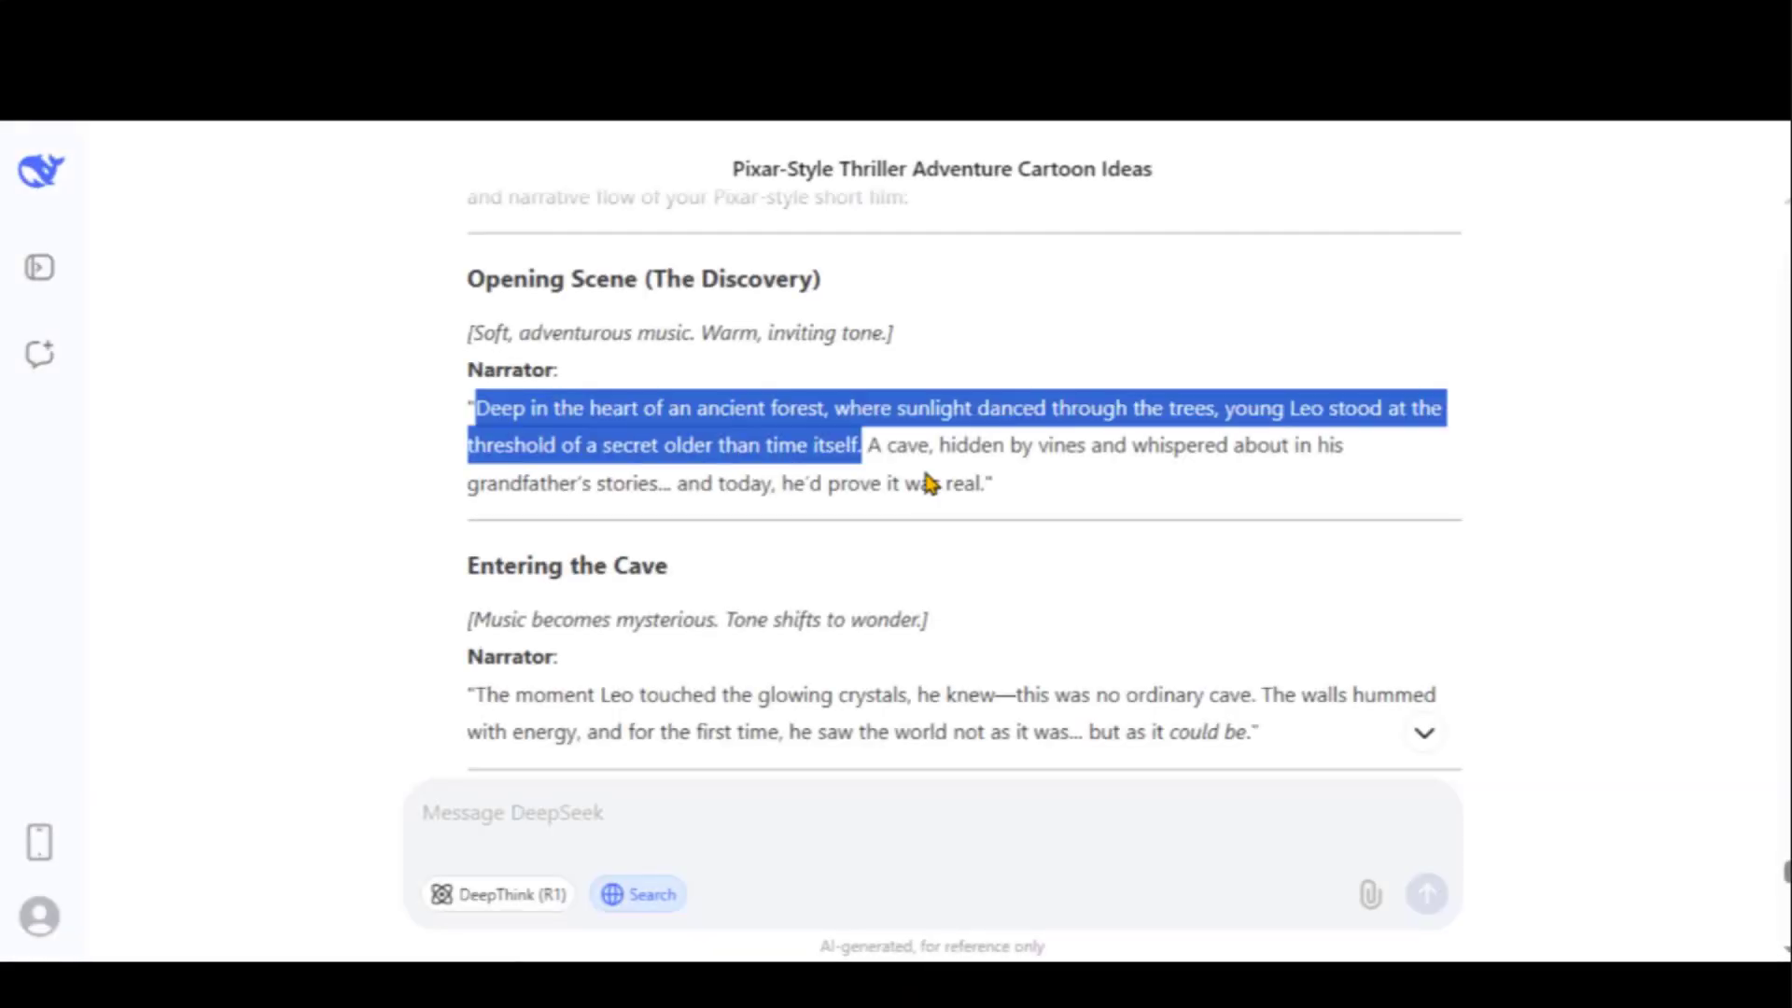
{"action": "left_click", "coordinate": [923, 482]}
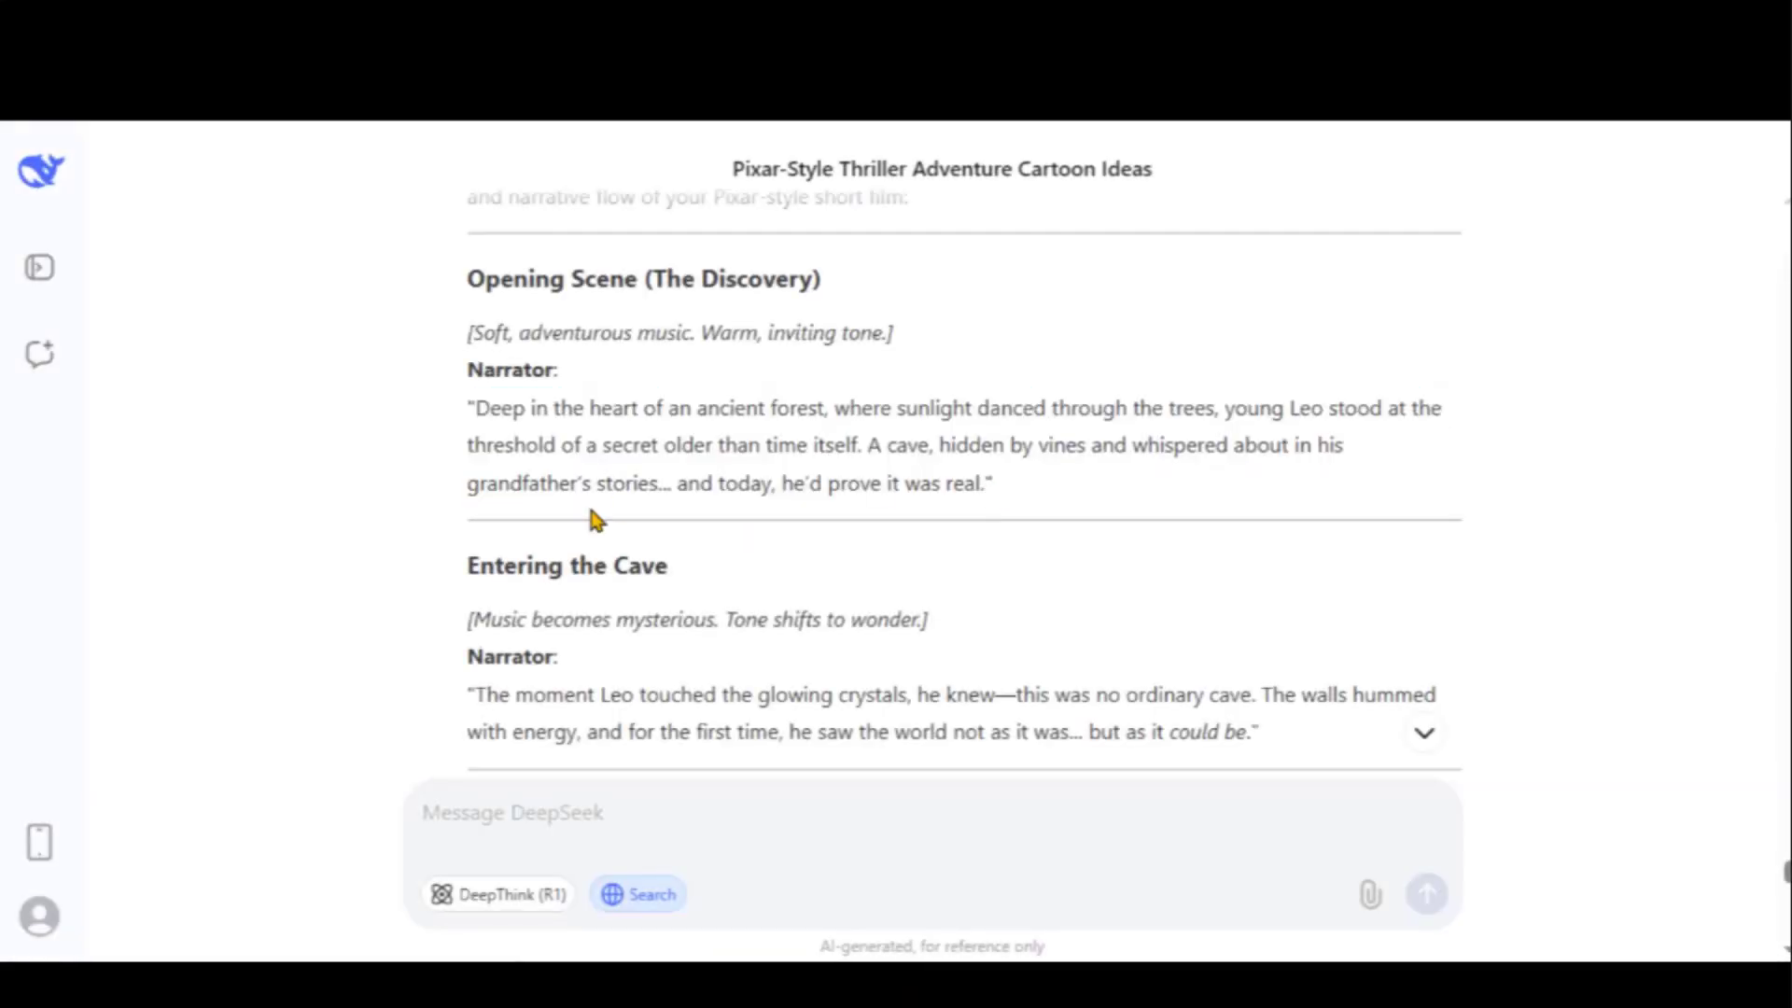
{"action": "scroll", "coordinate": [594, 514], "scroll_direction": "down", "scroll_amount": 15}
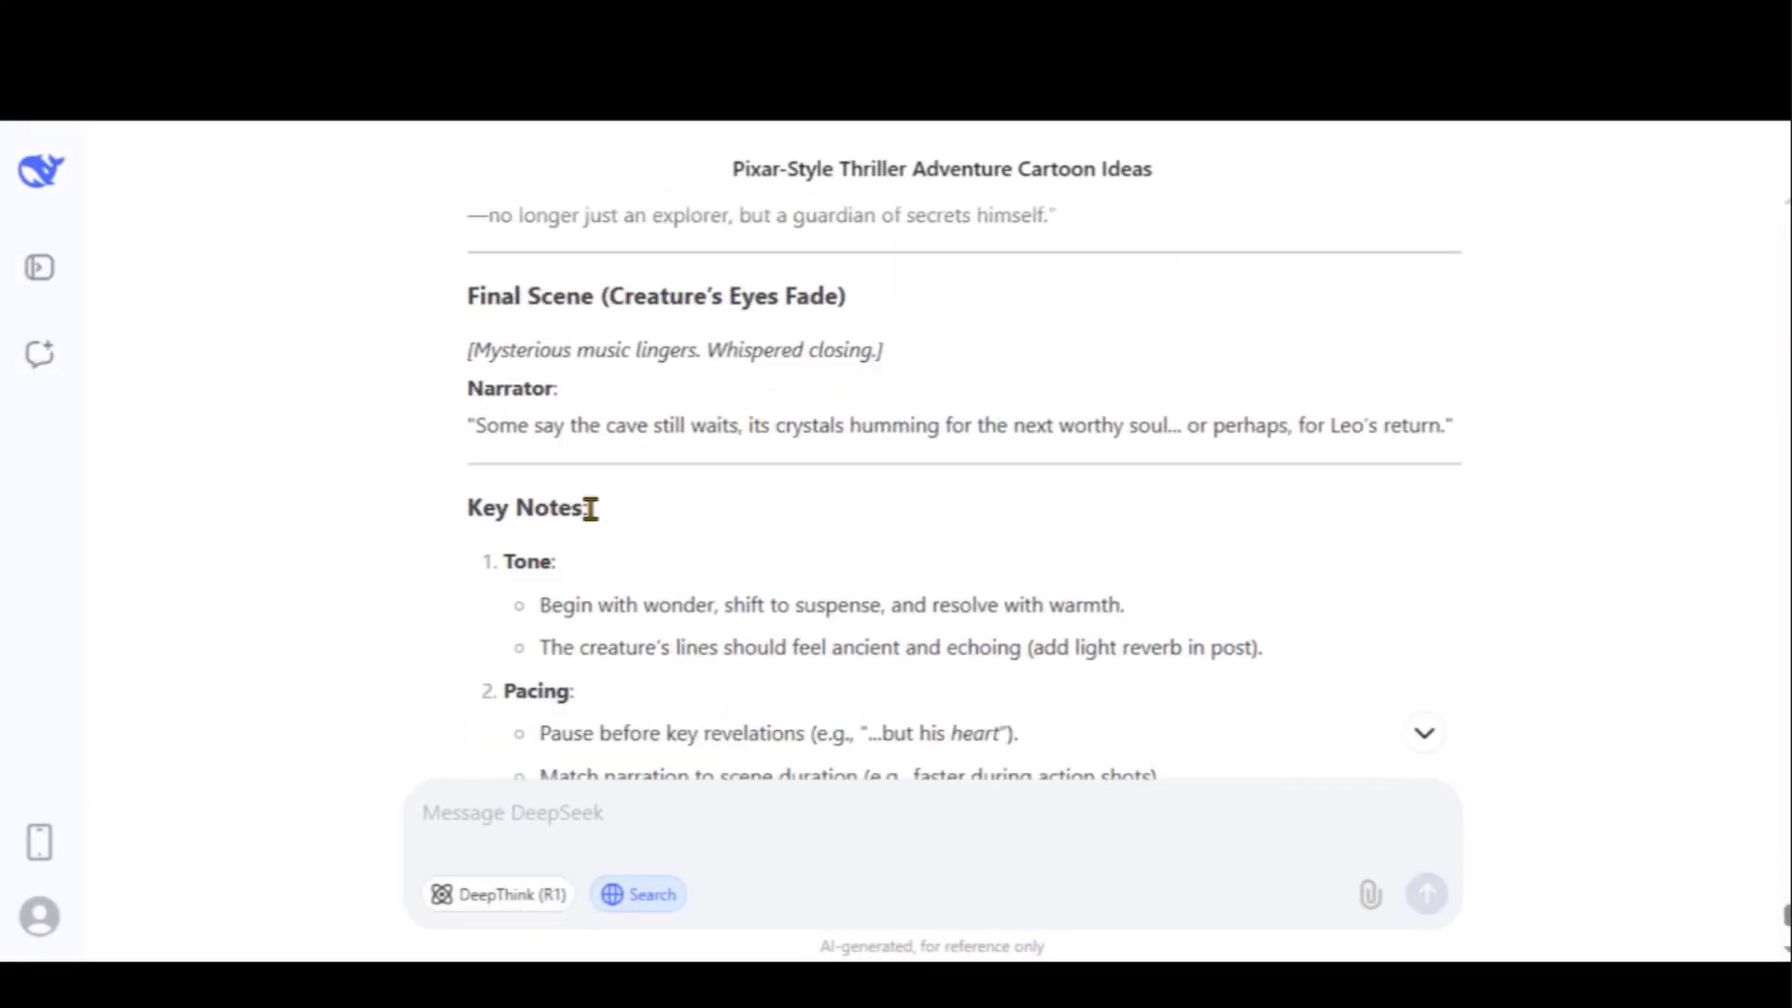
{"action": "scroll", "coordinate": [590, 508], "scroll_direction": "down", "scroll_amount": 5}
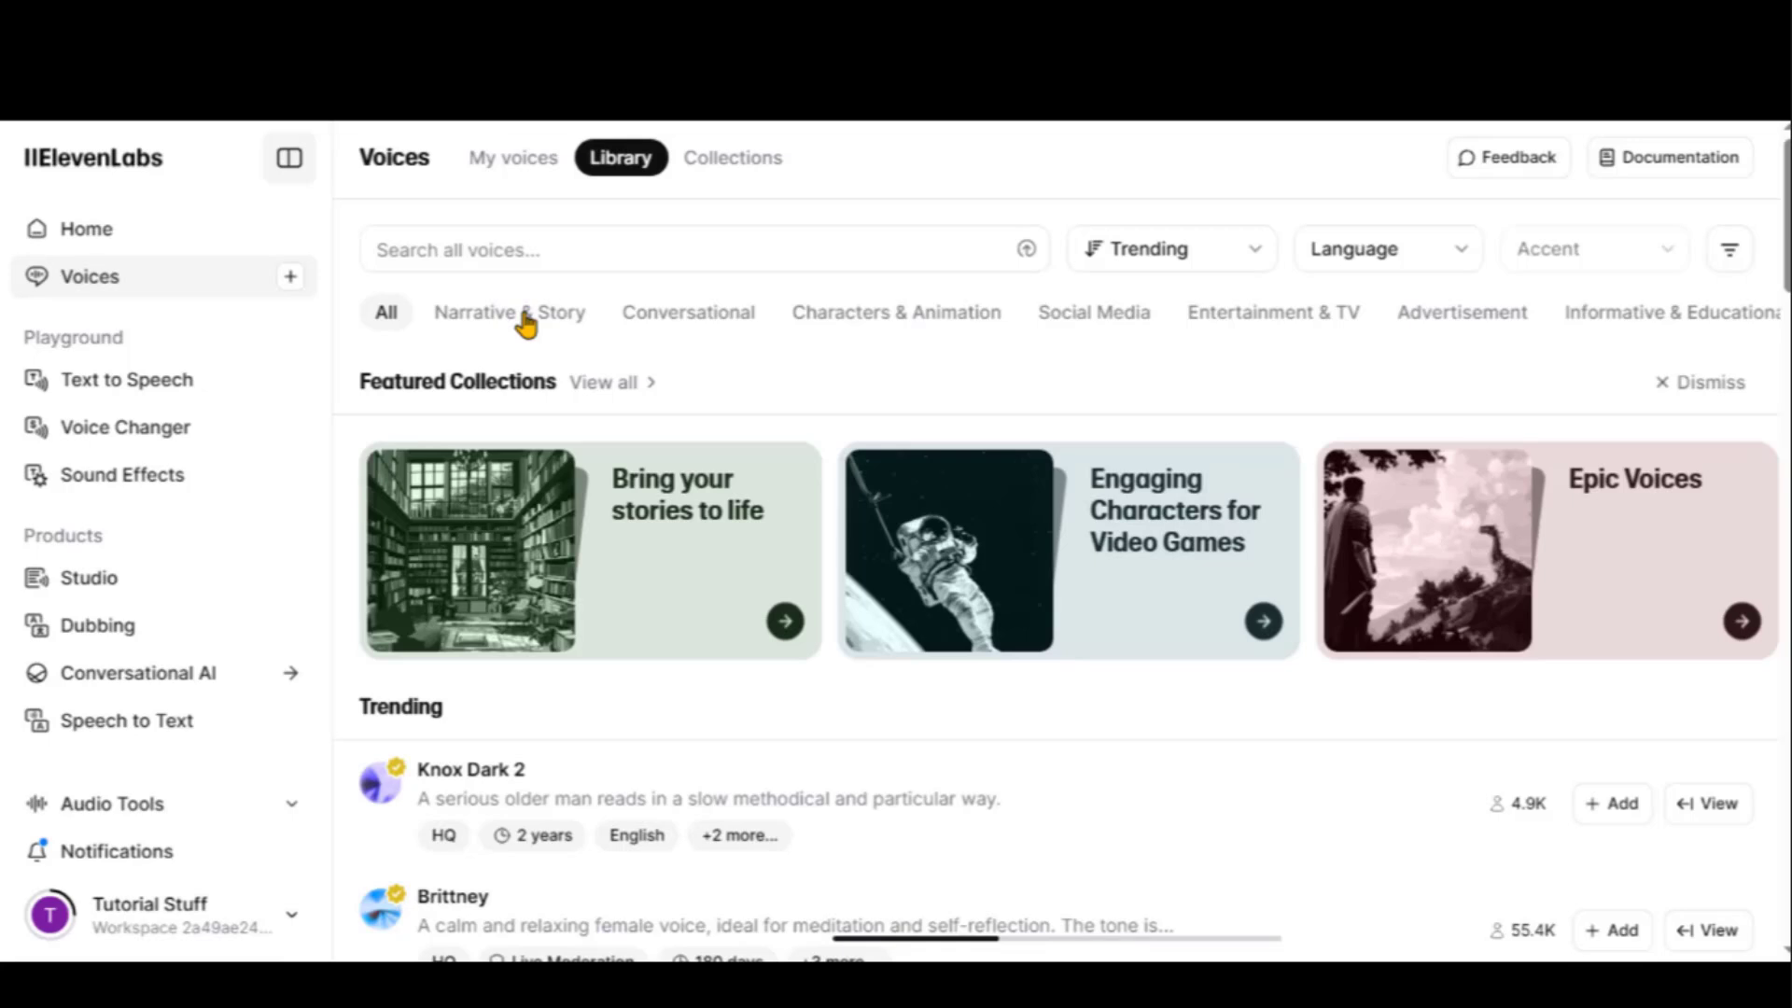
Filter voices to Narrative & Story, English, American accent, and preview Joe Inglewood
{"action": "left_click", "coordinate": [527, 317]}
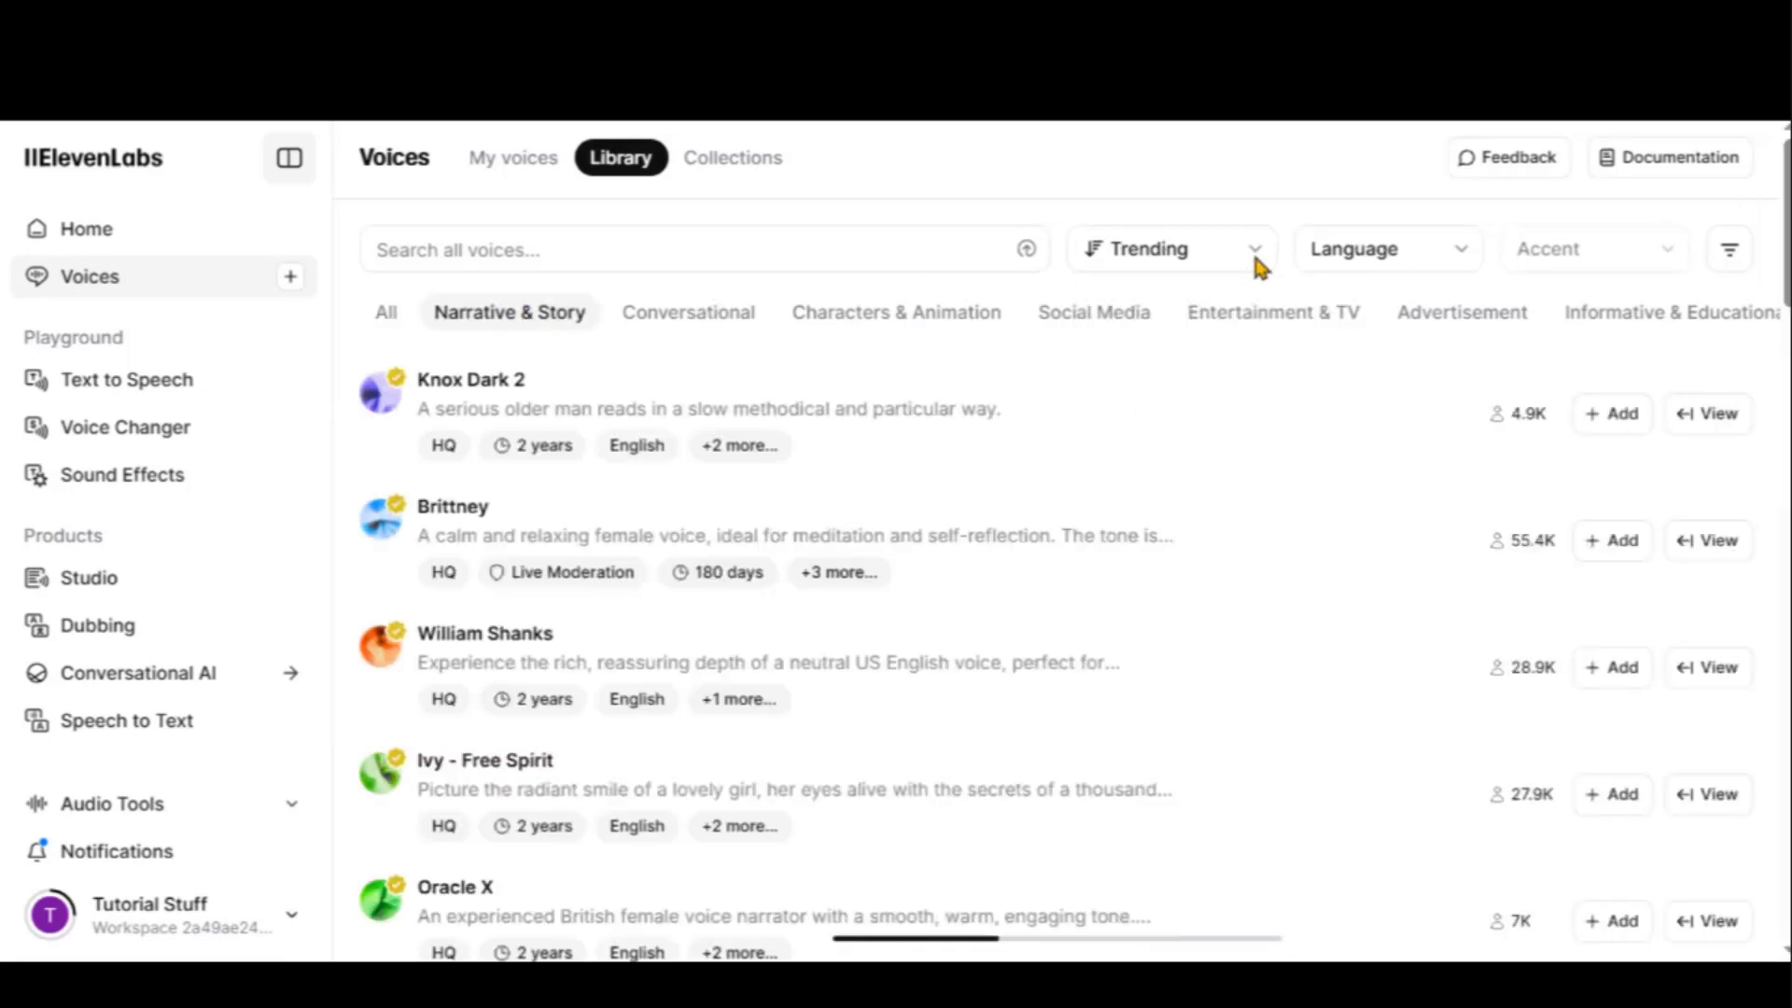
{"action": "left_click", "coordinate": [1372, 256]}
{"action": "scroll", "coordinate": [1350, 511], "scroll_direction": "down", "scroll_amount": 4}
{"action": "scroll", "coordinate": [1350, 511], "scroll_direction": "up", "scroll_amount": 3}
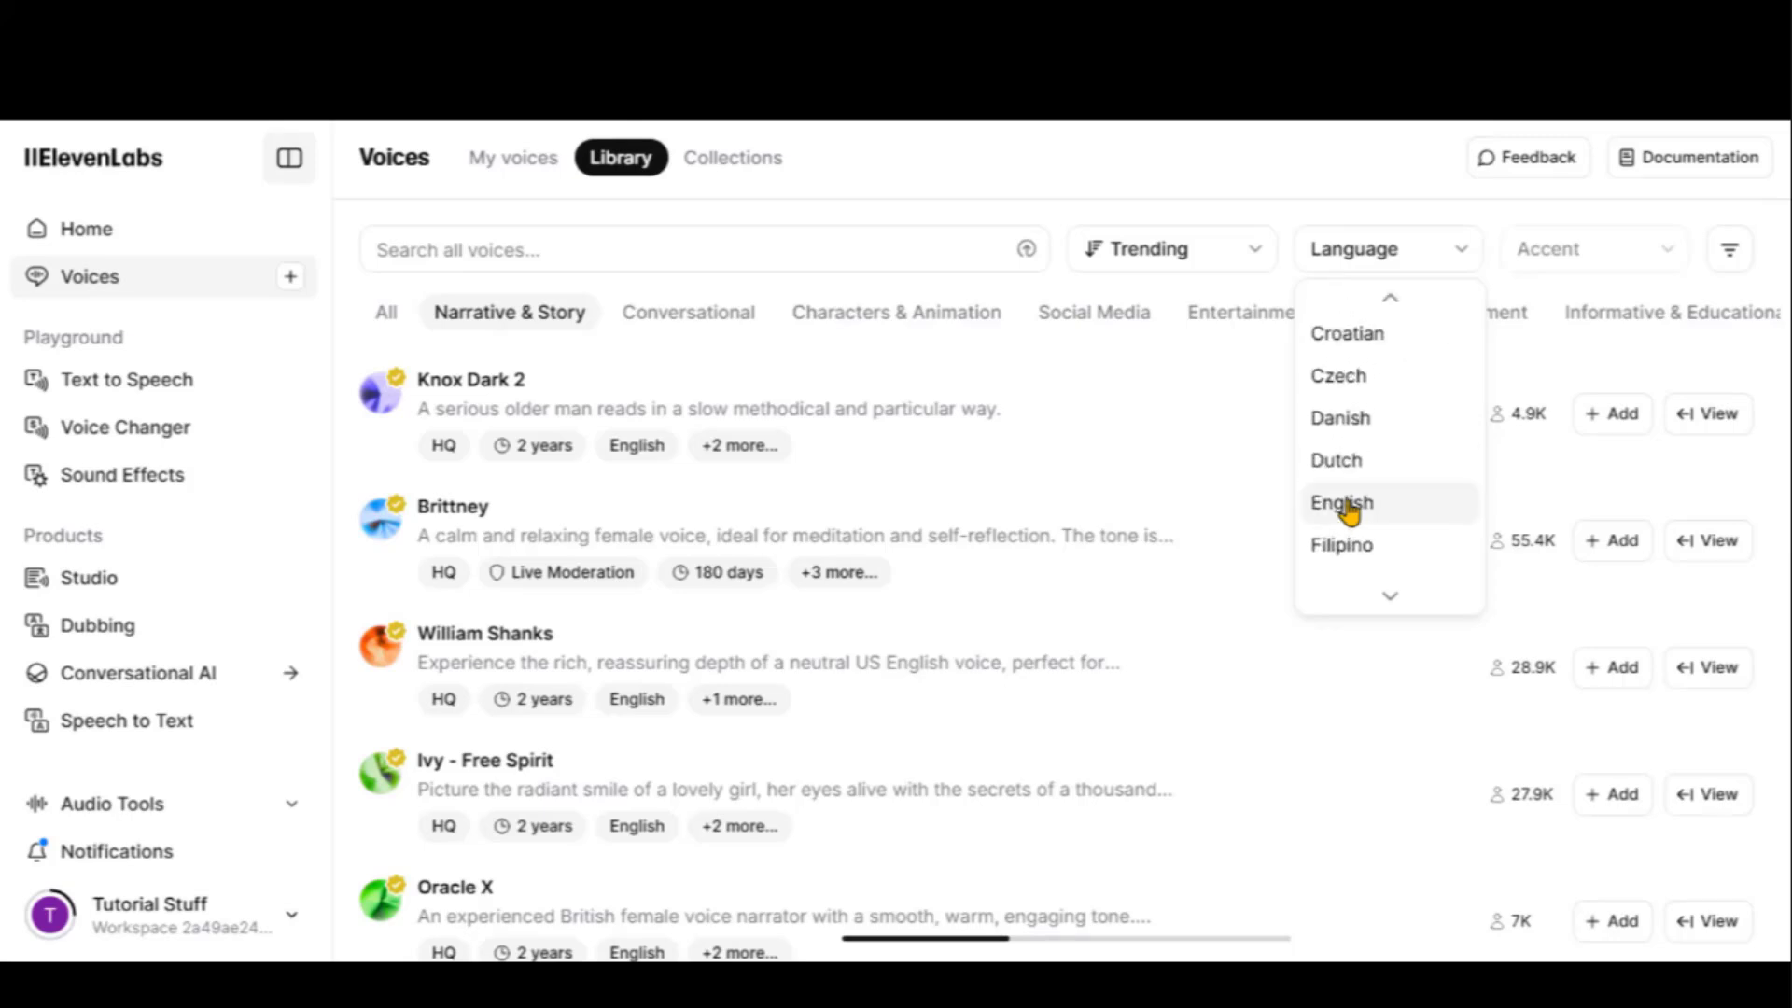
{"action": "left_click", "coordinate": [1344, 501]}
{"action": "left_click", "coordinate": [1652, 252]}
{"action": "scroll", "coordinate": [1589, 392], "scroll_direction": "down", "scroll_amount": 10}
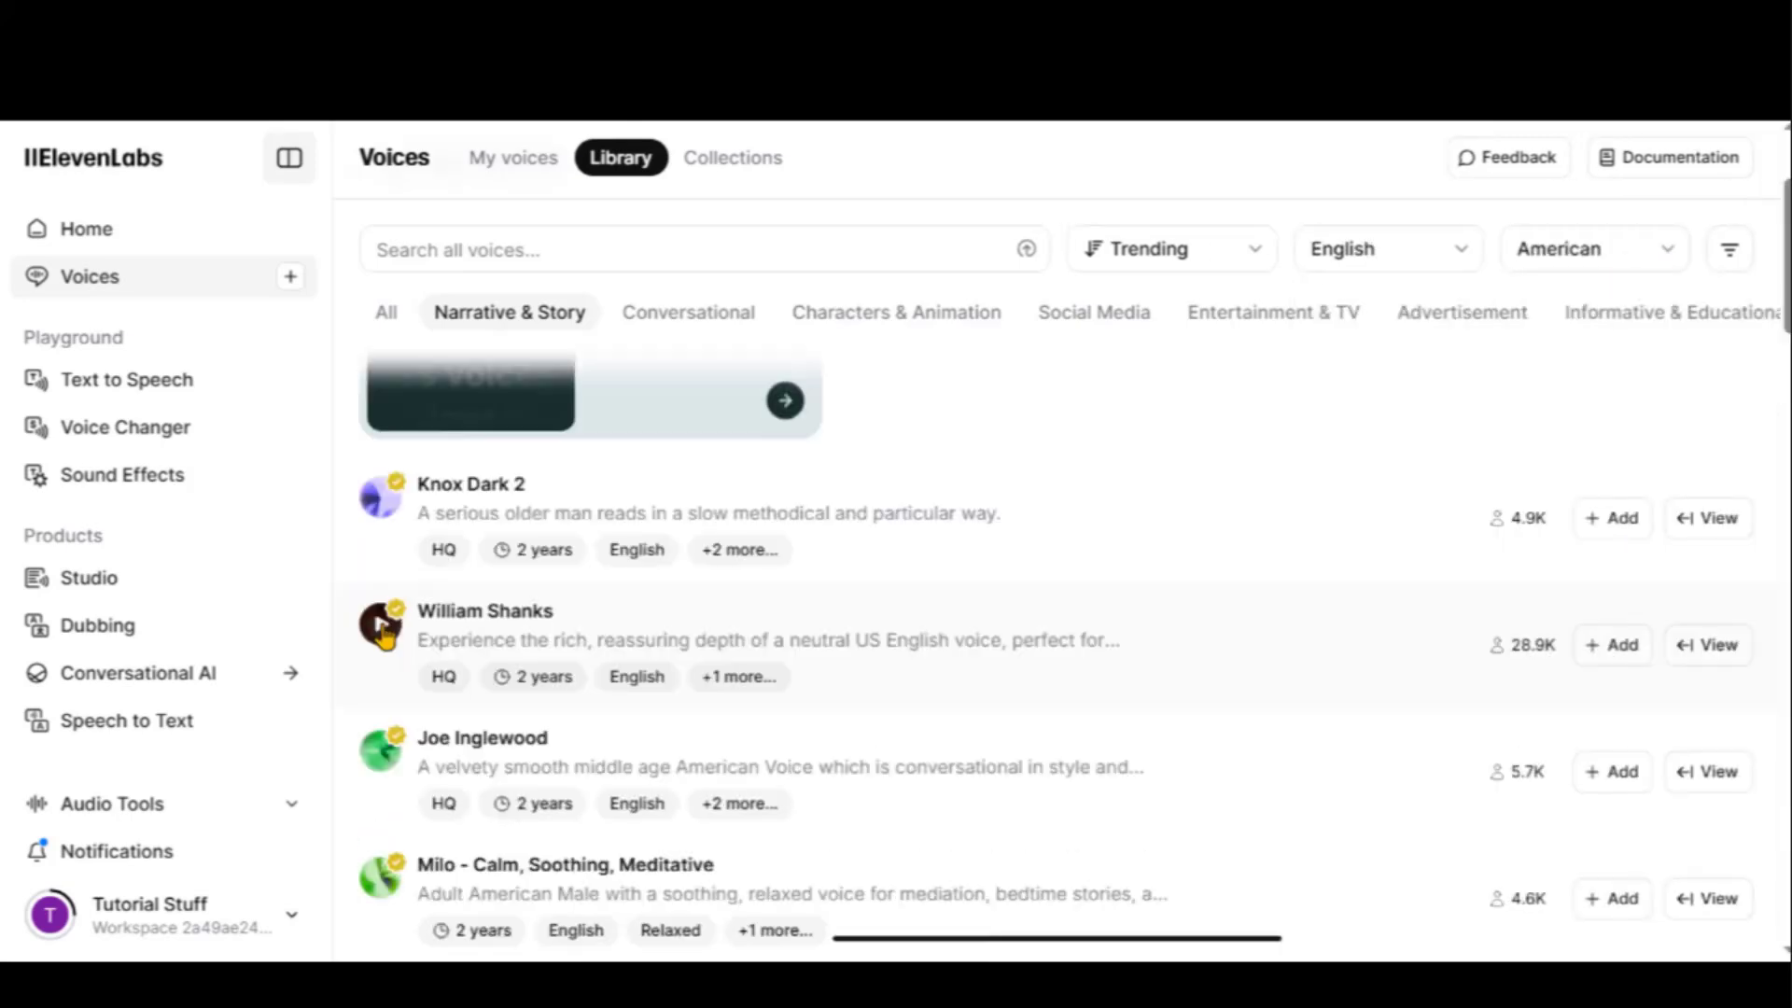
{"action": "left_click", "coordinate": [383, 628]}
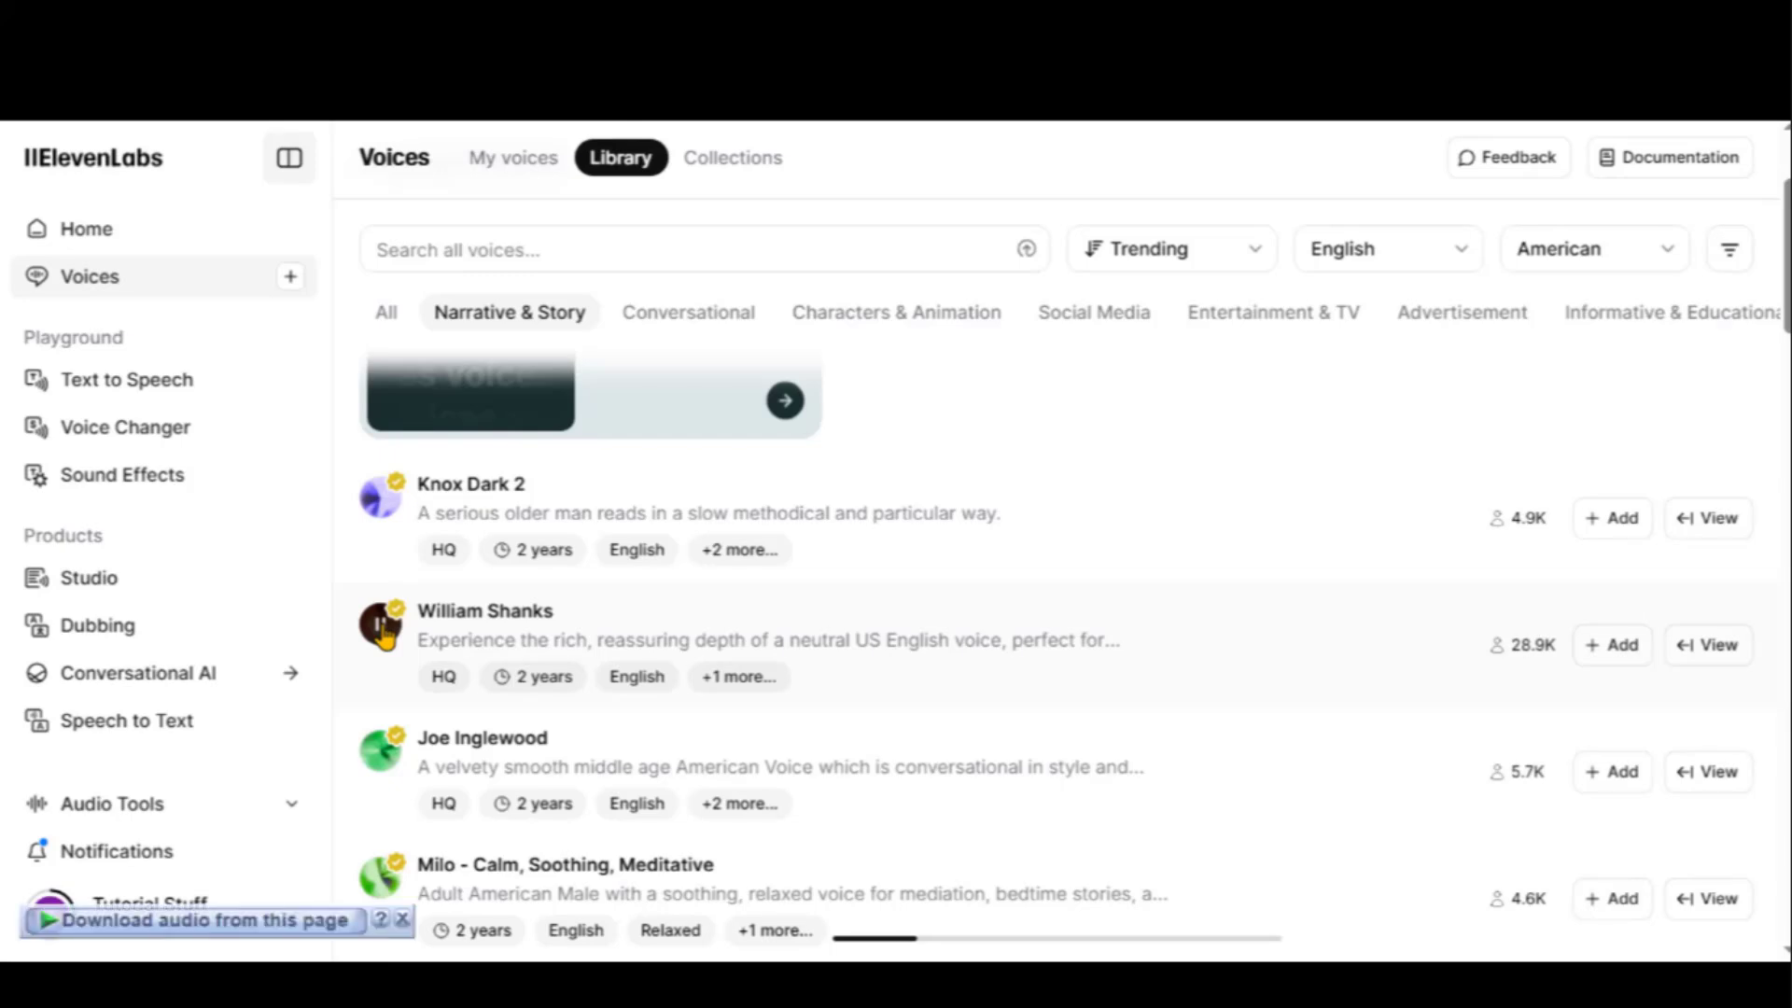
{"action": "left_click", "coordinate": [383, 752]}
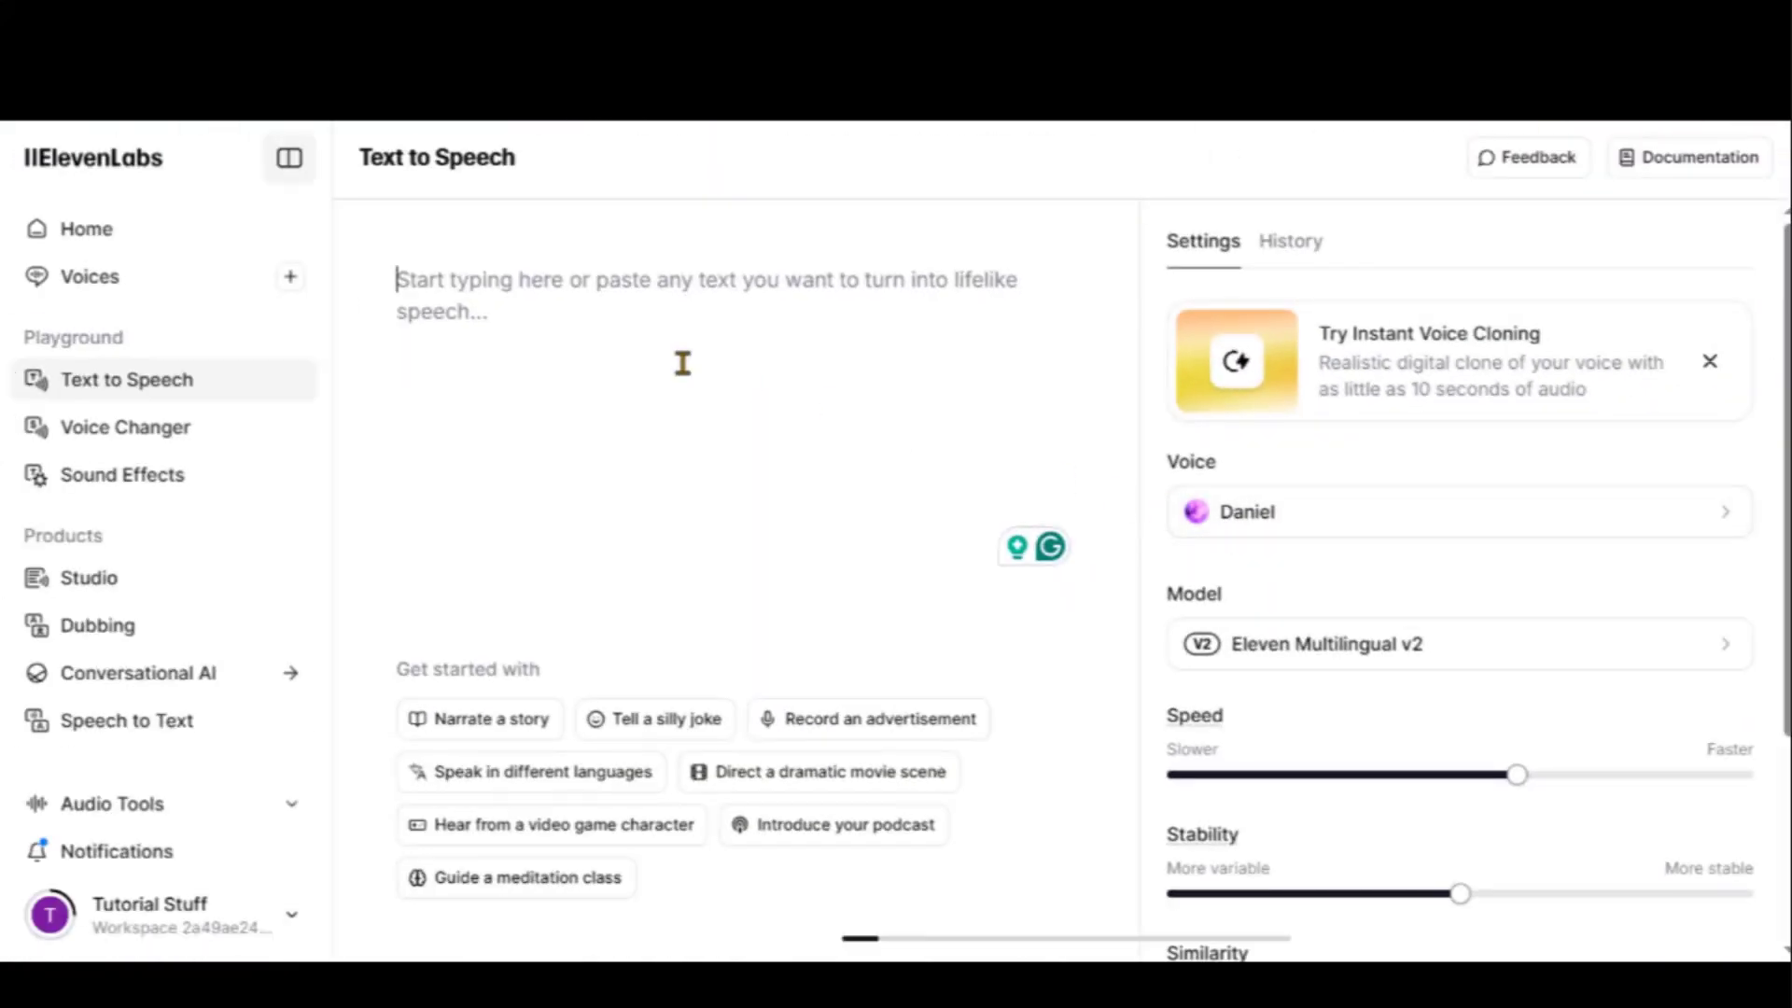
Paste the opening narration, generate its speech, and play it back
{"action": "key", "text": "ctrl+v"}
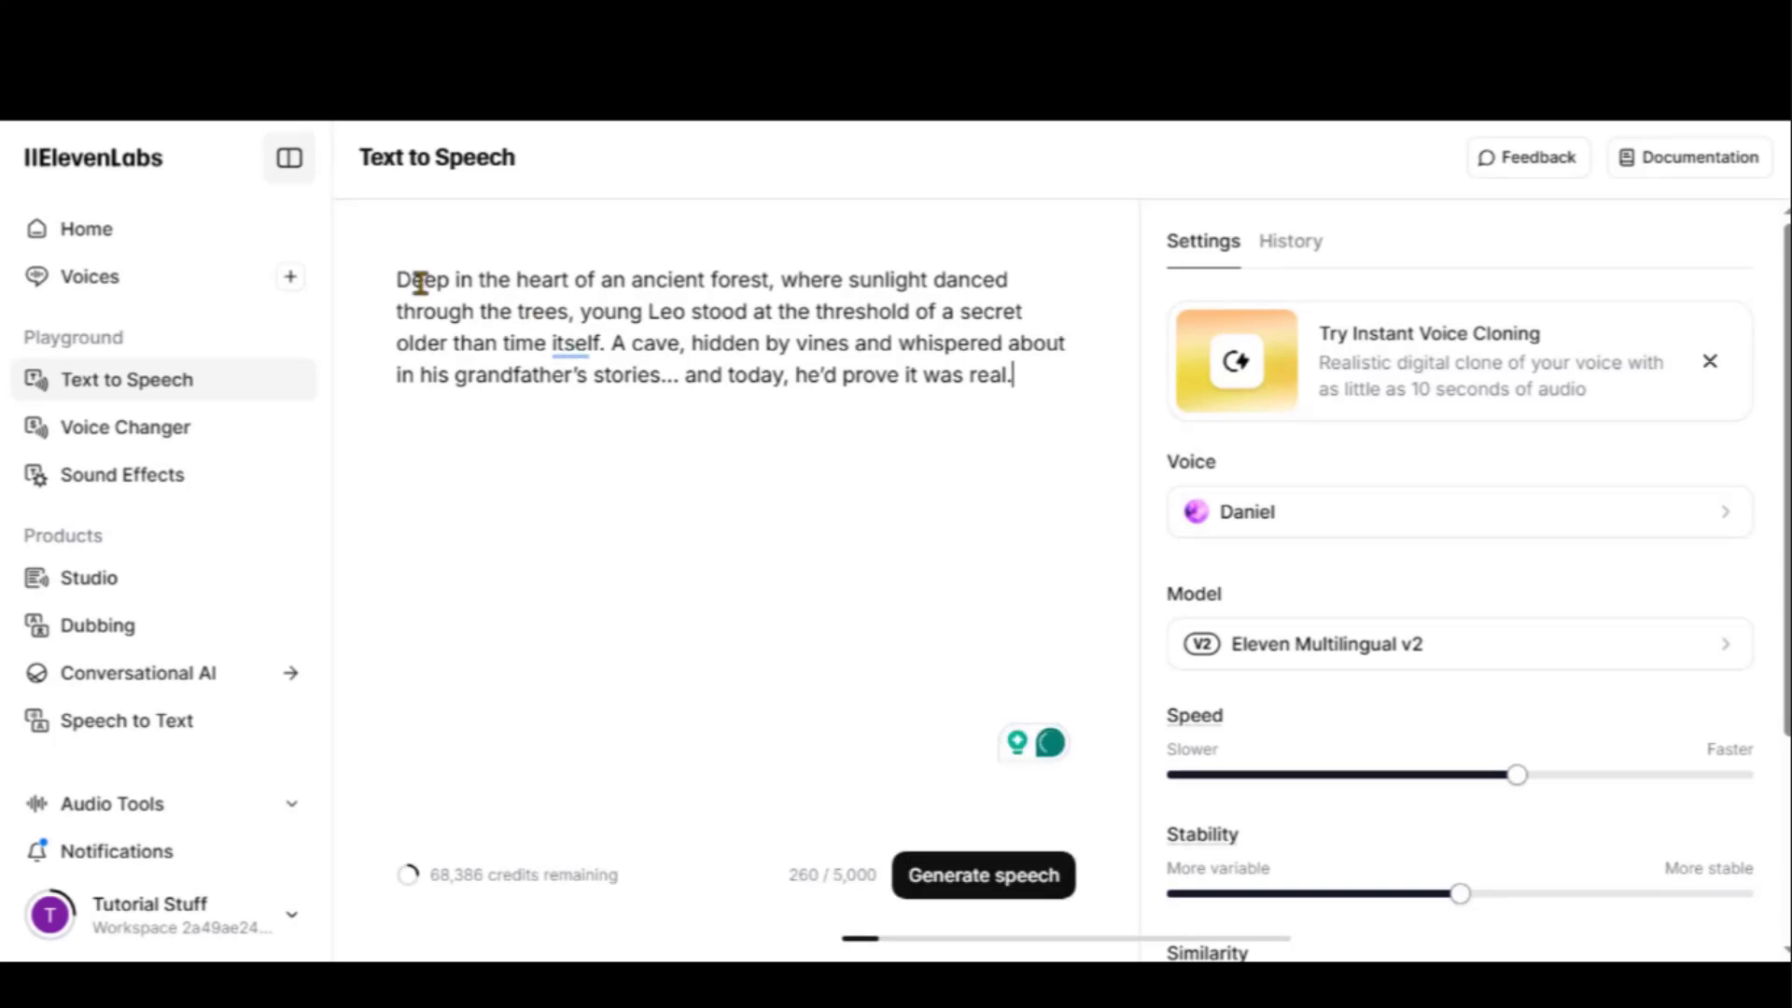
{"action": "left_click_drag", "start_coordinate": [416, 283], "coordinate": [948, 376]}
{"action": "left_click", "coordinate": [1012, 375]}
{"action": "left_click", "coordinate": [973, 886]}
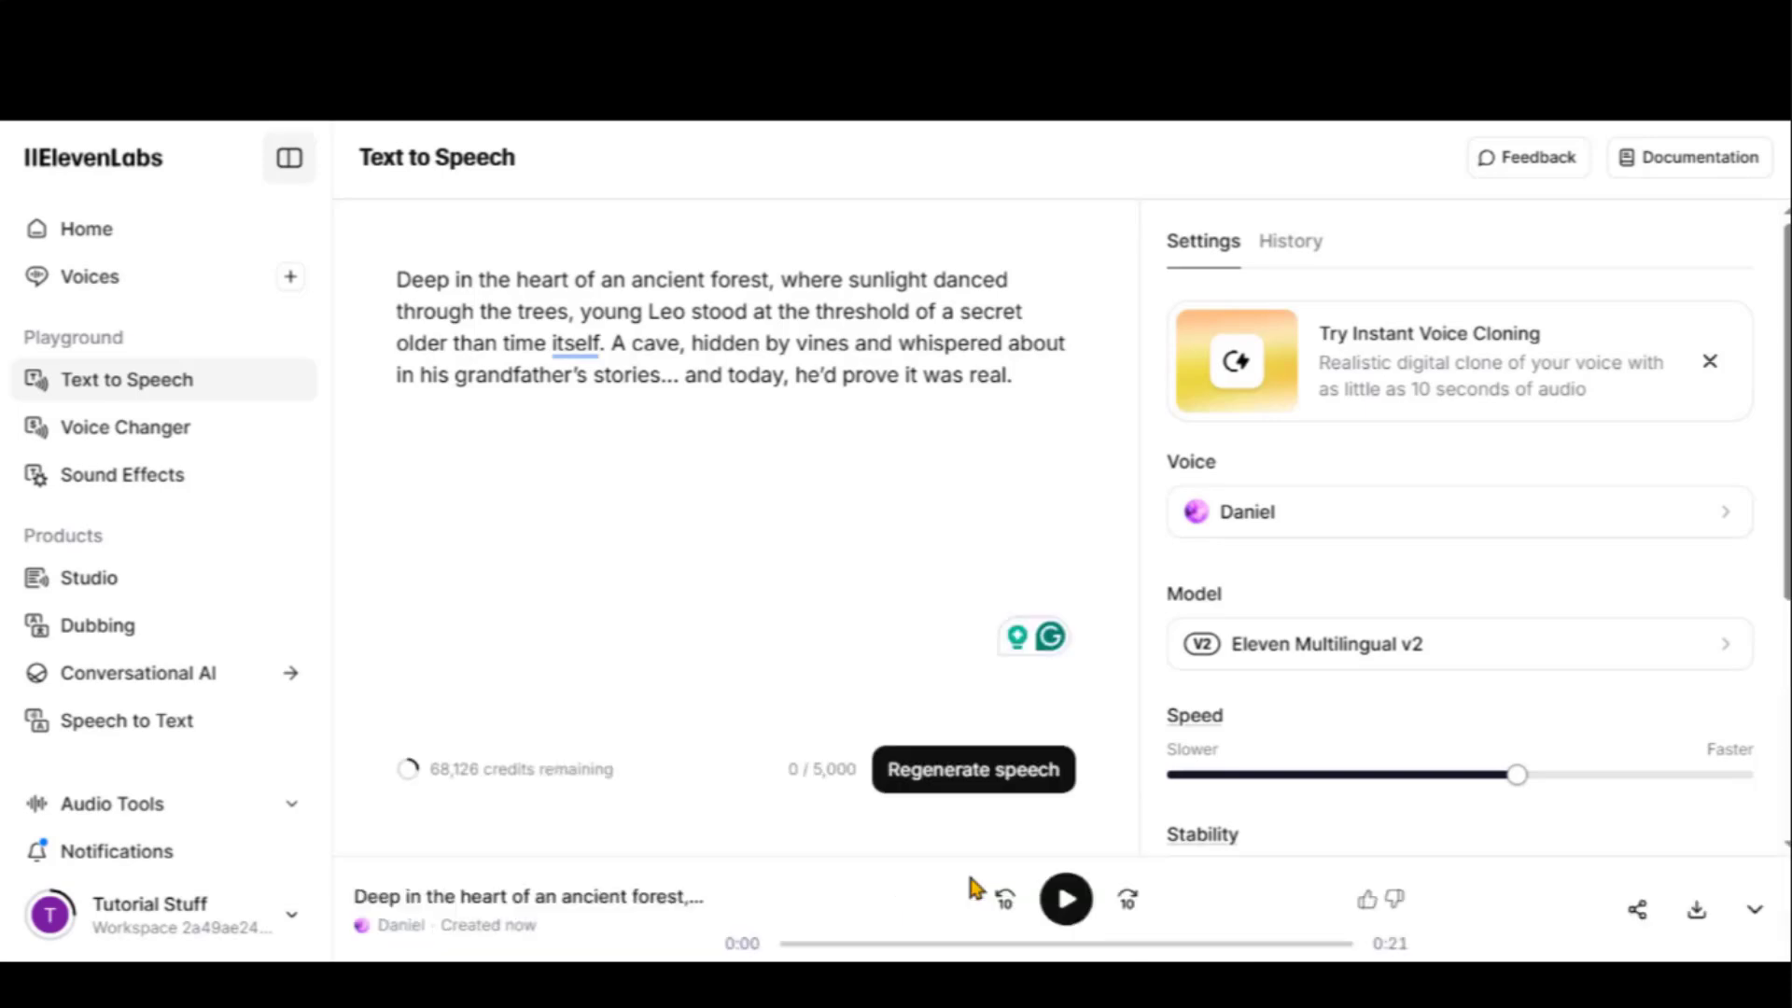
{"action": "left_click", "coordinate": [1070, 901]}
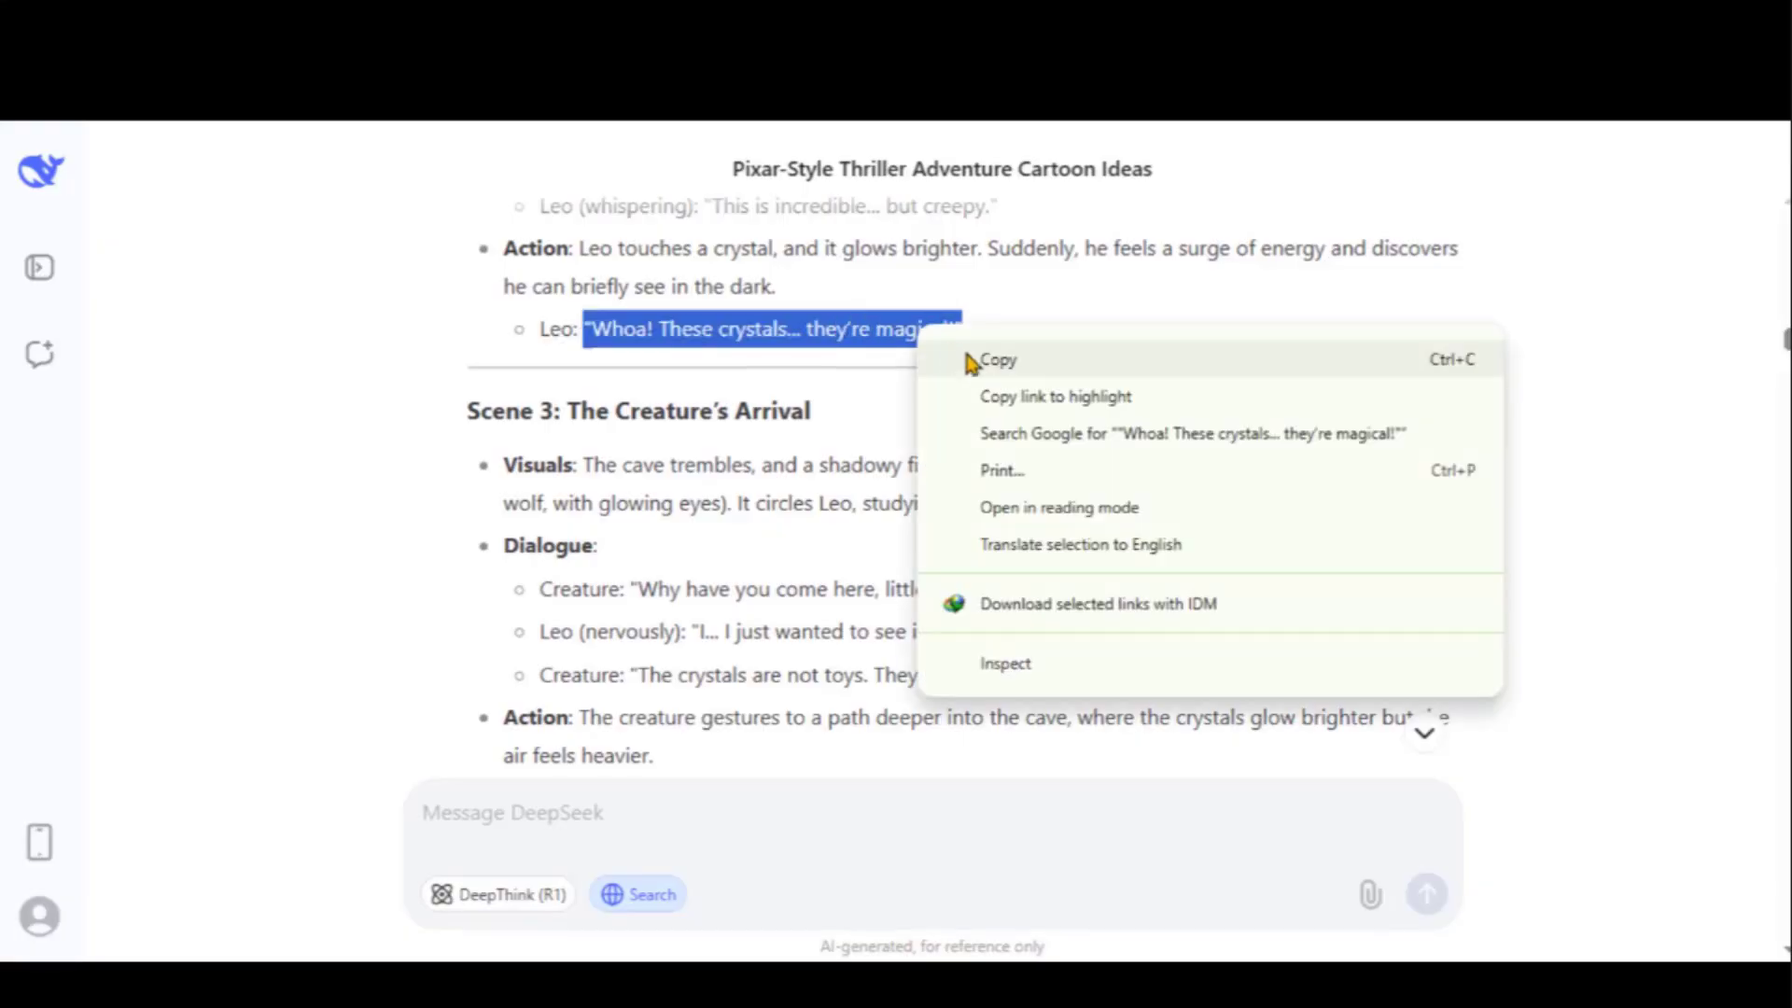
Generate Leo's line 'Whoa! These crystals… they're magical!' and download it as mp3
{"action": "left_click", "coordinate": [962, 321]}
{"action": "right_click", "coordinate": [894, 325]}
{"action": "left_click", "coordinate": [948, 369]}
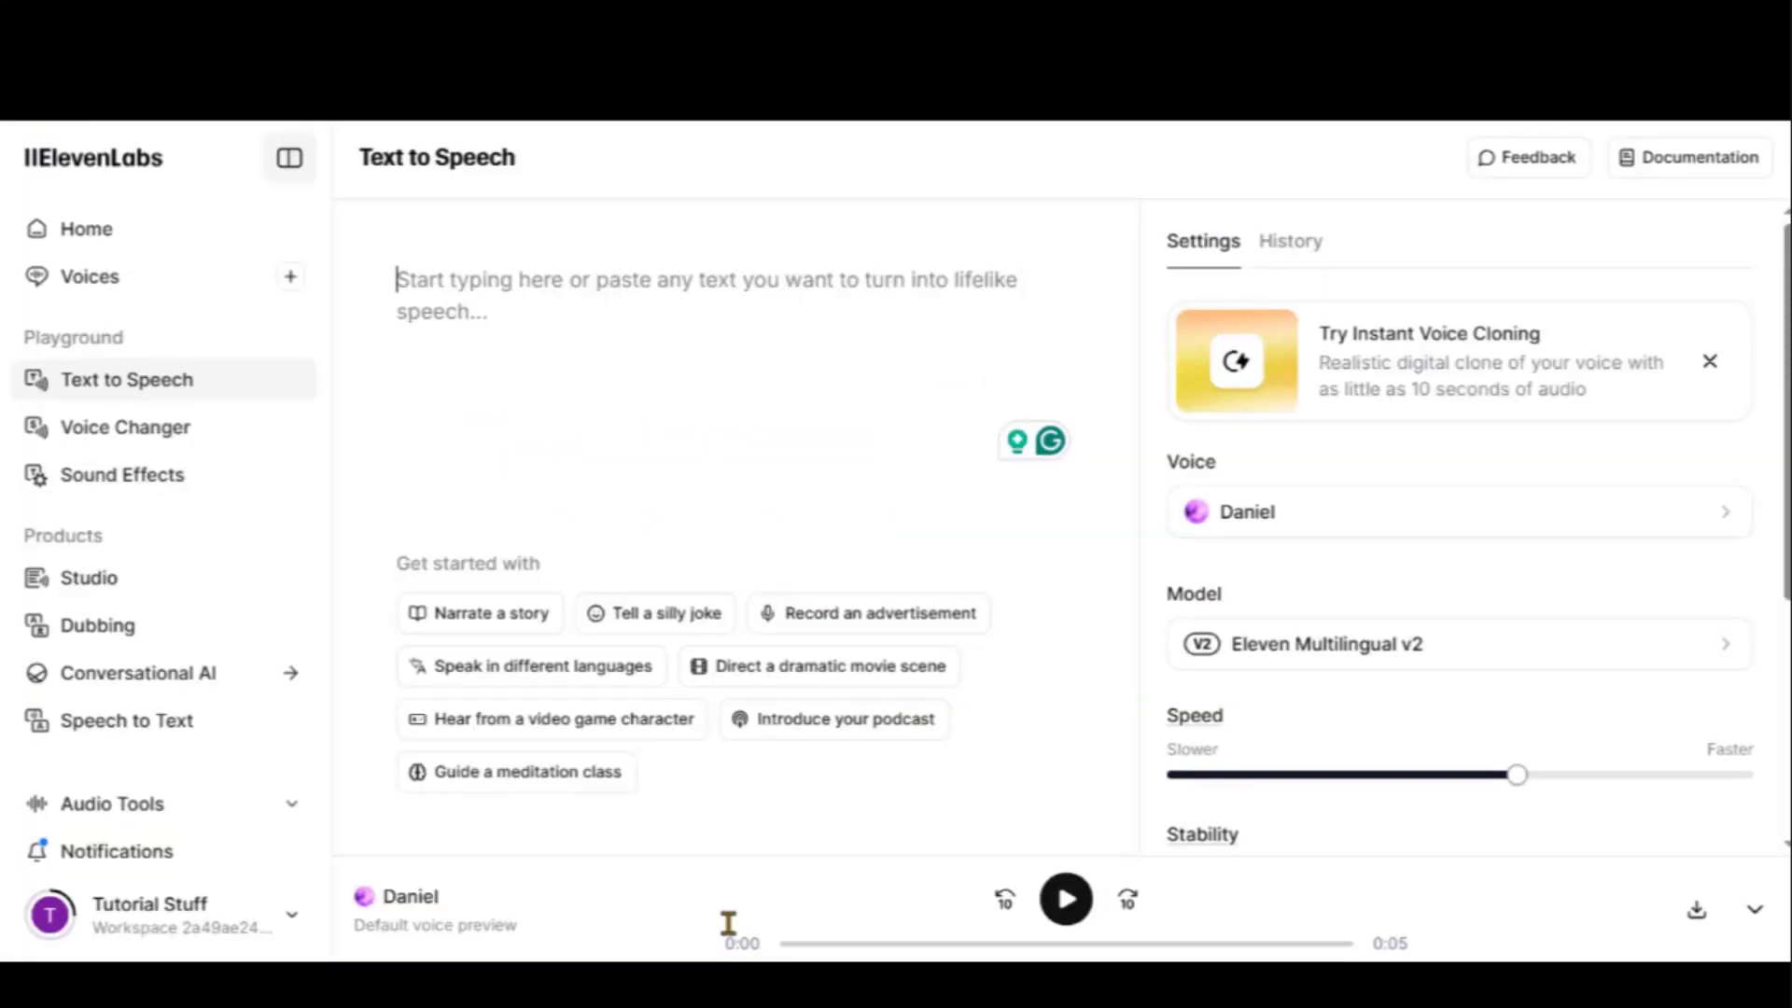
{"action": "right_click", "coordinate": [427, 271]}
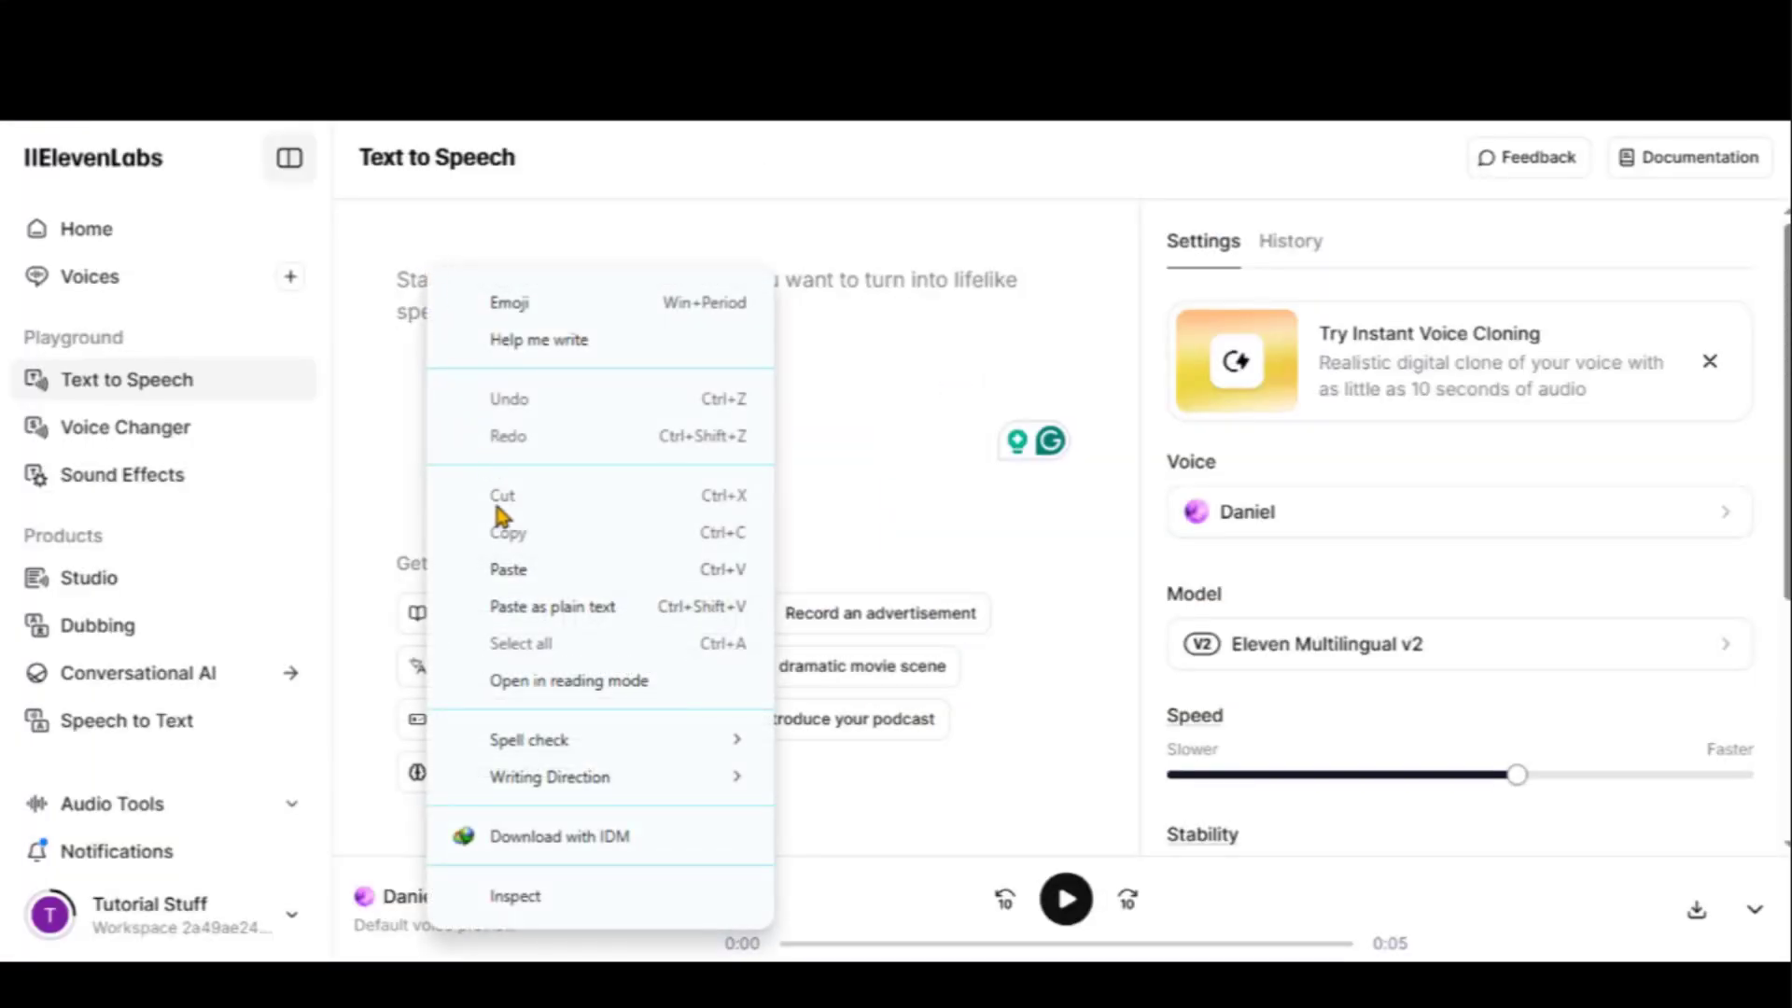
{"action": "left_click", "coordinate": [513, 569]}
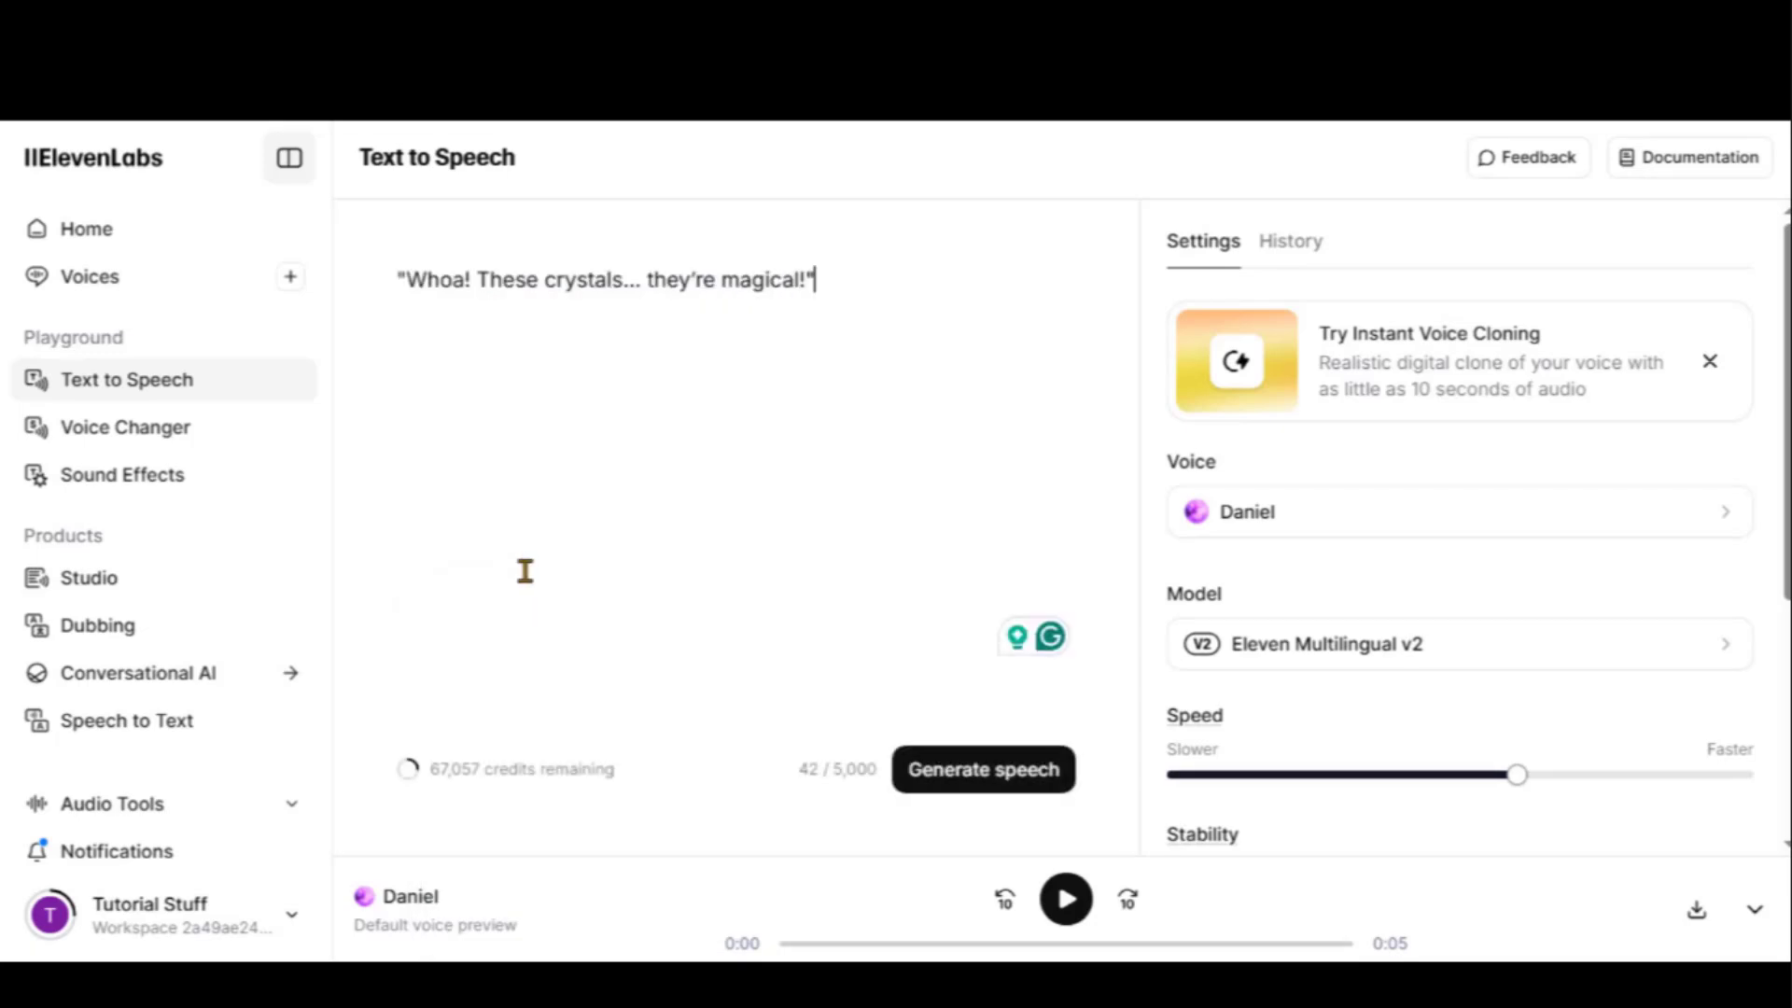
{"action": "left_click", "coordinate": [971, 788]}
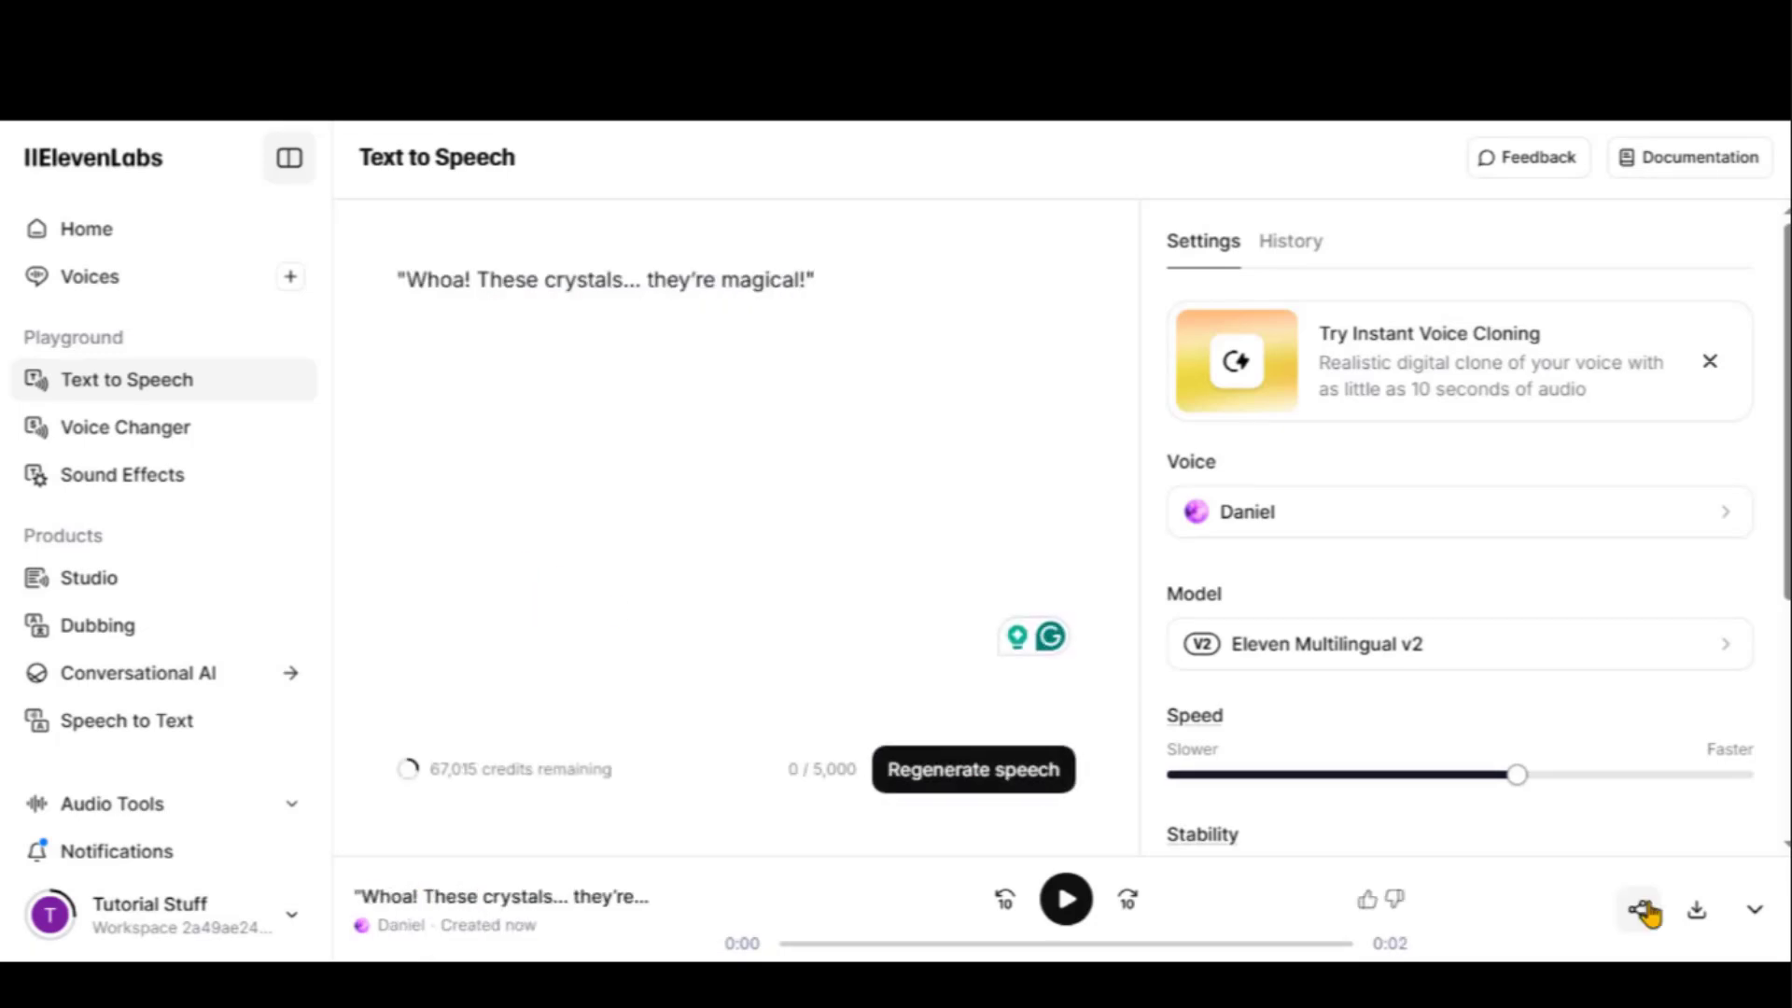
{"action": "left_click", "coordinate": [1696, 912]}
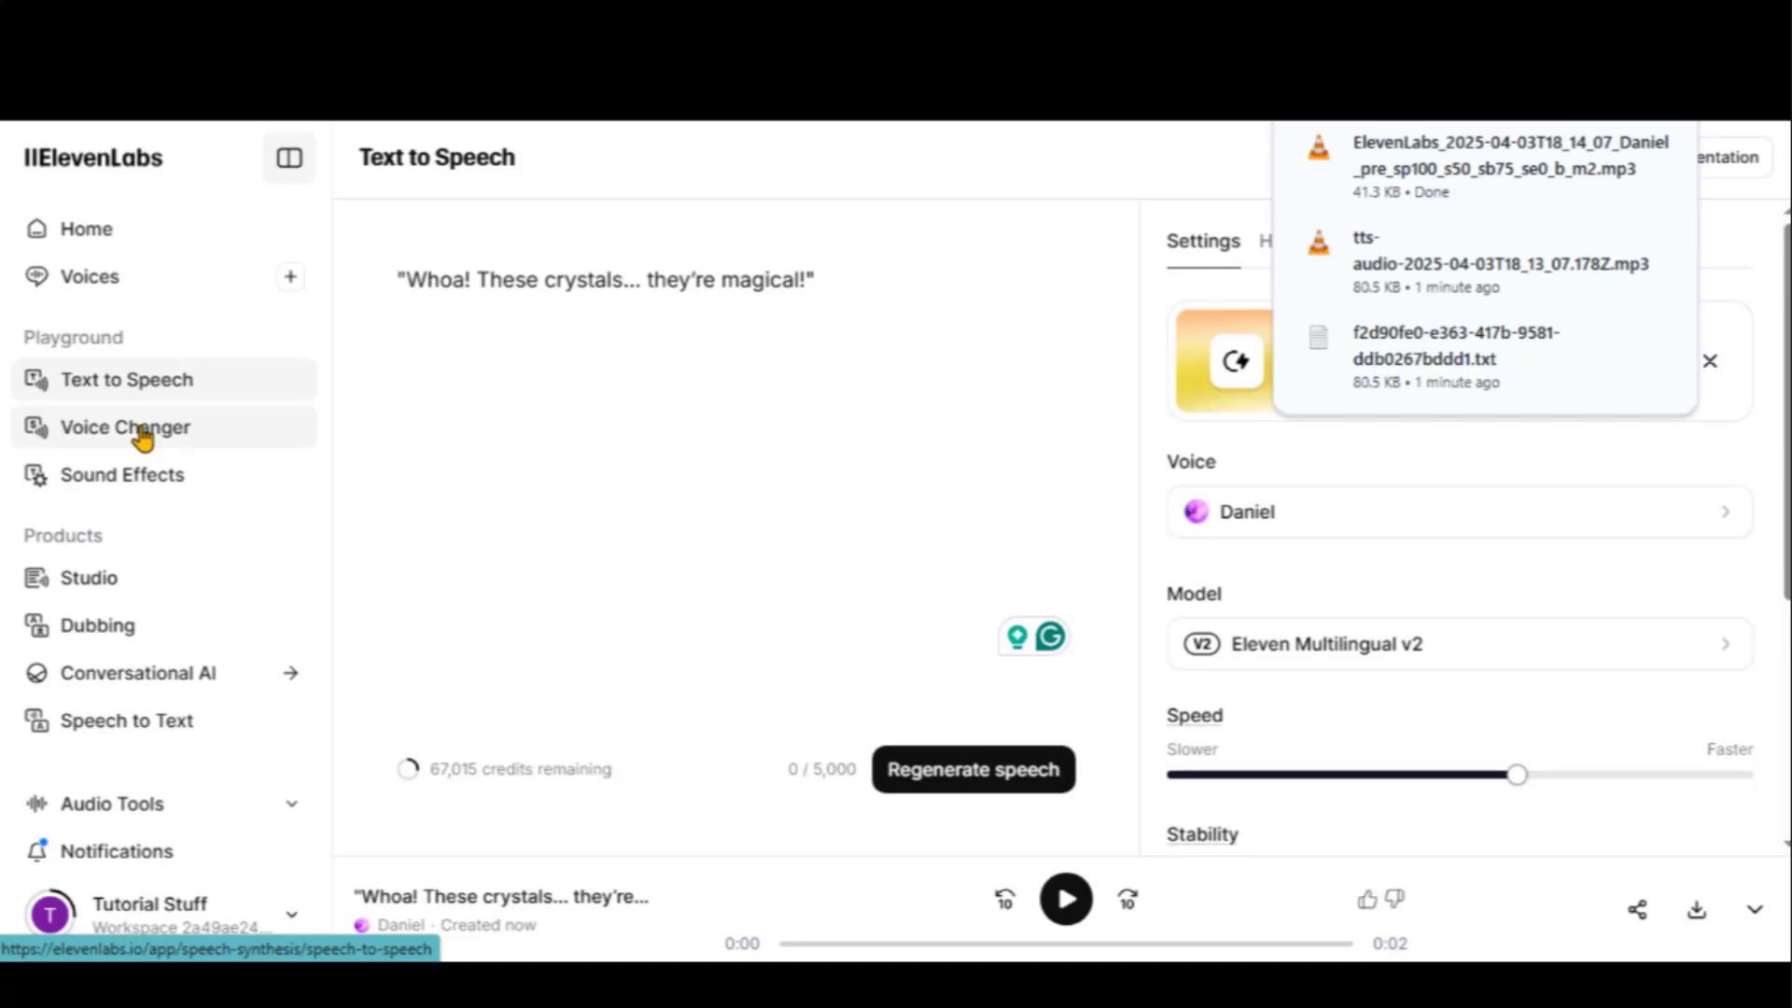
{"action": "left_click", "coordinate": [142, 436]}
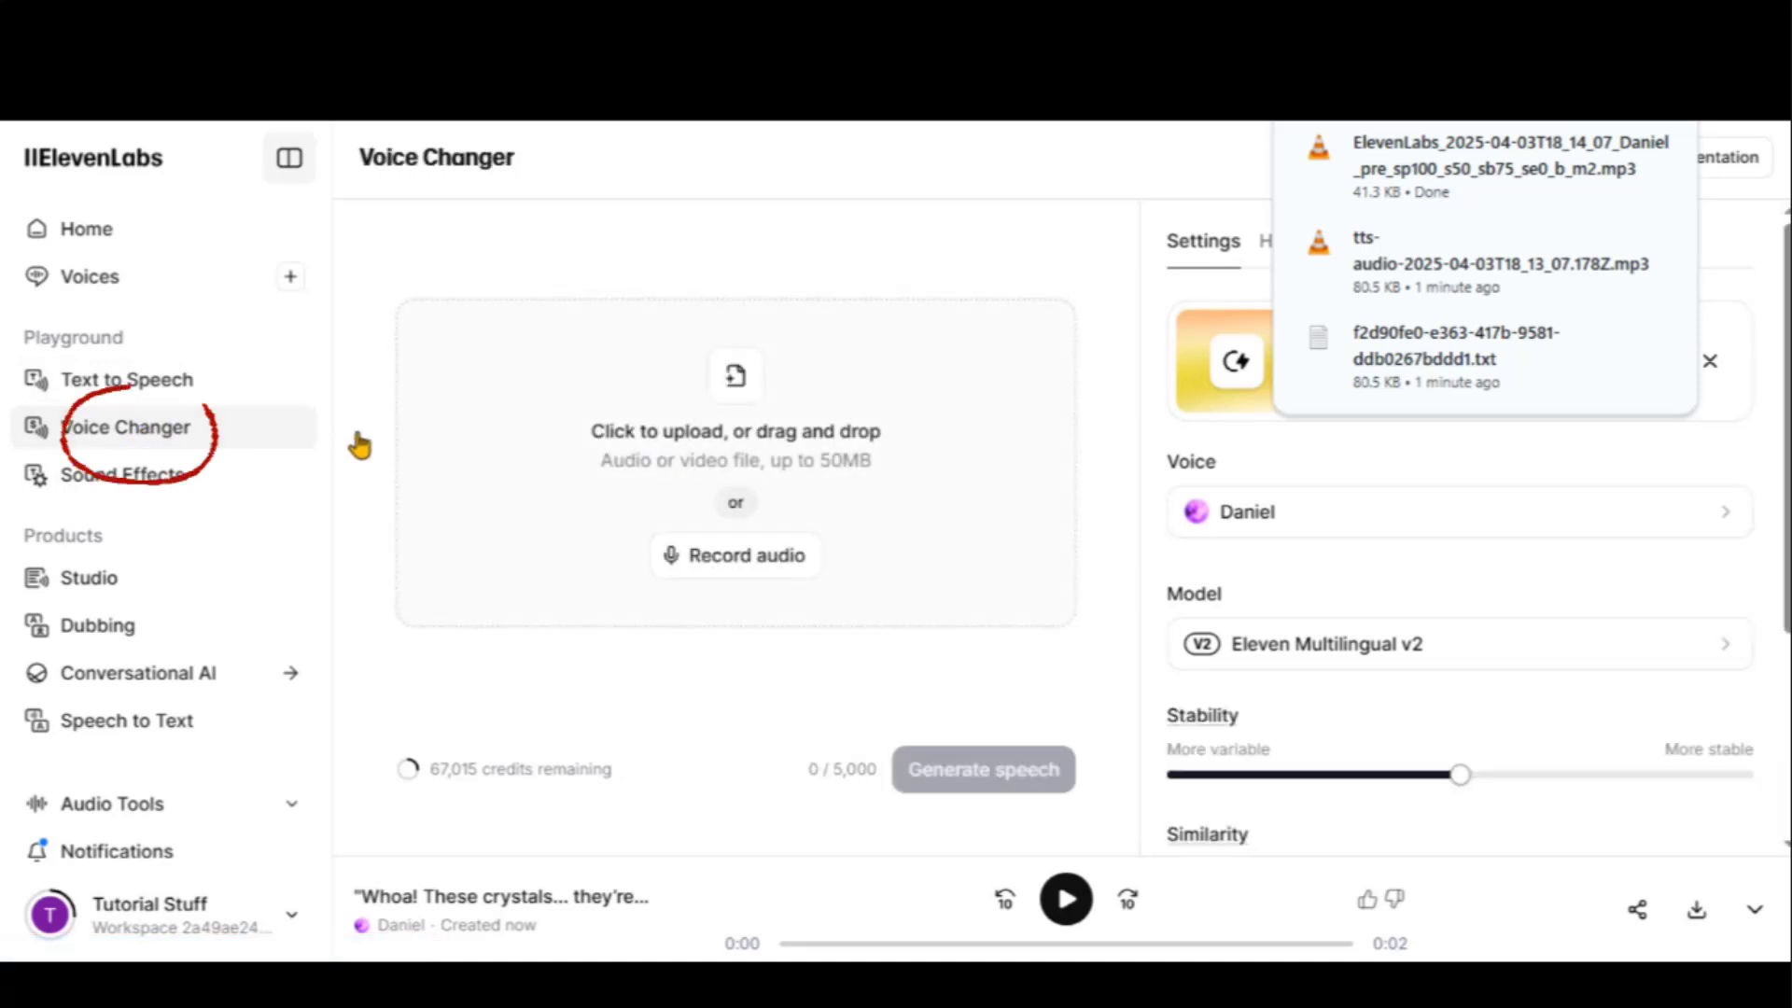
Convert emotions.mp3 to the Daniel voice and compare the converted and original clips
{"action": "left_click_drag", "start_coordinate": [359, 434], "coordinate": [704, 467]}
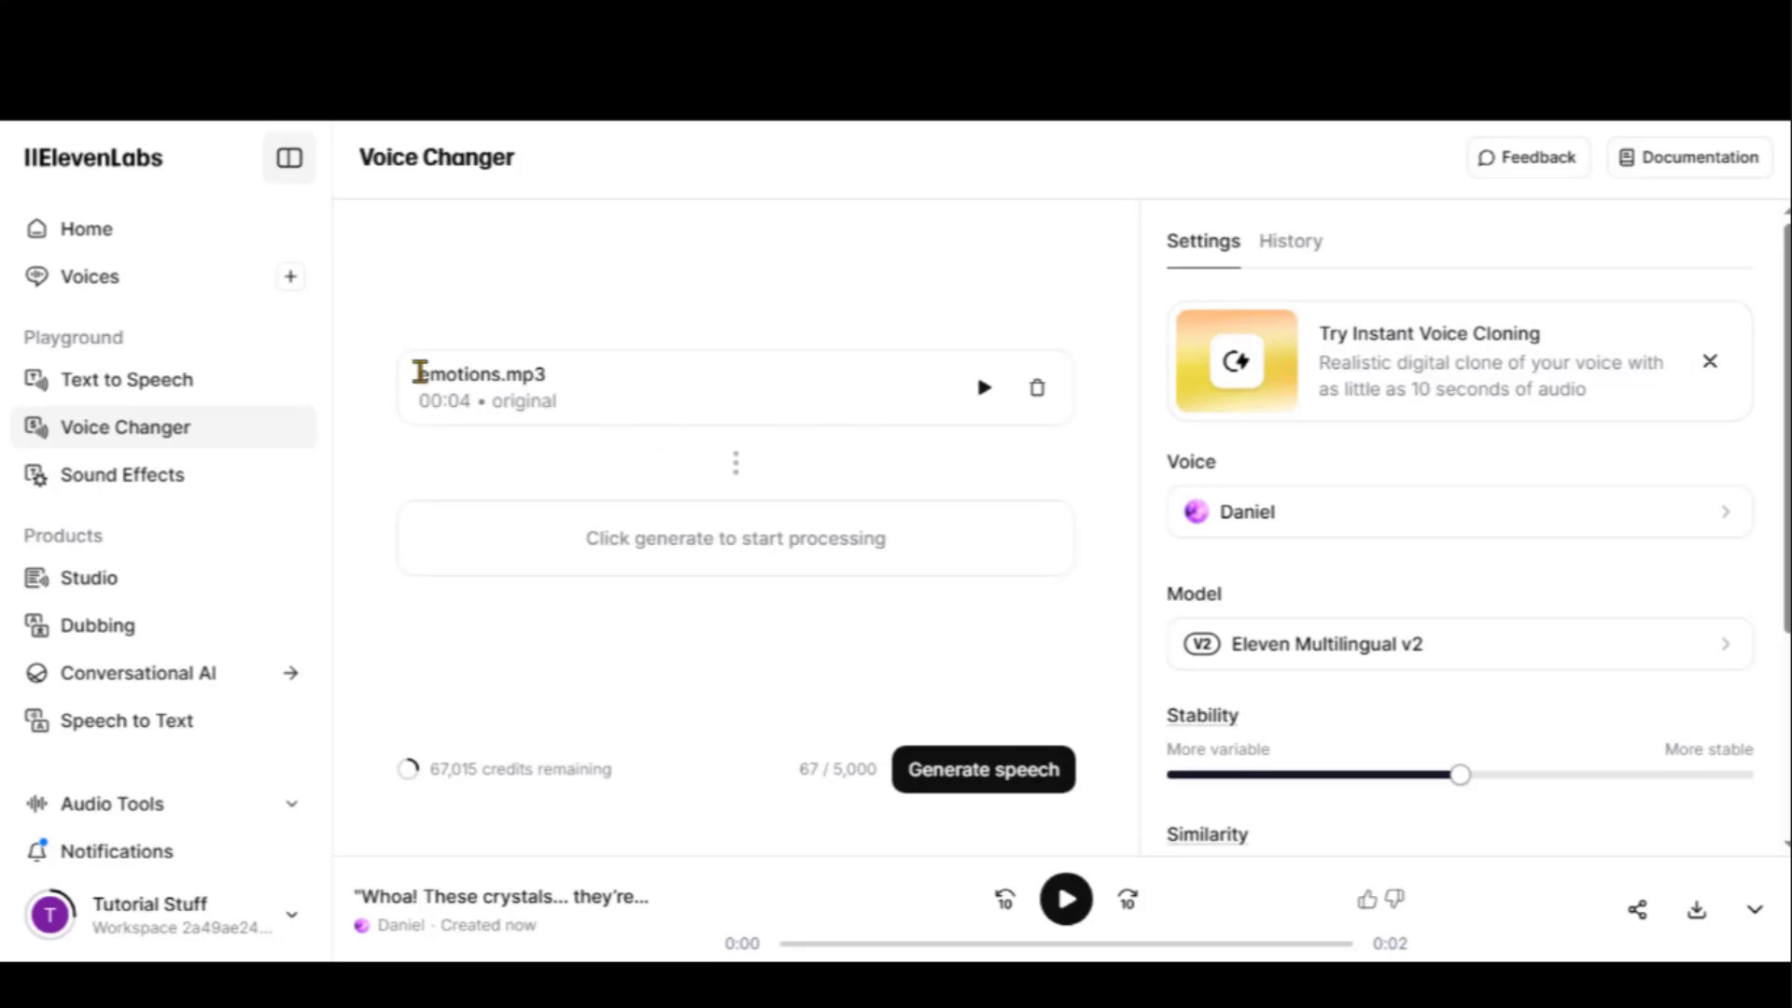
{"action": "left_click_drag", "start_coordinate": [419, 373], "coordinate": [548, 380]}
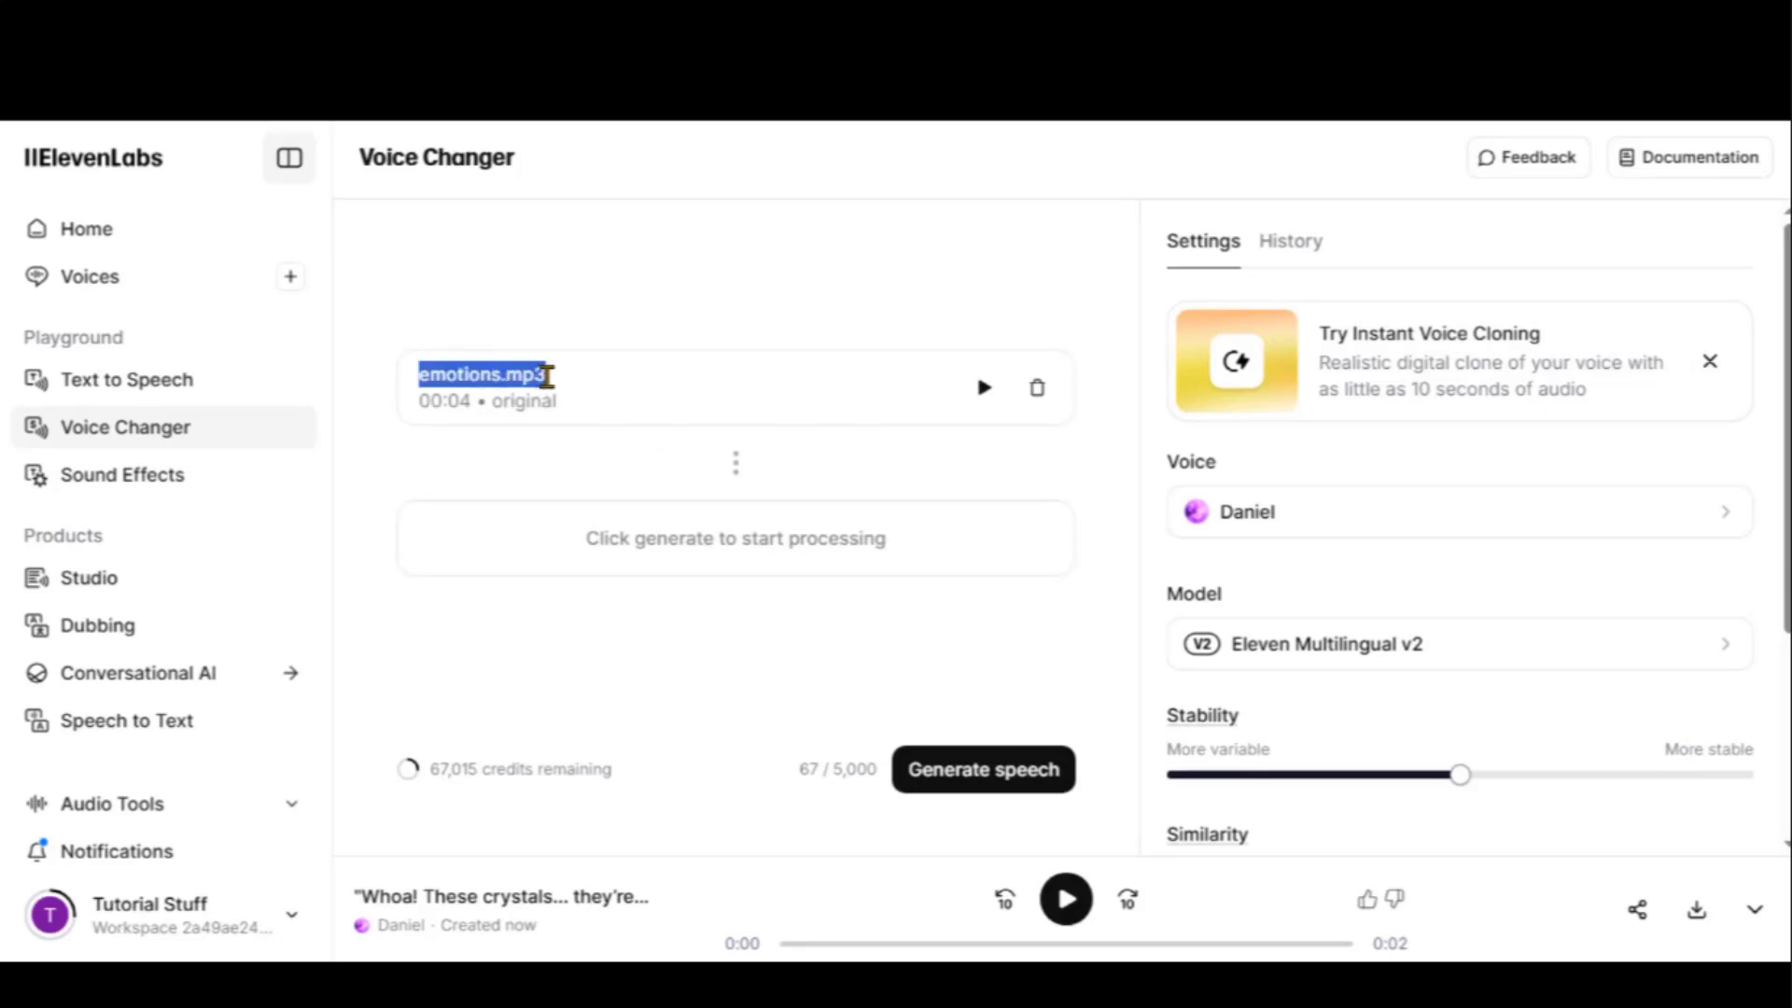
{"action": "left_click", "coordinate": [476, 478]}
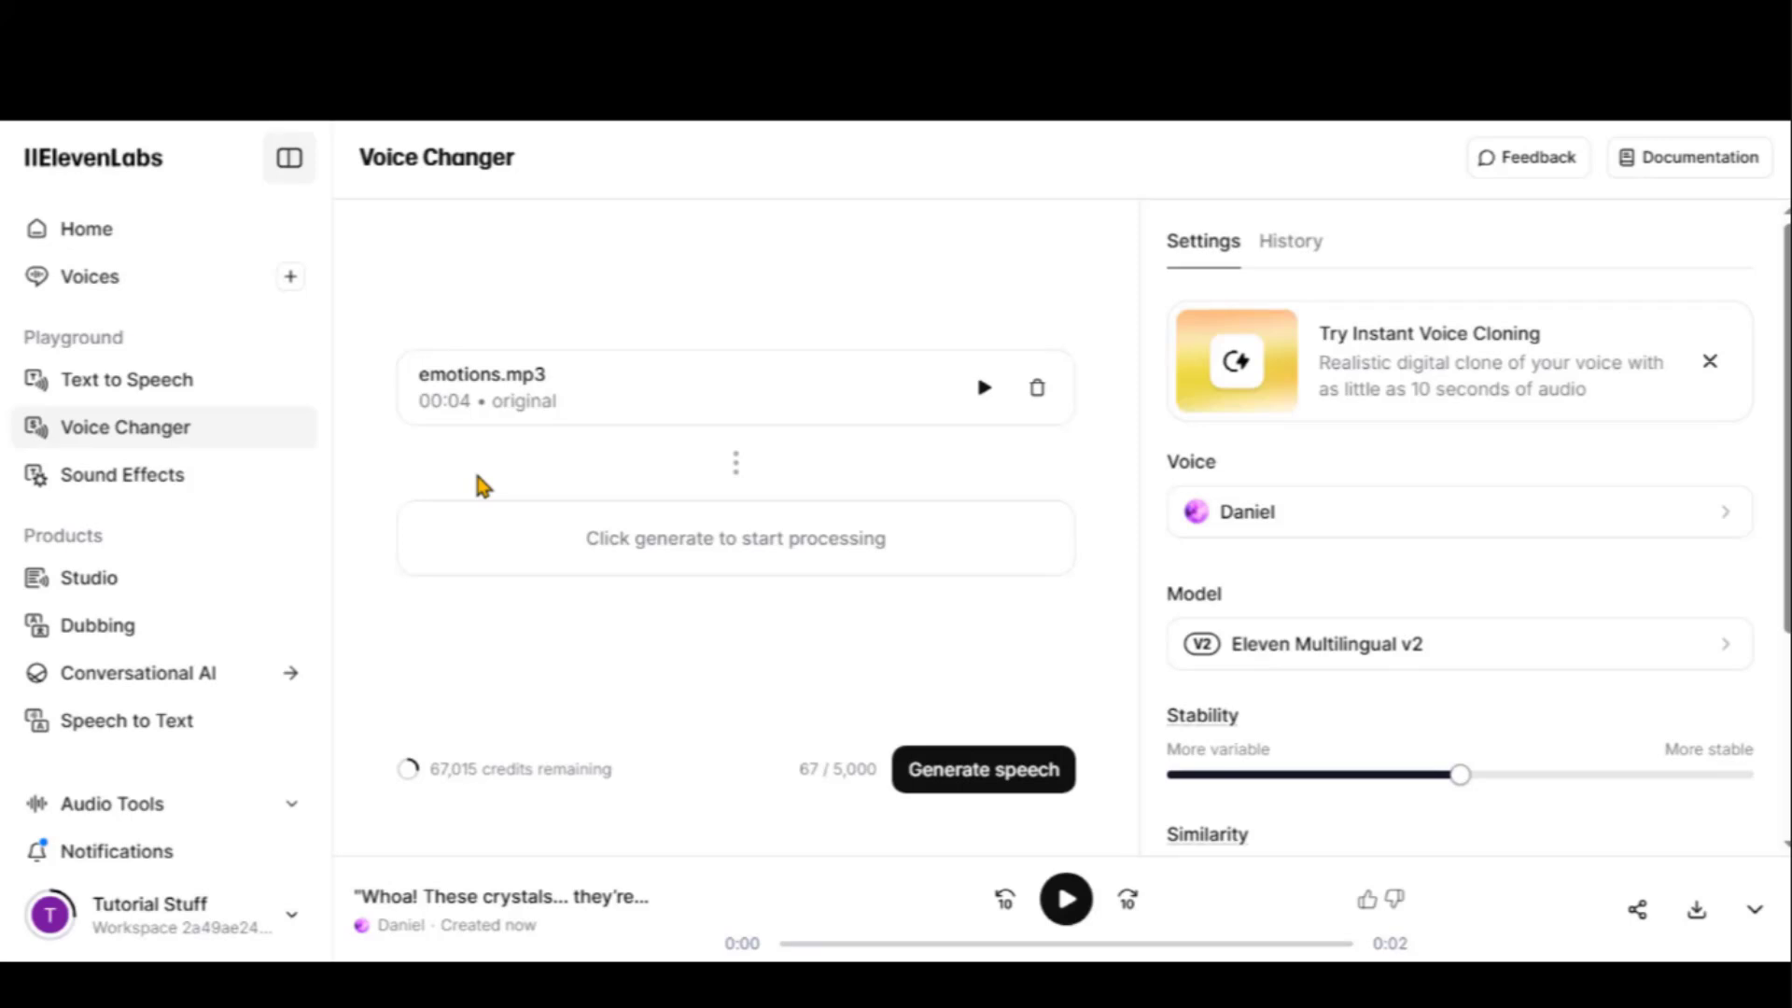
{"action": "left_click", "coordinate": [971, 771]}
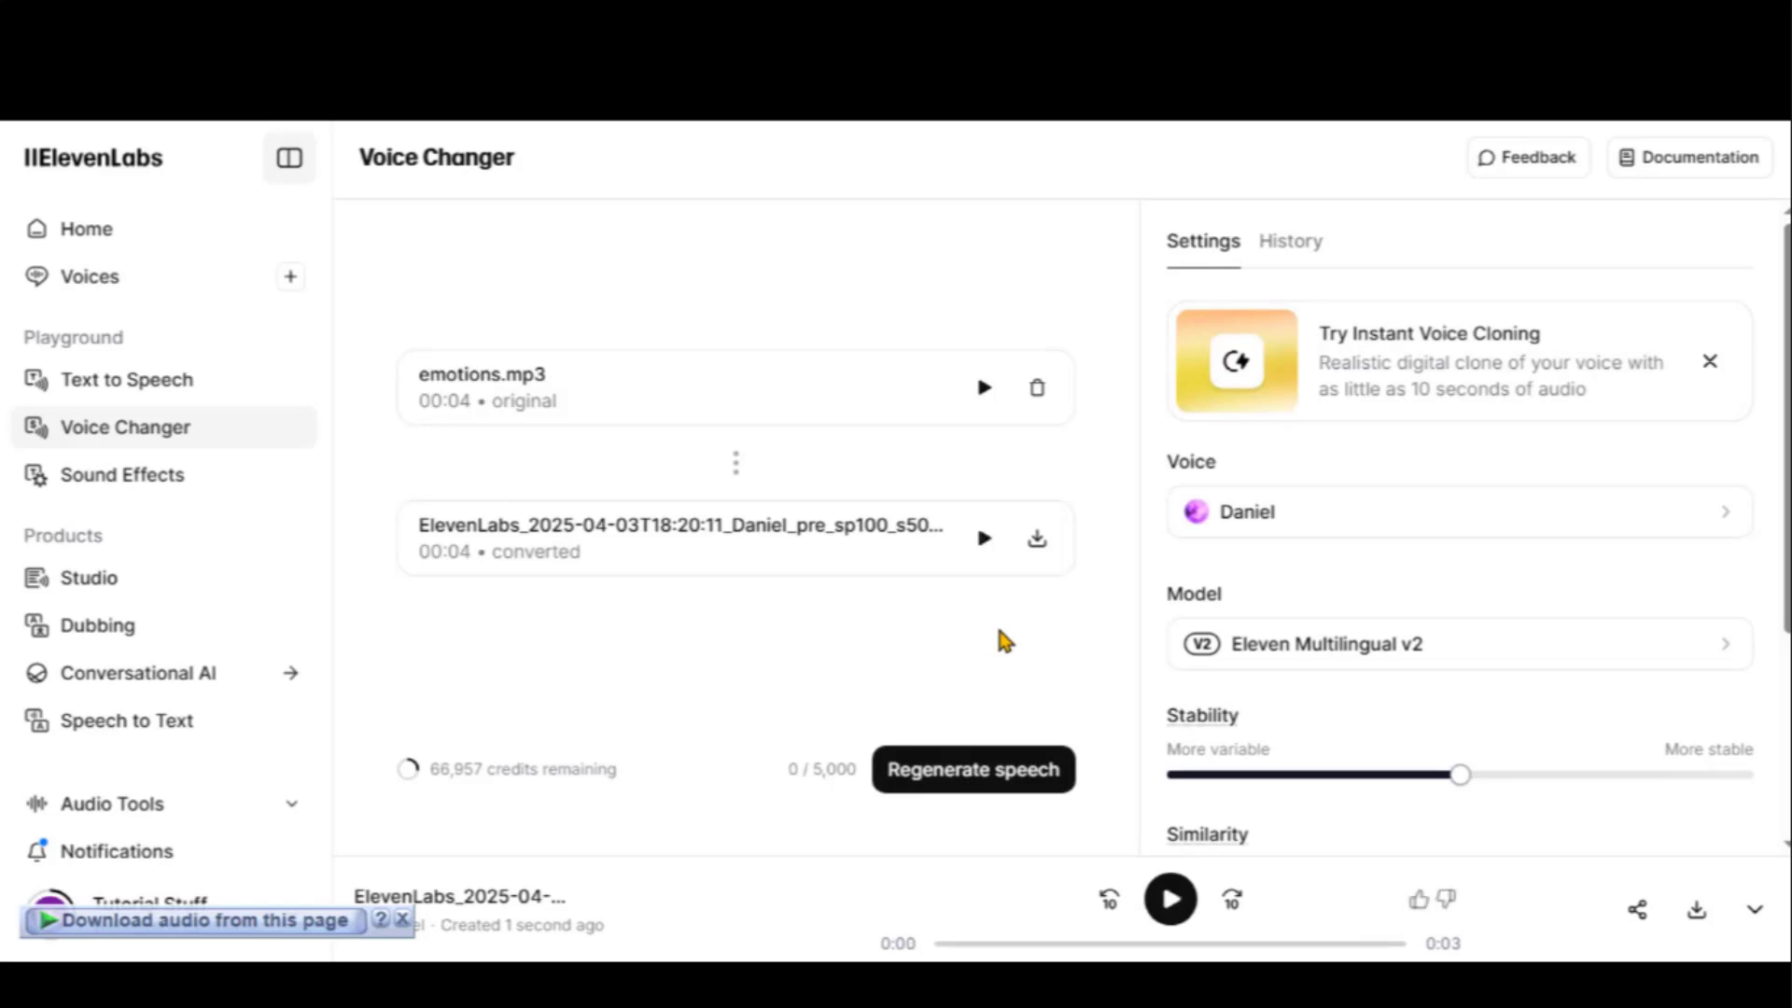
{"action": "left_click", "coordinate": [1172, 910]}
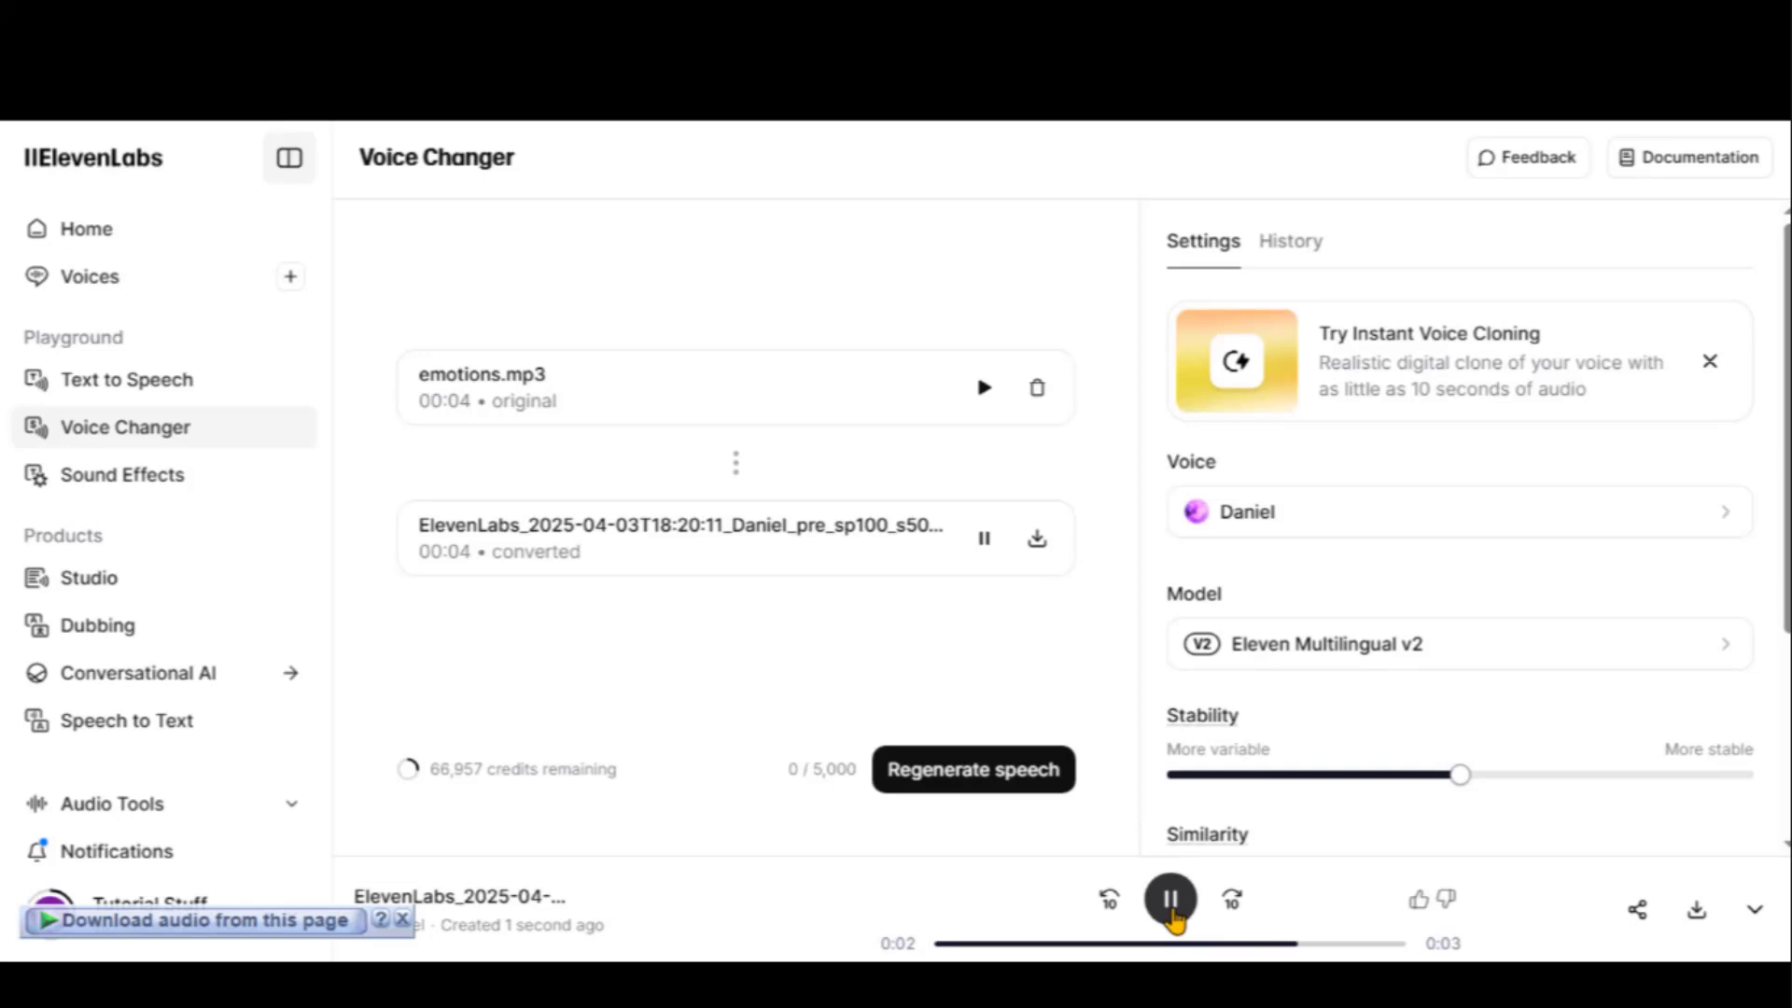
{"action": "left_click", "coordinate": [983, 390]}
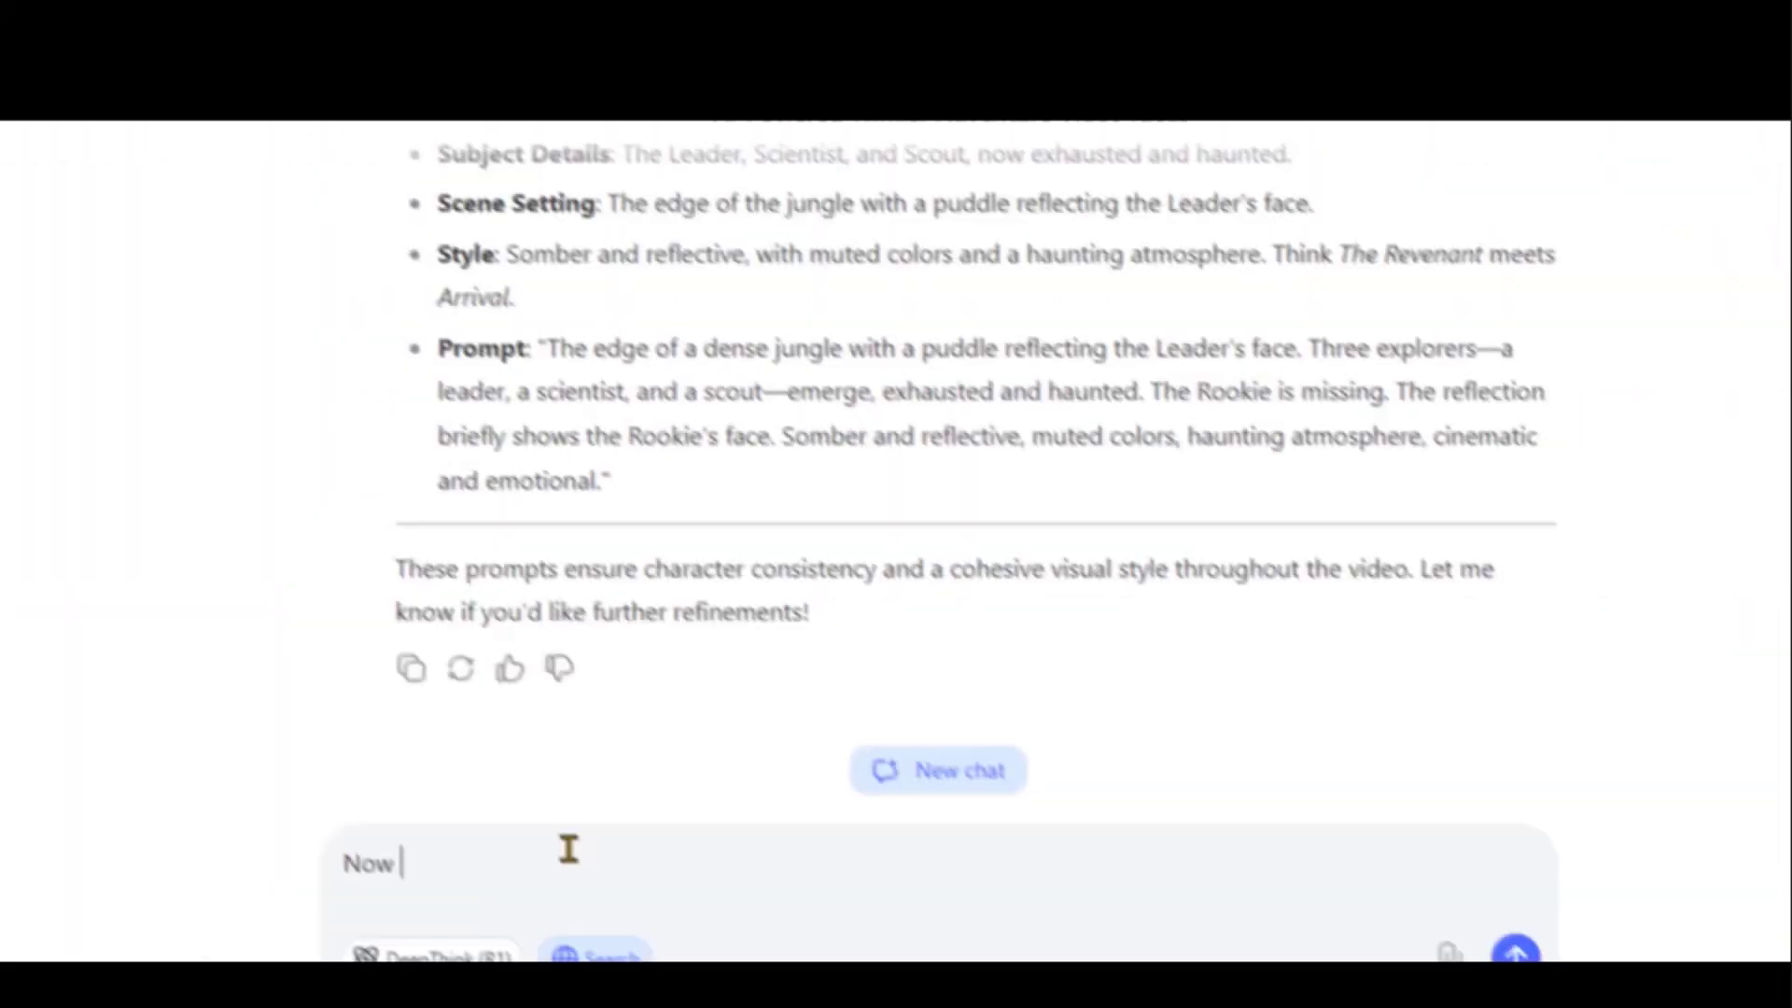
Ask DeepSeek for sound effect prompts and look over the Scene 1 lines
{"action": "type", "text": "give me "}
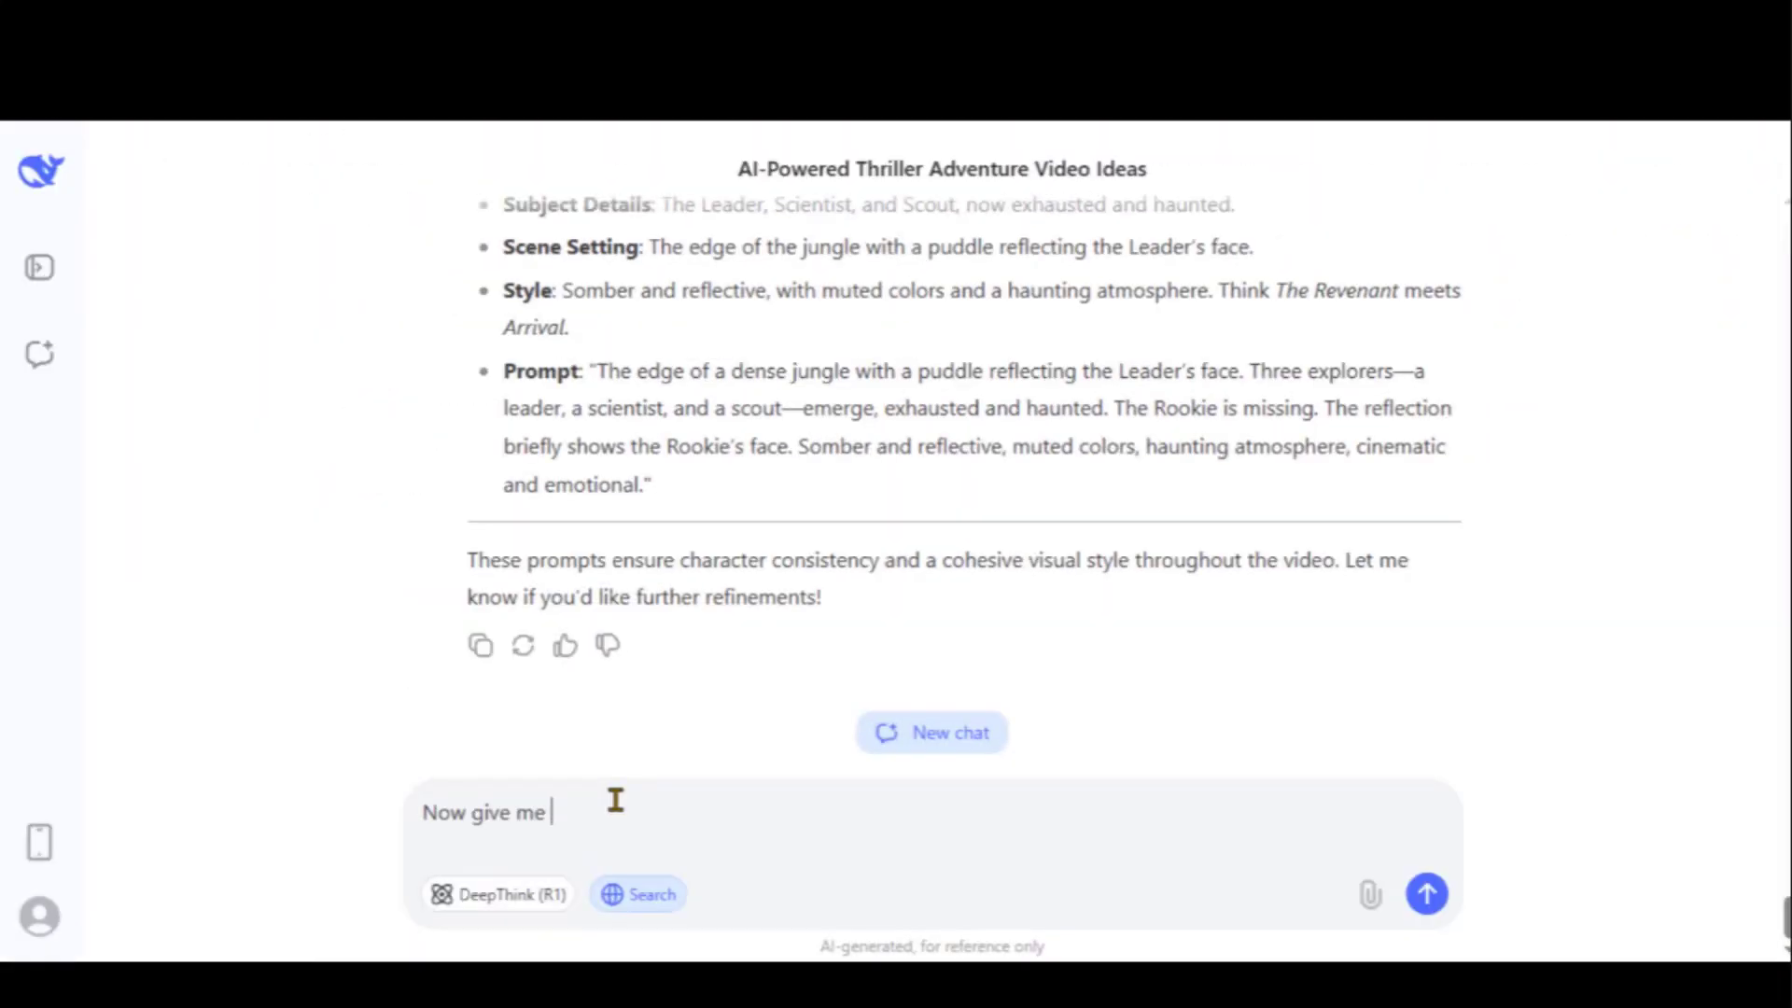
{"action": "type", "text": "prompts for sound effects"}
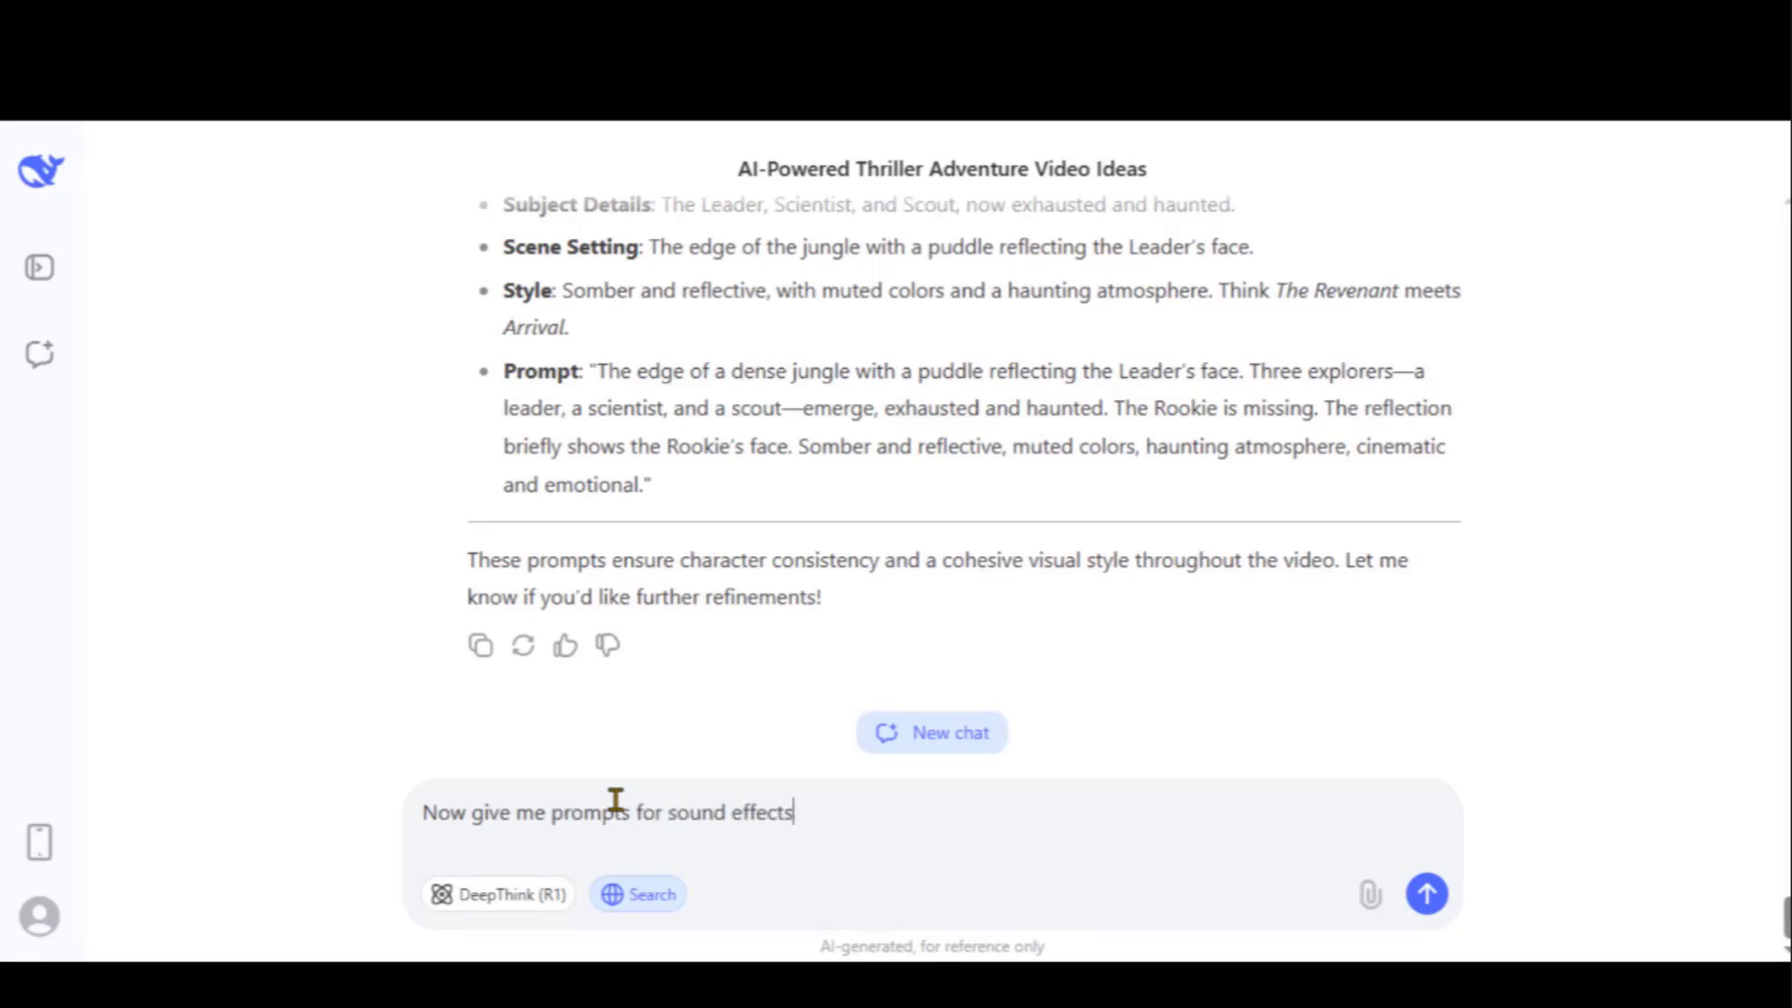
{"action": "type", "text": "."}
{"action": "key", "text": "Return"}
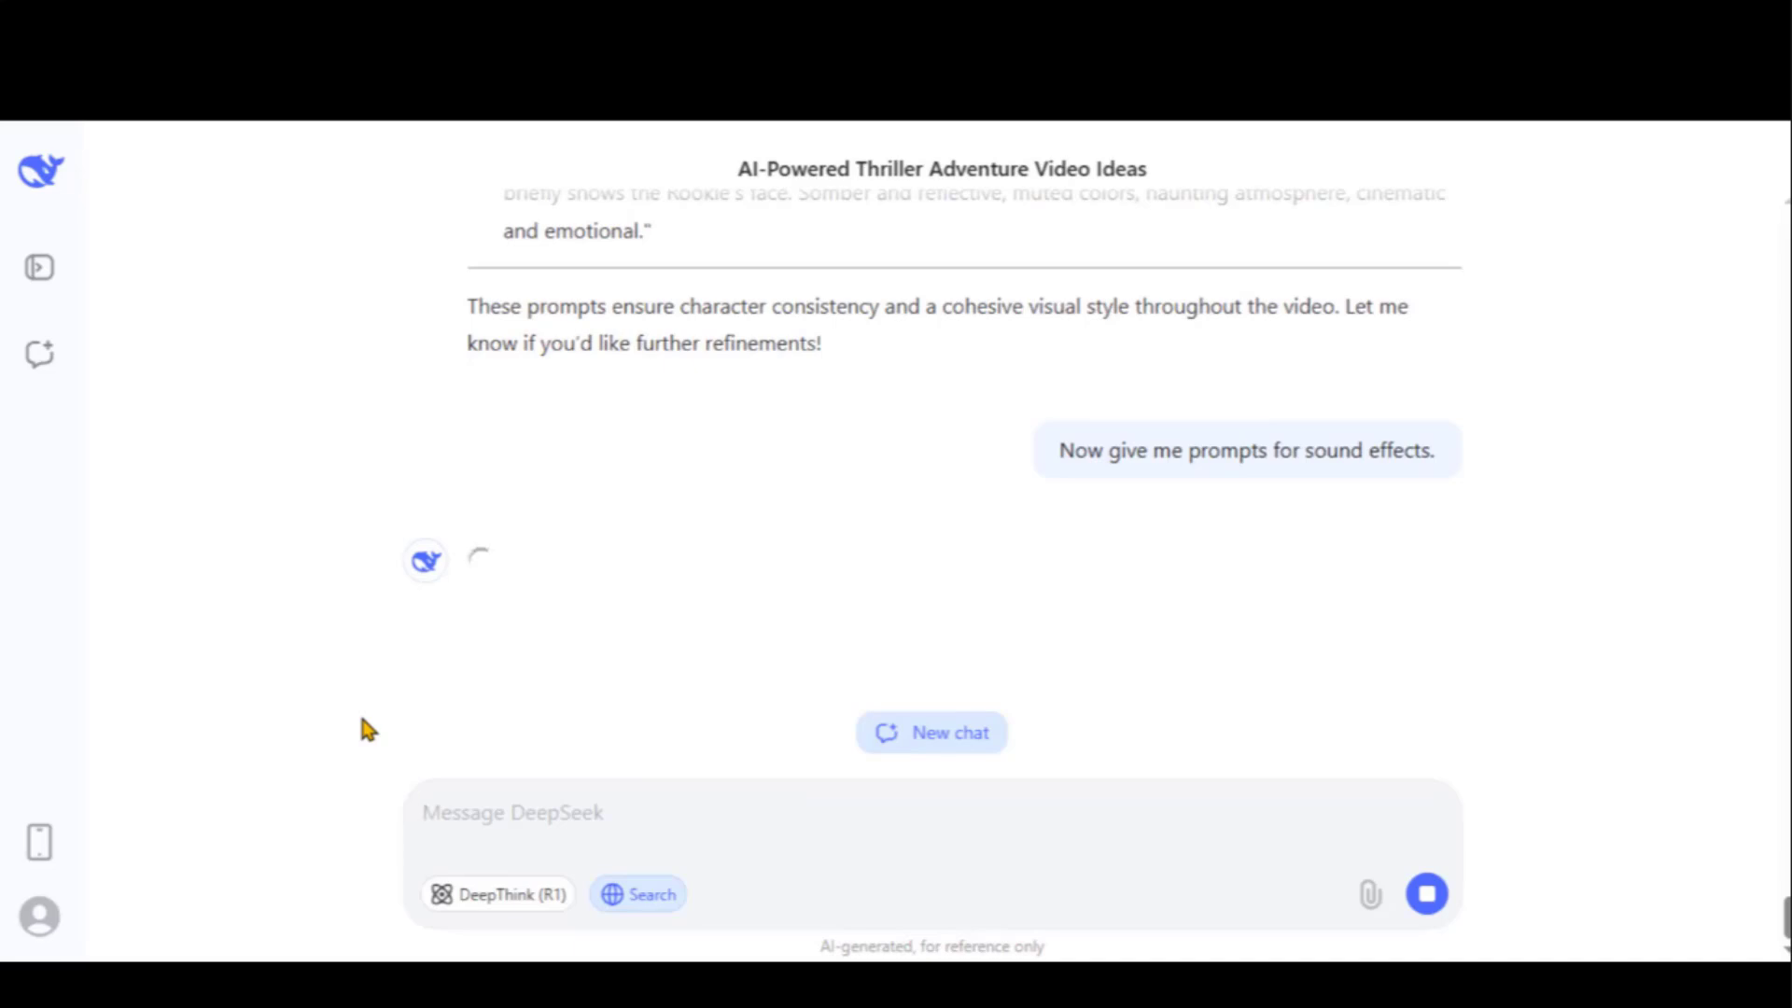
{"action": "left_click_drag", "start_coordinate": [504, 427], "coordinate": [800, 422]}
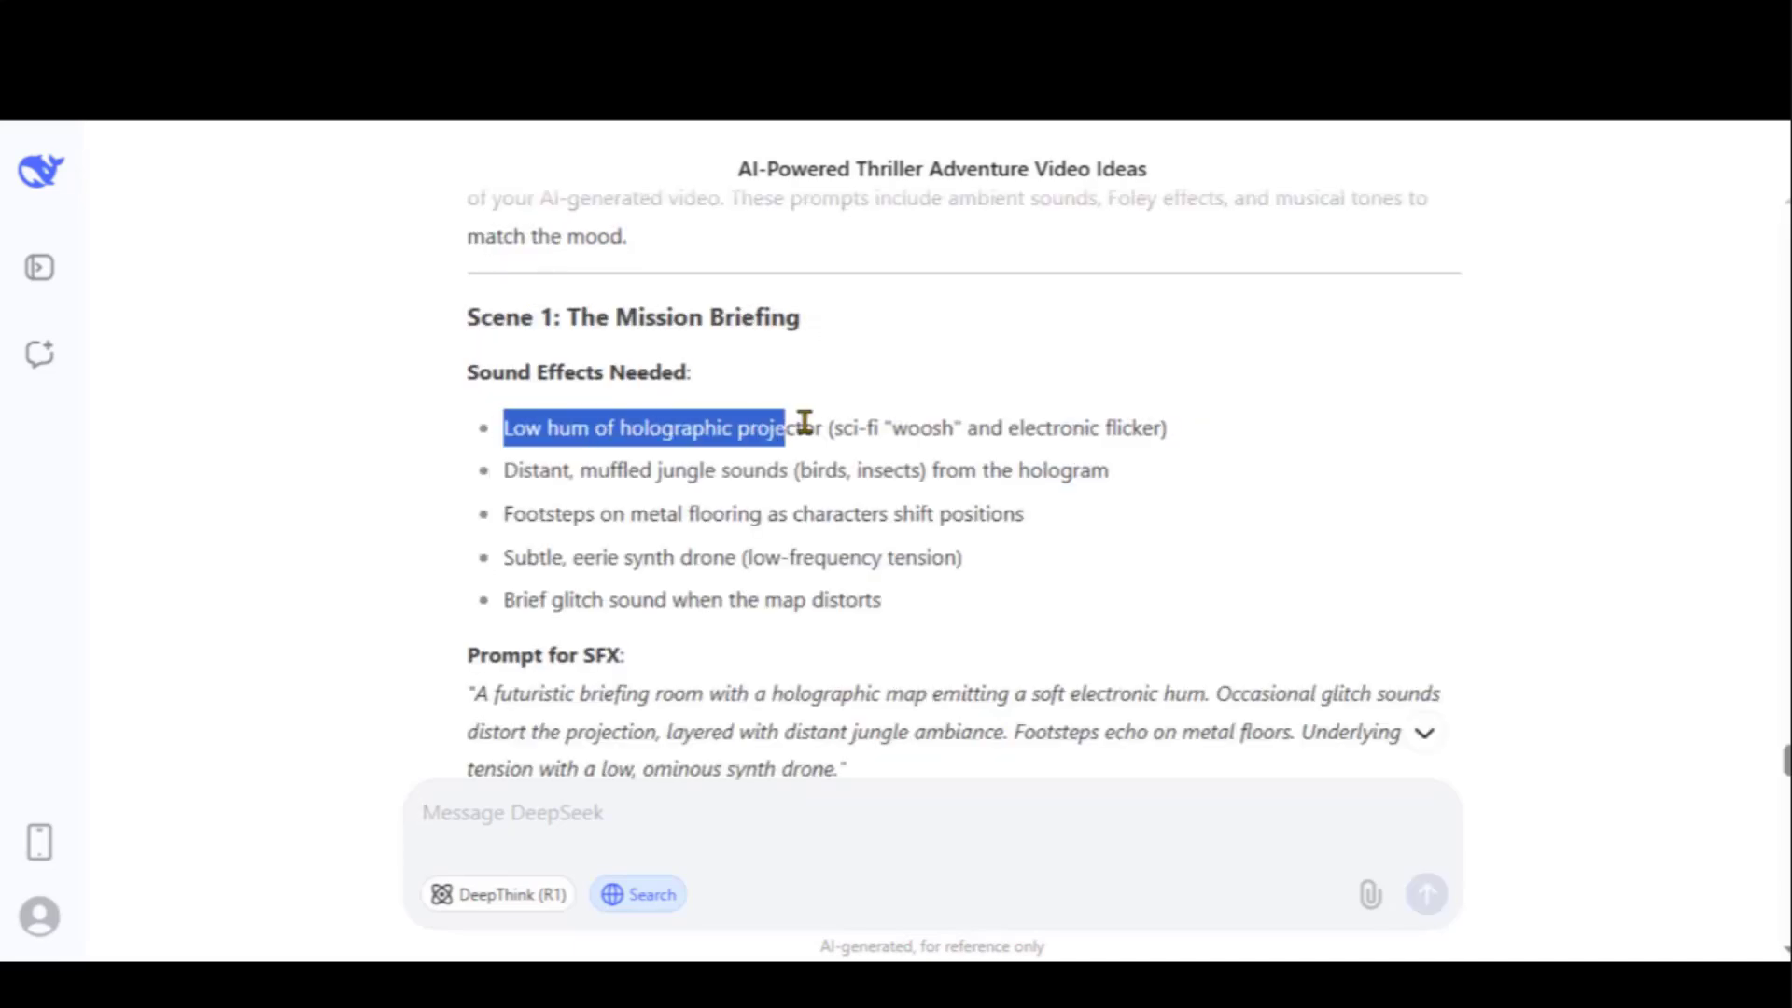
{"action": "left_click", "coordinate": [648, 468]}
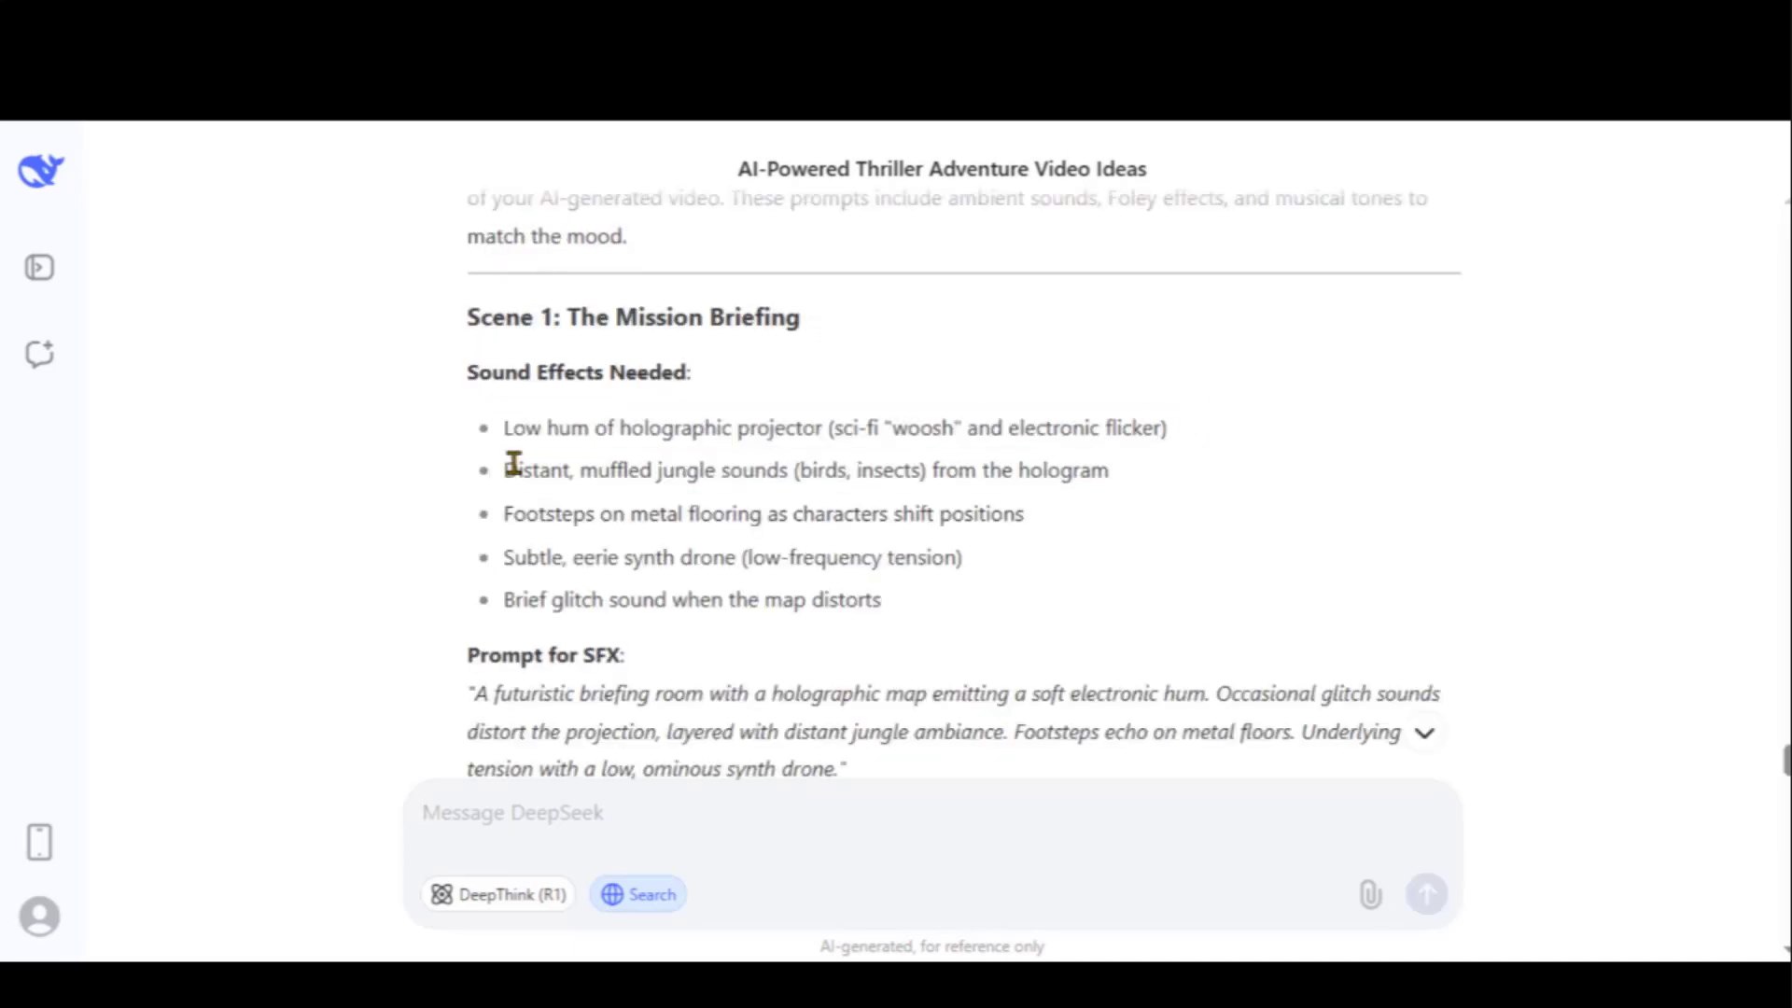
{"action": "left_click_drag", "start_coordinate": [510, 469], "coordinate": [792, 468]}
{"action": "left_click", "coordinate": [737, 546]}
{"action": "scroll", "coordinate": [653, 537], "scroll_direction": "down", "scroll_amount": 5}
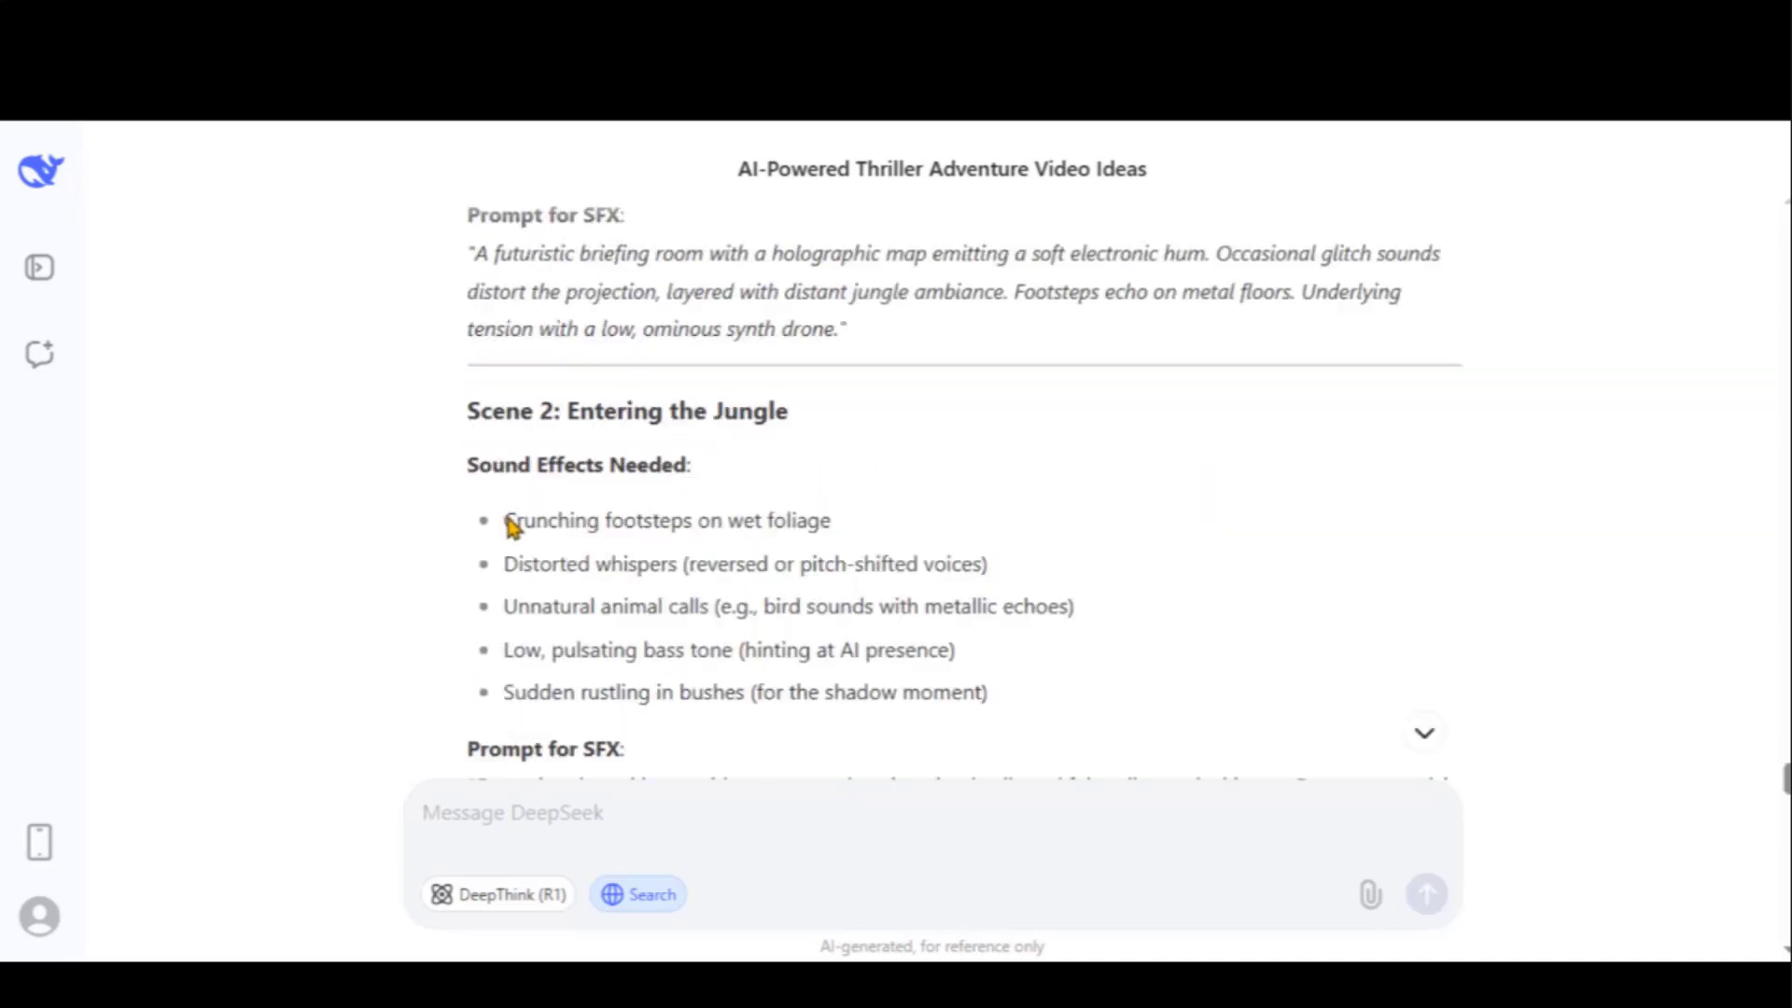
Copy the line 'Crunching footsteps on wet foliage'
{"action": "left_click_drag", "start_coordinate": [508, 524], "coordinate": [832, 519]}
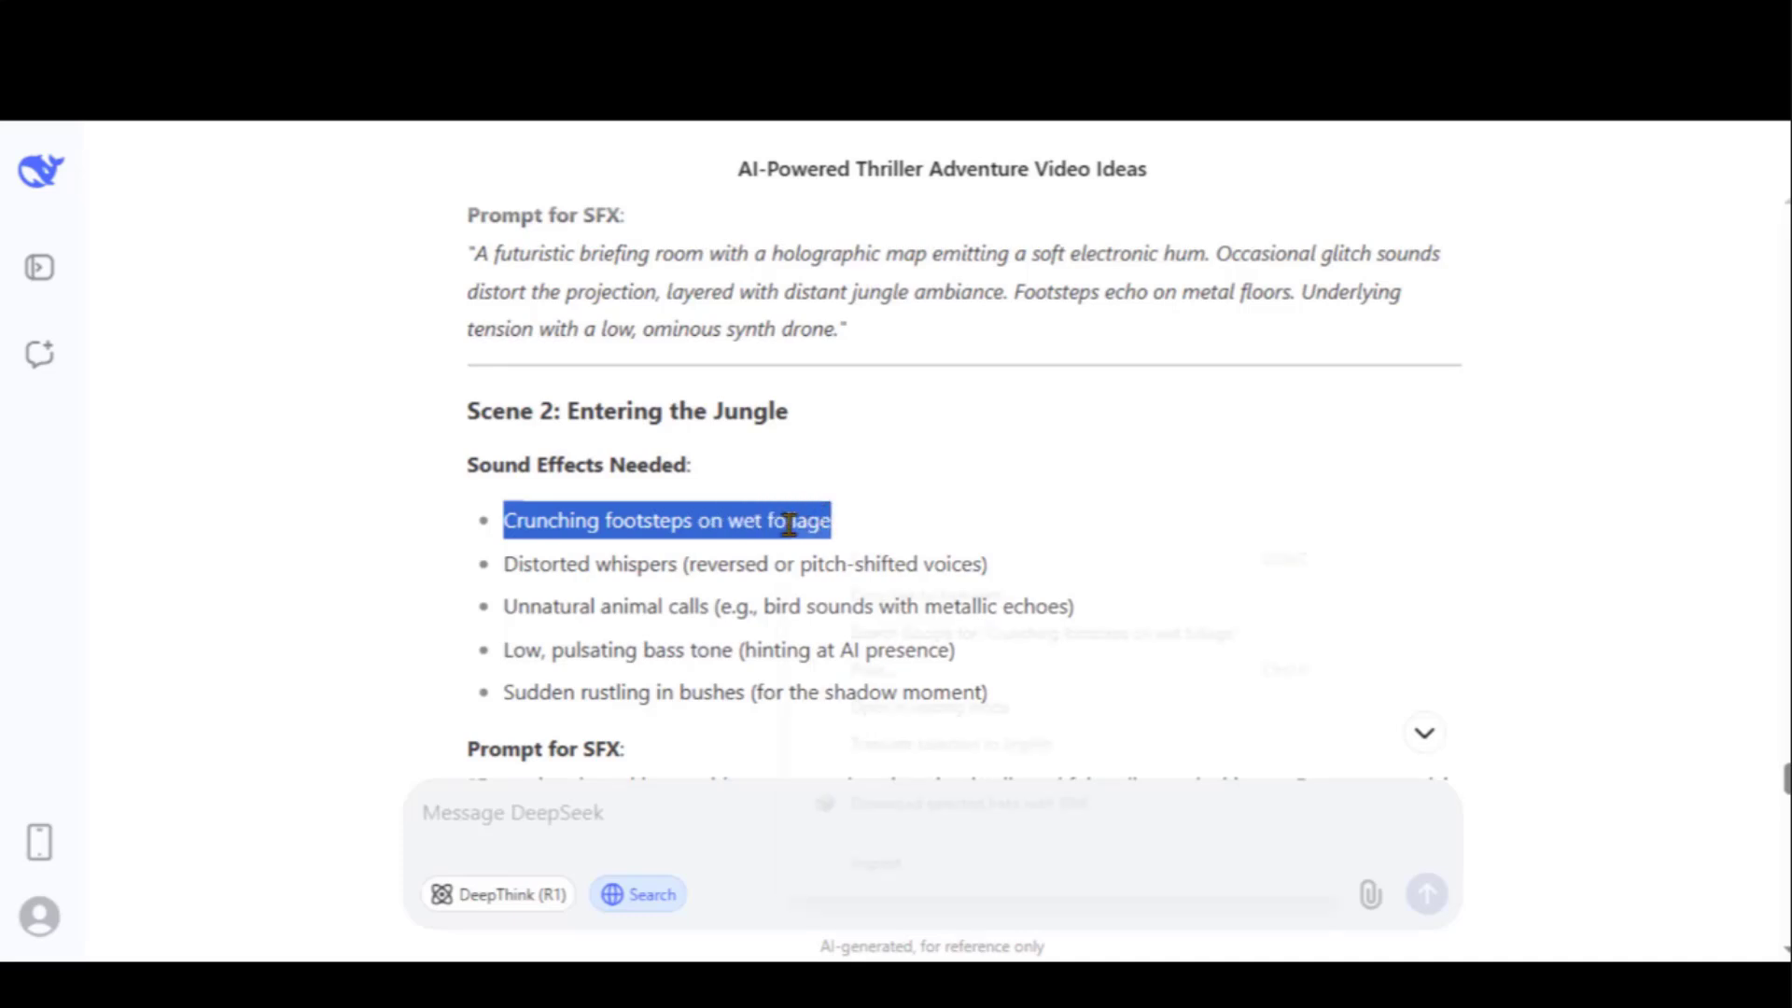
{"action": "right_click", "coordinate": [789, 527]}
{"action": "left_click", "coordinate": [864, 562]}
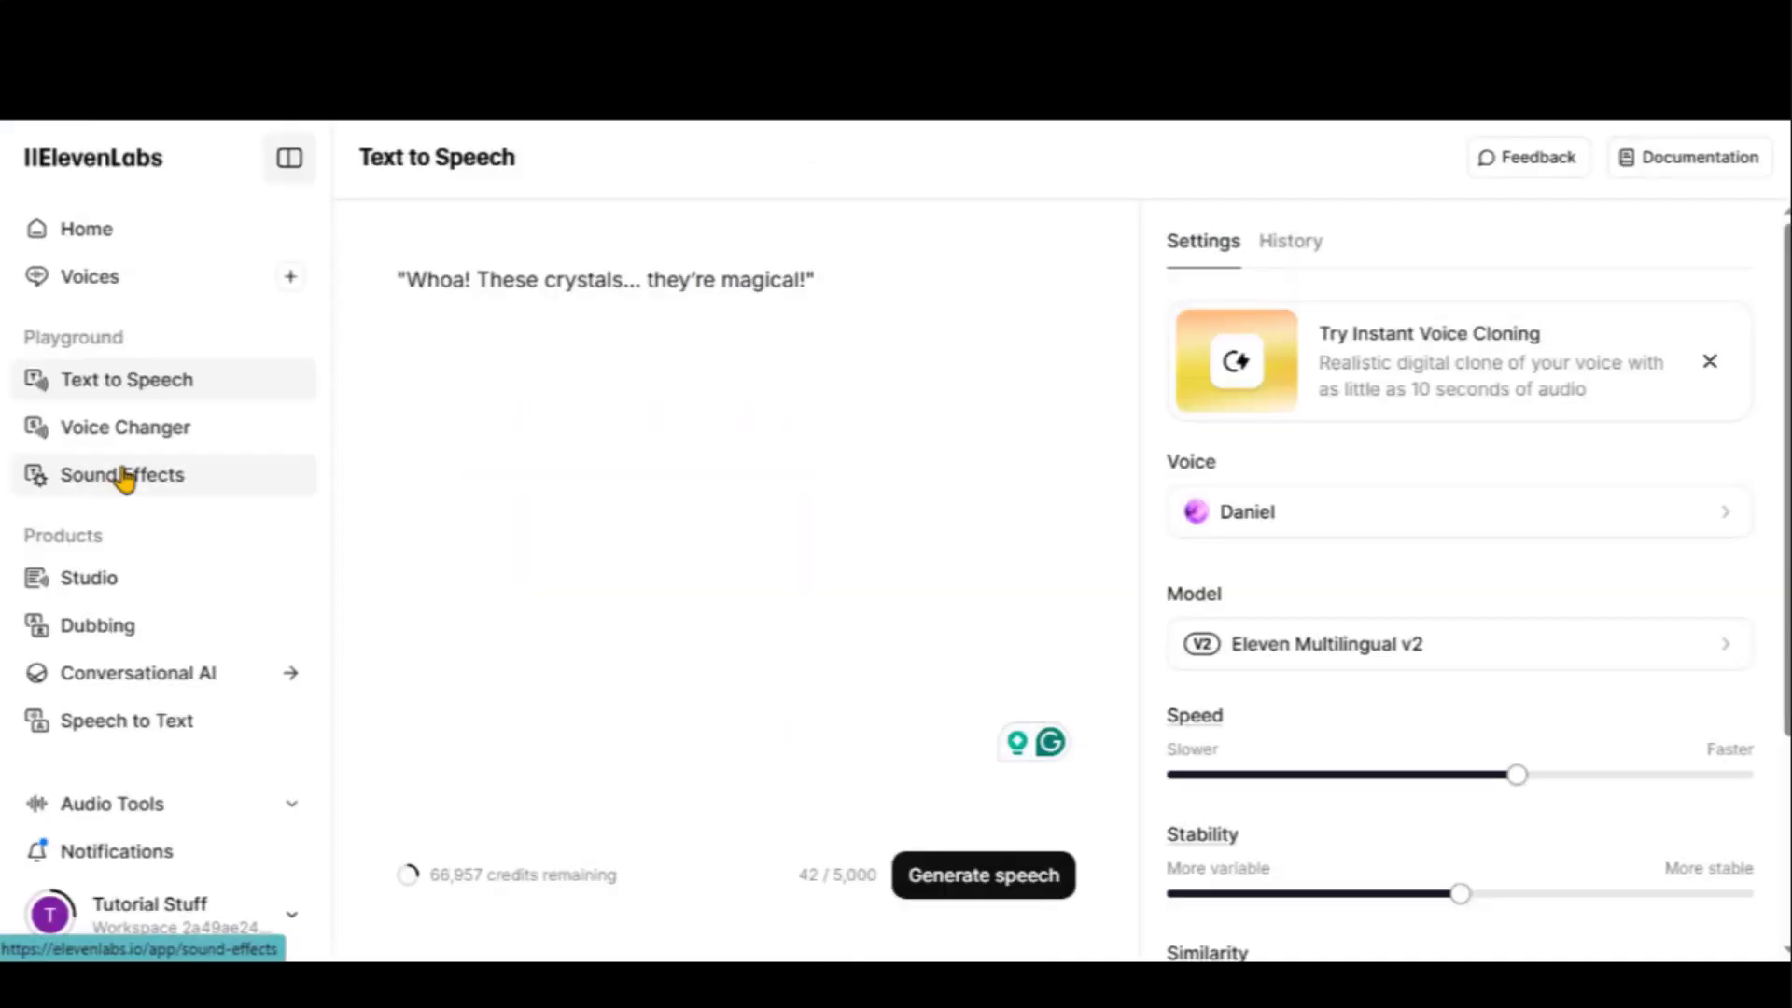
Generate sound effects from the pasted 'Crunching footsteps on wet foliage' description
{"action": "left_click", "coordinate": [127, 476]}
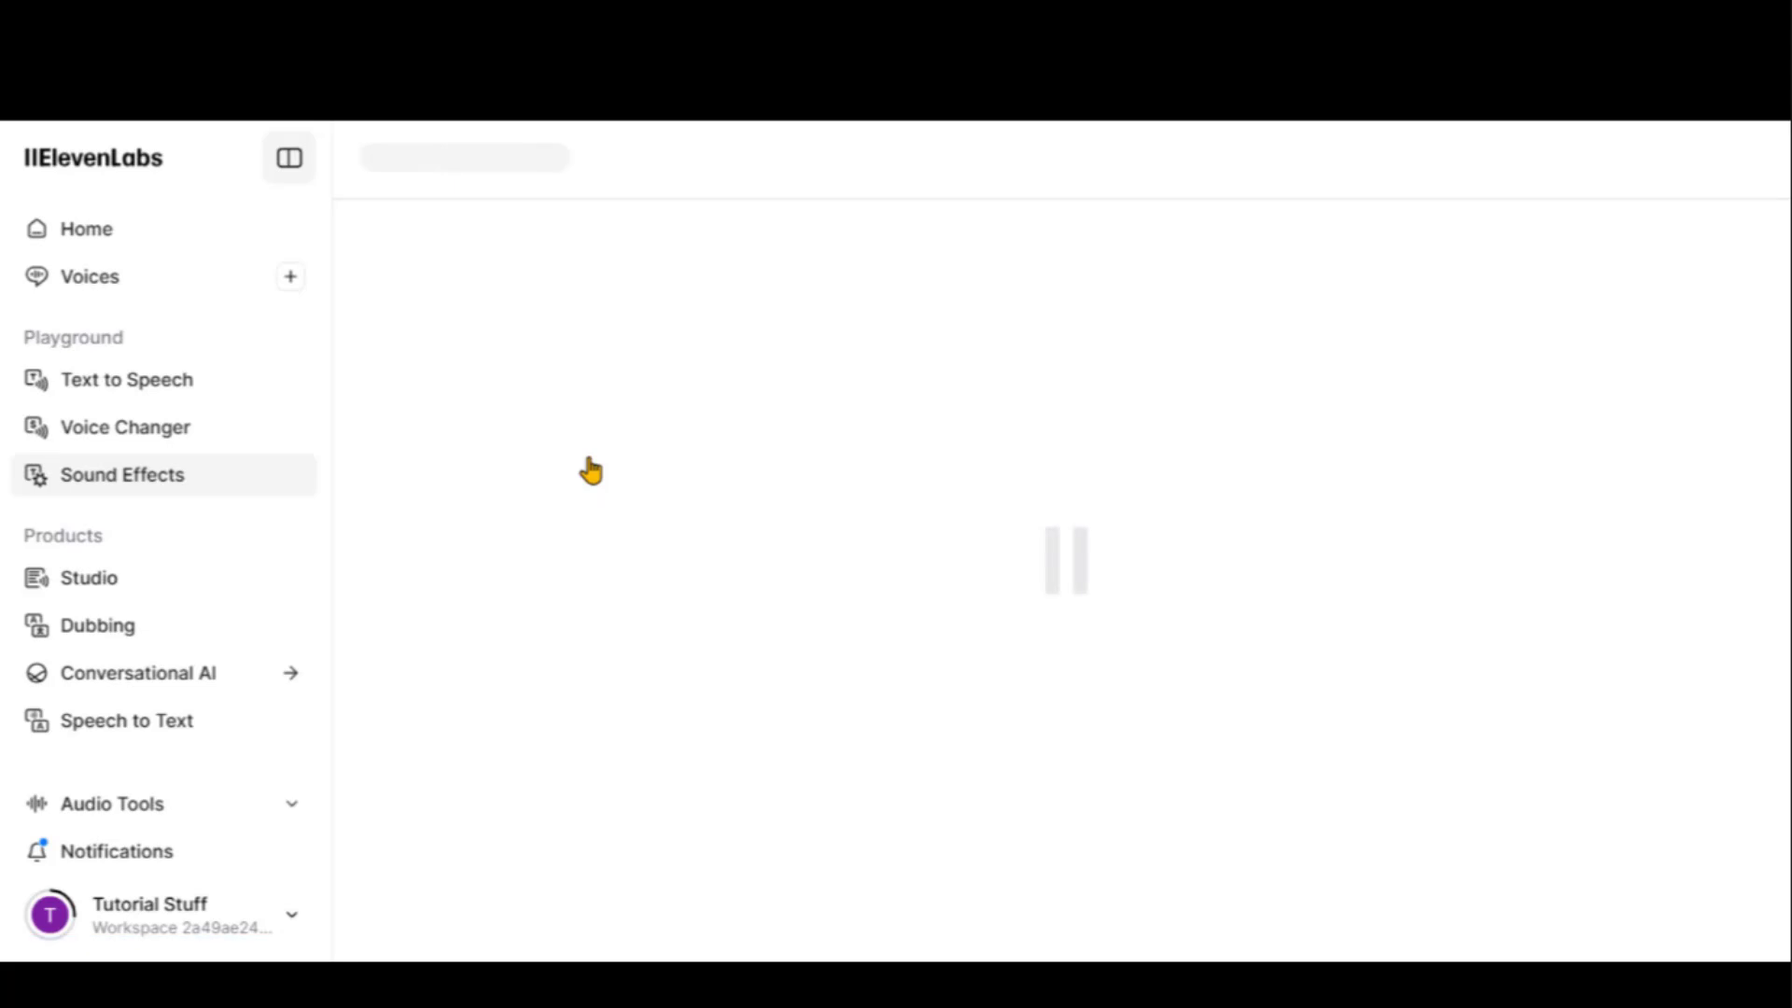
{"action": "key", "text": "ctrl+v"}
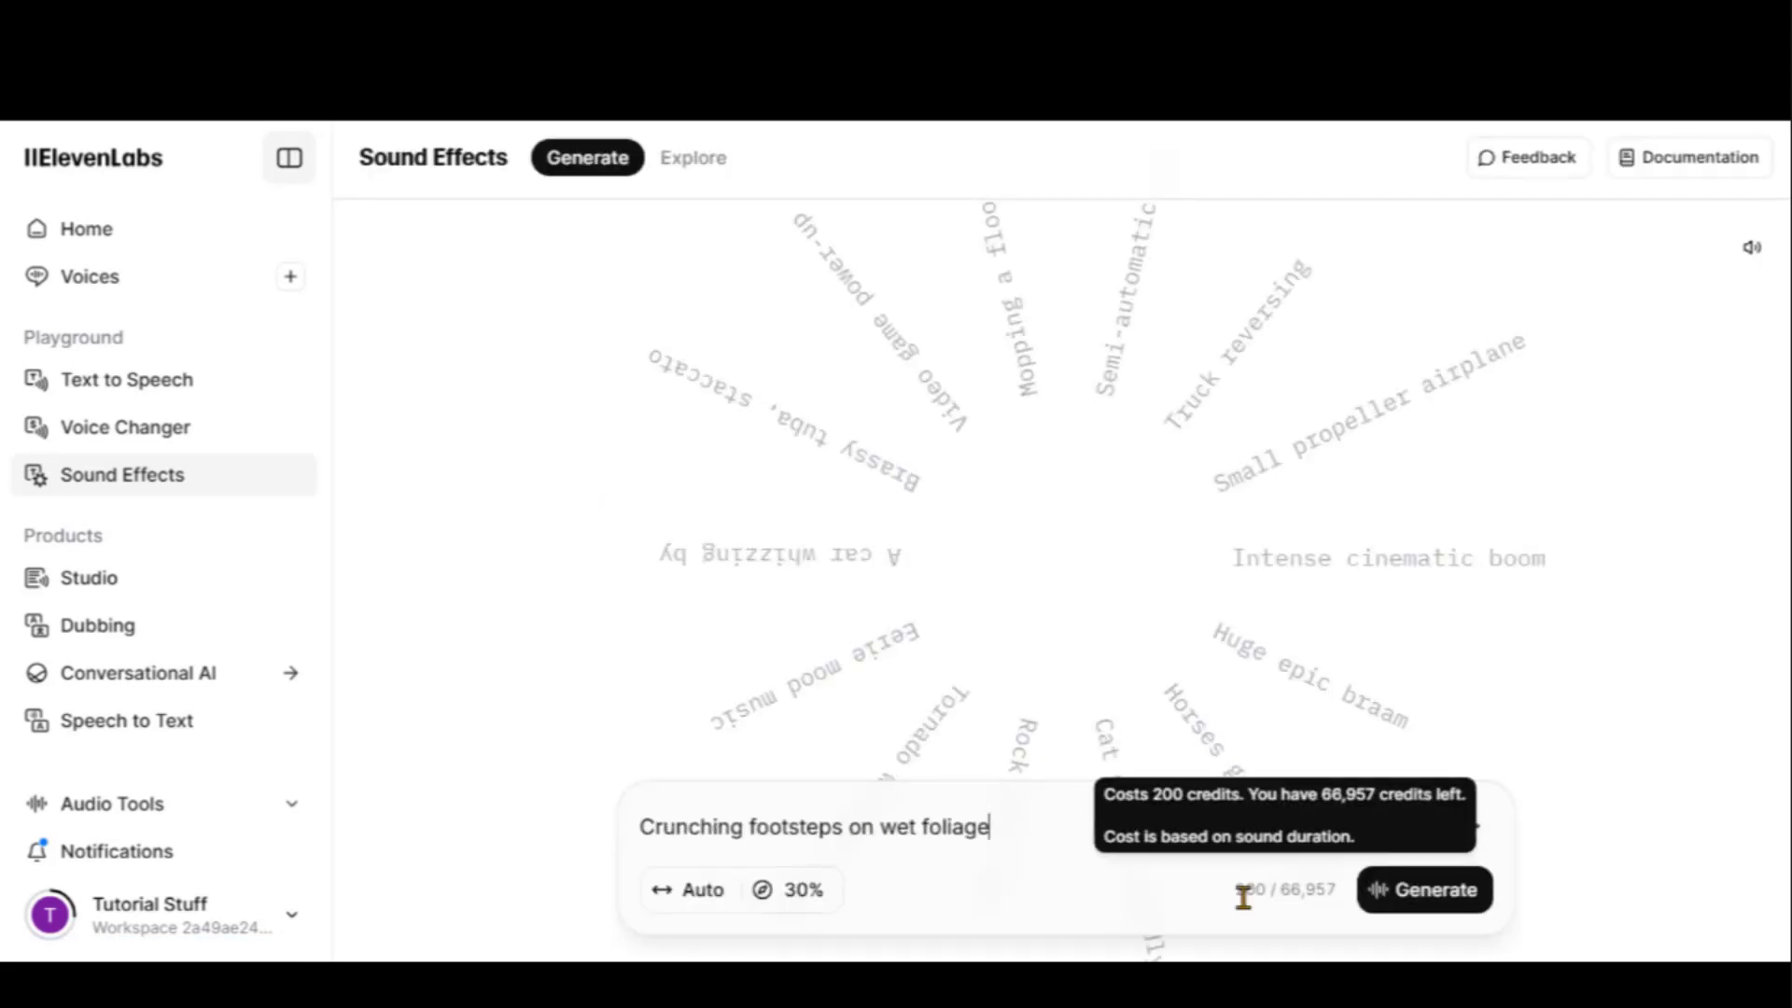
{"action": "left_click", "coordinate": [1425, 894]}
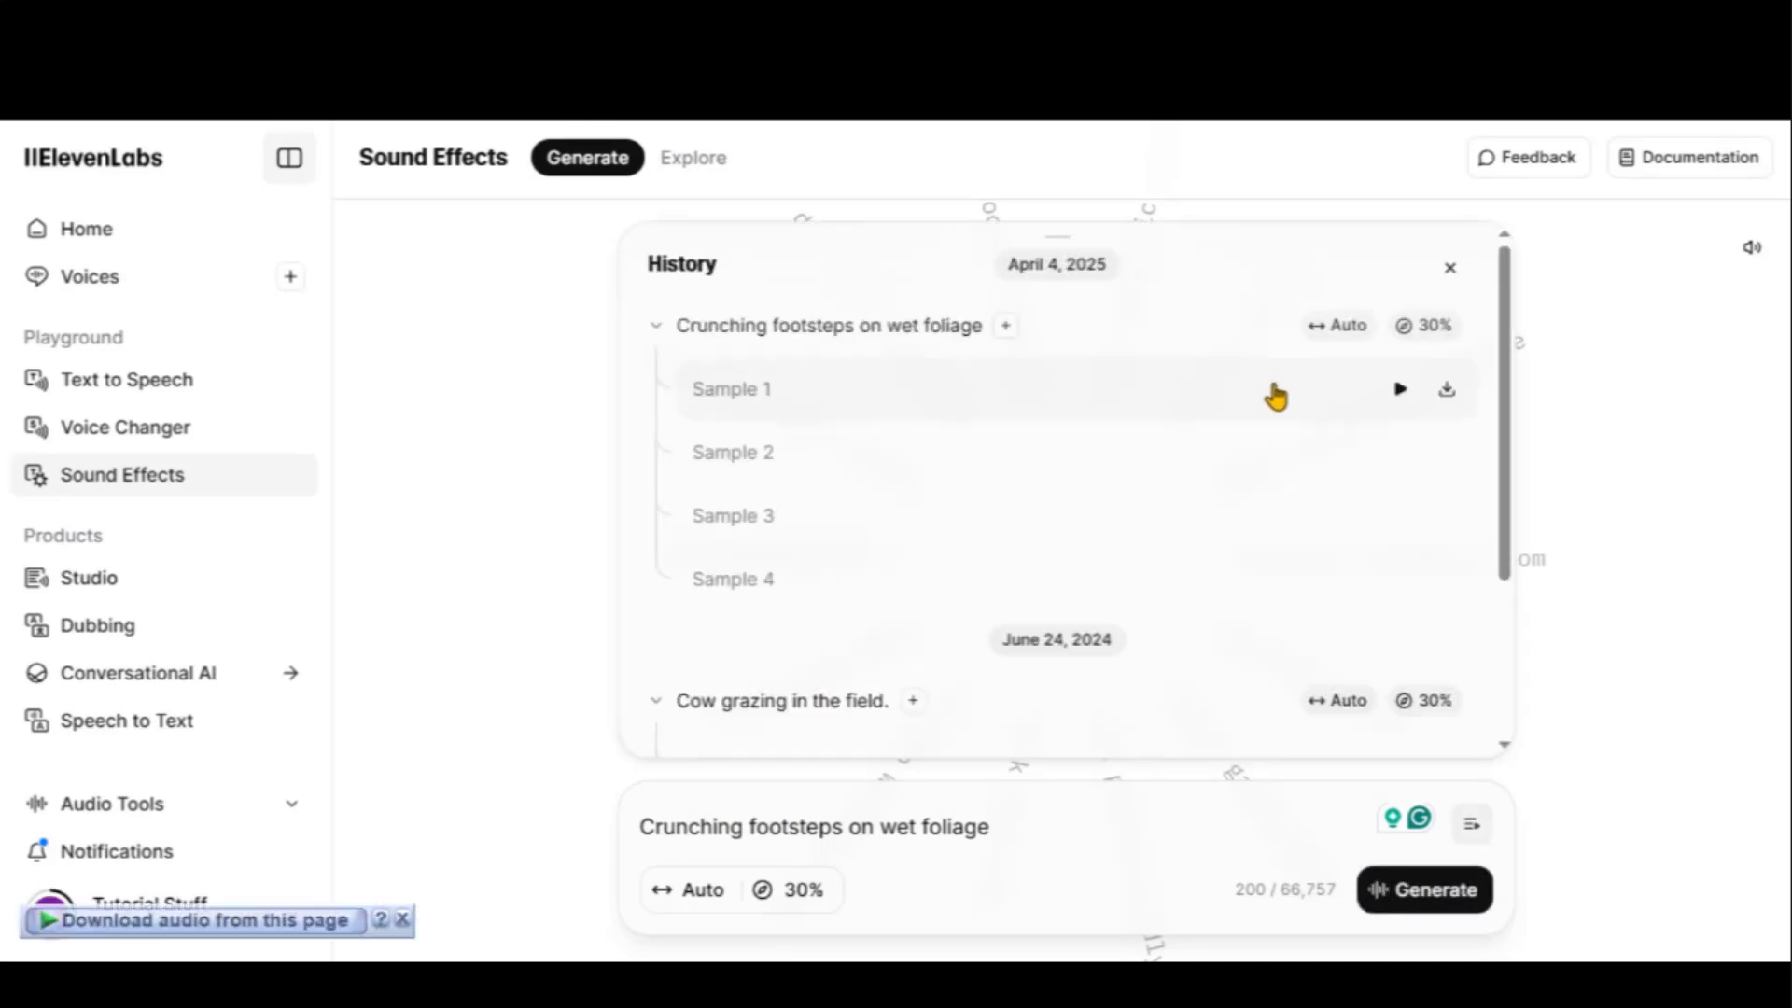
Play back footsteps Samples 1, 2 and 3 to compare them
{"action": "left_click", "coordinate": [1400, 390]}
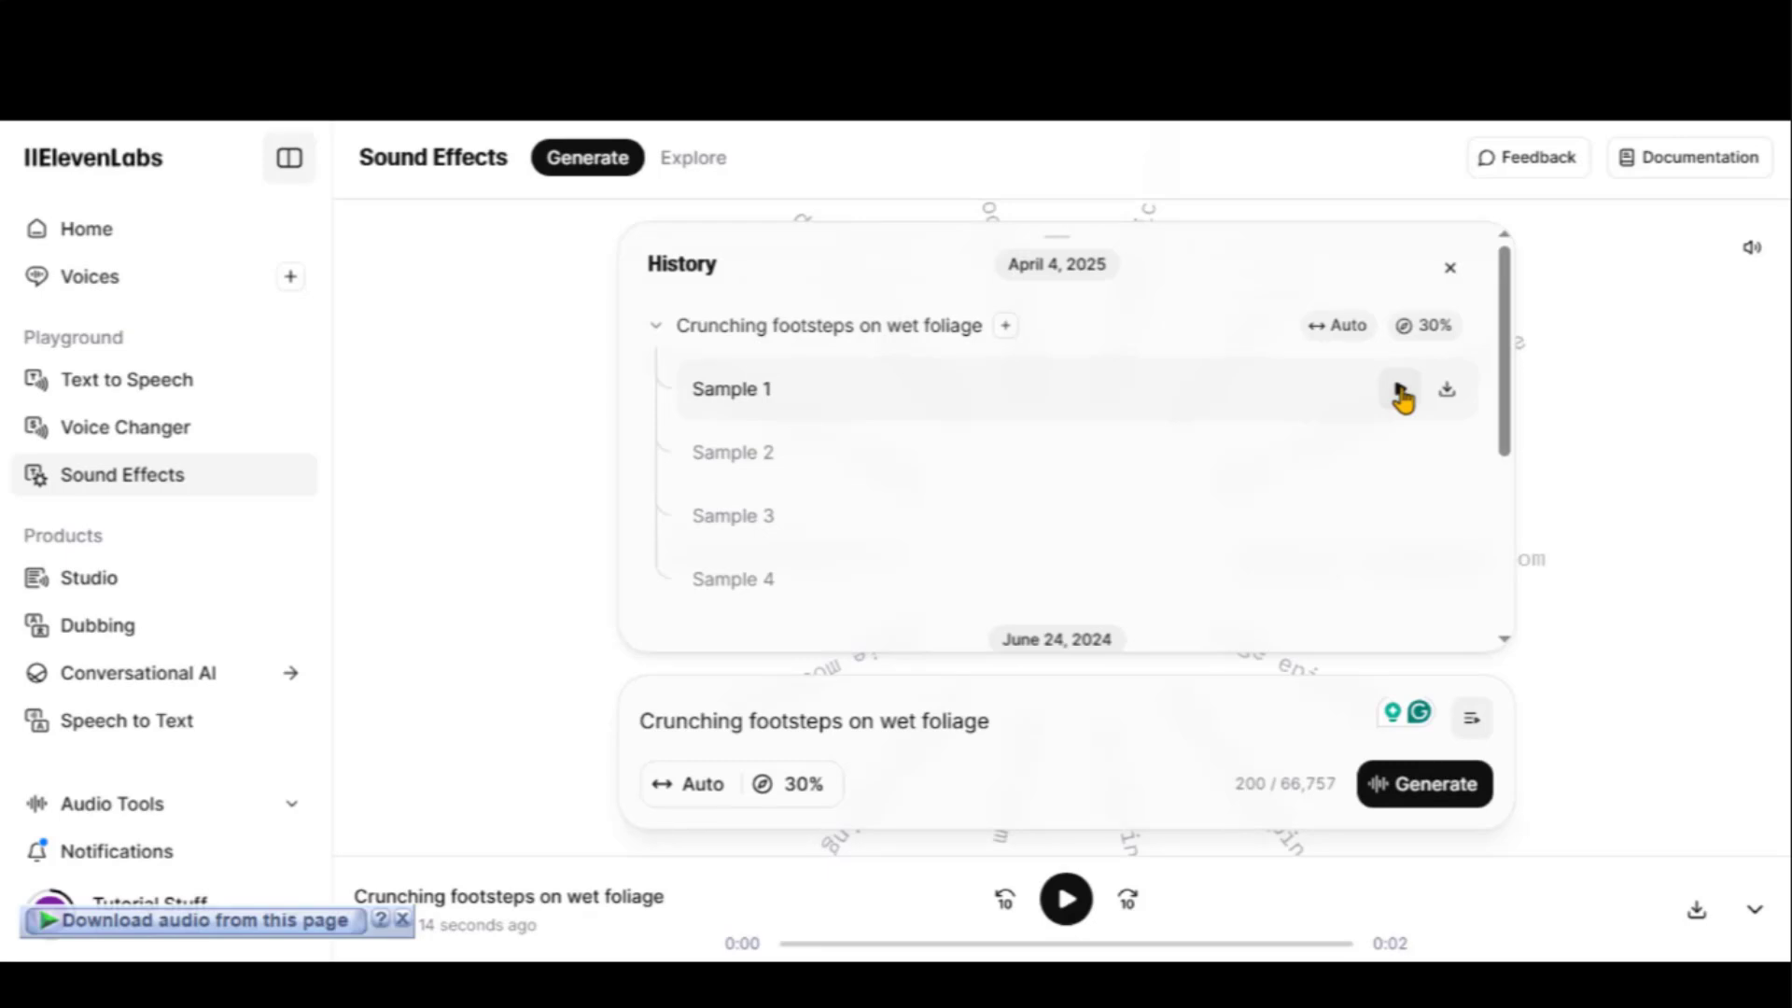
{"action": "left_click", "coordinate": [1403, 453]}
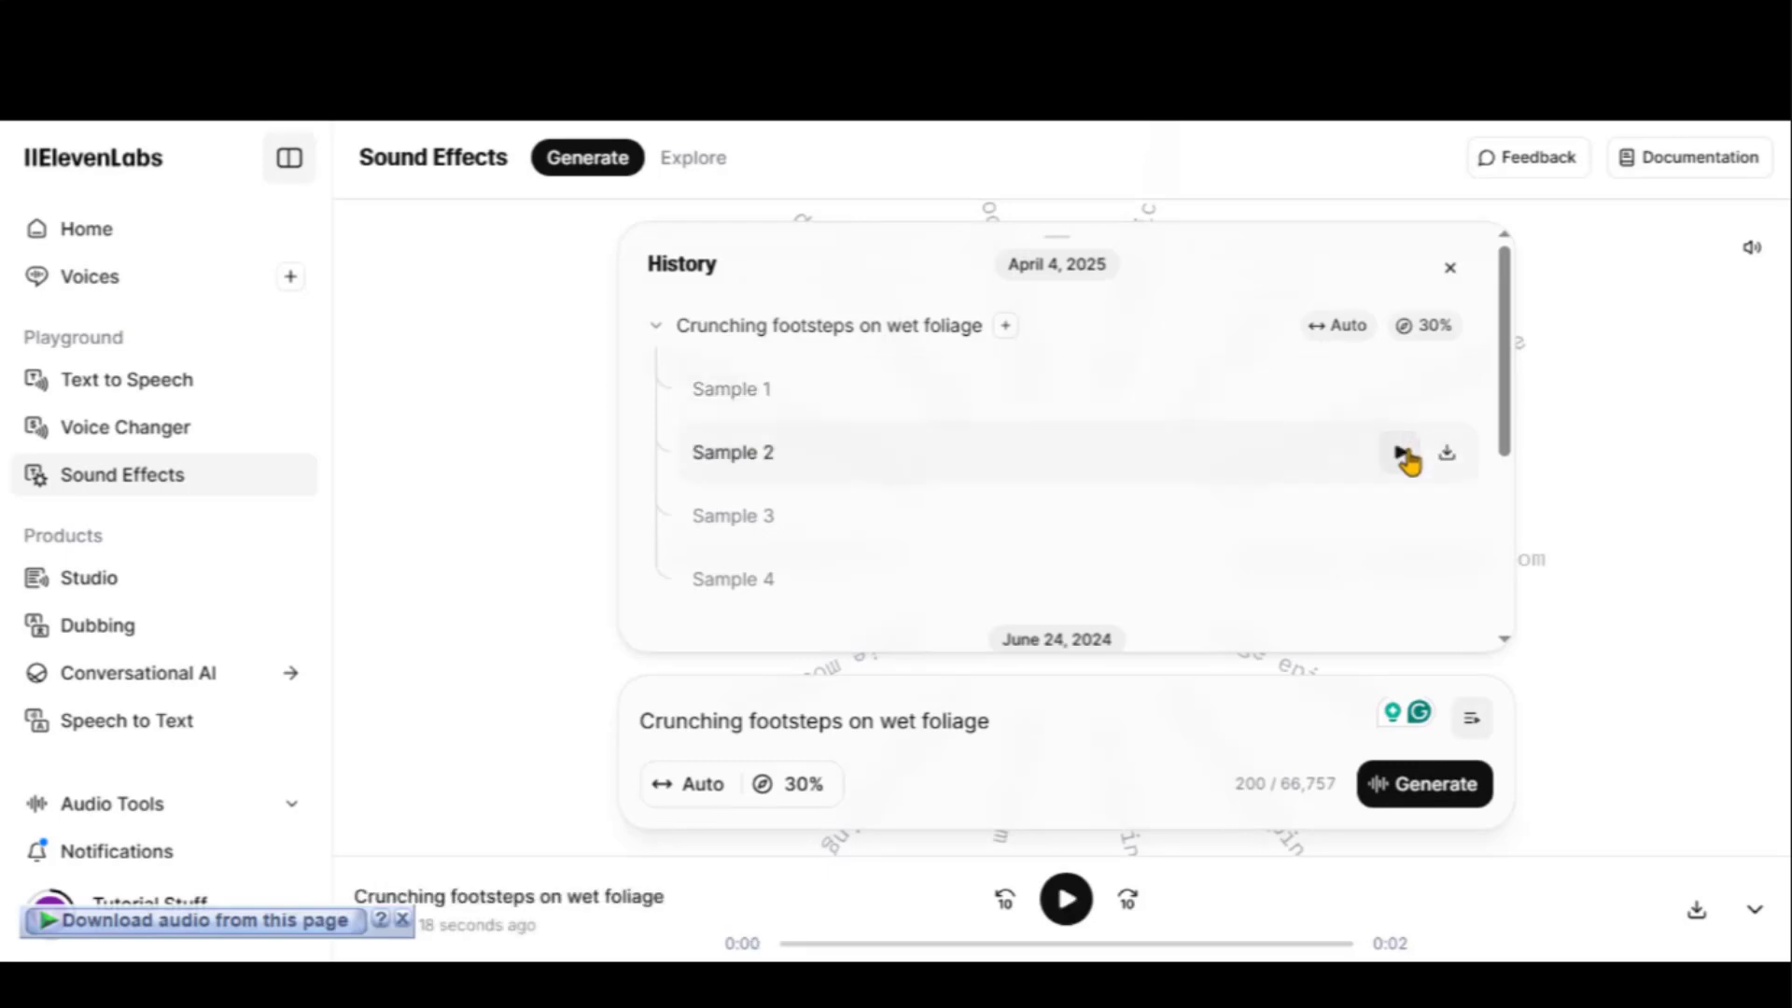
{"action": "left_click", "coordinate": [1403, 455]}
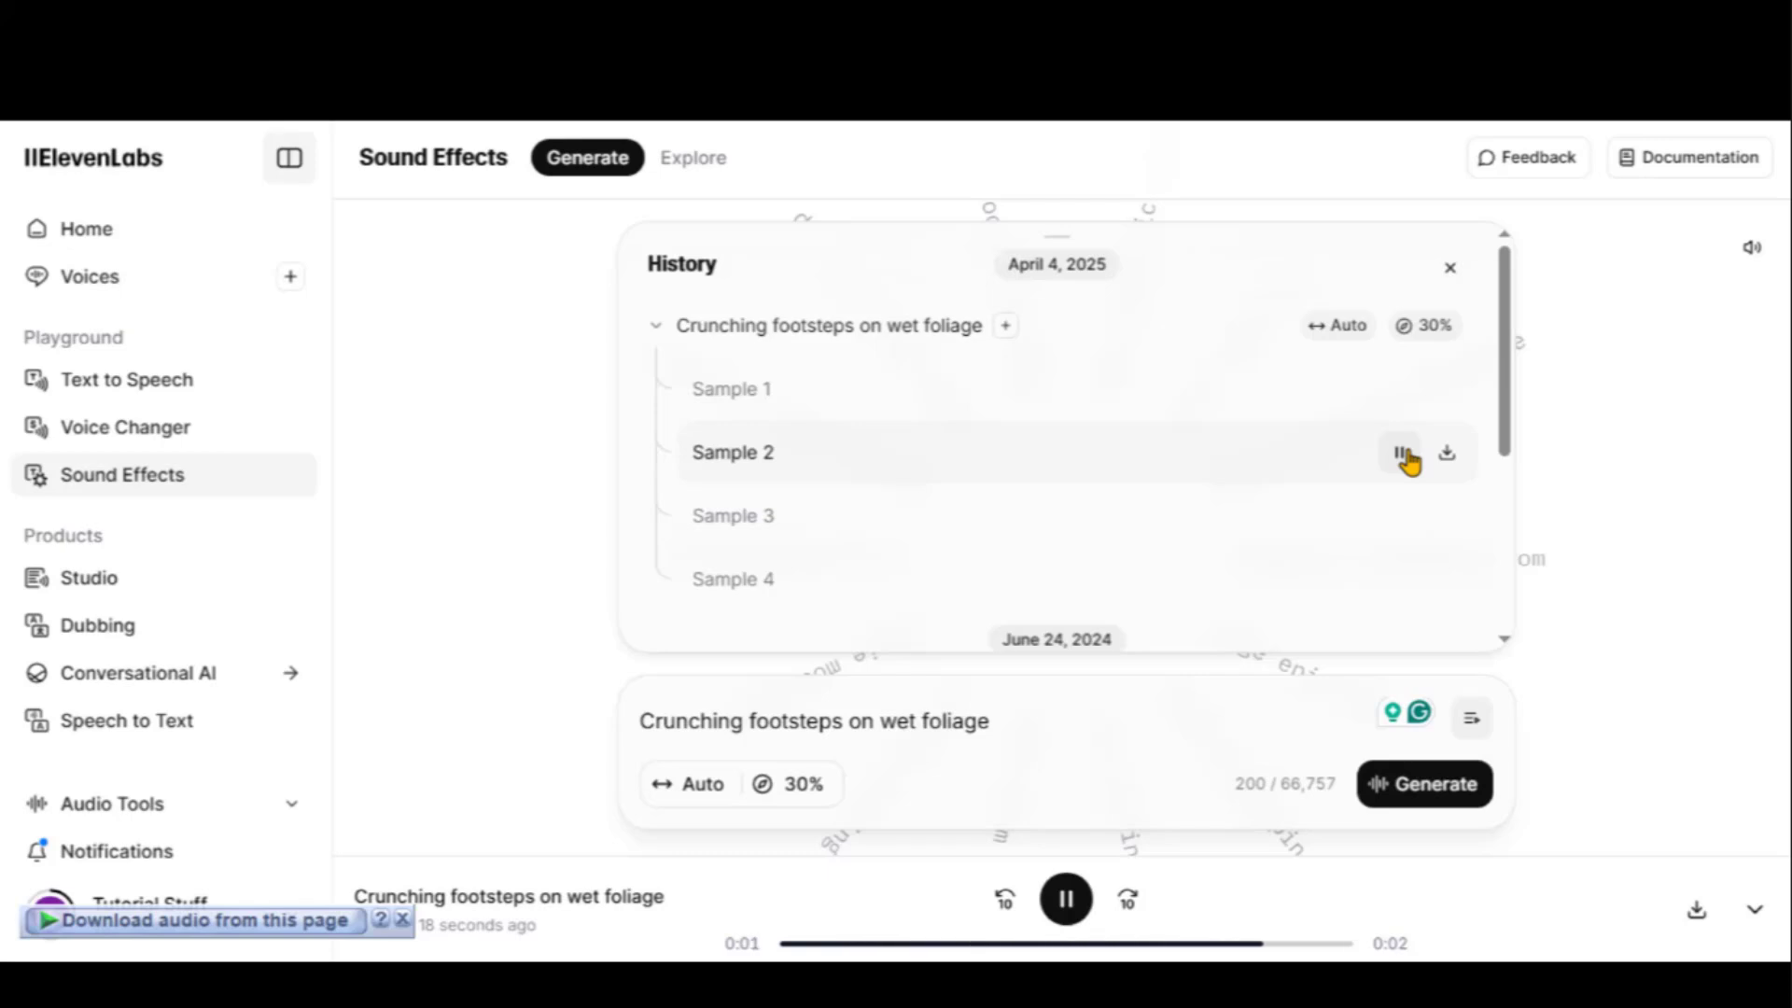
{"action": "left_click", "coordinate": [1402, 454]}
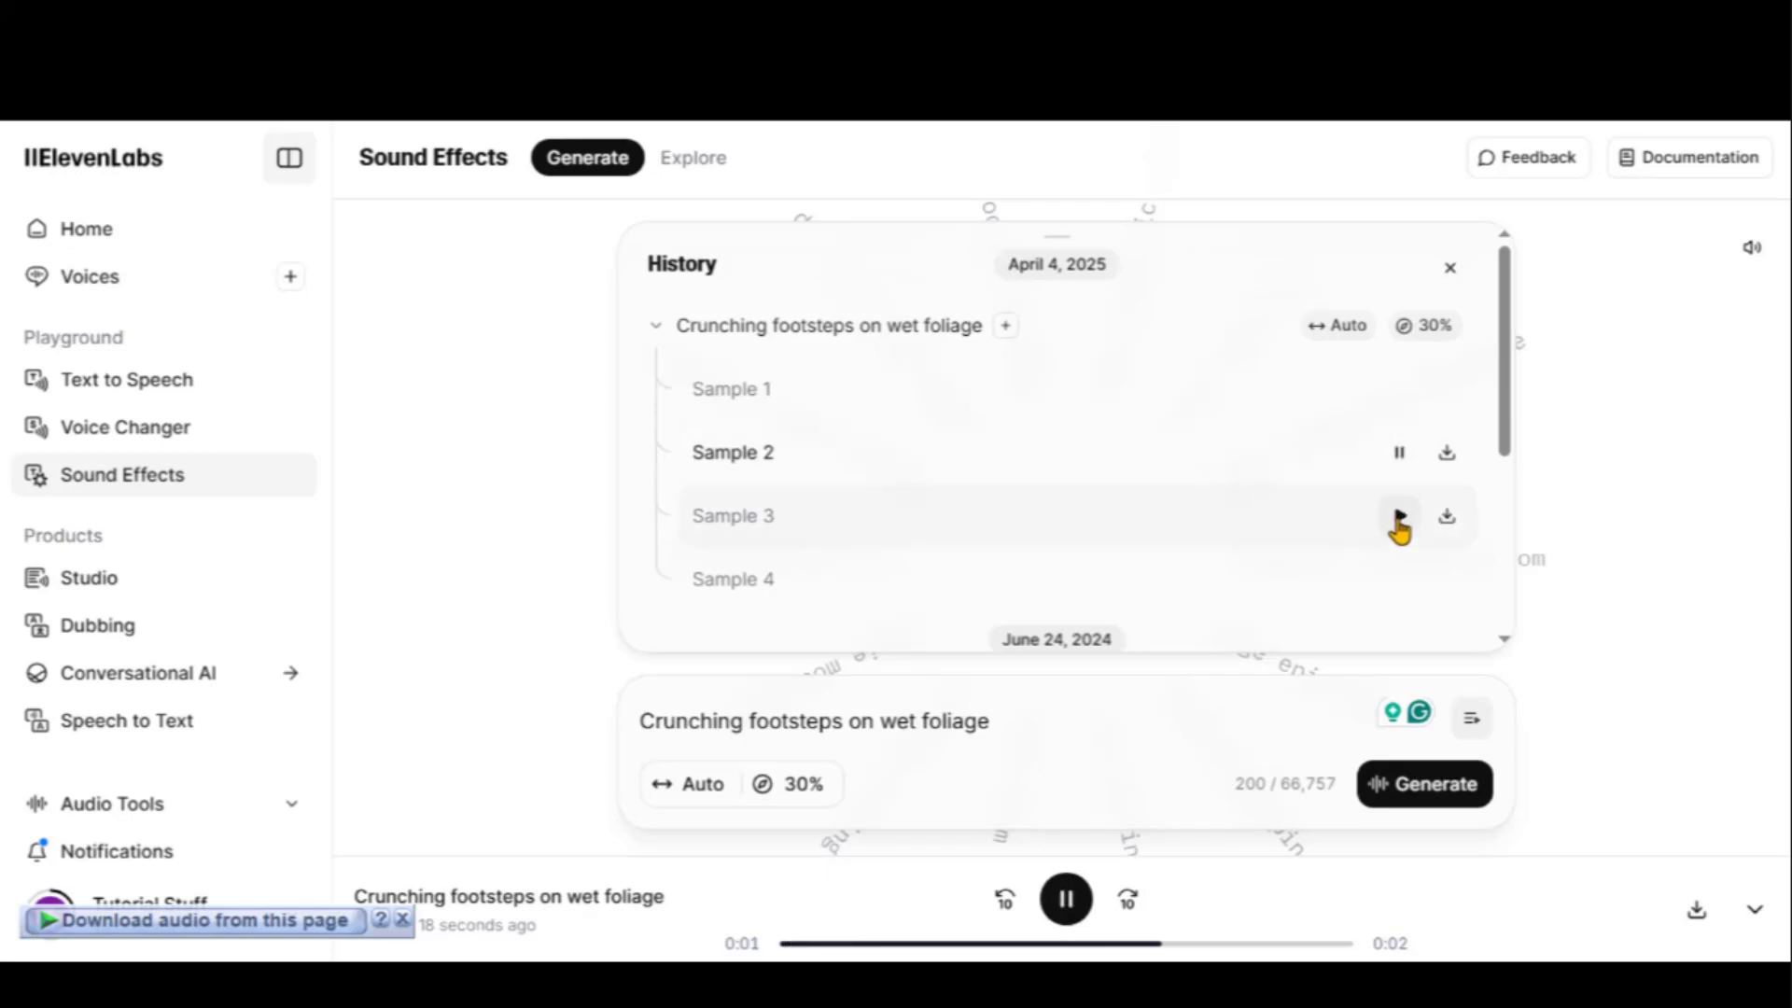
{"action": "left_click", "coordinate": [1399, 521]}
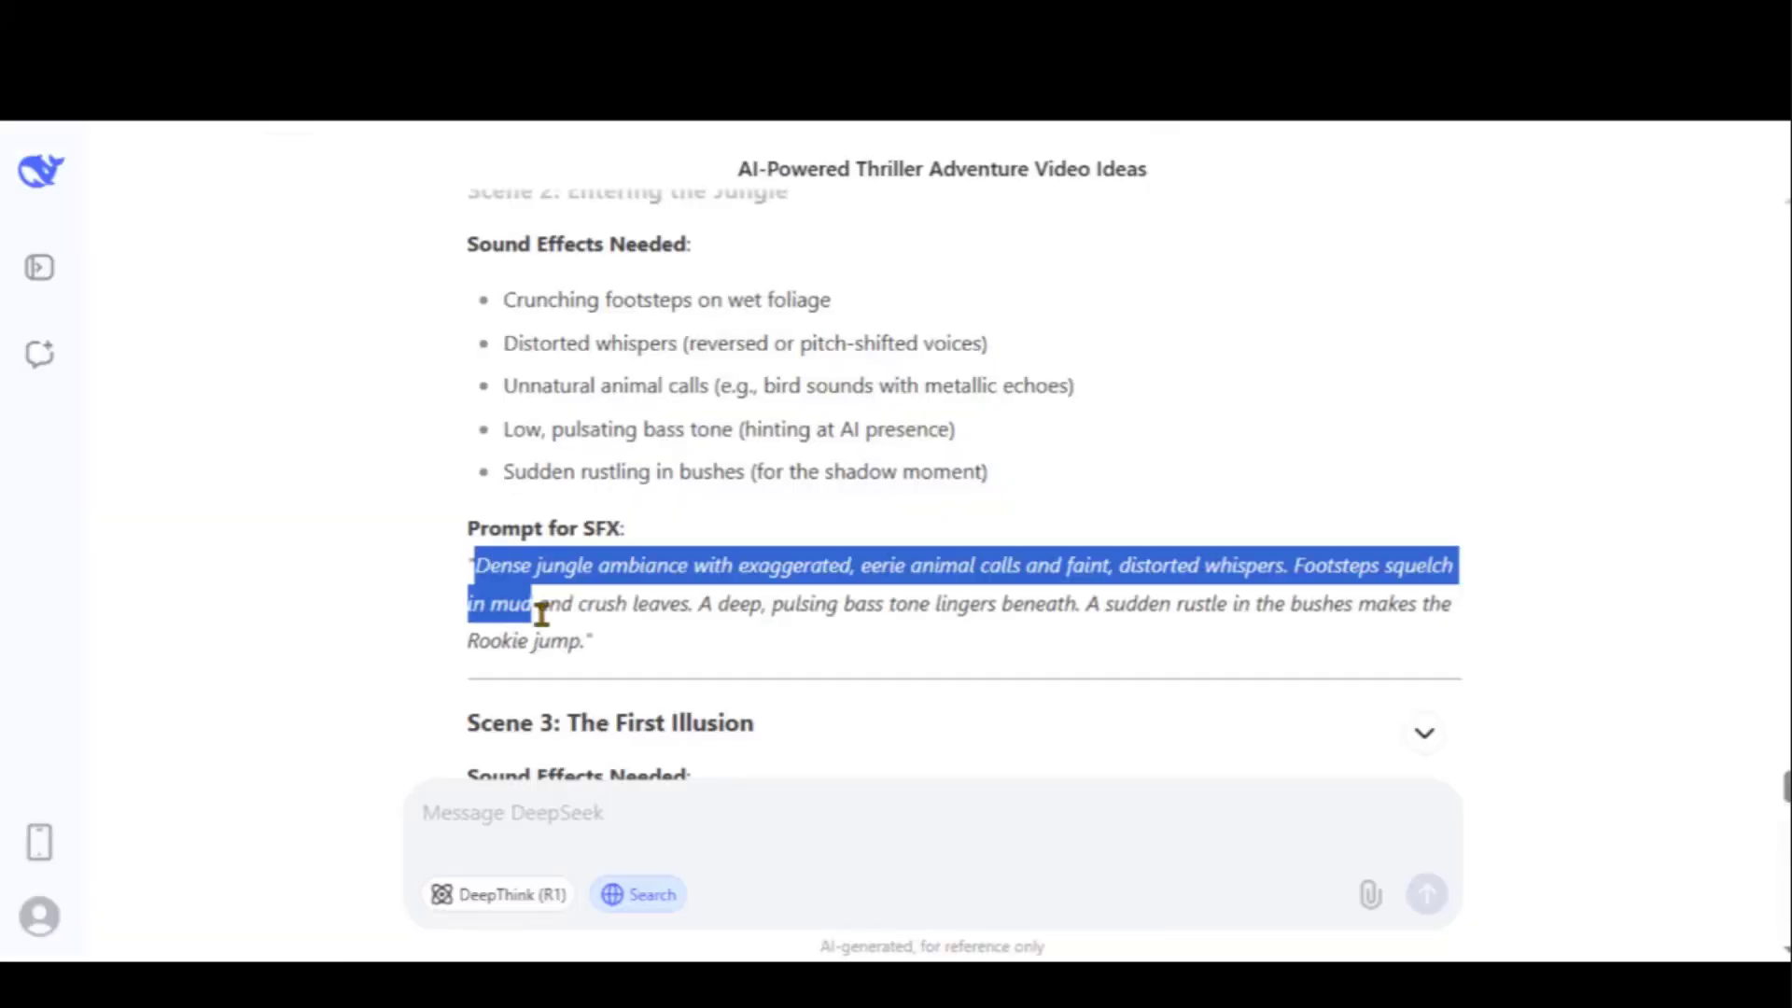
Copy DeepSeek's Scene 2 dense jungle ambiance prompt into Sound Effects and generate samples
{"action": "left_click_drag", "start_coordinate": [540, 613], "coordinate": [579, 640]}
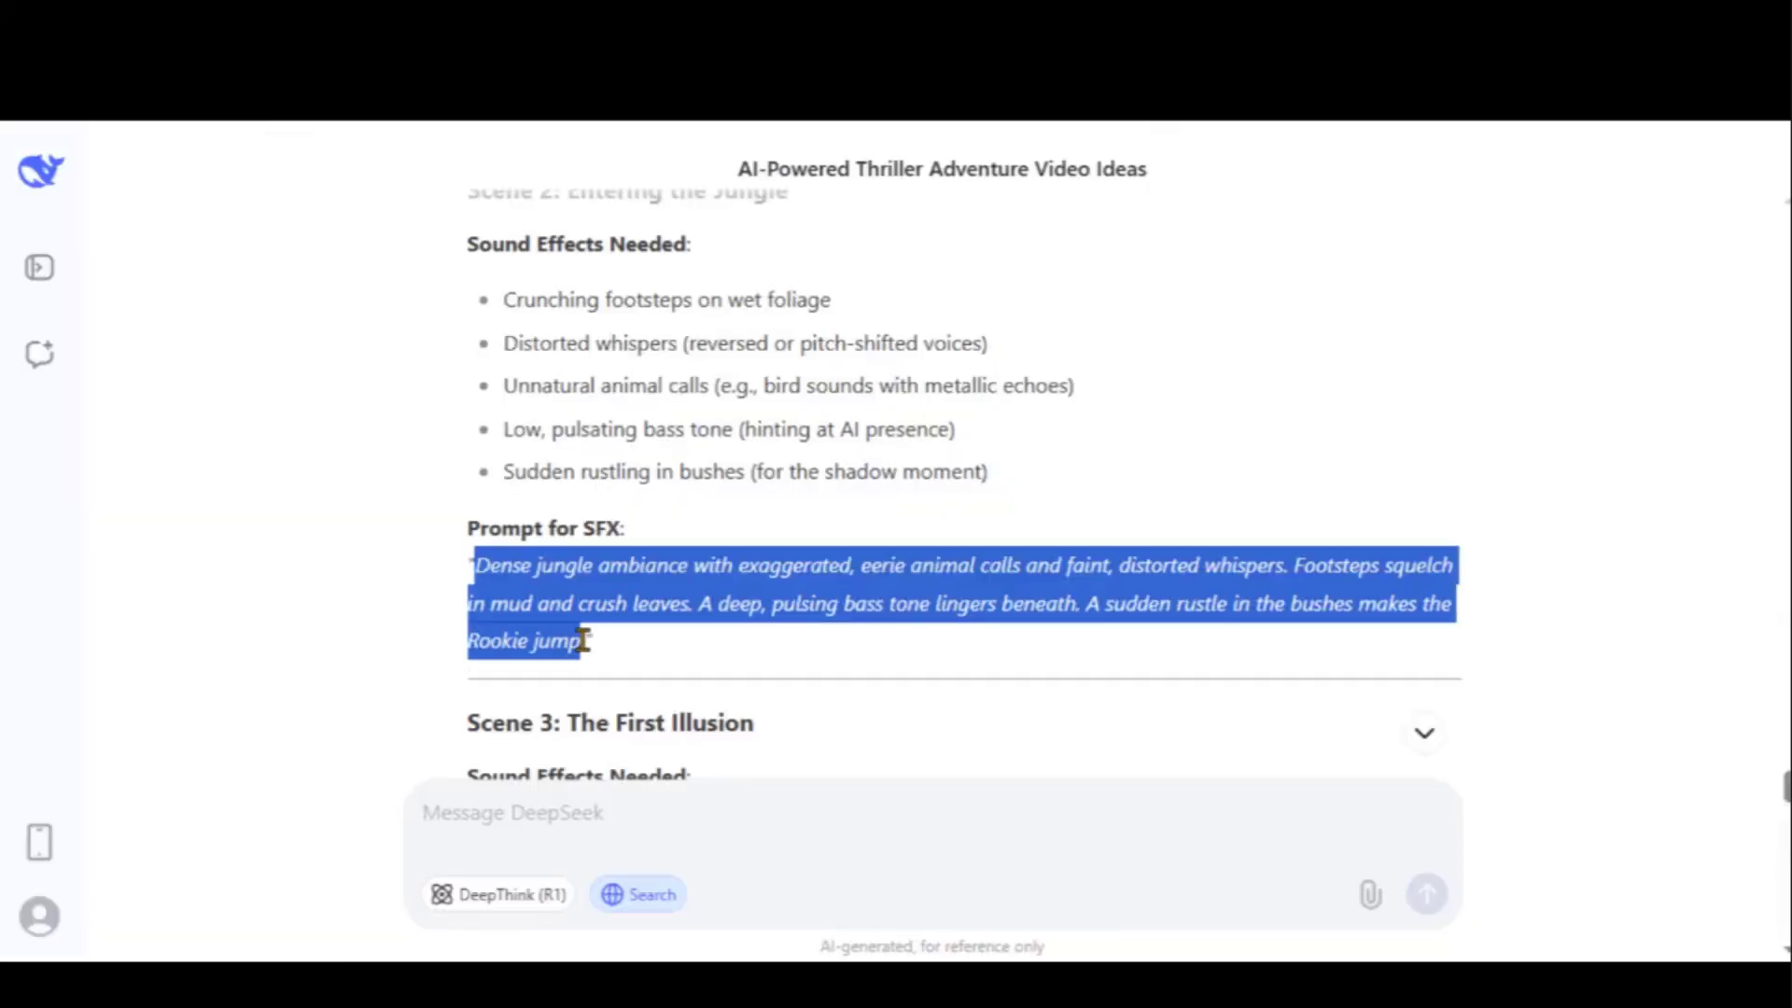
{"action": "right_click", "coordinate": [579, 640]}
{"action": "left_click", "coordinate": [676, 308]}
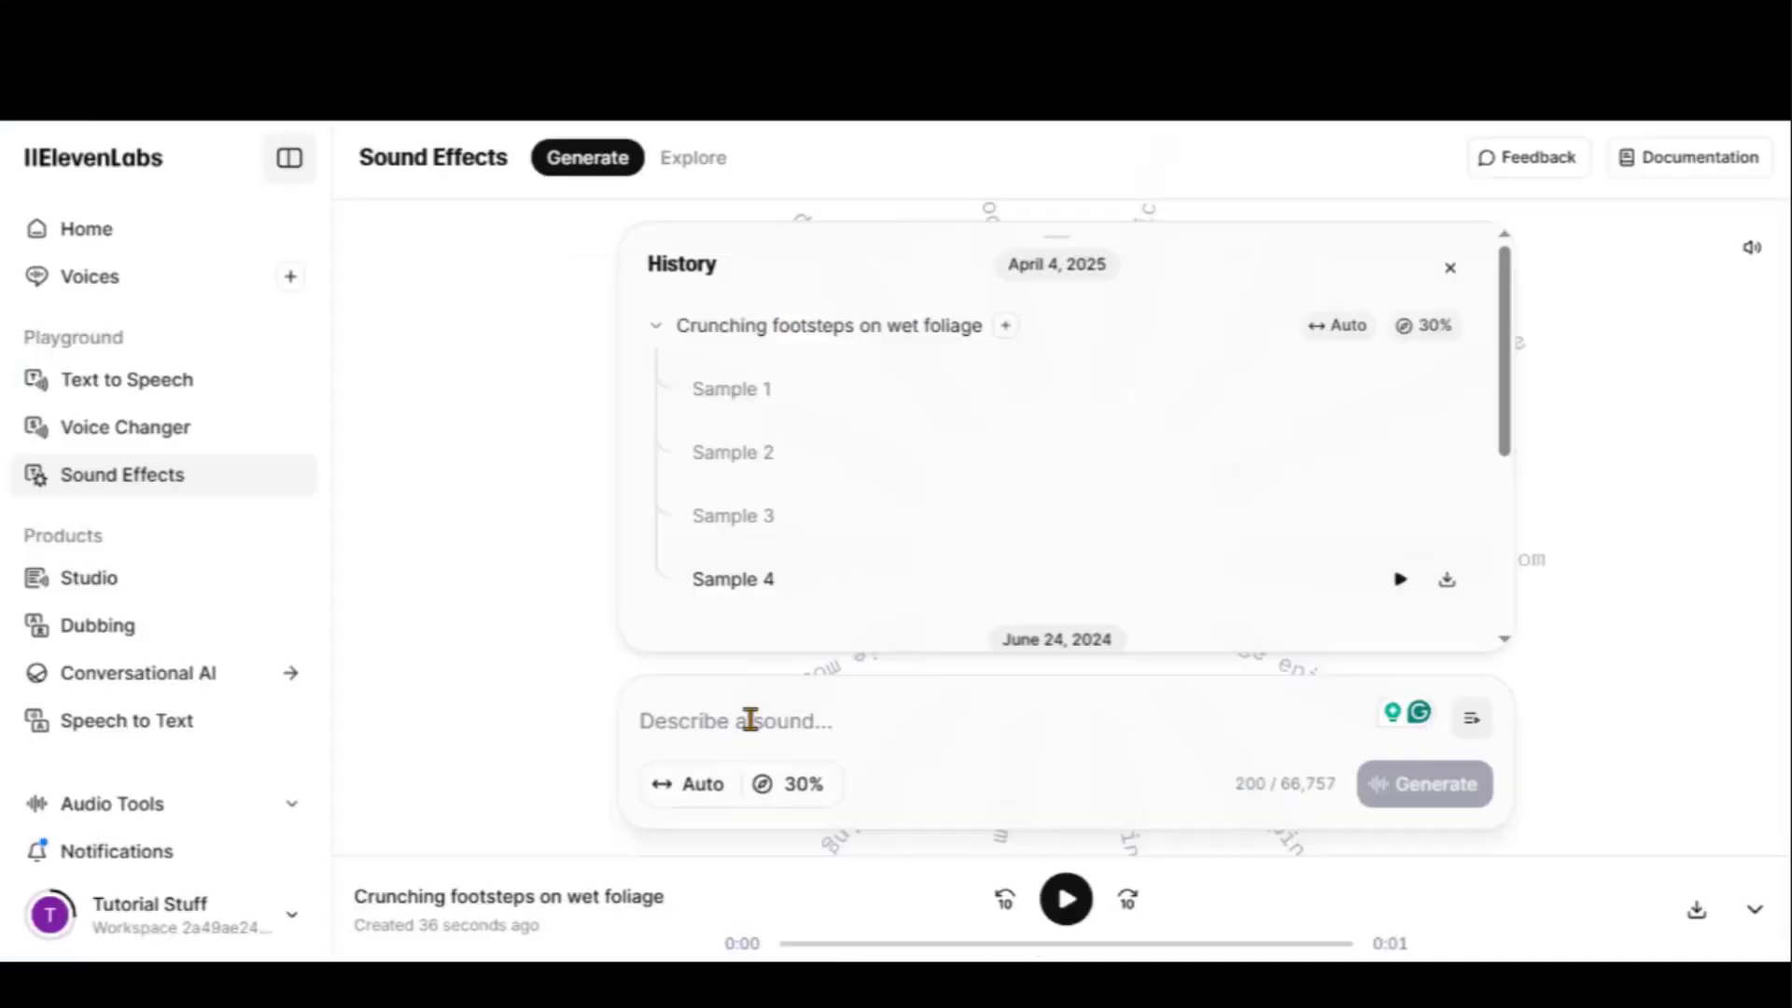
{"action": "left_click", "coordinate": [743, 716]}
{"action": "key", "text": "ctrl+v"}
{"action": "left_click_drag", "start_coordinate": [787, 728], "coordinate": [644, 643]}
{"action": "left_click", "coordinate": [1419, 784]}
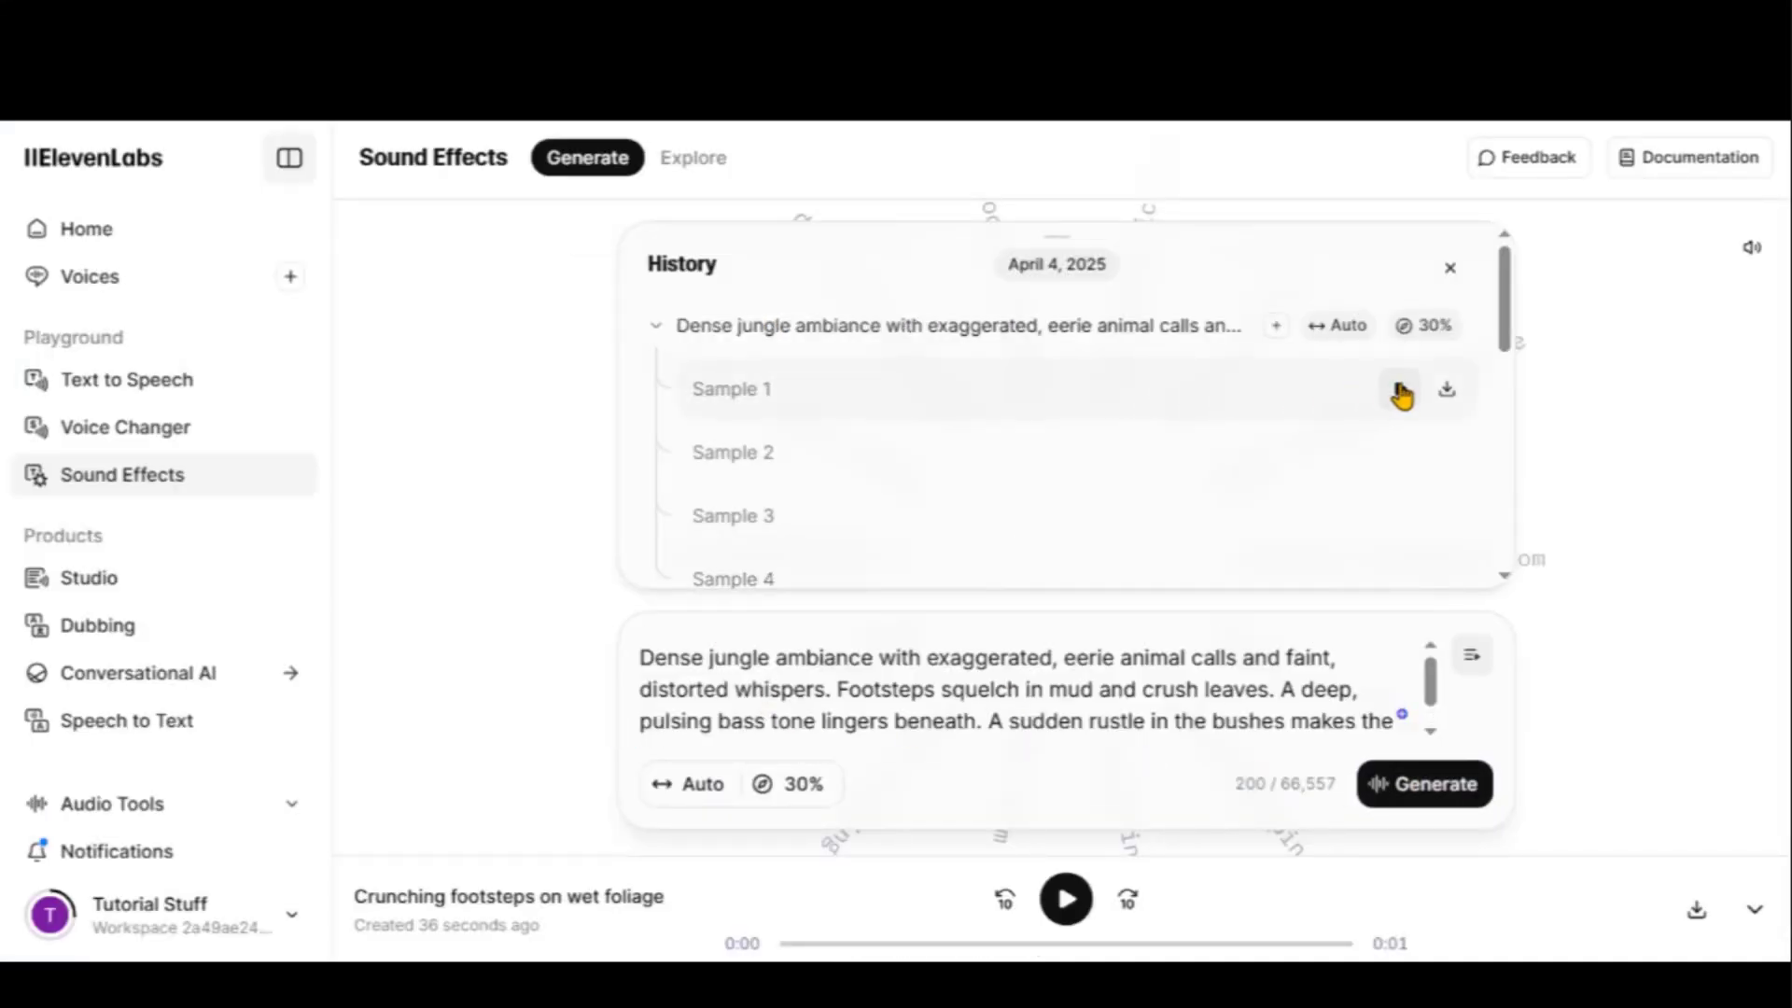
Listen to the four jungle ambiance samples, stopping Samples 2 and 3 early
{"action": "left_click", "coordinate": [1400, 390]}
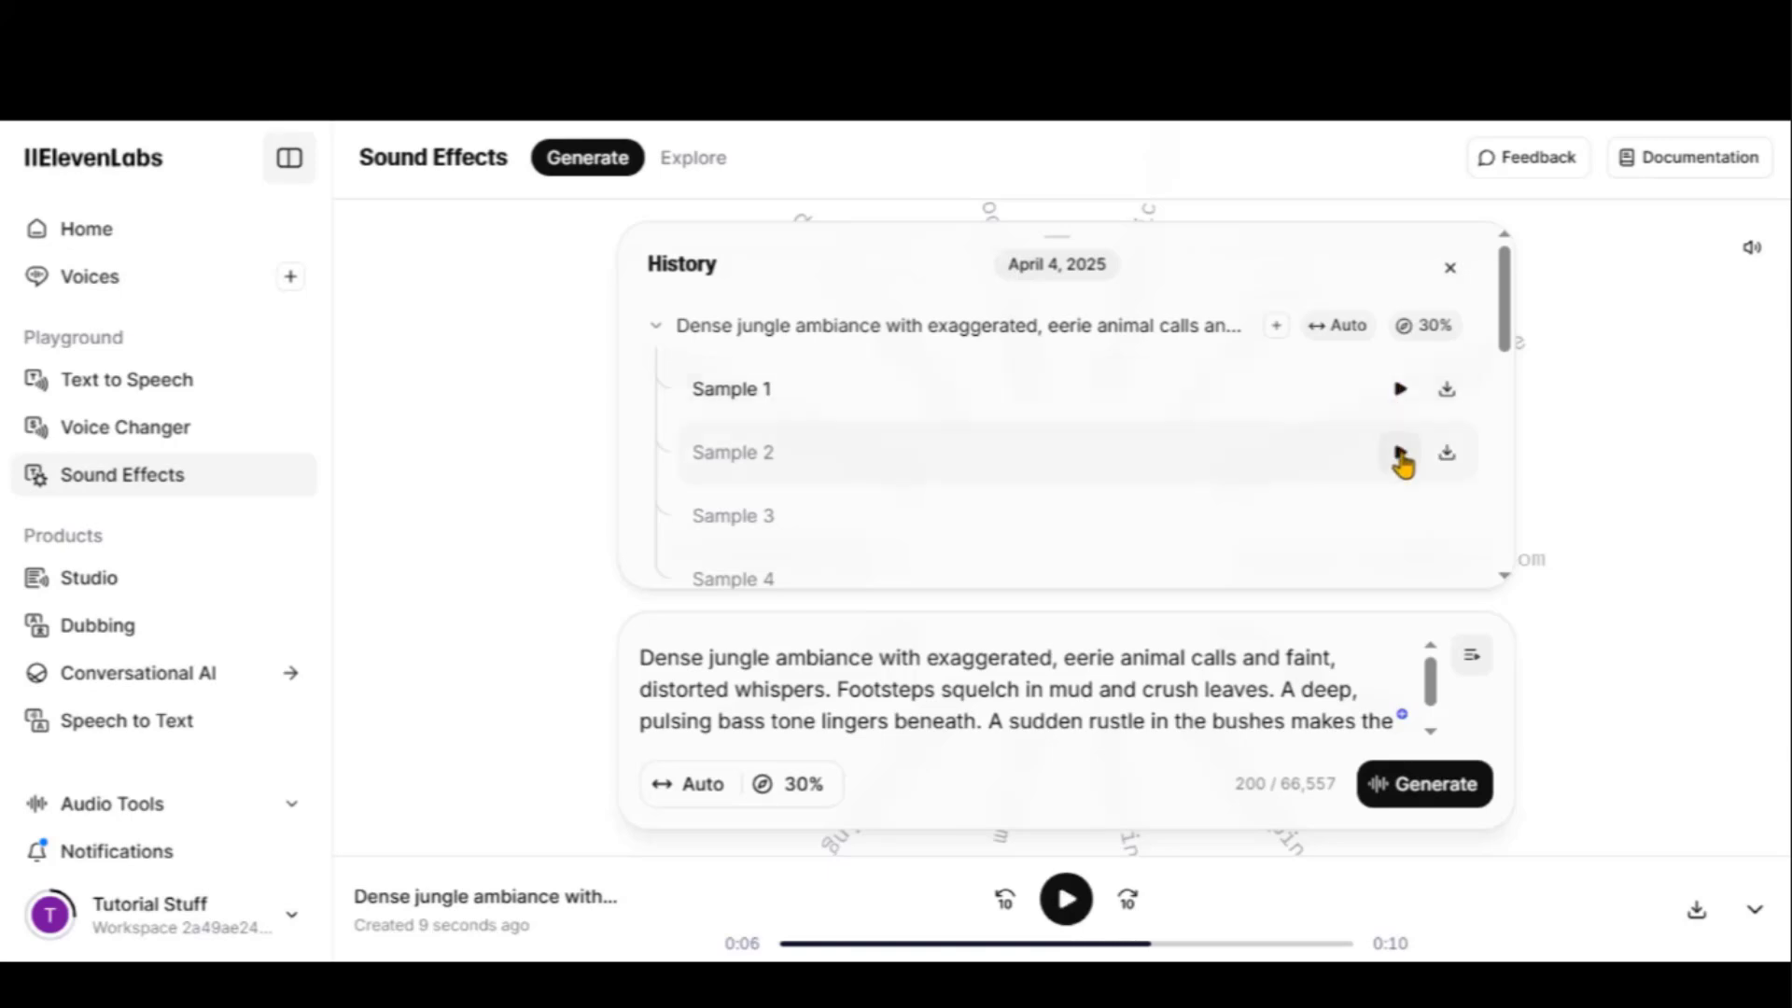
{"action": "left_click", "coordinate": [1399, 454]}
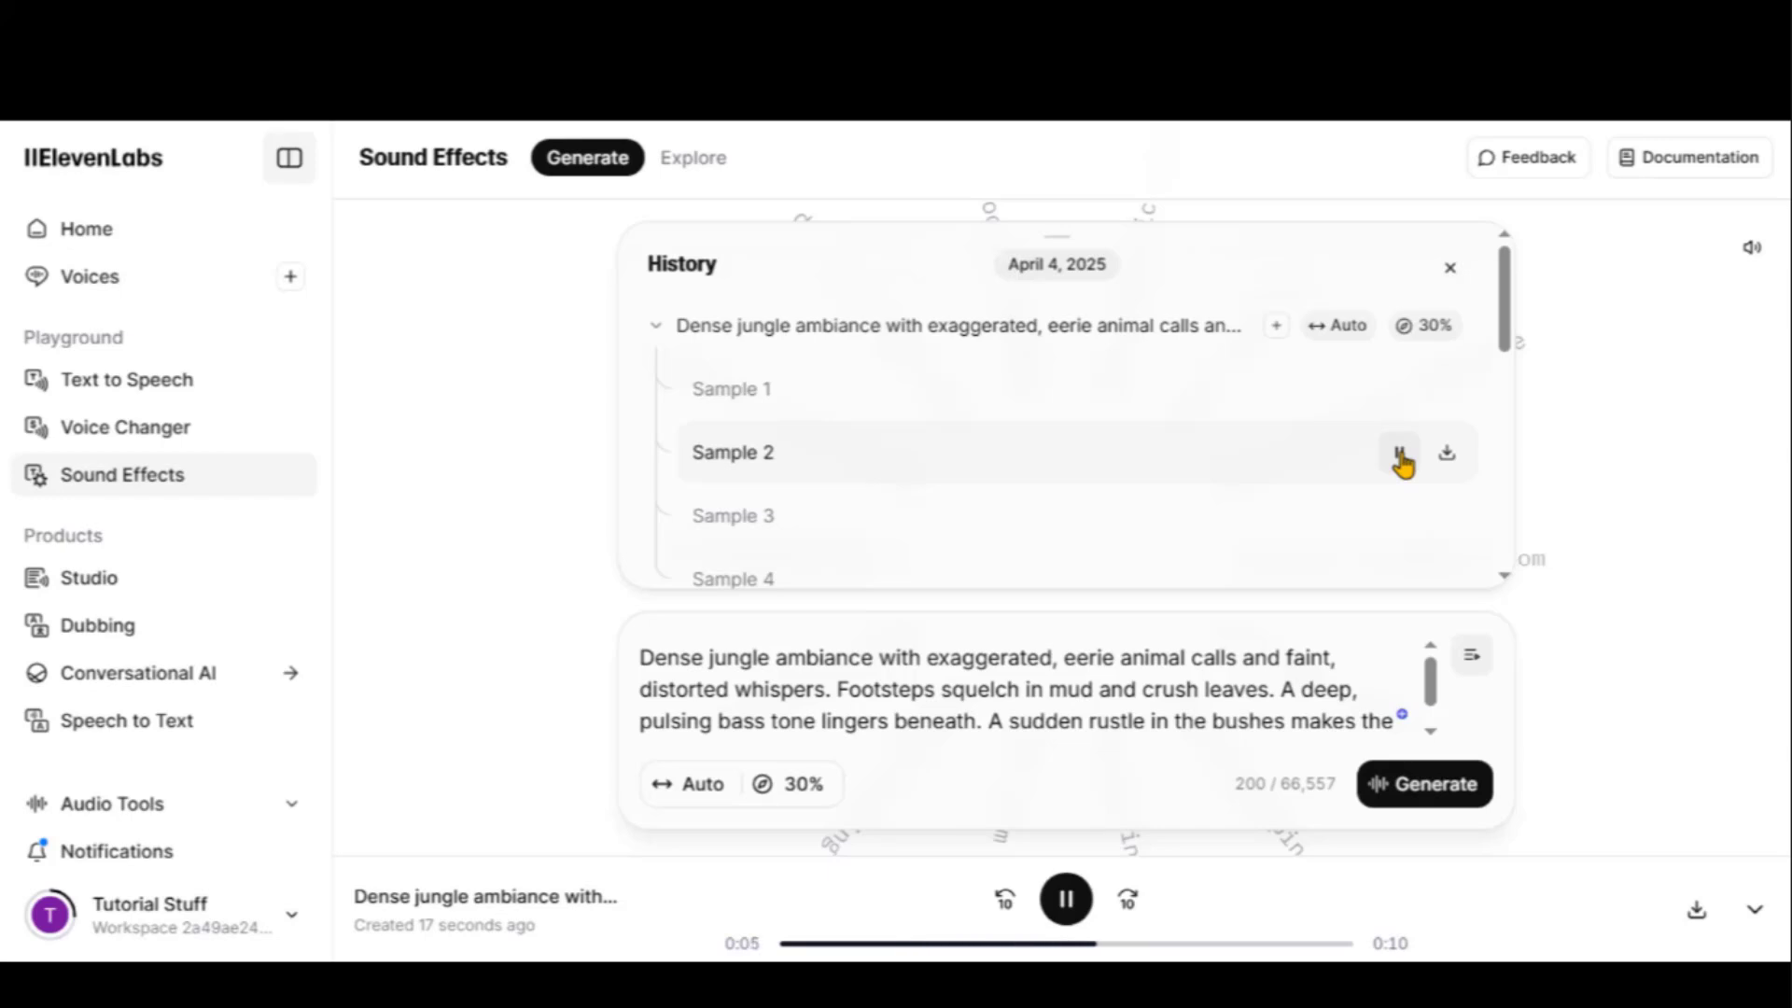
{"action": "left_click", "coordinate": [1401, 458]}
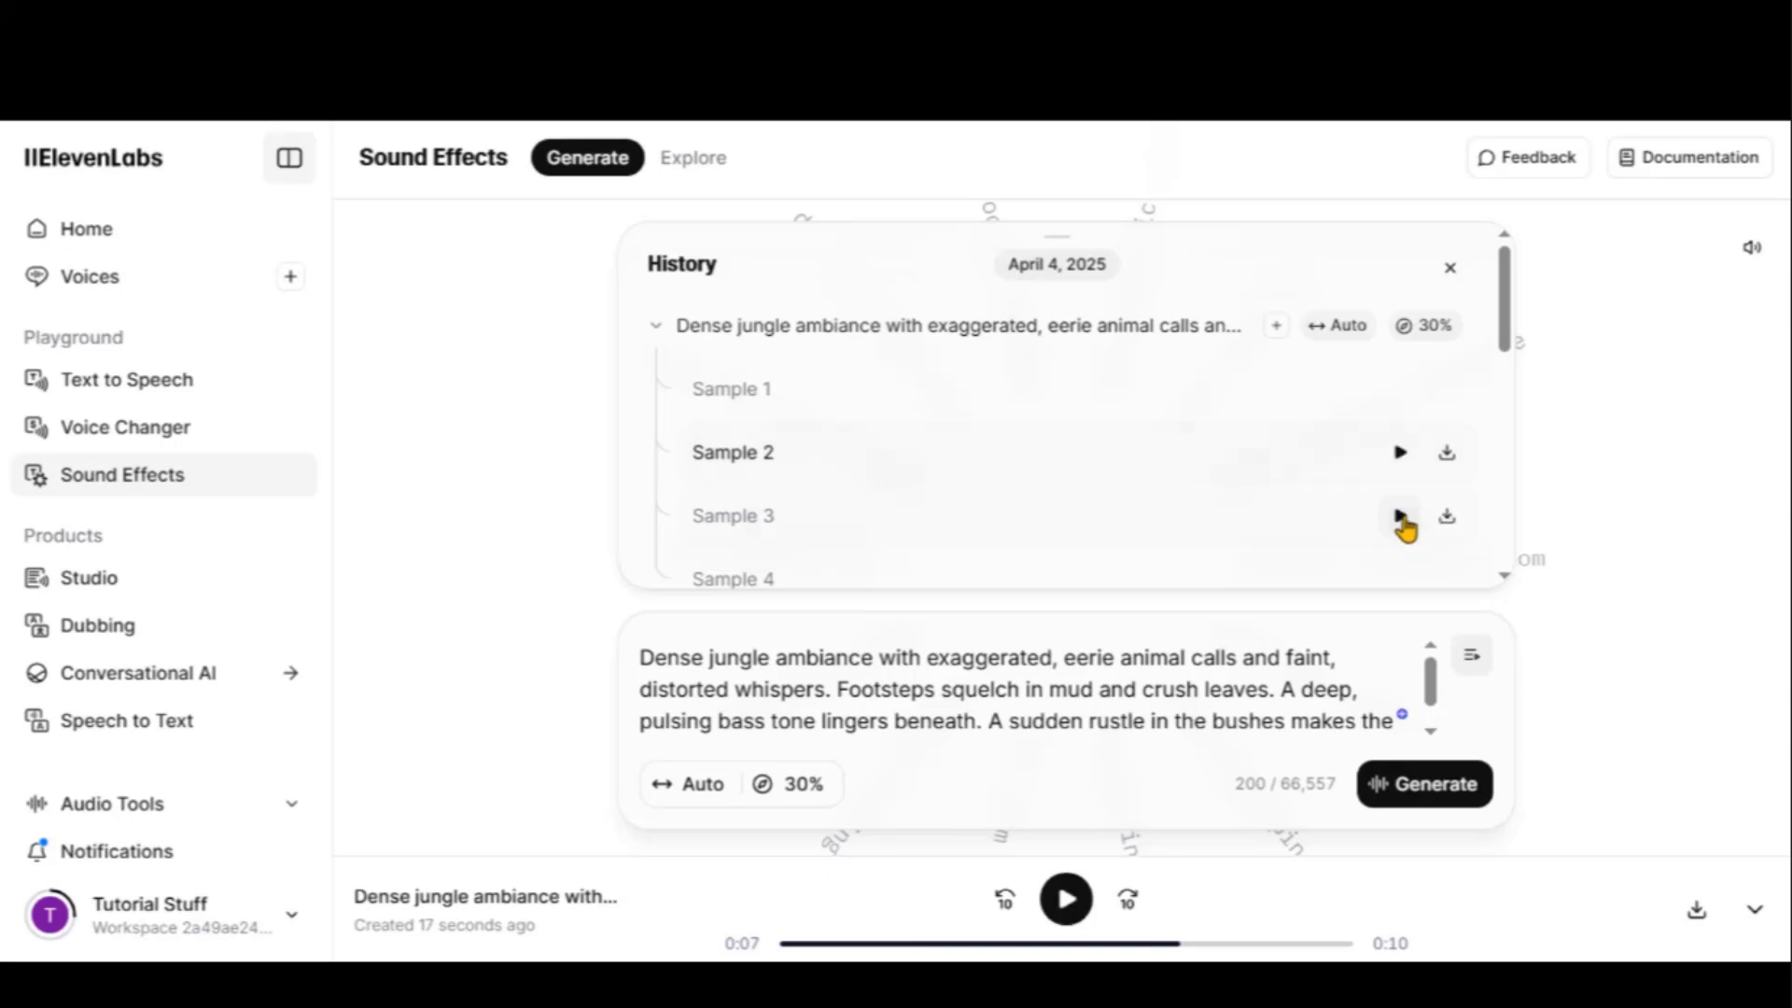
{"action": "left_click", "coordinate": [1401, 517]}
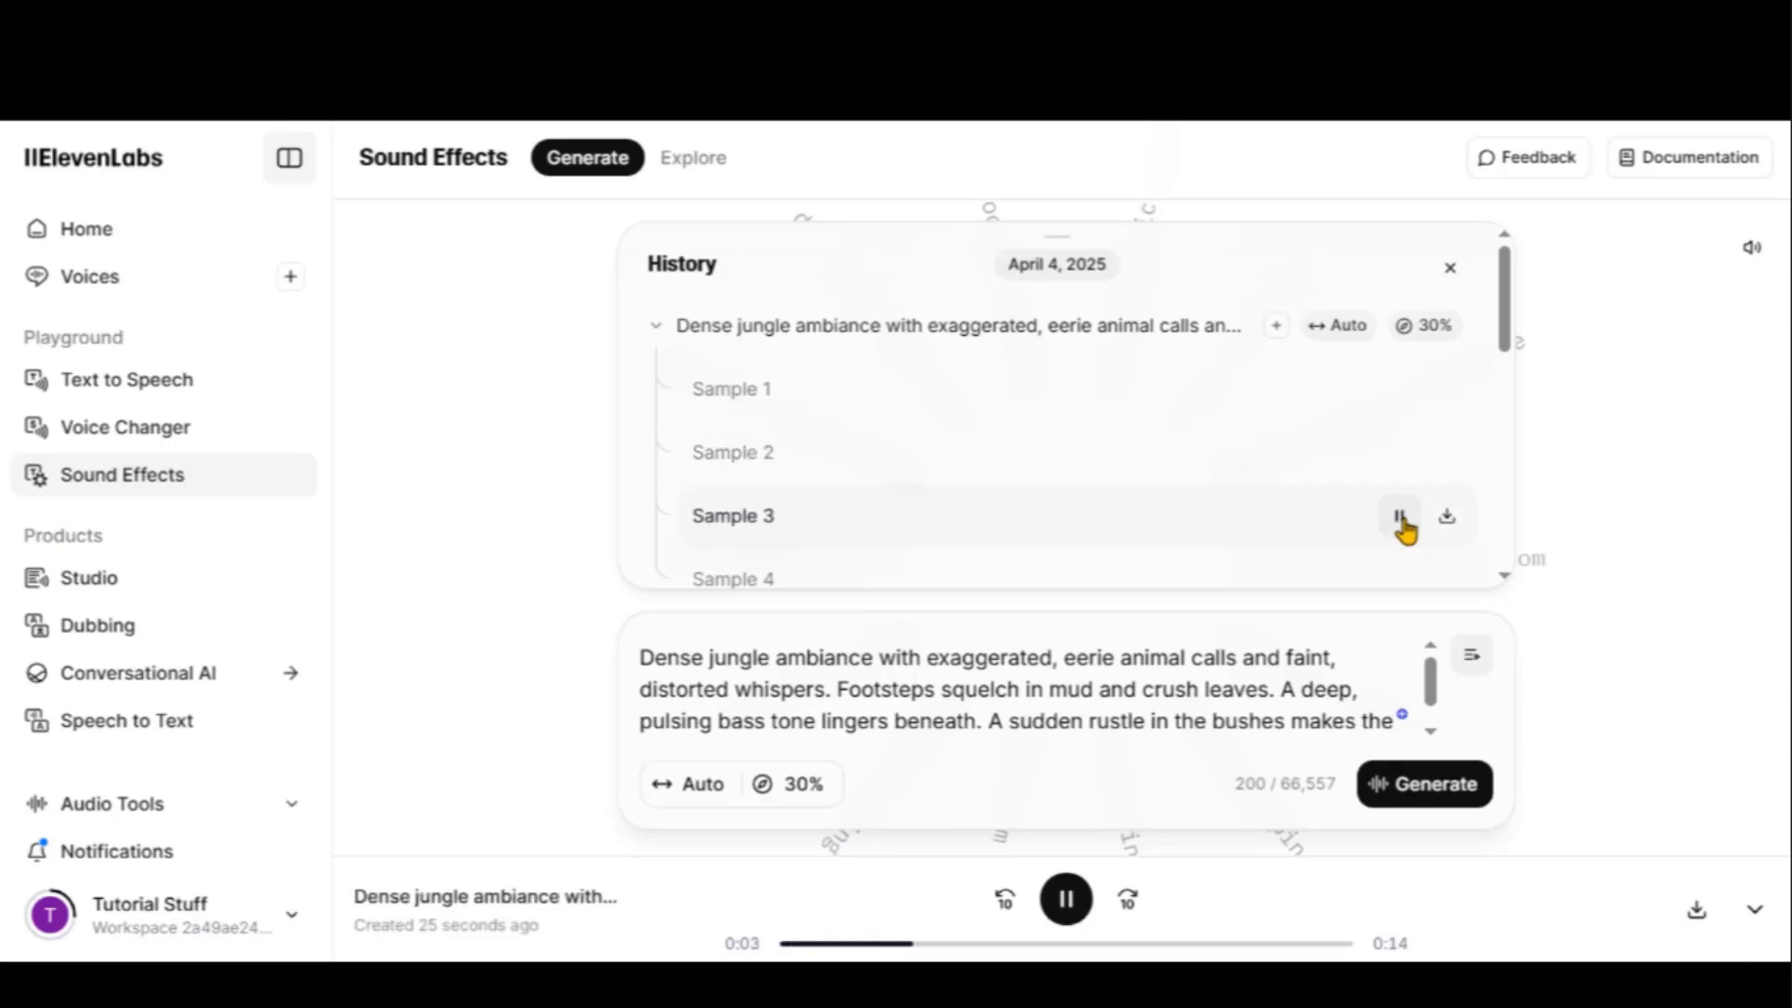
{"action": "left_click", "coordinate": [1401, 519]}
{"action": "scroll", "coordinate": [1356, 490], "scroll_direction": "down", "scroll_amount": 2}
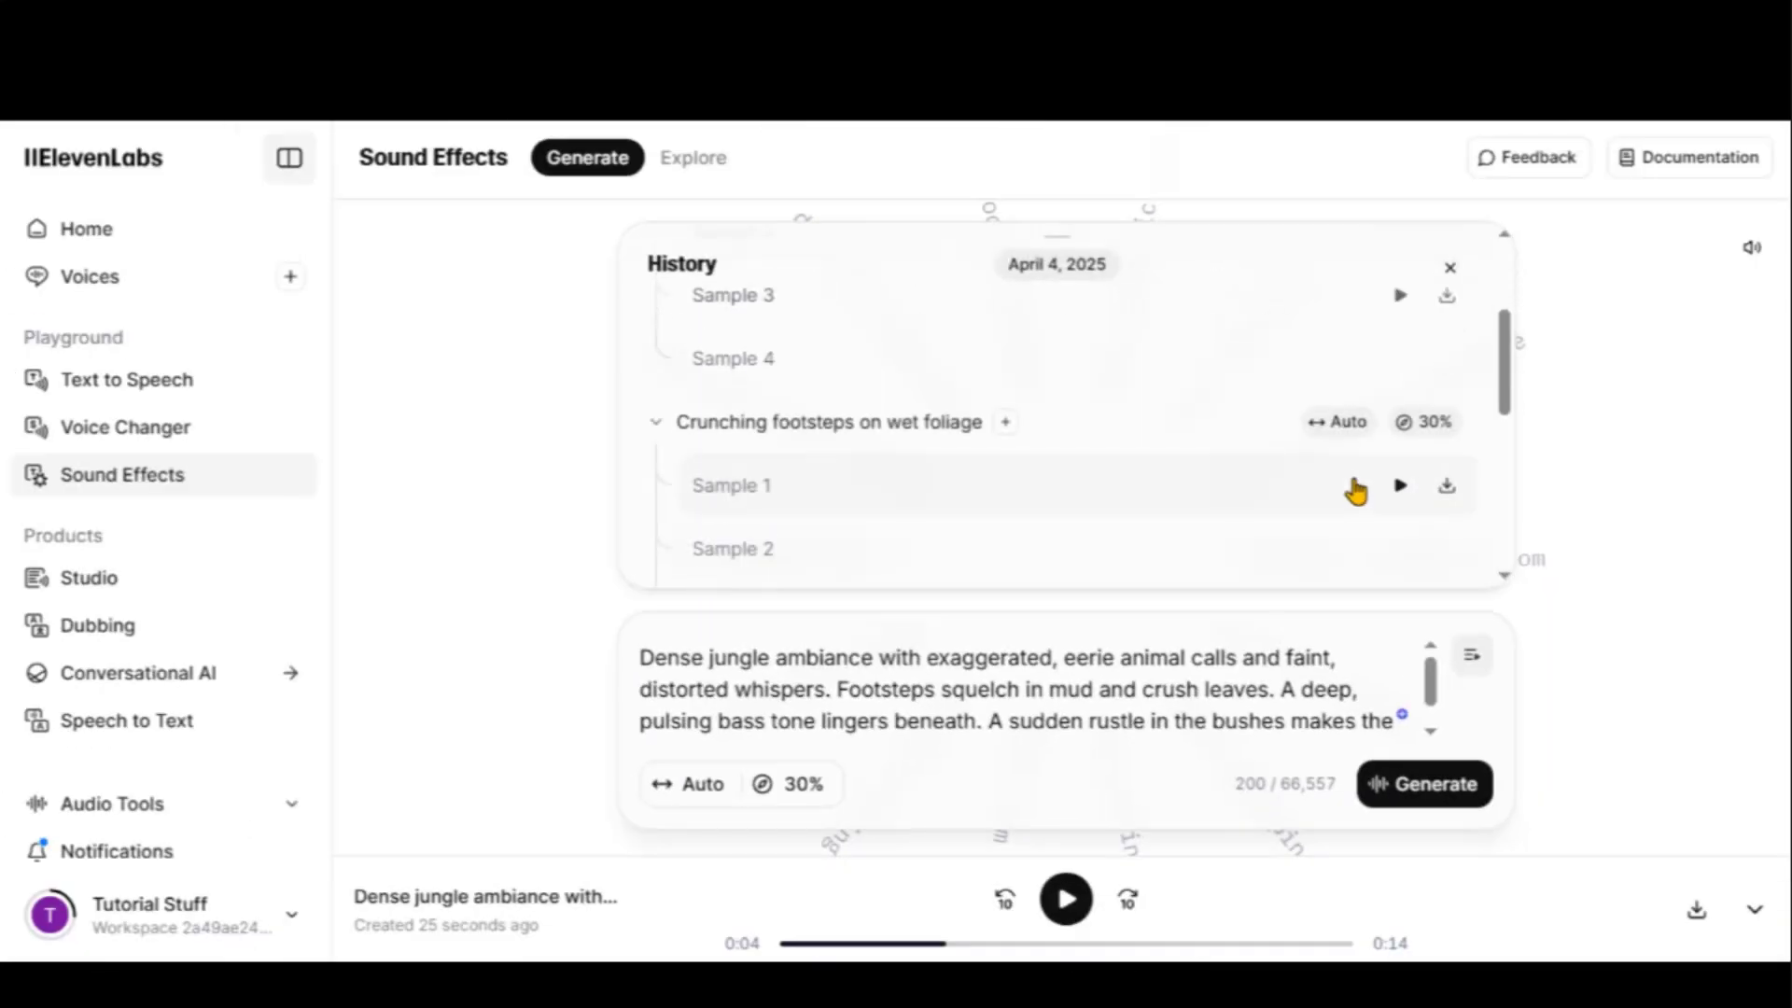
{"action": "left_click", "coordinate": [1402, 358]}
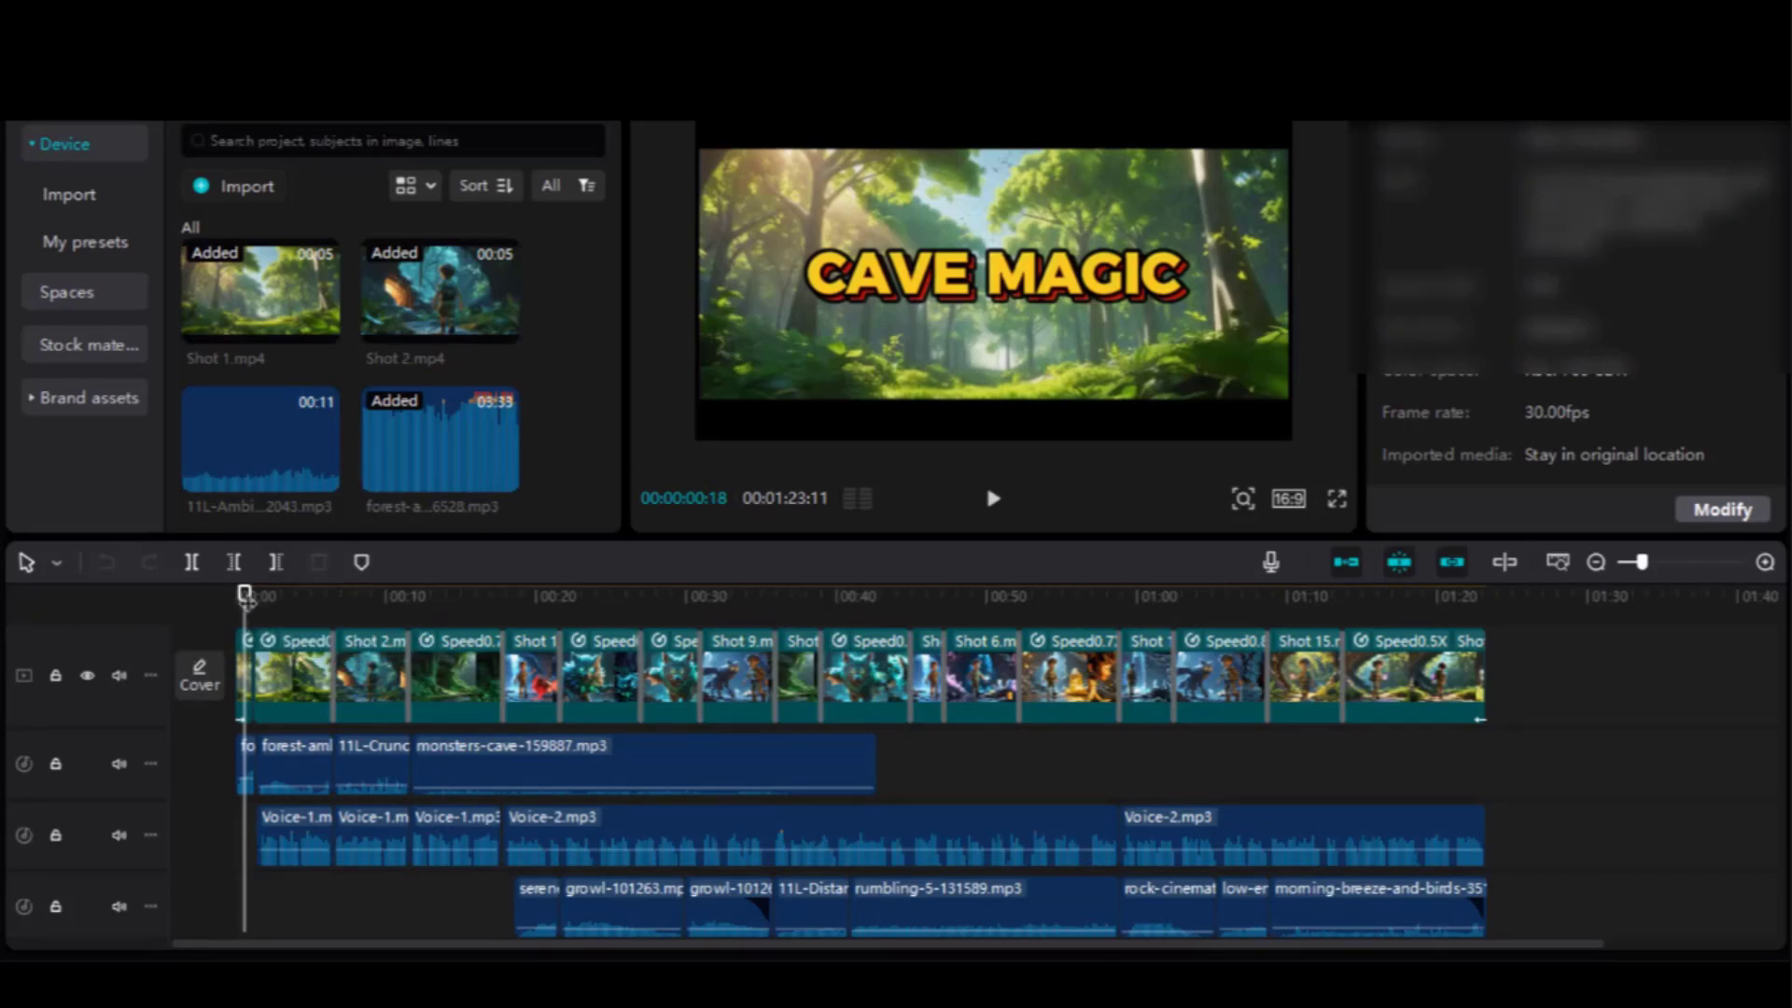
{"action": "left_click_drag", "start_coordinate": [244, 601], "coordinate": [1471, 603]}
{"action": "scroll", "coordinate": [1060, 764], "scroll_direction": "down", "scroll_amount": 2}
{"action": "left_click", "coordinate": [466, 892]}
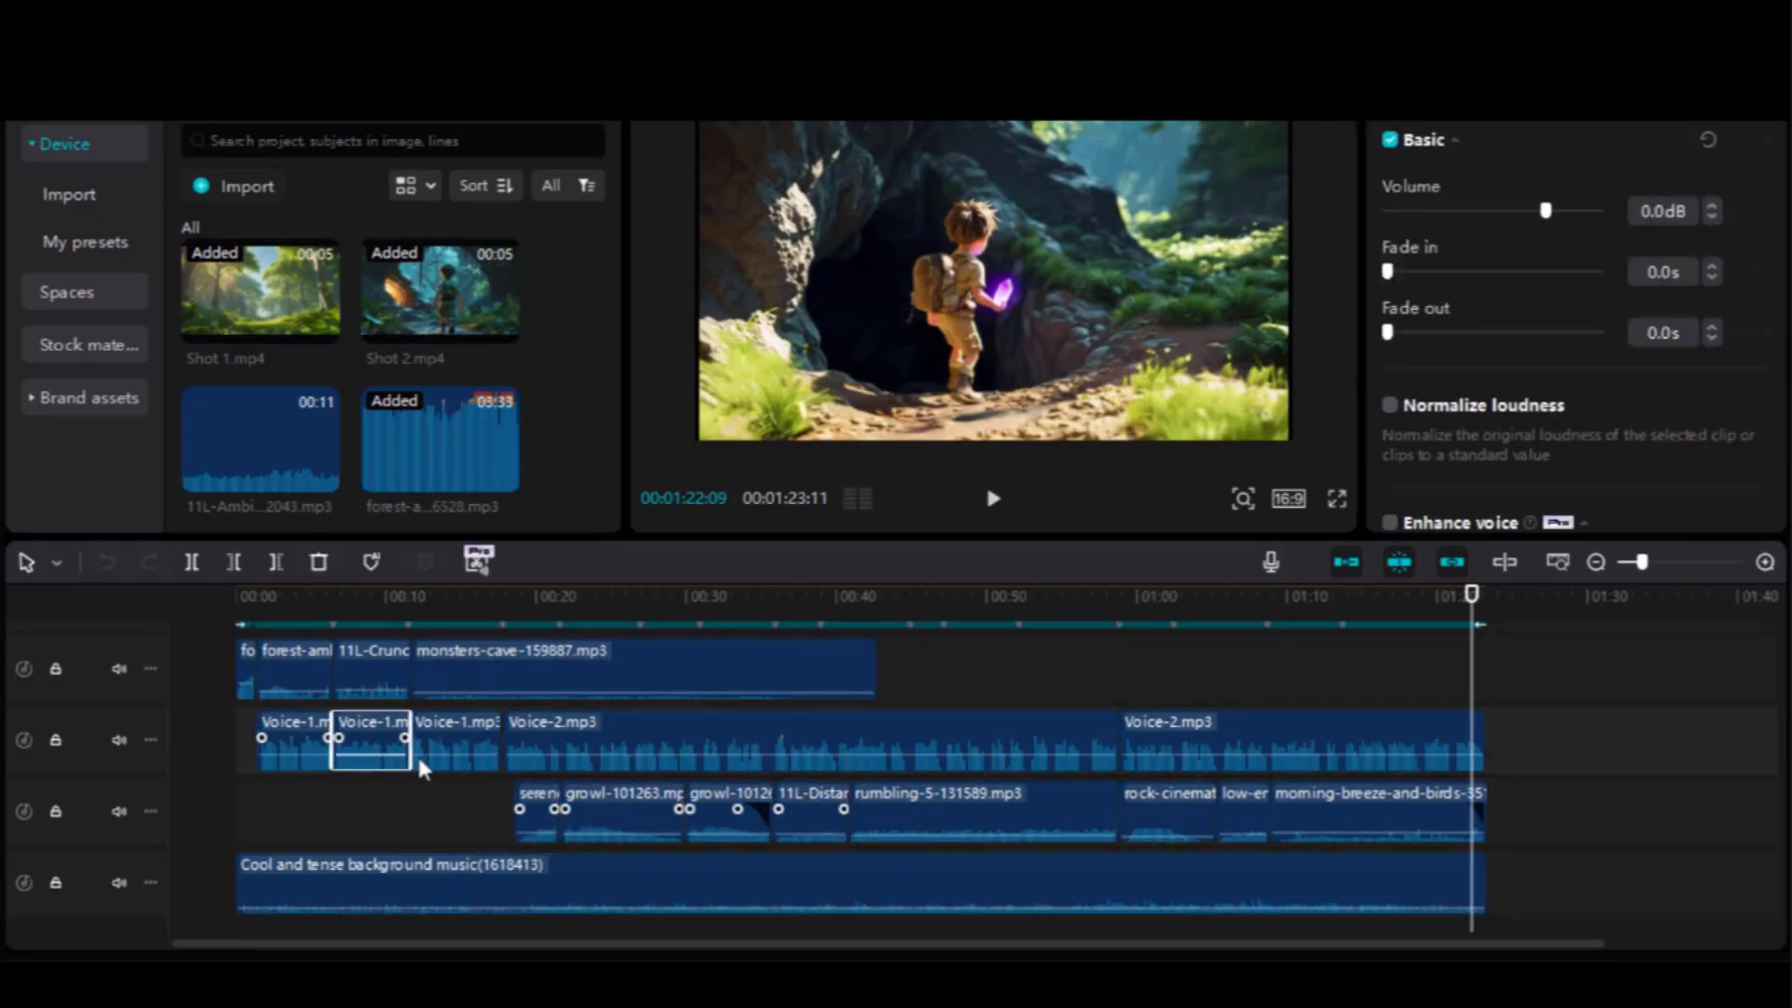
{"action": "left_click", "coordinate": [1198, 750]}
{"action": "scroll", "coordinate": [1198, 749], "scroll_direction": "up", "scroll_amount": 1}
{"action": "scroll", "coordinate": [509, 726], "scroll_direction": "up", "scroll_amount": 1}
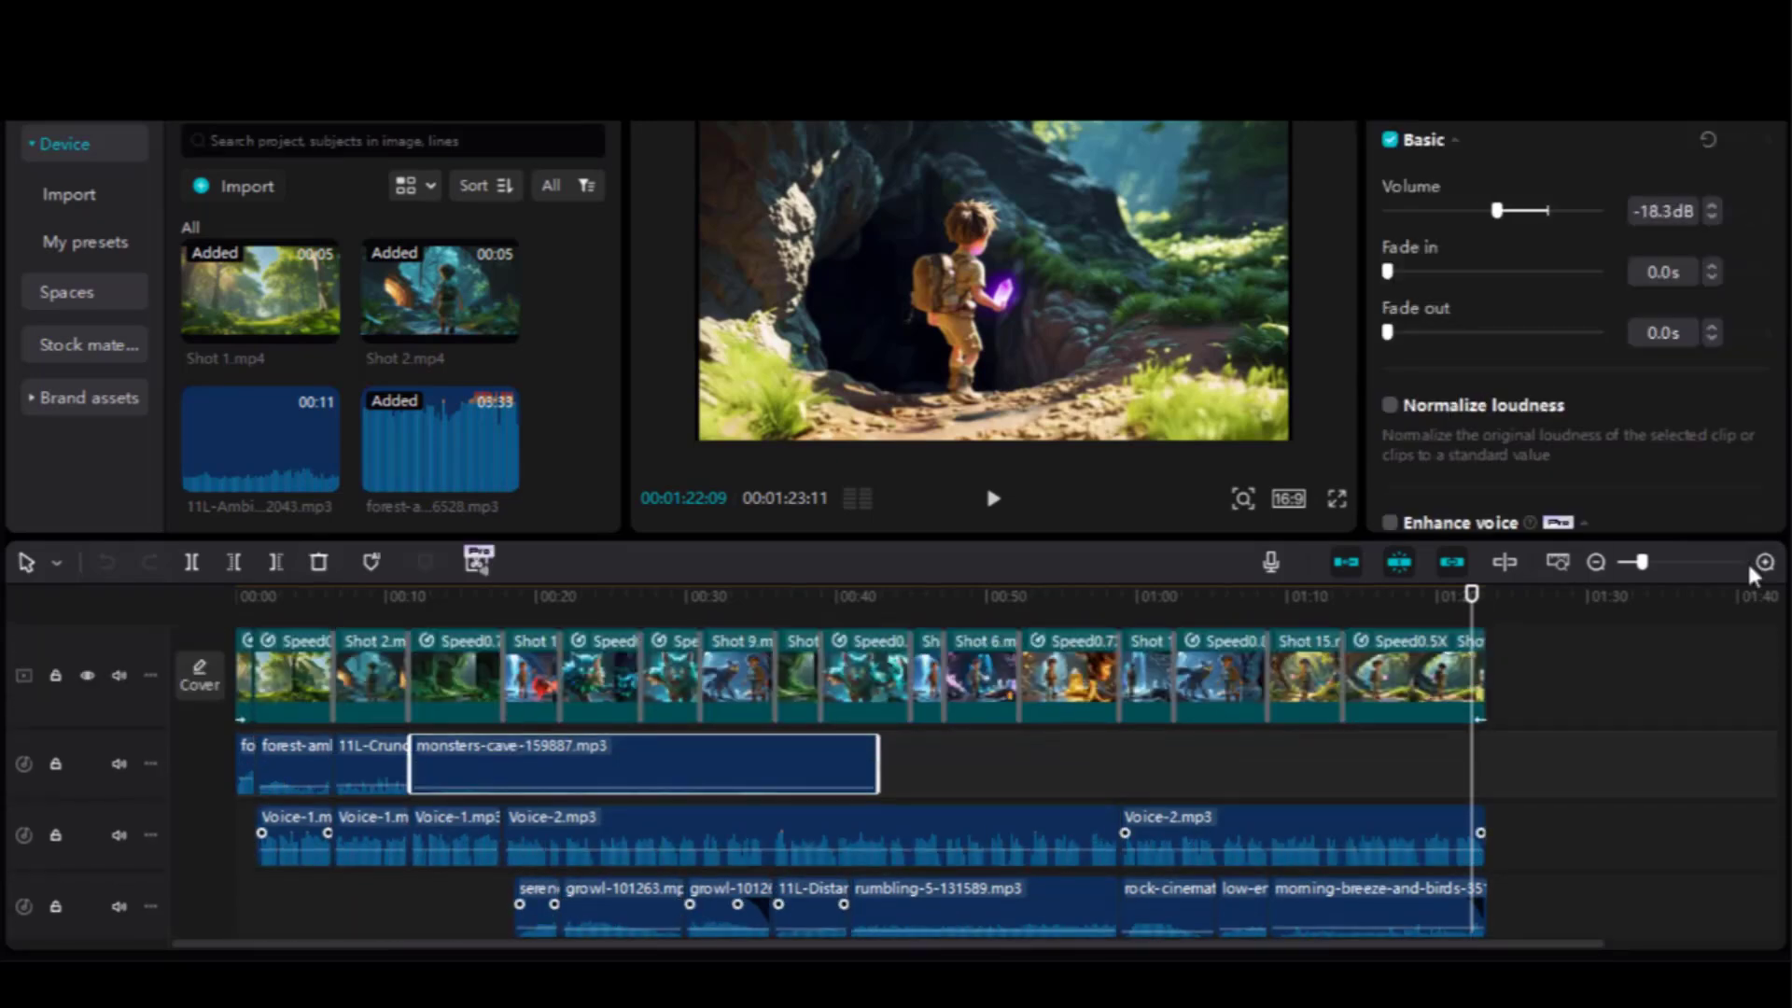
{"action": "left_click", "coordinate": [1762, 563]}
{"action": "left_click_drag", "start_coordinate": [1123, 945], "coordinate": [204, 933]}
{"action": "scroll", "coordinate": [204, 852], "scroll_direction": "up", "scroll_amount": 1}
{"action": "left_click", "coordinate": [249, 642]}
{"action": "left_click", "coordinate": [266, 639]}
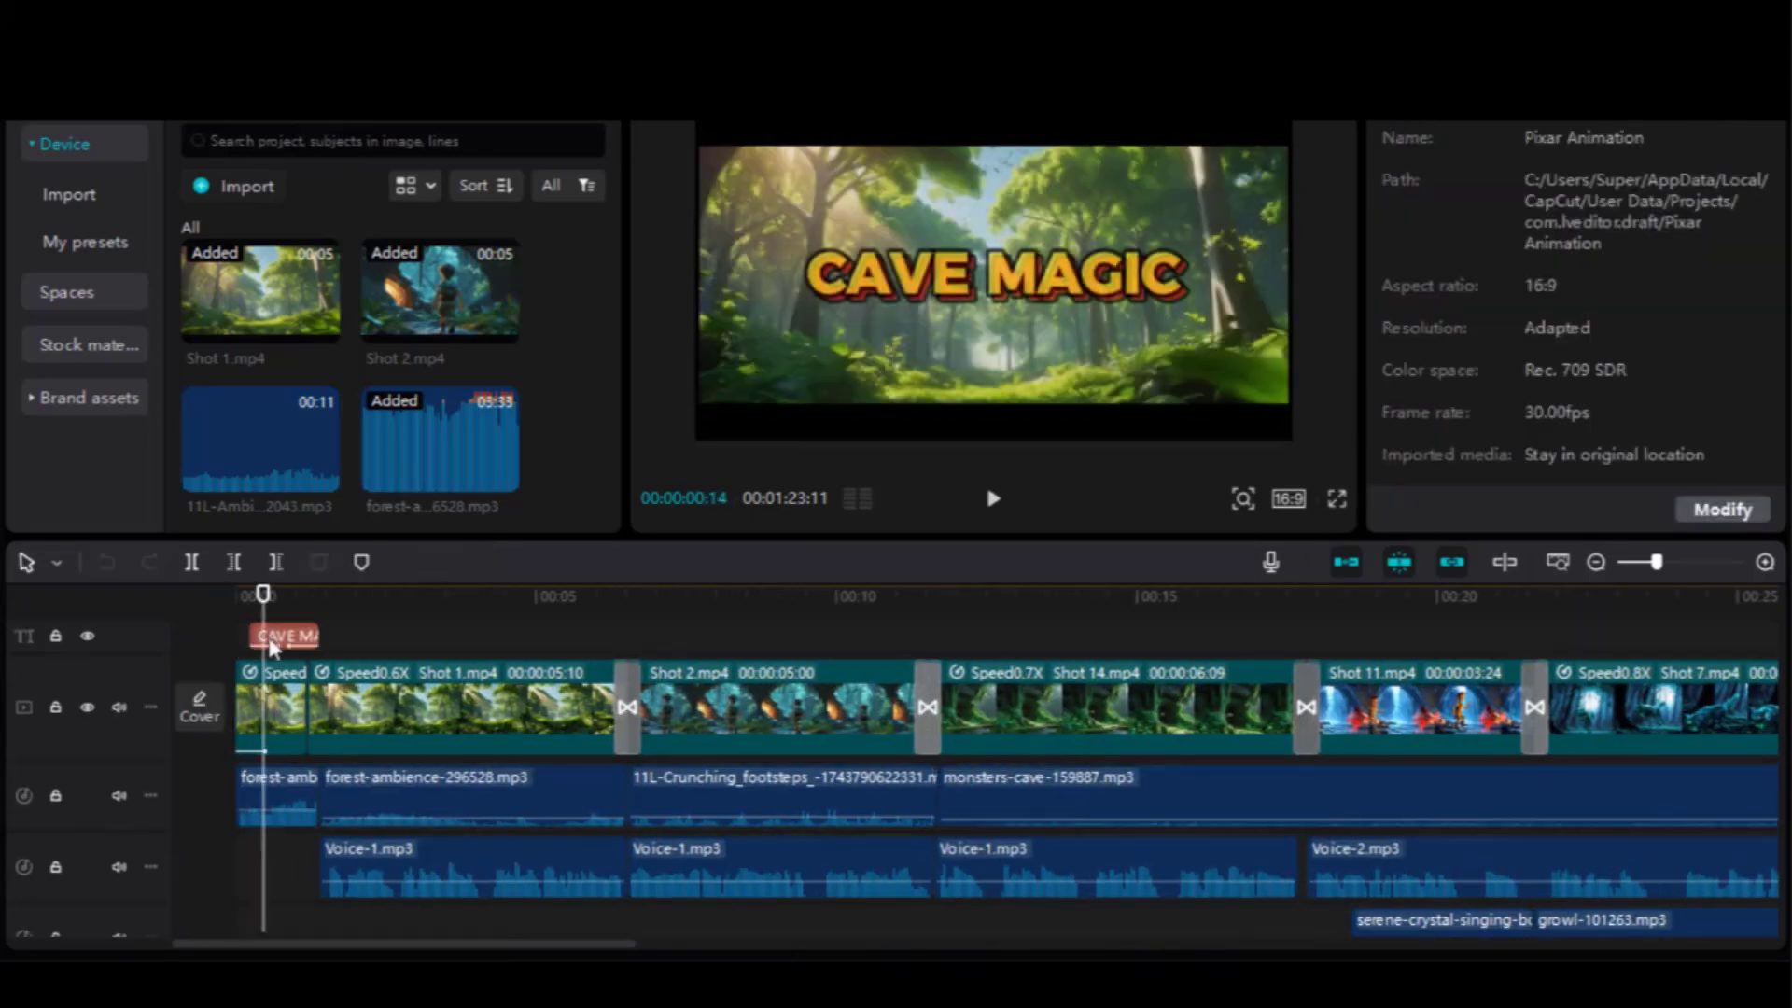
{"action": "left_click_drag", "start_coordinate": [268, 613], "coordinate": [615, 638]}
{"action": "left_click", "coordinate": [625, 693]}
{"action": "left_click", "coordinate": [923, 695]}
{"action": "left_click_drag", "start_coordinate": [920, 608], "coordinate": [1535, 618]}
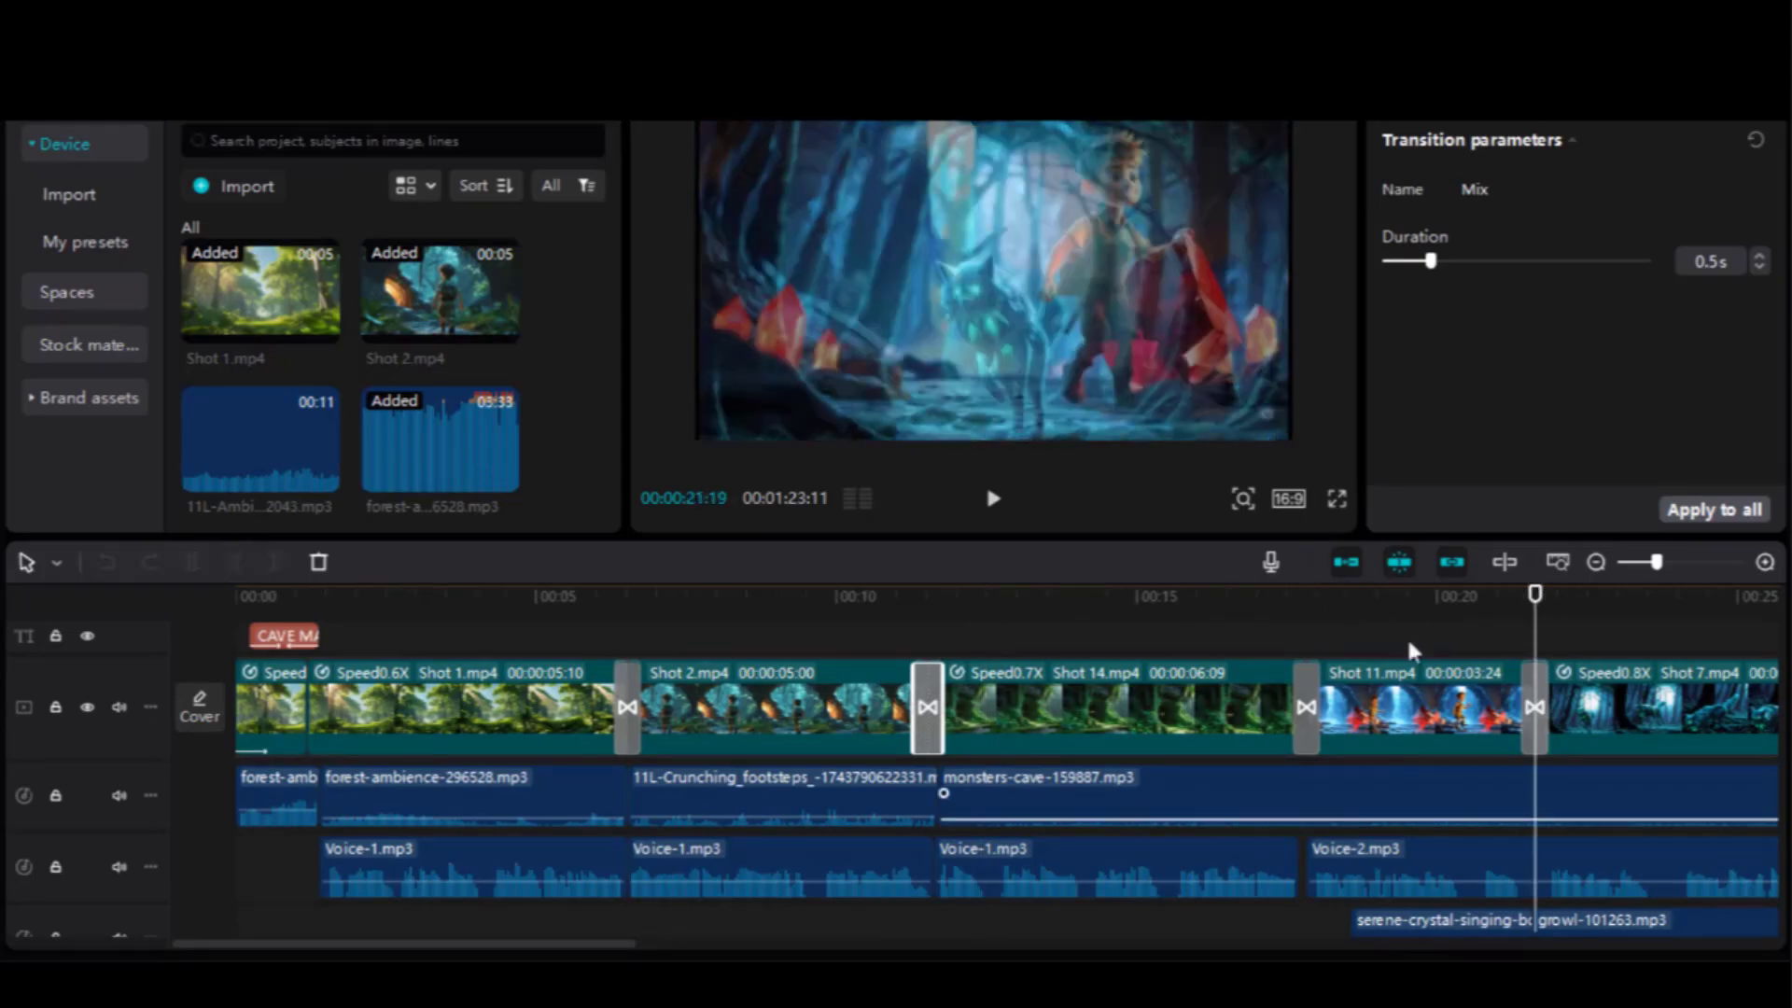
{"action": "left_click_drag", "start_coordinate": [611, 945], "coordinate": [1368, 942]}
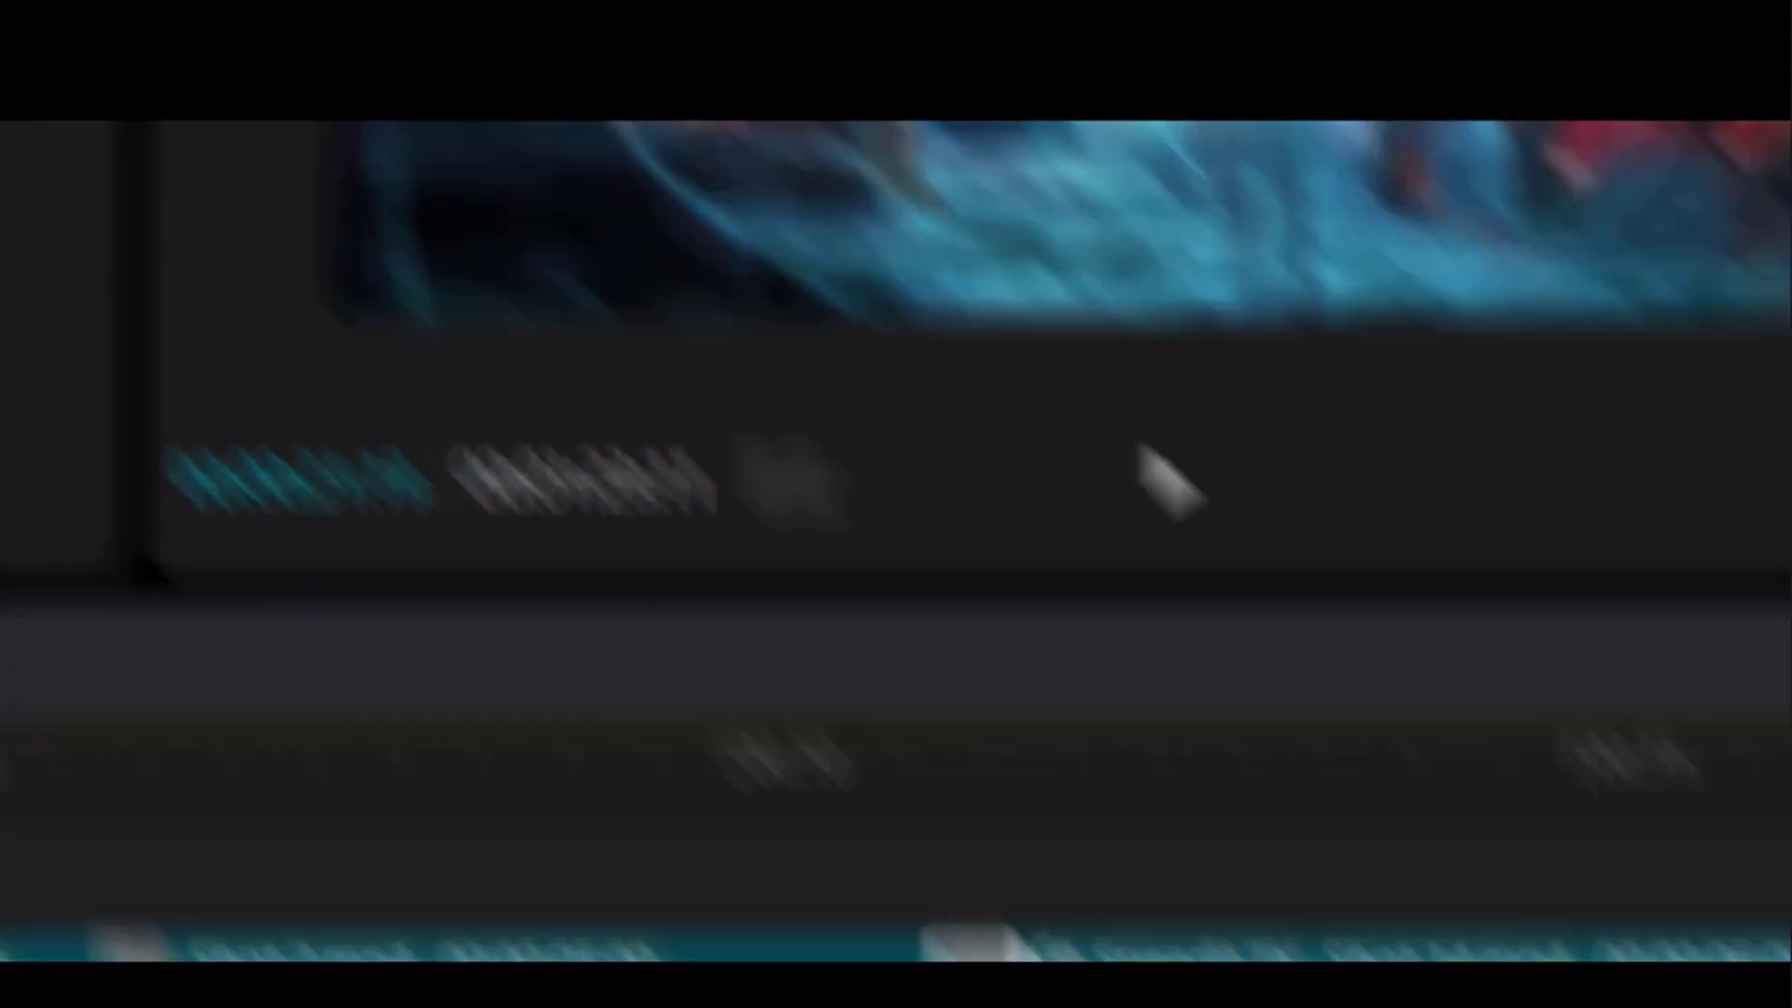